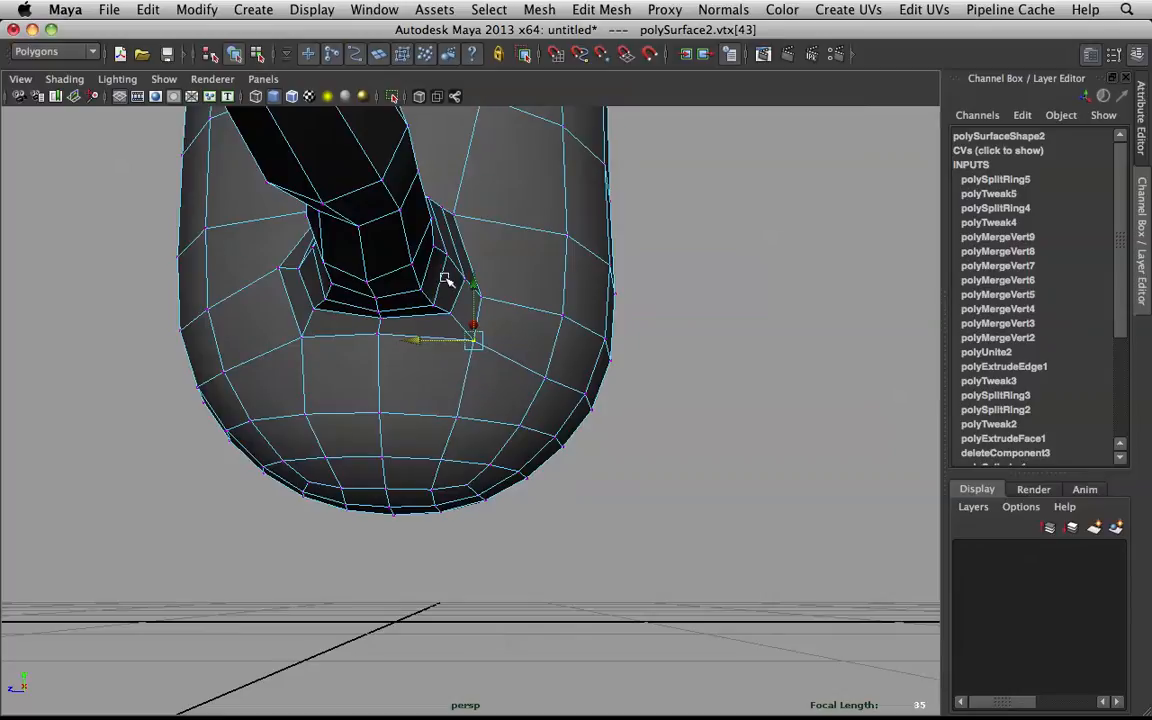
- Leave vertex editing on the half body mesh and return it to object mode
{"action": "left_click_drag", "start_coordinate": [452, 218], "coordinate": [545, 340], "text": "alt"}
{"action": "right_click", "coordinate": [545, 340]}
{"action": "right_click_drag", "start_coordinate": [545, 340], "coordinate": [643, 269]}
{"action": "left_click", "coordinate": [643, 269]}
{"action": "left_click_drag", "start_coordinate": [643, 269], "coordinate": [516, 333], "text": "alt"}
{"action": "mouse_move", "coordinate": [516, 333]}
{"action": "right_mouse_down", "text": "alt"}
{"action": "mouse_move", "coordinate": [535, 334]}
{"action": "mouse_move", "coordinate": [517, 350]}
{"action": "right_mouse_up", "text": "alt"}
{"action": "left_click", "coordinate": [517, 350]}
{"action": "left_click_drag", "start_coordinate": [517, 350], "coordinate": [424, 339], "text": "alt"}
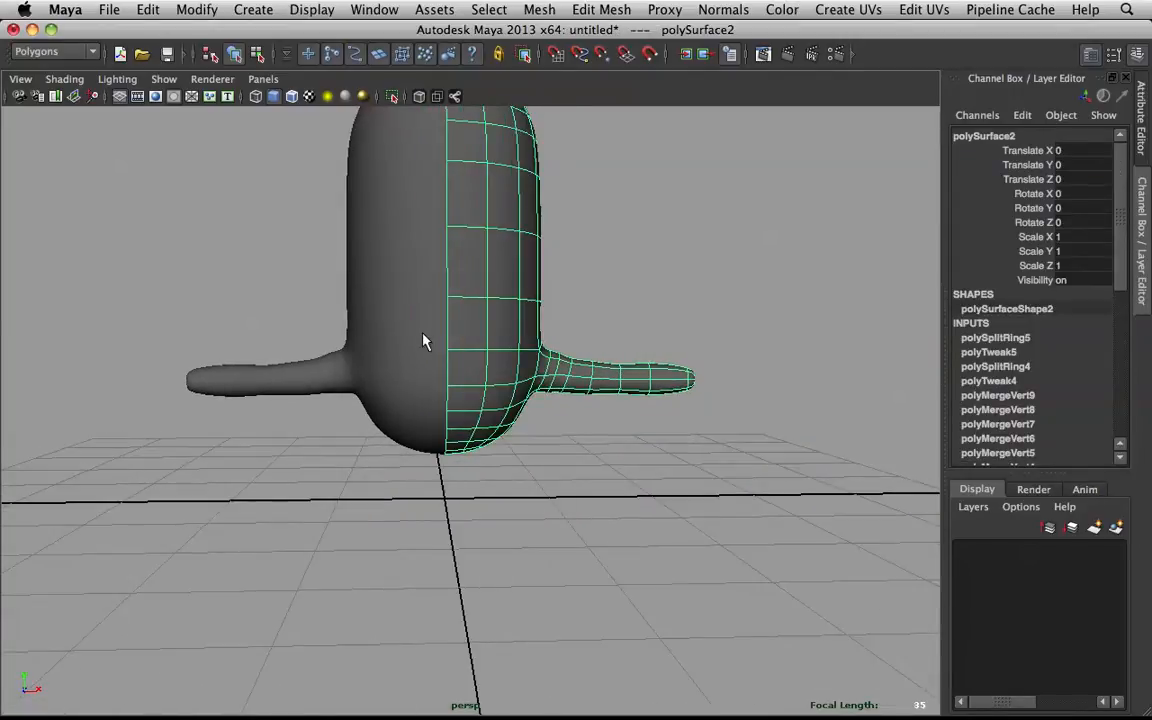
- Select both mirrored body halves and combine them into a single mesh after checking the Combine options
{"action": "key", "text": "ctrl+shift+d"}
{"action": "right_click_drag", "start_coordinate": [479, 306], "coordinate": [464, 490], "text": "shift"}
{"action": "right_click_drag", "start_coordinate": [457, 358], "coordinate": [546, 604], "text": "shift"}
{"action": "left_click_drag", "start_coordinate": [240, 68], "coordinate": [706, 67]}
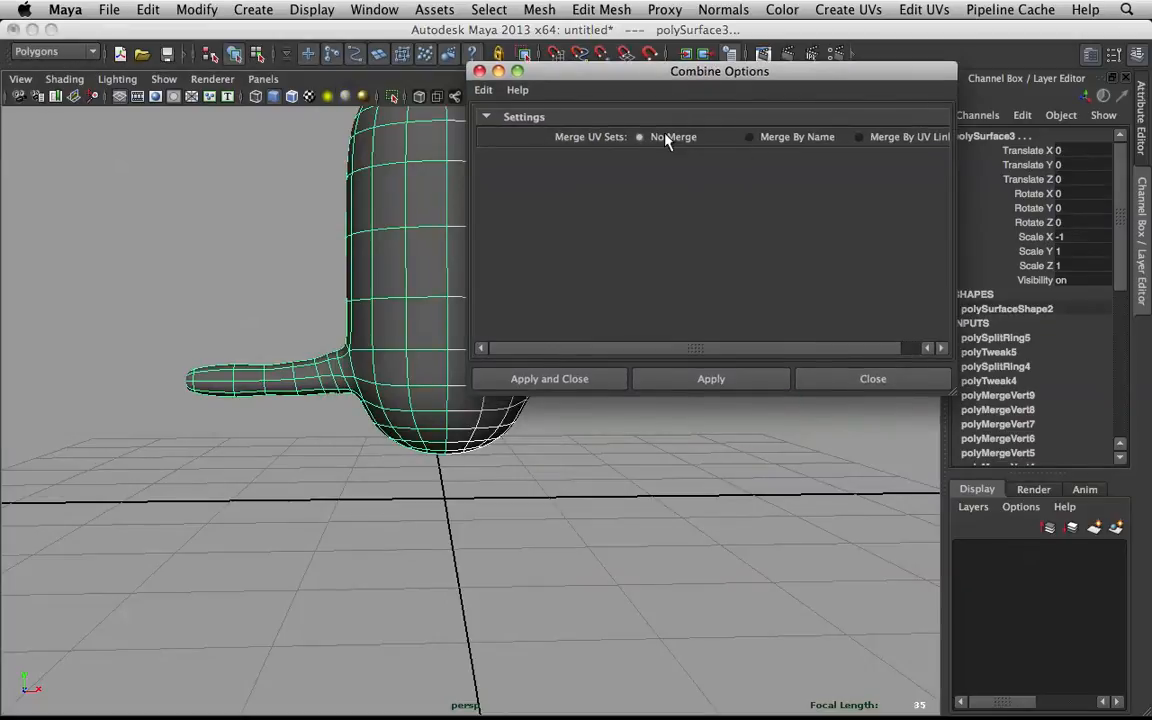
{"action": "left_click_drag", "start_coordinate": [827, 348], "coordinate": [681, 342]}
{"action": "left_click", "coordinate": [869, 386]}
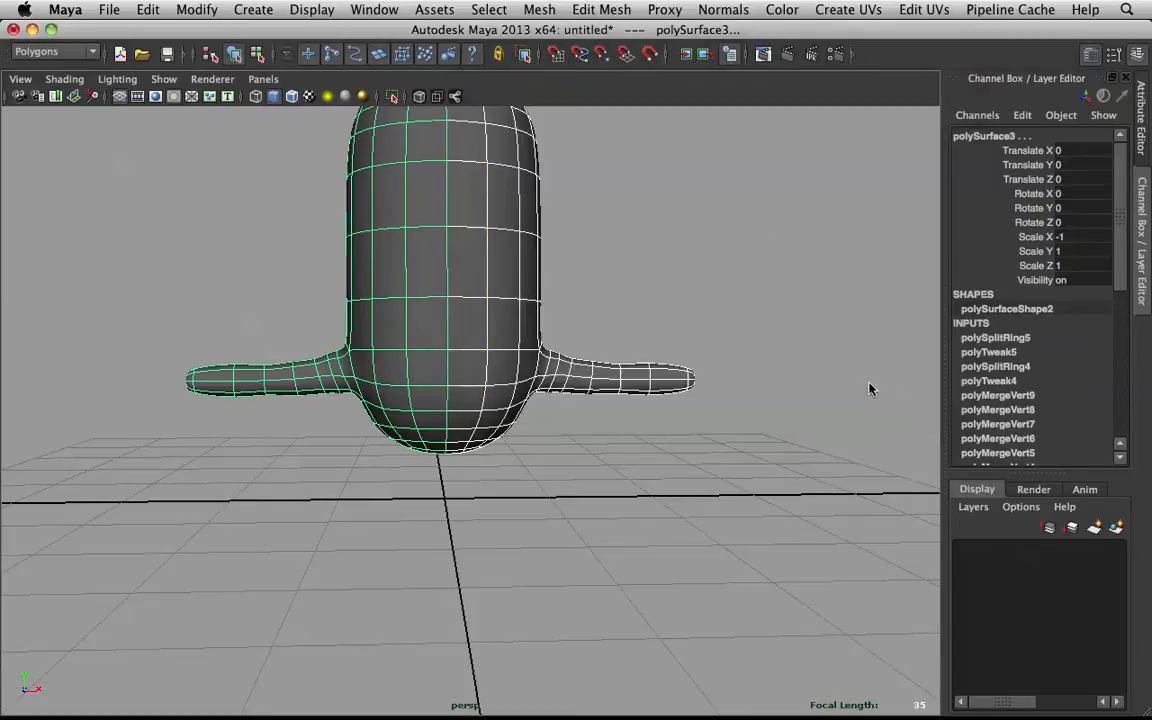
{"action": "right_click_drag", "start_coordinate": [488, 302], "coordinate": [463, 560], "text": "shift"}
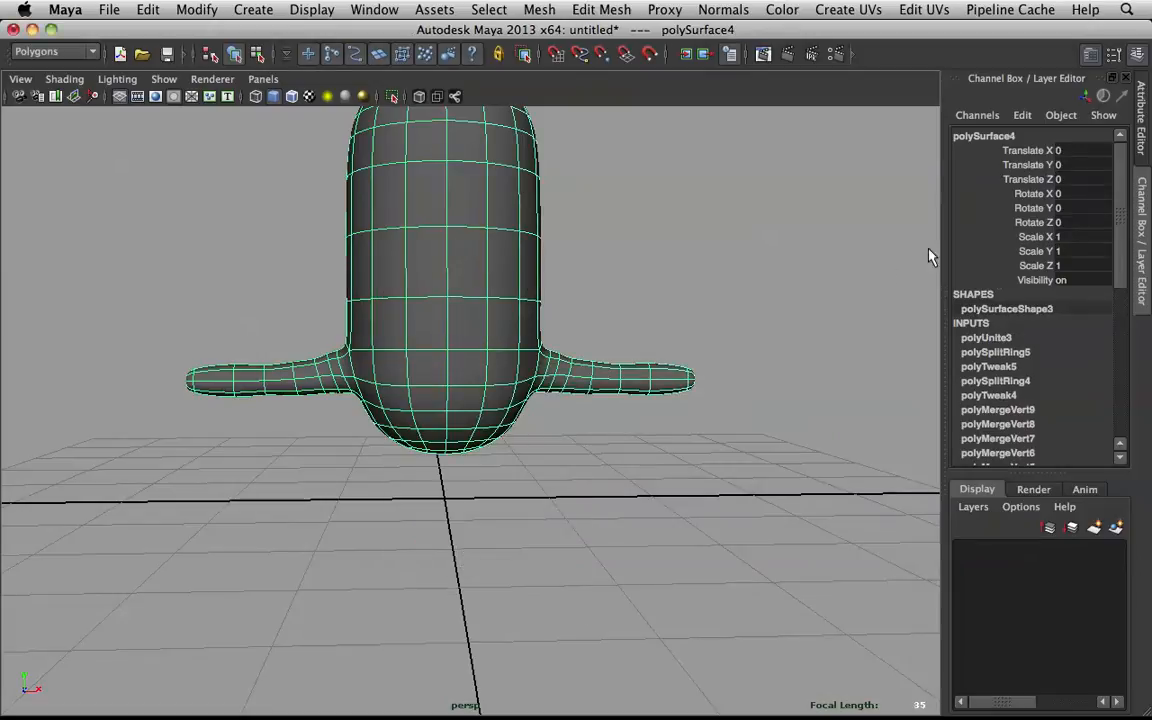
- Examine the polyUnite3 and polySplitRing5 entries in the combined mesh's construction history
{"action": "double_click", "coordinate": [1007, 339]}
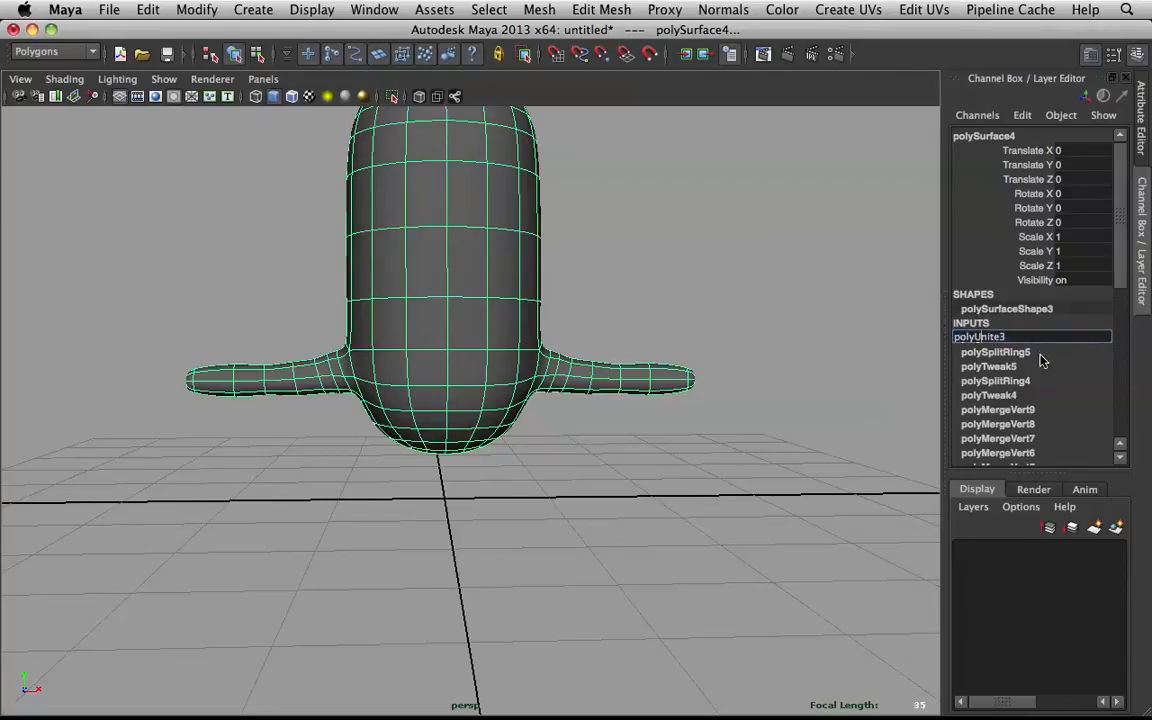
{"action": "left_click", "coordinate": [1037, 353]}
{"action": "scroll", "coordinate": [1006, 283], "scroll_direction": "up", "scroll_amount": 5}
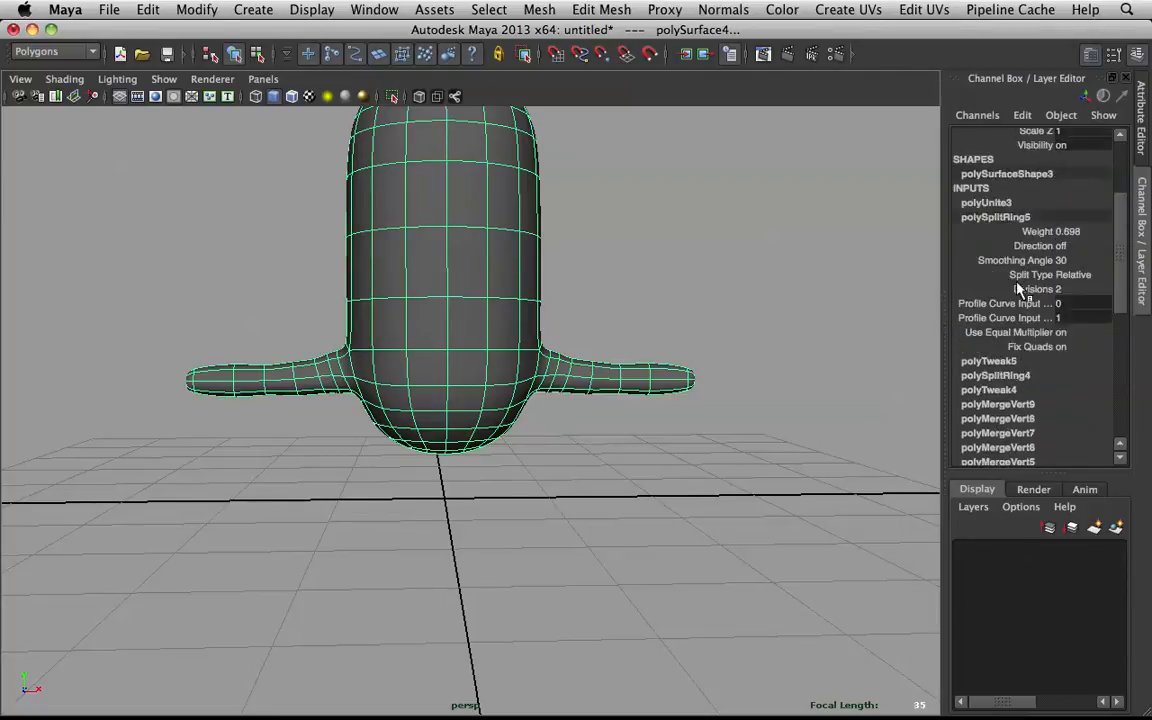
{"action": "left_click", "coordinate": [995, 284]}
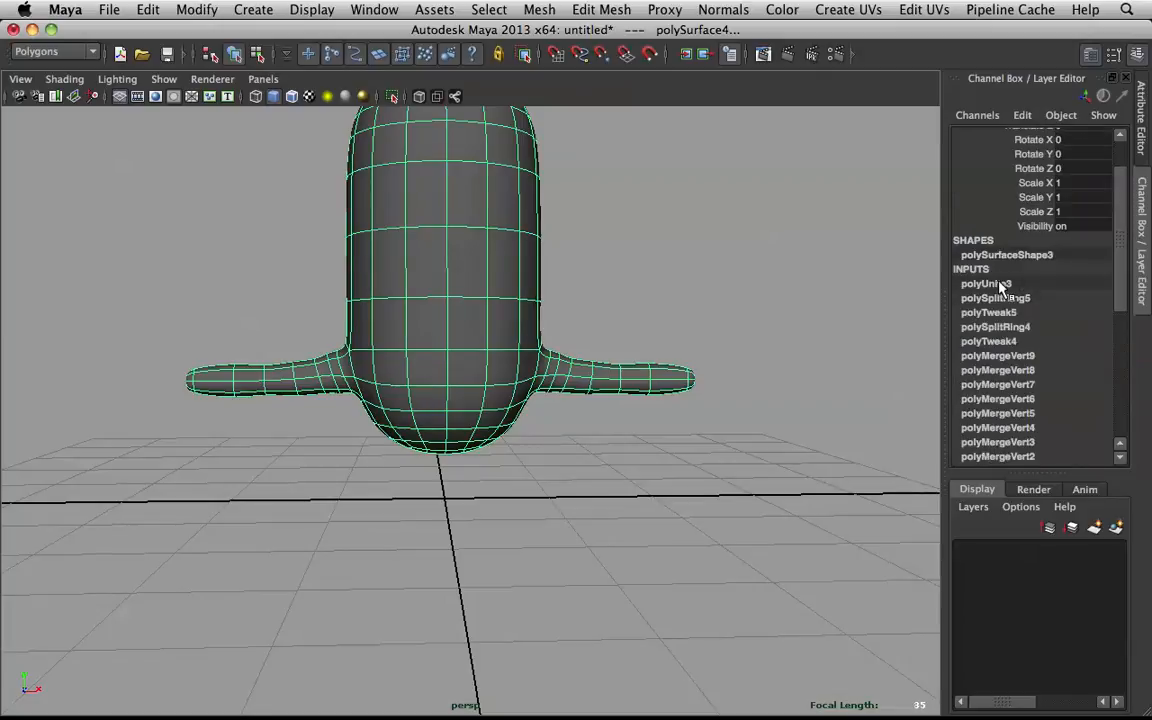
{"action": "double_click", "coordinate": [1005, 284]}
{"action": "left_click", "coordinate": [1010, 297]}
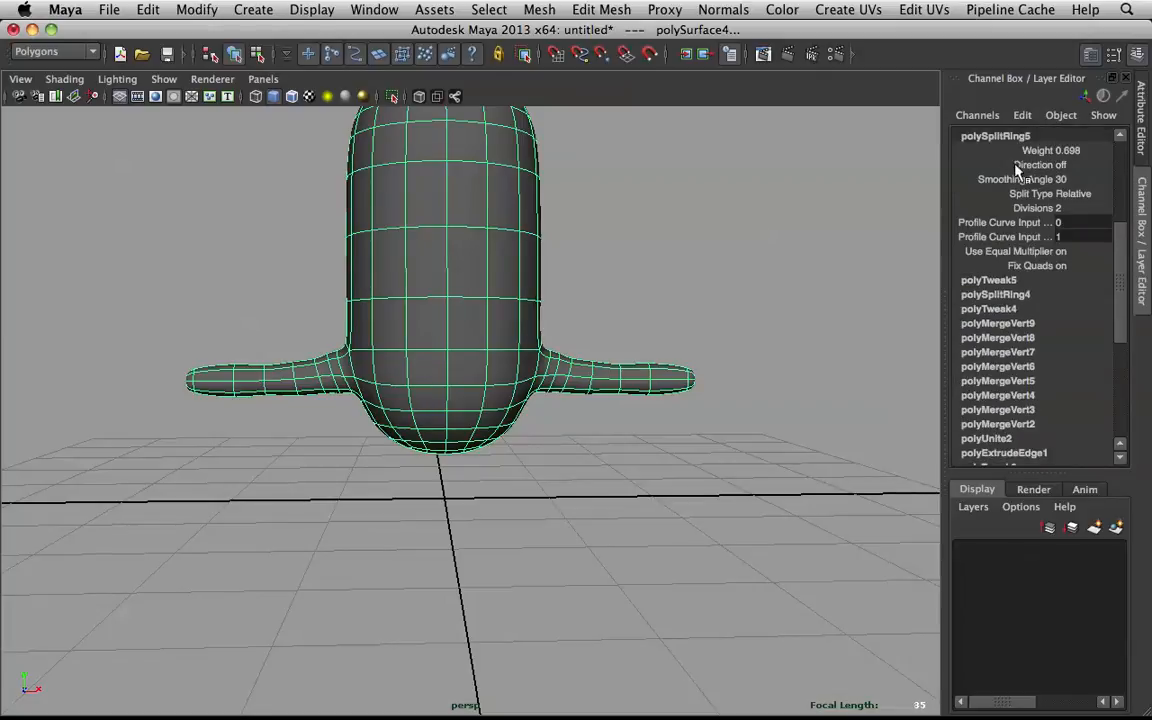
{"action": "scroll", "coordinate": [1031, 200], "scroll_direction": "up", "scroll_amount": 3}
{"action": "left_click", "coordinate": [998, 203]}
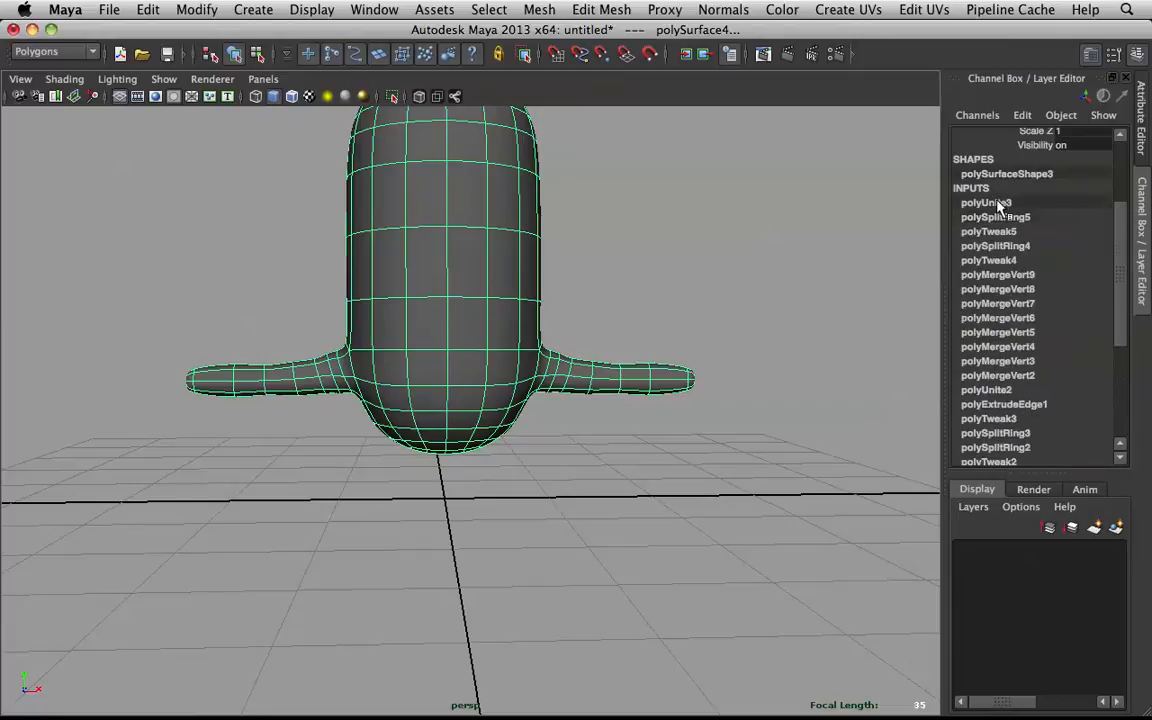
{"action": "left_click", "coordinate": [906, 254]}
{"action": "left_click", "coordinate": [495, 255]}
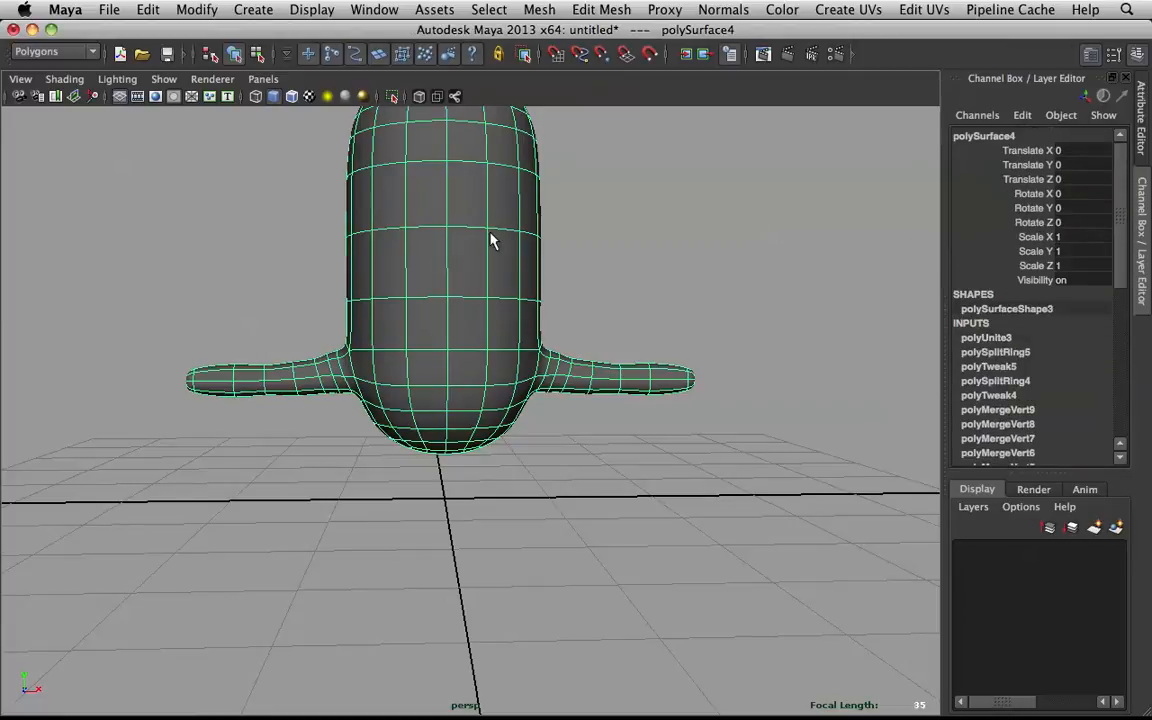
- Merge the vertices along the body's centre seam and return the mesh to object mode
{"action": "scroll", "coordinate": [450, 198], "scroll_direction": "down", "scroll_amount": 5}
{"action": "right_click_drag", "start_coordinate": [395, 262], "coordinate": [390, 258]}
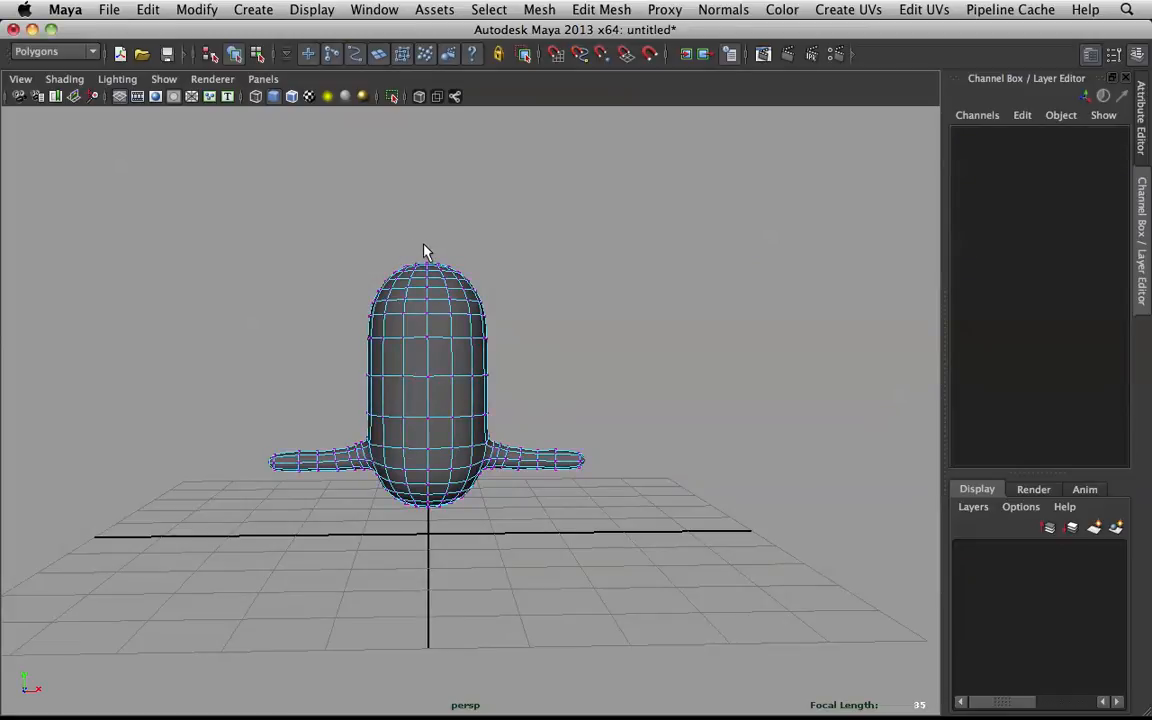
{"action": "left_click_drag", "start_coordinate": [433, 322], "coordinate": [431, 535]}
{"action": "left_click_drag", "start_coordinate": [398, 442], "coordinate": [671, 411], "text": "alt"}
{"action": "right_click_drag", "start_coordinate": [506, 381], "coordinate": [558, 301], "text": "shift"}
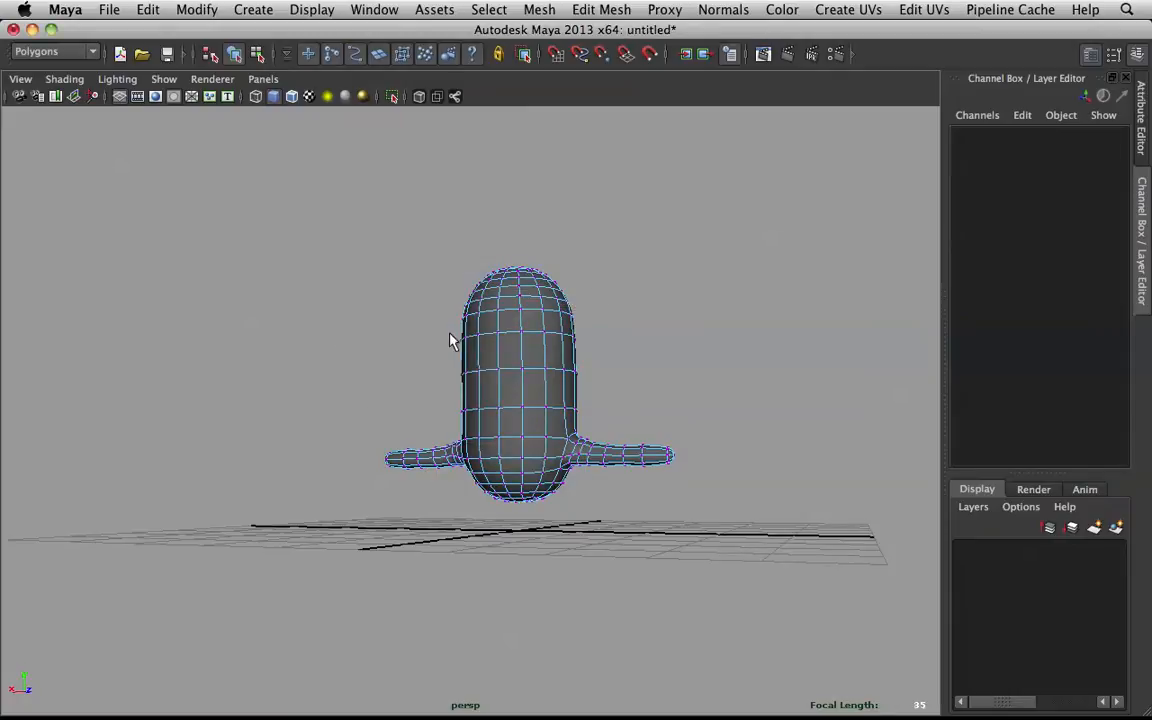
{"action": "right_click_drag", "start_coordinate": [481, 327], "coordinate": [516, 314]}
- Select the face loop around the bottom of the body and widen it with soft selection to round out the base
{"action": "left_click_drag", "start_coordinate": [398, 342], "coordinate": [700, 310], "text": "alt"}
{"action": "scroll", "coordinate": [697, 305], "scroll_direction": "up", "scroll_amount": 5}
{"action": "middle_click_drag", "start_coordinate": [688, 314], "coordinate": [693, 248], "text": "alt"}
{"action": "scroll", "coordinate": [620, 302], "scroll_direction": "up", "scroll_amount": 5}
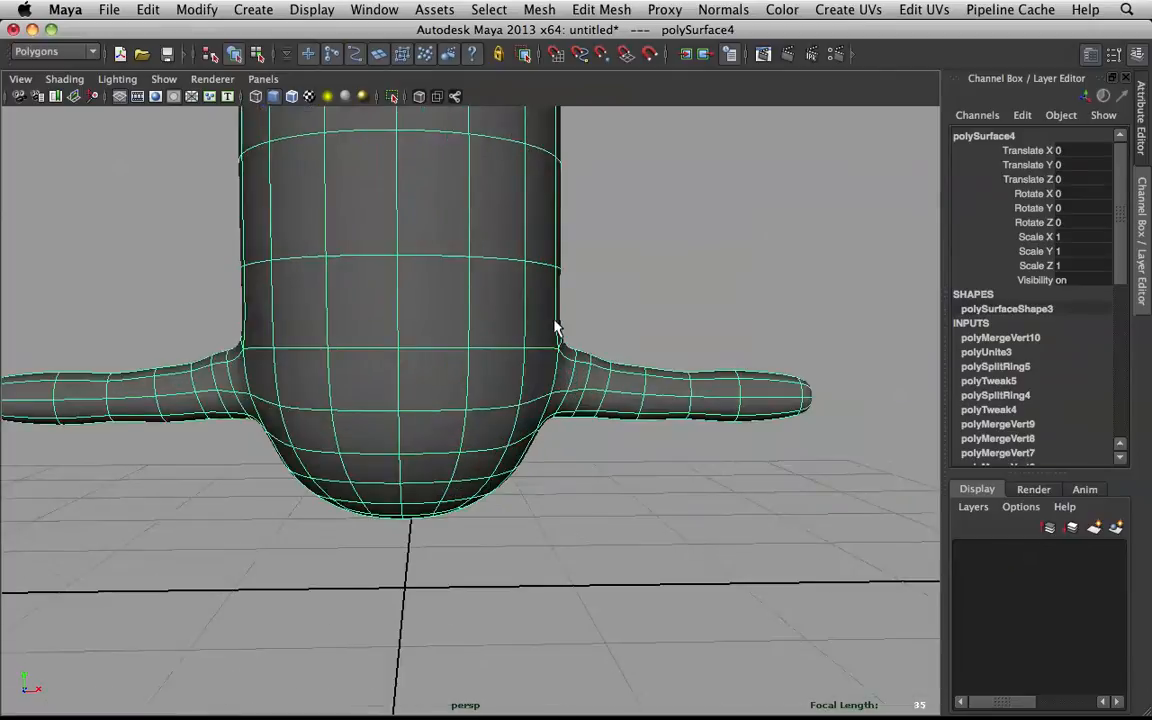
{"action": "middle_click_drag", "start_coordinate": [505, 322], "coordinate": [608, 215], "text": "alt"}
{"action": "right_click_drag", "start_coordinate": [601, 208], "coordinate": [599, 254]}
{"action": "left_click", "coordinate": [561, 337]}
{"action": "double_click", "coordinate": [527, 343], "text": "shift"}
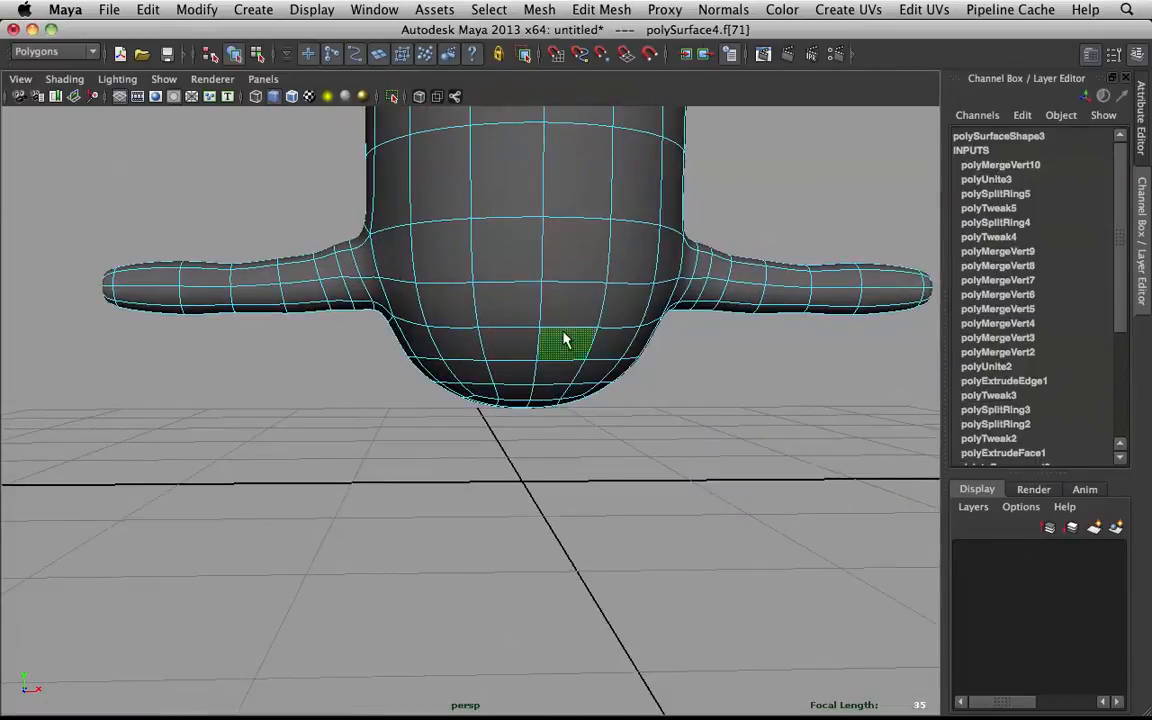
{"action": "scroll", "coordinate": [530, 341], "scroll_direction": "down", "scroll_amount": 5}
{"action": "left_click_drag", "start_coordinate": [544, 333], "coordinate": [487, 372], "text": "alt"}
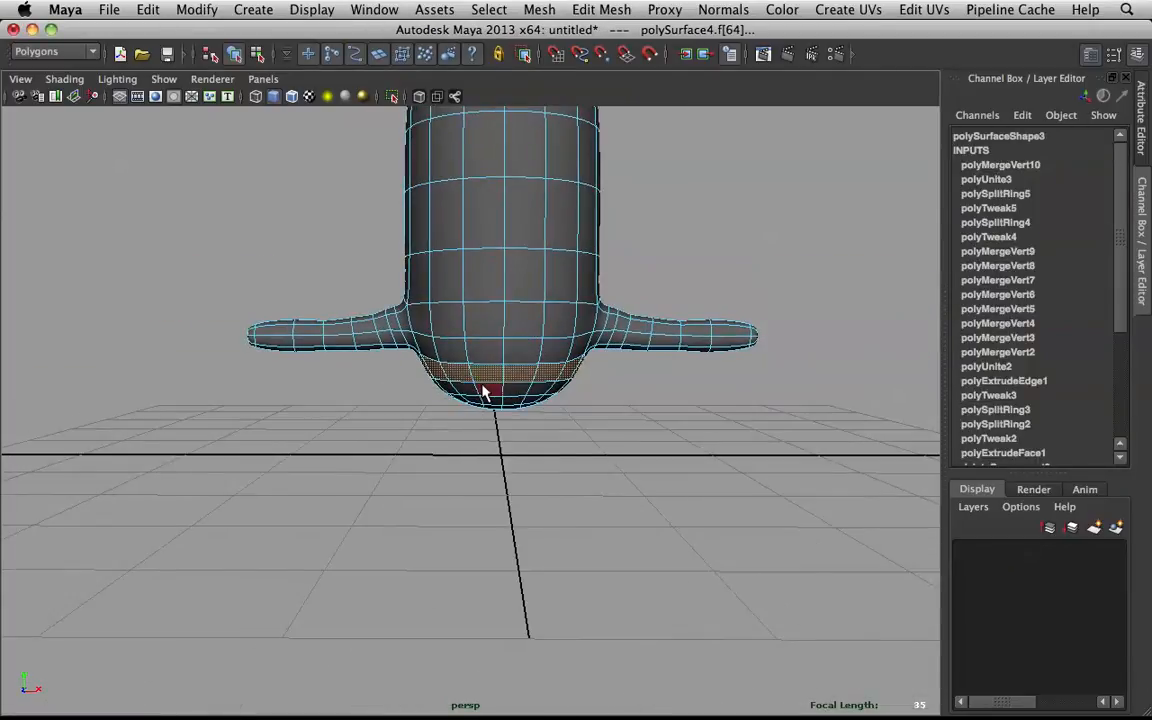
{"action": "left_click", "coordinate": [480, 393]}
{"action": "double_click", "coordinate": [477, 383], "text": "shift"}
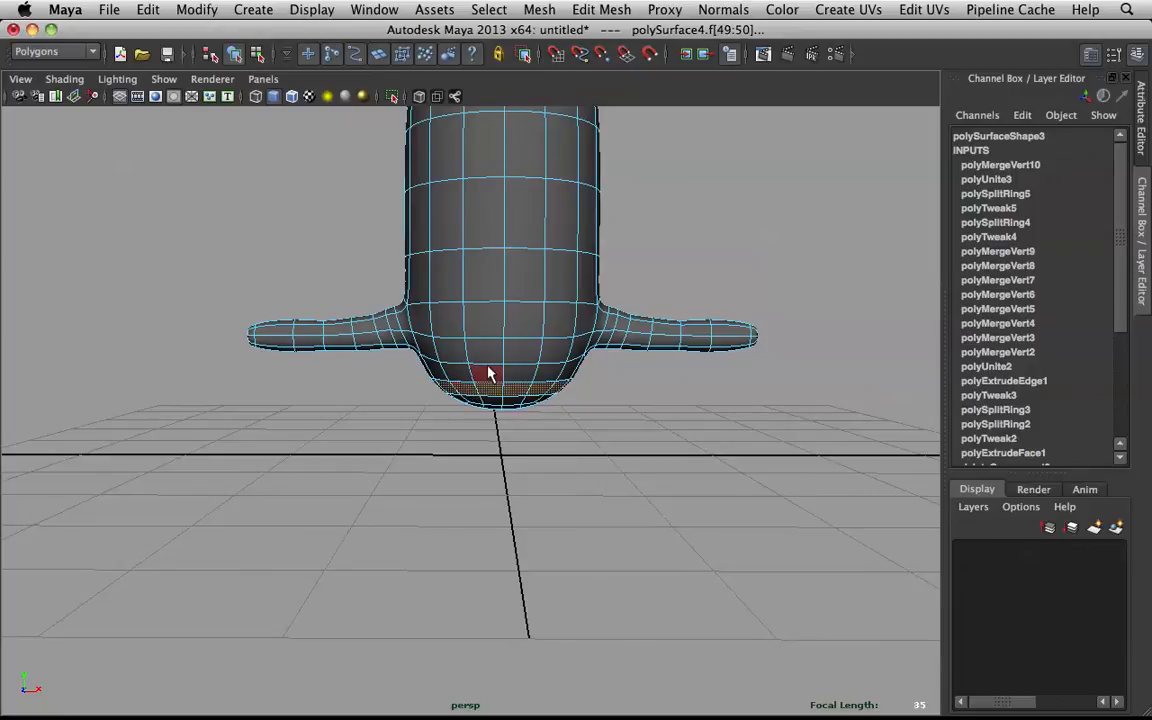
{"action": "key", "text": "b"}
{"action": "mouse_move", "coordinate": [478, 322]}
{"action": "left_mouse_down"}
{"action": "mouse_move", "coordinate": [489, 327]}
{"action": "mouse_move", "coordinate": [471, 327]}
{"action": "left_mouse_up"}
{"action": "left_click_drag", "start_coordinate": [588, 388], "coordinate": [506, 310]}
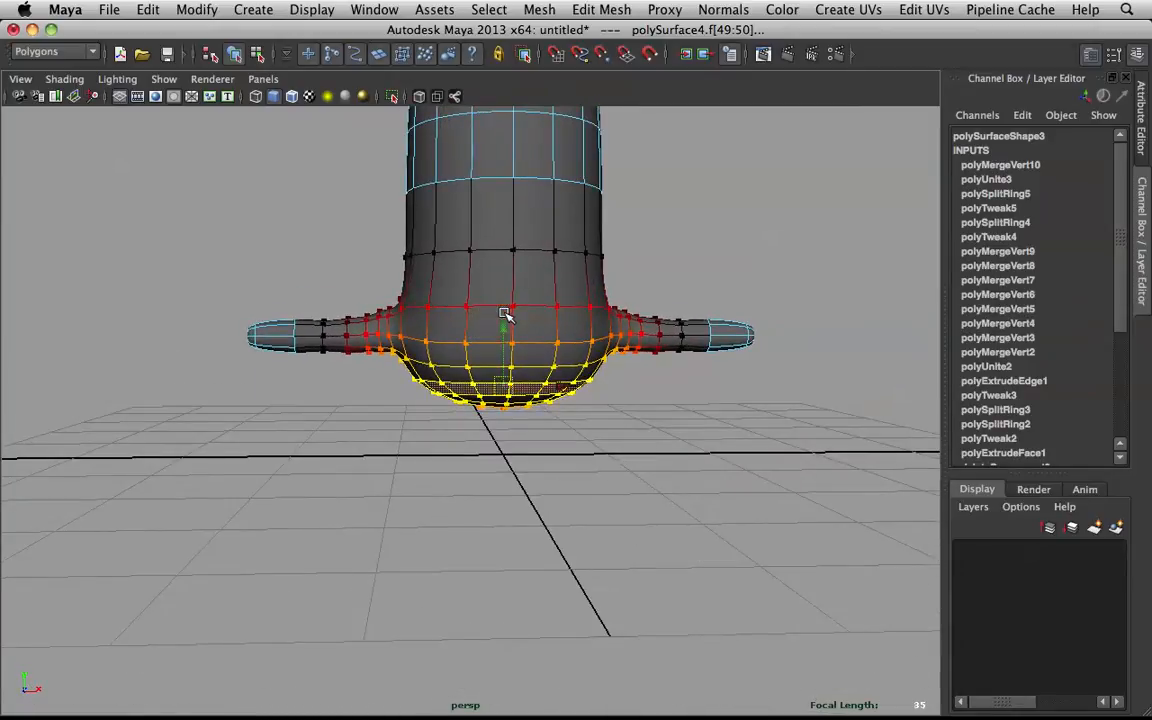
{"action": "left_click", "coordinate": [660, 396]}
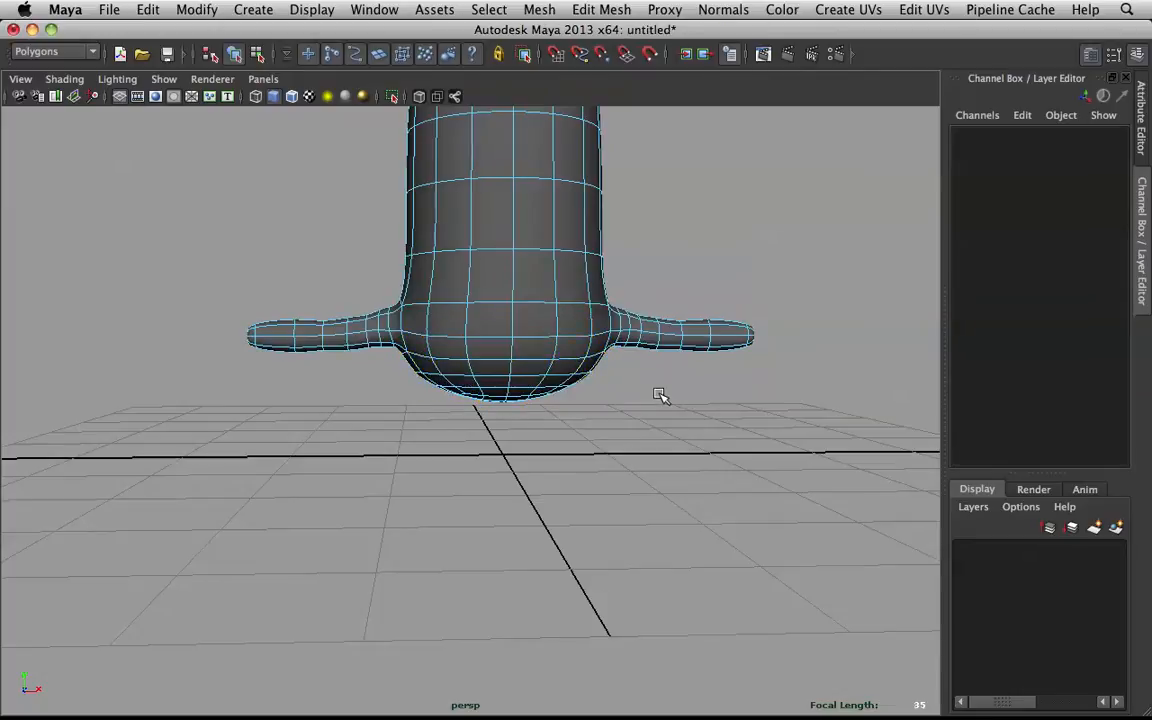
- Try raising the face loop just above the arms with soft selection, and undo the move
{"action": "left_click", "coordinate": [435, 265]}
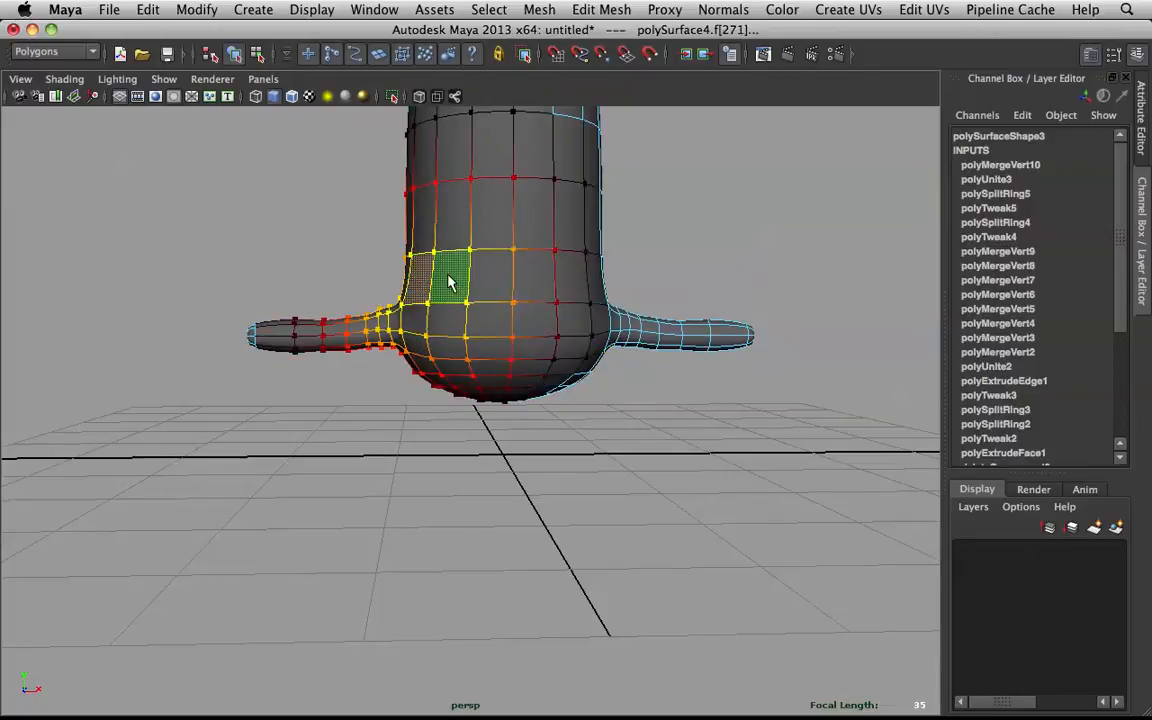
{"action": "double_click", "coordinate": [449, 283]}
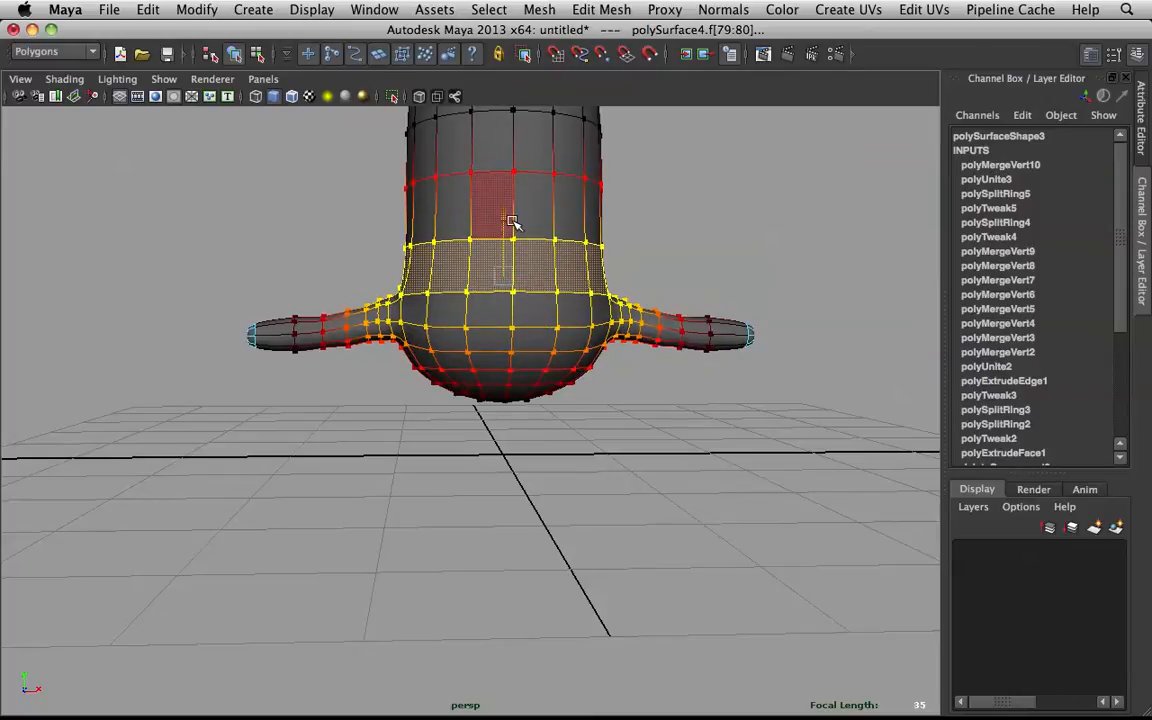
{"action": "left_click", "coordinate": [658, 224]}
{"action": "left_click_drag", "start_coordinate": [624, 234], "coordinate": [846, 241], "text": "alt"}
{"action": "scroll", "coordinate": [733, 319], "scroll_direction": "up", "scroll_amount": 5}
{"action": "key", "text": "z"}
{"action": "key", "text": "z"}
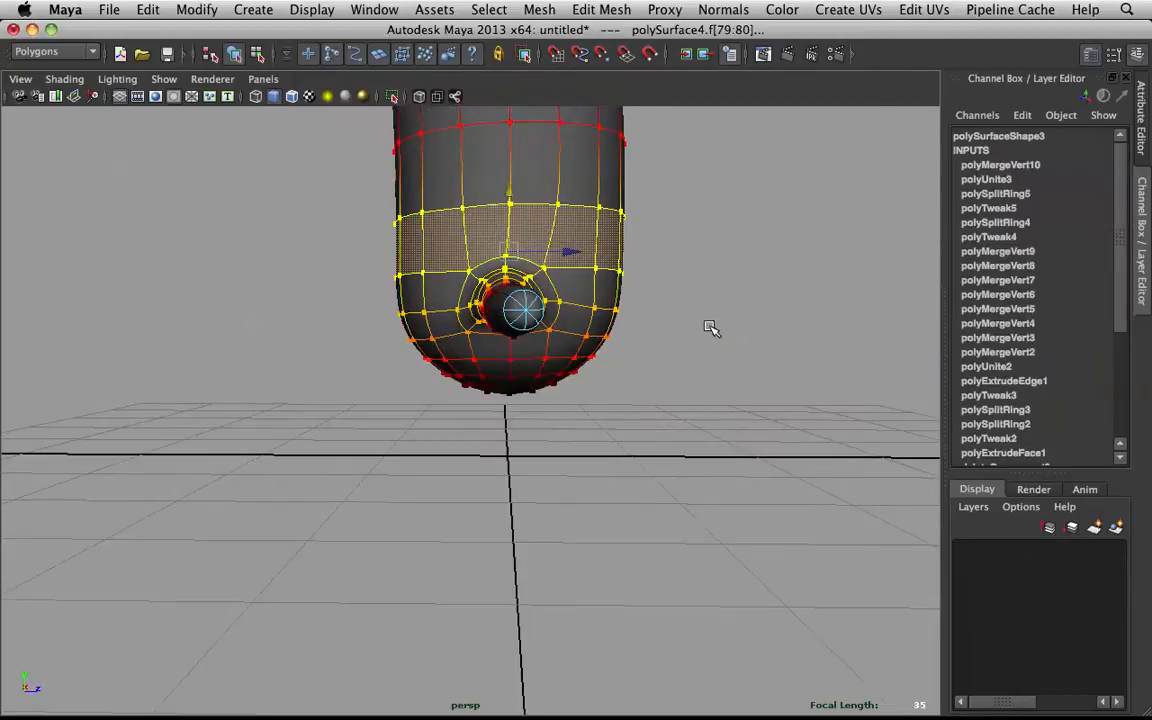
- Clear the face selection below the arms and return the body to object mode
{"action": "left_click", "coordinate": [566, 352]}
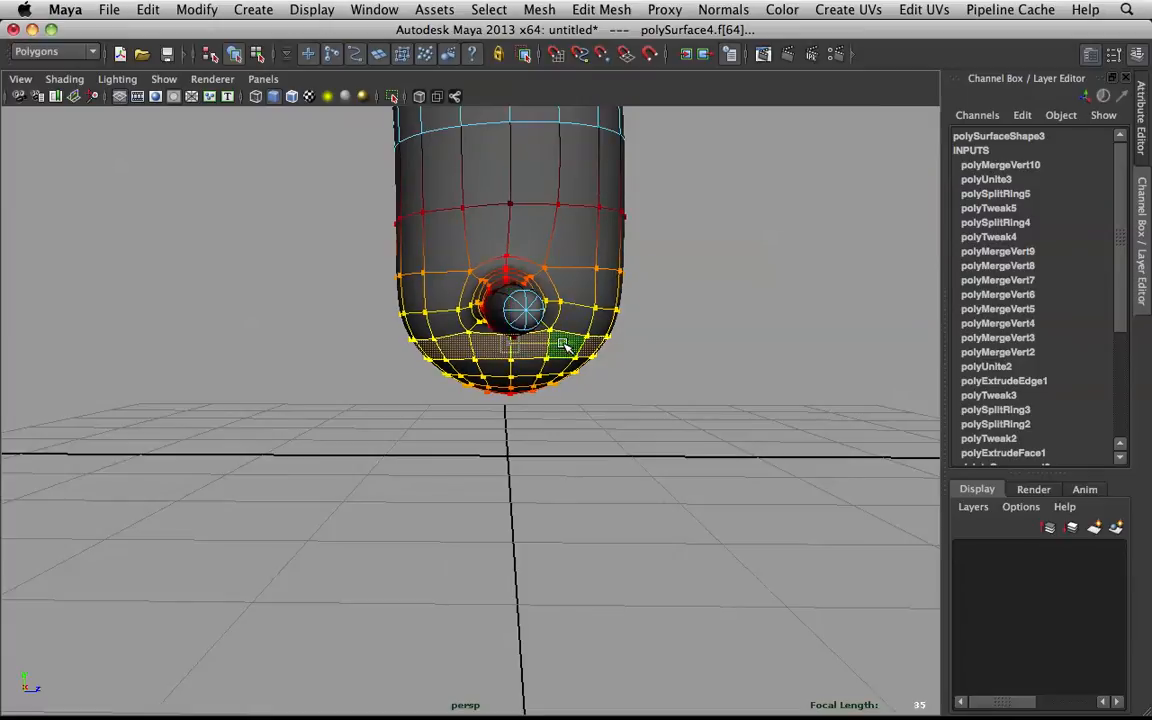
{"action": "left_click", "coordinate": [620, 332]}
{"action": "right_click_drag", "start_coordinate": [506, 308], "coordinate": [586, 283]}
{"action": "left_click_drag", "start_coordinate": [586, 283], "coordinate": [509, 273], "text": "alt"}
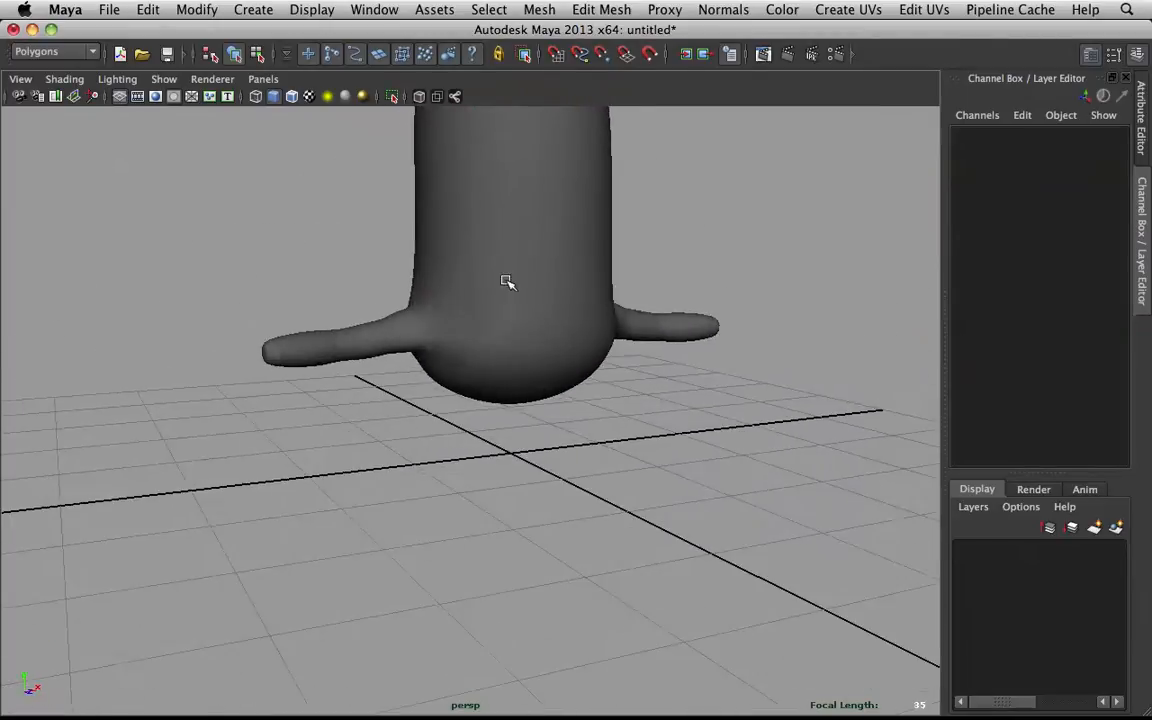
- Select all faces on the negative X half of the body and delete them
{"action": "left_click", "coordinate": [663, 325]}
{"action": "left_click_drag", "start_coordinate": [663, 325], "coordinate": [630, 291], "text": "alt"}
{"action": "right_click_drag", "start_coordinate": [600, 285], "coordinate": [608, 317]}
{"action": "right_click_drag", "start_coordinate": [608, 317], "coordinate": [537, 283], "text": "alt"}
{"action": "mouse_move", "coordinate": [537, 283]}
{"action": "left_mouse_down", "text": "alt"}
{"action": "mouse_move", "coordinate": [524, 288]}
{"action": "mouse_move", "coordinate": [535, 276]}
{"action": "left_mouse_up", "text": "alt"}
{"action": "left_click_drag", "start_coordinate": [305, 130], "coordinate": [483, 499]}
{"action": "left_click_drag", "start_coordinate": [308, 358], "coordinate": [543, 321], "text": "alt"}
{"action": "key", "text": "Delete"}
- Duplicate the remaining half as a mirrored instance with Scale X -1 and frame the body
{"action": "right_click_drag", "start_coordinate": [499, 297], "coordinate": [530, 272]}
{"action": "left_click", "coordinate": [480, 275]}
{"action": "key", "text": "g"}
{"action": "left_click_drag", "start_coordinate": [456, 333], "coordinate": [504, 299], "text": "alt"}
{"action": "scroll", "coordinate": [497, 281], "scroll_direction": "down", "scroll_amount": 3}
{"action": "scroll", "coordinate": [558, 294], "scroll_direction": "up", "scroll_amount": 8}
{"action": "middle_click_drag", "start_coordinate": [560, 294], "coordinate": [571, 300], "text": "alt"}
{"action": "key", "text": "f"}
{"action": "left_click", "coordinate": [553, 400]}
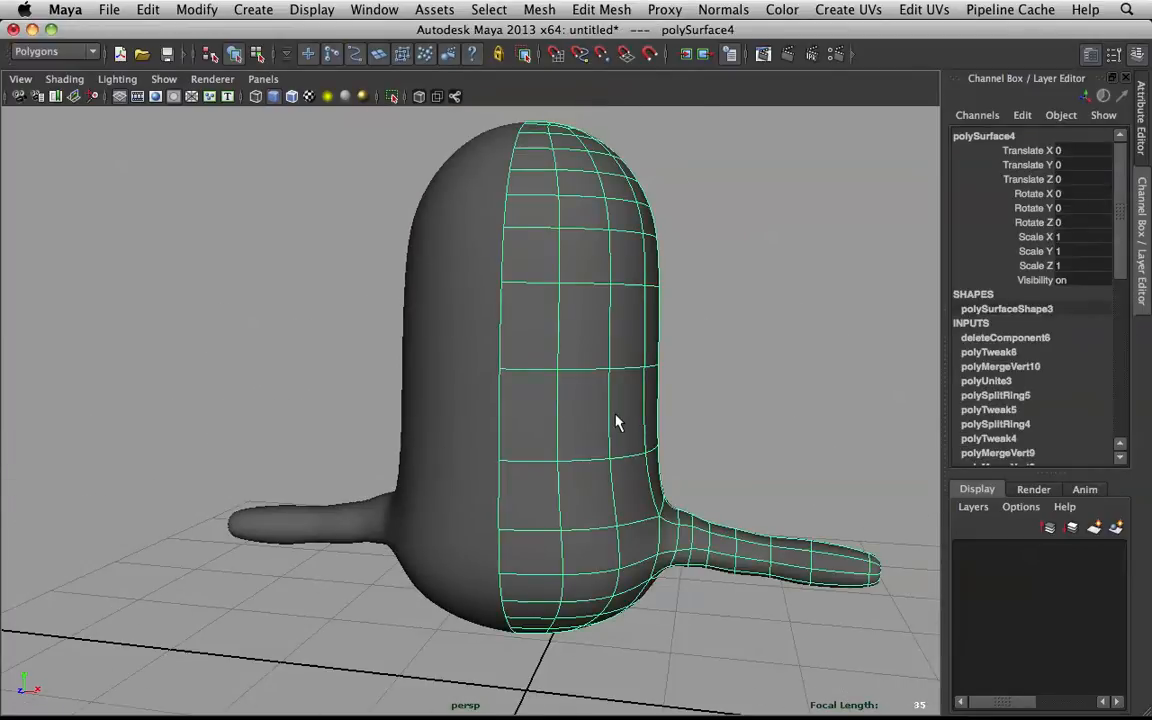
- Select the arm faces and reposition the arm with soft selection, blending the change into the body
{"action": "right_click_drag", "start_coordinate": [578, 392], "coordinate": [578, 432]}
{"action": "middle_click_drag", "start_coordinate": [602, 437], "coordinate": [567, 357], "text": "alt"}
{"action": "left_click_drag", "start_coordinate": [571, 368], "coordinate": [716, 432]}
{"action": "key", "text": "b"}
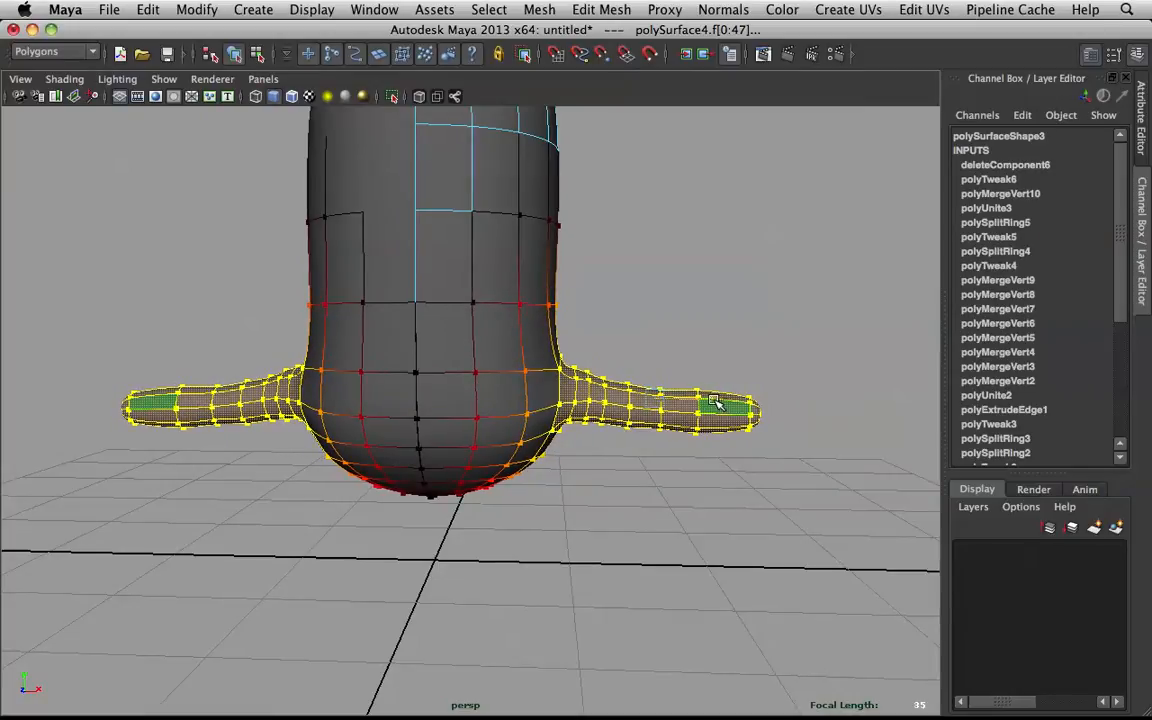
{"action": "left_click_drag", "start_coordinate": [416, 401], "coordinate": [428, 286], "text": "alt"}
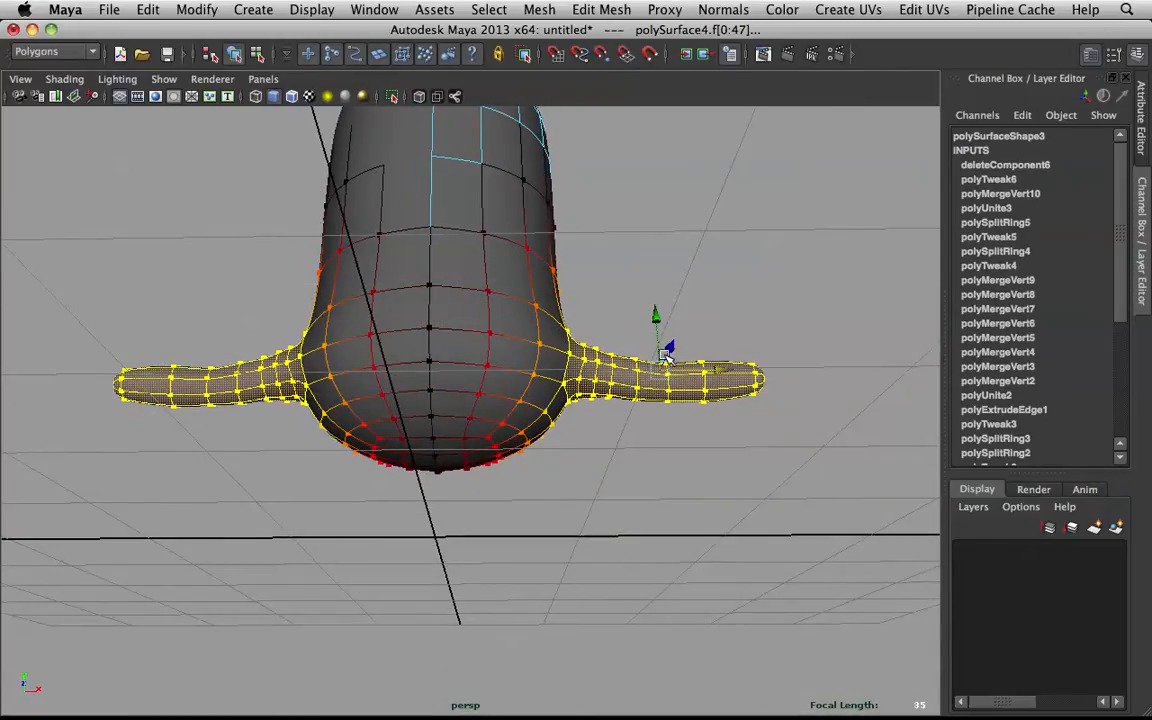
{"action": "left_click_drag", "start_coordinate": [742, 277], "coordinate": [702, 298]}
{"action": "left_click_drag", "start_coordinate": [506, 368], "coordinate": [495, 398], "text": "alt"}
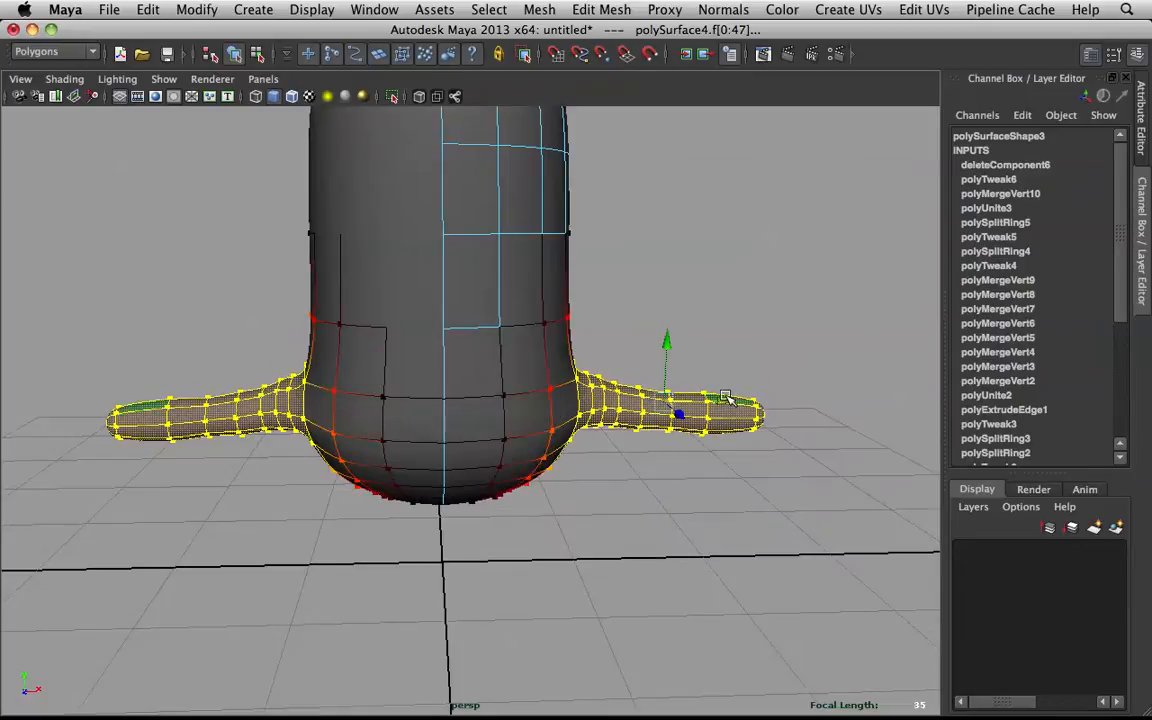
{"action": "left_click_drag", "start_coordinate": [726, 398], "coordinate": [625, 325]}
{"action": "key", "text": "q"}
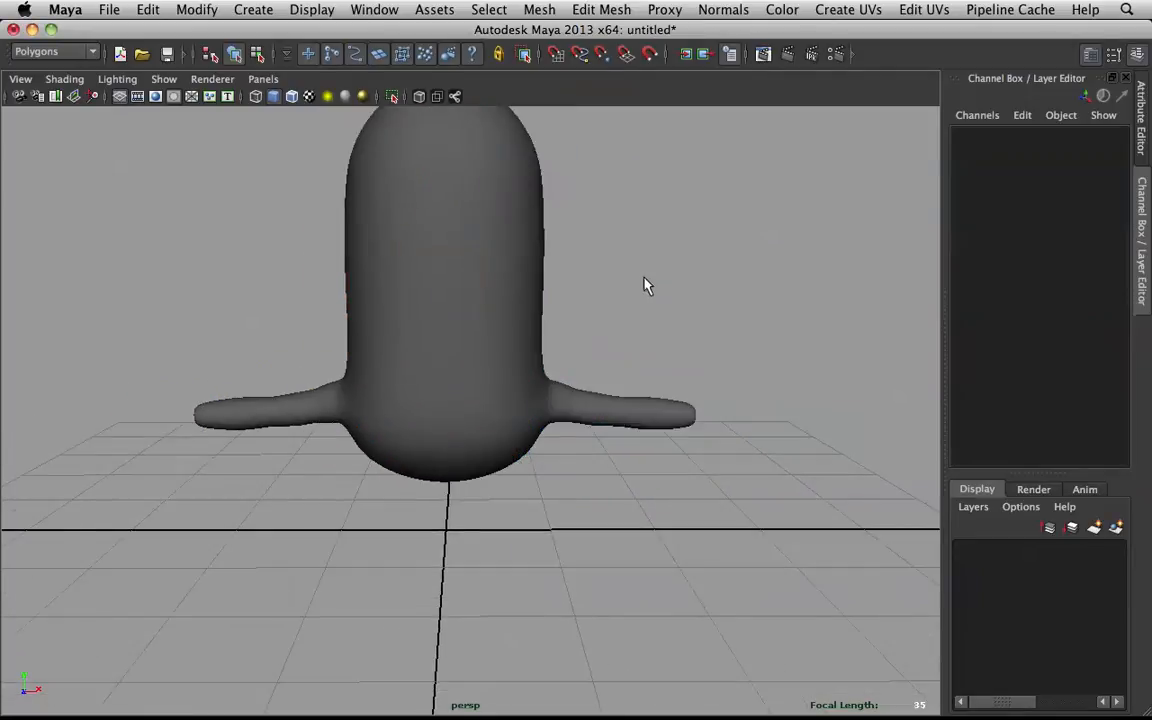
- Select the mirrored half near its arm joint and open the Sculpt Geometry Tool settings
{"action": "left_click_drag", "start_coordinate": [645, 285], "coordinate": [861, 342], "text": "alt"}
{"action": "scroll", "coordinate": [668, 426], "scroll_direction": "up", "scroll_amount": 5}
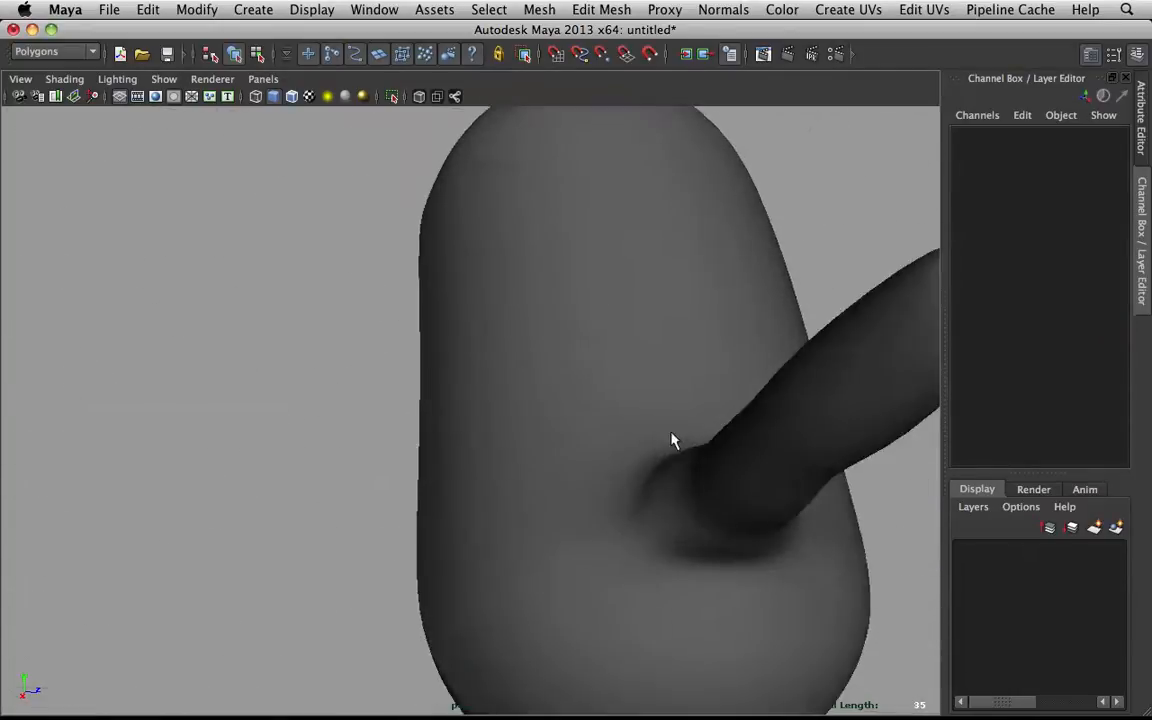
{"action": "middle_click_drag", "start_coordinate": [666, 427], "coordinate": [566, 259], "text": "alt"}
{"action": "left_click_drag", "start_coordinate": [566, 265], "coordinate": [509, 303], "text": "alt"}
{"action": "left_click", "coordinate": [452, 337]}
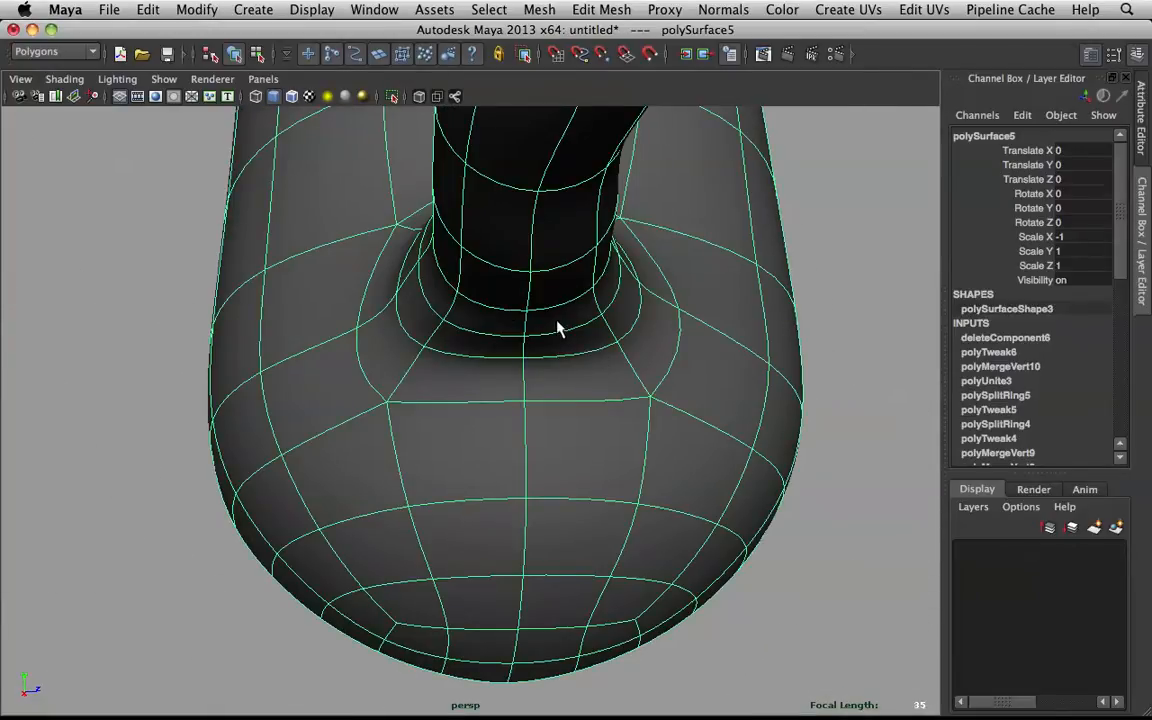
{"action": "right_click", "coordinate": [492, 322], "text": "shift"}
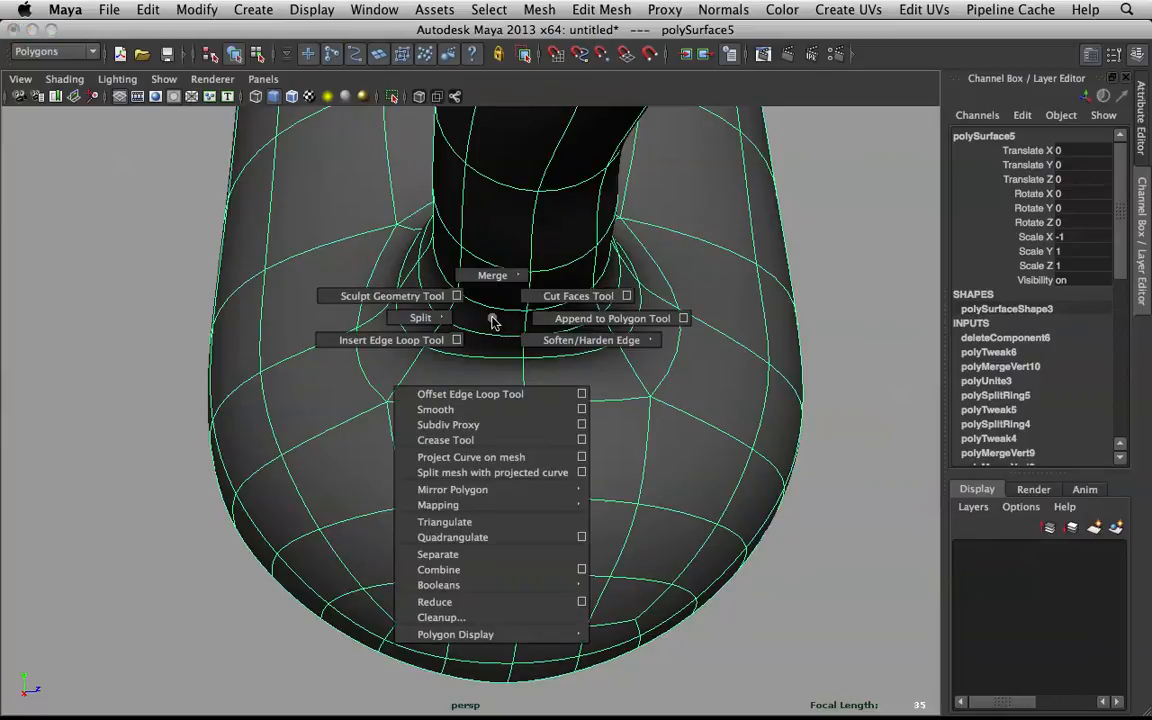
{"action": "mouse_move", "coordinate": [492, 322]}
{"action": "right_mouse_down", "text": "shift"}
{"action": "mouse_move", "coordinate": [448, 308]}
{"action": "mouse_move", "coordinate": [457, 297]}
{"action": "right_mouse_up", "text": "shift"}
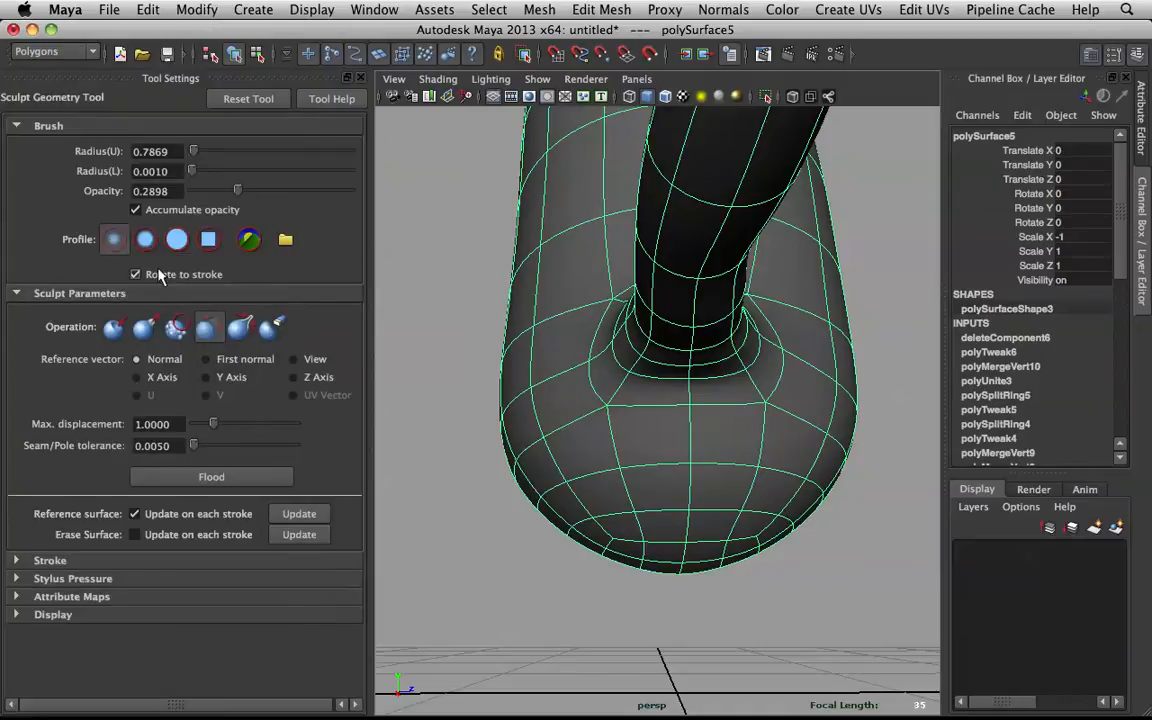
- Reset the Sculpt Geometry Tool and set it to the softest brush profile with the Relax operation
{"action": "left_click", "coordinate": [250, 98]}
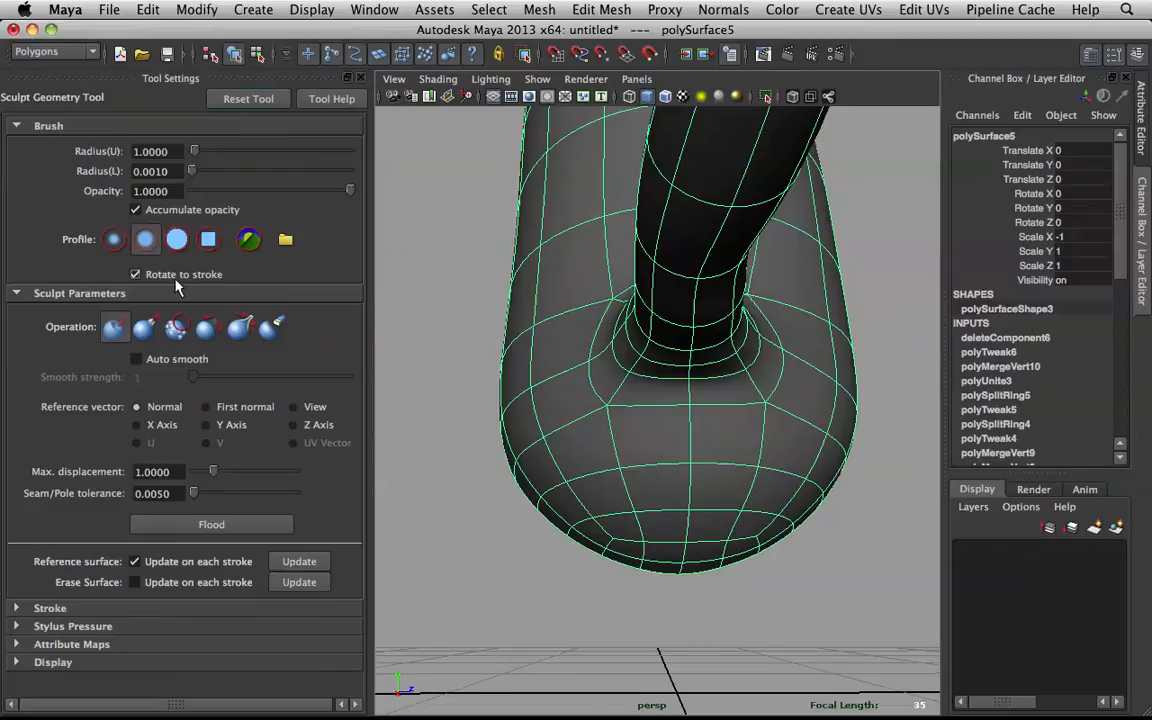
{"action": "left_click", "coordinate": [113, 241]}
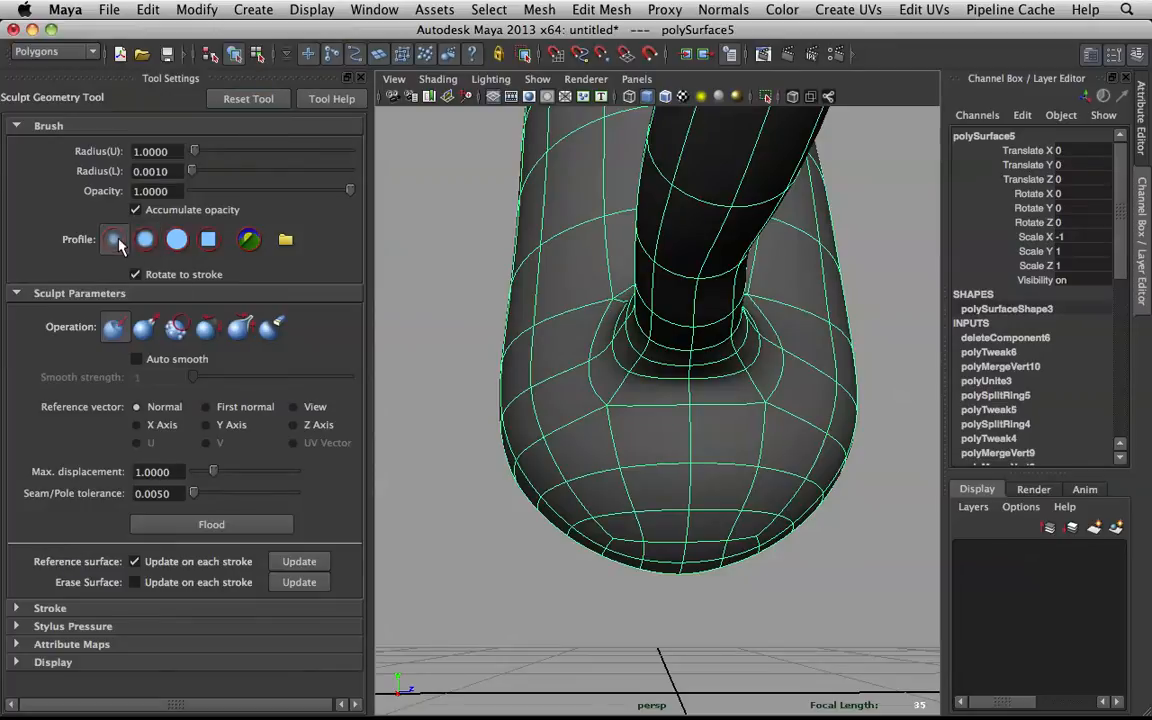
{"action": "left_click", "coordinate": [211, 335]}
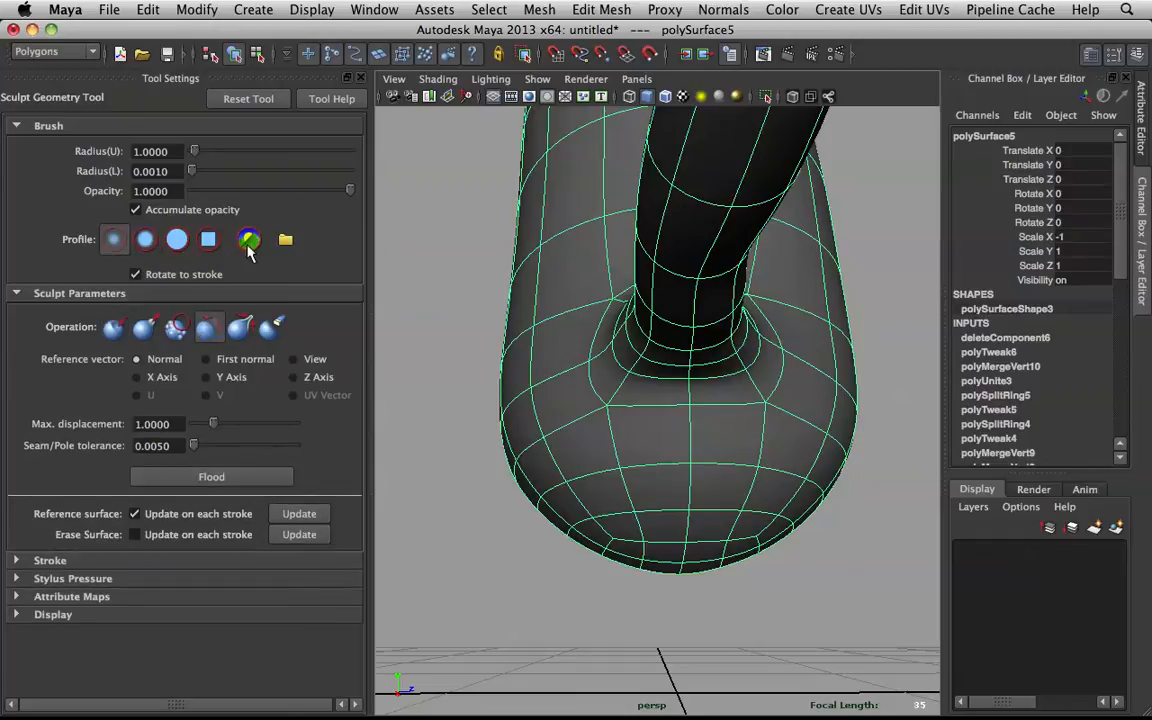
- Set the sculpt brush opacity to 0.1534 and relax the mesh around the underside of the mirrored half's arm joint
{"action": "left_click", "coordinate": [217, 191]}
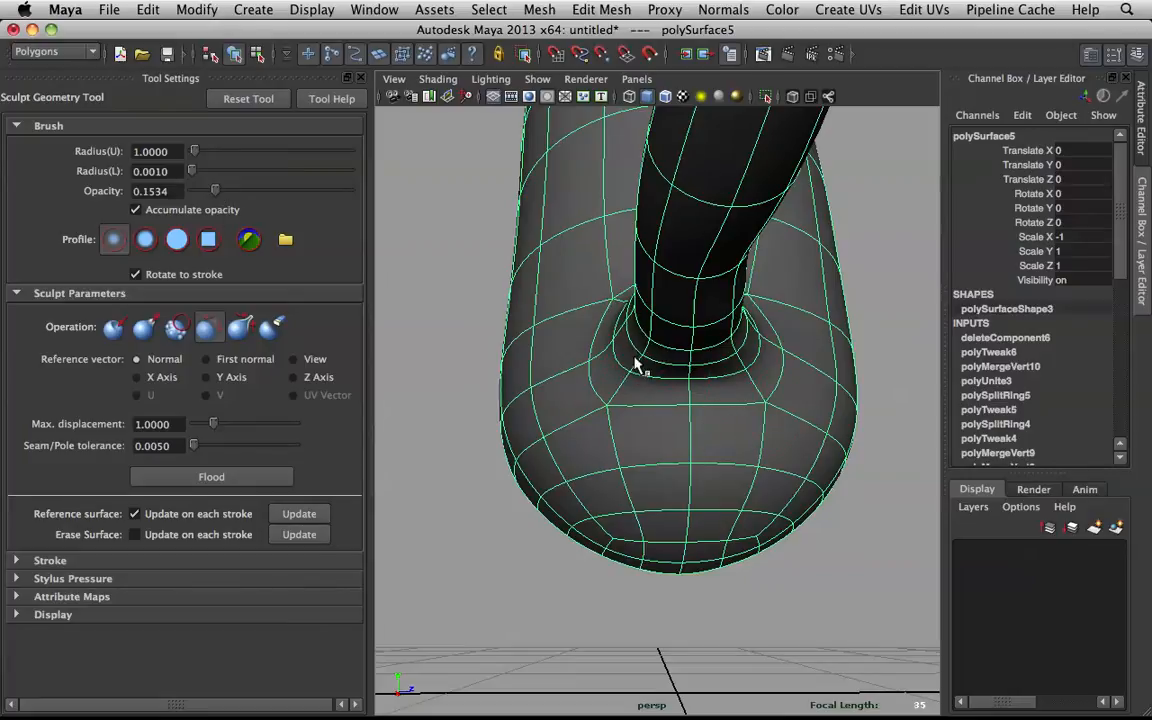
{"action": "mouse_move", "coordinate": [736, 356]}
{"action": "left_mouse_down"}
{"action": "mouse_move", "coordinate": [718, 383]}
{"action": "mouse_move", "coordinate": [756, 382]}
{"action": "mouse_move", "coordinate": [693, 380]}
{"action": "mouse_move", "coordinate": [638, 338]}
{"action": "mouse_move", "coordinate": [636, 392]}
{"action": "left_mouse_up"}
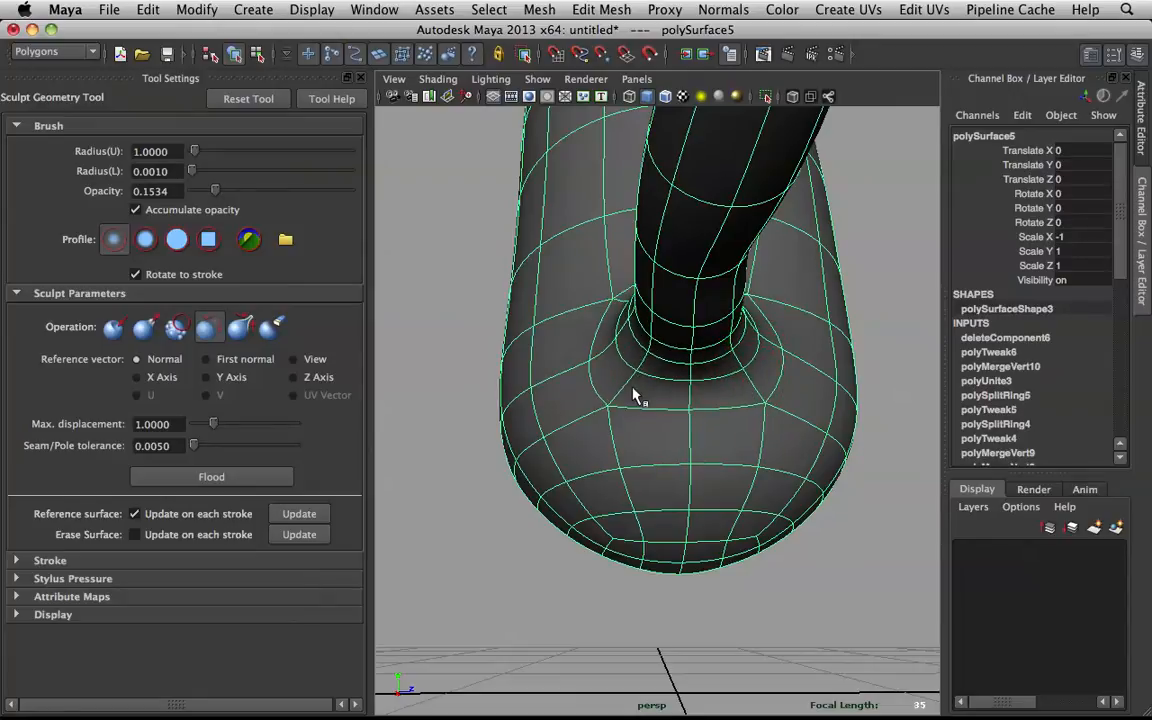
{"action": "left_click_drag", "start_coordinate": [606, 352], "coordinate": [606, 290]}
{"action": "mouse_move", "coordinate": [735, 348]}
{"action": "left_mouse_down", "text": "alt"}
{"action": "mouse_move", "coordinate": [689, 369]}
{"action": "mouse_move", "coordinate": [687, 394]}
{"action": "left_mouse_up", "text": "alt"}
{"action": "mouse_move", "coordinate": [667, 478]}
{"action": "left_mouse_down"}
{"action": "mouse_move", "coordinate": [620, 440]}
{"action": "mouse_move", "coordinate": [572, 424]}
{"action": "left_mouse_up"}
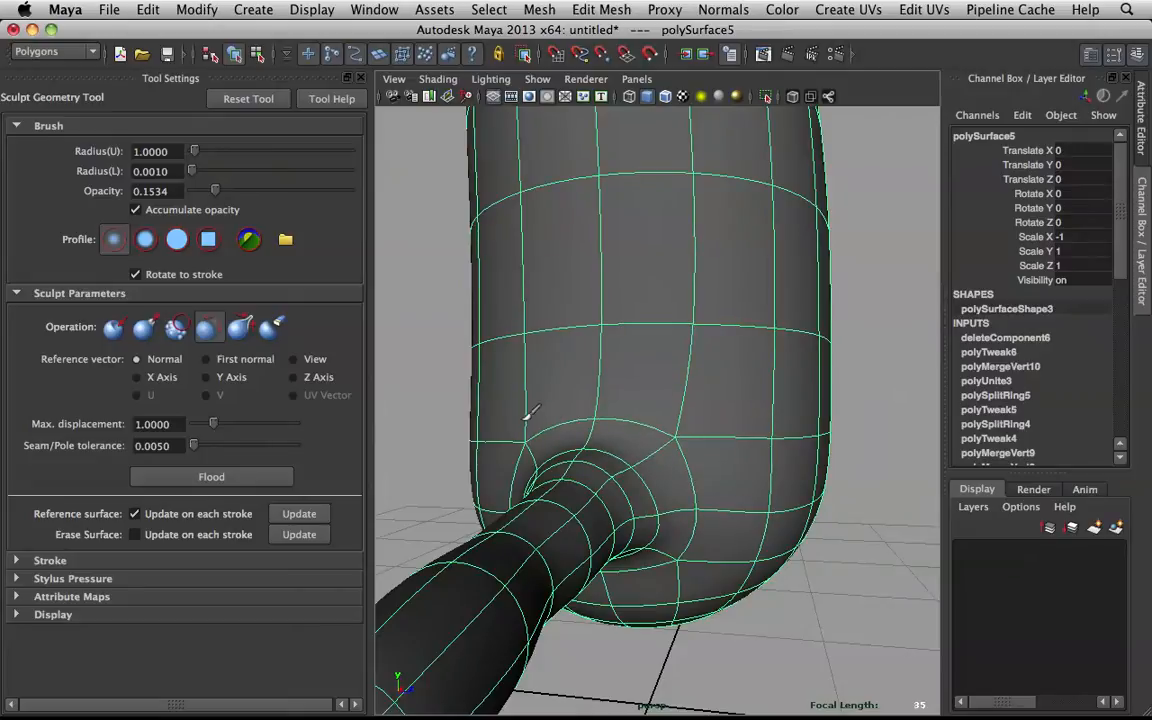
- Relax the front, back and upper edges of the mirrored half's arm joint with further soft sculpt strokes
{"action": "left_click_drag", "start_coordinate": [533, 426], "coordinate": [618, 427], "text": "alt"}
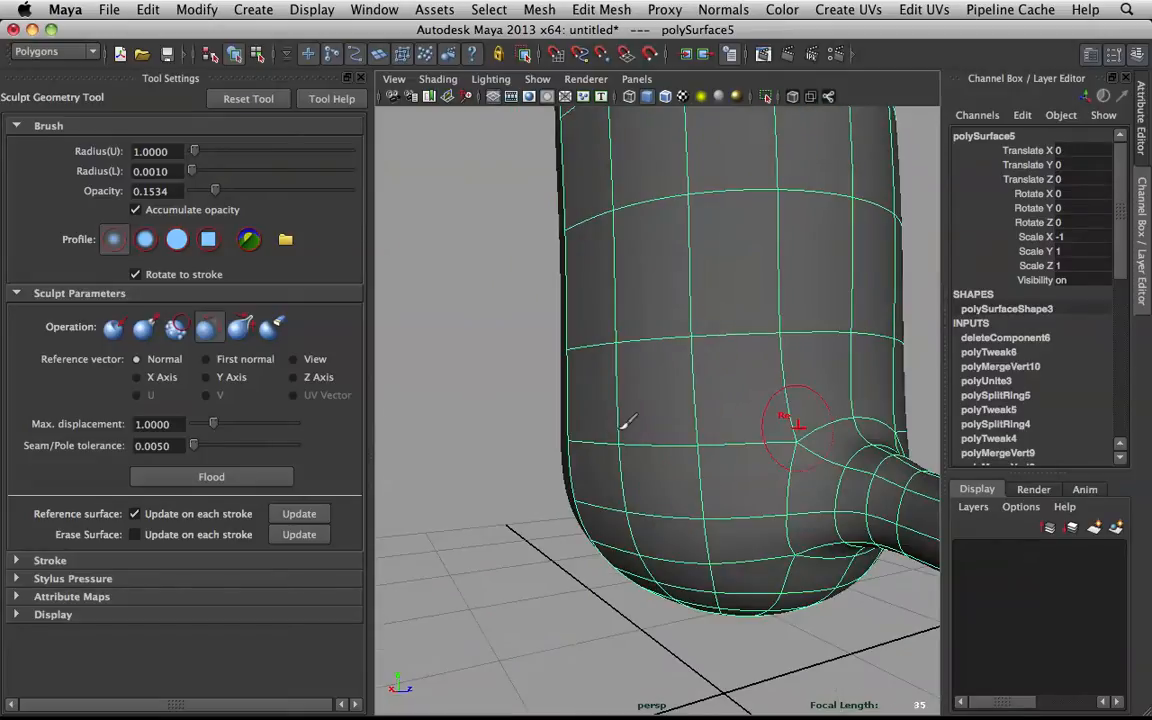
{"action": "left_click_drag", "start_coordinate": [800, 437], "coordinate": [763, 424], "text": "alt"}
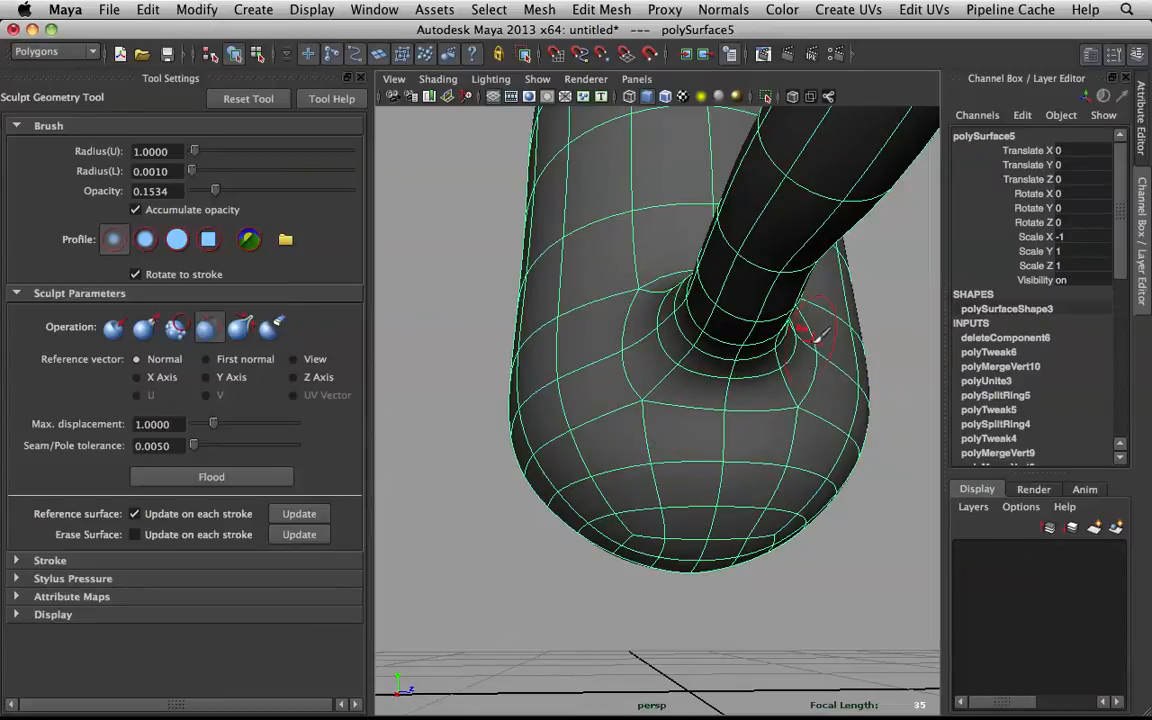
{"action": "left_click_drag", "start_coordinate": [812, 333], "coordinate": [781, 351], "text": "alt"}
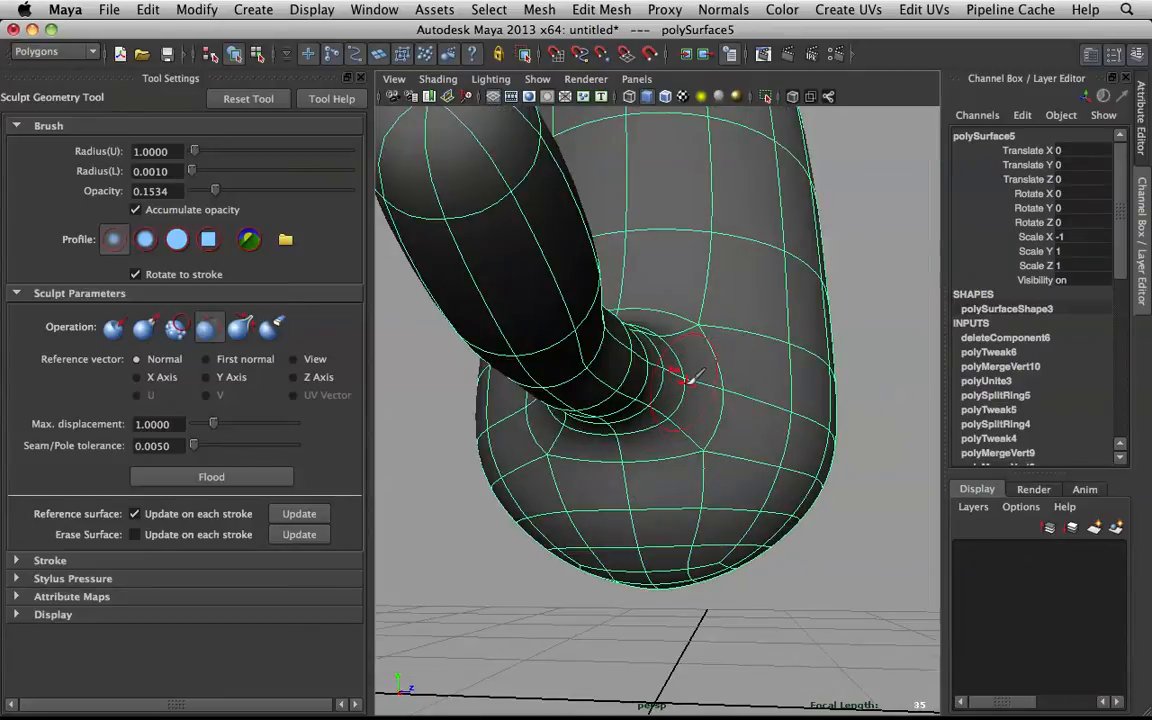
{"action": "mouse_move", "coordinate": [680, 383]}
{"action": "left_mouse_down", "text": "alt"}
{"action": "mouse_move", "coordinate": [715, 386]}
{"action": "mouse_move", "coordinate": [675, 375]}
{"action": "left_mouse_up", "text": "alt"}
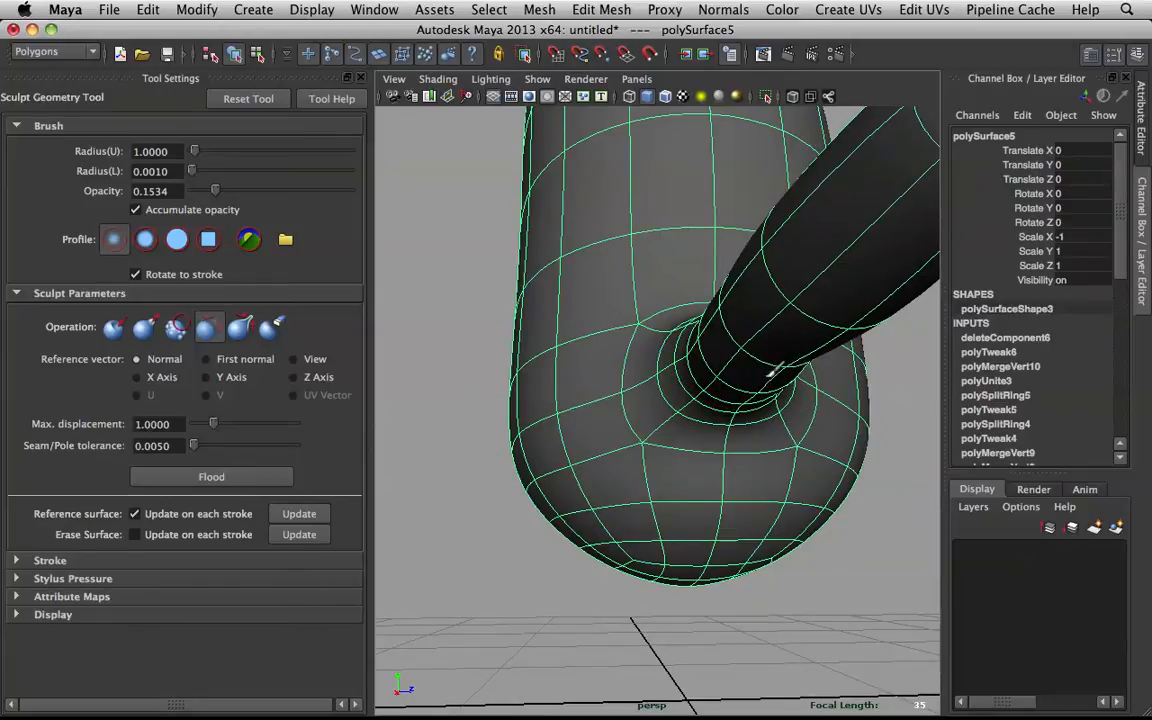
{"action": "left_click_drag", "start_coordinate": [750, 380], "coordinate": [595, 315], "text": "alt"}
{"action": "mouse_move", "coordinate": [657, 283]}
{"action": "left_mouse_down"}
{"action": "mouse_move", "coordinate": [688, 257]}
{"action": "mouse_move", "coordinate": [625, 288]}
{"action": "left_mouse_up"}
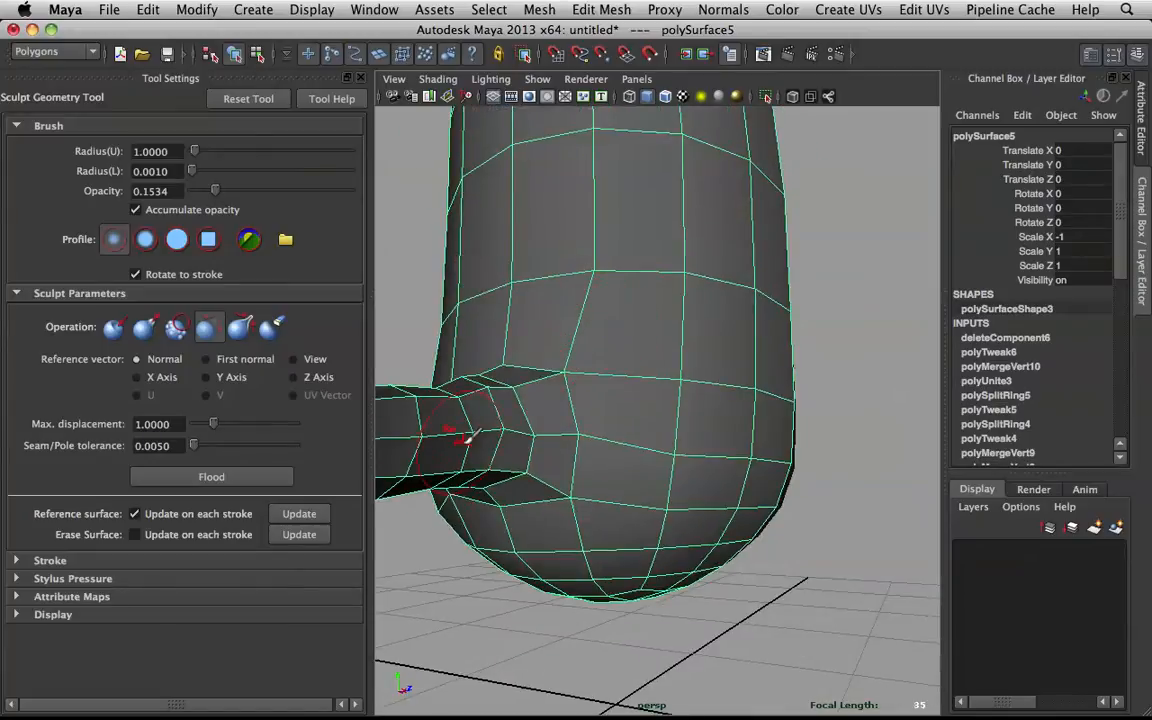
{"action": "left_click_drag", "start_coordinate": [460, 433], "coordinate": [538, 418]}
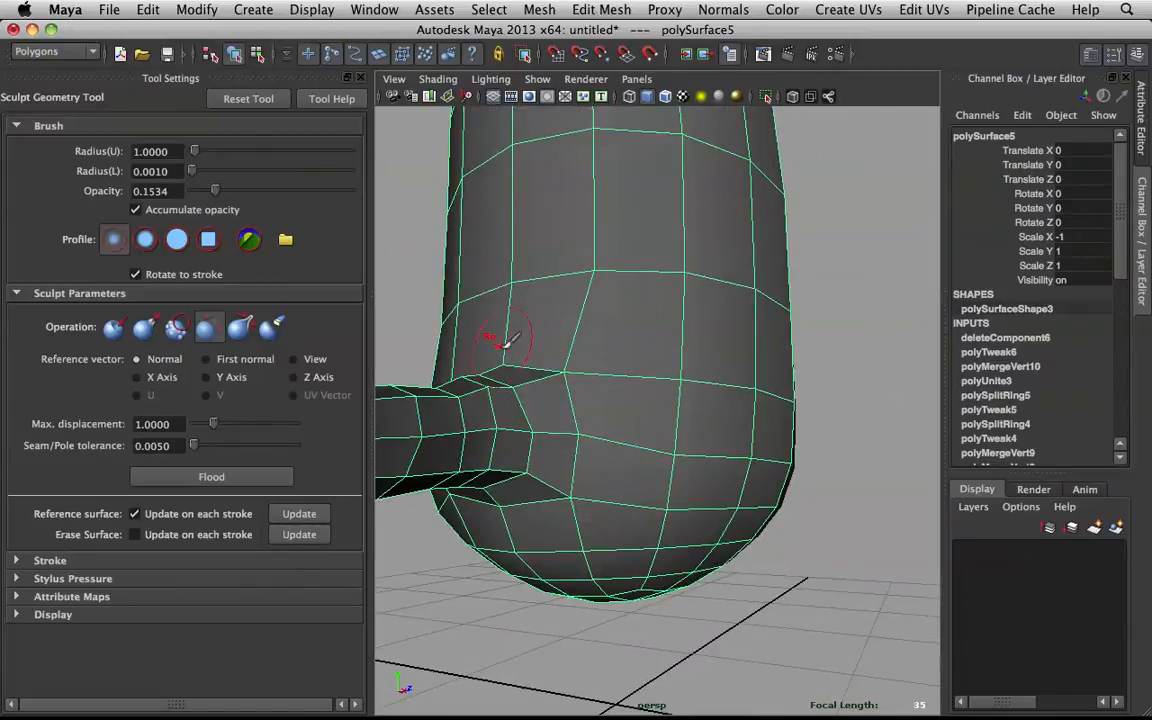
- Leave the Sculpt Geometry Tool, deselect the body and close the tool settings
{"action": "scroll", "coordinate": [676, 352], "scroll_direction": "down", "scroll_amount": 5}
{"action": "key", "text": "q"}
{"action": "left_click", "coordinate": [792, 340]}
{"action": "mouse_move", "coordinate": [671, 388]}
{"action": "left_mouse_down", "text": "alt"}
{"action": "mouse_move", "coordinate": [788, 343]}
{"action": "mouse_move", "coordinate": [722, 362]}
{"action": "left_mouse_up", "text": "alt"}
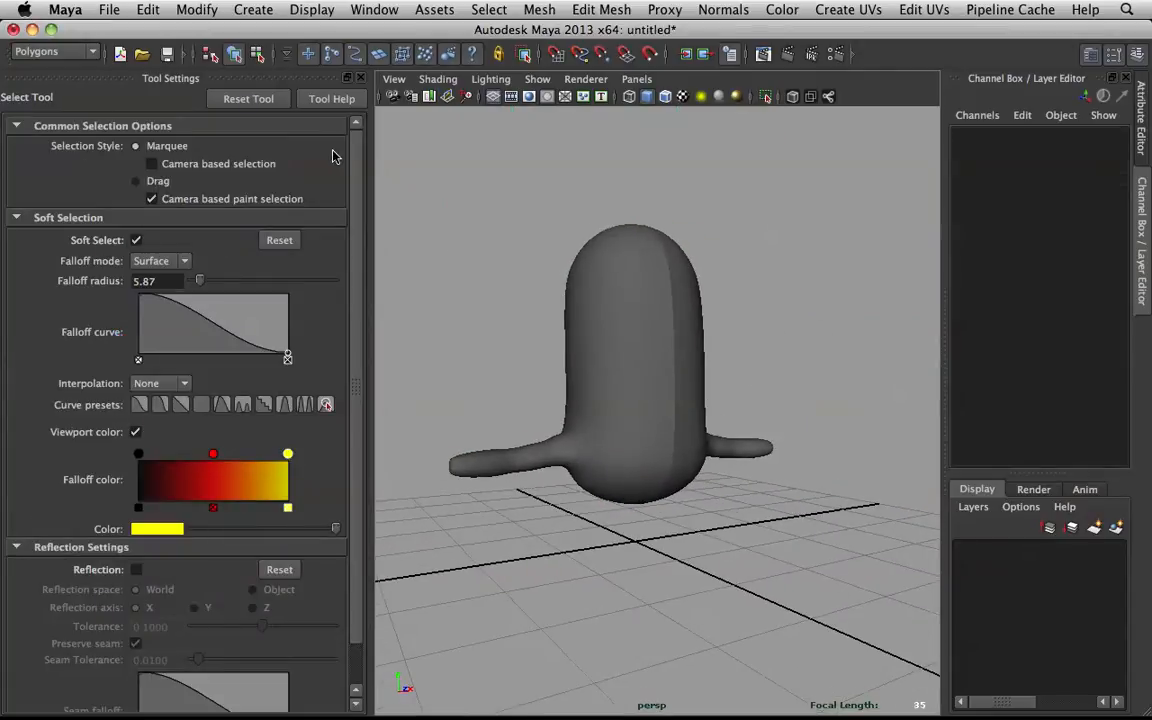
{"action": "left_click", "coordinate": [361, 78]}
- Examine the smoothed arm joint from below, from both sides and from the front
{"action": "scroll", "coordinate": [491, 424], "scroll_direction": "up", "scroll_amount": 5}
{"action": "middle_click_drag", "start_coordinate": [285, 500], "coordinate": [411, 432], "text": "alt"}
{"action": "left_click_drag", "start_coordinate": [358, 470], "coordinate": [618, 351], "text": "alt"}
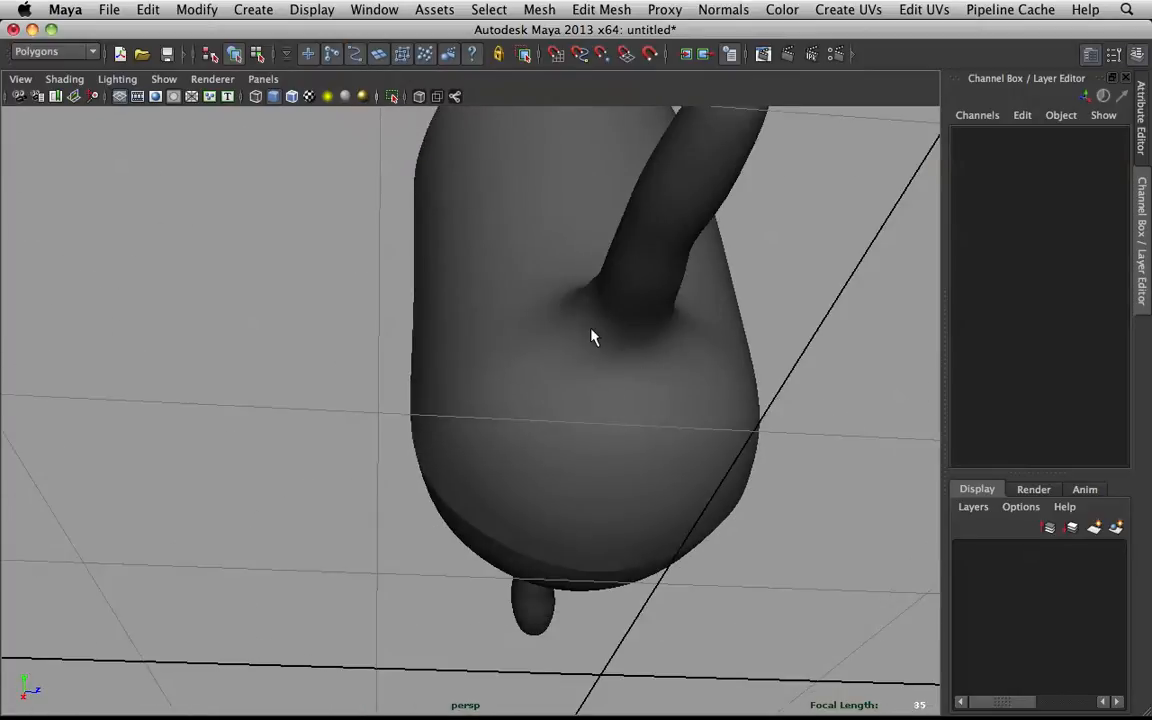
{"action": "left_click_drag", "start_coordinate": [782, 295], "coordinate": [728, 306], "text": "alt"}
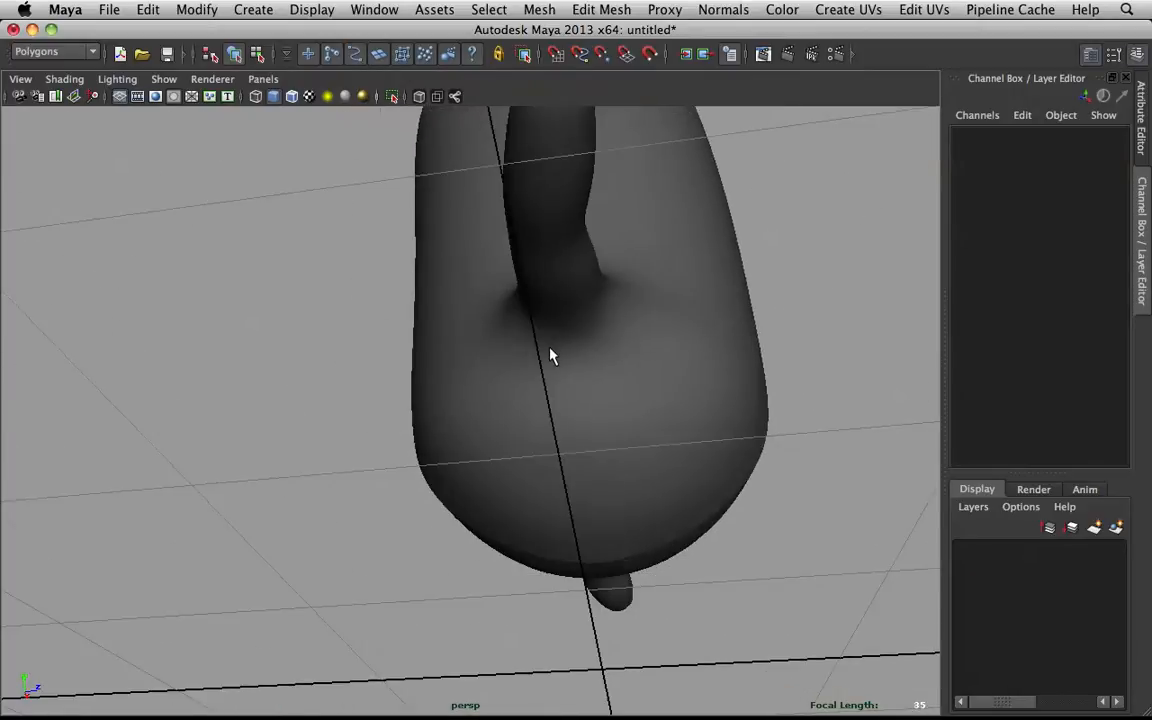
{"action": "left_click_drag", "start_coordinate": [681, 303], "coordinate": [464, 338], "text": "alt"}
{"action": "scroll", "coordinate": [464, 345], "scroll_direction": "down", "scroll_amount": 5}
{"action": "middle_click_drag", "start_coordinate": [465, 372], "coordinate": [471, 388], "text": "alt"}
{"action": "left_click_drag", "start_coordinate": [521, 420], "coordinate": [579, 413], "text": "alt"}
- Select the arm faces and move the arm slightly inward towards the body with soft selection
{"action": "left_click", "coordinate": [597, 424]}
{"action": "right_click_drag", "start_coordinate": [599, 424], "coordinate": [604, 434]}
{"action": "left_click_drag", "start_coordinate": [604, 434], "coordinate": [805, 504], "text": "alt"}
{"action": "key", "text": "w"}
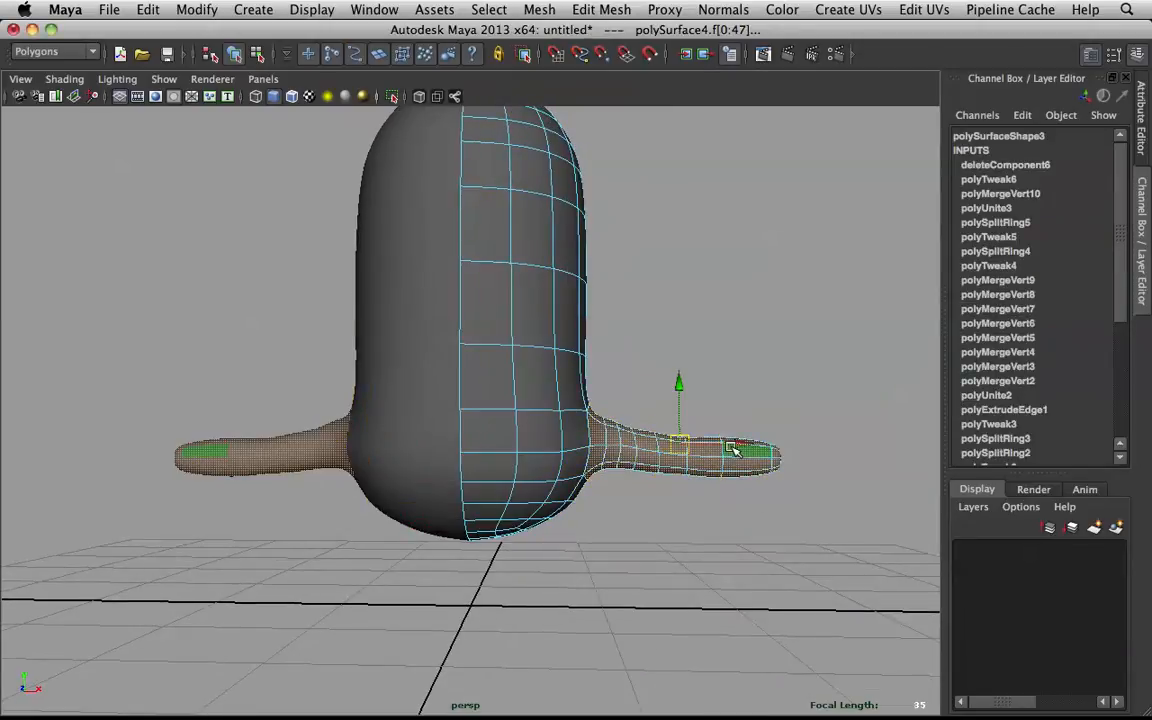
{"action": "left_click_drag", "start_coordinate": [736, 444], "coordinate": [730, 442]}
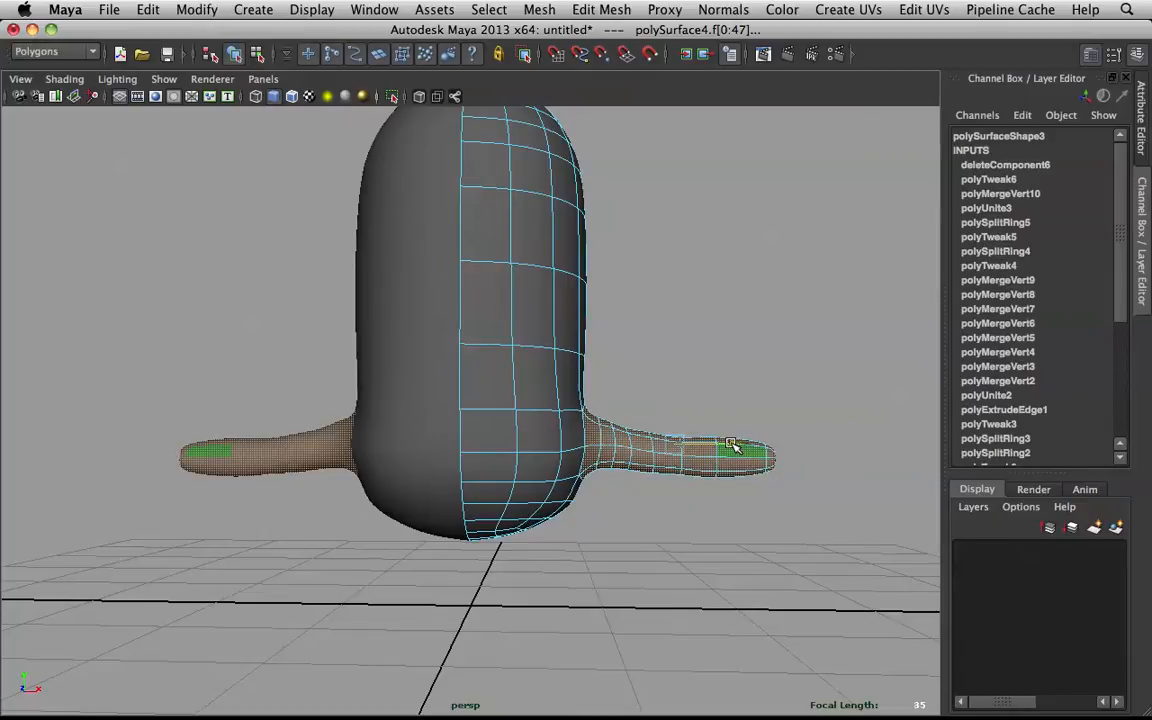
{"action": "left_click", "coordinate": [715, 355]}
- Restore the arm face selection, rotate the arm slightly with soft selection and return to object selection
{"action": "right_click_drag", "start_coordinate": [560, 404], "coordinate": [645, 365]}
{"action": "left_click_drag", "start_coordinate": [645, 365], "coordinate": [640, 418], "text": "alt"}
{"action": "key", "text": "super+z"}
{"action": "left_click_drag", "start_coordinate": [680, 466], "coordinate": [664, 507], "text": "alt"}
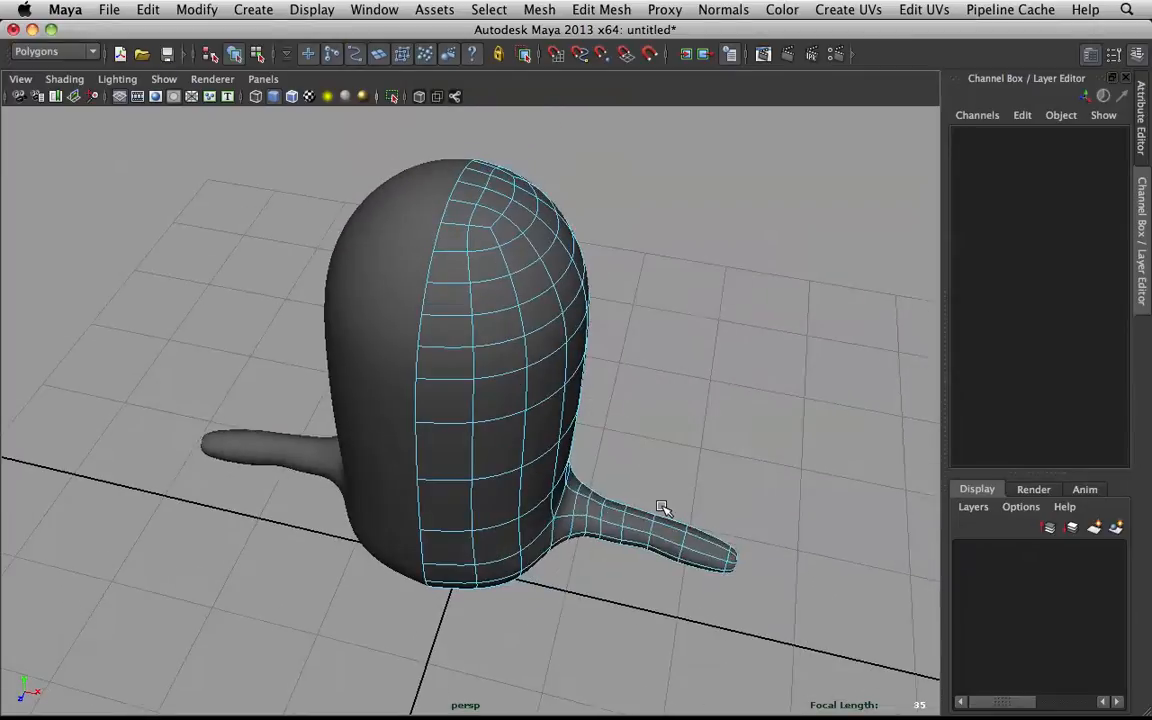
{"action": "key", "text": "super+z"}
{"action": "key", "text": "e"}
{"action": "left_click_drag", "start_coordinate": [678, 604], "coordinate": [641, 577]}
{"action": "key", "text": "w"}
{"action": "left_click", "coordinate": [661, 403]}
{"action": "left_click_drag", "start_coordinate": [671, 486], "coordinate": [555, 406], "text": "alt"}
{"action": "key", "text": "z"}
{"action": "right_click_drag", "start_coordinate": [557, 391], "coordinate": [632, 377]}
{"action": "left_click_drag", "start_coordinate": [632, 377], "coordinate": [593, 306], "text": "alt"}
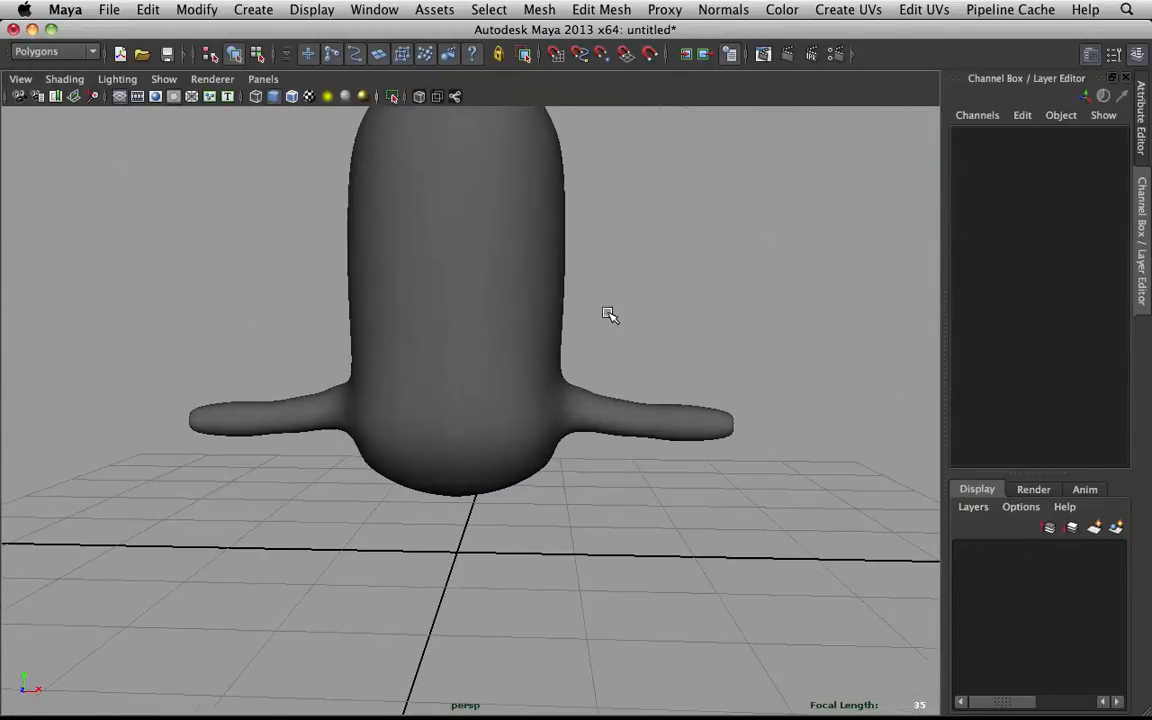
- Select the original body half, relax its arm joint and lower body with the Sculpt Geometry Tool, and deselect it
{"action": "left_click", "coordinate": [566, 396]}
{"action": "mouse_move", "coordinate": [566, 396]}
{"action": "right_mouse_down", "text": "alt"}
{"action": "mouse_move", "coordinate": [600, 379]}
{"action": "mouse_move", "coordinate": [597, 365]}
{"action": "mouse_move", "coordinate": [530, 328]}
{"action": "right_mouse_up", "text": "alt"}
{"action": "mouse_move", "coordinate": [580, 364]}
{"action": "left_mouse_down", "text": "alt"}
{"action": "mouse_move", "coordinate": [551, 369]}
{"action": "mouse_move", "coordinate": [565, 386]}
{"action": "mouse_move", "coordinate": [540, 458]}
{"action": "mouse_move", "coordinate": [571, 432]}
{"action": "mouse_move", "coordinate": [545, 489]}
{"action": "mouse_move", "coordinate": [567, 345]}
{"action": "left_mouse_up", "text": "alt"}
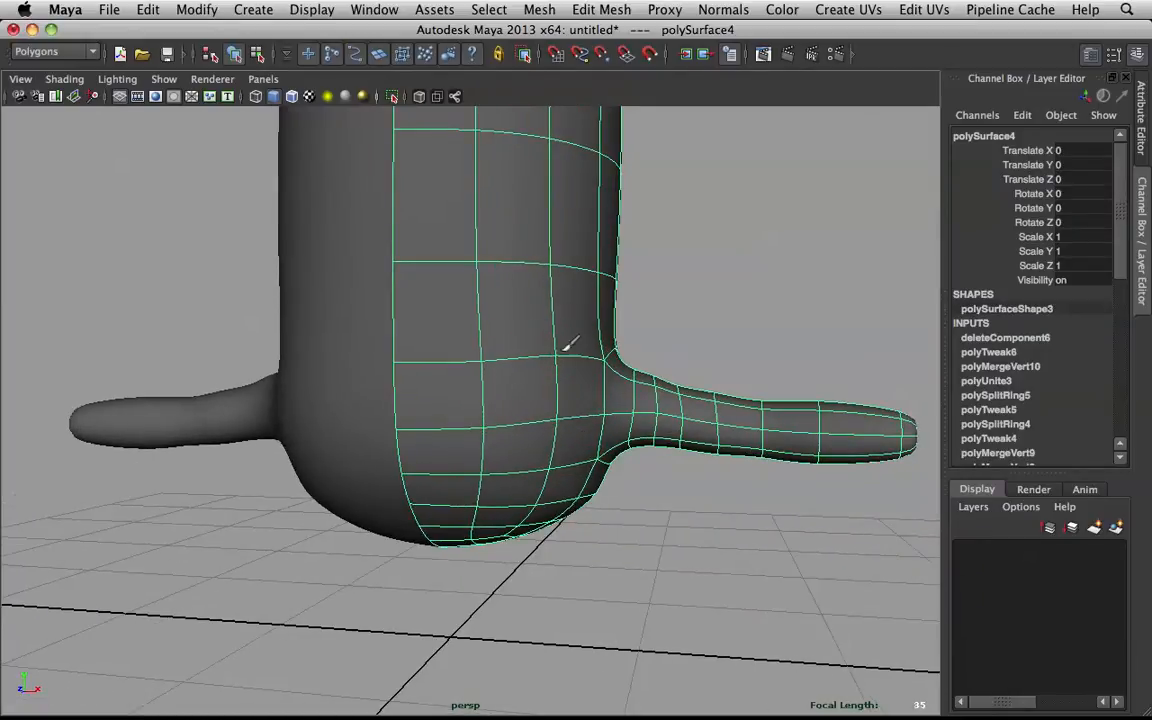
{"action": "left_click_drag", "start_coordinate": [602, 429], "coordinate": [568, 465], "text": "alt"}
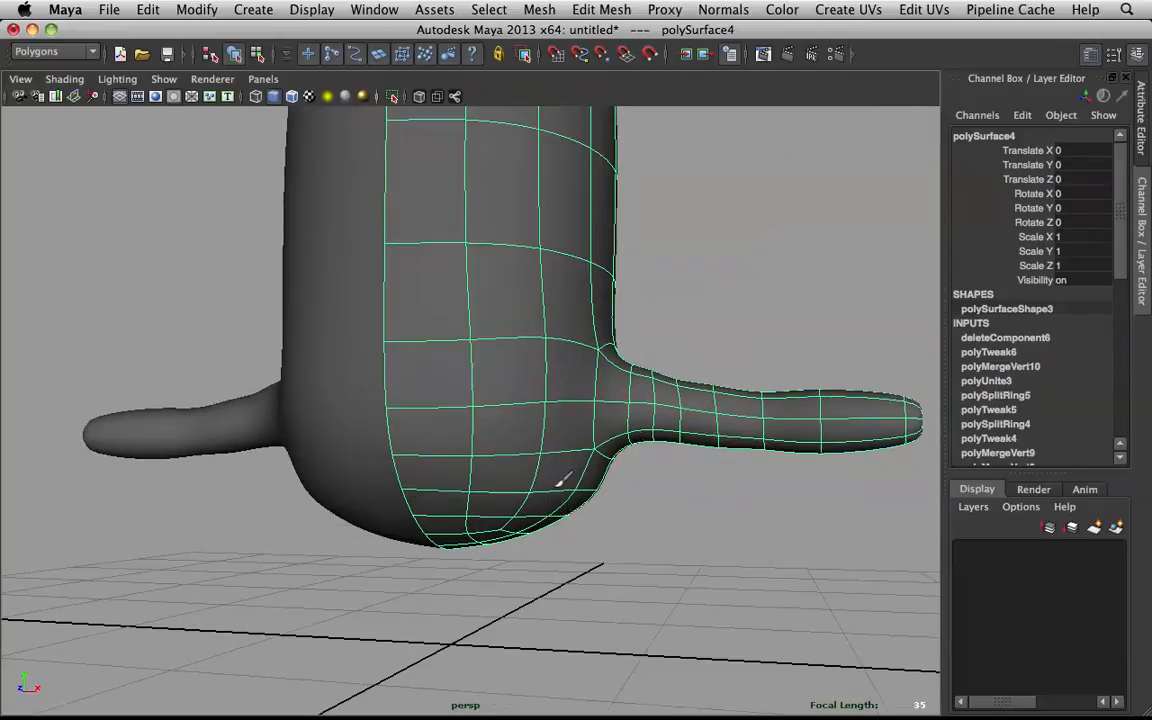
{"action": "left_click_drag", "start_coordinate": [537, 523], "coordinate": [445, 476], "text": "alt"}
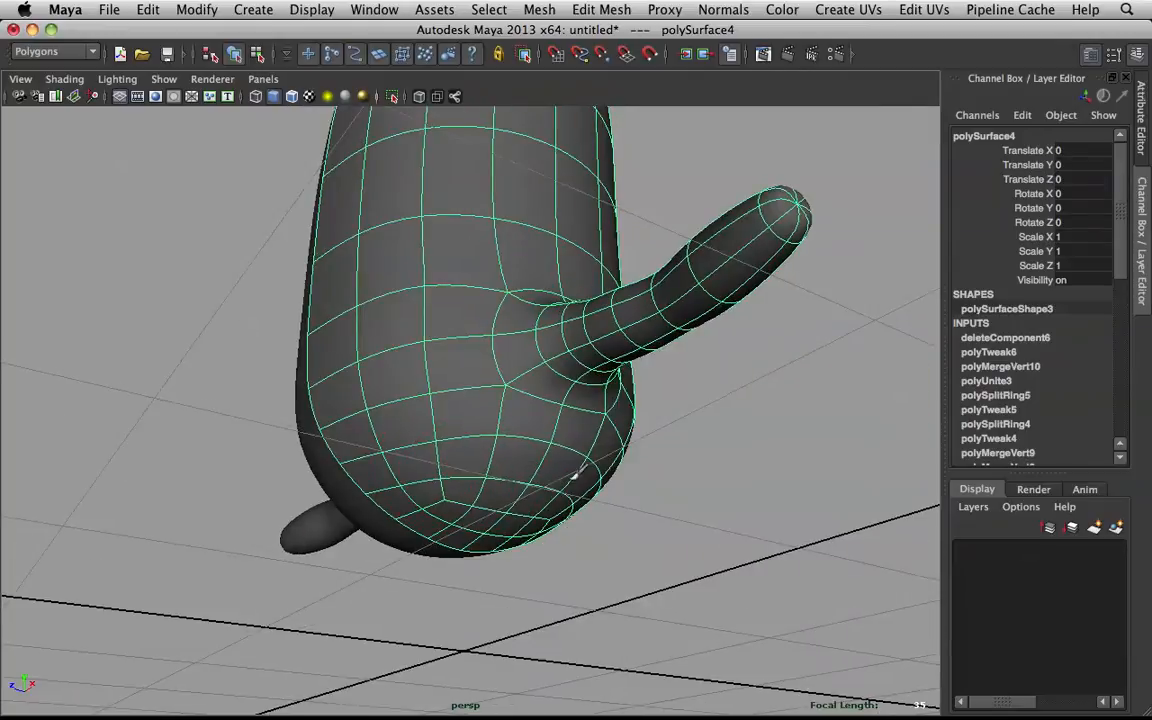
{"action": "mouse_move", "coordinate": [520, 440]}
{"action": "left_mouse_down", "text": "alt"}
{"action": "mouse_move", "coordinate": [553, 456]}
{"action": "mouse_move", "coordinate": [498, 438]}
{"action": "left_mouse_up", "text": "alt"}
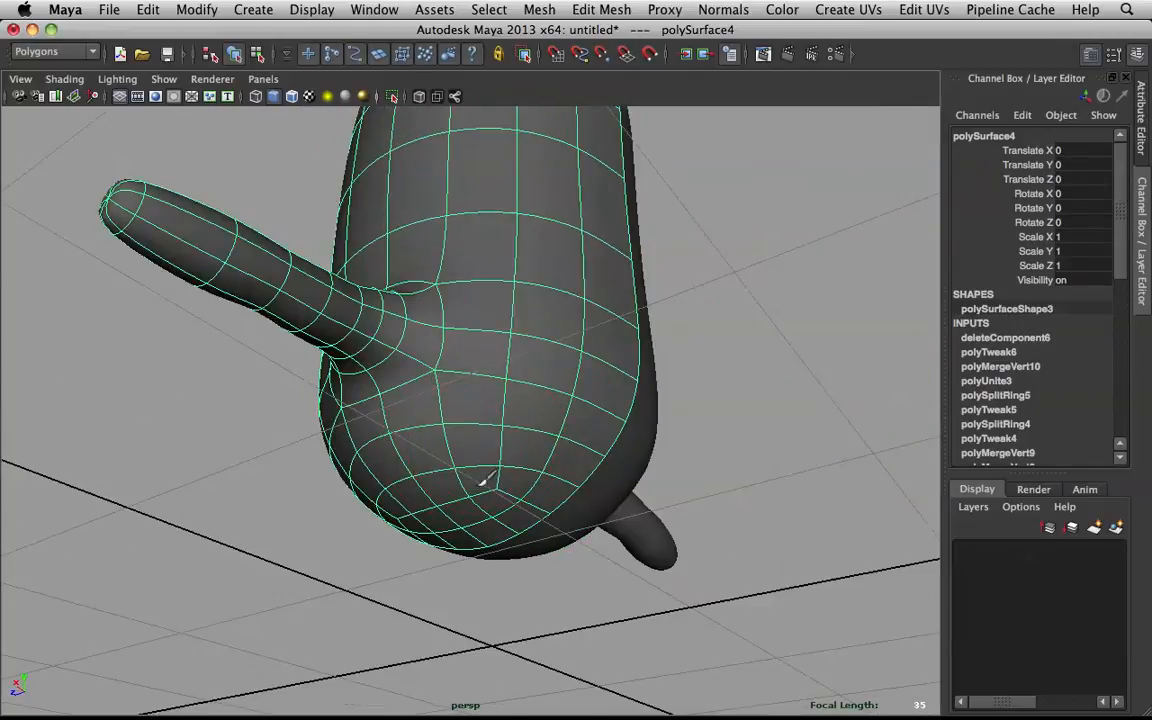
{"action": "left_click_drag", "start_coordinate": [340, 445], "coordinate": [683, 445], "text": "alt"}
{"action": "left_click", "coordinate": [766, 373]}
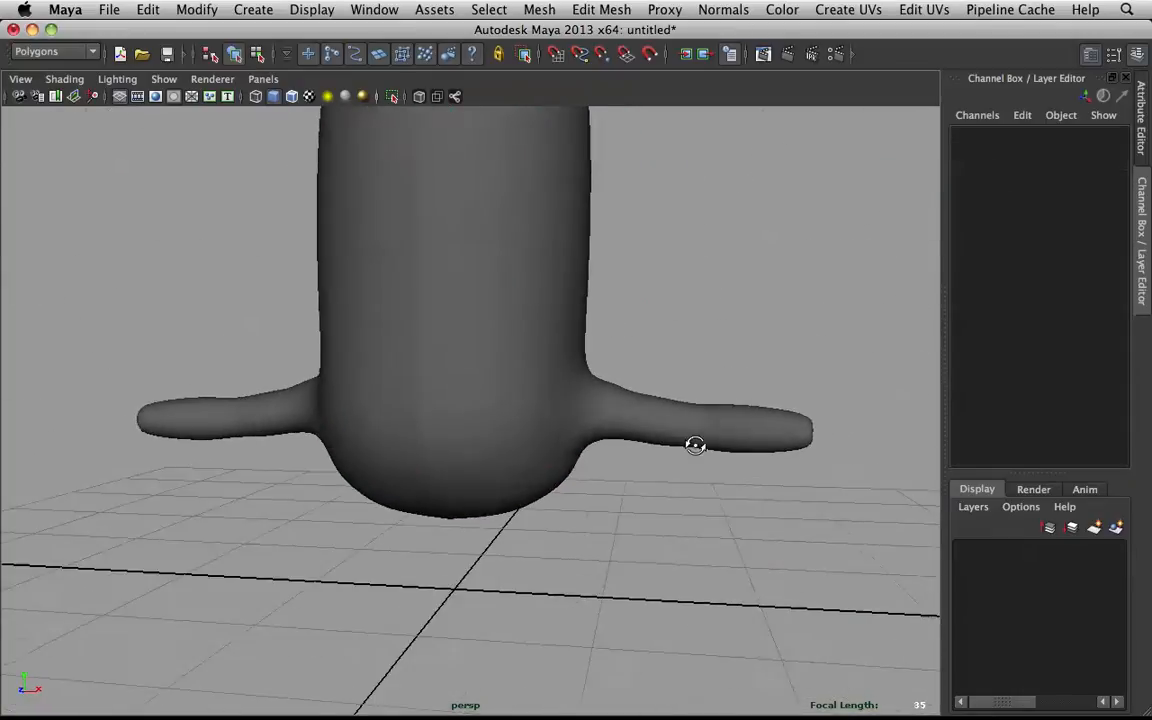
{"action": "right_click_drag", "start_coordinate": [683, 445], "coordinate": [595, 408], "text": "alt"}
{"action": "middle_click_drag", "start_coordinate": [595, 408], "coordinate": [645, 488], "text": "alt"}
{"action": "left_click_drag", "start_coordinate": [645, 488], "coordinate": [625, 437], "text": "alt"}
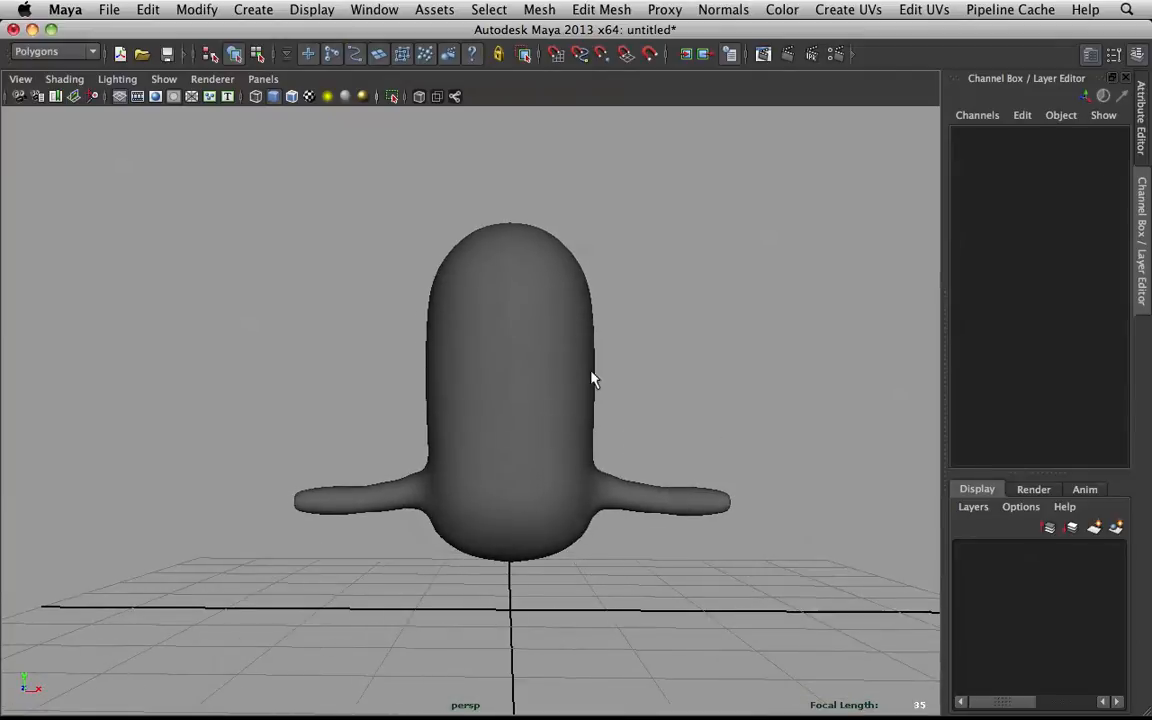
{"action": "key", "text": "space"}
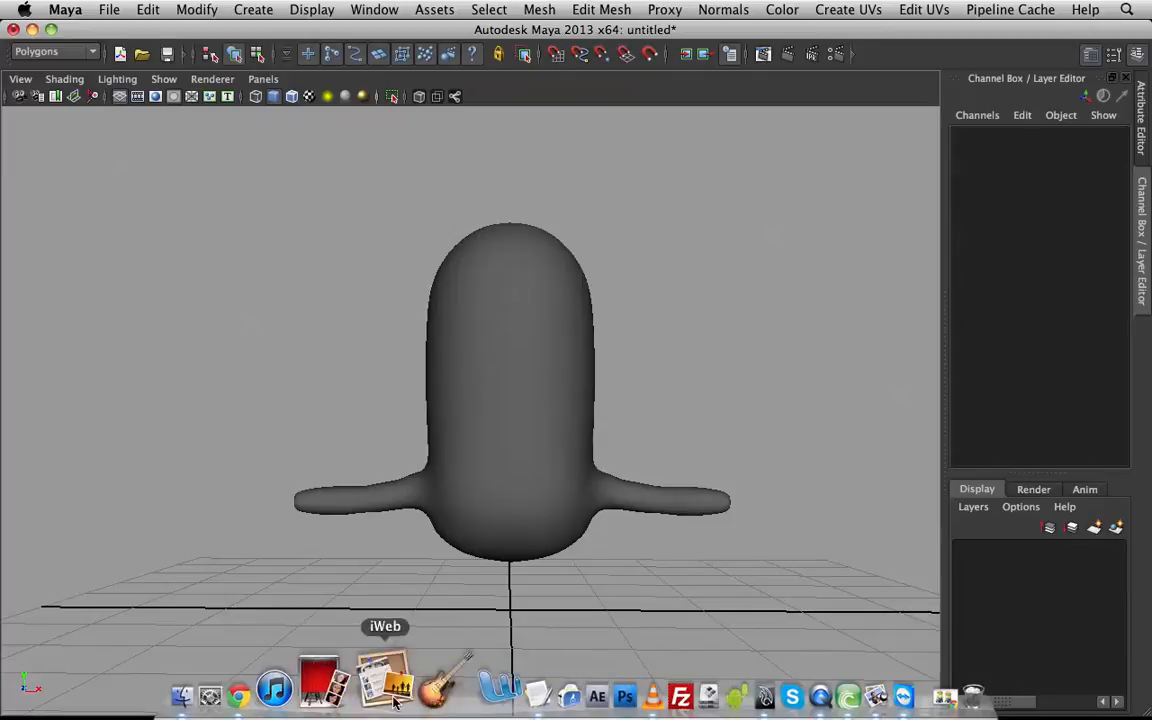
{"action": "right_click", "coordinate": [614, 319], "text": "shift"}
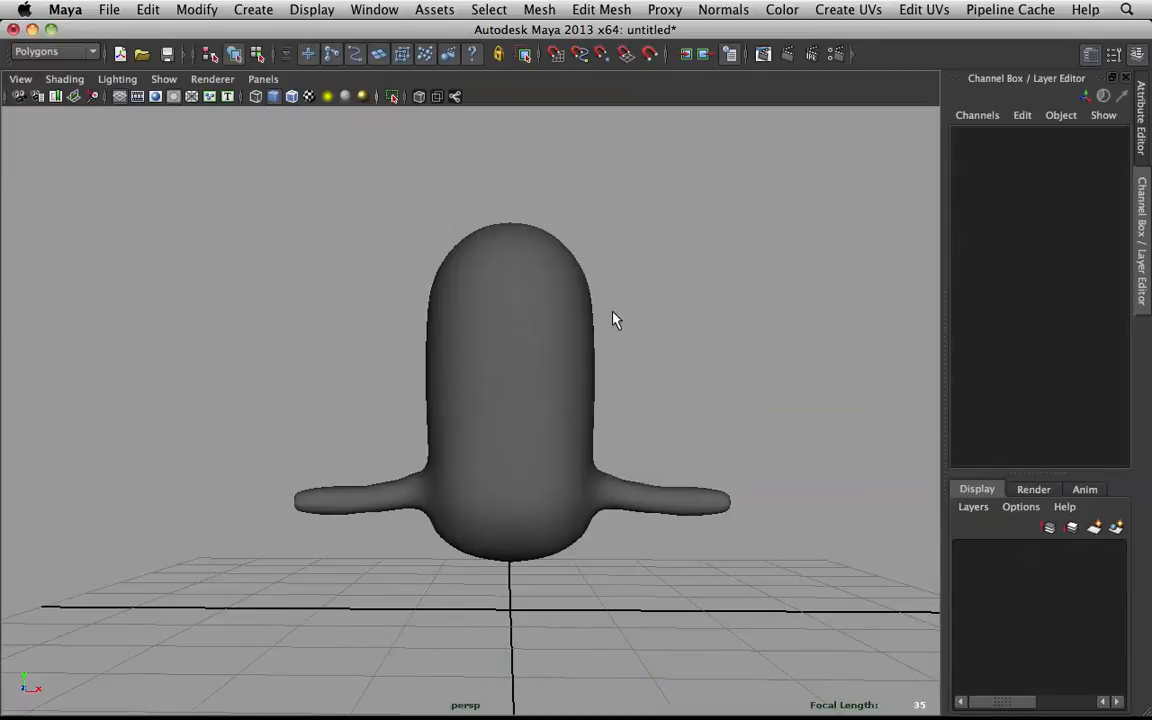
{"action": "right_click", "coordinate": [772, 337], "text": "shift"}
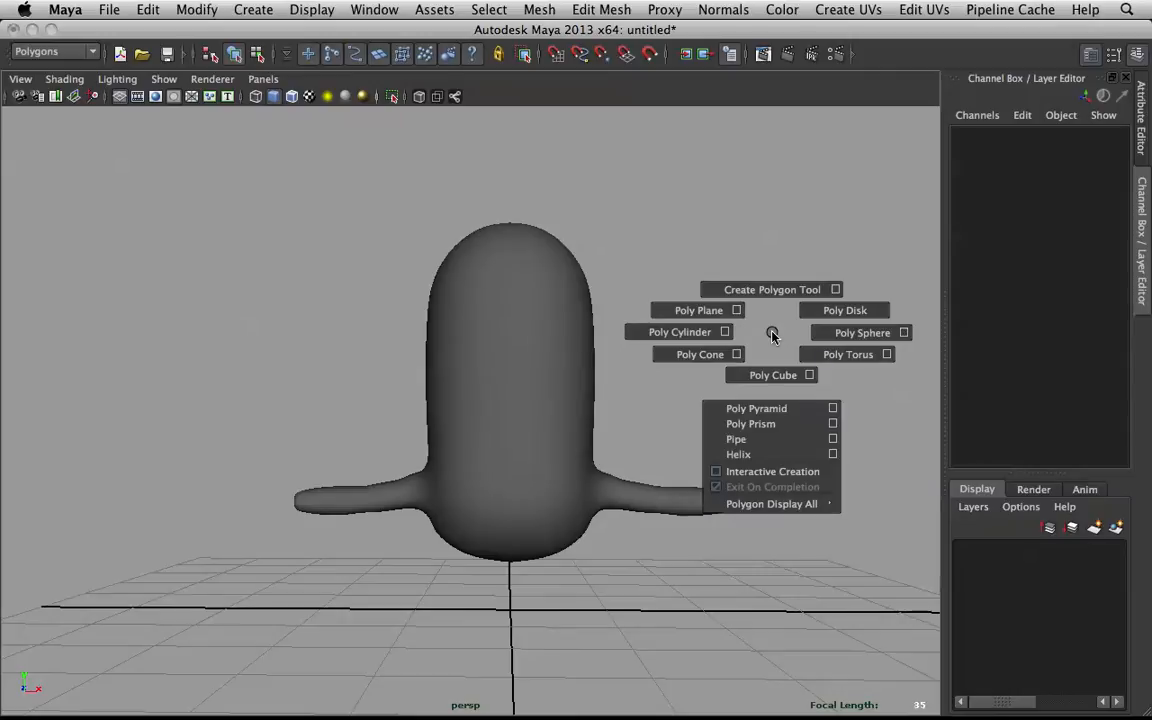
{"action": "right_click", "coordinate": [555, 334], "text": "shift"}
{"action": "right_click", "coordinate": [554, 325], "text": "shift"}
{"action": "left_click", "coordinate": [555, 326]}
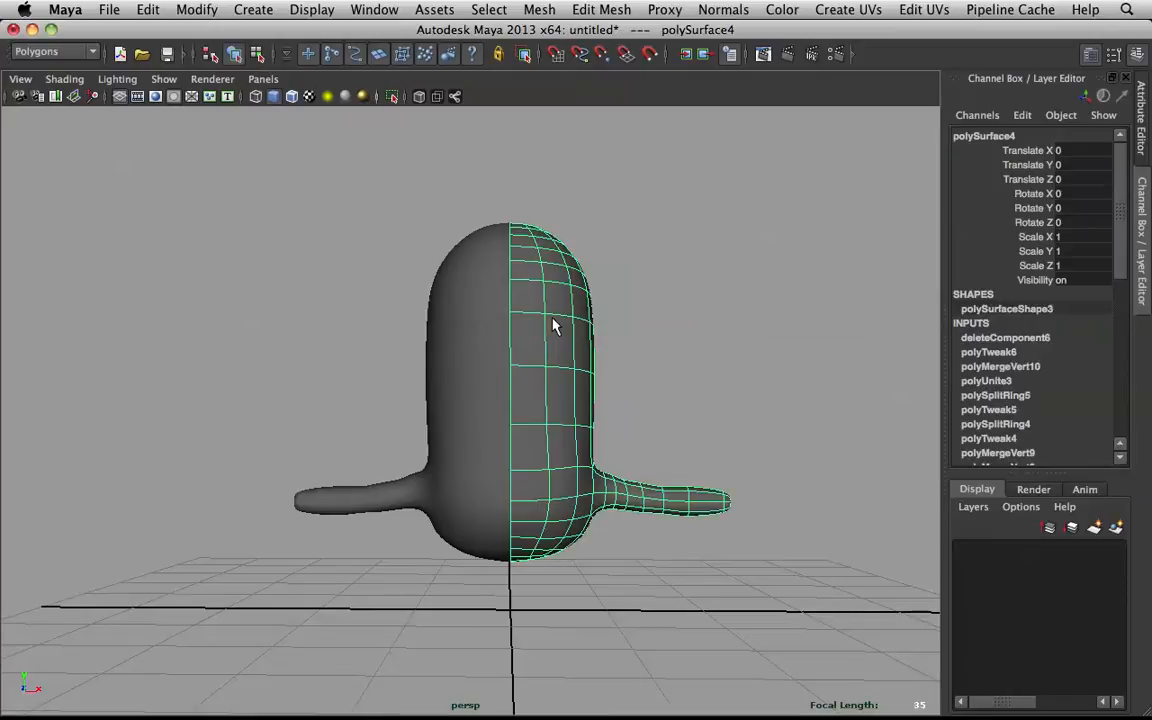
{"action": "left_click", "coordinate": [655, 312]}
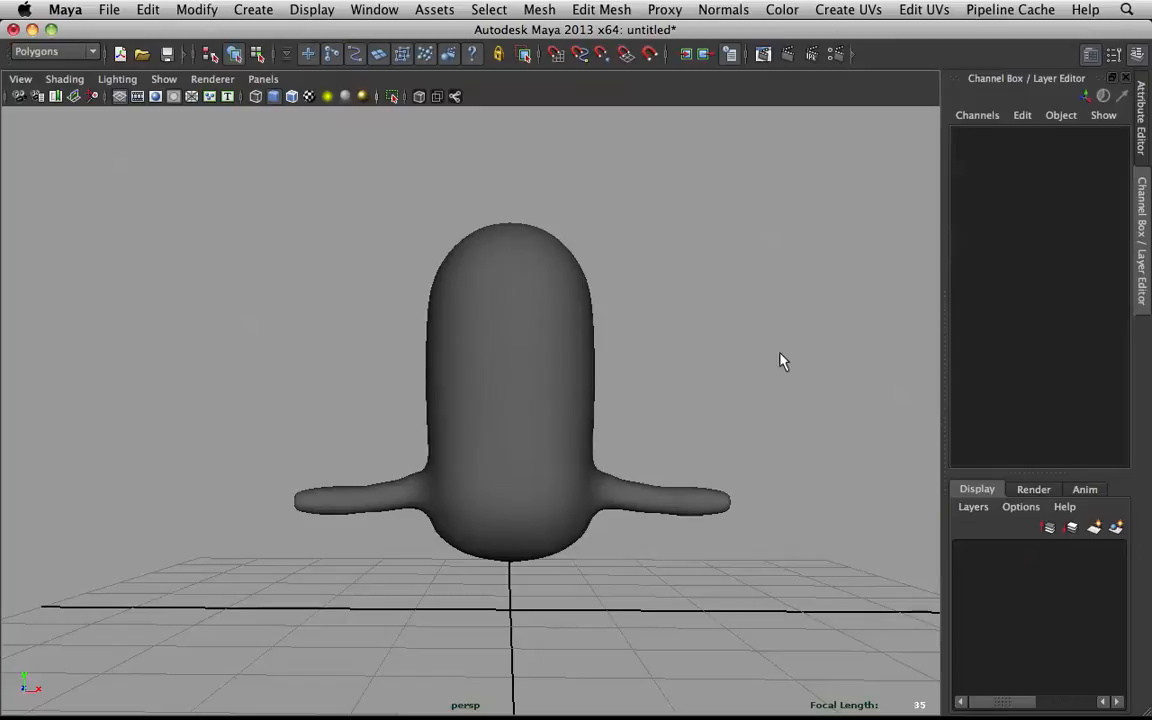
- Create a polygon cylinder and move it under one side of the body, to about X 1.939 and Y 1.969
{"action": "right_click", "coordinate": [705, 372], "text": "shift"}
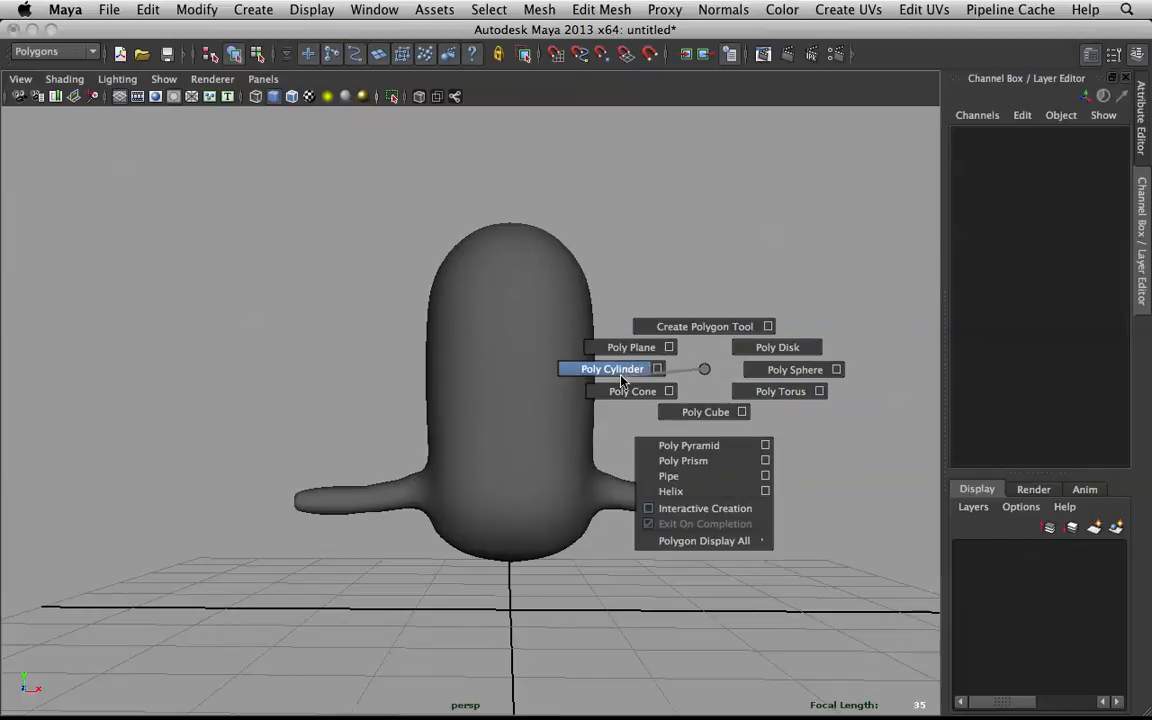
{"action": "right_click_drag", "start_coordinate": [604, 373], "coordinate": [602, 380], "text": "shift"}
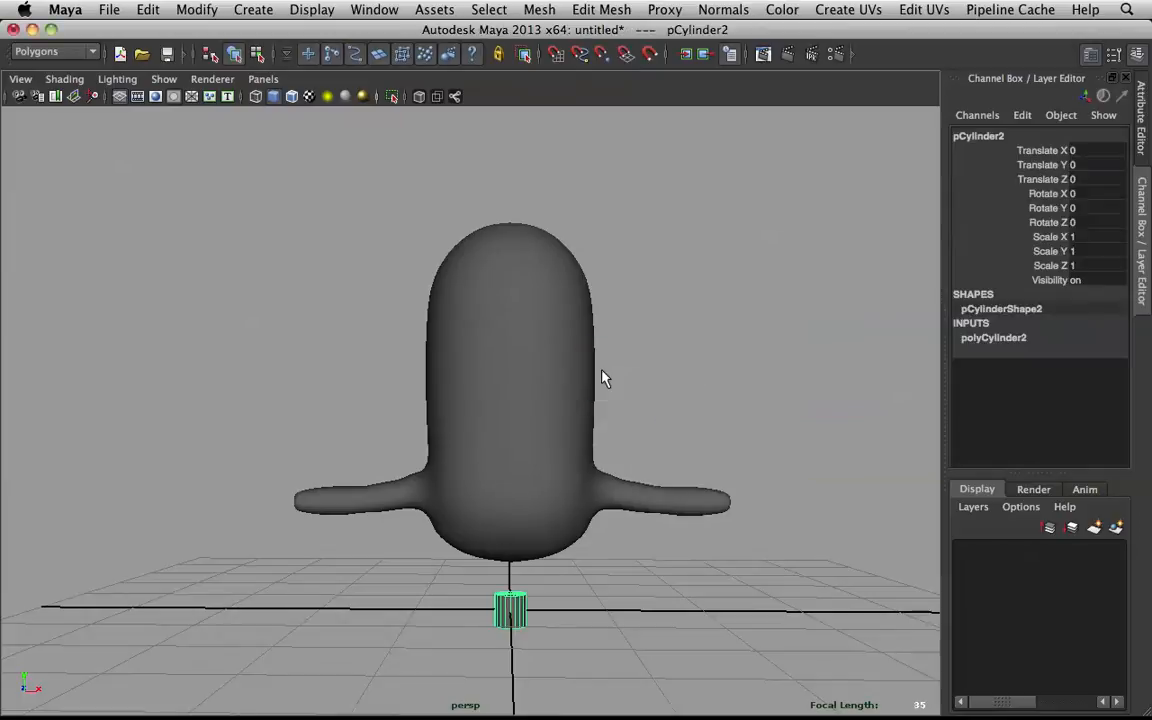
{"action": "right_click_drag", "start_coordinate": [571, 558], "coordinate": [622, 571], "text": "alt"}
{"action": "left_click_drag", "start_coordinate": [622, 571], "coordinate": [594, 373], "text": "alt"}
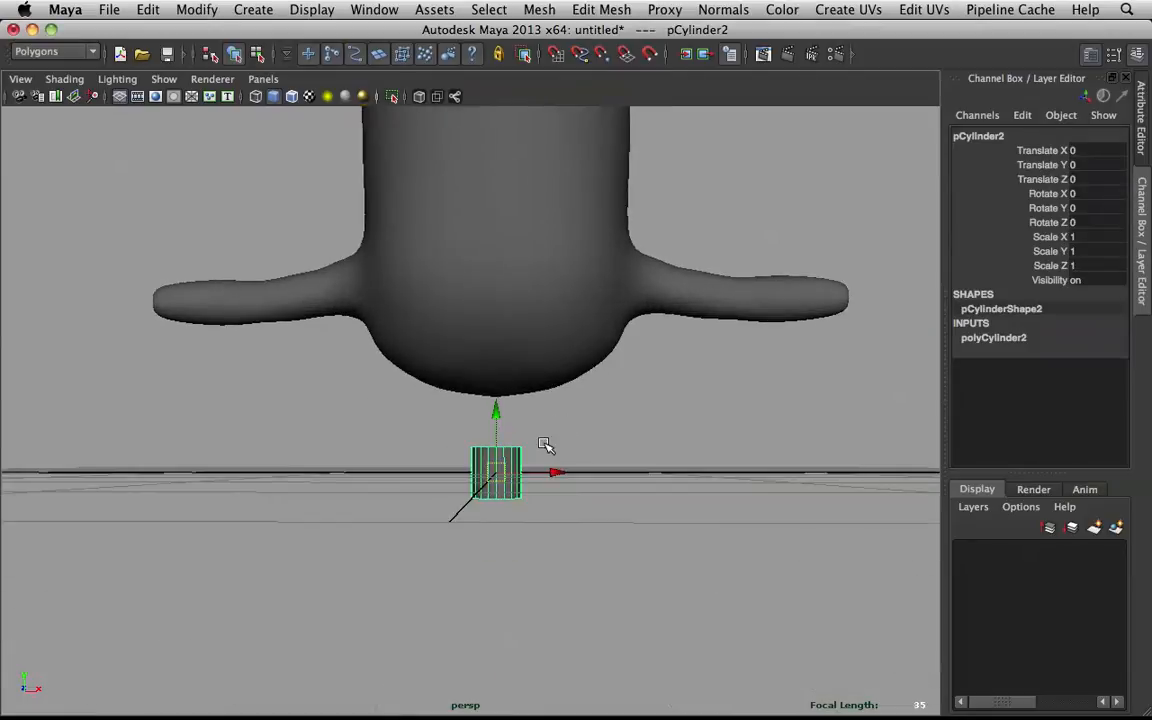
{"action": "left_click_drag", "start_coordinate": [557, 476], "coordinate": [589, 368]}
{"action": "scroll", "coordinate": [580, 452], "scroll_direction": "up", "scroll_amount": 3}
{"action": "left_click_drag", "start_coordinate": [794, 373], "coordinate": [893, 355], "text": "alt"}
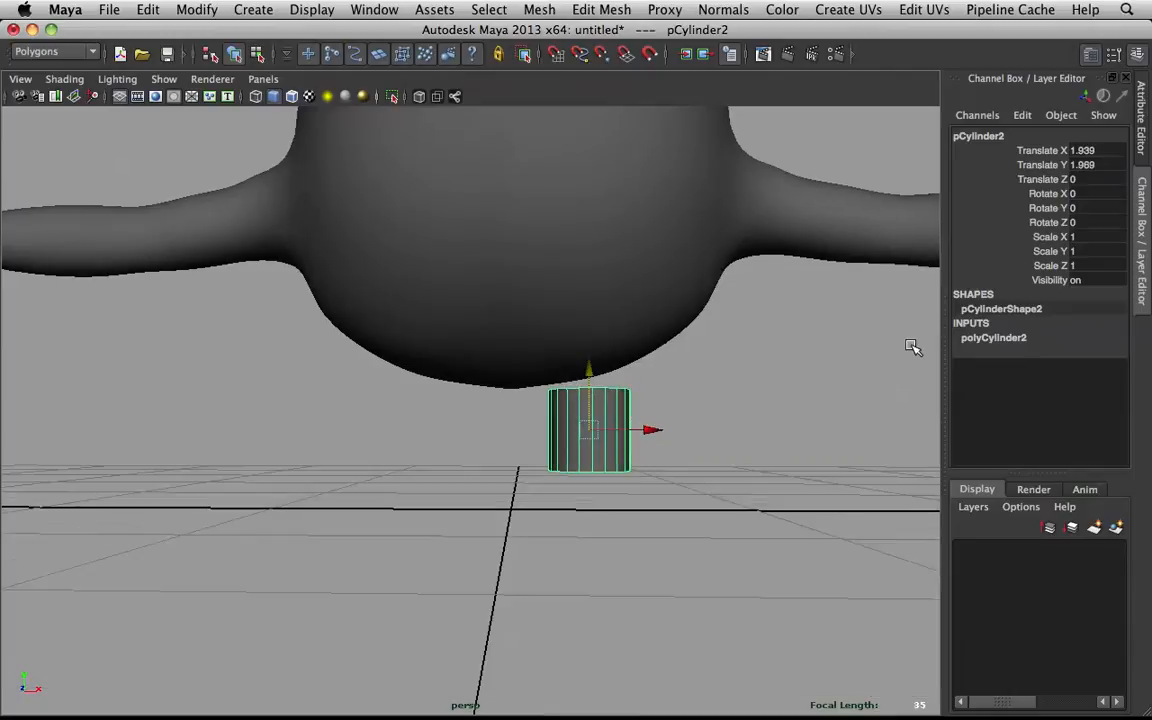
- Set the leg cylinder's Subdivisions Axis to 8 and check its end cap and sides
{"action": "left_click", "coordinate": [1000, 338]}
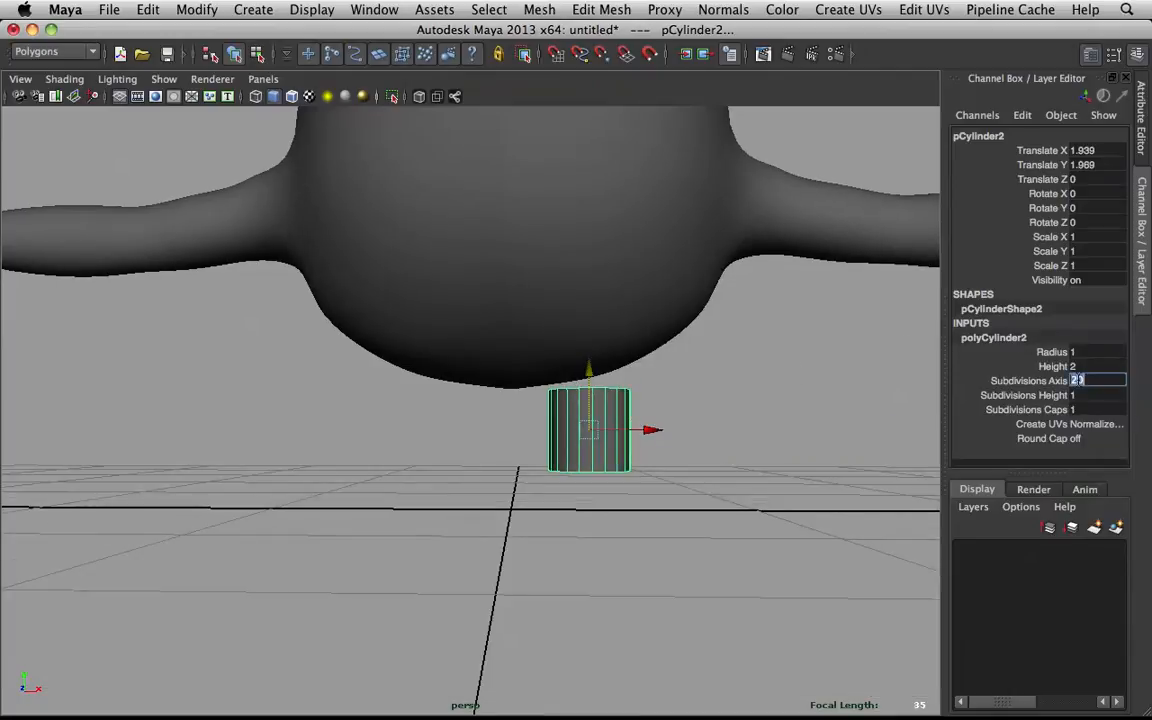
{"action": "type", "text": "8"}
{"action": "key", "text": "Return"}
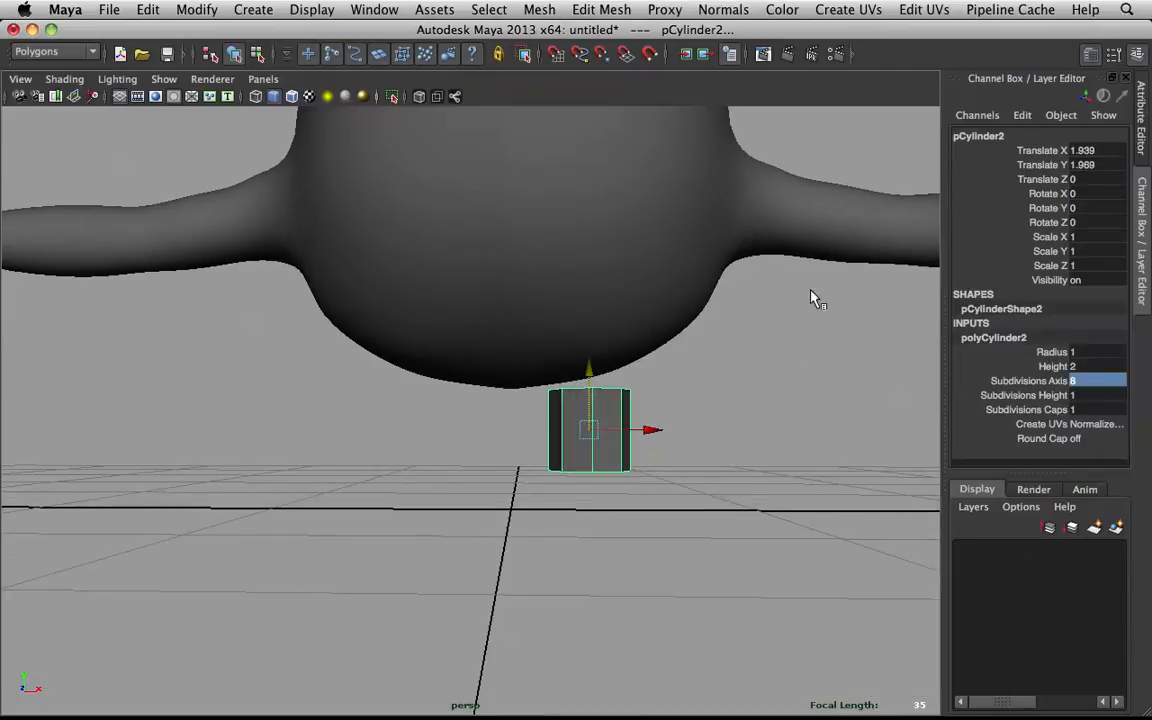
{"action": "left_click", "coordinate": [809, 418]}
{"action": "scroll", "coordinate": [745, 400], "scroll_direction": "up", "scroll_amount": 5}
{"action": "left_click_drag", "start_coordinate": [743, 399], "coordinate": [654, 286], "text": "alt"}
{"action": "left_click", "coordinate": [774, 295]}
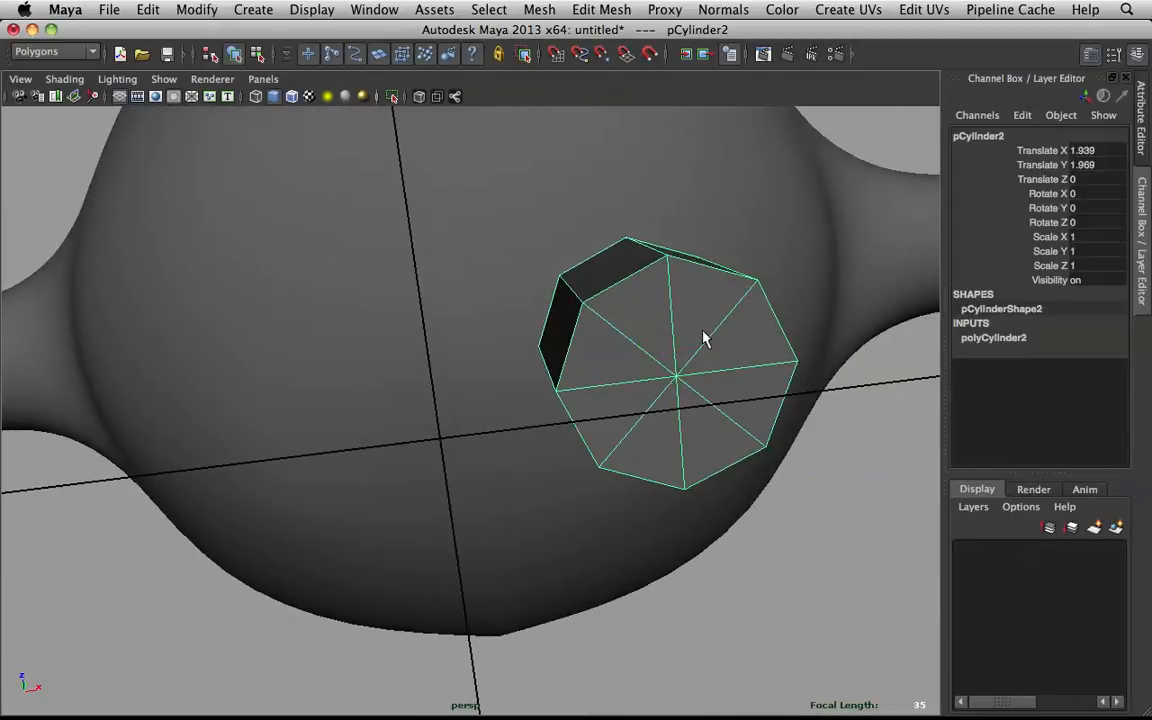
{"action": "left_click_drag", "start_coordinate": [726, 296], "coordinate": [679, 403], "text": "alt"}
{"action": "scroll", "coordinate": [679, 401], "scroll_direction": "down", "scroll_amount": 3}
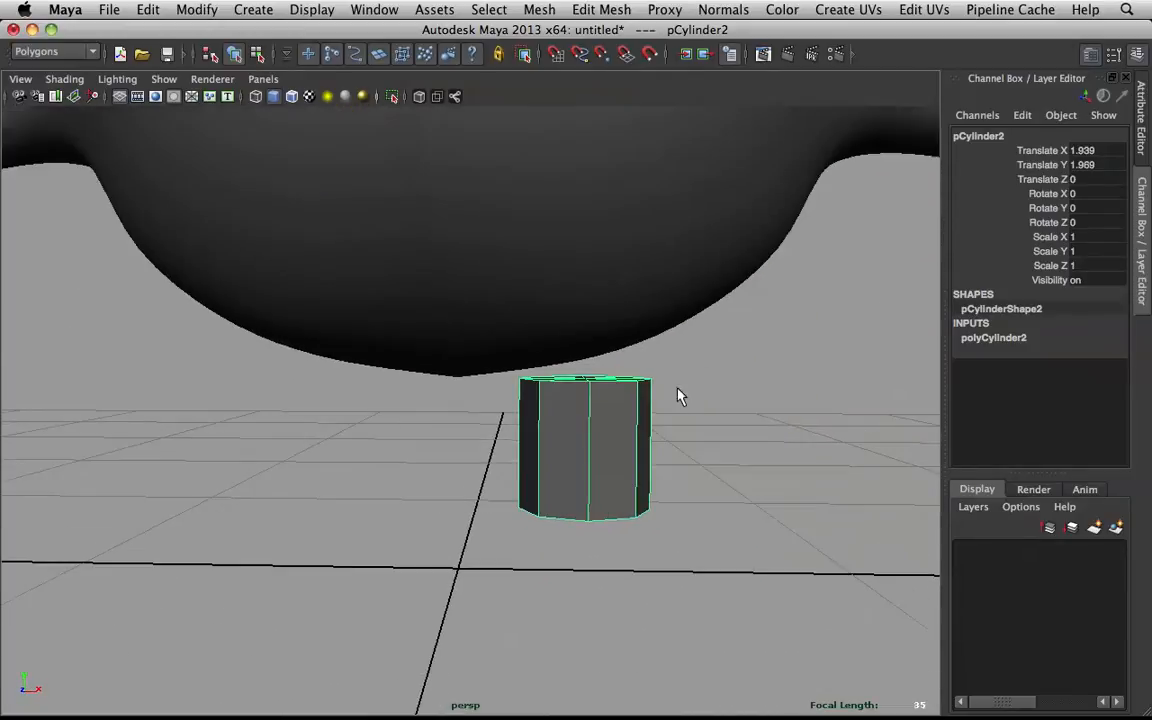
- Scale the leg cylinder uniformly to 0.936 and raise it to Translate Y 2.172 in the front view
{"action": "scroll", "coordinate": [610, 375], "scroll_direction": "down", "scroll_amount": 3}
{"action": "left_click_drag", "start_coordinate": [594, 406], "coordinate": [635, 368], "text": "alt"}
{"action": "key", "text": "space"}
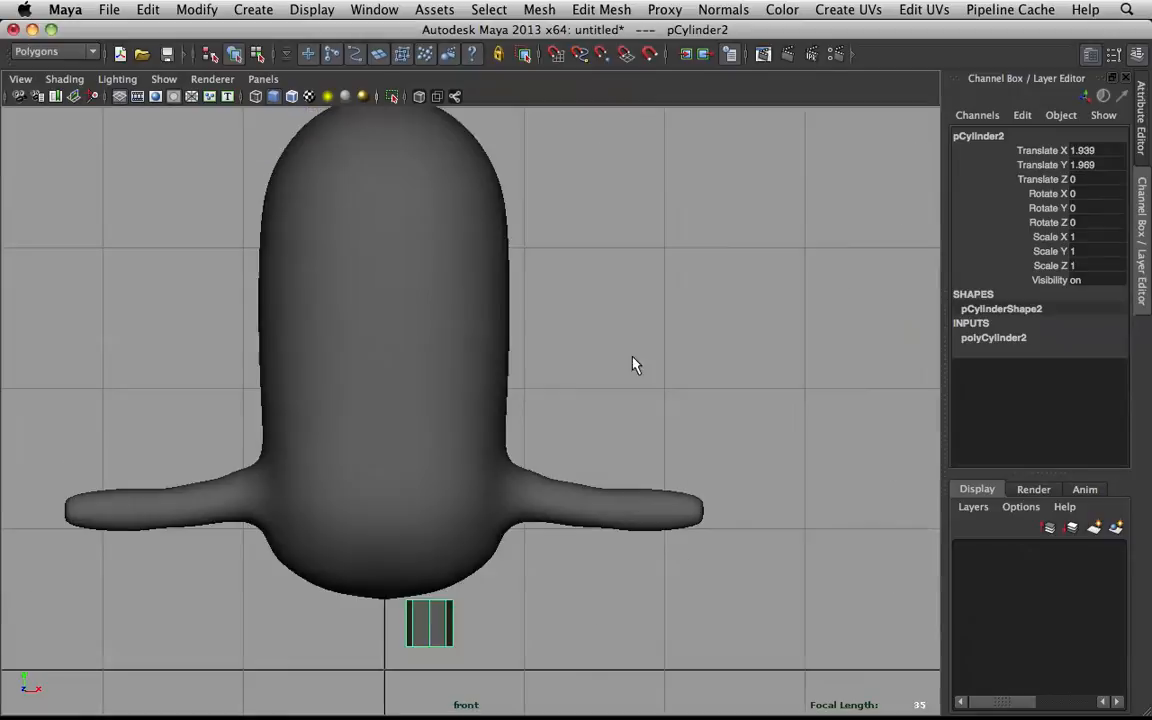
{"action": "scroll", "coordinate": [519, 424], "scroll_direction": "up", "scroll_amount": 3}
{"action": "middle_click_drag", "start_coordinate": [519, 424], "coordinate": [715, 177], "text": "alt"}
{"action": "scroll", "coordinate": [695, 400], "scroll_direction": "up", "scroll_amount": 3}
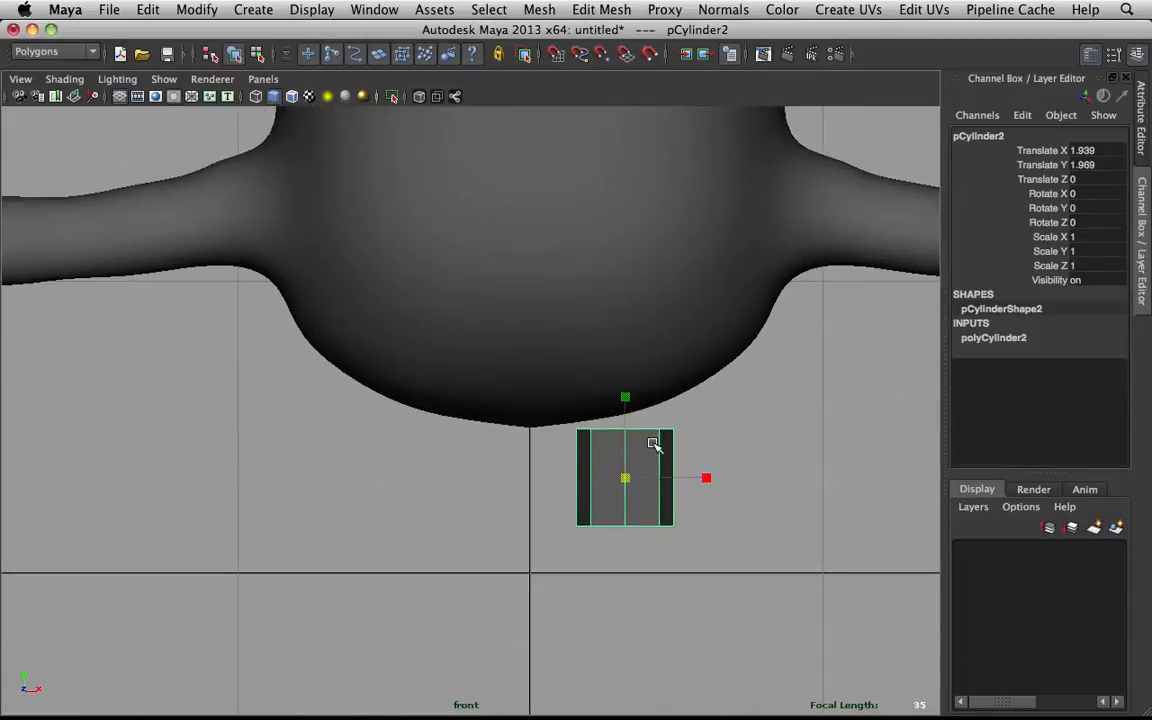
{"action": "left_click_drag", "start_coordinate": [625, 483], "coordinate": [622, 476]}
{"action": "key", "text": "w"}
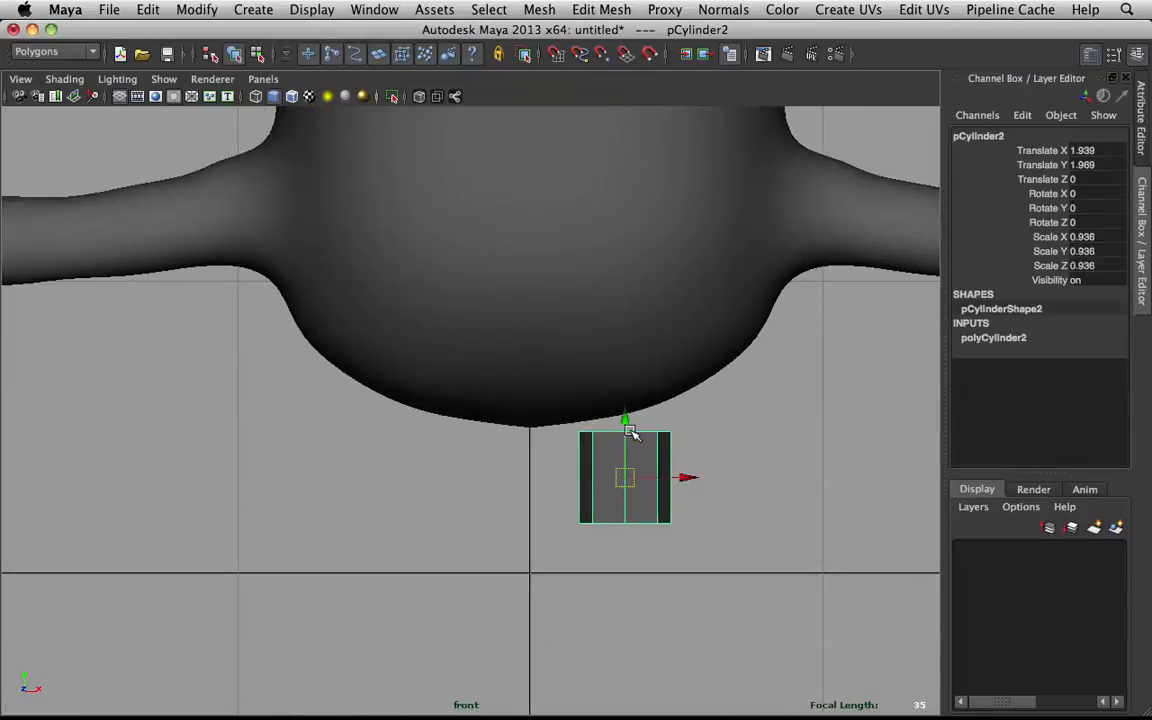
{"action": "left_click_drag", "start_coordinate": [625, 419], "coordinate": [627, 415]}
- Extrude the leg cylinder's bottom faces straight down to the ground line and switch off its smooth preview
{"action": "right_click", "coordinate": [621, 461]}
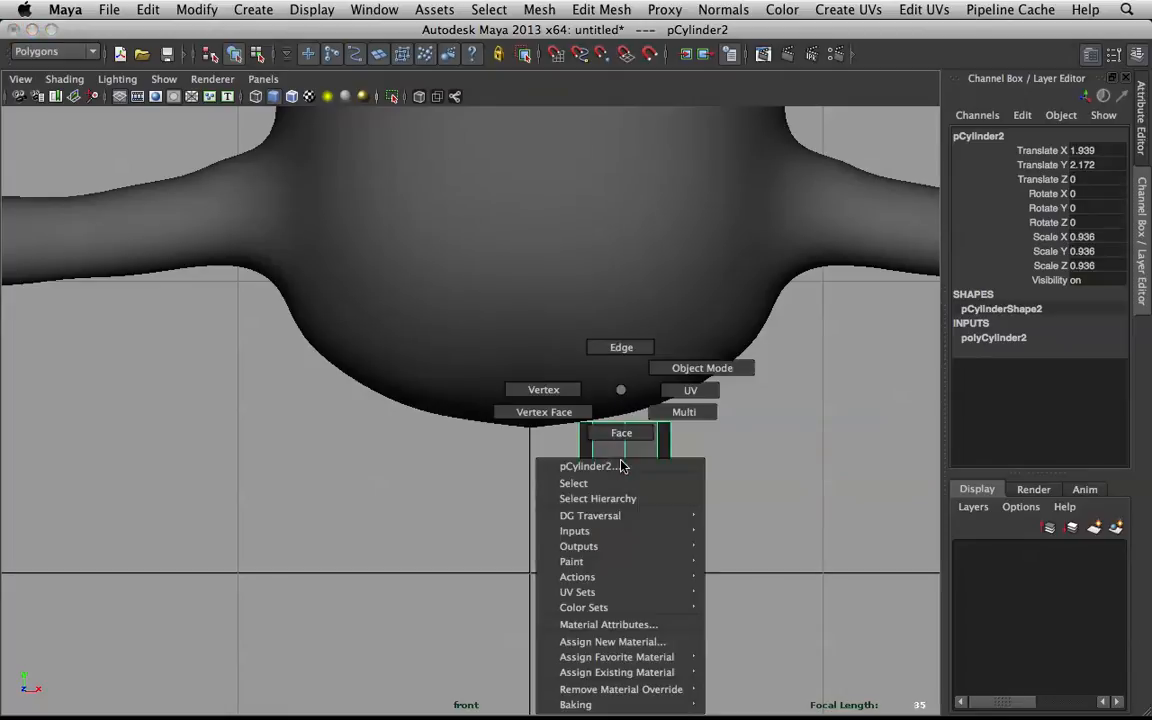
{"action": "key", "text": "3"}
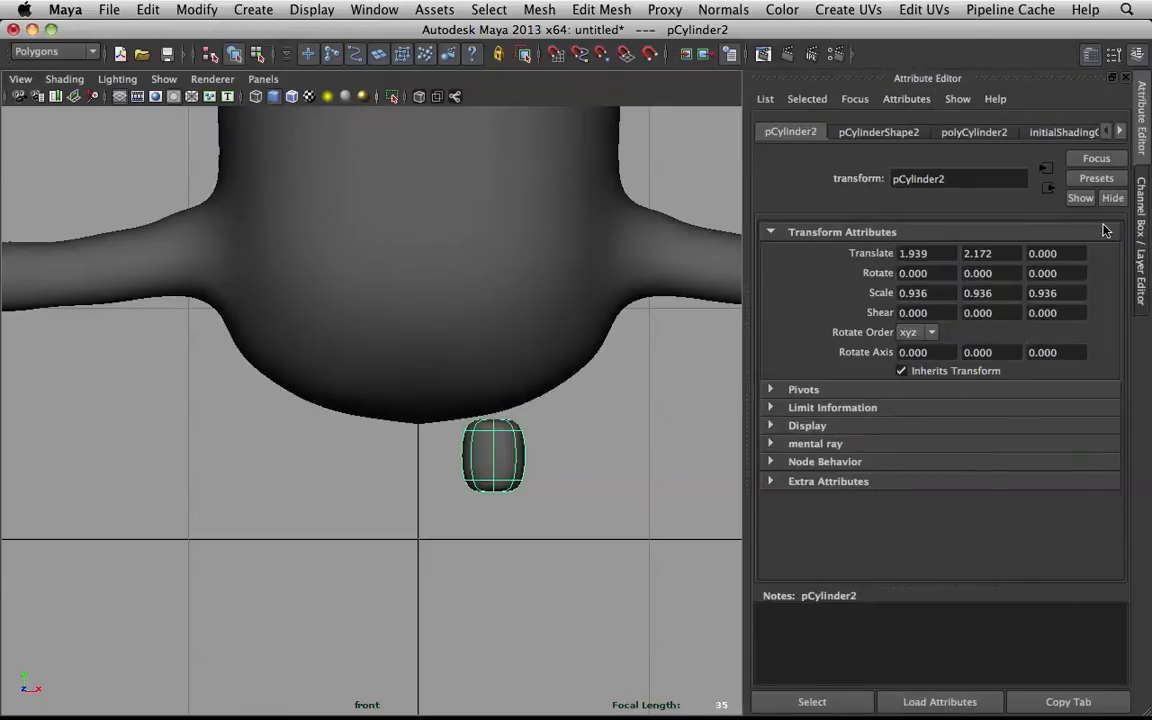
{"action": "left_click", "coordinate": [1145, 203]}
{"action": "right_click_drag", "start_coordinate": [632, 461], "coordinate": [636, 432]}
{"action": "left_click_drag", "start_coordinate": [586, 514], "coordinate": [728, 540]}
{"action": "right_click_drag", "start_coordinate": [626, 440], "coordinate": [628, 484], "text": "shift"}
{"action": "mouse_move", "coordinate": [624, 510]}
{"action": "left_mouse_down"}
{"action": "mouse_move", "coordinate": [622, 527]}
{"action": "mouse_move", "coordinate": [627, 515]}
{"action": "left_mouse_up"}
{"action": "key", "text": "1"}
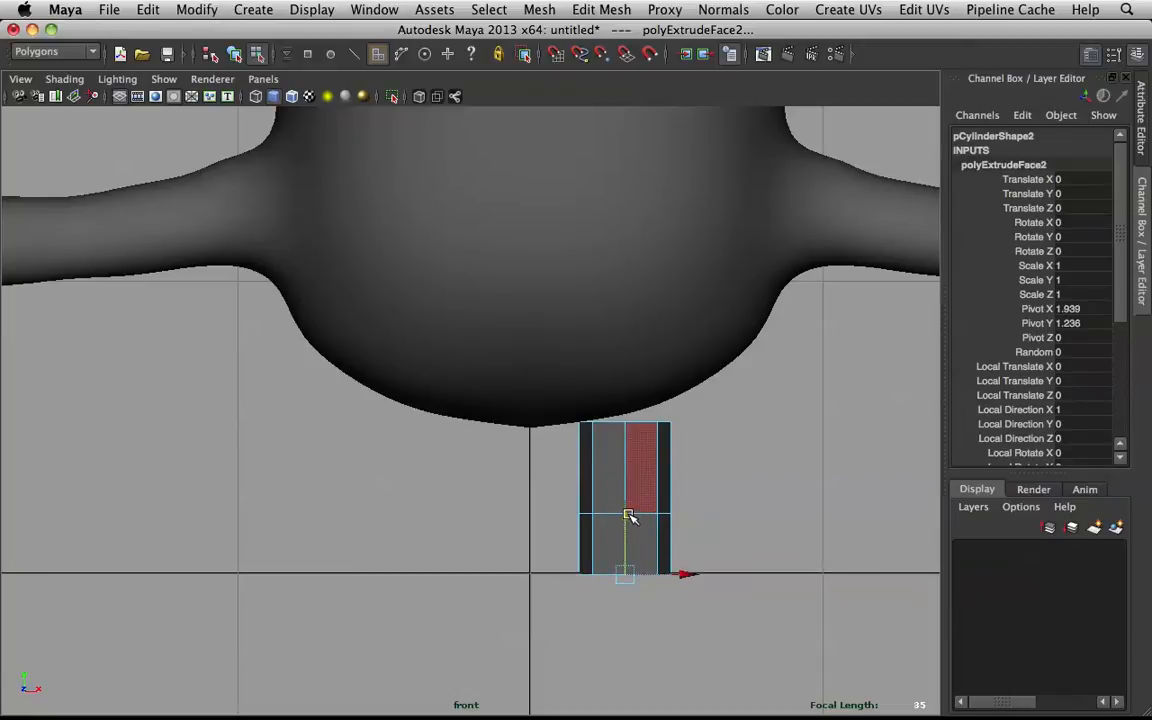
- Select the leg's top edge loop and rotate it to follow the slope of the body's underside
{"action": "scroll", "coordinate": [628, 515], "scroll_direction": "down", "scroll_amount": 10}
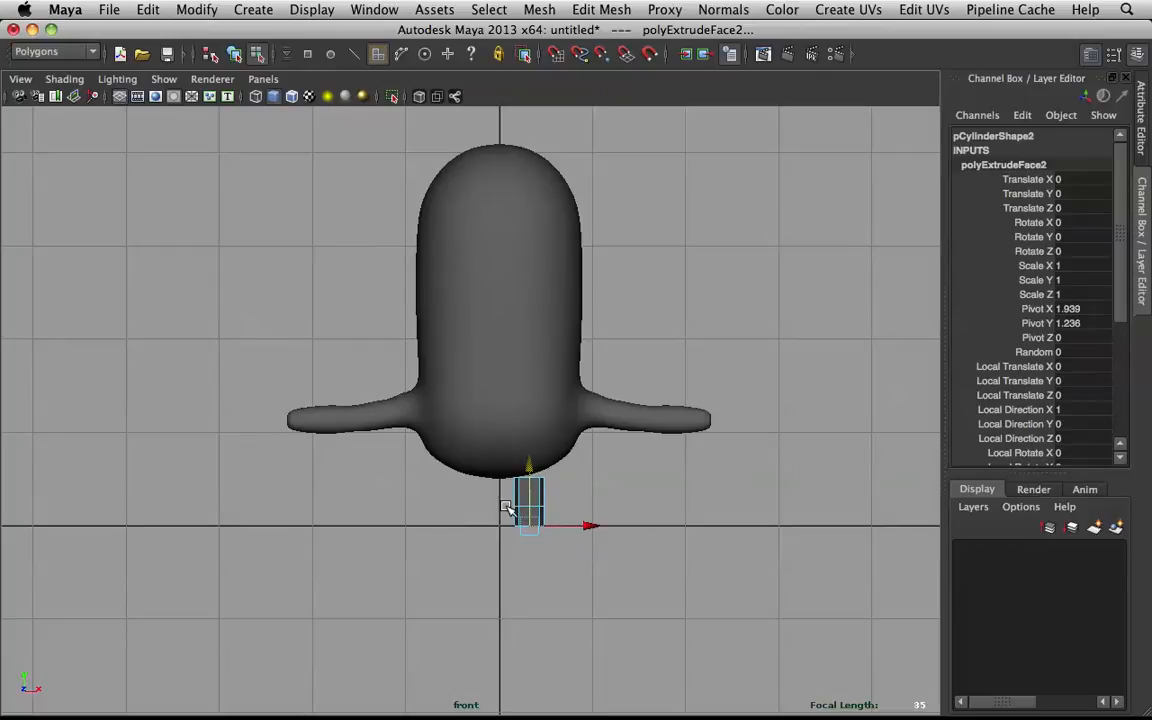
{"action": "scroll", "coordinate": [568, 495], "scroll_direction": "up", "scroll_amount": 5}
{"action": "middle_click_drag", "start_coordinate": [602, 520], "coordinate": [585, 424], "text": "alt"}
{"action": "scroll", "coordinate": [598, 480], "scroll_direction": "up", "scroll_amount": 2}
{"action": "key", "text": "q"}
{"action": "right_click_drag", "start_coordinate": [598, 459], "coordinate": [603, 417]}
{"action": "double_click", "coordinate": [595, 449]}
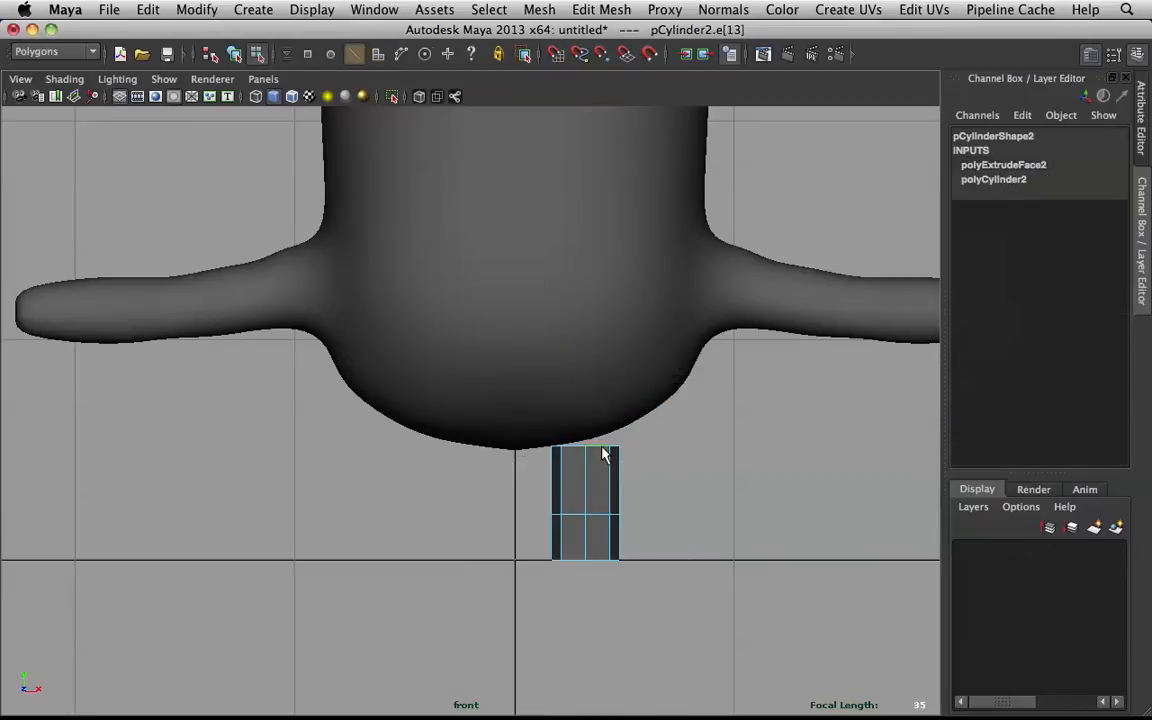
{"action": "key", "text": "w"}
{"action": "key", "text": "e"}
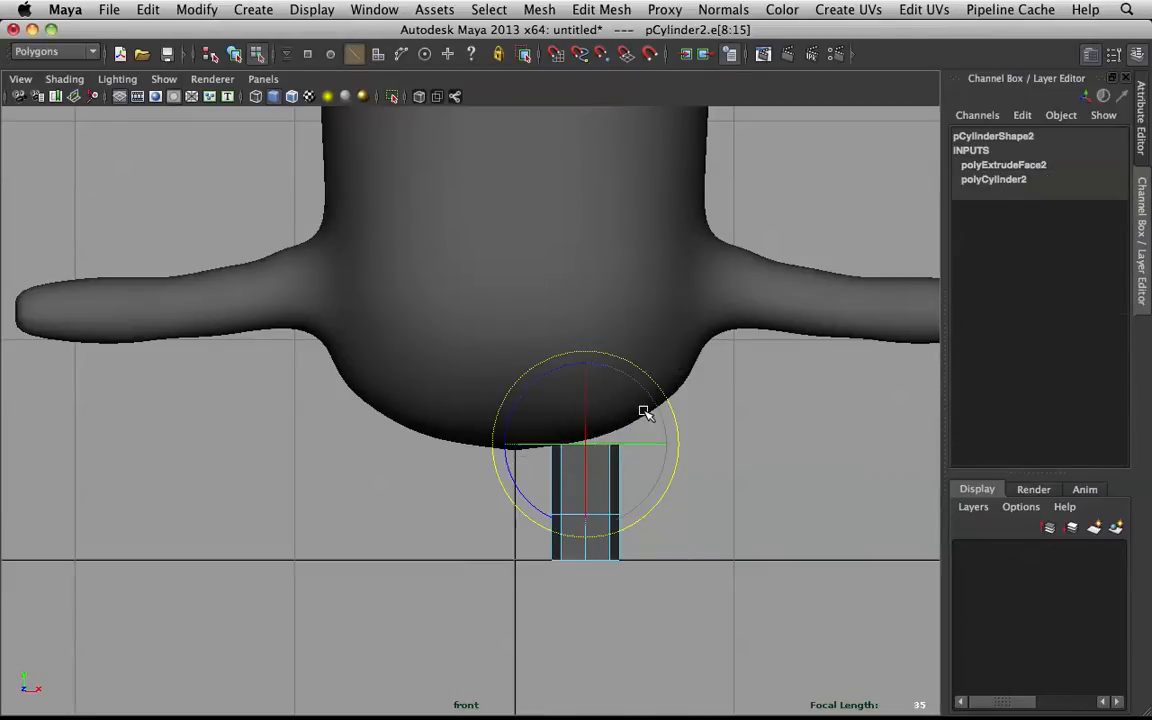
{"action": "left_click_drag", "start_coordinate": [556, 371], "coordinate": [559, 378]}
{"action": "key", "text": "w"}
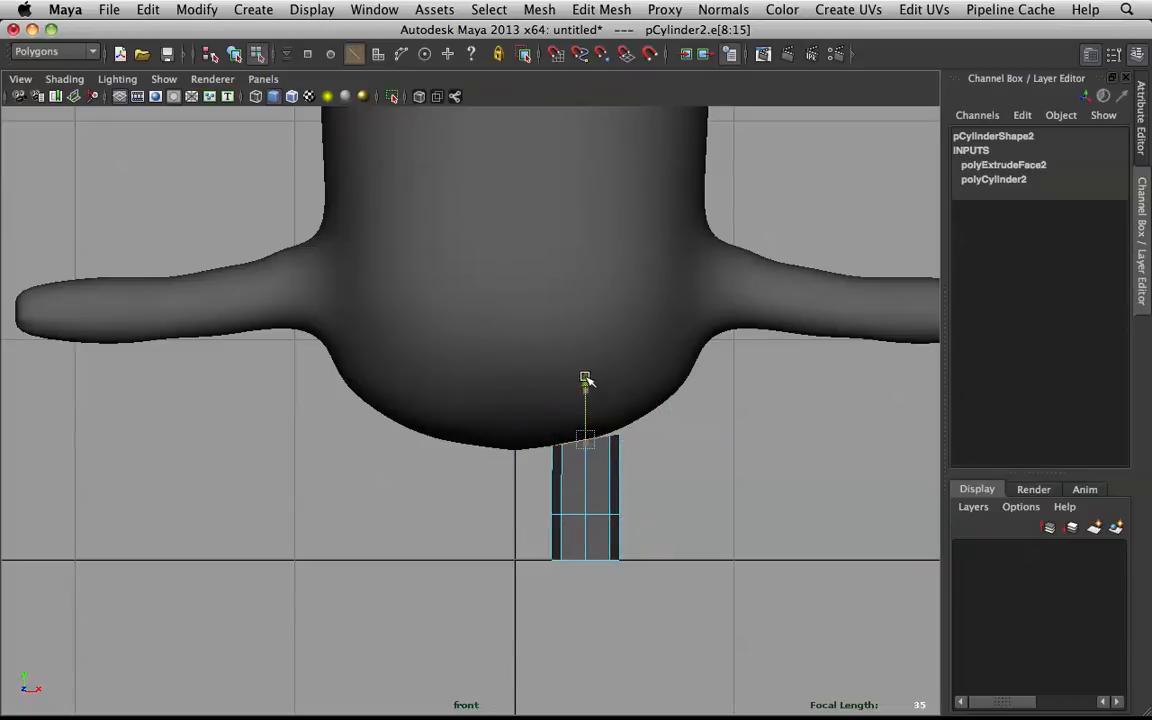
- Preview the leg smoothed, delete its top cap faces and reselect the leg in object mode
{"action": "key", "text": "3"}
{"action": "left_click", "coordinate": [658, 428]}
{"action": "right_click_drag", "start_coordinate": [565, 378], "coordinate": [630, 338]}
{"action": "left_click", "coordinate": [597, 462]}
{"action": "right_click", "coordinate": [596, 462]}
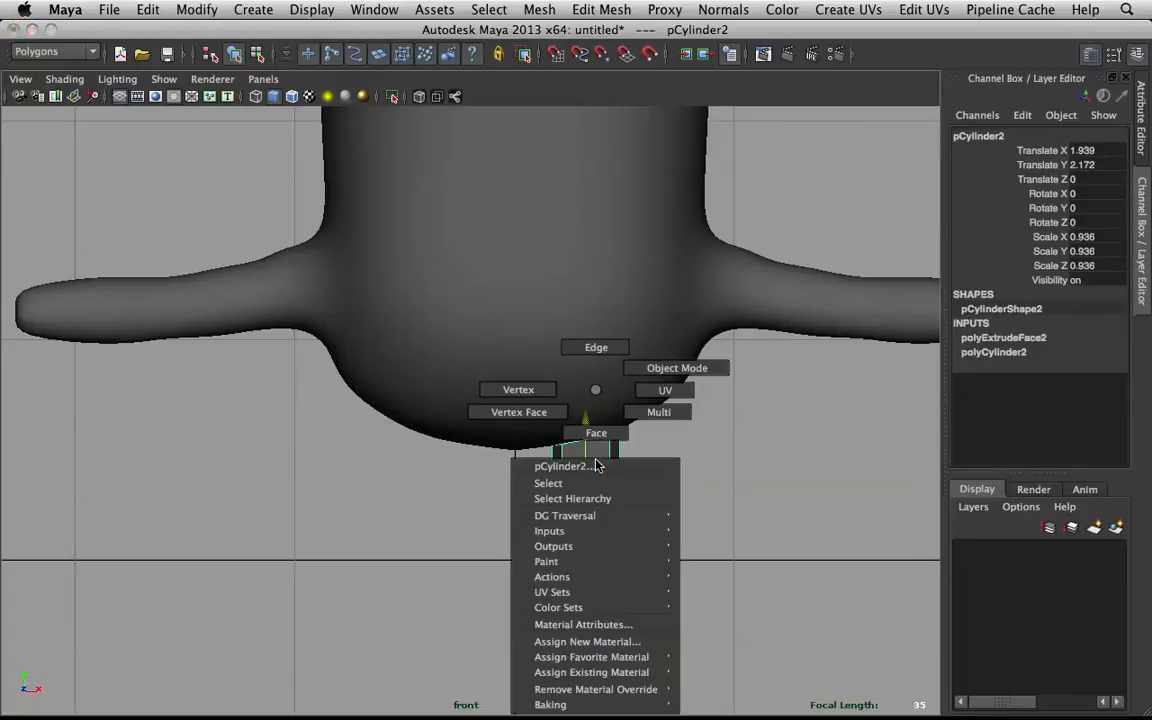
{"action": "left_click", "coordinate": [596, 465]}
{"action": "scroll", "coordinate": [591, 457], "scroll_direction": "up", "scroll_amount": 3}
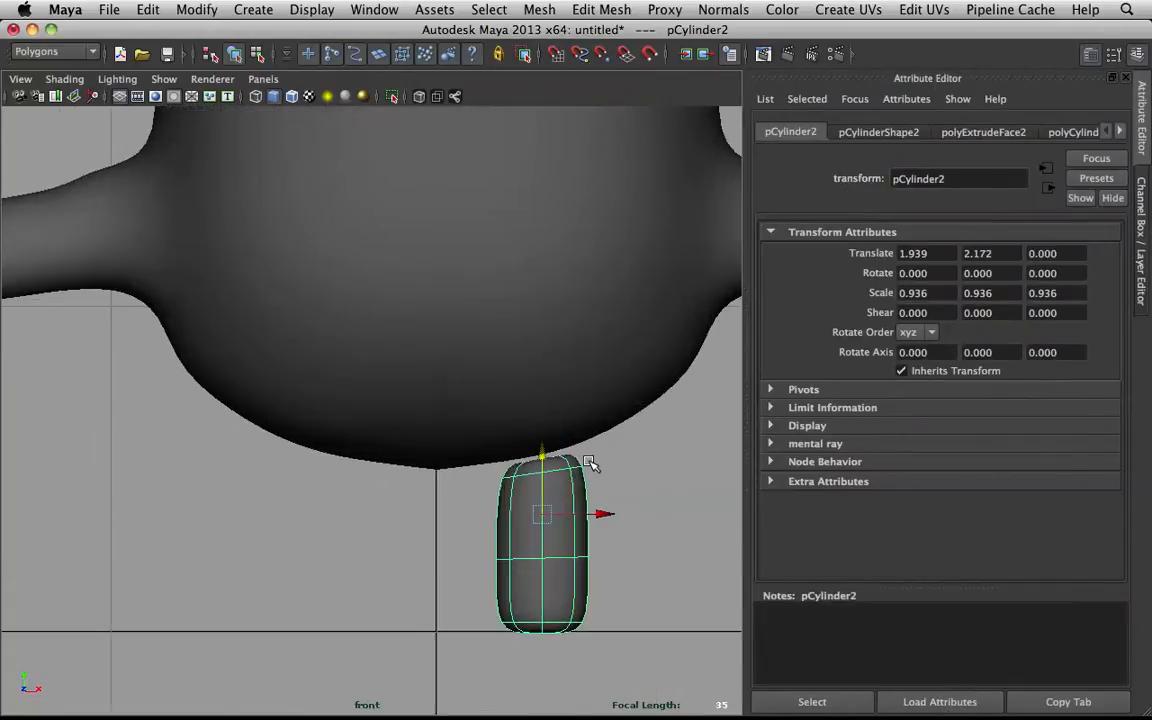
{"action": "right_click_drag", "start_coordinate": [578, 468], "coordinate": [586, 450]}
{"action": "left_click", "coordinate": [586, 450]}
{"action": "left_click_drag", "start_coordinate": [455, 402], "coordinate": [606, 466]}
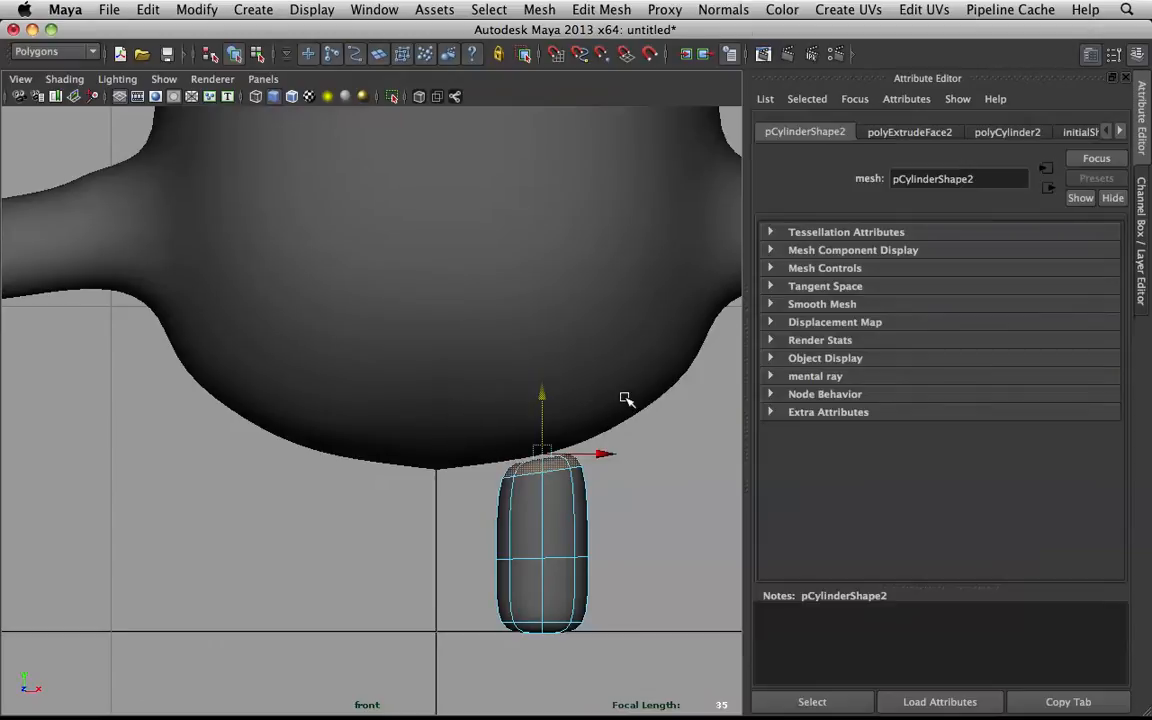
{"action": "key", "text": "Delete"}
{"action": "right_click_drag", "start_coordinate": [533, 502], "coordinate": [610, 369]}
{"action": "left_click", "coordinate": [548, 474]}
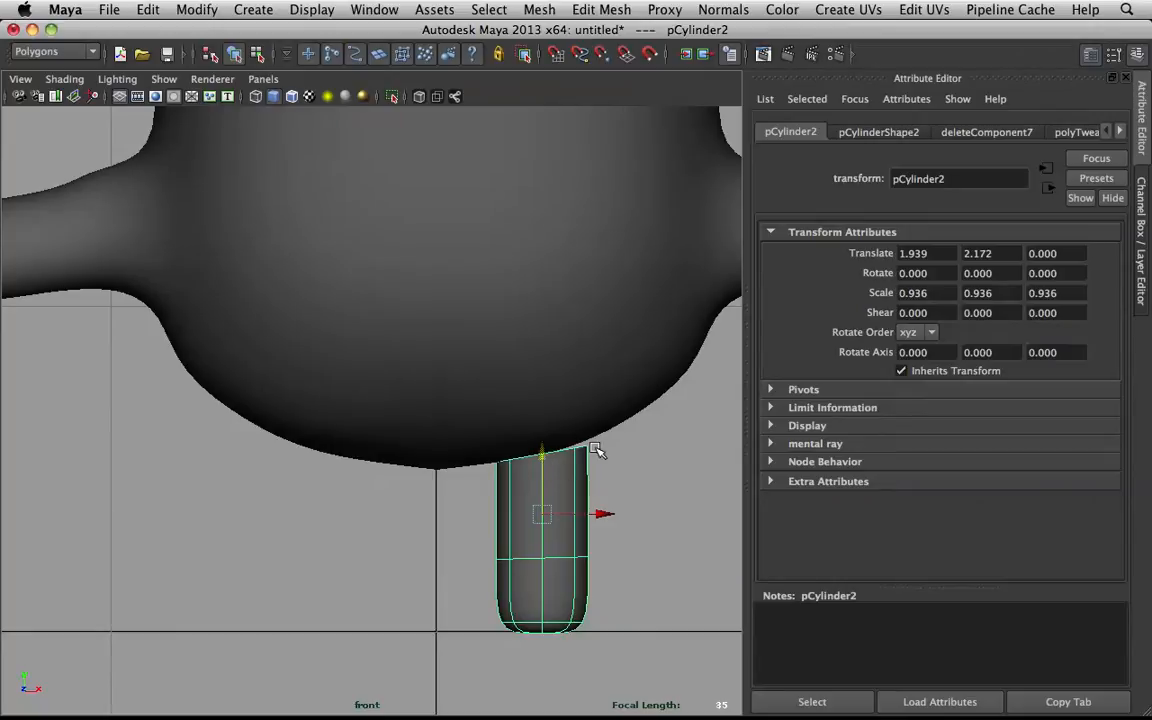
- Return to the perspective view, show the Channel Box and deselect the leg
{"action": "key", "text": "space"}
{"action": "key", "text": "space"}
{"action": "key", "text": "space"}
{"action": "key", "text": "space"}
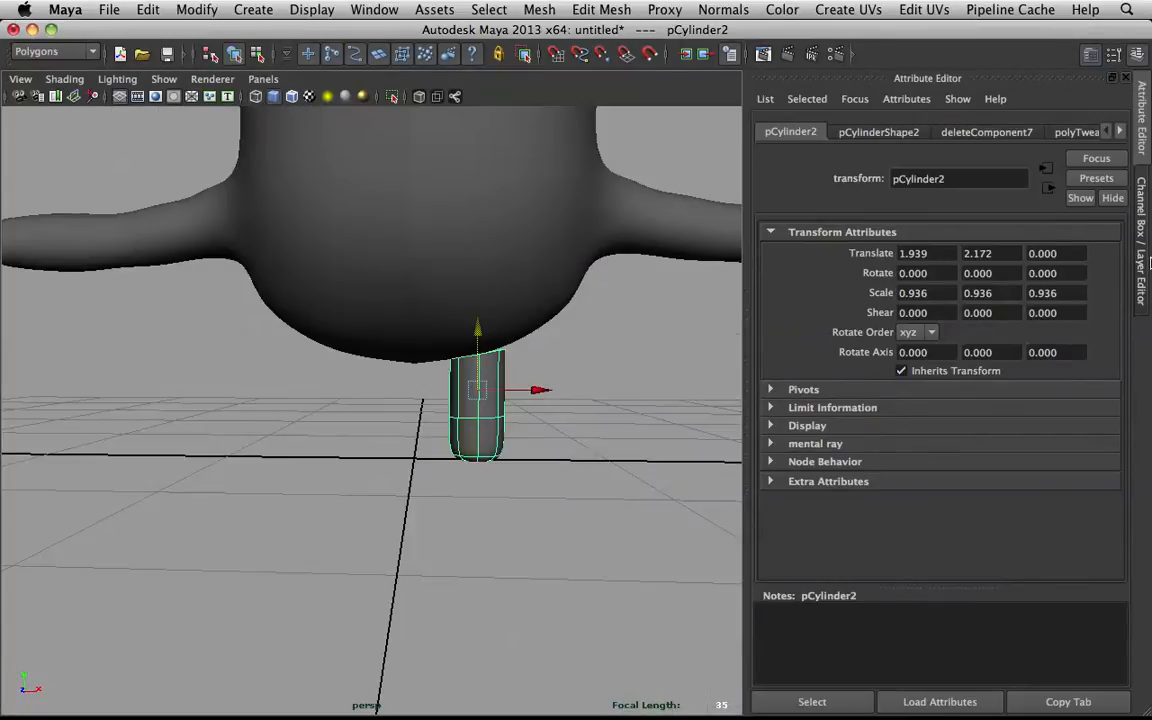
{"action": "left_click", "coordinate": [1145, 262]}
{"action": "mouse_move", "coordinate": [613, 391]}
{"action": "right_mouse_down"}
{"action": "mouse_move", "coordinate": [738, 339]}
{"action": "mouse_move", "coordinate": [602, 373]}
{"action": "right_mouse_up"}
{"action": "left_click", "coordinate": [775, 348]}
{"action": "middle_click_drag", "start_coordinate": [602, 373], "coordinate": [604, 460], "text": "alt"}
{"action": "left_click_drag", "start_coordinate": [604, 460], "coordinate": [509, 434], "text": "alt"}
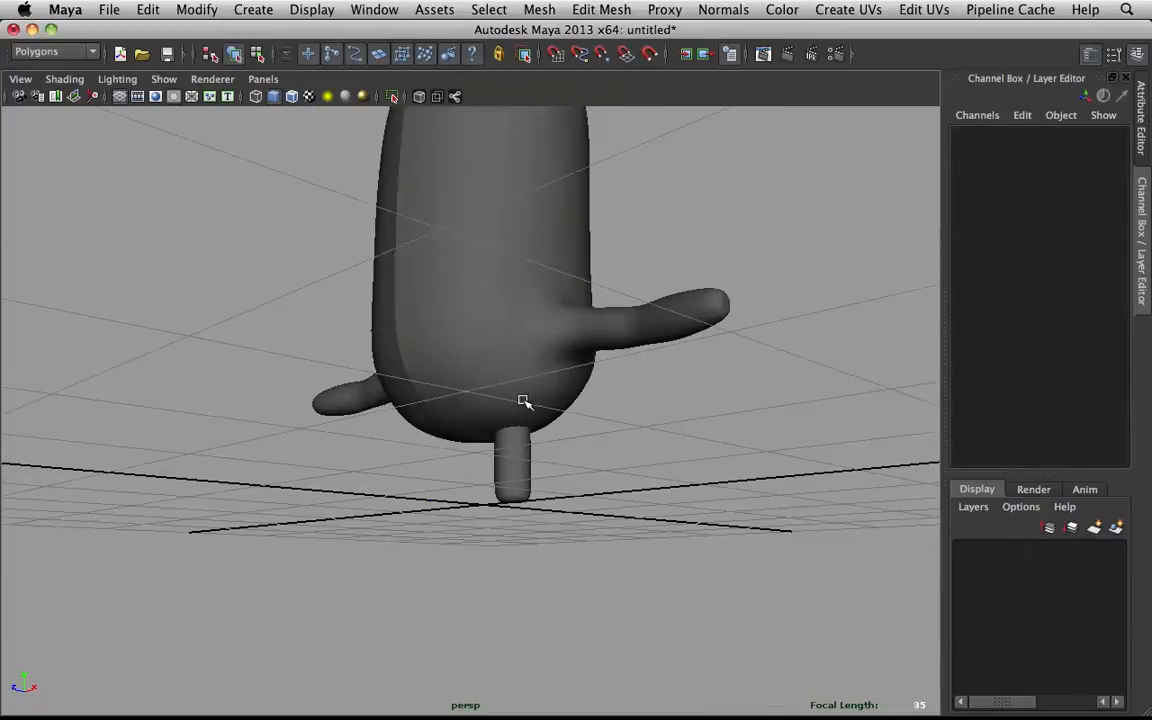
- Select the leg and move it slightly outward beneath the body to Translate X 2.163
{"action": "left_click", "coordinate": [521, 411]}
{"action": "right_click_drag", "start_coordinate": [521, 411], "coordinate": [579, 414], "text": "alt"}
{"action": "left_click_drag", "start_coordinate": [580, 415], "coordinate": [677, 377], "text": "alt"}
{"action": "left_click", "coordinate": [679, 378]}
{"action": "left_click_drag", "start_coordinate": [745, 396], "coordinate": [766, 391]}
- Delete the faces of the original body half directly above the leg to open a hole
{"action": "left_click", "coordinate": [710, 236]}
{"action": "left_click_drag", "start_coordinate": [710, 236], "coordinate": [718, 358], "text": "alt"}
{"action": "right_click_drag", "start_coordinate": [730, 378], "coordinate": [730, 380]}
{"action": "left_click", "coordinate": [746, 342]}
{"action": "left_click", "coordinate": [667, 371], "text": "shift"}
{"action": "left_click", "coordinate": [648, 459], "text": "shift"}
{"action": "left_click_drag", "start_coordinate": [775, 359], "coordinate": [676, 337], "text": "alt"}
{"action": "key", "text": "Delete"}
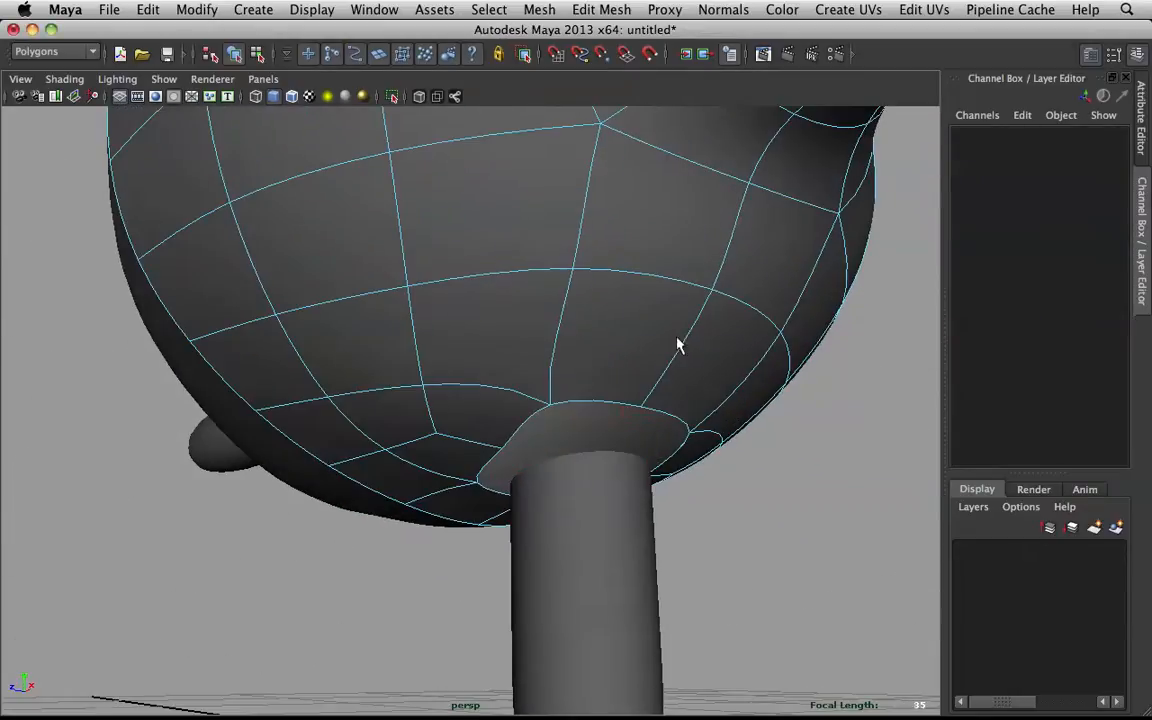
- Select the leg and move it further outward along X beneath the hole in the body
{"action": "left_click", "coordinate": [586, 514]}
{"action": "left_click_drag", "start_coordinate": [586, 514], "coordinate": [672, 446], "text": "alt"}
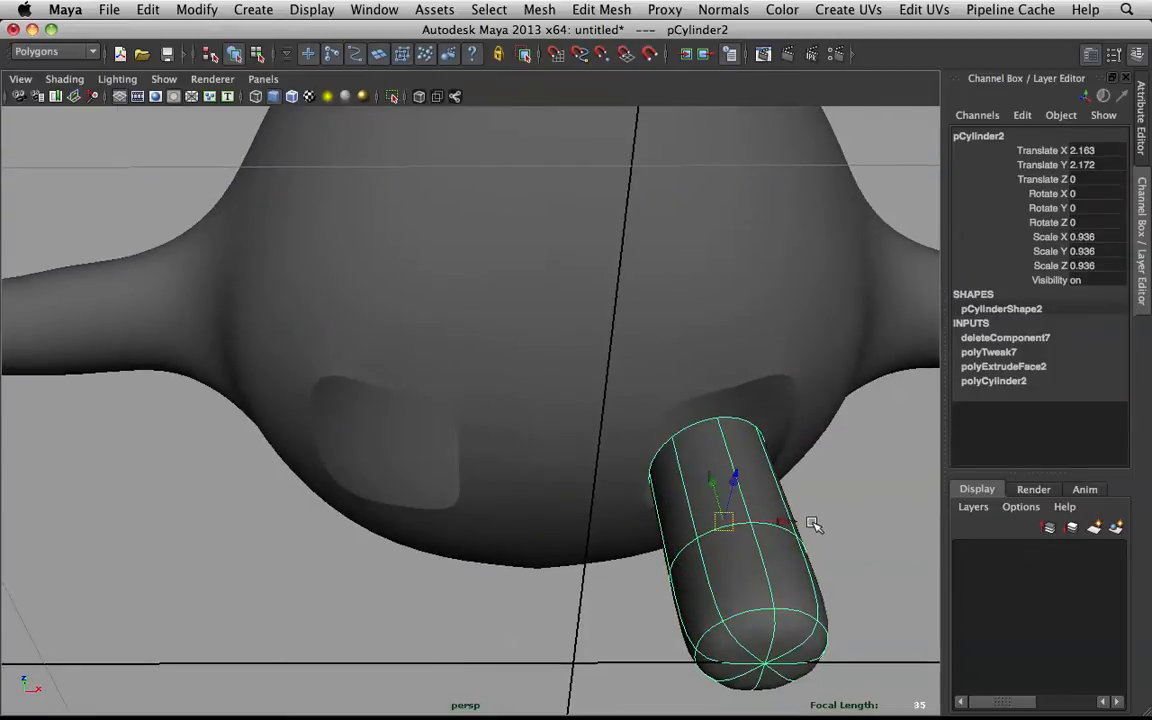
{"action": "left_click_drag", "start_coordinate": [788, 523], "coordinate": [808, 526]}
- Extrude the leg's top edge loop, scale it outward and collapse the extruded edges
{"action": "mouse_move", "coordinate": [716, 462]}
{"action": "right_mouse_down"}
{"action": "mouse_move", "coordinate": [718, 385]}
{"action": "mouse_move", "coordinate": [730, 418]}
{"action": "mouse_move", "coordinate": [724, 461]}
{"action": "right_mouse_up"}
{"action": "double_click", "coordinate": [724, 425]}
{"action": "left_click_drag", "start_coordinate": [724, 461], "coordinate": [673, 493]}
{"action": "key", "text": "q"}
{"action": "right_click_drag", "start_coordinate": [731, 344], "coordinate": [732, 336]}
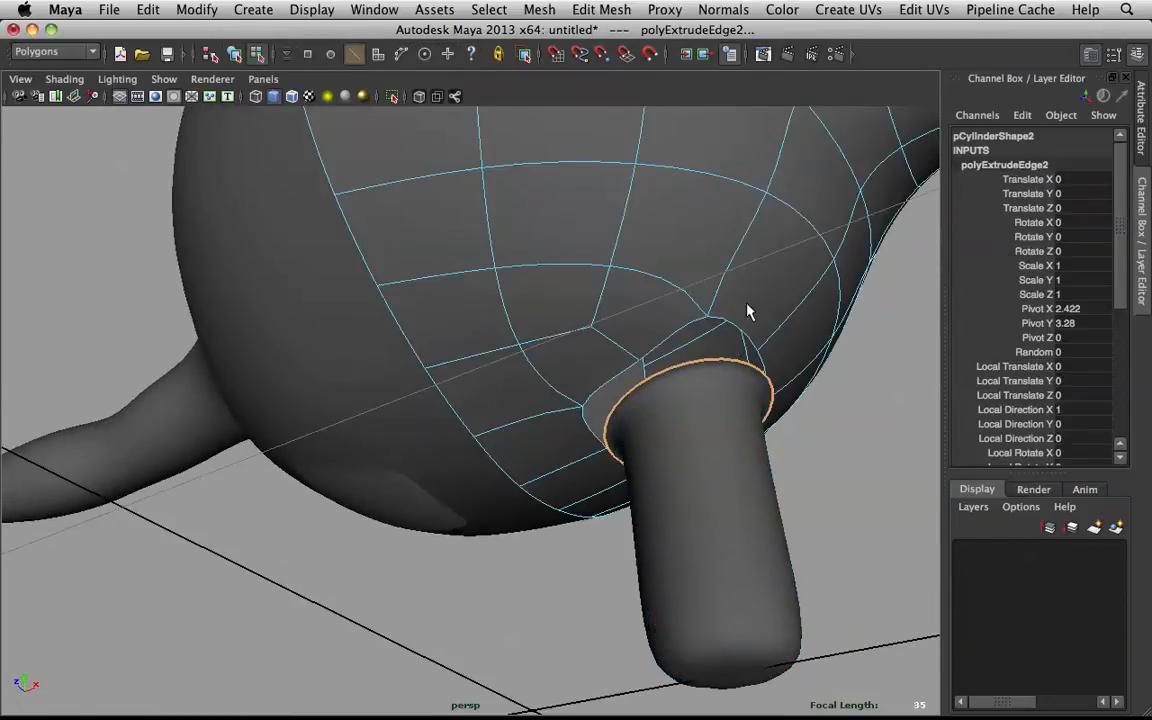
{"action": "right_click_drag", "start_coordinate": [760, 278], "coordinate": [747, 168], "text": "shift"}
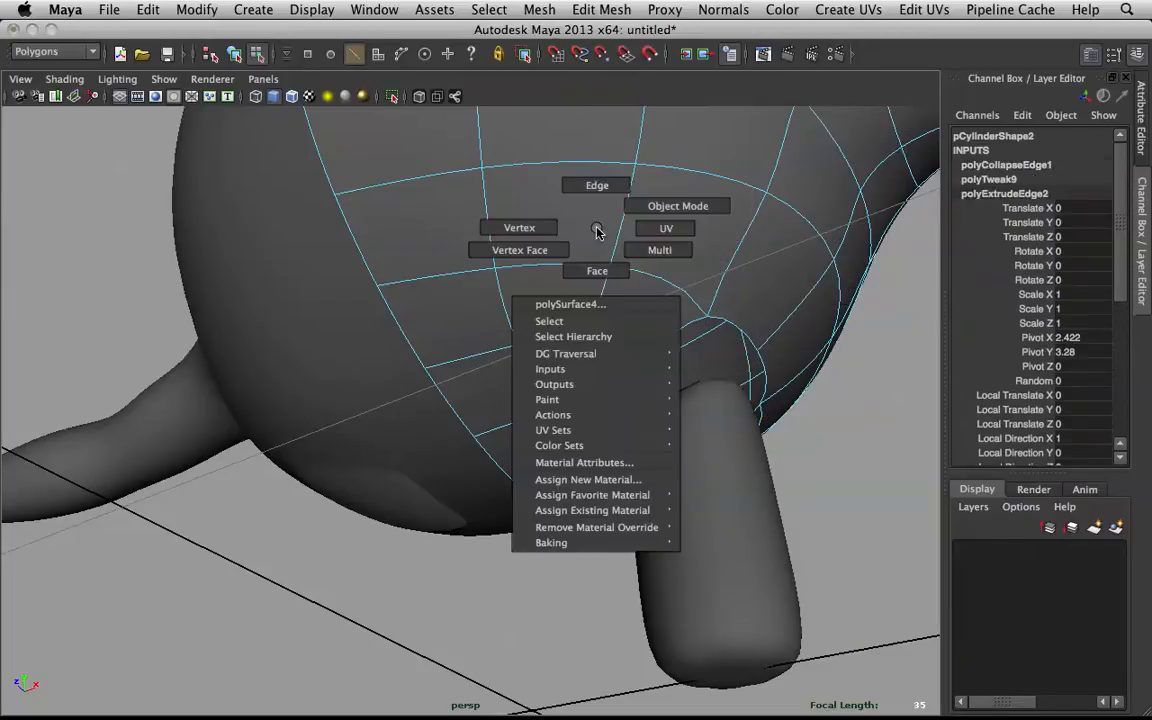
- Select the ring of collapsed faces capping the leg's top and delete it
{"action": "key", "text": "F8"}
{"action": "left_click", "coordinate": [720, 219]}
{"action": "right_click_drag", "start_coordinate": [676, 213], "coordinate": [676, 184], "text": "shift"}
{"action": "left_click_drag", "start_coordinate": [687, 249], "coordinate": [718, 444], "text": "alt"}
{"action": "left_click_drag", "start_coordinate": [701, 538], "coordinate": [760, 411], "text": "alt"}
{"action": "right_click_drag", "start_coordinate": [768, 395], "coordinate": [760, 441]}
{"action": "left_click", "coordinate": [718, 440], "text": "shift"}
{"action": "left_click_drag", "start_coordinate": [720, 437], "coordinate": [836, 390], "text": "alt"}
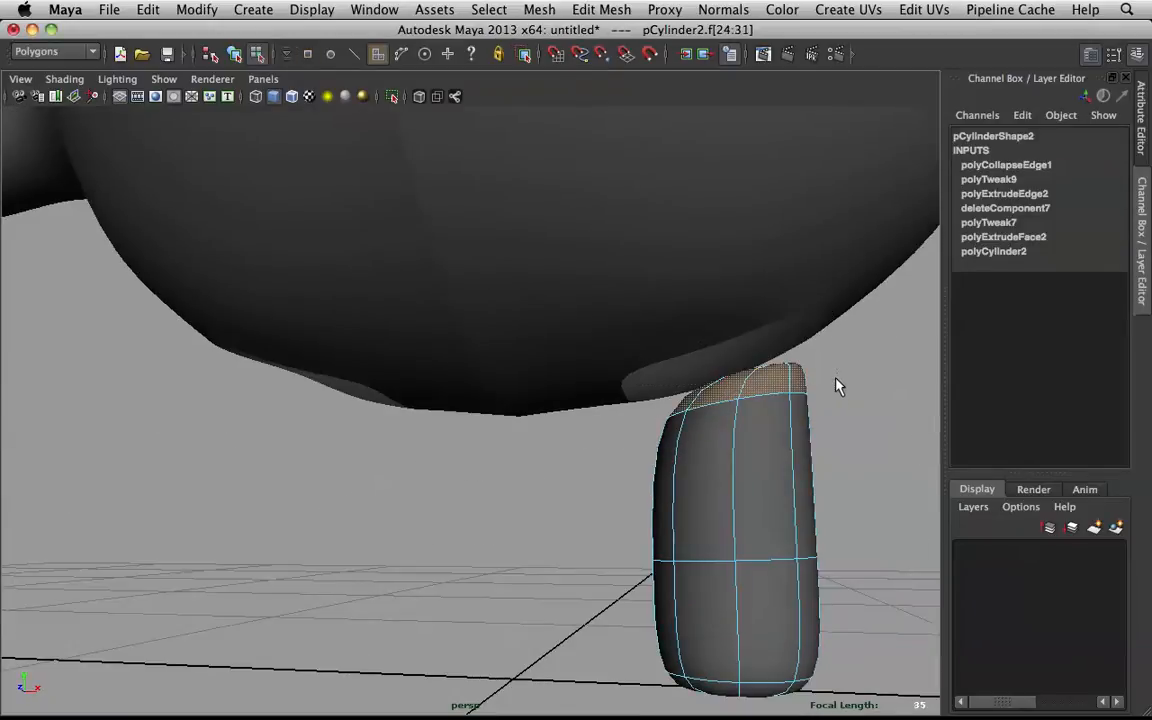
{"action": "key", "text": "Delete"}
- Select the leg together with the original body half and combine them into one mesh
{"action": "right_click_drag", "start_coordinate": [712, 391], "coordinate": [760, 372]}
{"action": "left_click", "coordinate": [679, 150]}
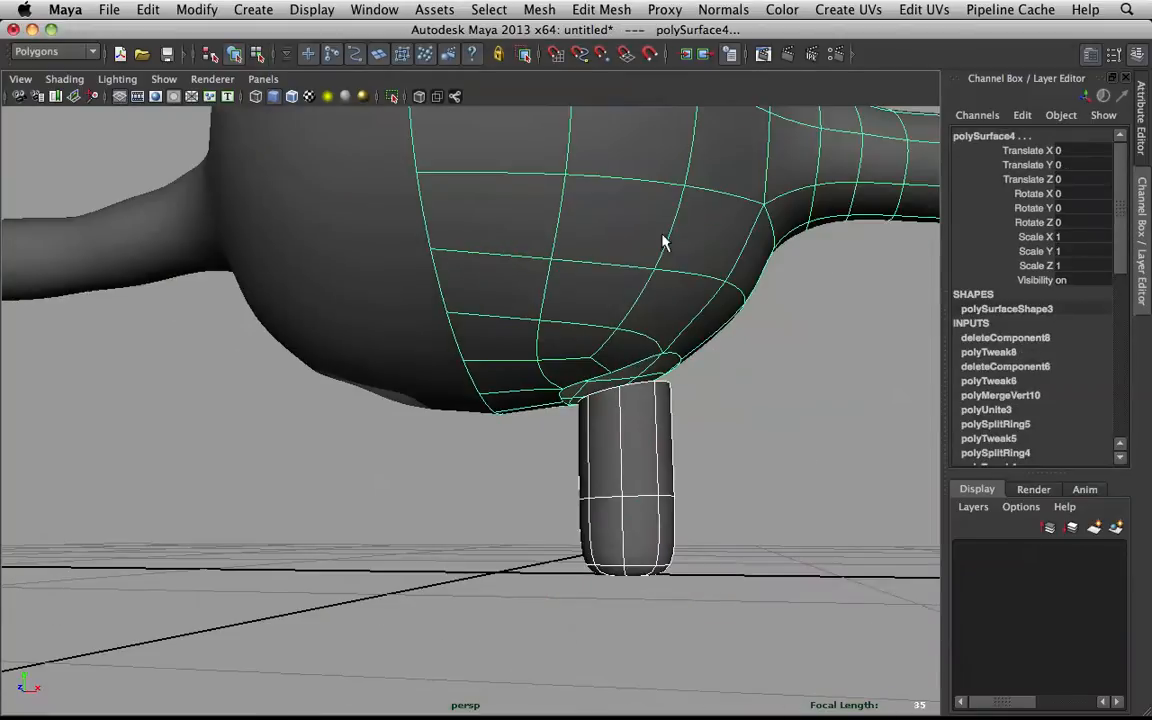
{"action": "right_click_drag", "start_coordinate": [608, 255], "coordinate": [590, 506], "text": "shift"}
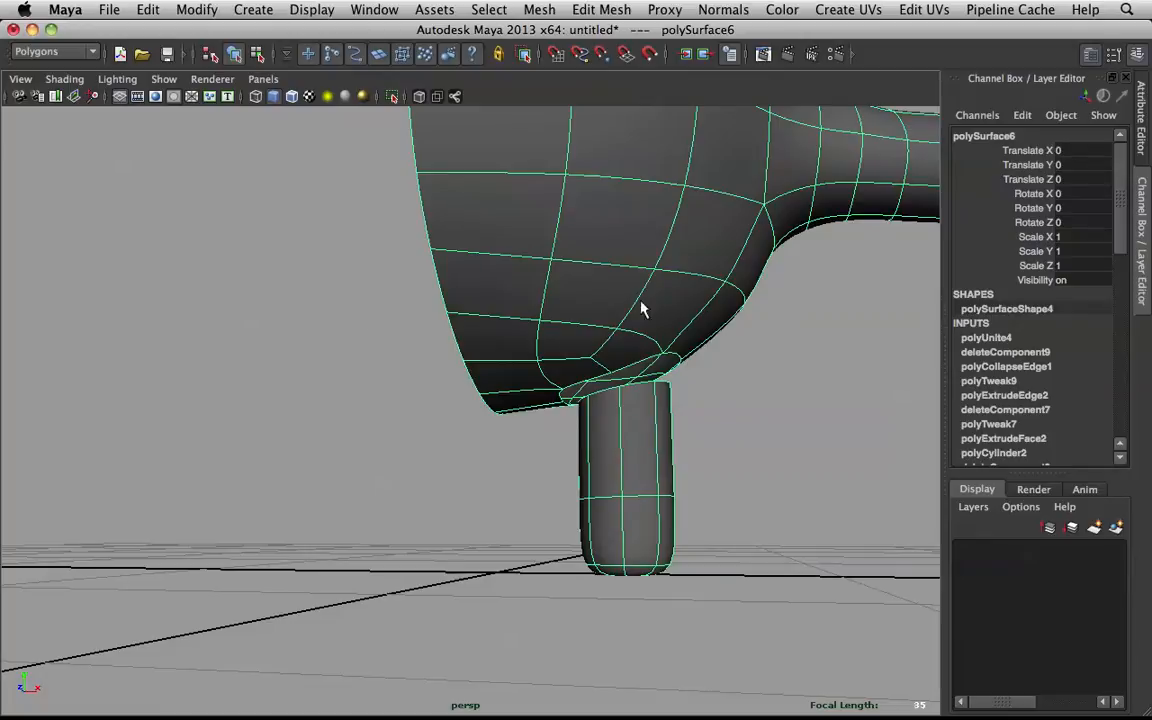
- Examine the combined half body and the gap between the leg and the body's hole from several angles
{"action": "left_click_drag", "start_coordinate": [645, 424], "coordinate": [528, 416], "text": "alt"}
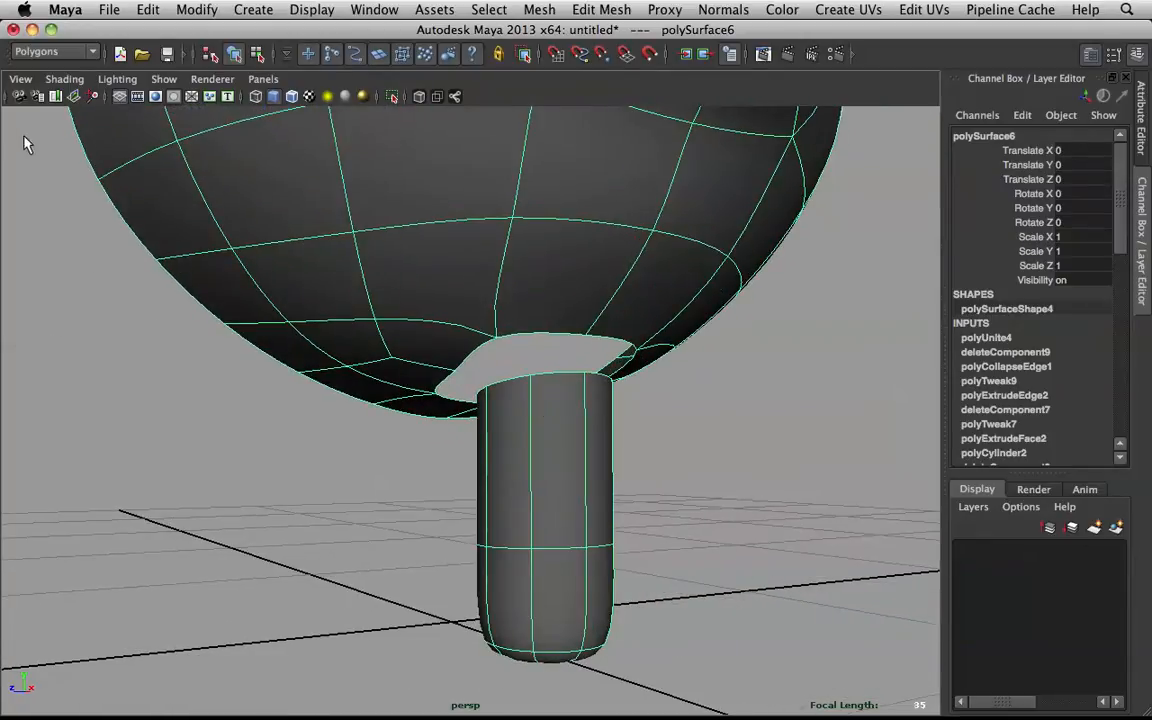
{"action": "left_click_drag", "start_coordinate": [522, 301], "coordinate": [466, 234], "text": "alt"}
{"action": "middle_click_drag", "start_coordinate": [466, 234], "coordinate": [502, 428], "text": "alt"}
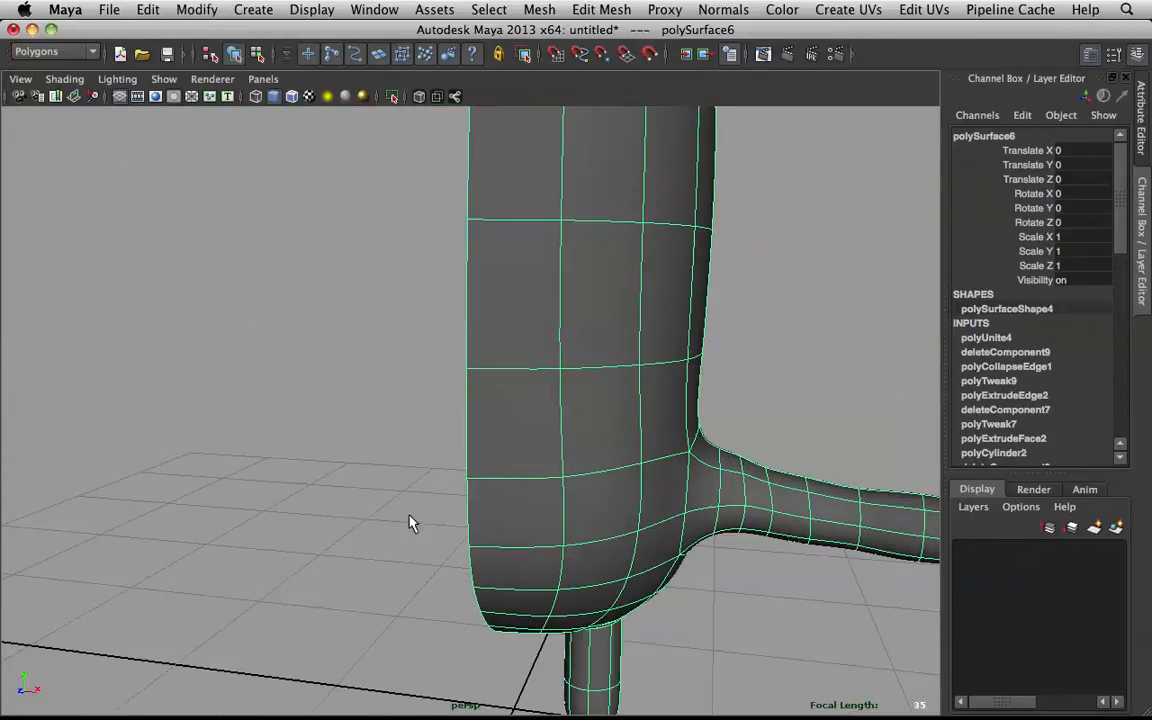
{"action": "right_click_drag", "start_coordinate": [424, 417], "coordinate": [411, 319], "text": "alt"}
{"action": "left_click_drag", "start_coordinate": [408, 407], "coordinate": [444, 336], "text": "alt"}
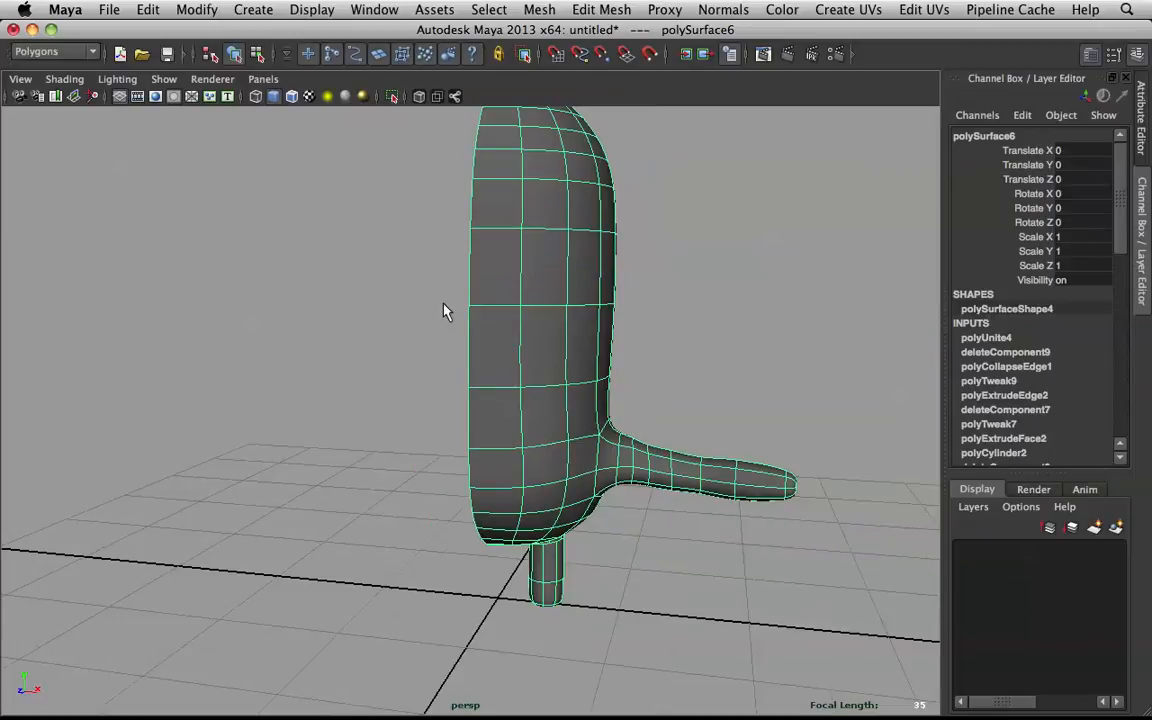
{"action": "scroll", "coordinate": [453, 328], "scroll_direction": "down", "scroll_amount": 5}
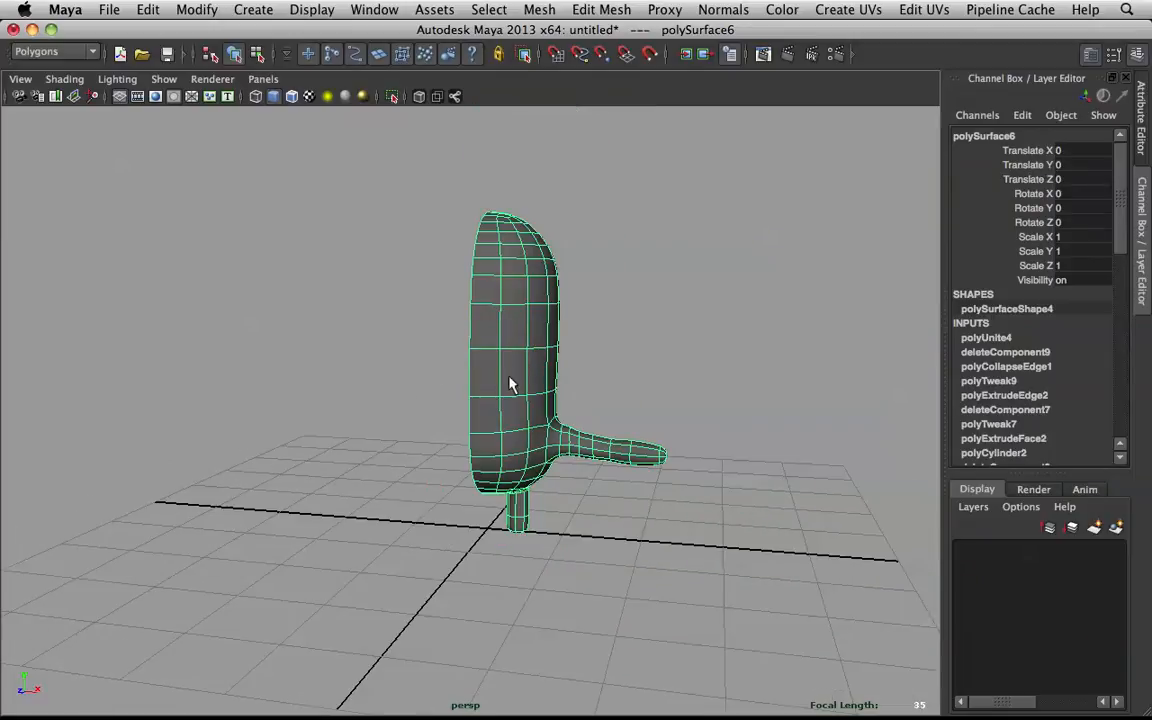
{"action": "left_click_drag", "start_coordinate": [541, 520], "coordinate": [550, 480], "text": "alt"}
{"action": "scroll", "coordinate": [568, 495], "scroll_direction": "up", "scroll_amount": 10}
{"action": "middle_click_drag", "start_coordinate": [596, 495], "coordinate": [450, 211], "text": "alt"}
{"action": "mouse_move", "coordinate": [555, 347]}
{"action": "left_mouse_down", "text": "alt"}
{"action": "mouse_move", "coordinate": [540, 321]}
{"action": "mouse_move", "coordinate": [546, 368]}
{"action": "left_mouse_up", "text": "alt"}
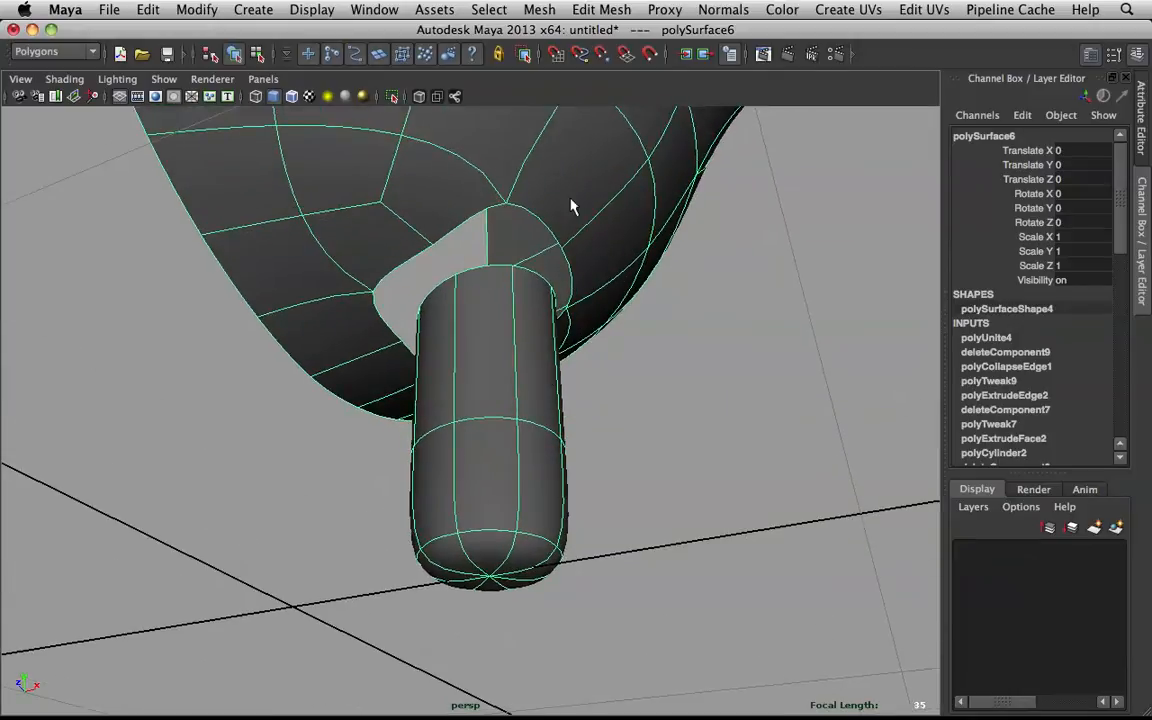
- Extrude the leg's top edge loop outward into a flared rim and return to object selection
{"action": "right_click_drag", "start_coordinate": [576, 184], "coordinate": [584, 140], "text": "shift"}
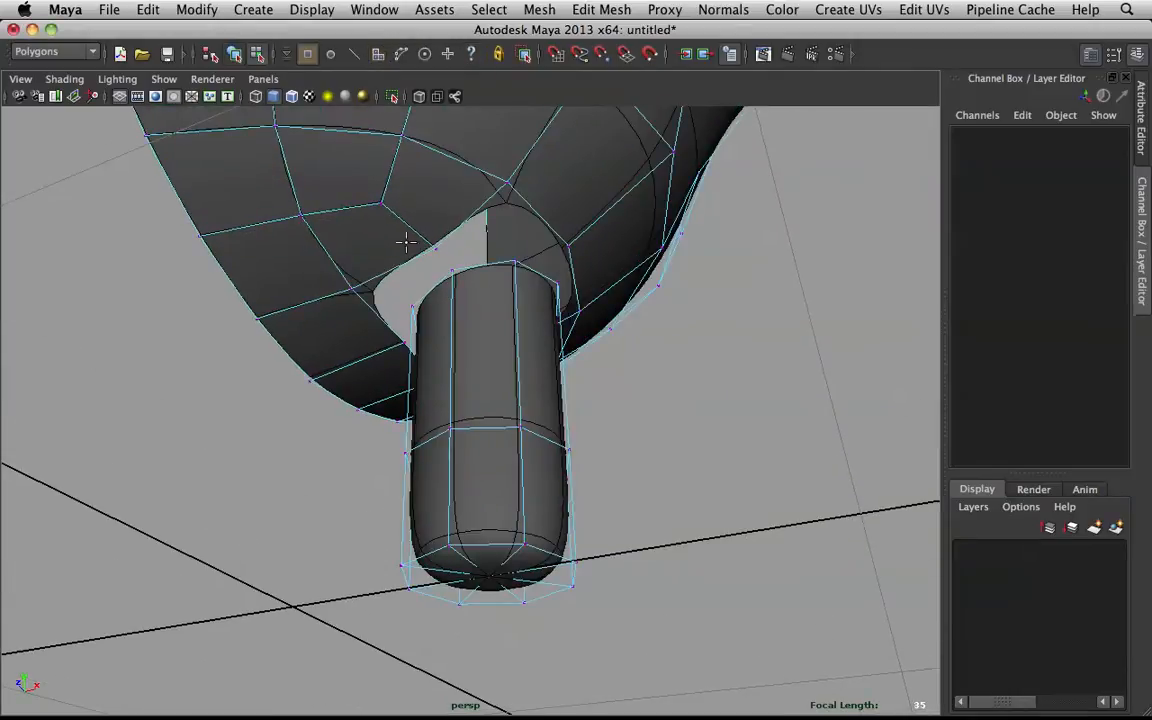
{"action": "right_click_drag", "start_coordinate": [453, 321], "coordinate": [484, 300]}
{"action": "double_click", "coordinate": [482, 272]}
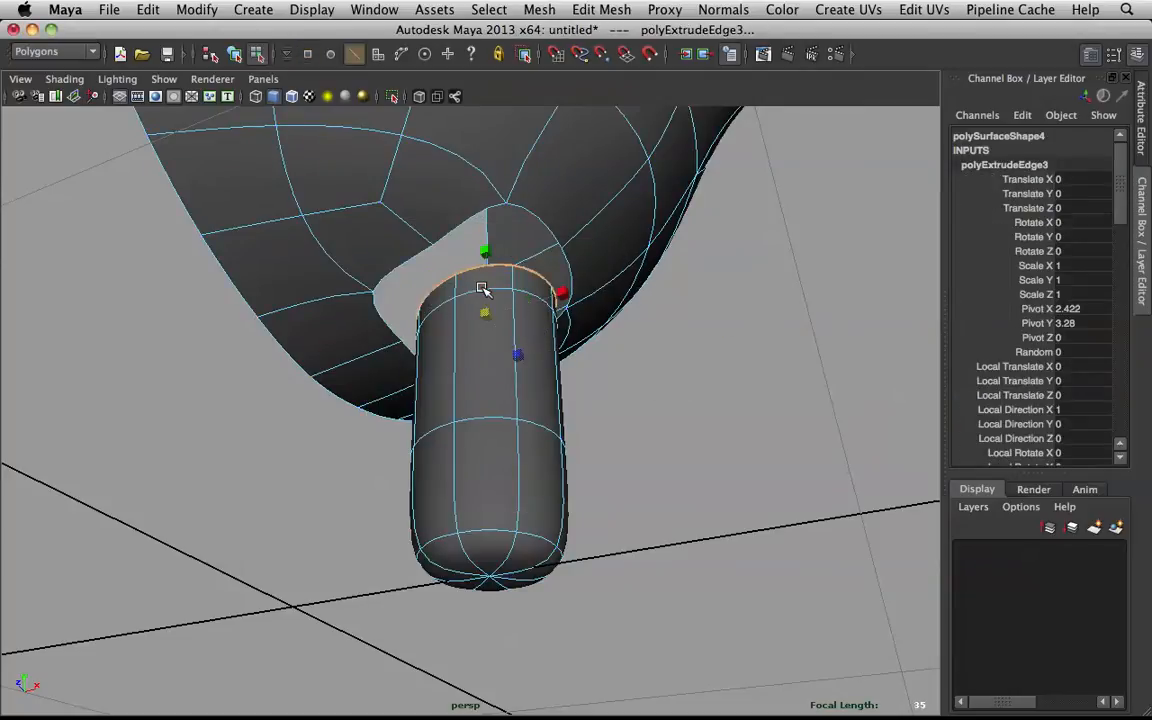
{"action": "left_click_drag", "start_coordinate": [514, 319], "coordinate": [531, 346], "text": "alt"}
{"action": "key", "text": "q"}
{"action": "middle_click_drag", "start_coordinate": [568, 352], "coordinate": [532, 136], "text": "alt"}
{"action": "right_click_drag", "start_coordinate": [499, 176], "coordinate": [552, 134]}
{"action": "middle_click_drag", "start_coordinate": [552, 135], "coordinate": [571, 290], "text": "alt"}
{"action": "mouse_move", "coordinate": [571, 290]}
{"action": "left_mouse_down", "text": "alt"}
{"action": "mouse_move", "coordinate": [563, 311]}
{"action": "mouse_move", "coordinate": [552, 304]}
{"action": "left_mouse_up", "text": "alt"}
{"action": "left_click", "coordinate": [551, 304]}
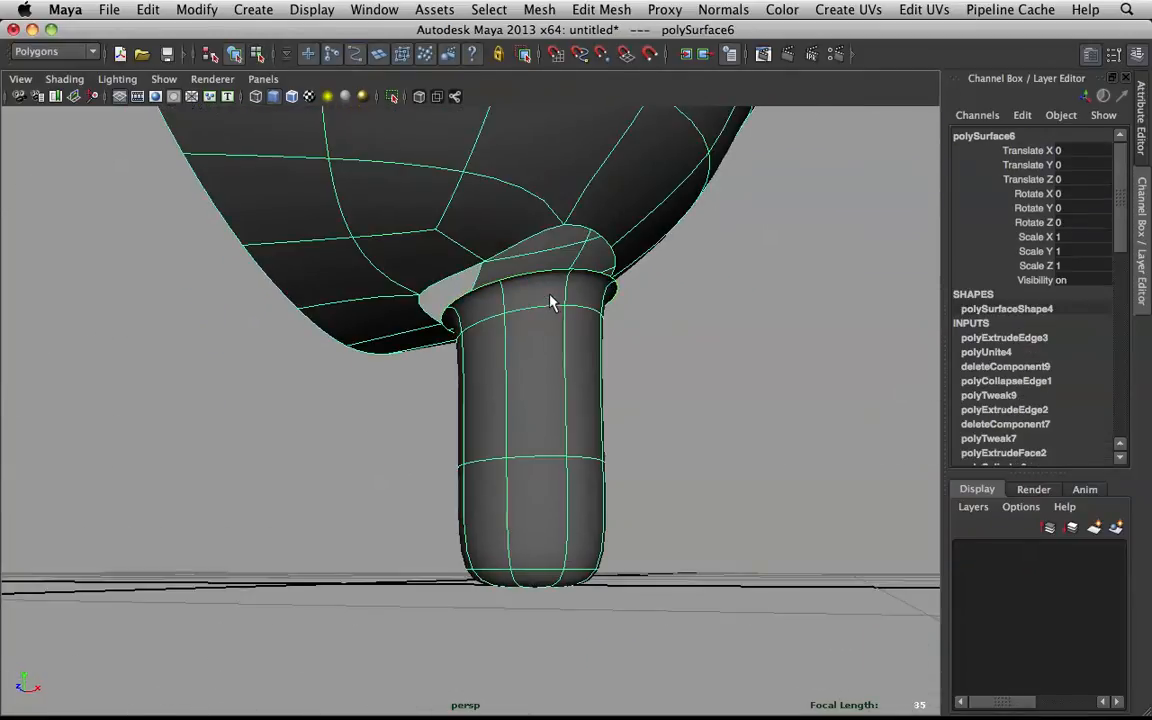
- Merge the leg rim's vertices one by one onto the matching vertices of the body's hole with the Merge Vertex Tool
{"action": "right_click_drag", "start_coordinate": [506, 206], "coordinate": [505, 156]}
{"action": "mouse_move", "coordinate": [505, 158]}
{"action": "left_mouse_down", "text": "alt"}
{"action": "mouse_move", "coordinate": [517, 177]}
{"action": "mouse_move", "coordinate": [505, 168]}
{"action": "left_mouse_up", "text": "alt"}
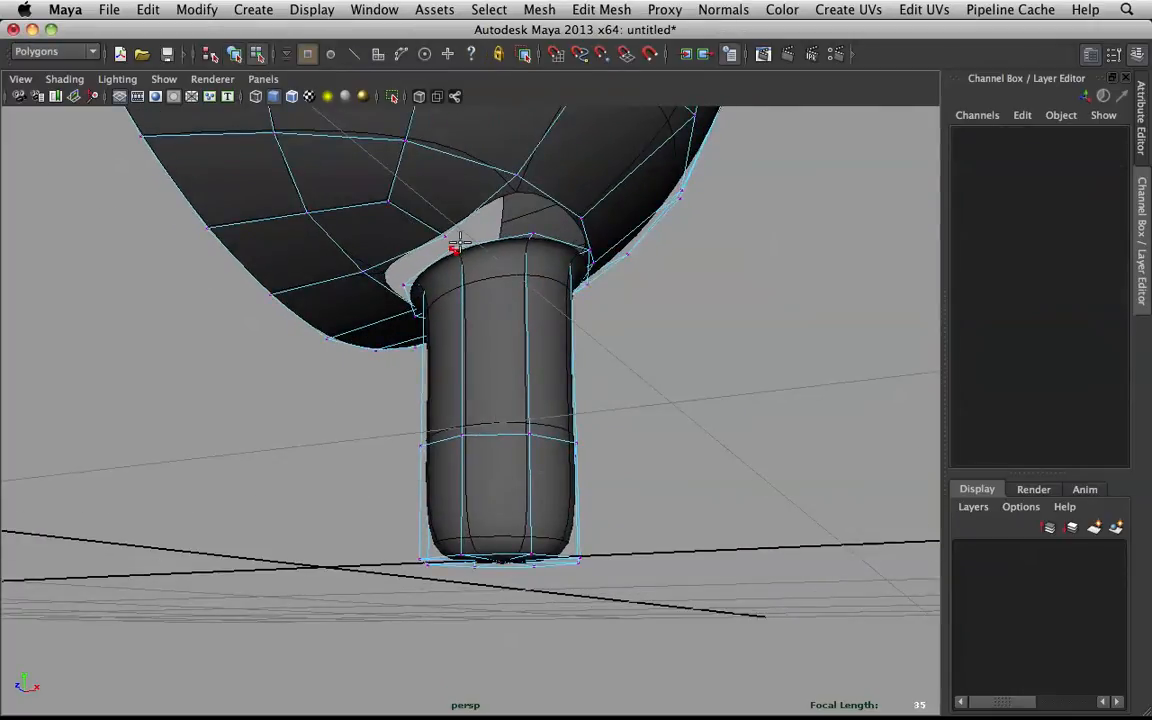
{"action": "left_click_drag", "start_coordinate": [449, 242], "coordinate": [518, 180]}
{"action": "left_click_drag", "start_coordinate": [520, 183], "coordinate": [497, 195], "text": "alt"}
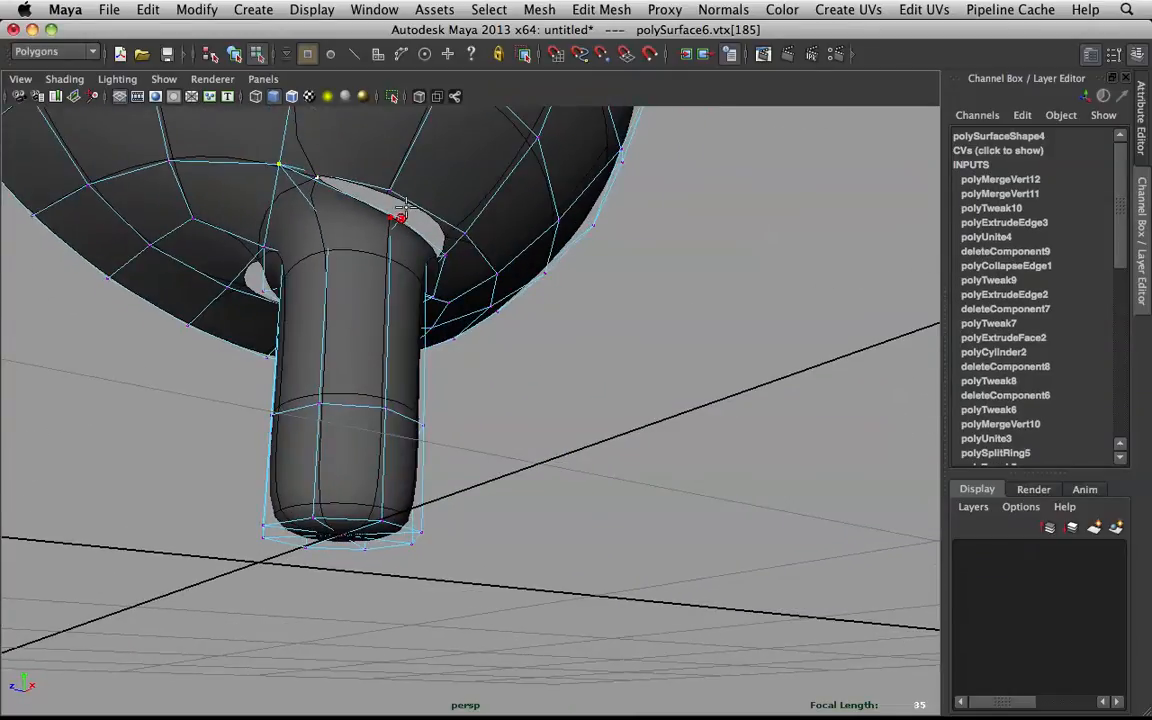
{"action": "left_click_drag", "start_coordinate": [395, 194], "coordinate": [520, 244]}
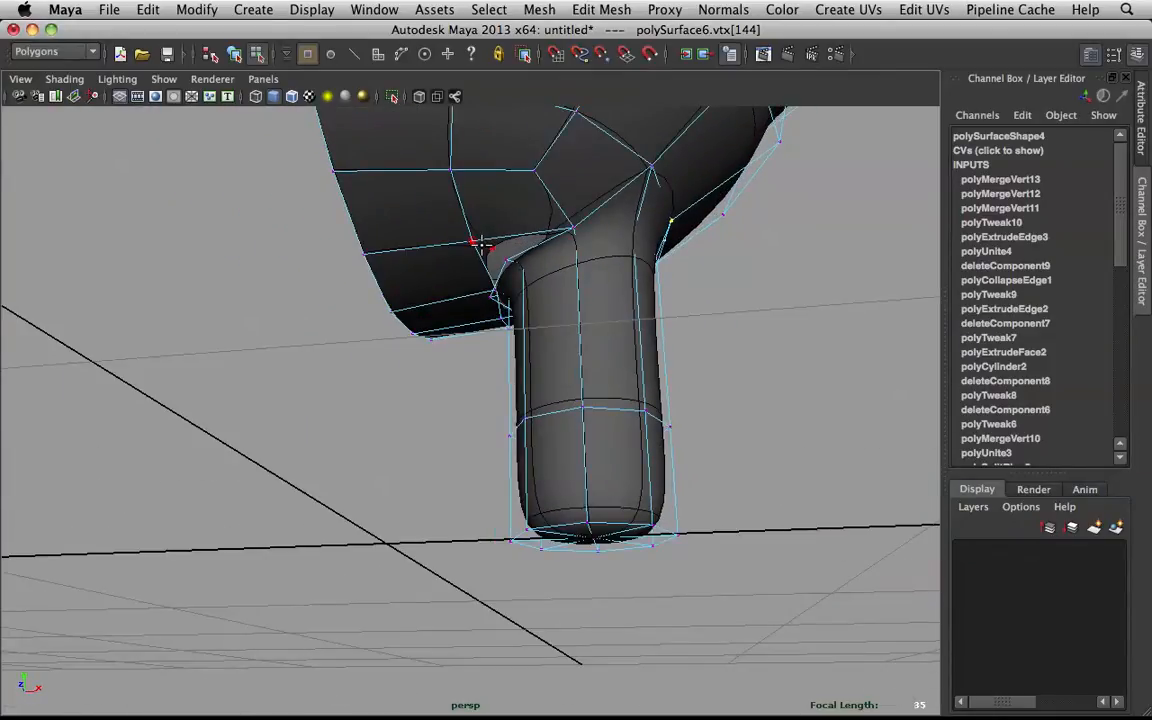
- Try to merge another rim vertex on the leg's inner side with the body's hole, and undo that merge
{"action": "left_click_drag", "start_coordinate": [505, 258], "coordinate": [500, 262]}
{"action": "mouse_move", "coordinate": [600, 255]}
{"action": "left_mouse_down", "text": "alt"}
{"action": "mouse_move", "coordinate": [614, 257]}
{"action": "mouse_move", "coordinate": [608, 272]}
{"action": "left_mouse_up", "text": "alt"}
{"action": "key", "text": "ctrl+z"}
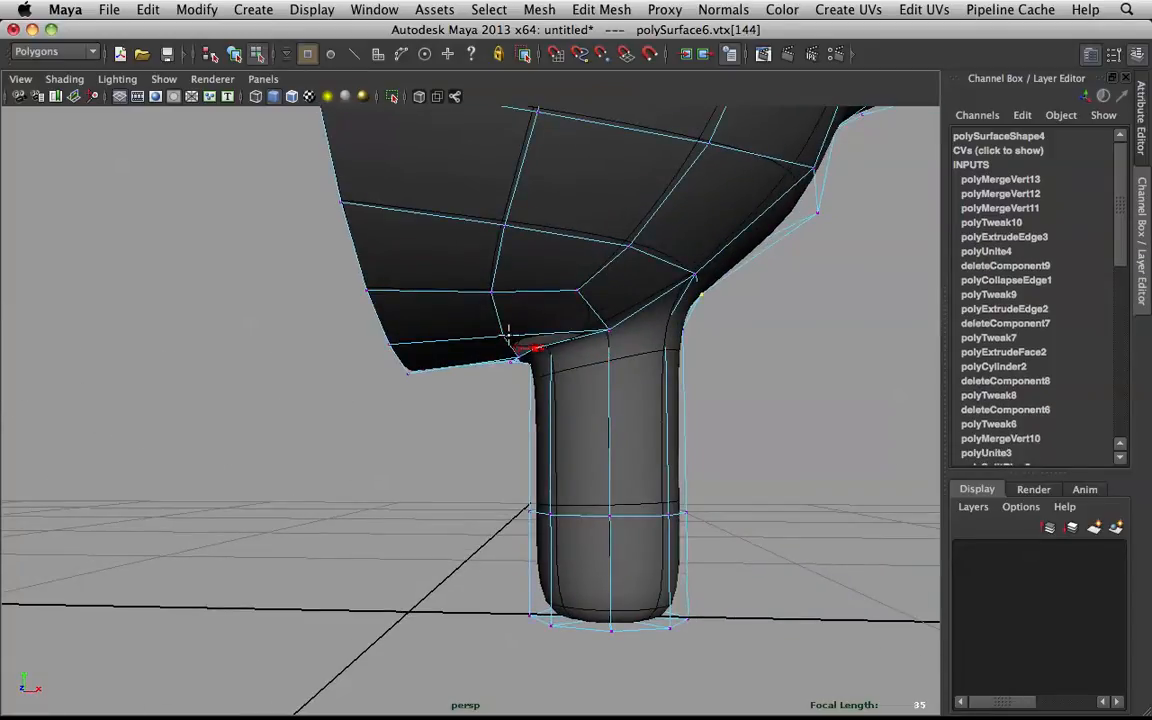
- Merge the rim vertices on the leg's inner side onto the matching vertices of the body's hole with the Merge Vertex Tool
{"action": "key", "text": "shift+z"}
{"action": "mouse_move", "coordinate": [651, 275]}
{"action": "left_mouse_down", "text": "alt"}
{"action": "mouse_move", "coordinate": [650, 265]}
{"action": "mouse_move", "coordinate": [653, 274]}
{"action": "left_mouse_up", "text": "alt"}
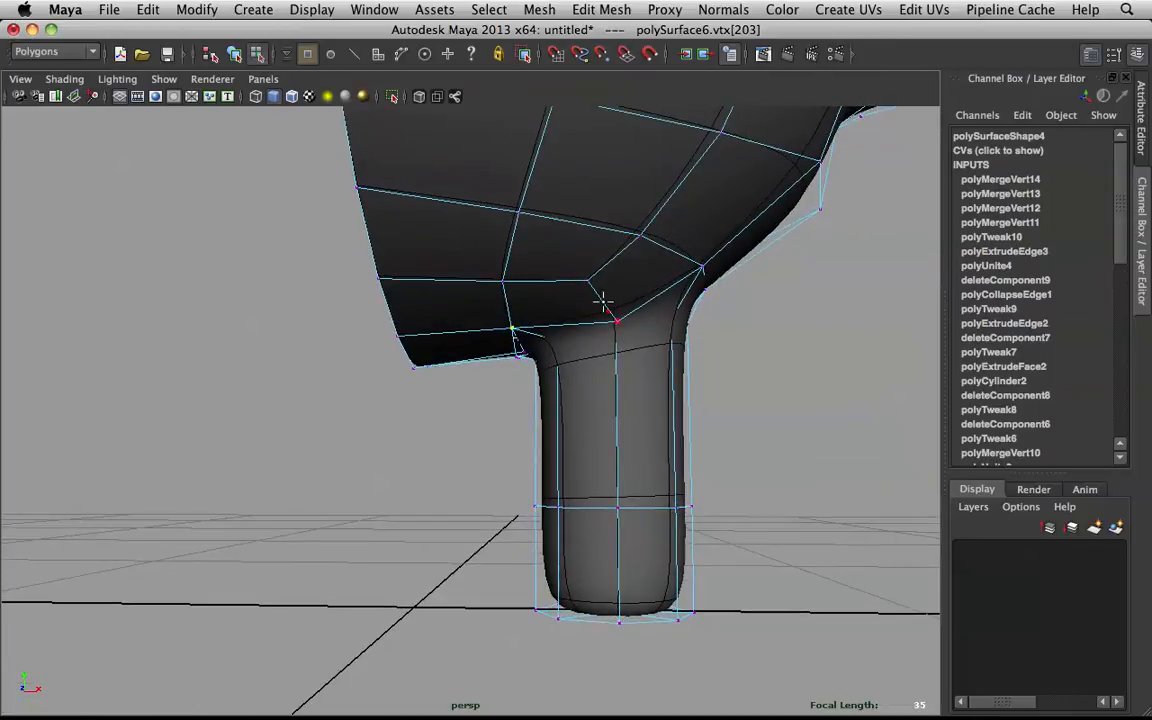
{"action": "left_click_drag", "start_coordinate": [601, 285], "coordinate": [548, 198], "text": "alt"}
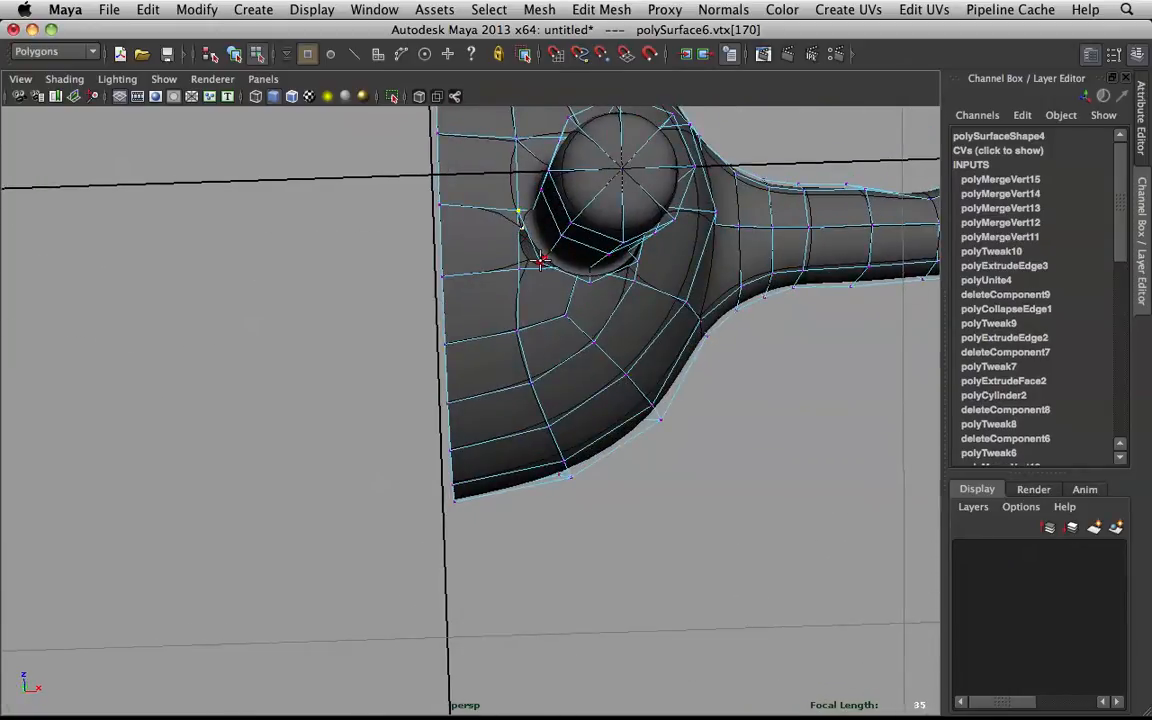
- Turn off the smooth preview and merge the remaining leg rim vertices onto the body's hole to close the open gaps
{"action": "key", "text": "1"}
{"action": "left_click_drag", "start_coordinate": [576, 262], "coordinate": [571, 170], "text": "alt"}
{"action": "scroll", "coordinate": [567, 343], "scroll_direction": "up", "scroll_amount": 5}
{"action": "left_click_drag", "start_coordinate": [620, 312], "coordinate": [478, 278], "text": "alt"}
{"action": "scroll", "coordinate": [636, 380], "scroll_direction": "down", "scroll_amount": 5}
{"action": "left_click_drag", "start_coordinate": [694, 404], "coordinate": [421, 355], "text": "alt"}
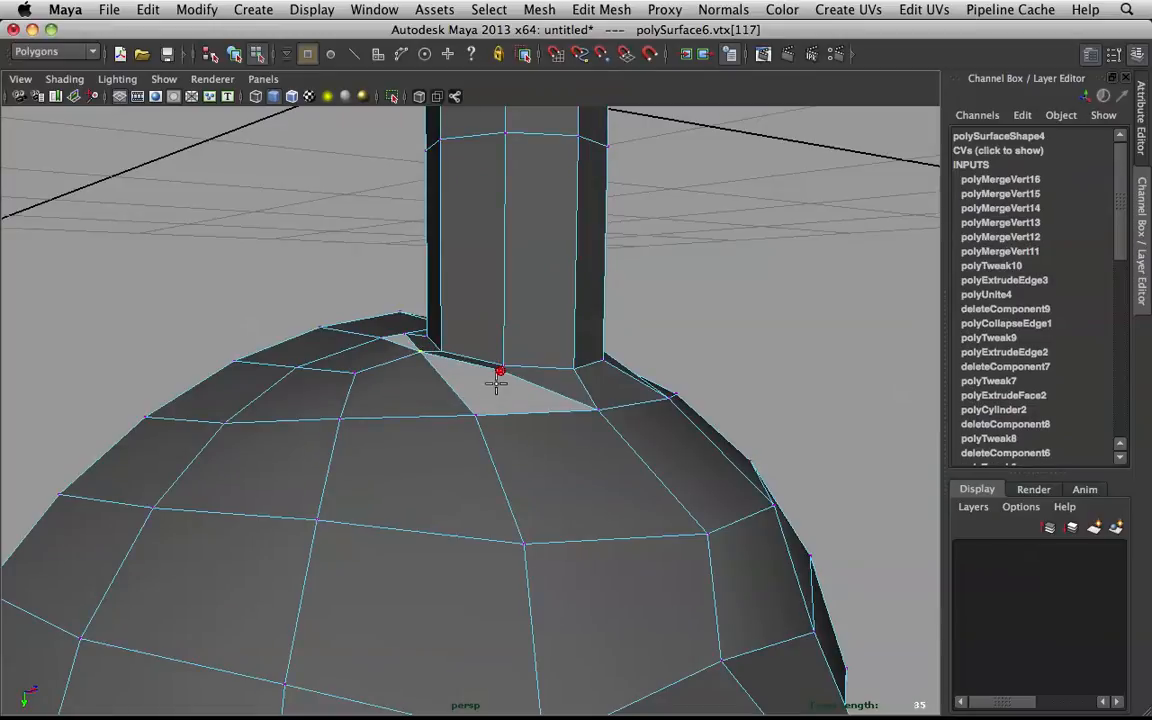
{"action": "left_click_drag", "start_coordinate": [487, 405], "coordinate": [480, 410]}
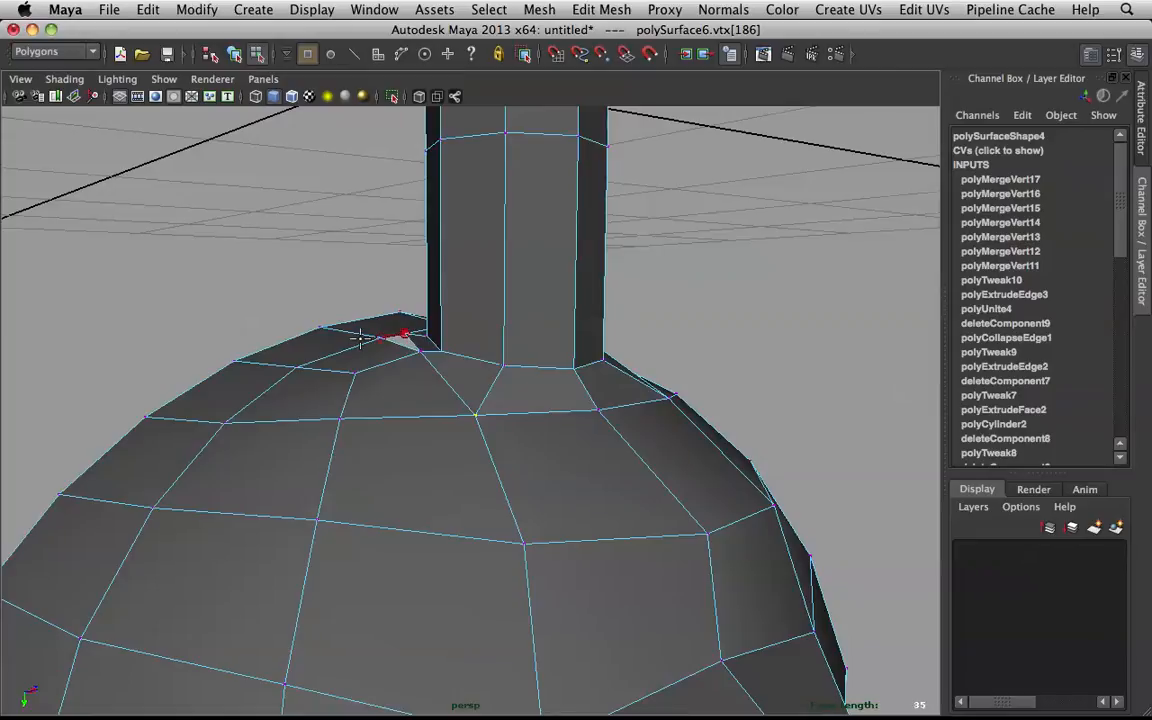
{"action": "left_click_drag", "start_coordinate": [372, 339], "coordinate": [381, 342]}
{"action": "right_click_drag", "start_coordinate": [440, 348], "coordinate": [418, 364]}
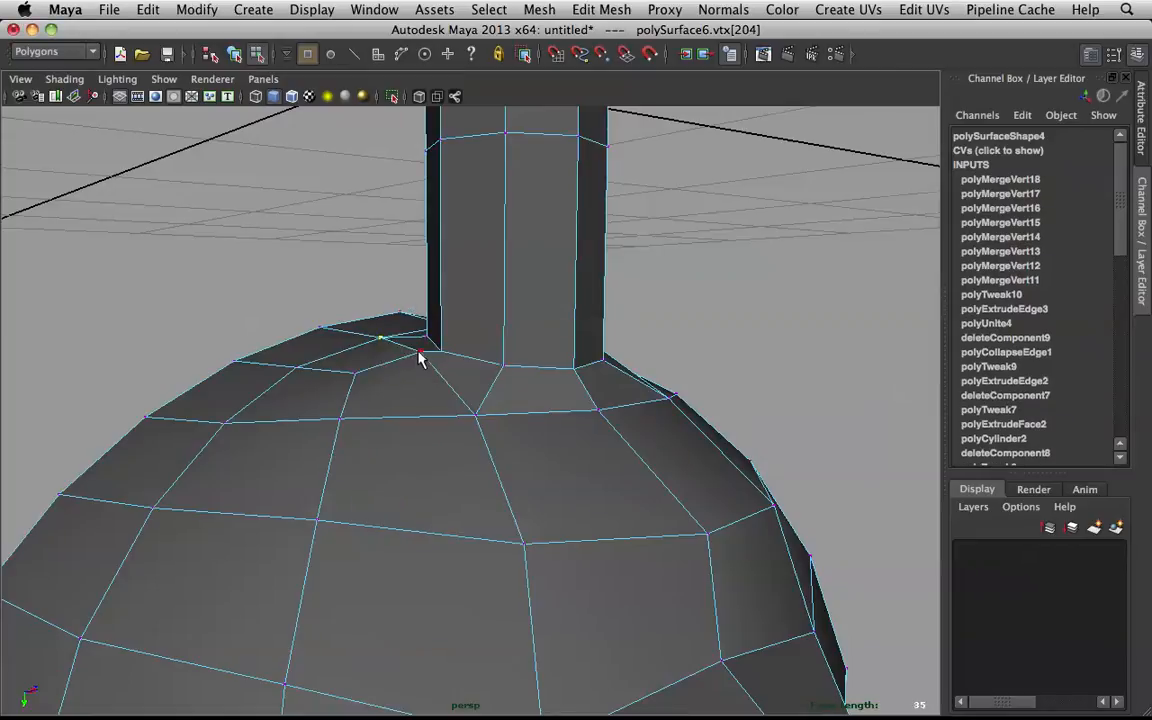
- Return to object selection with the mesh in smooth preview and examine the merged leg joint from several angles
{"action": "left_click_drag", "start_coordinate": [412, 372], "coordinate": [420, 405]}
{"action": "left_click_drag", "start_coordinate": [411, 311], "coordinate": [506, 411], "text": "alt"}
{"action": "left_click", "coordinate": [585, 419]}
{"action": "key", "text": "F8"}
{"action": "left_click", "coordinate": [476, 437]}
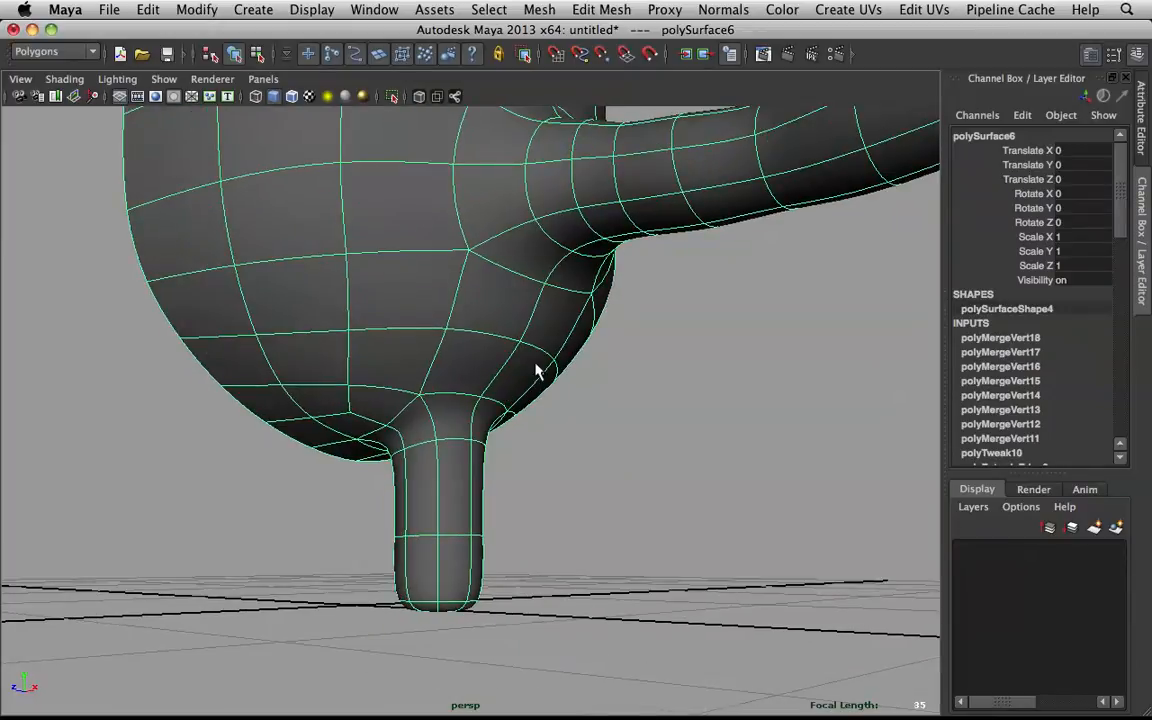
{"action": "left_click_drag", "start_coordinate": [643, 413], "coordinate": [432, 410], "text": "alt"}
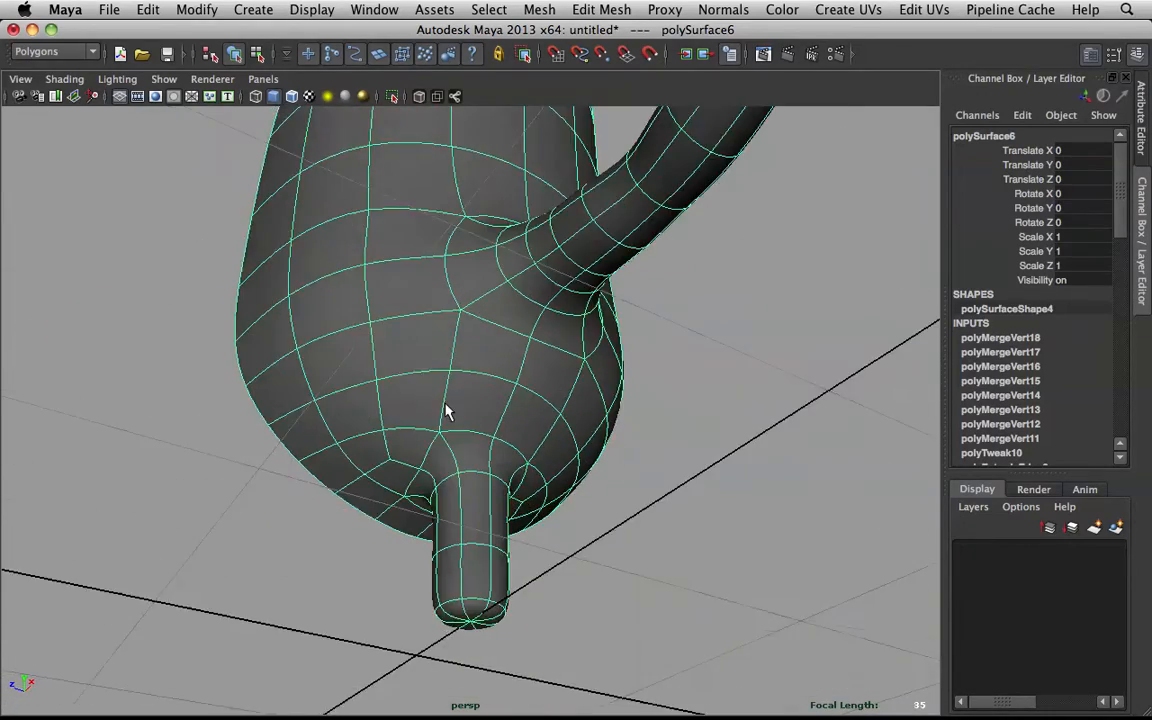
{"action": "scroll", "coordinate": [478, 432], "scroll_direction": "up", "scroll_amount": 10}
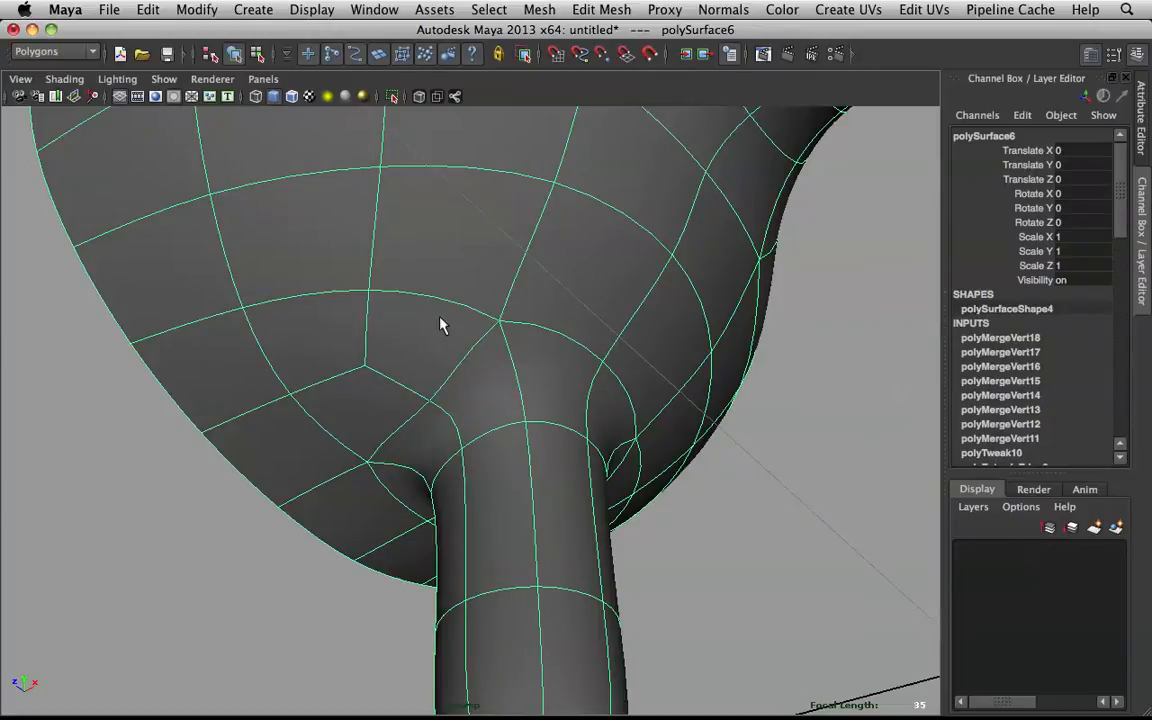
{"action": "left_click_drag", "start_coordinate": [577, 390], "coordinate": [513, 192], "text": "alt"}
{"action": "right_click", "coordinate": [439, 214], "text": "shift"}
{"action": "right_click_drag", "start_coordinate": [439, 220], "coordinate": [335, 232], "text": "shift"}
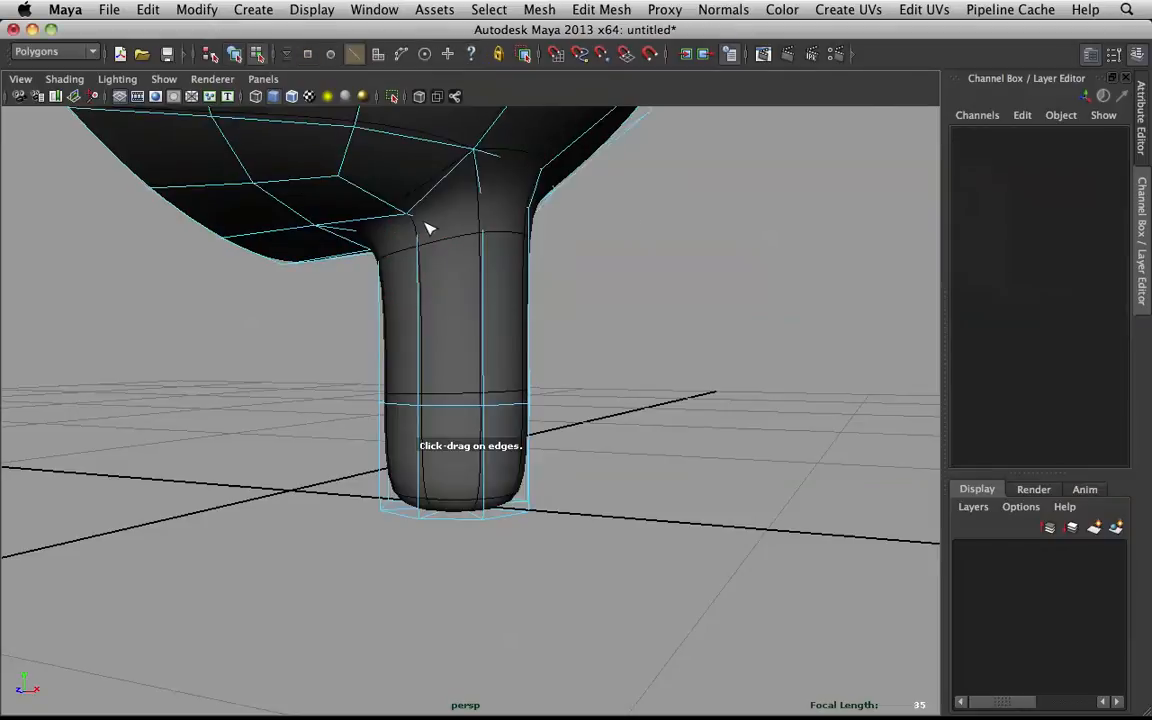
{"action": "left_click", "coordinate": [480, 220]}
- Duplicate the half body as a mirrored instance with Scale X -1 using Duplicate Special
{"action": "left_click_drag", "start_coordinate": [445, 215], "coordinate": [480, 226], "text": "alt"}
{"action": "left_click", "coordinate": [480, 226]}
{"action": "key", "text": "ctrl+shift+d"}
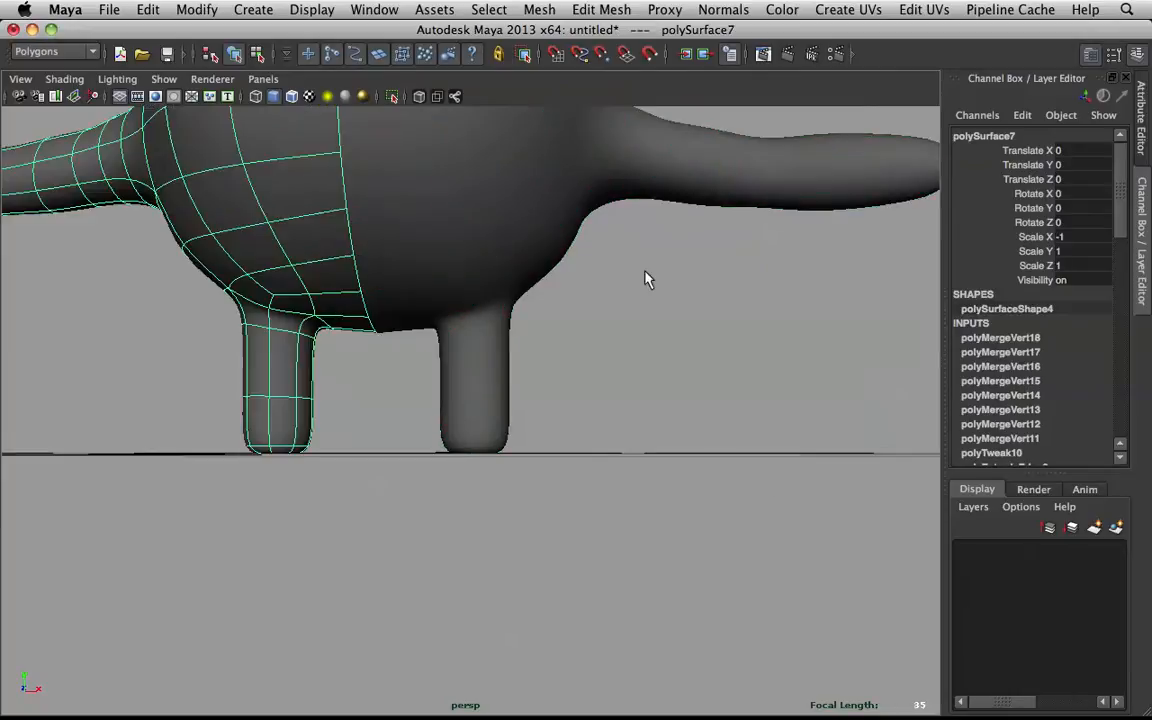
{"action": "left_click", "coordinate": [638, 268]}
{"action": "right_click_drag", "start_coordinate": [638, 268], "coordinate": [416, 265], "text": "alt"}
{"action": "left_click_drag", "start_coordinate": [416, 265], "coordinate": [517, 258], "text": "alt"}
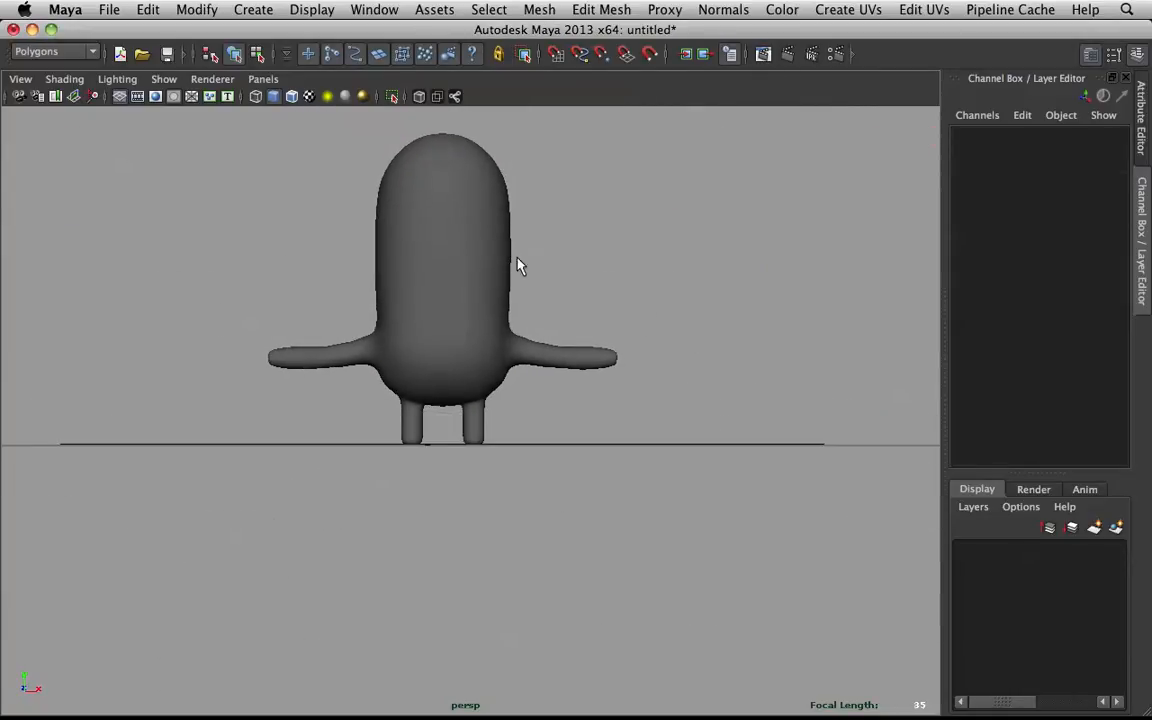
- Select all of the leg's faces and move the leg slightly inward toward the body's centre with soft selection on
{"action": "scroll", "coordinate": [520, 345], "scroll_direction": "up", "scroll_amount": 8}
{"action": "left_click", "coordinate": [508, 358]}
{"action": "scroll", "coordinate": [508, 358], "scroll_direction": "up", "scroll_amount": 5}
{"action": "middle_click_drag", "start_coordinate": [509, 340], "coordinate": [518, 257], "text": "alt"}
{"action": "scroll", "coordinate": [519, 257], "scroll_direction": "down", "scroll_amount": 3}
{"action": "left_click_drag", "start_coordinate": [518, 258], "coordinate": [518, 250], "text": "alt"}
{"action": "right_click_drag", "start_coordinate": [409, 257], "coordinate": [411, 300]}
{"action": "left_click_drag", "start_coordinate": [465, 316], "coordinate": [470, 329], "text": "alt"}
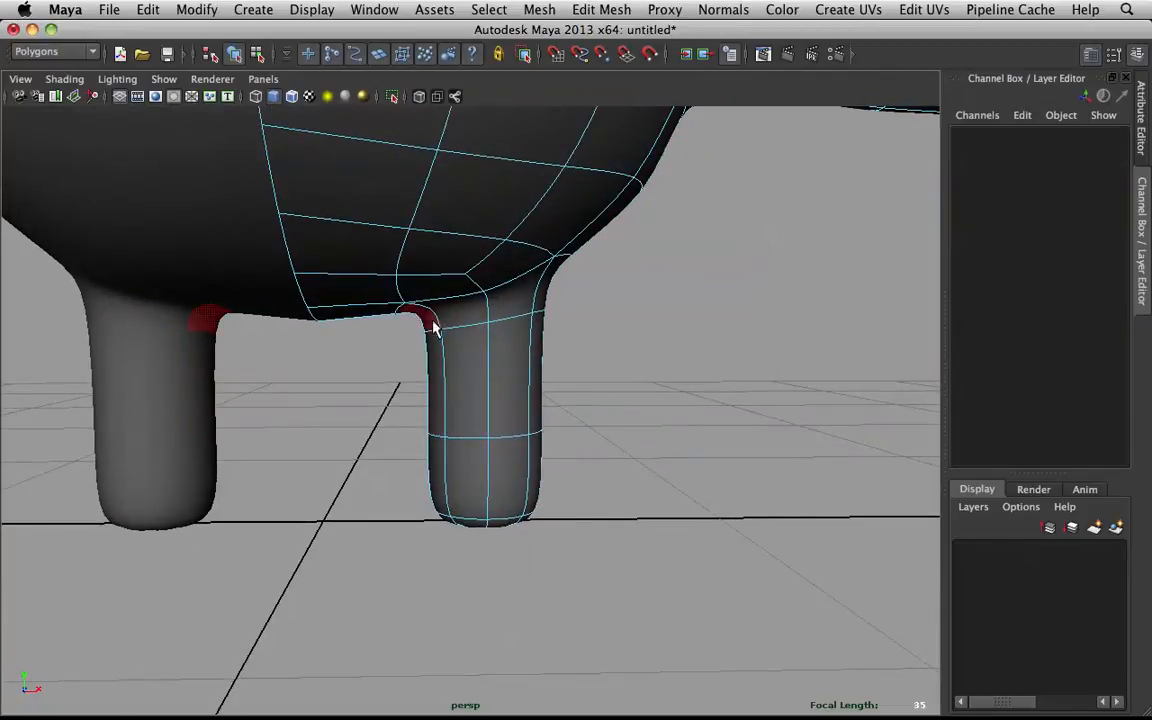
{"action": "left_click", "coordinate": [524, 330]}
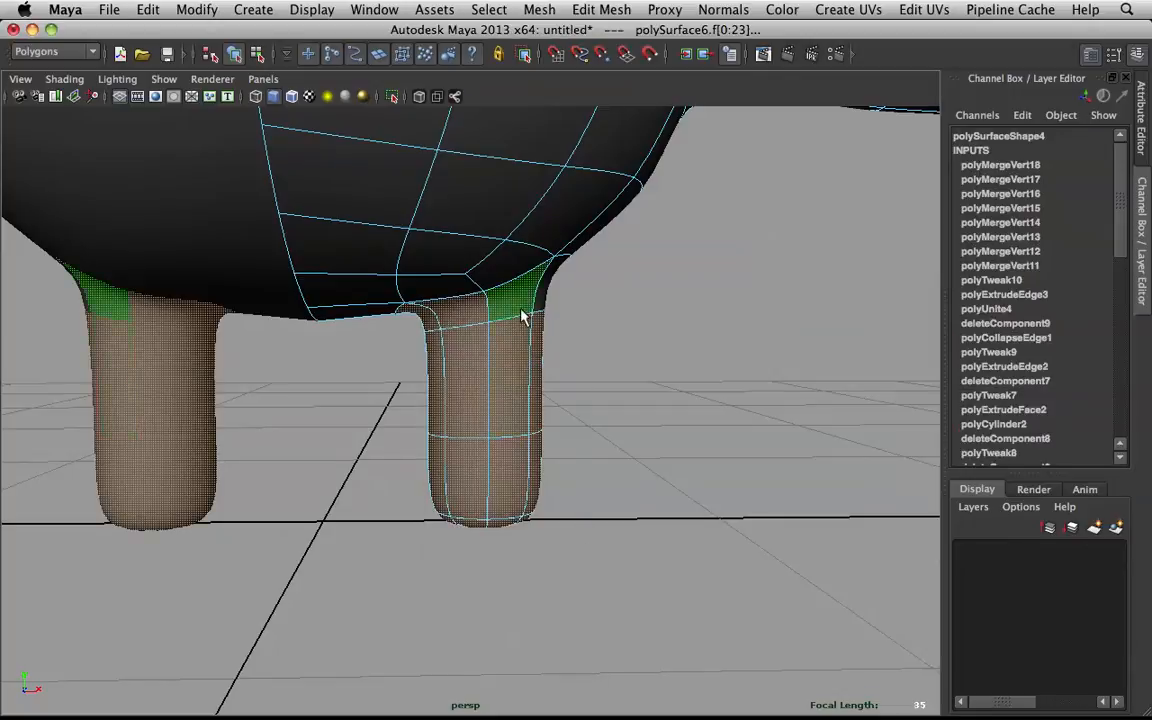
{"action": "mouse_move", "coordinate": [545, 290]}
{"action": "left_mouse_down", "text": "alt"}
{"action": "mouse_move", "coordinate": [366, 265]}
{"action": "mouse_move", "coordinate": [607, 311]}
{"action": "mouse_move", "coordinate": [537, 296]}
{"action": "left_mouse_up", "text": "alt"}
{"action": "left_click", "coordinate": [358, 284]}
{"action": "key", "text": "w"}
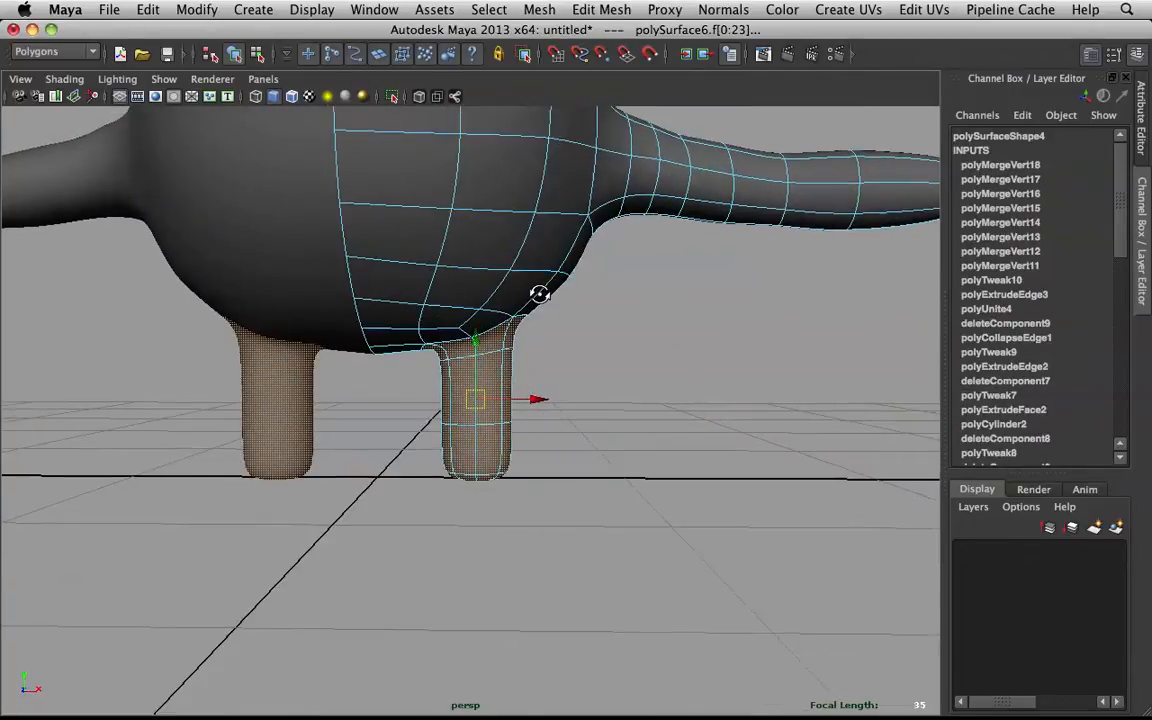
{"action": "key", "text": "b"}
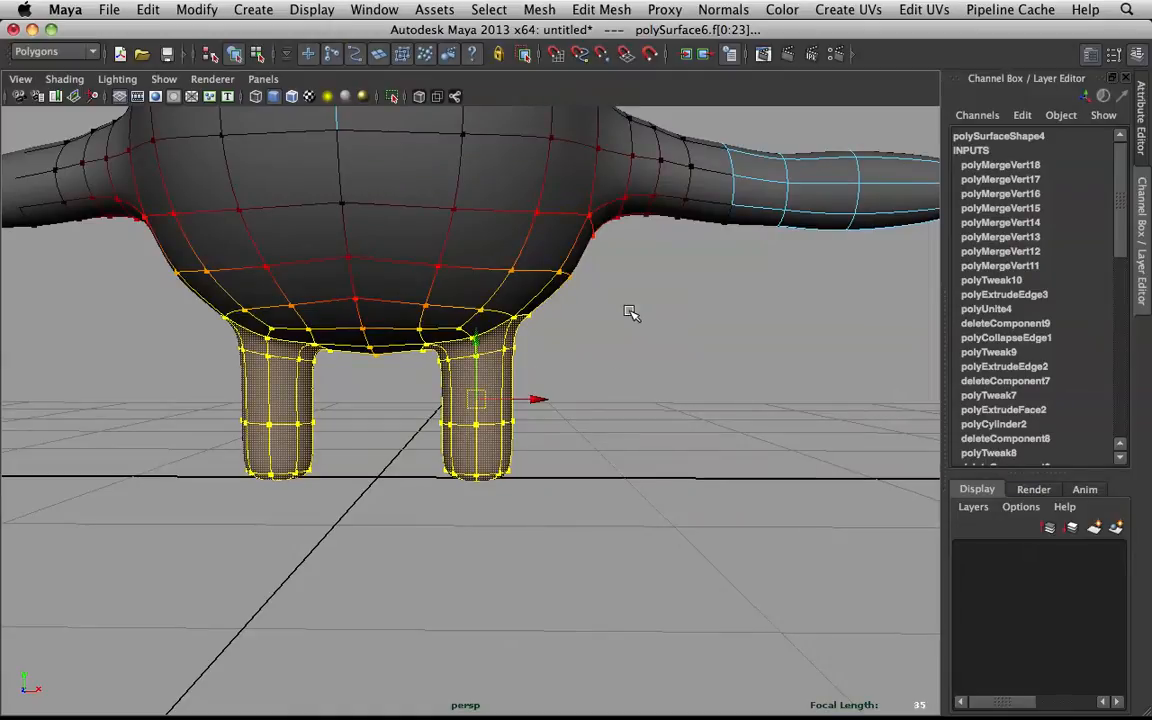
{"action": "left_click_drag", "start_coordinate": [656, 316], "coordinate": [424, 402]}
{"action": "left_click_drag", "start_coordinate": [538, 406], "coordinate": [468, 303]}
- Return to object selection and brush the area where the leg joins the body with the Sculpt Geometry Tool
{"action": "right_click", "coordinate": [452, 290]}
{"action": "right_click_drag", "start_coordinate": [451, 289], "coordinate": [530, 265]}
{"action": "scroll", "coordinate": [530, 265], "scroll_direction": "down", "scroll_amount": 5}
{"action": "left_click_drag", "start_coordinate": [530, 265], "coordinate": [475, 271], "text": "alt"}
{"action": "left_click", "coordinate": [475, 271]}
{"action": "scroll", "coordinate": [478, 262], "scroll_direction": "up", "scroll_amount": 5}
{"action": "right_click_drag", "start_coordinate": [466, 200], "coordinate": [400, 180], "text": "shift"}
{"action": "mouse_move", "coordinate": [405, 228]}
{"action": "left_mouse_down"}
{"action": "mouse_move", "coordinate": [439, 216]}
{"action": "mouse_move", "coordinate": [430, 218]}
{"action": "mouse_move", "coordinate": [455, 238]}
{"action": "mouse_move", "coordinate": [405, 245]}
{"action": "mouse_move", "coordinate": [491, 203]}
{"action": "mouse_move", "coordinate": [509, 219]}
{"action": "mouse_move", "coordinate": [429, 244]}
{"action": "mouse_move", "coordinate": [347, 250]}
{"action": "left_mouse_up"}
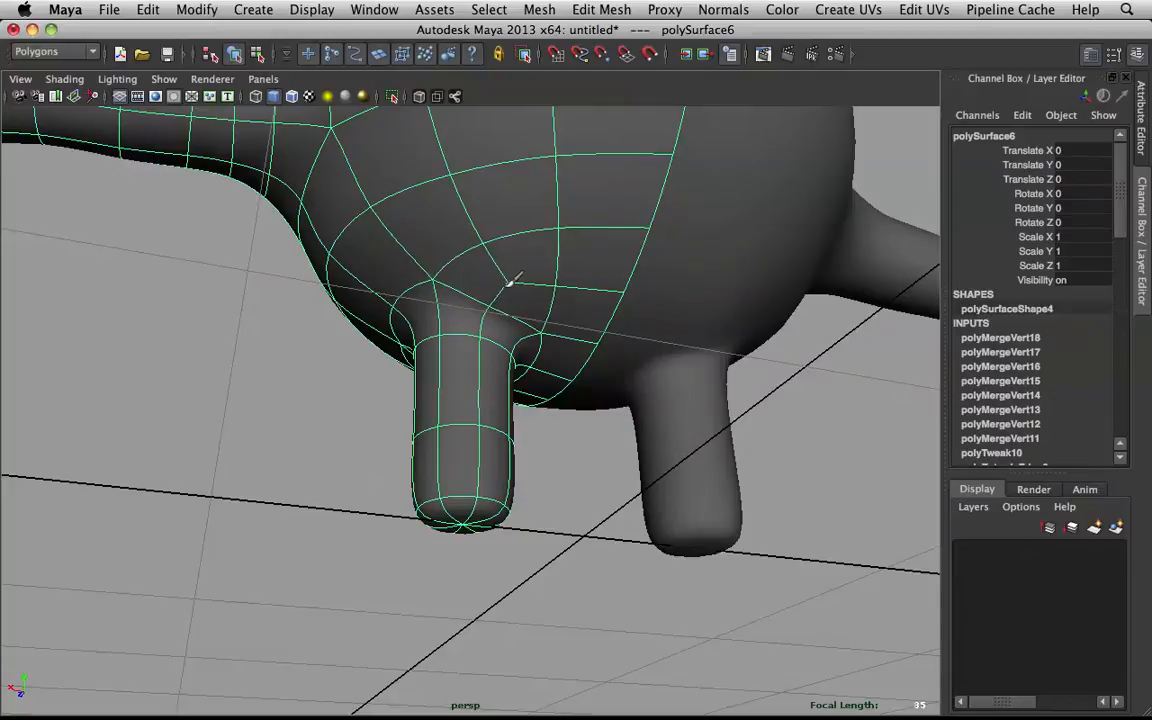
{"action": "key", "text": "q"}
{"action": "left_click", "coordinate": [252, 382]}
{"action": "mouse_move", "coordinate": [252, 384]}
{"action": "left_mouse_down", "text": "alt"}
{"action": "mouse_move", "coordinate": [427, 401]}
{"action": "mouse_move", "coordinate": [441, 326]}
{"action": "mouse_move", "coordinate": [515, 350]}
{"action": "mouse_move", "coordinate": [375, 337]}
{"action": "mouse_move", "coordinate": [437, 327]}
{"action": "left_mouse_up", "text": "alt"}
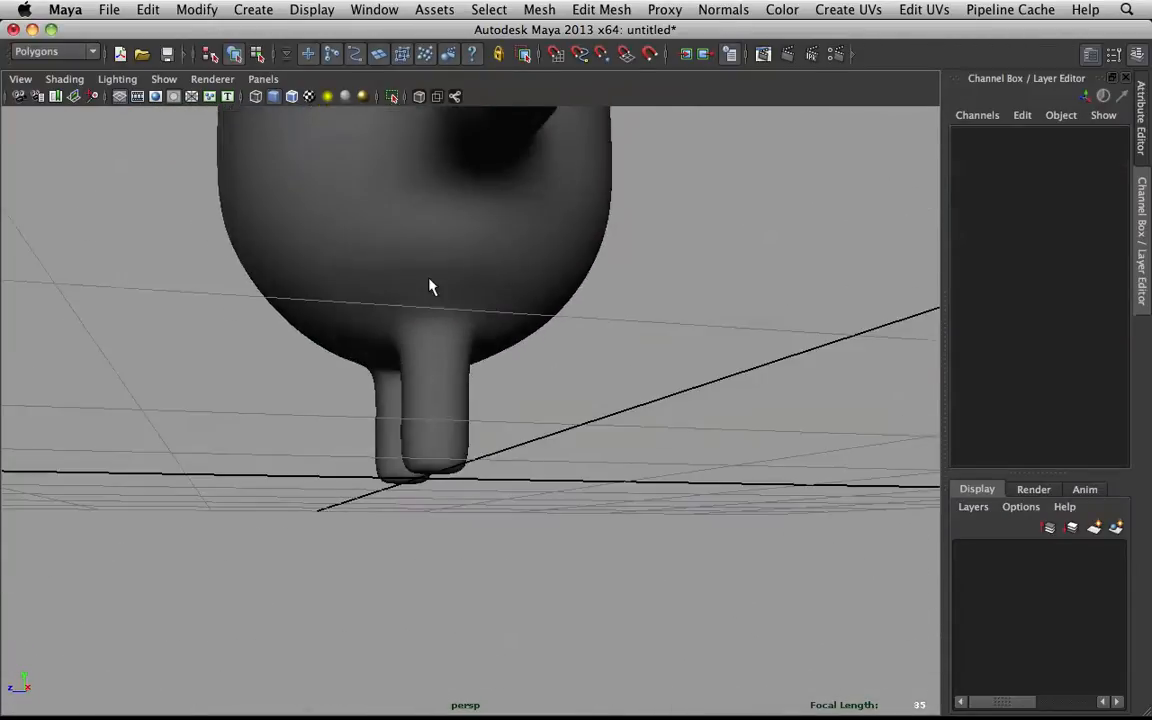
{"action": "left_click", "coordinate": [445, 285]}
{"action": "right_click_drag", "start_coordinate": [441, 278], "coordinate": [384, 264], "text": "shift"}
{"action": "mouse_move", "coordinate": [388, 268]}
{"action": "left_mouse_down", "text": "alt"}
{"action": "mouse_move", "coordinate": [463, 267]}
{"action": "mouse_move", "coordinate": [522, 284]}
{"action": "left_mouse_up", "text": "alt"}
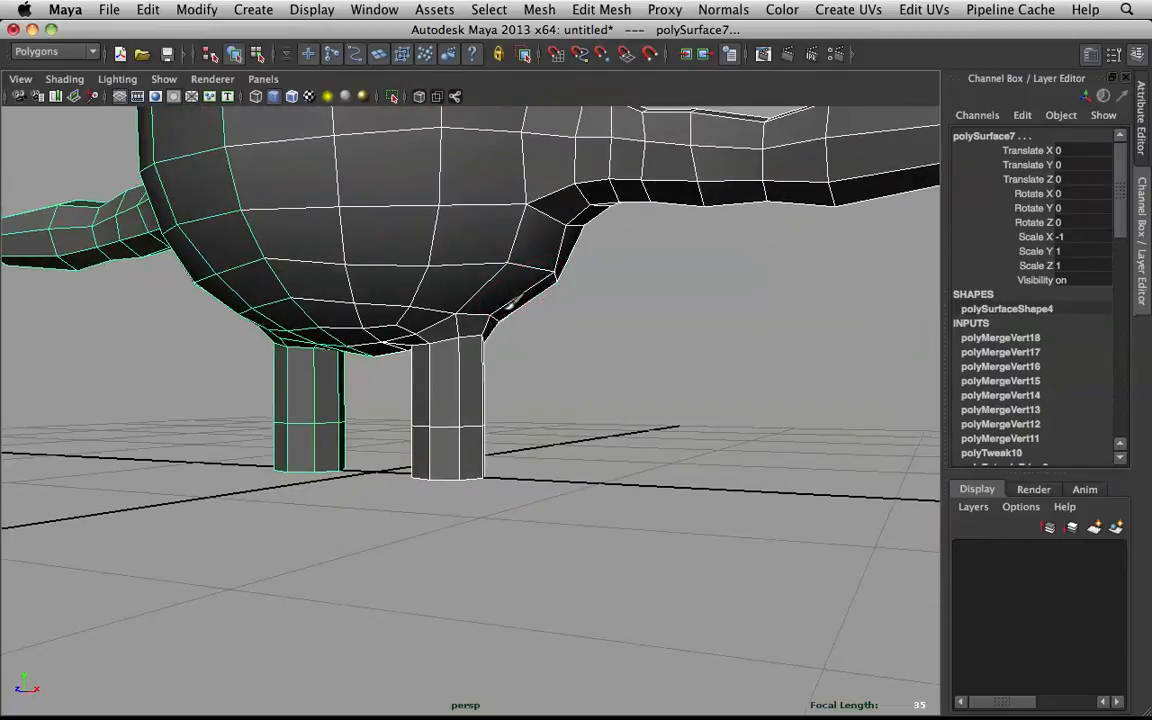
{"action": "left_click_drag", "start_coordinate": [441, 310], "coordinate": [589, 303], "text": "alt"}
{"action": "right_click_drag", "start_coordinate": [589, 303], "coordinate": [442, 200], "text": "alt"}
{"action": "left_click", "coordinate": [443, 286]}
{"action": "key", "text": "super+z"}
- Slide the edge where the leg's top meets the body in unsmoothed display, and return to object selection in smooth preview
{"action": "left_click", "coordinate": [436, 262]}
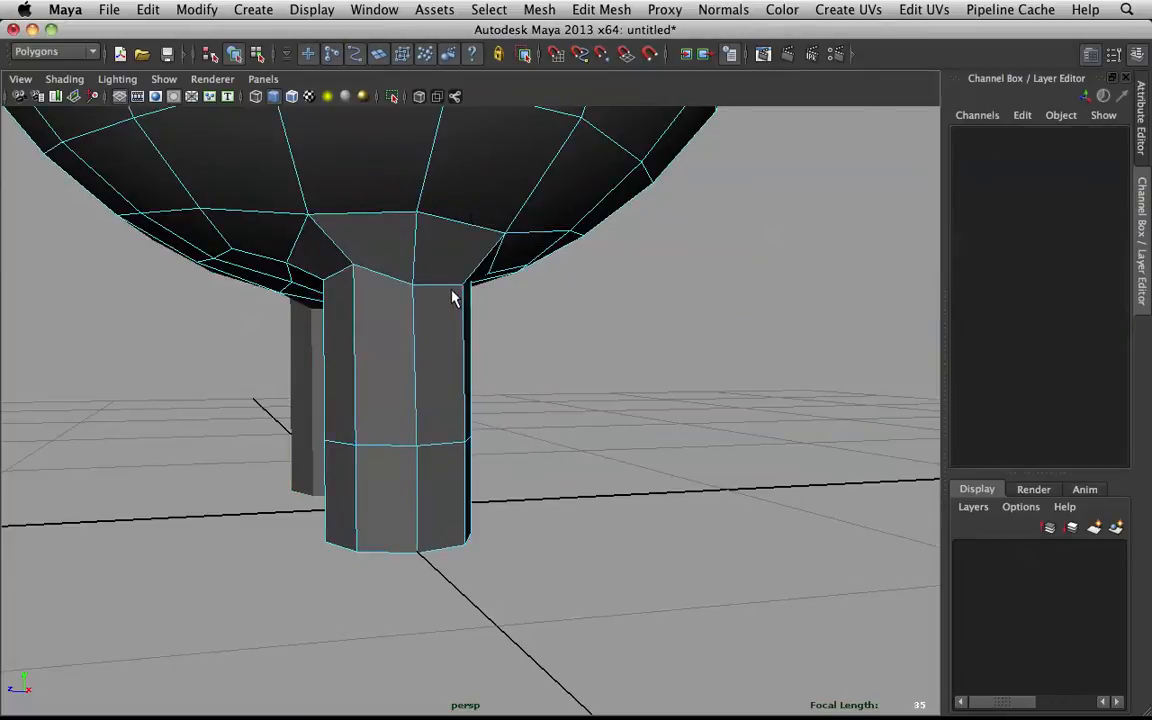
{"action": "left_click", "coordinate": [449, 292]}
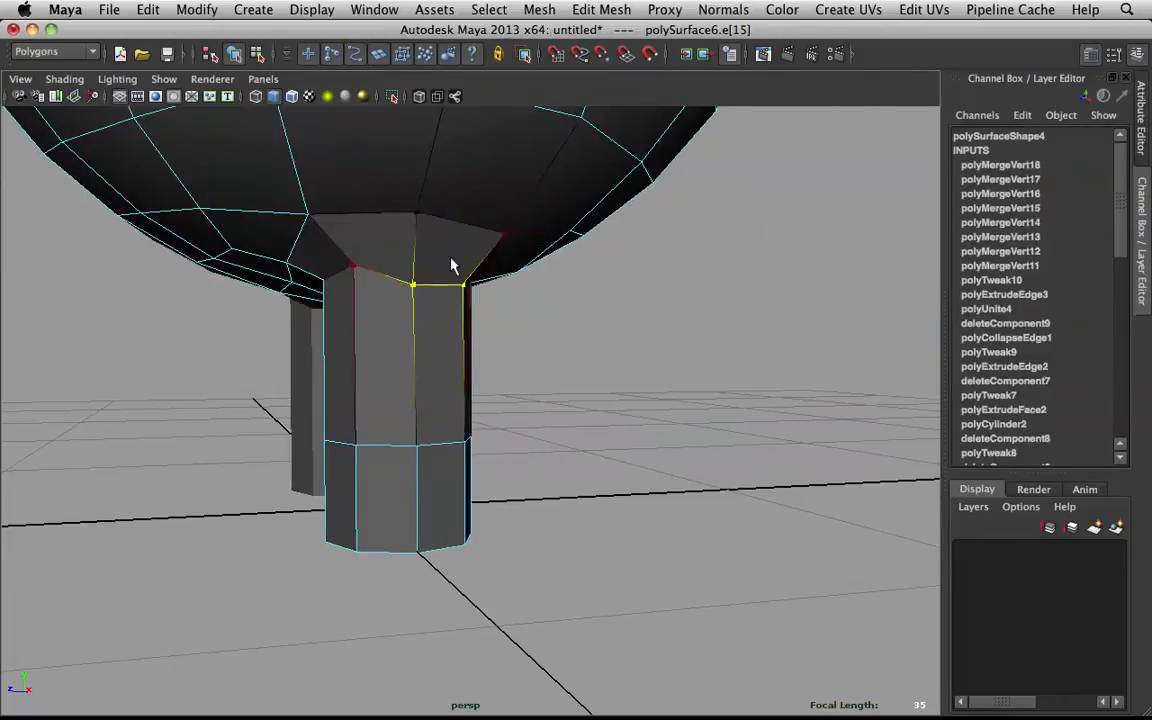
{"action": "right_click_drag", "start_coordinate": [450, 263], "coordinate": [447, 386], "text": "shift"}
{"action": "middle_click_drag", "start_coordinate": [486, 298], "coordinate": [500, 292]}
{"action": "left_click_drag", "start_coordinate": [500, 292], "coordinate": [557, 285], "text": "alt"}
{"action": "key", "text": "w"}
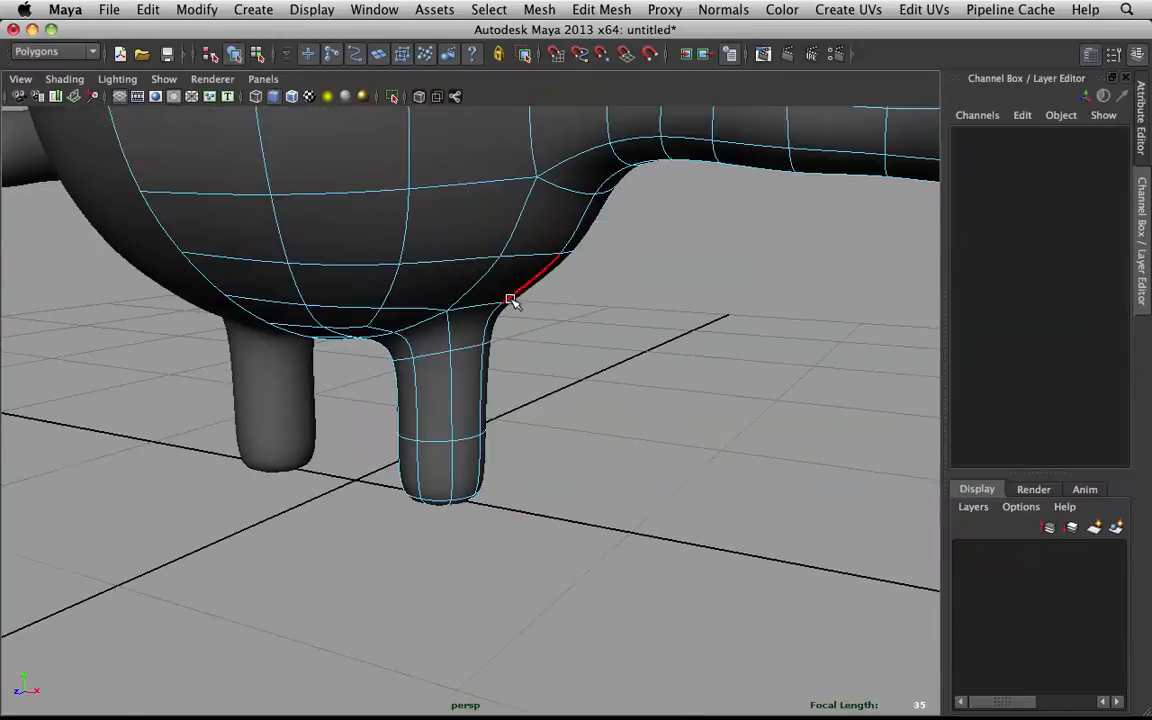
{"action": "right_click_drag", "start_coordinate": [432, 265], "coordinate": [449, 276]}
{"action": "left_click_drag", "start_coordinate": [449, 276], "coordinate": [489, 442], "text": "alt"}
- Switch to Chrome, view the minion reference images in the three open tabs, and return to Maya
{"action": "mouse_move", "coordinate": [485, 690]}
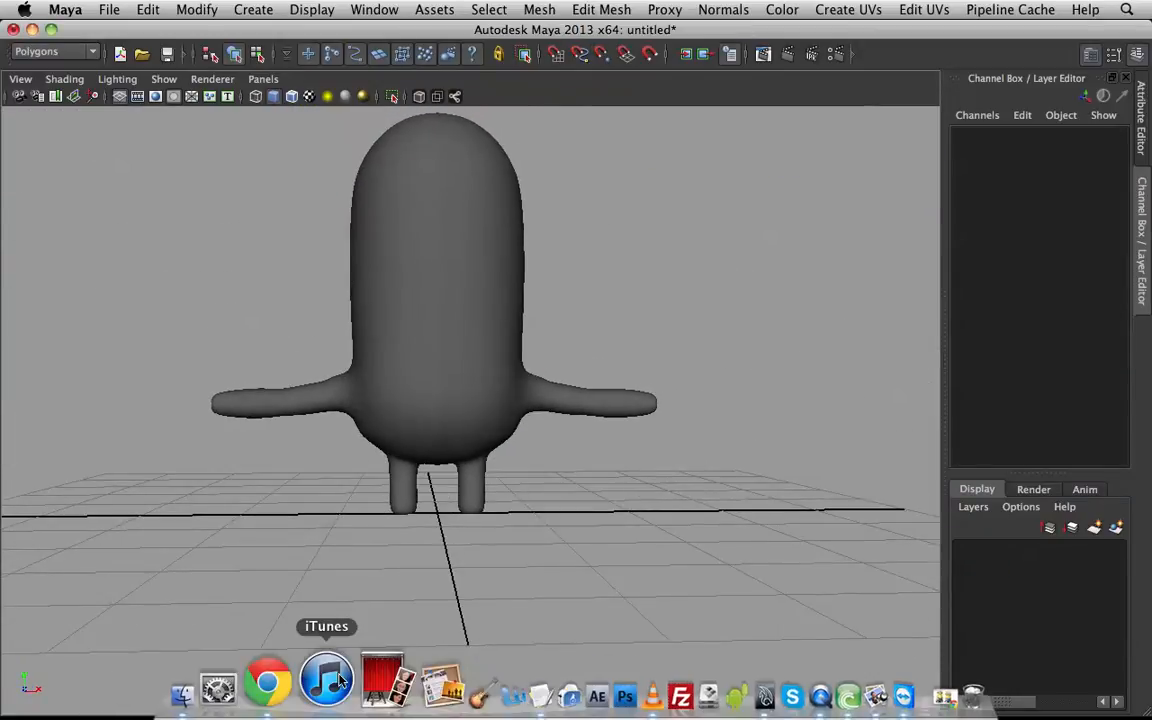
{"action": "left_click", "coordinate": [299, 679]}
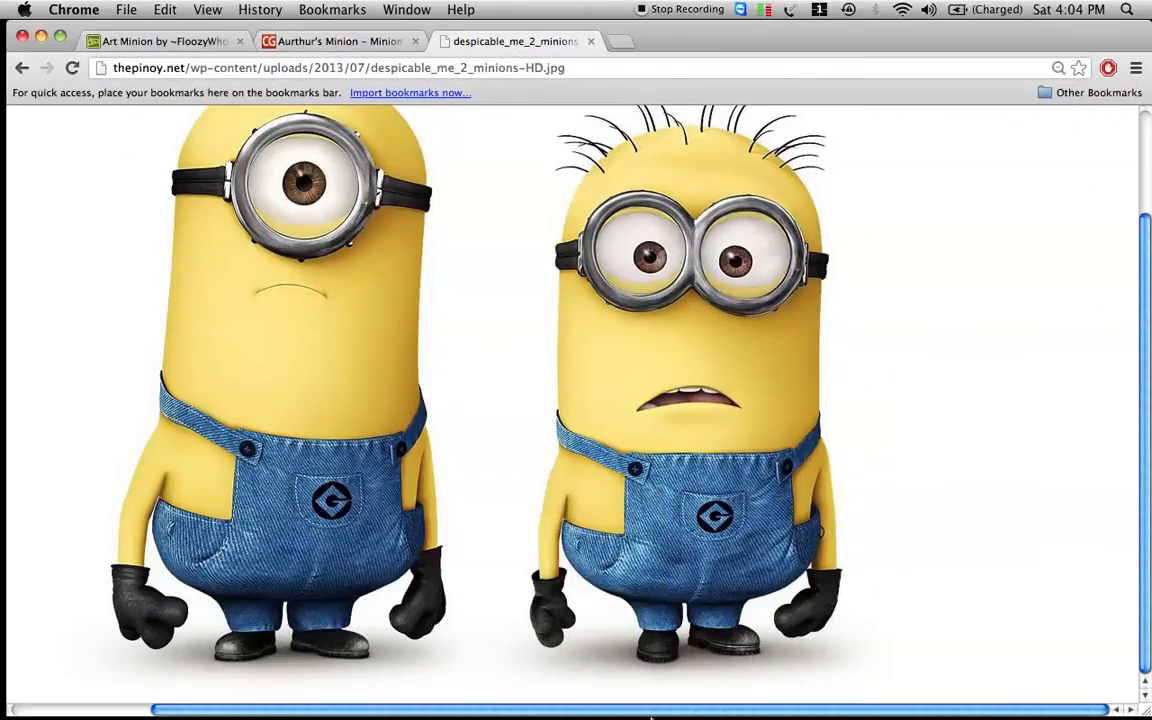
{"action": "left_click", "coordinate": [301, 42]}
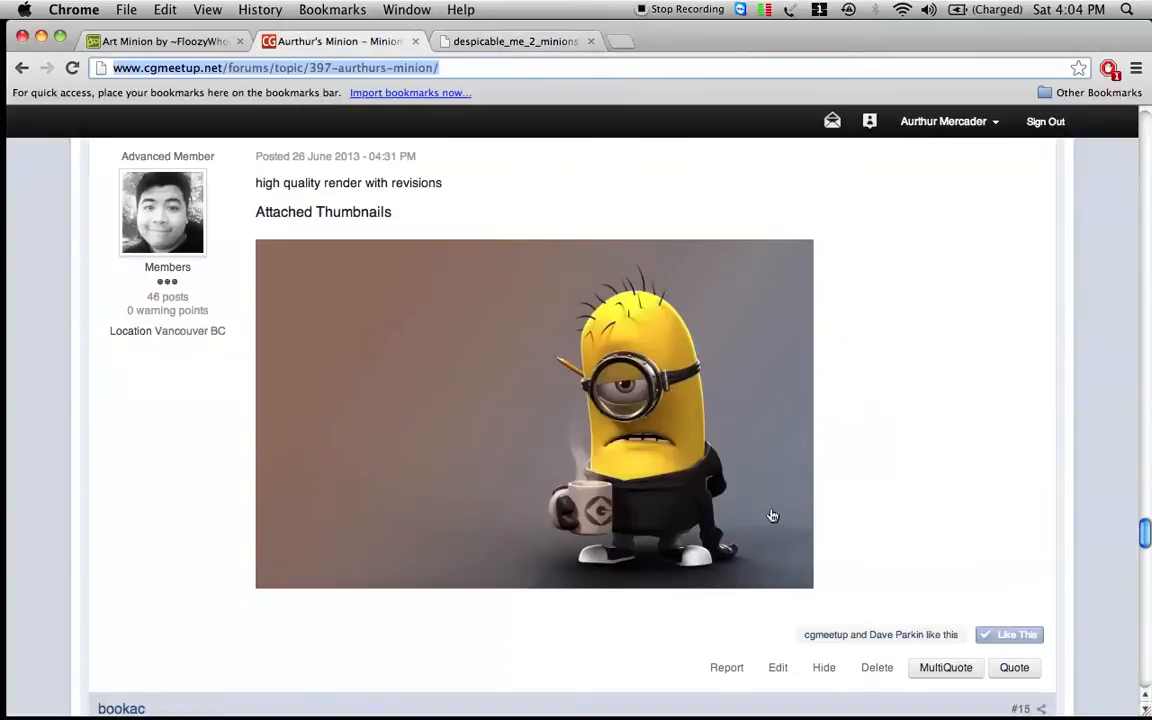
{"action": "left_click", "coordinate": [172, 41]}
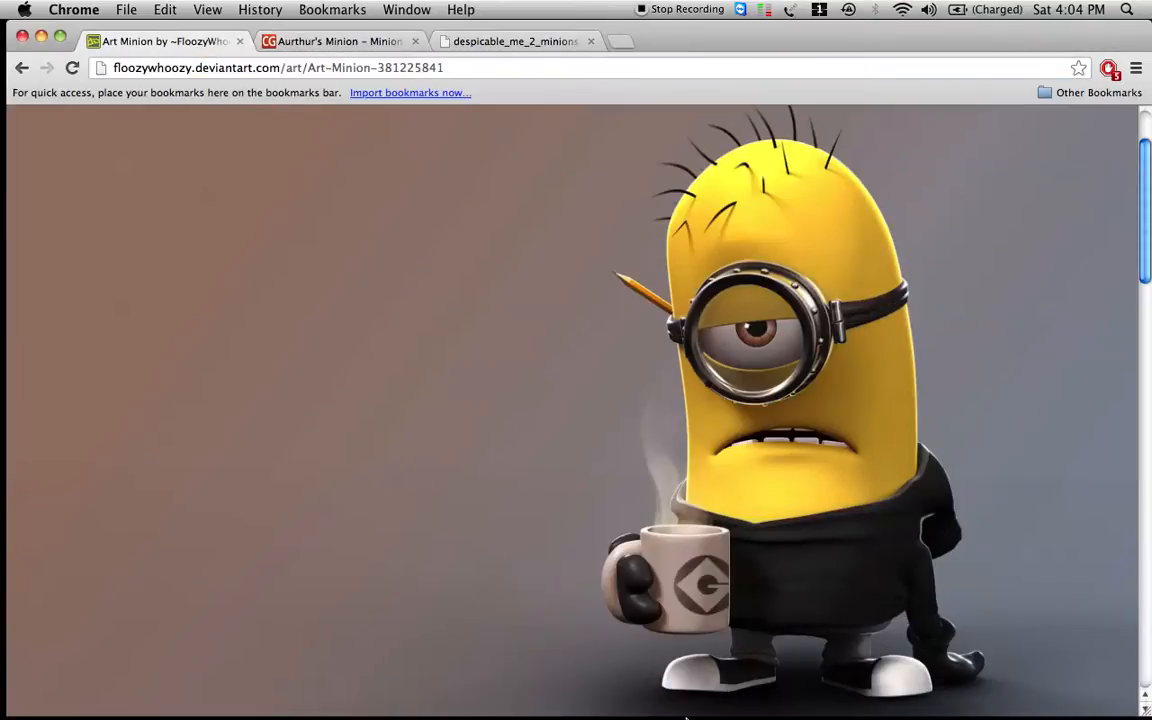
{"action": "mouse_move", "coordinate": [686, 717]}
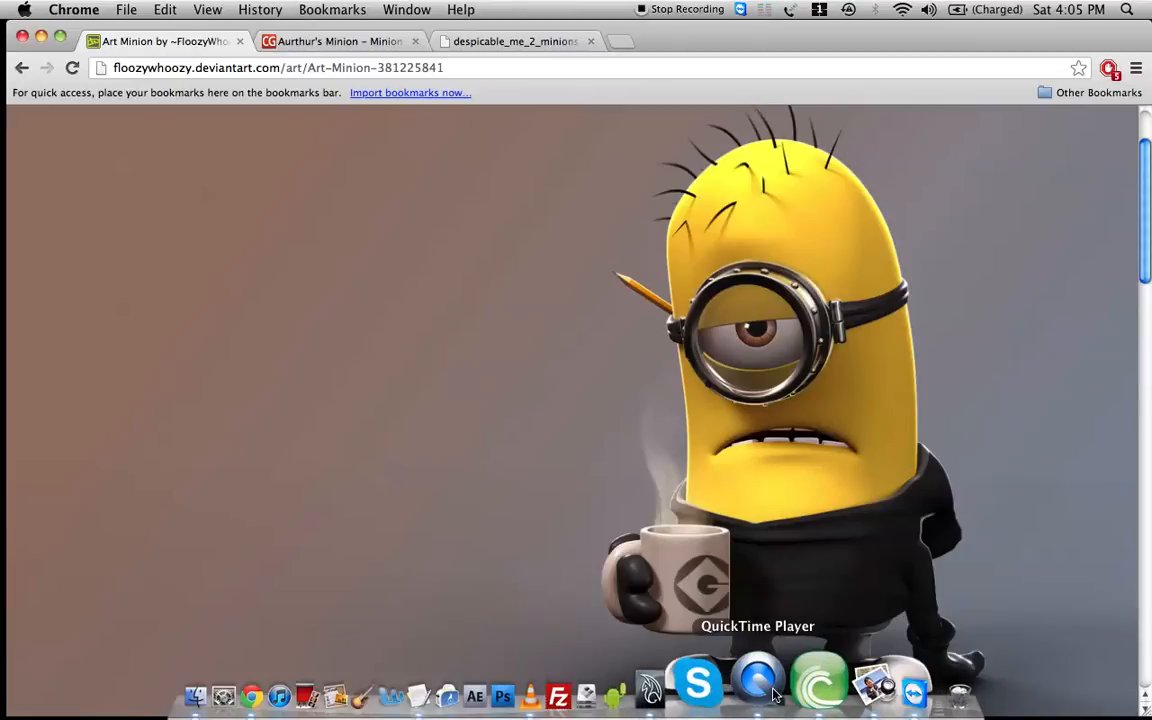
{"action": "left_click", "coordinate": [722, 680]}
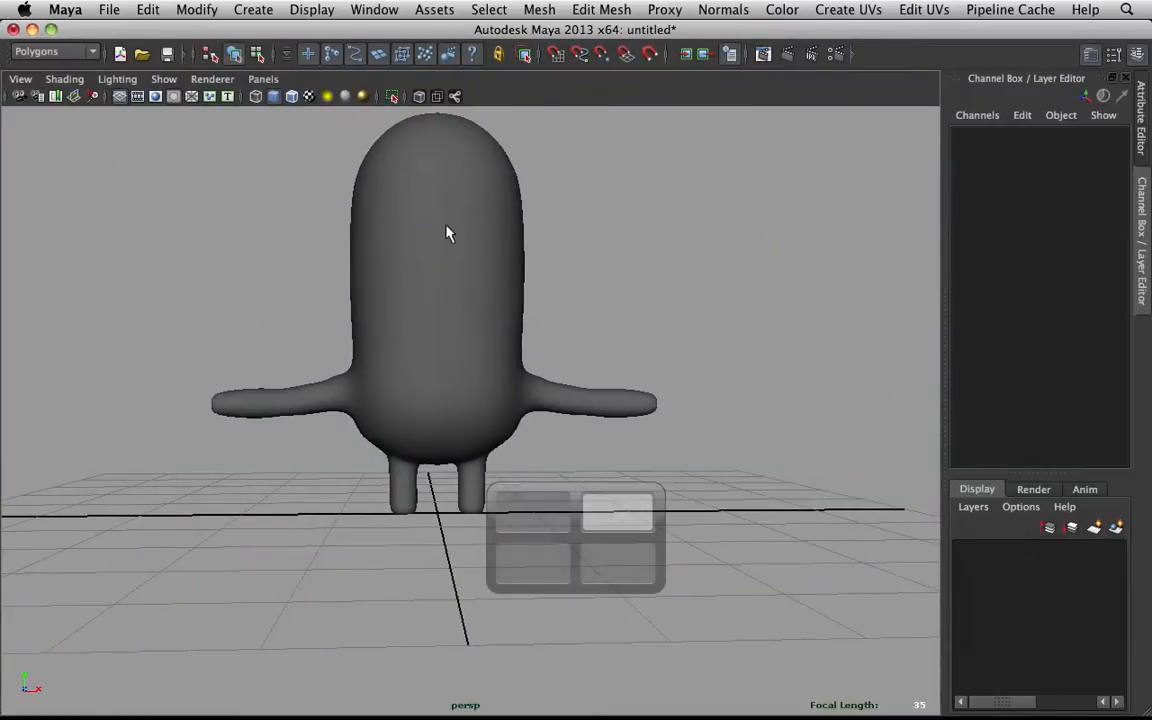
- Combine the two mirrored body halves into a single mesh
{"action": "mouse_move", "coordinate": [633, 413]}
{"action": "left_mouse_down", "text": "alt"}
{"action": "mouse_move", "coordinate": [579, 406]}
{"action": "mouse_move", "coordinate": [676, 419]}
{"action": "mouse_move", "coordinate": [571, 425]}
{"action": "mouse_move", "coordinate": [599, 363]}
{"action": "mouse_move", "coordinate": [661, 417]}
{"action": "mouse_move", "coordinate": [633, 409]}
{"action": "left_mouse_up", "text": "alt"}
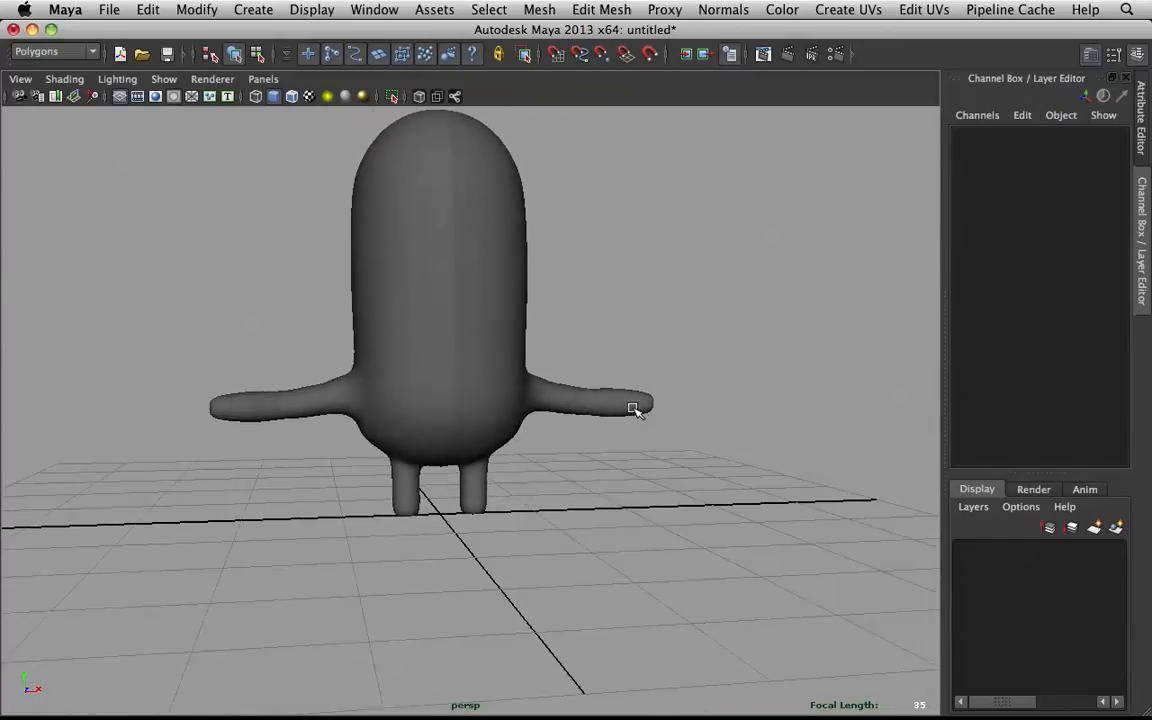
{"action": "left_click", "coordinate": [512, 352]}
{"action": "left_click_drag", "start_coordinate": [512, 352], "coordinate": [496, 249], "text": "alt"}
{"action": "right_click_drag", "start_coordinate": [496, 249], "coordinate": [475, 500], "text": "shift"}
{"action": "scroll", "coordinate": [495, 328], "scroll_direction": "down", "scroll_amount": 3}
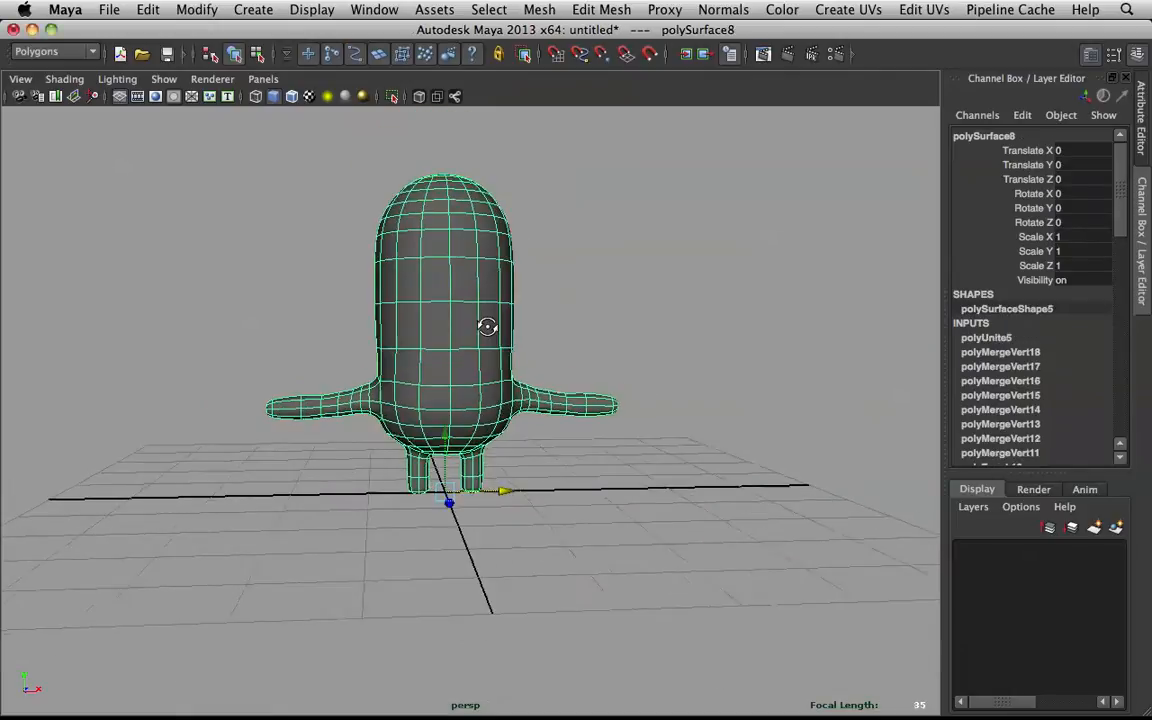
- Select the vertices along the combined body's centre line and merge them to close the seam
{"action": "right_click_drag", "start_coordinate": [430, 222], "coordinate": [415, 225]}
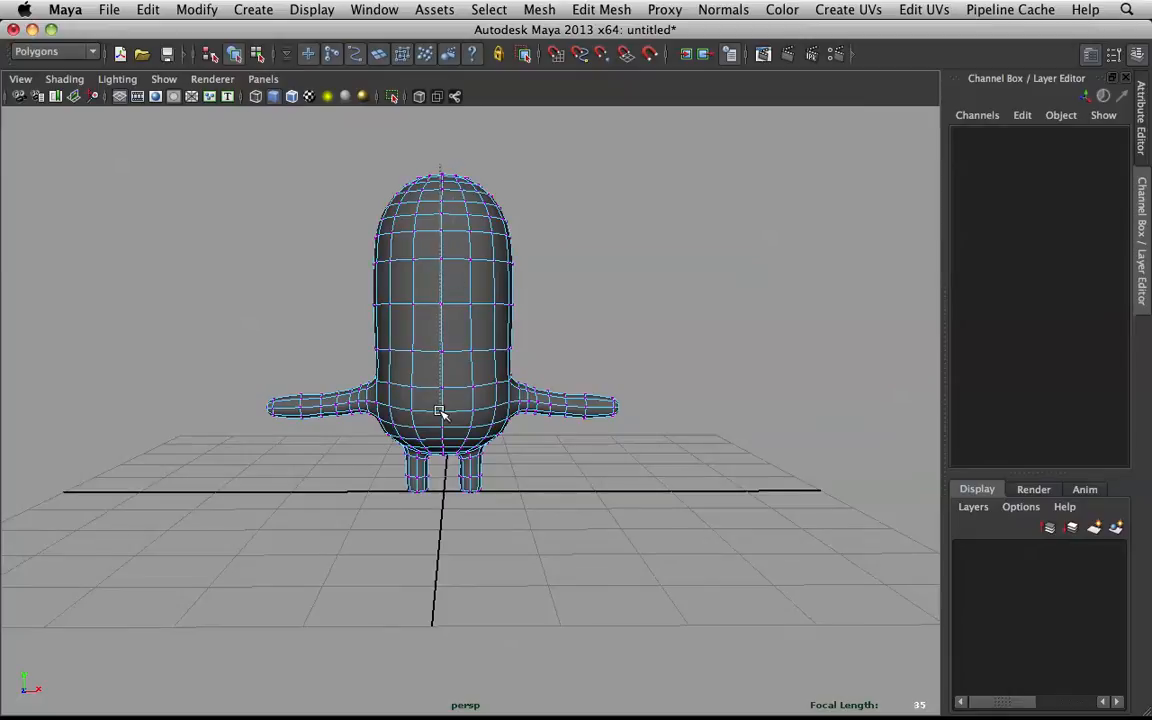
{"action": "left_click_drag", "start_coordinate": [444, 473], "coordinate": [444, 473]}
{"action": "left_click_drag", "start_coordinate": [345, 314], "coordinate": [692, 309], "text": "alt"}
{"action": "right_click_drag", "start_coordinate": [515, 313], "coordinate": [492, 202], "text": "shift"}
{"action": "left_click_drag", "start_coordinate": [445, 256], "coordinate": [481, 311], "text": "alt"}
- Examine the combined mesh in wireframe display and return to shaded display
{"action": "left_click", "coordinate": [766, 260]}
{"action": "right_click_drag", "start_coordinate": [437, 247], "coordinate": [478, 226]}
{"action": "key", "text": "4"}
{"action": "left_click", "coordinate": [590, 289]}
{"action": "left_click", "coordinate": [433, 277]}
{"action": "left_click", "coordinate": [663, 296]}
{"action": "left_click_drag", "start_coordinate": [419, 288], "coordinate": [442, 273], "text": "alt"}
{"action": "right_click_drag", "start_coordinate": [442, 273], "coordinate": [380, 275]}
{"action": "left_click", "coordinate": [442, 285]}
{"action": "left_click_drag", "start_coordinate": [442, 285], "coordinate": [419, 285], "text": "alt"}
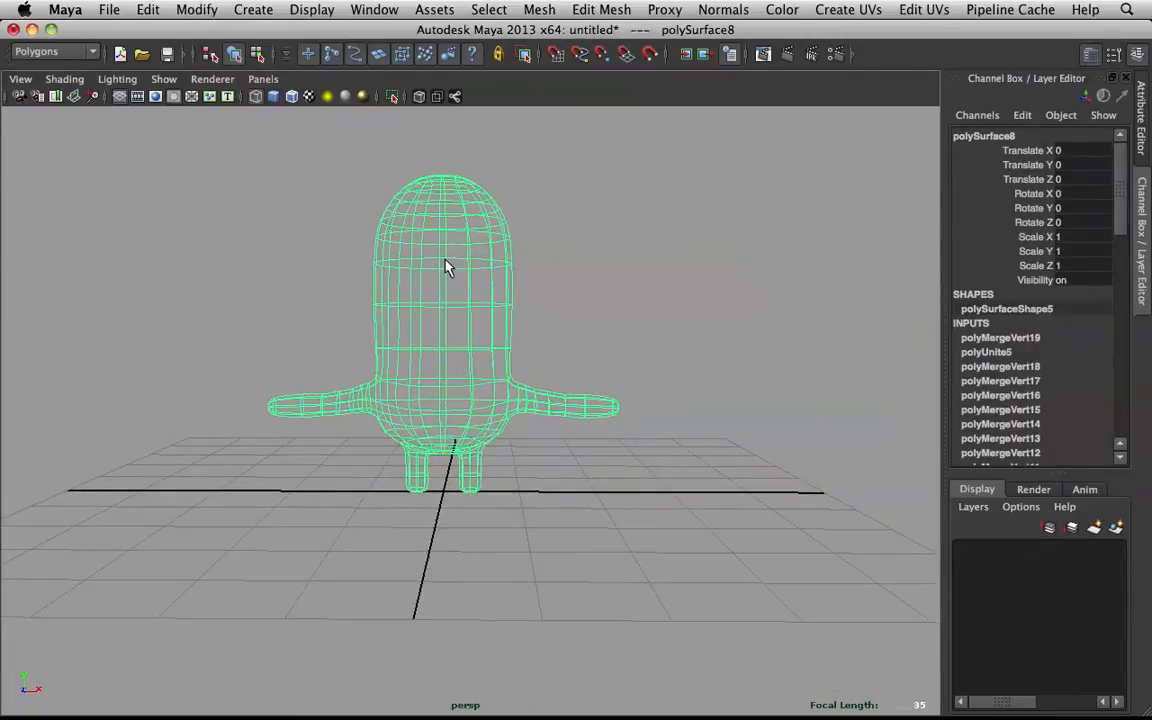
{"action": "key", "text": "5"}
- Switch to the front view, frame the whole character and select the vertices at the base of its centre line
{"action": "right_click_drag", "start_coordinate": [468, 209], "coordinate": [452, 242]}
{"action": "key", "text": "space"}
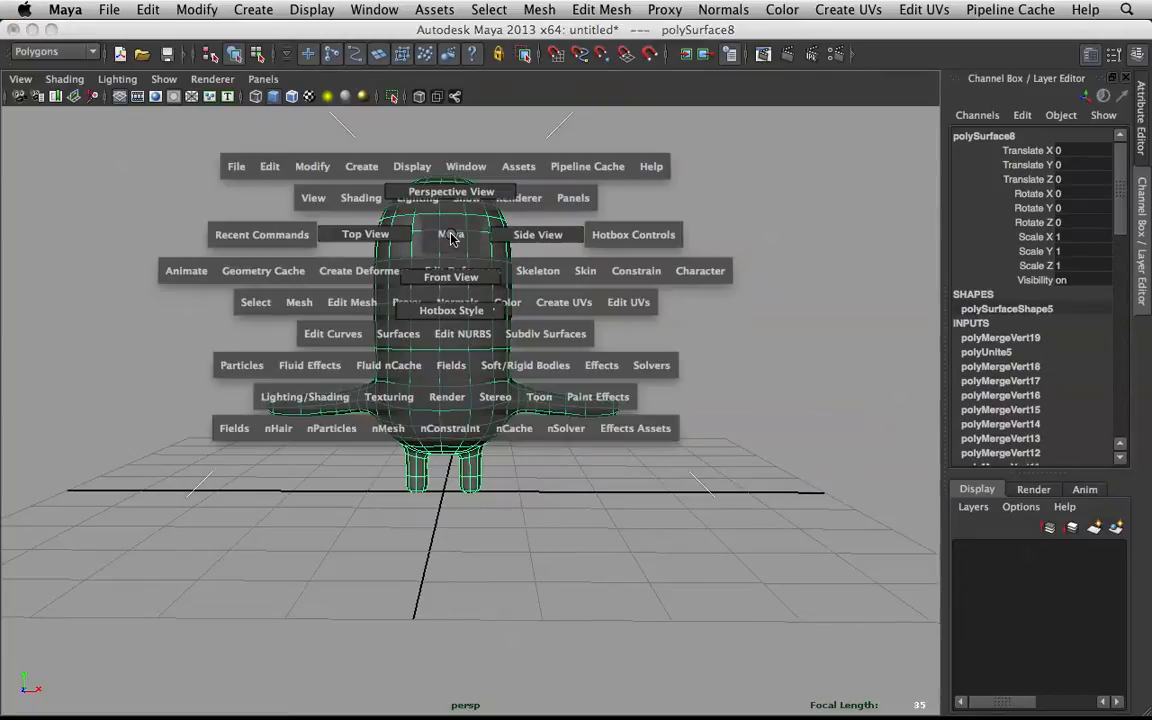
{"action": "left_click_drag", "start_coordinate": [451, 237], "coordinate": [457, 264]}
{"action": "scroll", "coordinate": [483, 253], "scroll_direction": "down", "scroll_amount": 5}
{"action": "middle_click_drag", "start_coordinate": [587, 240], "coordinate": [531, 392], "text": "alt"}
{"action": "scroll", "coordinate": [531, 397], "scroll_direction": "down", "scroll_amount": 3}
{"action": "right_click_drag", "start_coordinate": [480, 233], "coordinate": [417, 228]}
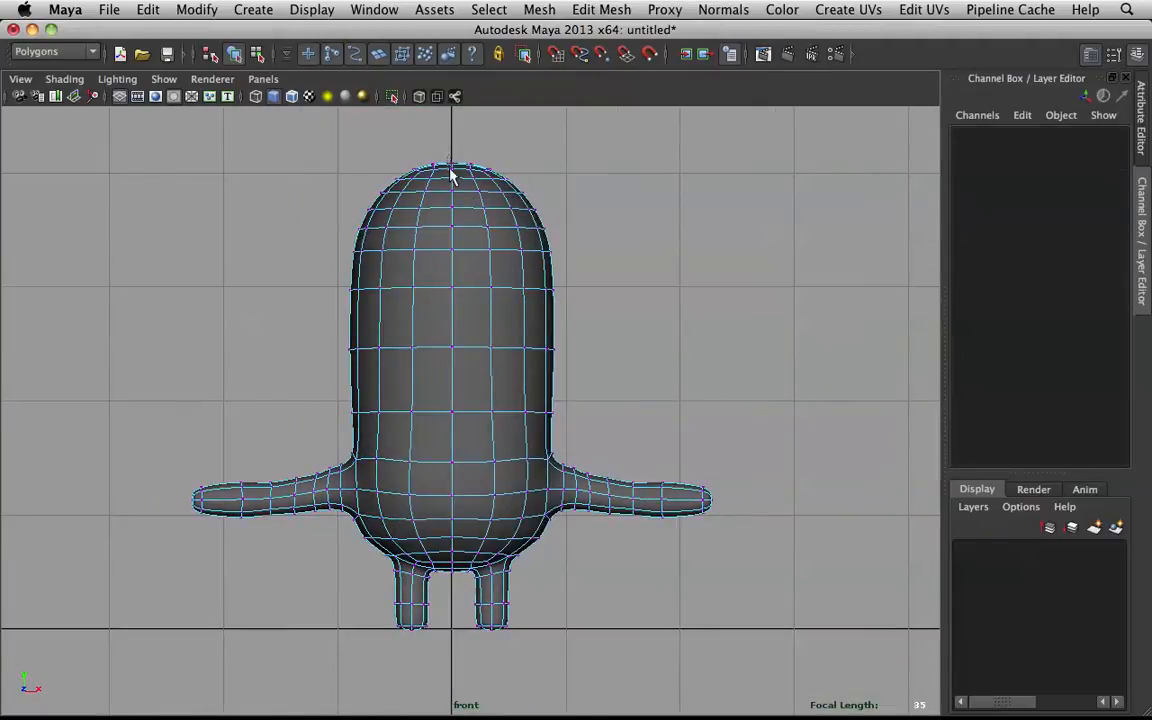
{"action": "left_click_drag", "start_coordinate": [458, 560], "coordinate": [458, 577]}
{"action": "right_click_drag", "start_coordinate": [473, 346], "coordinate": [525, 324]}
- Delete all faces on the negative X half of the character and switch to vertex selection
{"action": "right_click_drag", "start_coordinate": [432, 194], "coordinate": [414, 239]}
{"action": "left_click_drag", "start_coordinate": [182, 118], "coordinate": [442, 662]}
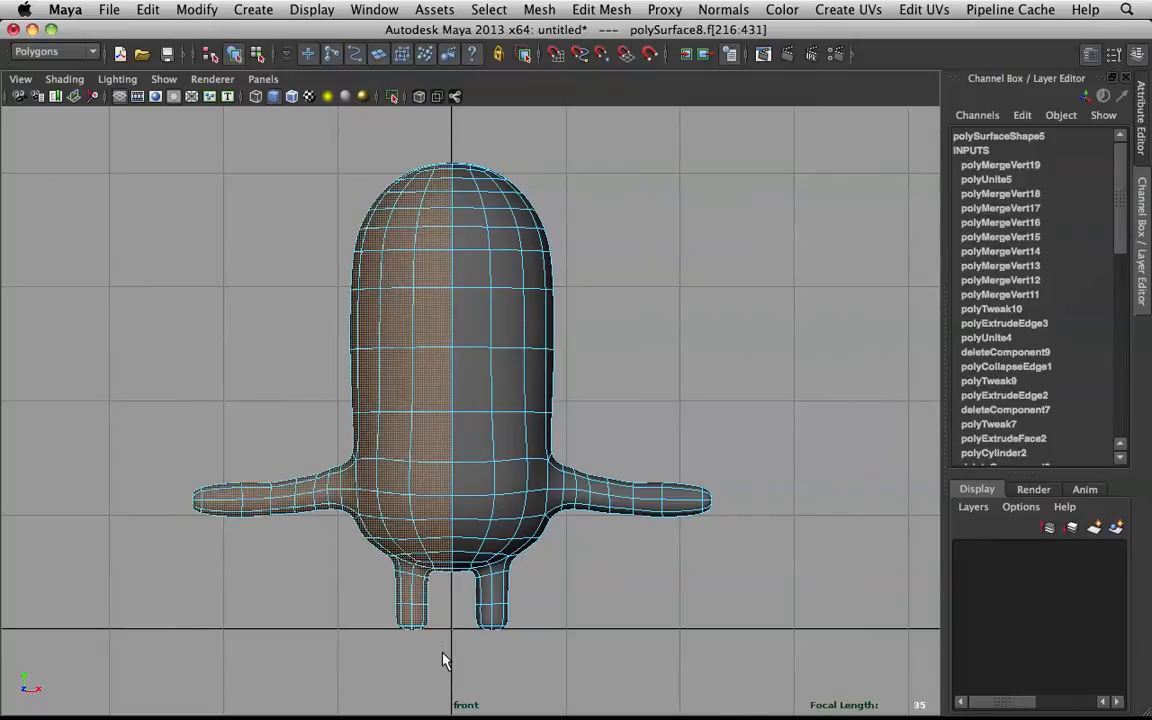
{"action": "key", "text": "Delete"}
{"action": "right_click_drag", "start_coordinate": [480, 205], "coordinate": [441, 166]}
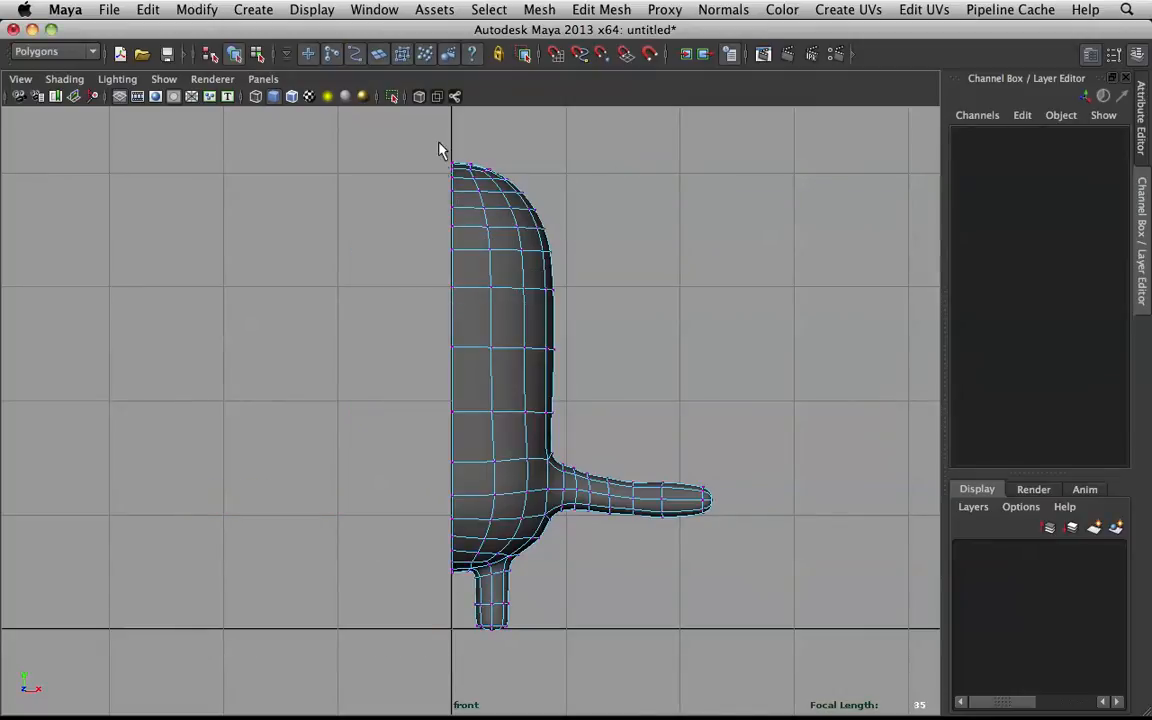
- Move several groups of vertices on the half body's centre line sideways off the vertical axis
{"action": "left_click_drag", "start_coordinate": [471, 306], "coordinate": [460, 320]}
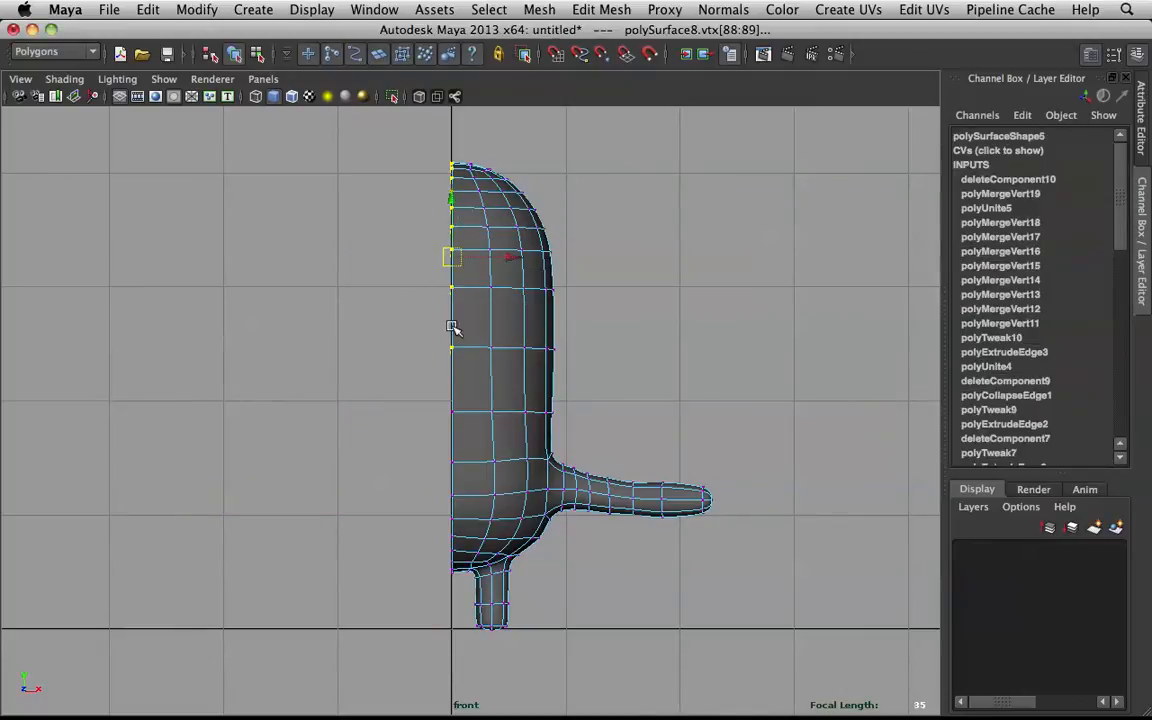
{"action": "left_click_drag", "start_coordinate": [511, 259], "coordinate": [521, 259]}
{"action": "left_click_drag", "start_coordinate": [452, 418], "coordinate": [440, 418]}
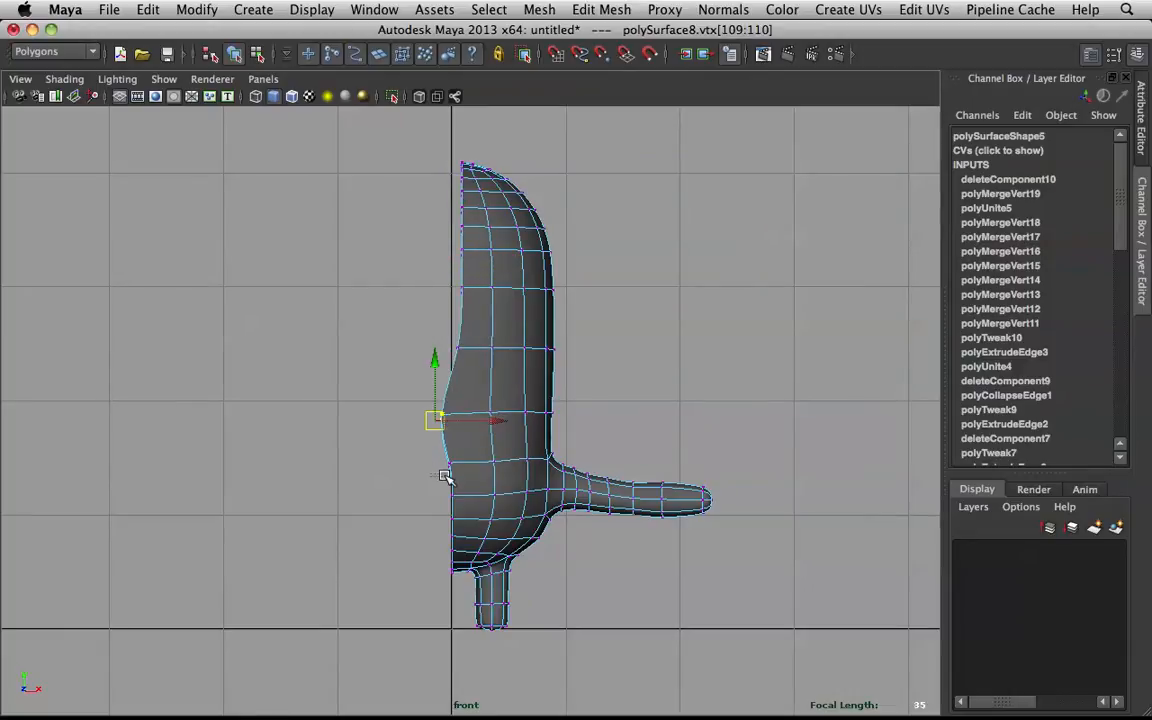
{"action": "left_click_drag", "start_coordinate": [458, 504], "coordinate": [440, 499]}
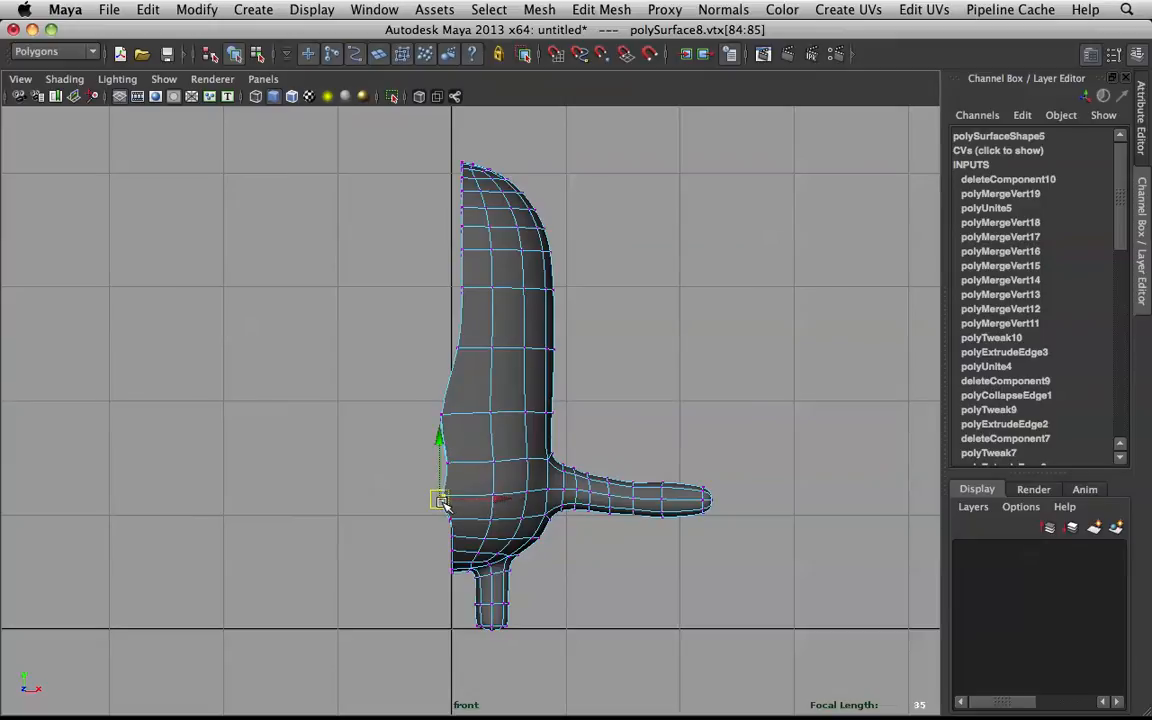
{"action": "left_click", "coordinate": [349, 449]}
- Select all vertices along the half body's centre line and grid-snap them in X into one straight column on the vertical axis
{"action": "right_click_drag", "start_coordinate": [502, 290], "coordinate": [474, 259]}
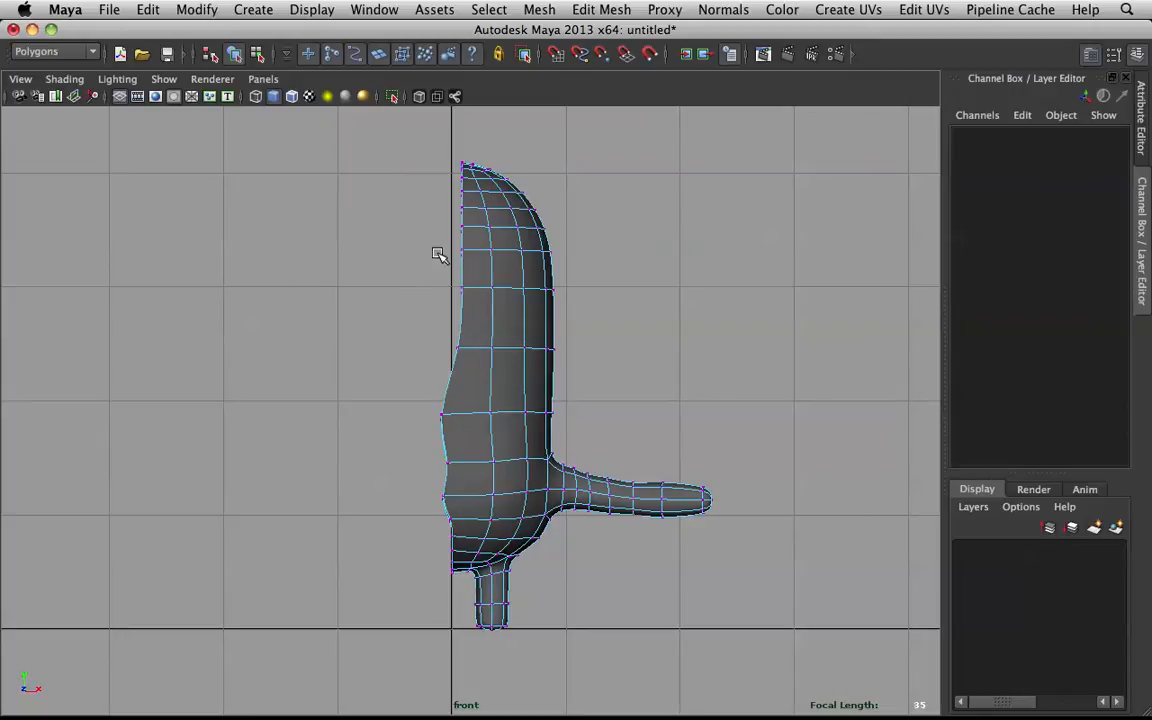
{"action": "left_click_drag", "start_coordinate": [413, 135], "coordinate": [465, 604]}
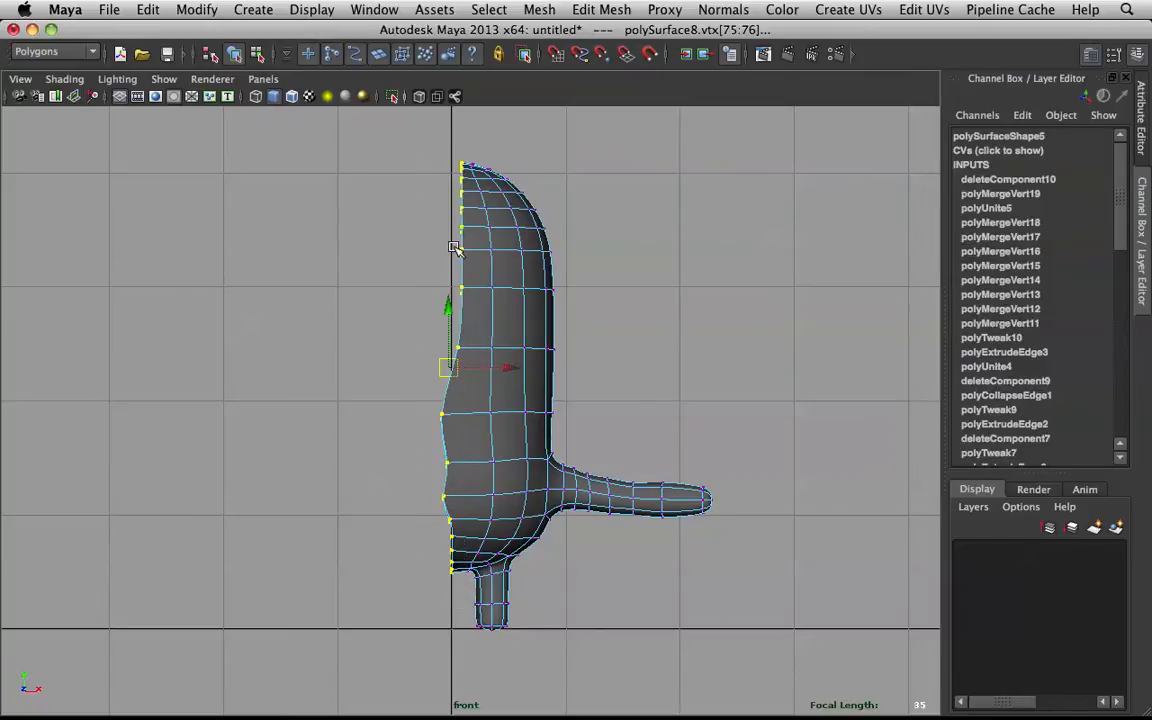
{"action": "left_click_drag", "start_coordinate": [517, 357], "coordinate": [524, 292]}
{"action": "left_click_drag", "start_coordinate": [527, 369], "coordinate": [429, 357]}
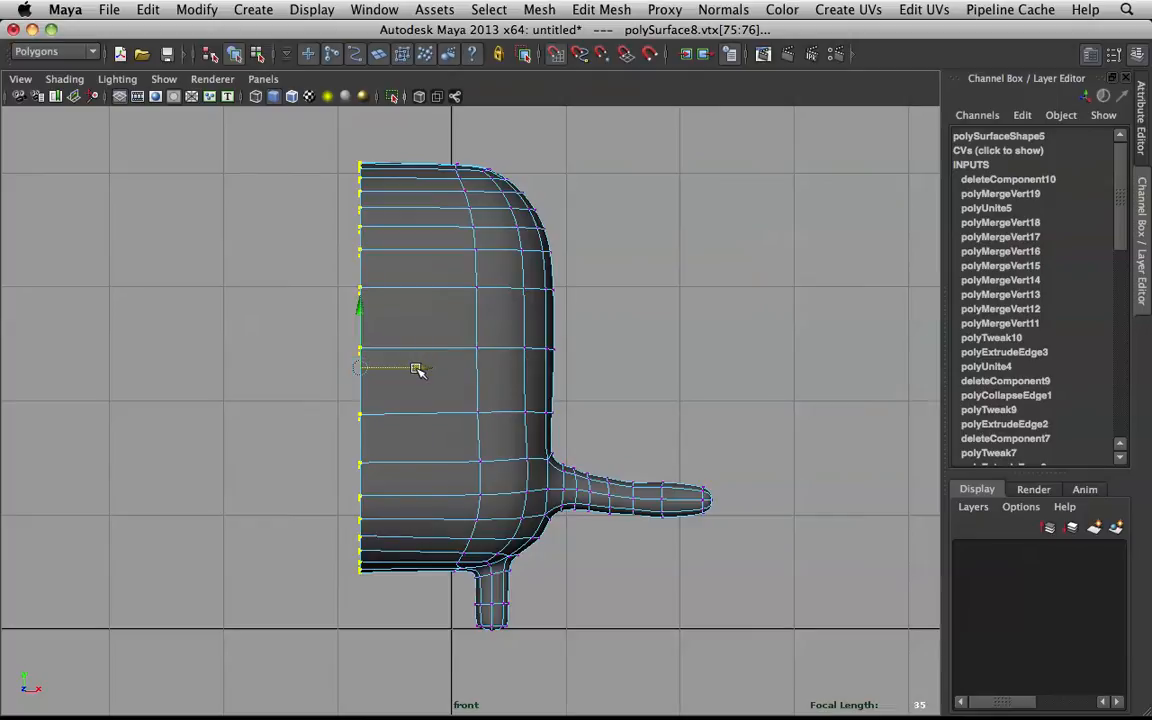
{"action": "key", "text": "x"}
{"action": "left_click_drag", "start_coordinate": [422, 370], "coordinate": [427, 368]}
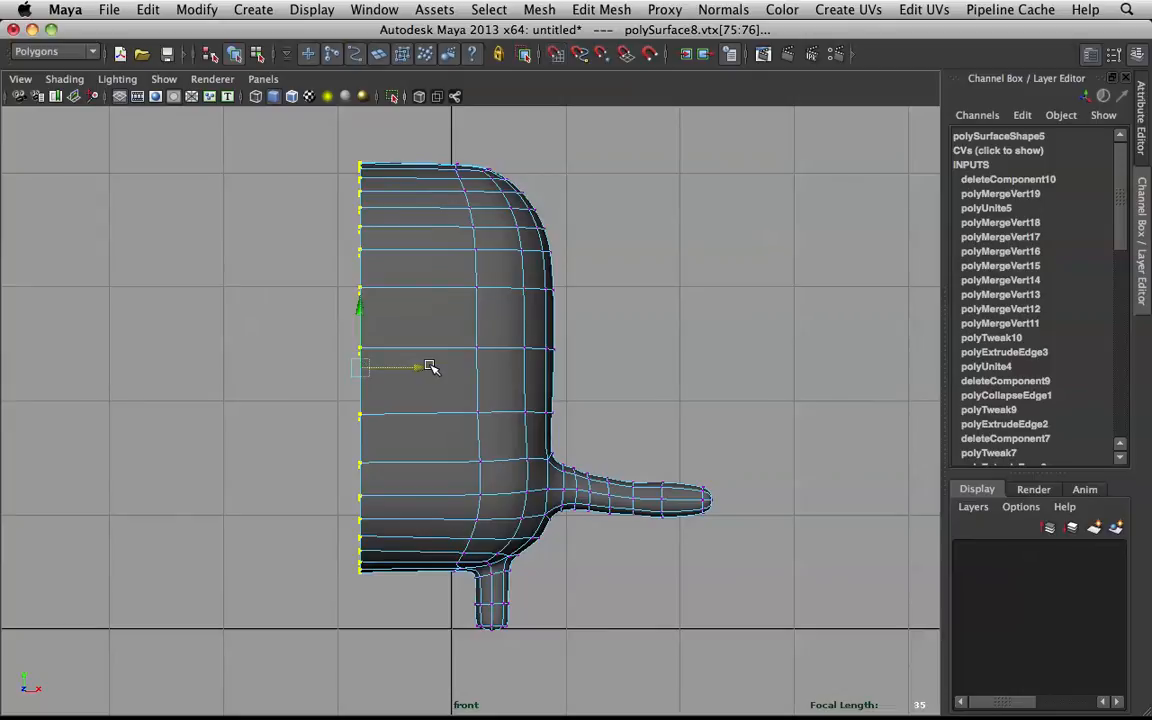
{"action": "left_click_drag", "start_coordinate": [427, 367], "coordinate": [396, 364]}
- Duplicate the half body with Scale X -1 and combine the two halves into one mesh
{"action": "right_click_drag", "start_coordinate": [518, 270], "coordinate": [550, 249]}
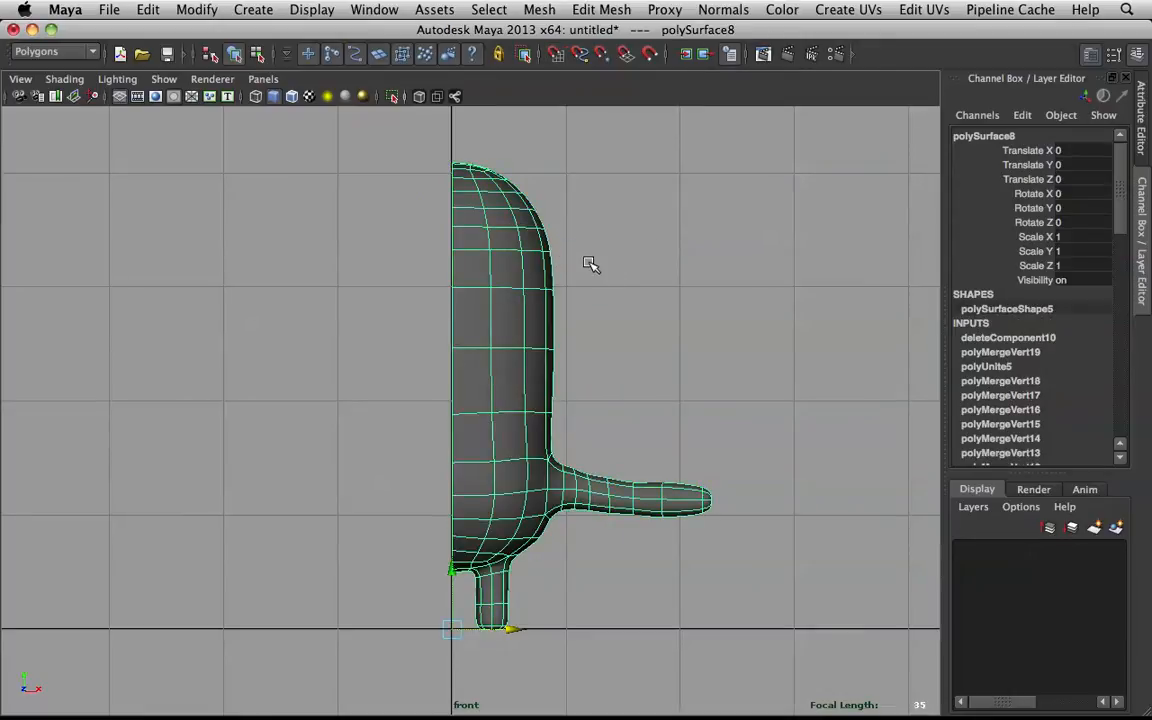
{"action": "key", "text": "super+shift+d"}
{"action": "left_click", "coordinate": [481, 290]}
{"action": "left_click", "coordinate": [395, 296], "text": "shift"}
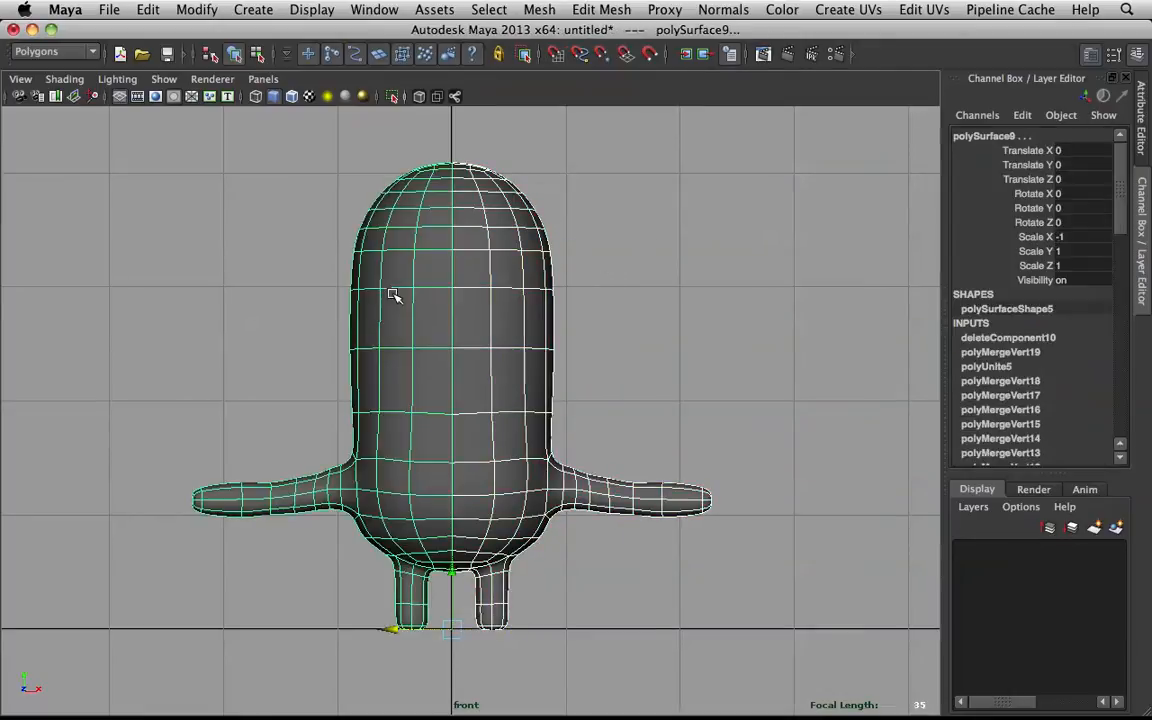
{"action": "right_click_drag", "start_coordinate": [481, 271], "coordinate": [476, 519], "text": "shift"}
- Merge the vertices along the combined body's centre line and return to object selection
{"action": "right_click_drag", "start_coordinate": [452, 303], "coordinate": [437, 301]}
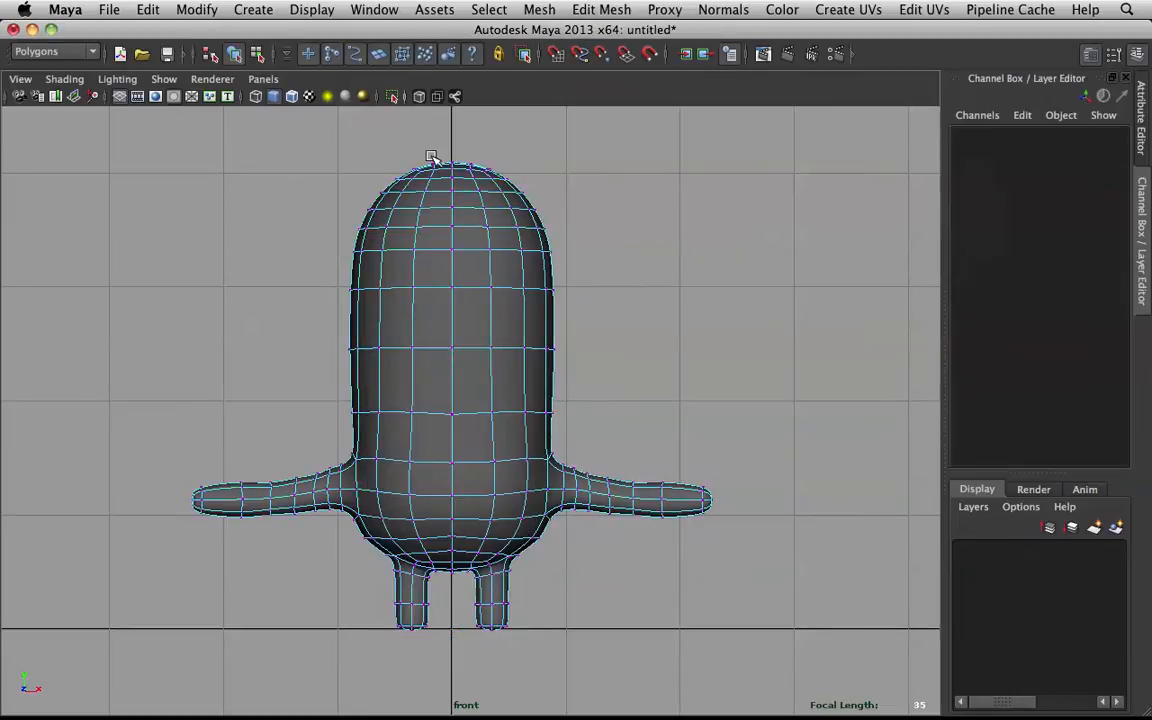
{"action": "left_click_drag", "start_coordinate": [464, 433], "coordinate": [465, 602]}
{"action": "right_click_drag", "start_coordinate": [465, 537], "coordinate": [545, 305], "text": "shift"}
{"action": "key", "text": "ctrl+z"}
{"action": "left_click", "coordinate": [610, 277]}
{"action": "right_click_drag", "start_coordinate": [432, 404], "coordinate": [590, 340]}
- Examine the mirrored body's lower torso, arms and legs in the perspective view
{"action": "key", "text": "space"}
{"action": "left_click_drag", "start_coordinate": [538, 272], "coordinate": [520, 148]}
{"action": "scroll", "coordinate": [520, 148], "scroll_direction": "up", "scroll_amount": 5}
{"action": "middle_click_drag", "start_coordinate": [520, 152], "coordinate": [509, 691], "text": "alt"}
{"action": "left_click_drag", "start_coordinate": [393, 422], "coordinate": [458, 380], "text": "alt"}
{"action": "right_click_drag", "start_coordinate": [458, 379], "coordinate": [430, 348]}
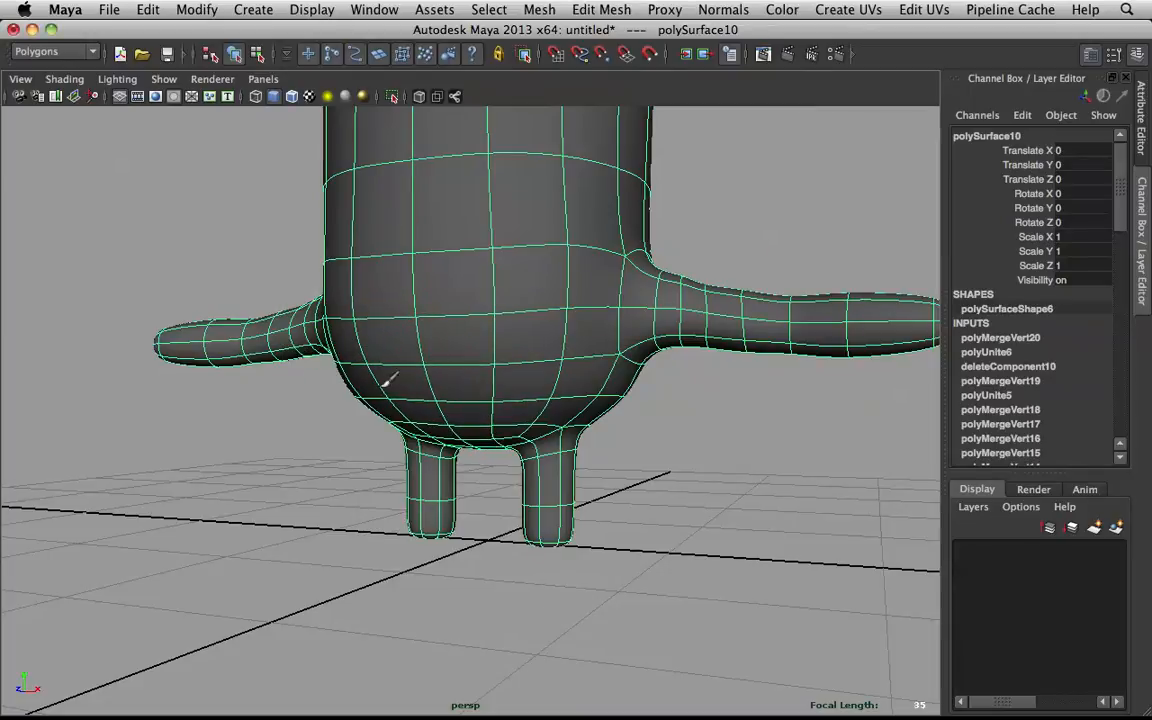
{"action": "mouse_move", "coordinate": [425, 337]}
{"action": "left_mouse_down", "text": "alt"}
{"action": "mouse_move", "coordinate": [488, 320]}
{"action": "mouse_move", "coordinate": [424, 366]}
{"action": "mouse_move", "coordinate": [409, 303]}
{"action": "mouse_move", "coordinate": [428, 312]}
{"action": "left_mouse_up", "text": "alt"}
{"action": "key", "text": "q"}
{"action": "left_click", "coordinate": [664, 368]}
{"action": "scroll", "coordinate": [560, 402], "scroll_direction": "down", "scroll_amount": 2}
{"action": "left_click_drag", "start_coordinate": [508, 388], "coordinate": [501, 393], "text": "alt"}
{"action": "left_click", "coordinate": [501, 393]}
{"action": "scroll", "coordinate": [503, 392], "scroll_direction": "down", "scroll_amount": 3}
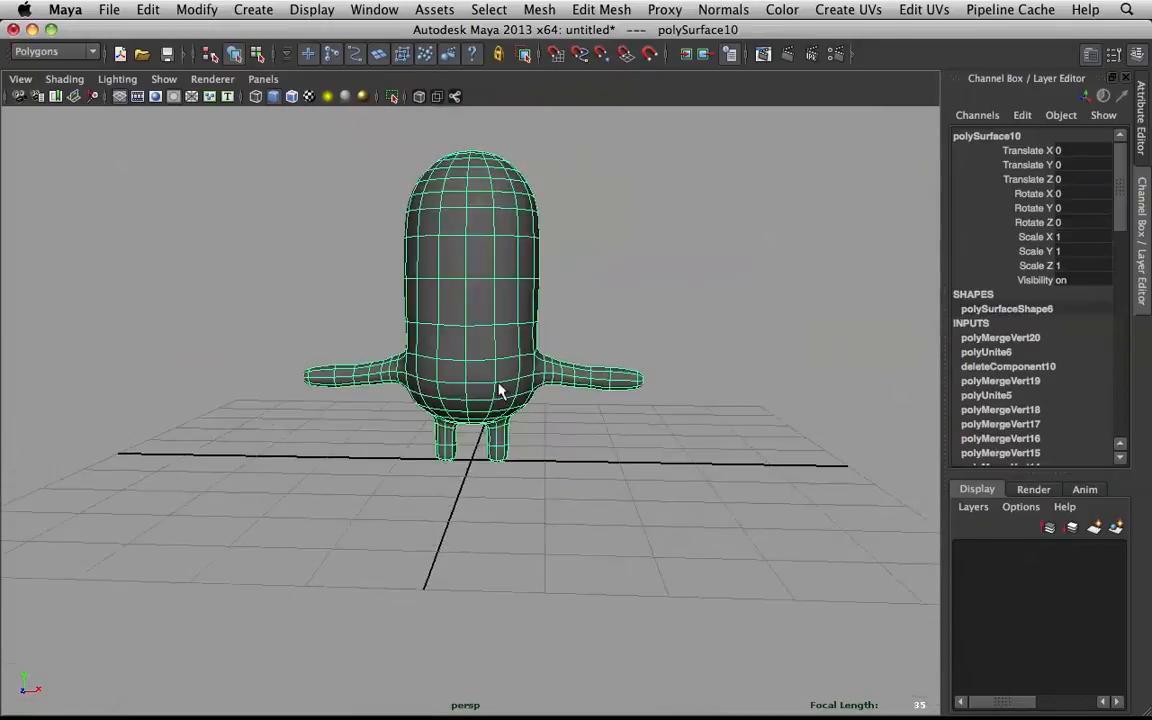
- Delete all faces on the negative X half of the mirrored body
{"action": "right_click", "coordinate": [542, 243]}
{"action": "left_click", "coordinate": [543, 288]}
{"action": "scroll", "coordinate": [540, 283], "scroll_direction": "down", "scroll_amount": 3}
{"action": "left_click_drag", "start_coordinate": [280, 192], "coordinate": [466, 462]}
{"action": "key", "text": "Delete"}
- Mirror the remaining half body again as a duplicate with Scale X -1 and combine both halves
{"action": "right_click_drag", "start_coordinate": [494, 381], "coordinate": [581, 314]}
{"action": "left_click", "coordinate": [494, 353]}
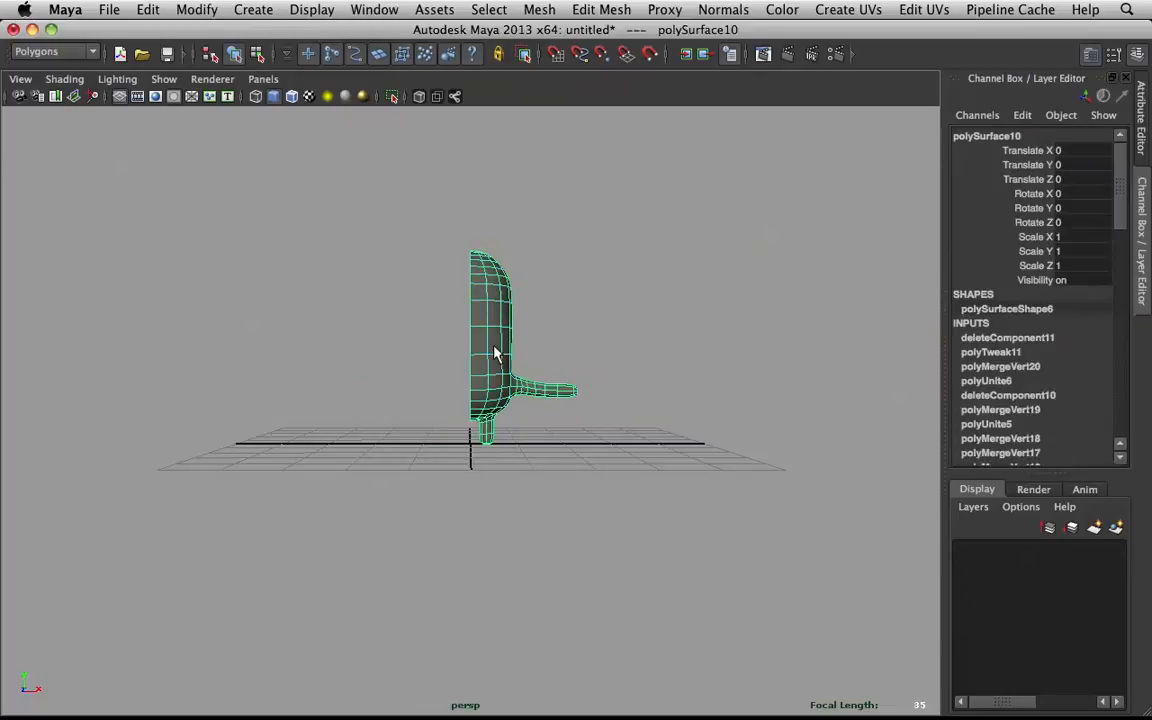
{"action": "key", "text": "ctrl+shift+d"}
{"action": "left_click_drag", "start_coordinate": [405, 287], "coordinate": [410, 295]}
{"action": "right_click", "coordinate": [429, 304], "text": "shift"}
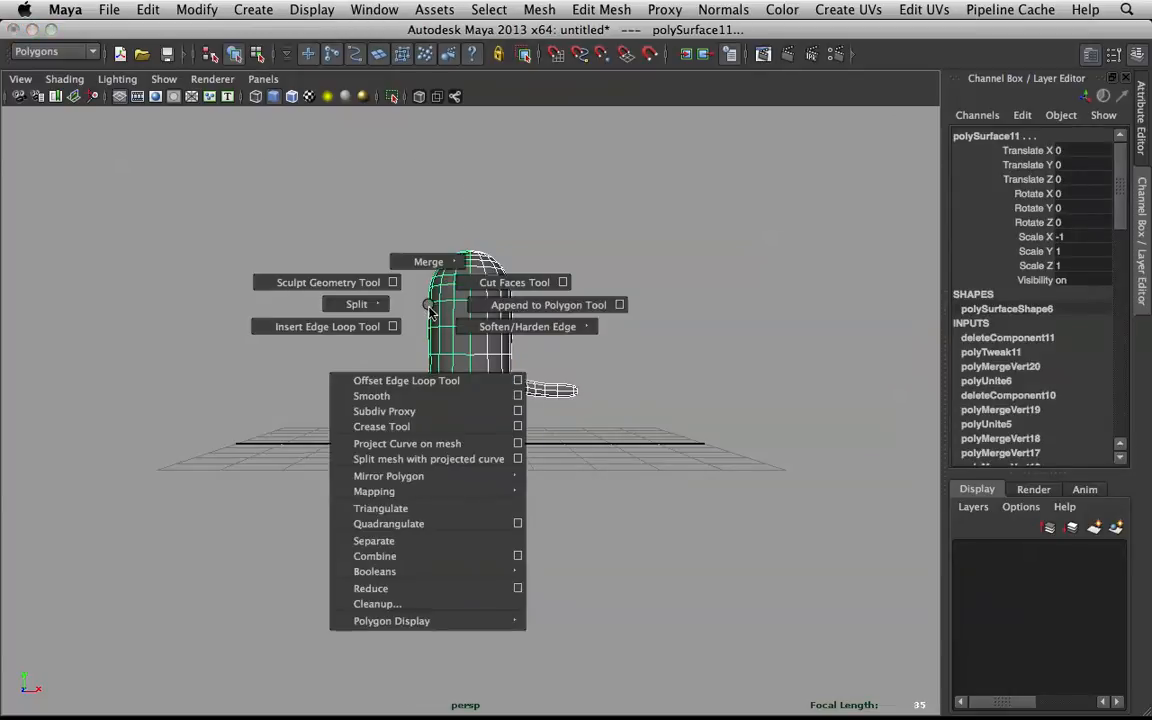
{"action": "left_click", "coordinate": [375, 556]}
- Select the centre-line vertices of the newly combined body and merge them to close the seam
{"action": "right_click_drag", "start_coordinate": [470, 318], "coordinate": [402, 327]}
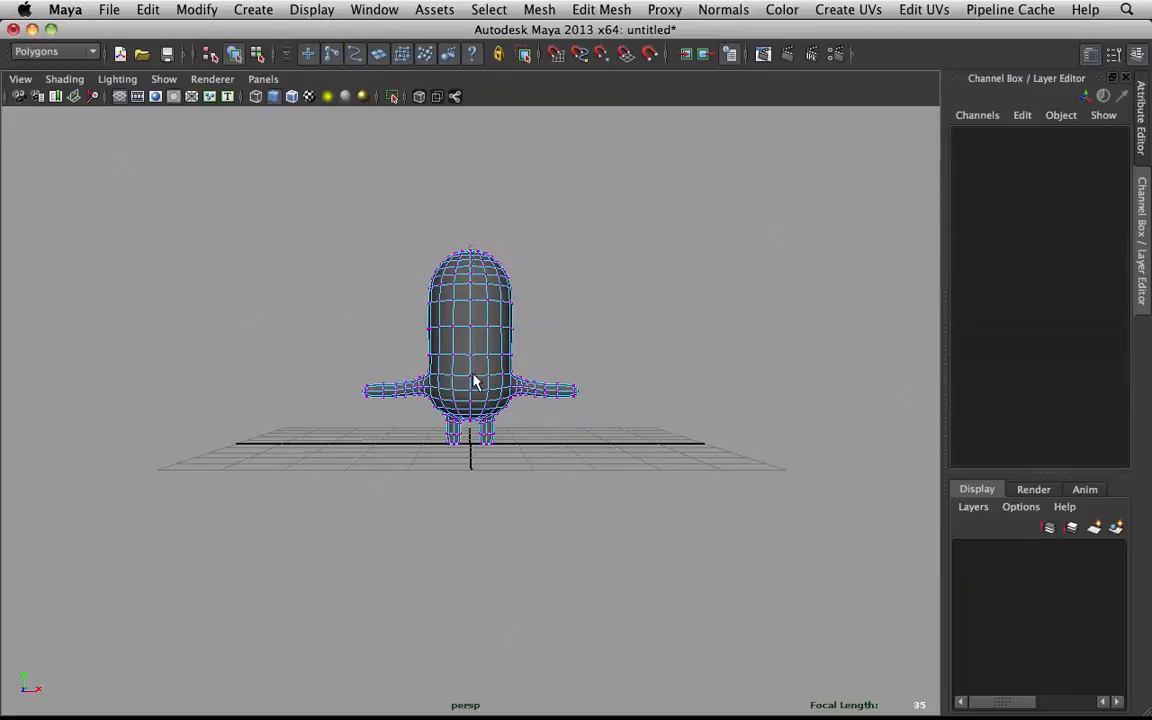
{"action": "left_click_drag", "start_coordinate": [471, 434], "coordinate": [472, 426]}
{"action": "right_click_drag", "start_coordinate": [472, 420], "coordinate": [519, 277], "text": "shift"}
{"action": "left_click", "coordinate": [525, 323]}
{"action": "left_click", "coordinate": [478, 303]}
{"action": "left_click", "coordinate": [610, 303]}
- Examine the smooth-shaded character from several angles, checking the centre seam, arms and legs
{"action": "scroll", "coordinate": [610, 303], "scroll_direction": "up", "scroll_amount": 8}
{"action": "left_click_drag", "start_coordinate": [610, 303], "coordinate": [345, 302], "text": "alt"}
{"action": "scroll", "coordinate": [401, 300], "scroll_direction": "down", "scroll_amount": 2}
{"action": "middle_click_drag", "start_coordinate": [566, 252], "coordinate": [586, 317], "text": "alt"}
{"action": "left_click_drag", "start_coordinate": [343, 361], "coordinate": [879, 378], "text": "alt"}
{"action": "scroll", "coordinate": [702, 275], "scroll_direction": "up", "scroll_amount": 3}
{"action": "left_click_drag", "start_coordinate": [702, 275], "coordinate": [681, 373], "text": "alt"}
{"action": "scroll", "coordinate": [661, 290], "scroll_direction": "up", "scroll_amount": 4}
{"action": "left_click_drag", "start_coordinate": [661, 290], "coordinate": [625, 187], "text": "alt"}
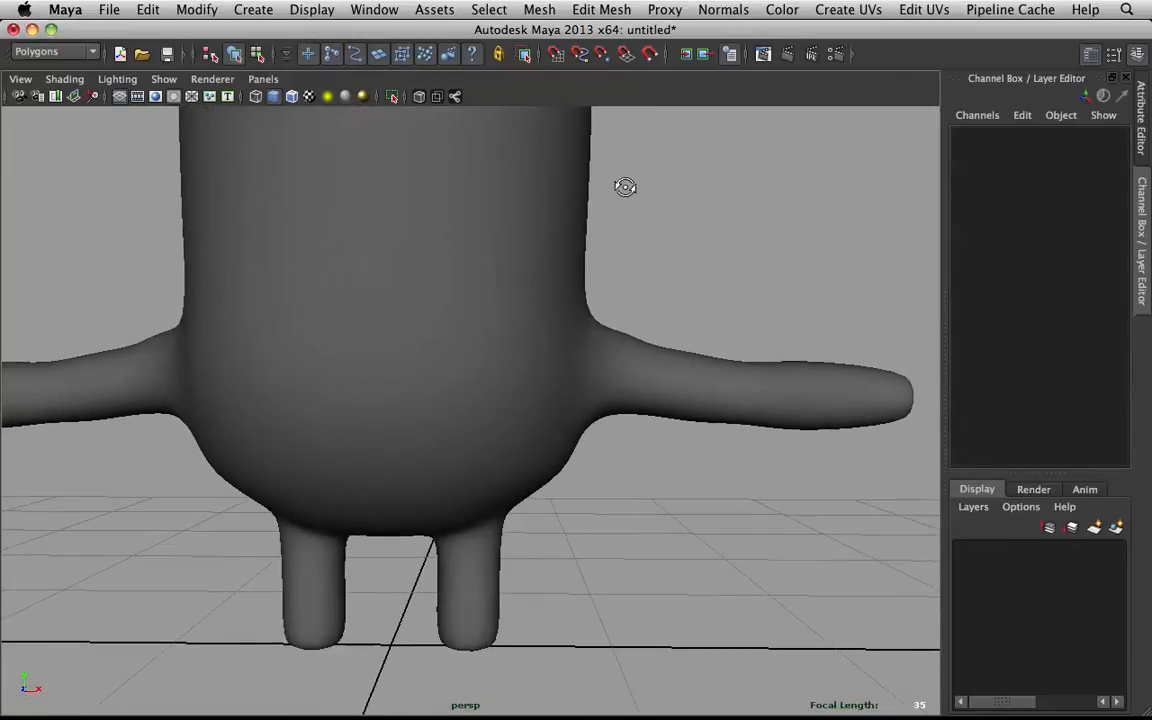
{"action": "left_click", "coordinate": [627, 382]}
{"action": "left_click_drag", "start_coordinate": [627, 382], "coordinate": [539, 357], "text": "alt"}
- Select the faces of the arm on the positive X side and clear the selection
{"action": "right_click_drag", "start_coordinate": [617, 363], "coordinate": [625, 393]}
{"action": "left_click_drag", "start_coordinate": [616, 313], "coordinate": [1075, 566]}
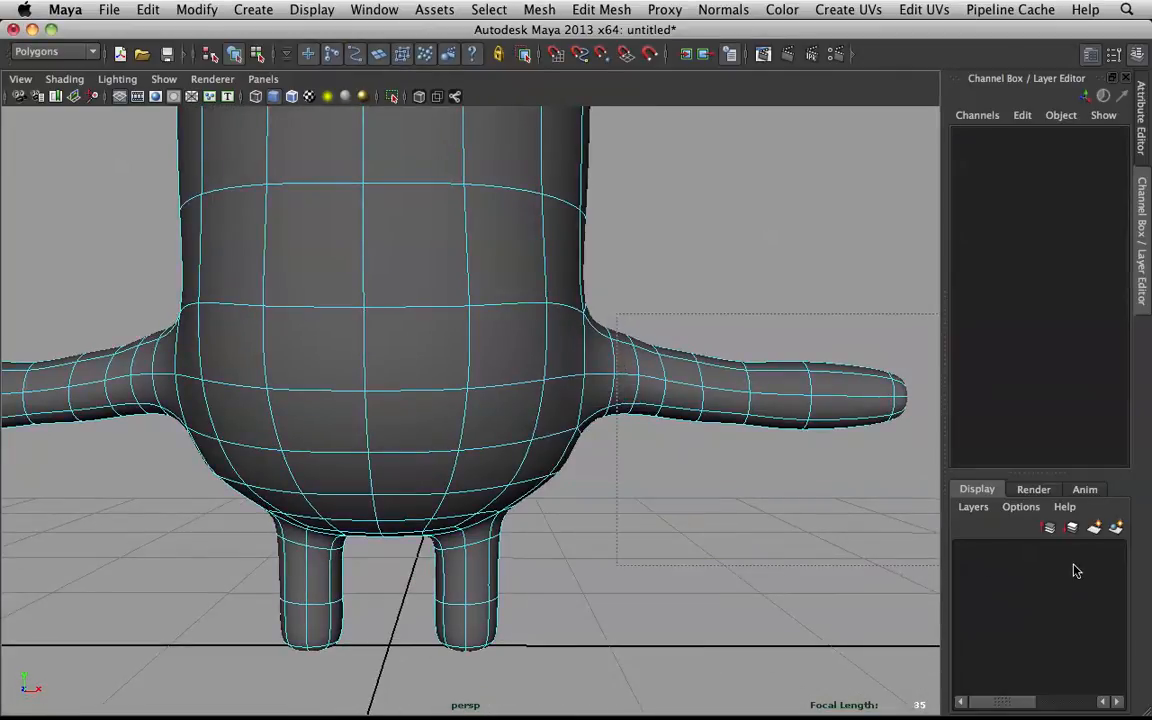
{"action": "scroll", "coordinate": [717, 340], "scroll_direction": "down", "scroll_amount": 5}
{"action": "key", "text": "w"}
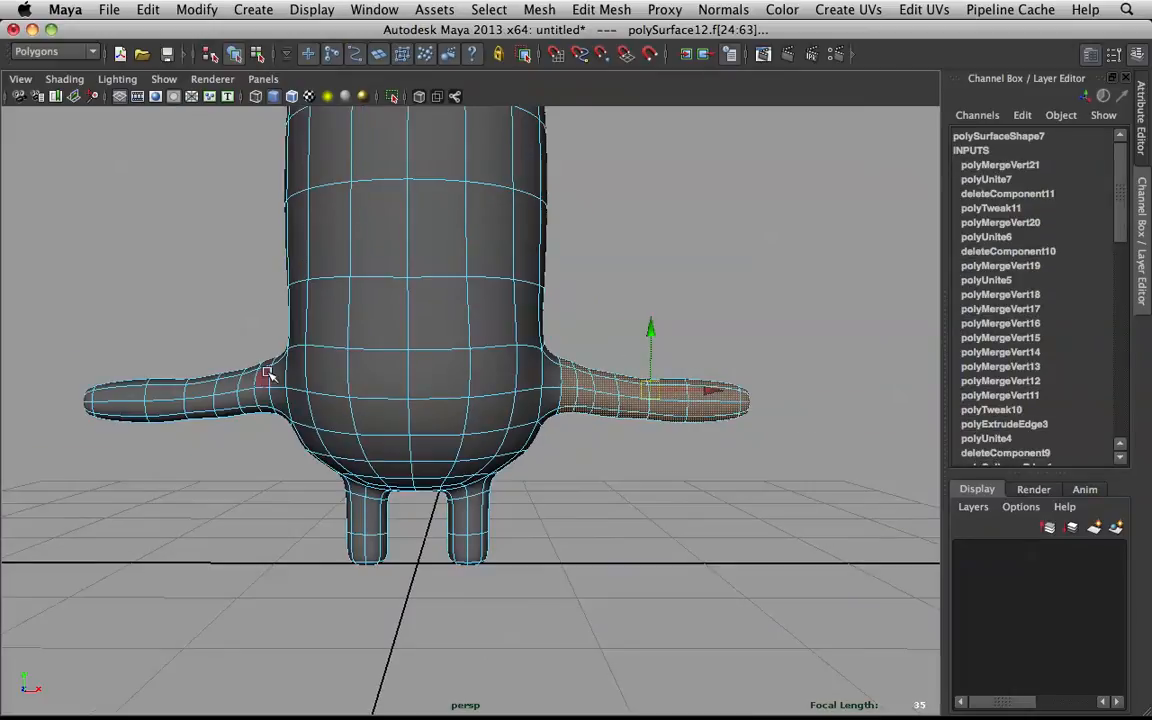
{"action": "left_click", "coordinate": [615, 301]}
- Delete the two central faces on the front of the torso above arm level
{"action": "right_click_drag", "start_coordinate": [489, 342], "coordinate": [584, 305]}
{"action": "scroll", "coordinate": [449, 292], "scroll_direction": "down", "scroll_amount": 4}
{"action": "middle_click_drag", "start_coordinate": [467, 287], "coordinate": [476, 316], "text": "alt"}
{"action": "mouse_move", "coordinate": [476, 316]}
{"action": "left_mouse_down", "text": "alt"}
{"action": "mouse_move", "coordinate": [545, 316]}
{"action": "mouse_move", "coordinate": [479, 332]}
{"action": "left_mouse_up", "text": "alt"}
{"action": "key", "text": "q"}
{"action": "scroll", "coordinate": [481, 335], "scroll_direction": "up", "scroll_amount": 6}
{"action": "middle_click_drag", "start_coordinate": [496, 286], "coordinate": [509, 326], "text": "alt"}
{"action": "right_click_drag", "start_coordinate": [454, 201], "coordinate": [447, 236]}
{"action": "left_click", "coordinate": [377, 298]}
{"action": "left_click", "coordinate": [480, 288], "text": "shift"}
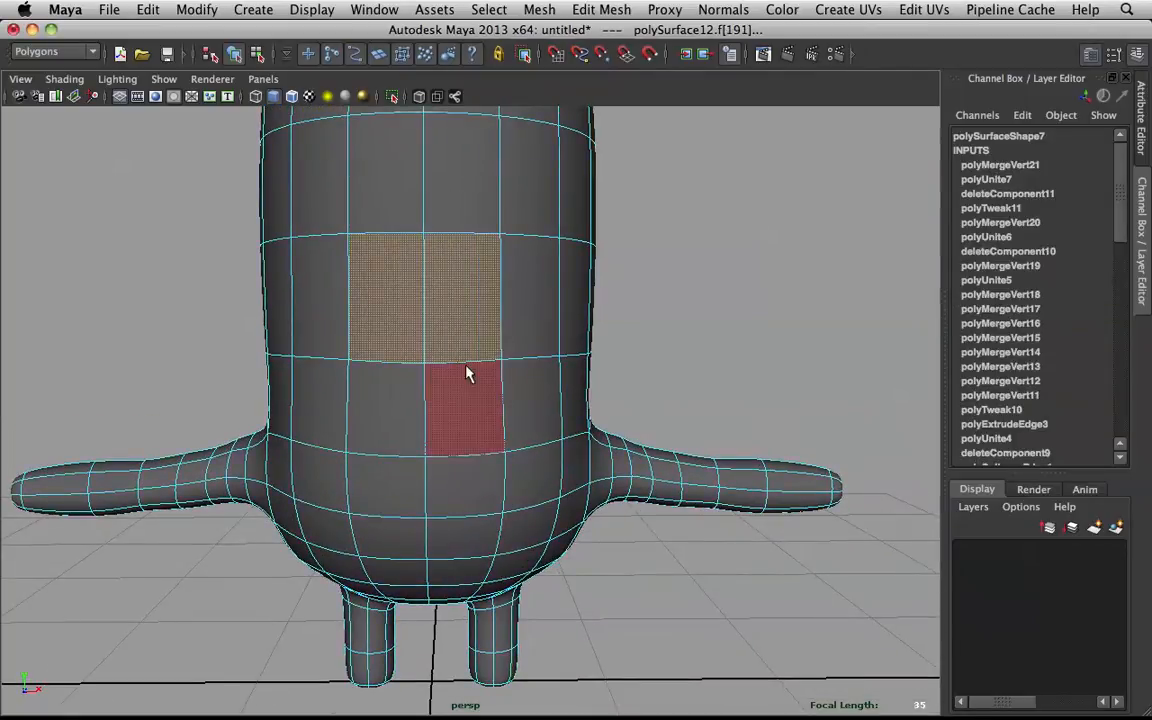
{"action": "right_click_drag", "start_coordinate": [430, 283], "coordinate": [401, 288]}
{"action": "left_click", "coordinate": [446, 287]}
{"action": "left_click", "coordinate": [391, 301], "text": "shift"}
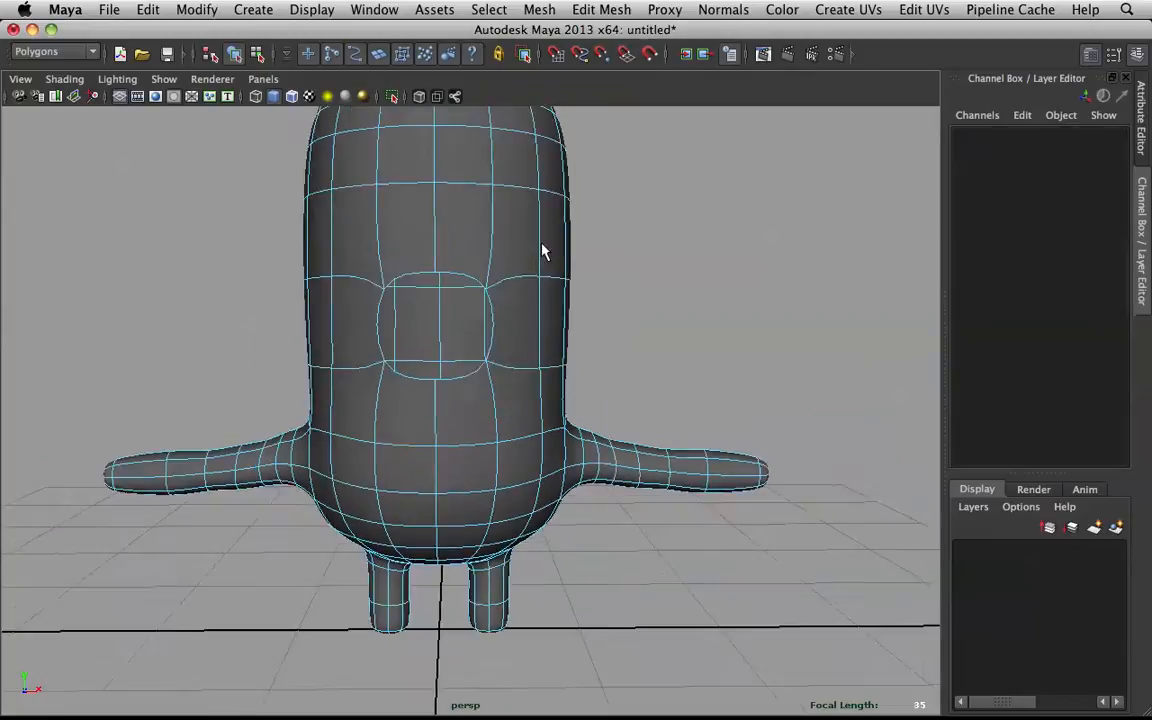
- Examine the opening in the front of the torso with the mesh in unsmoothed display
{"action": "scroll", "coordinate": [543, 246], "scroll_direction": "down", "scroll_amount": 2}
{"action": "mouse_move", "coordinate": [550, 248]}
{"action": "left_mouse_down", "text": "alt"}
{"action": "mouse_move", "coordinate": [599, 257]}
{"action": "mouse_move", "coordinate": [569, 252]}
{"action": "left_mouse_up", "text": "alt"}
{"action": "scroll", "coordinate": [576, 267], "scroll_direction": "up", "scroll_amount": 2}
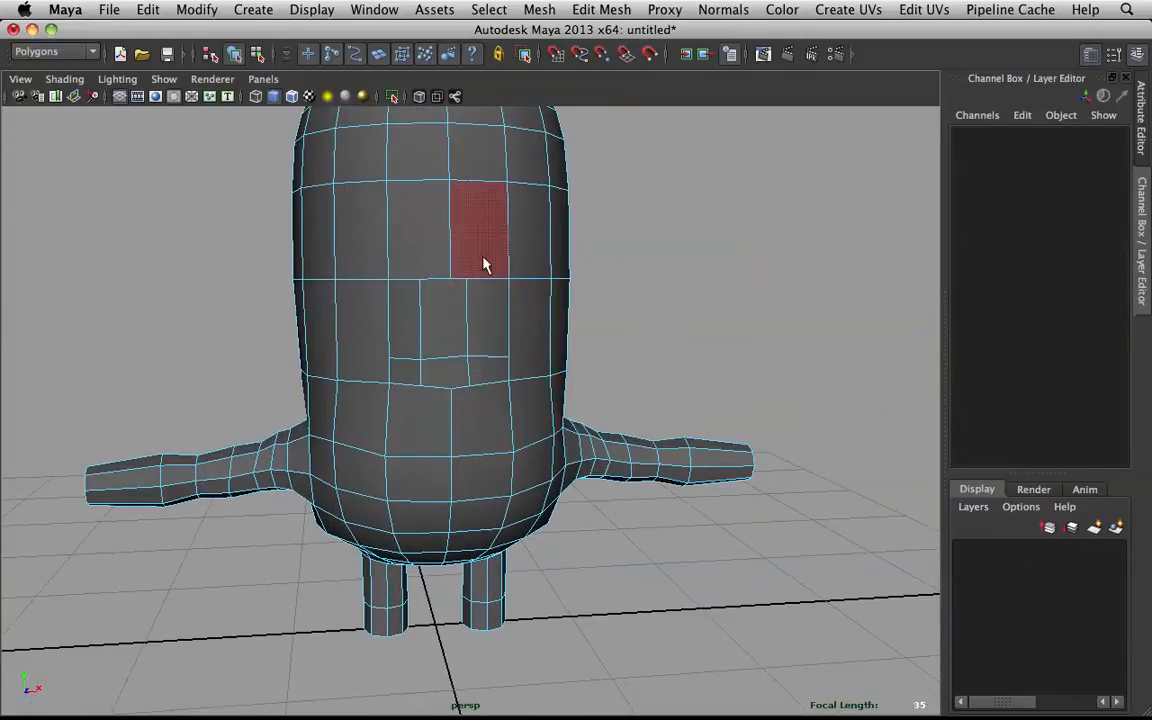
{"action": "right_click", "coordinate": [489, 243]}
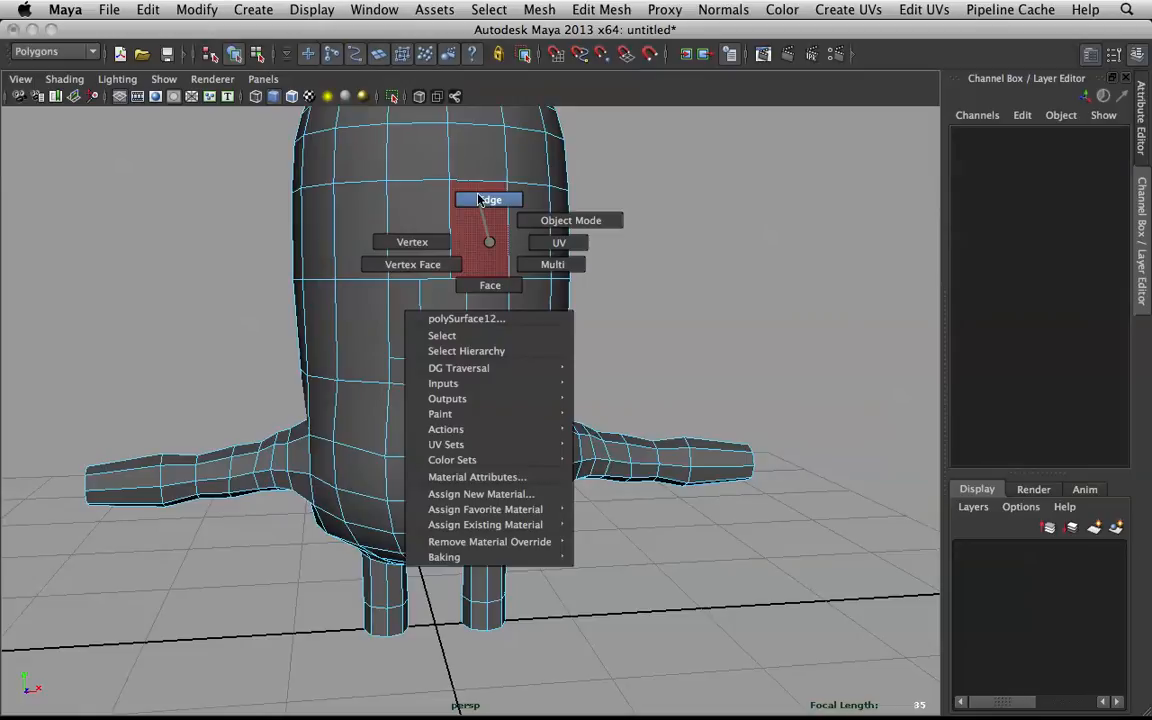
{"action": "left_click", "coordinate": [479, 200]}
{"action": "right_click", "coordinate": [438, 243]}
{"action": "left_click", "coordinate": [522, 211]}
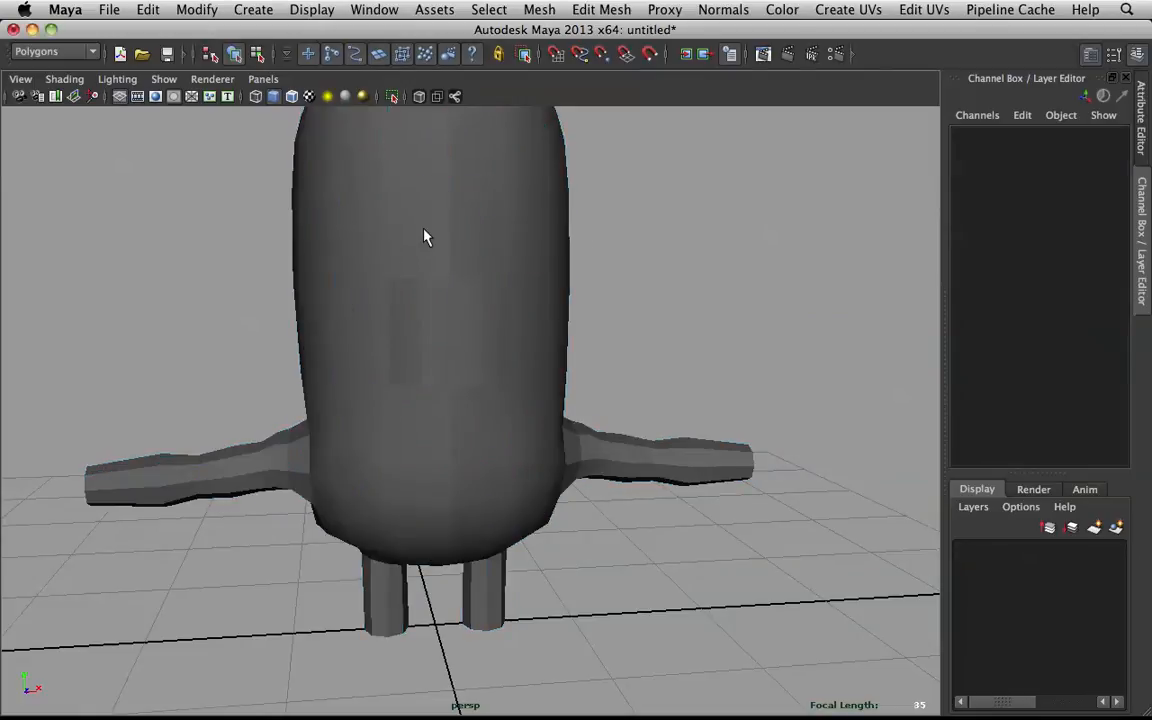
{"action": "left_click", "coordinate": [424, 226]}
{"action": "left_click_drag", "start_coordinate": [424, 226], "coordinate": [407, 265], "text": "alt"}
- Delete the front torso faces directly beside the opening on both sides to widen it
{"action": "right_click_drag", "start_coordinate": [370, 281], "coordinate": [367, 312]}
{"action": "left_click", "coordinate": [365, 303]}
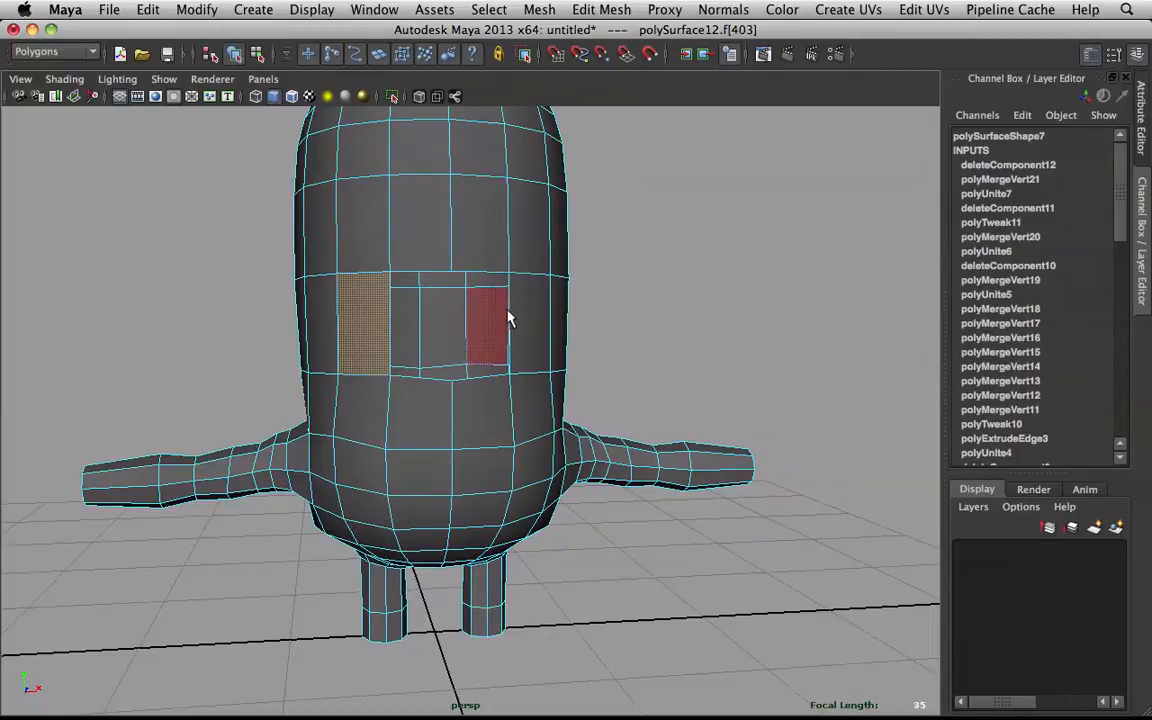
{"action": "left_click", "coordinate": [520, 312], "text": "shift"}
{"action": "key", "text": "Delete"}
- Insert a horizontal edge loop around the torso through the middle of the opening's height
{"action": "left_click_drag", "start_coordinate": [432, 273], "coordinate": [527, 276], "text": "alt"}
{"action": "mouse_move", "coordinate": [527, 276]}
{"action": "right_mouse_down", "text": "shift"}
{"action": "mouse_move", "coordinate": [468, 266]}
{"action": "mouse_move", "coordinate": [527, 274]}
{"action": "right_mouse_up", "text": "shift"}
{"action": "right_click_drag", "start_coordinate": [527, 273], "coordinate": [488, 274]}
{"action": "left_click", "coordinate": [573, 257]}
{"action": "left_click_drag", "start_coordinate": [527, 324], "coordinate": [512, 265]}
{"action": "right_click_drag", "start_coordinate": [512, 265], "coordinate": [592, 170]}
{"action": "left_click", "coordinate": [547, 291]}
{"action": "key", "text": "z"}
- Select the vertex where the new edge loop meets the opening's positive X side and activate the Move tool in smooth display
{"action": "scroll", "coordinate": [465, 225], "scroll_direction": "up", "scroll_amount": 5}
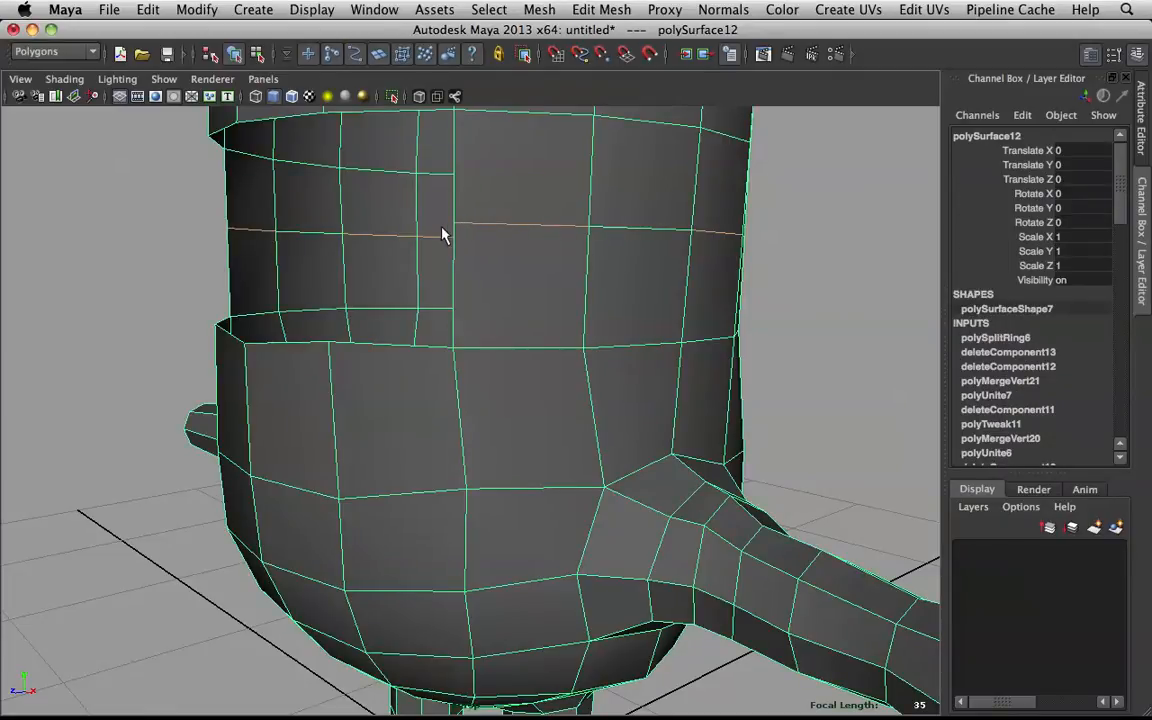
{"action": "left_click_drag", "start_coordinate": [609, 229], "coordinate": [415, 335], "text": "alt"}
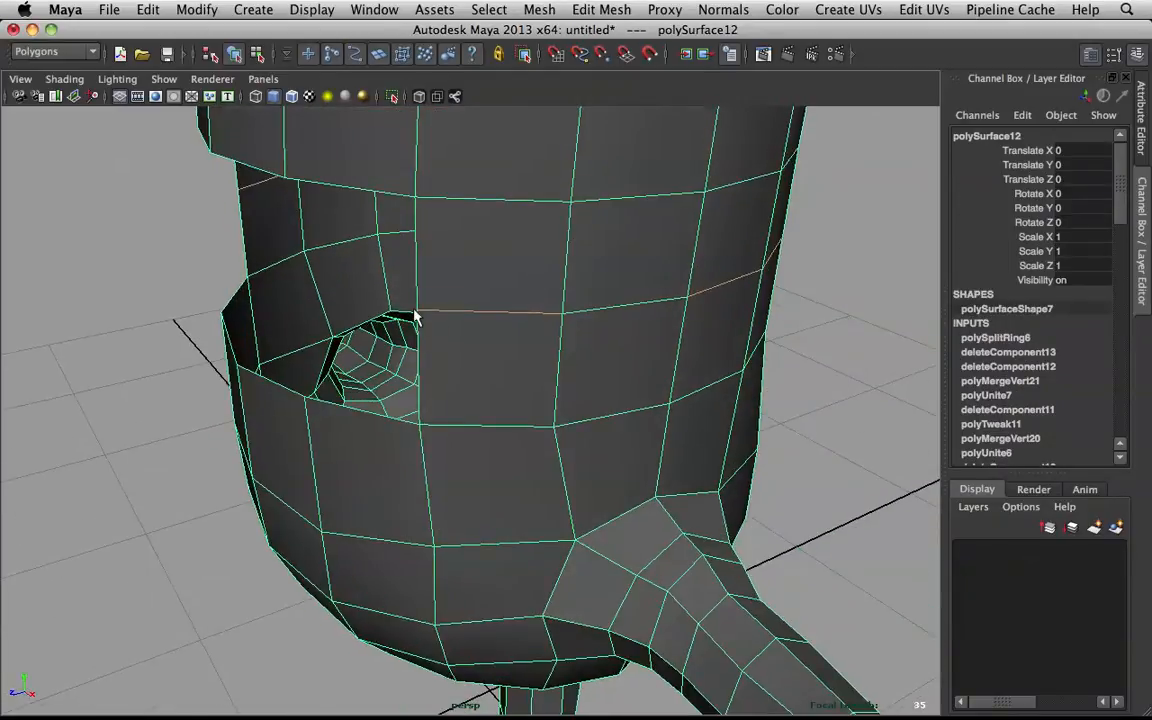
{"action": "right_click_drag", "start_coordinate": [425, 316], "coordinate": [330, 298]}
{"action": "left_click", "coordinate": [418, 313]}
{"action": "key", "text": "3"}
{"action": "right_click_drag", "start_coordinate": [535, 275], "coordinate": [437, 268], "text": "alt"}
{"action": "left_click_drag", "start_coordinate": [437, 268], "coordinate": [410, 427], "text": "alt"}
{"action": "scroll", "coordinate": [491, 280], "scroll_direction": "up", "scroll_amount": 5}
{"action": "key", "text": "w"}
{"action": "scroll", "coordinate": [488, 311], "scroll_direction": "up", "scroll_amount": 7}
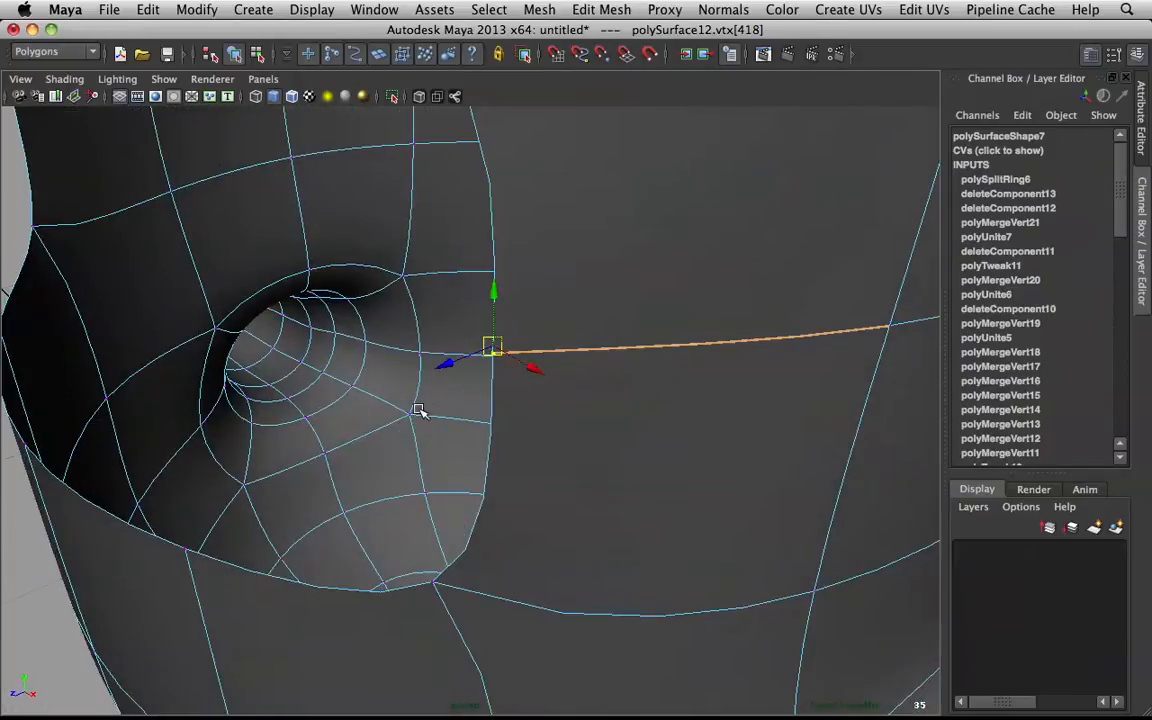
- Orient the Move tool's axis to the edge running sideways from the selected vertex using Set To Edge
{"action": "right_click", "coordinate": [650, 290], "text": "ctrl"}
{"action": "right_click", "coordinate": [648, 289], "text": "ctrl+shift"}
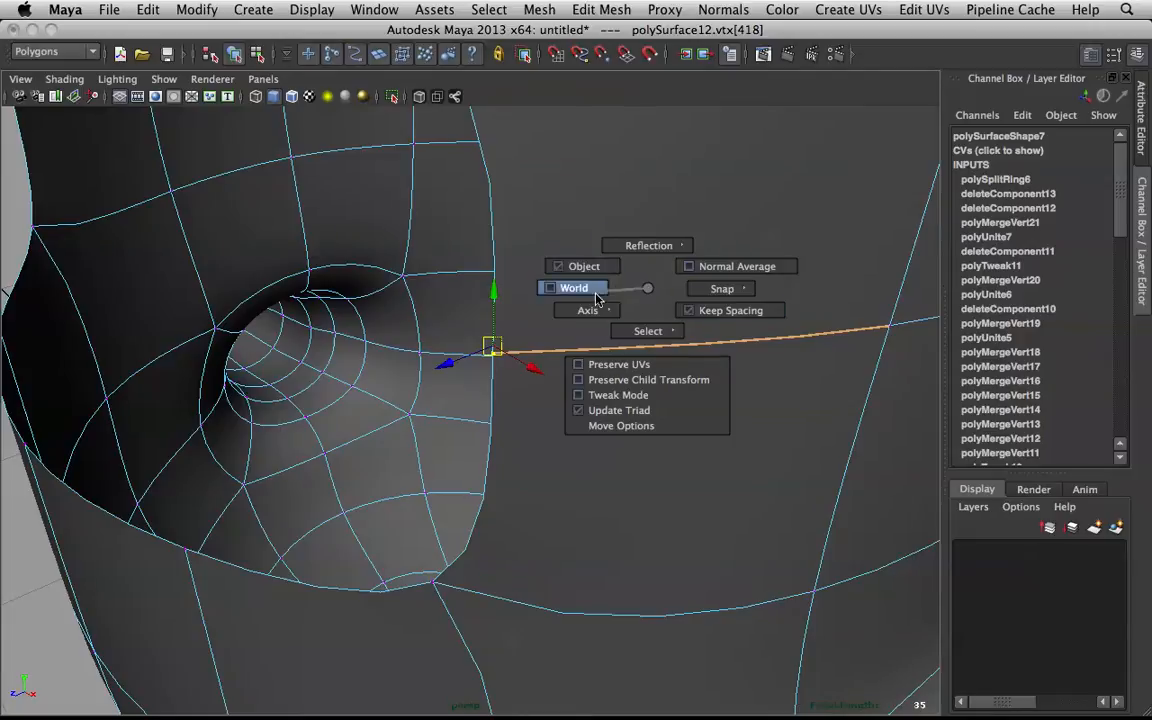
{"action": "mouse_move", "coordinate": [650, 315]}
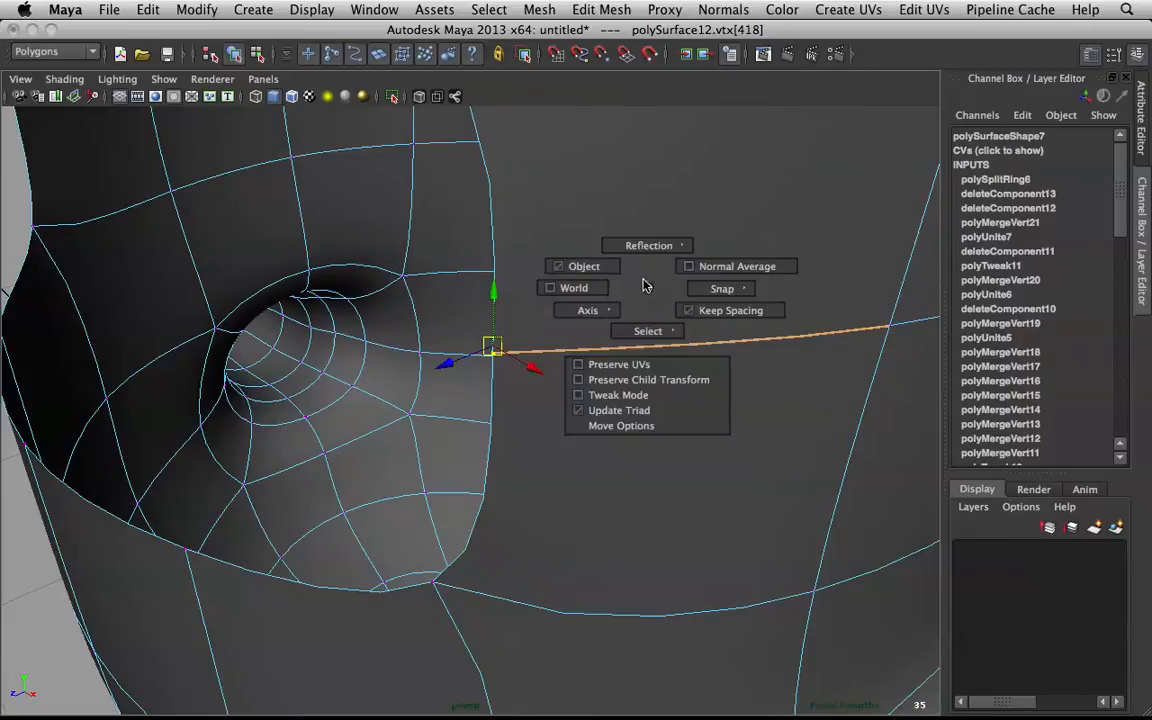
{"action": "mouse_move", "coordinate": [610, 308]}
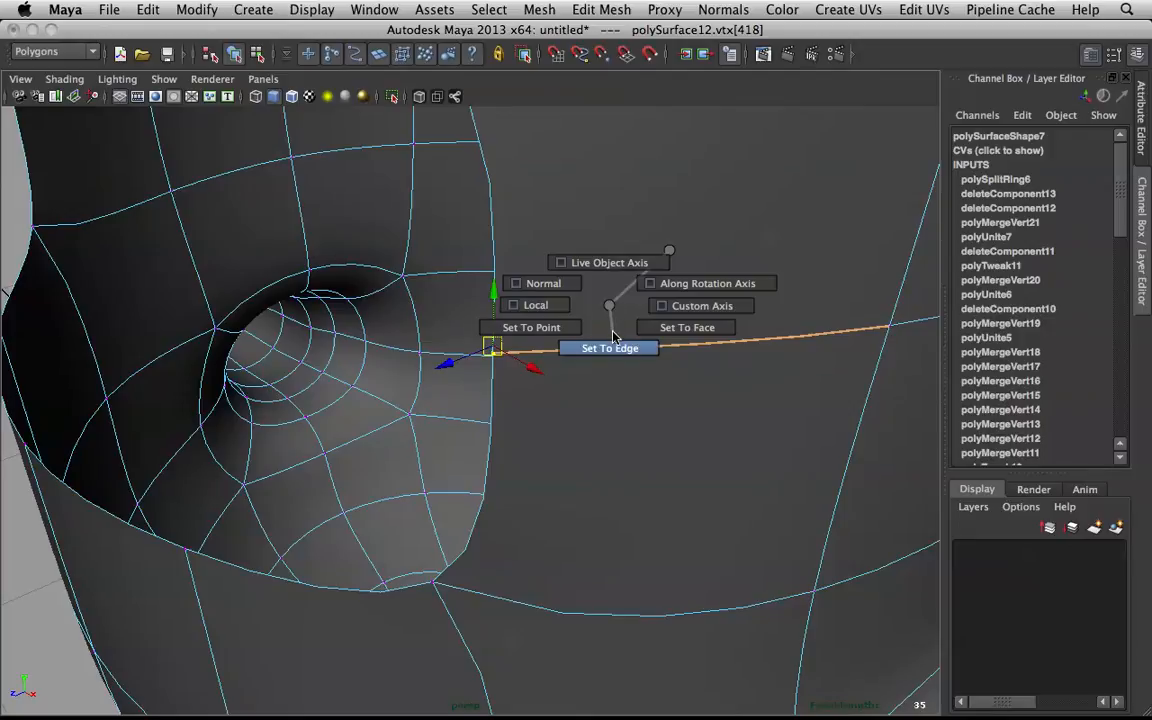
{"action": "left_click", "coordinate": [610, 348]}
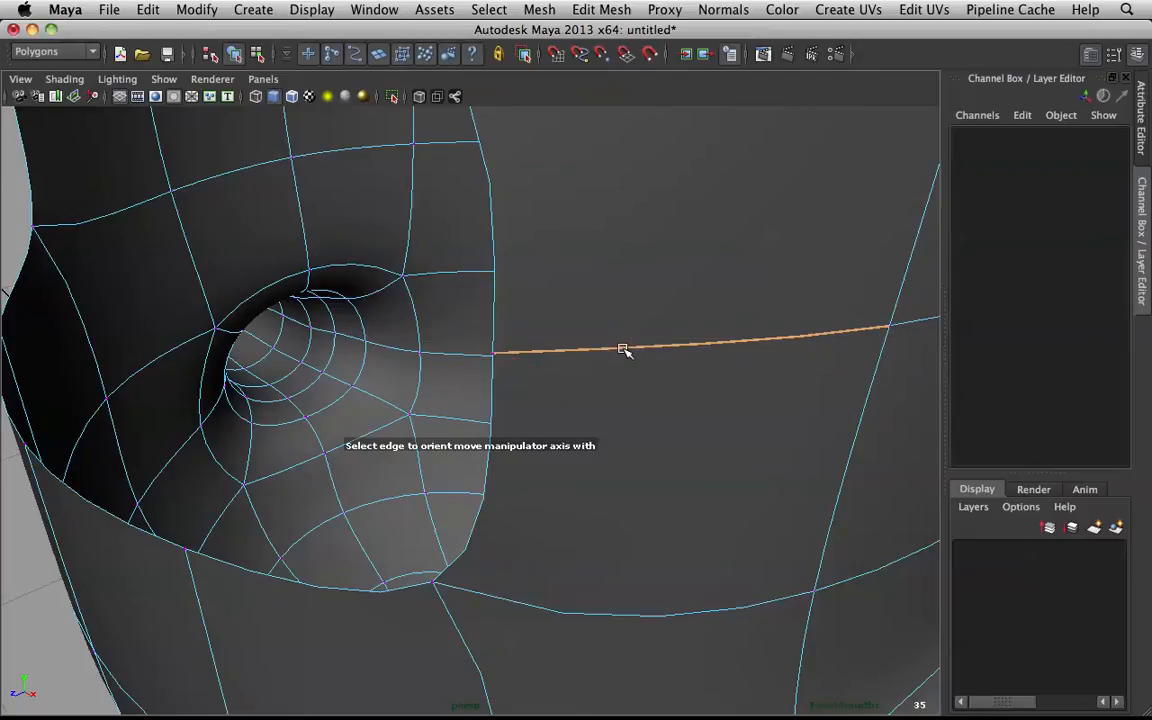
{"action": "left_click", "coordinate": [622, 348]}
- Move the selected vertex outward along the edge to widen the opening's side, with the mesh in unsmoothed display
{"action": "left_click_drag", "start_coordinate": [678, 347], "coordinate": [622, 420], "text": "alt"}
{"action": "left_click_drag", "start_coordinate": [430, 577], "coordinate": [562, 608]}
{"action": "key", "text": "1"}
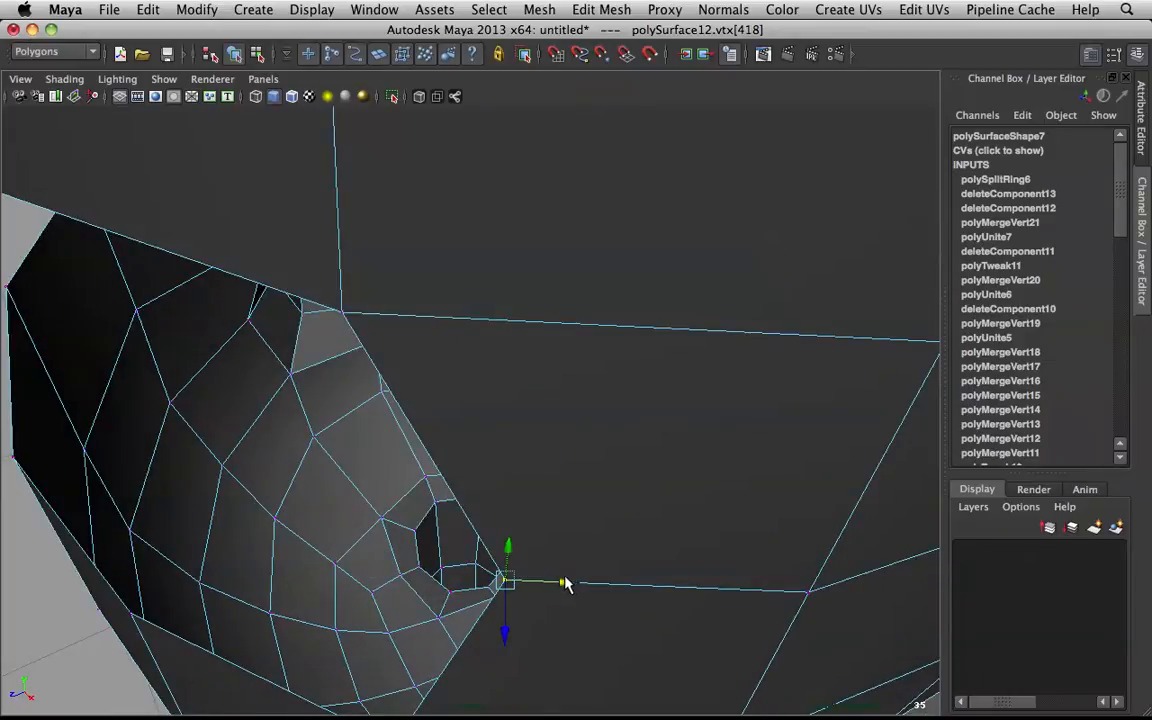
{"action": "key", "text": "z"}
{"action": "left_click_drag", "start_coordinate": [428, 581], "coordinate": [533, 292]}
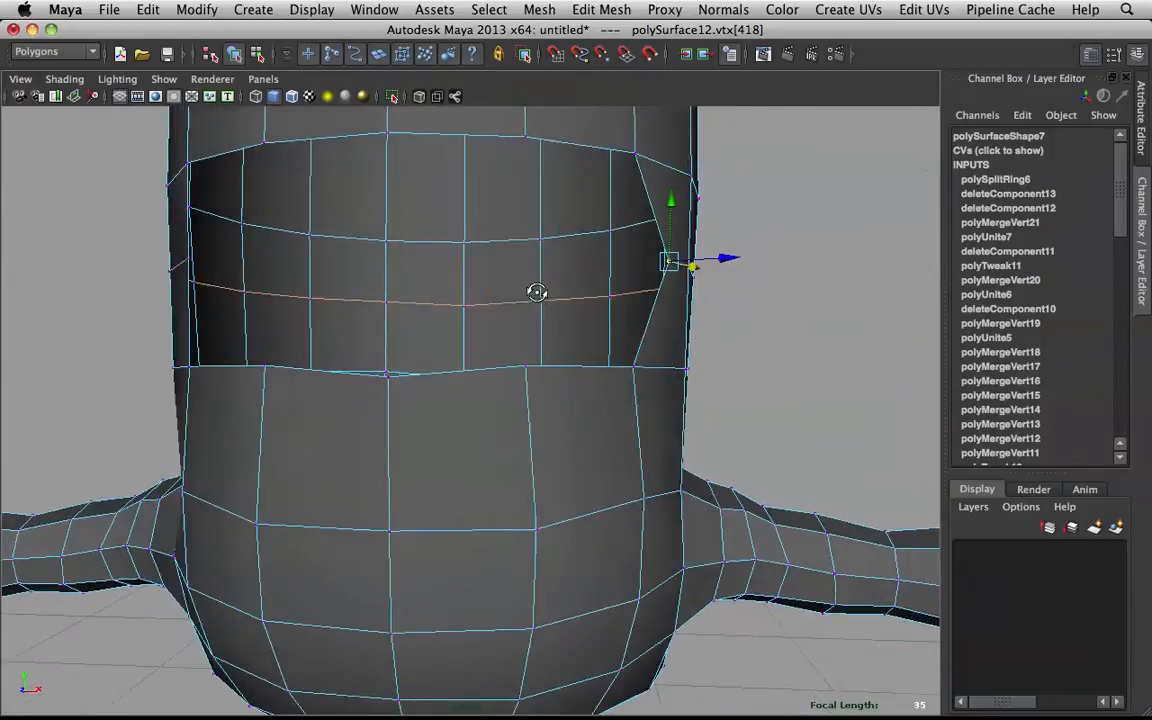
{"action": "scroll", "coordinate": [533, 292], "scroll_direction": "down", "scroll_amount": 10}
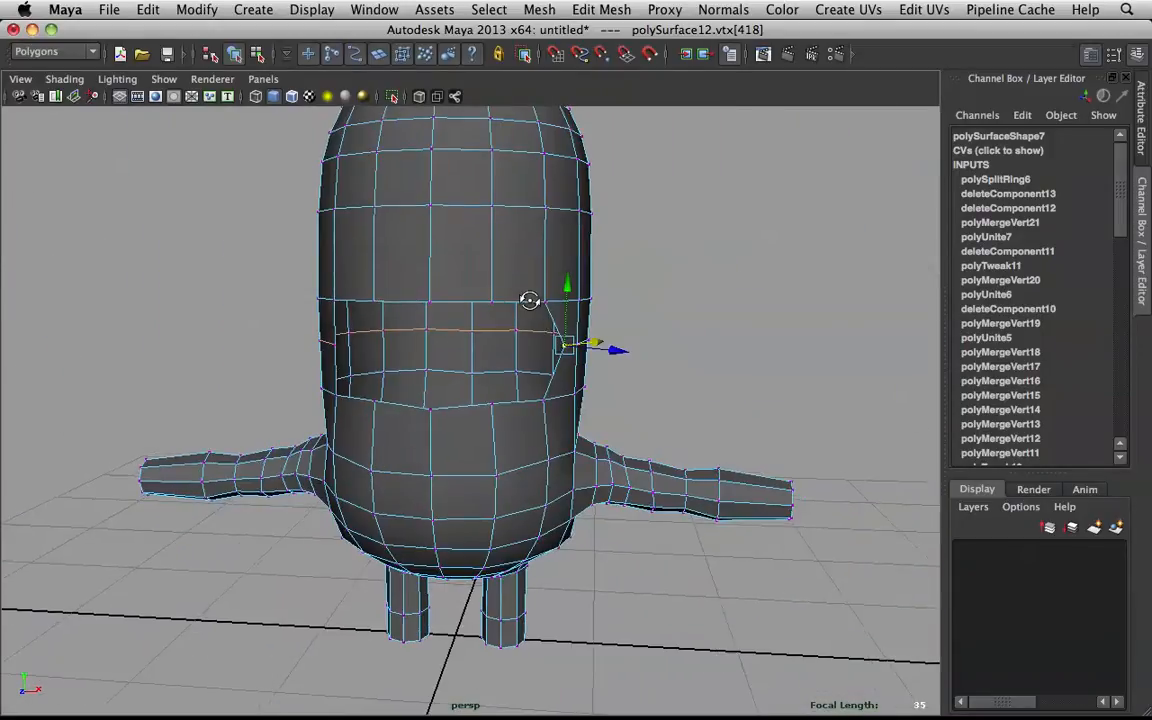
{"action": "right_click_drag", "start_coordinate": [492, 222], "coordinate": [489, 257]}
{"action": "scroll", "coordinate": [466, 258], "scroll_direction": "down", "scroll_amount": 4}
{"action": "left_click_drag", "start_coordinate": [466, 258], "coordinate": [465, 243], "text": "alt"}
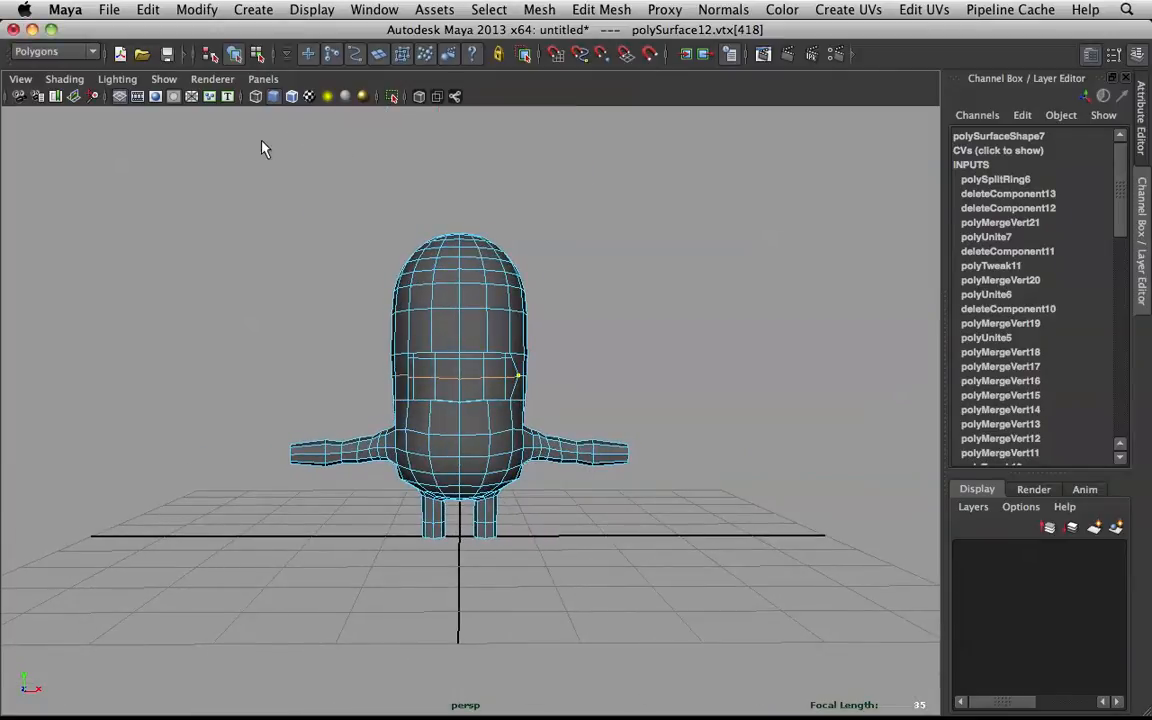
- Delete the faces of the body's negative X half and create a mirrored duplicate from the remaining half
{"action": "left_click_drag", "start_coordinate": [247, 160], "coordinate": [455, 609]}
{"action": "mouse_move", "coordinate": [414, 545]}
{"action": "left_mouse_down", "text": "alt"}
{"action": "mouse_move", "coordinate": [476, 640]}
{"action": "mouse_move", "coordinate": [406, 561]}
{"action": "left_mouse_up", "text": "alt"}
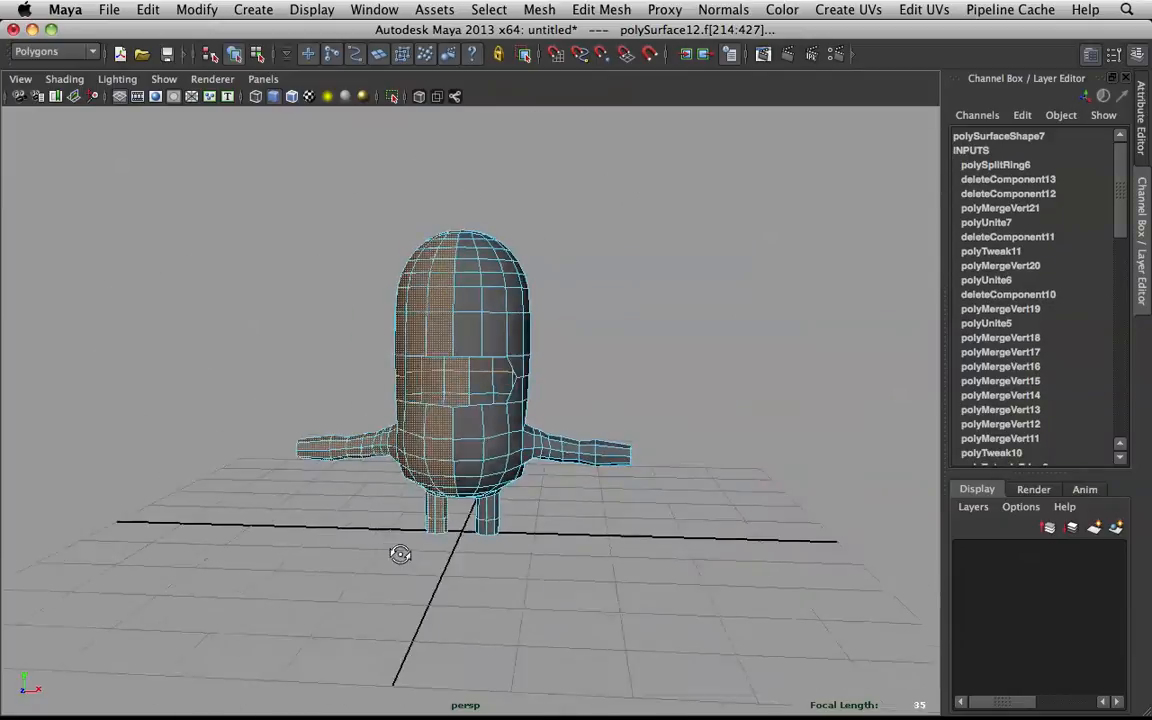
{"action": "key", "text": "Delete"}
{"action": "right_click_drag", "start_coordinate": [467, 327], "coordinate": [520, 295]}
{"action": "left_click", "coordinate": [500, 337]}
{"action": "key", "text": "ctrl+shift+d"}
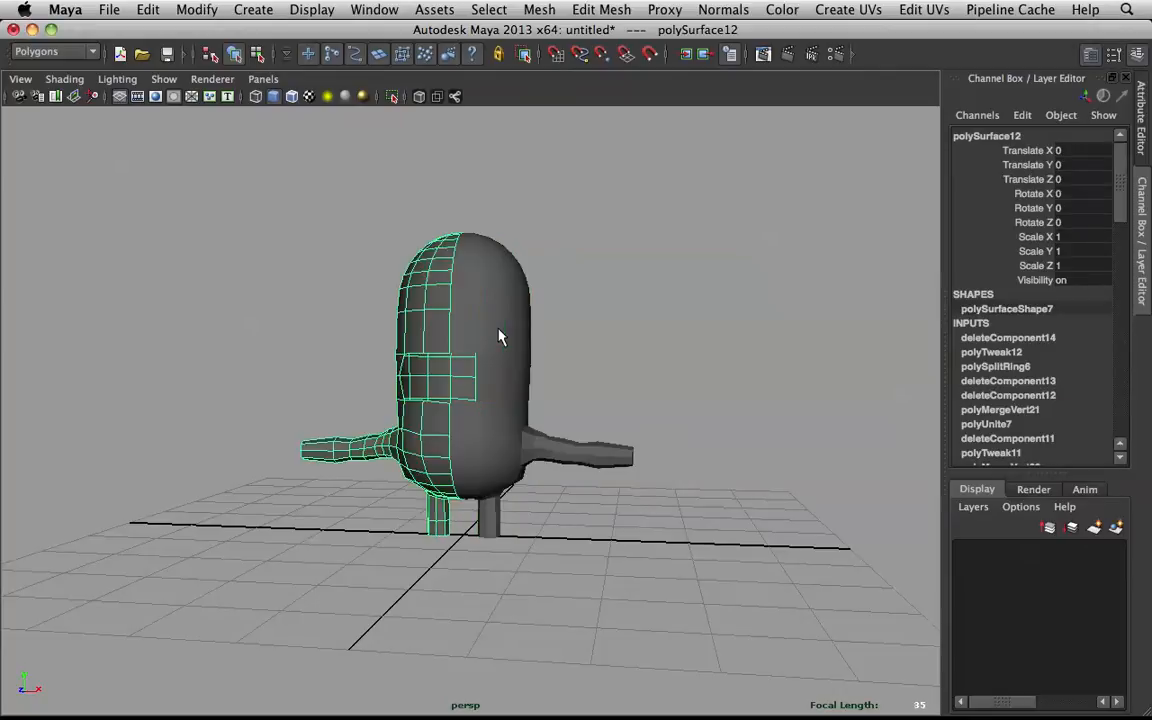
{"action": "left_click", "coordinate": [555, 303]}
- Try lowering only the front edges along the opening's upper rim and undo that move
{"action": "scroll", "coordinate": [555, 303], "scroll_direction": "up", "scroll_amount": 5}
{"action": "left_click", "coordinate": [555, 249]}
{"action": "left_click_drag", "start_coordinate": [555, 249], "coordinate": [463, 249], "text": "alt"}
{"action": "right_click_drag", "start_coordinate": [463, 249], "coordinate": [445, 196]}
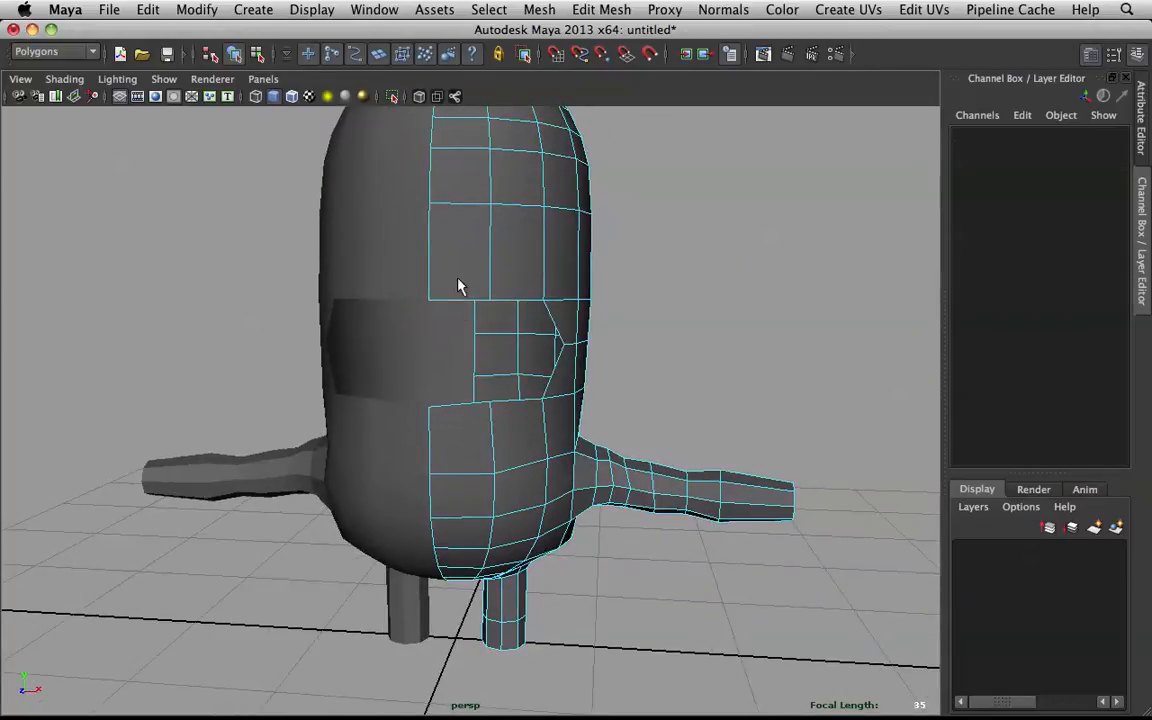
{"action": "left_click", "coordinate": [460, 307]}
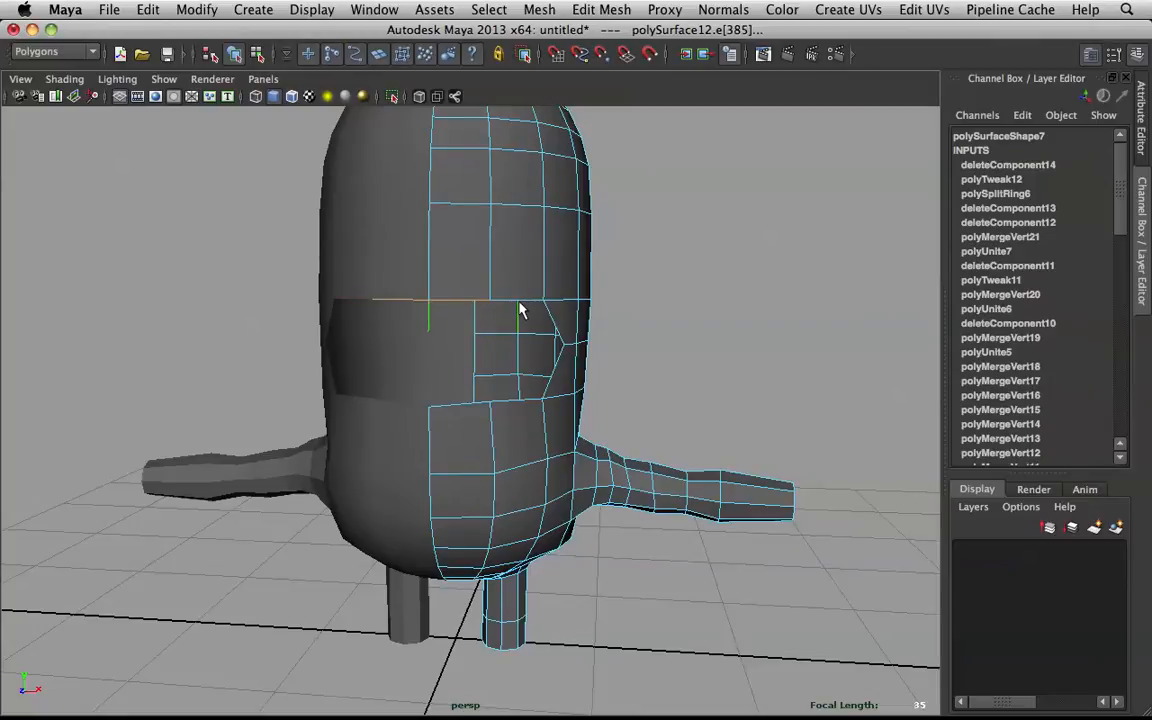
{"action": "double_click", "coordinate": [510, 305]}
{"action": "key", "text": "w"}
{"action": "left_click_drag", "start_coordinate": [489, 257], "coordinate": [483, 272]}
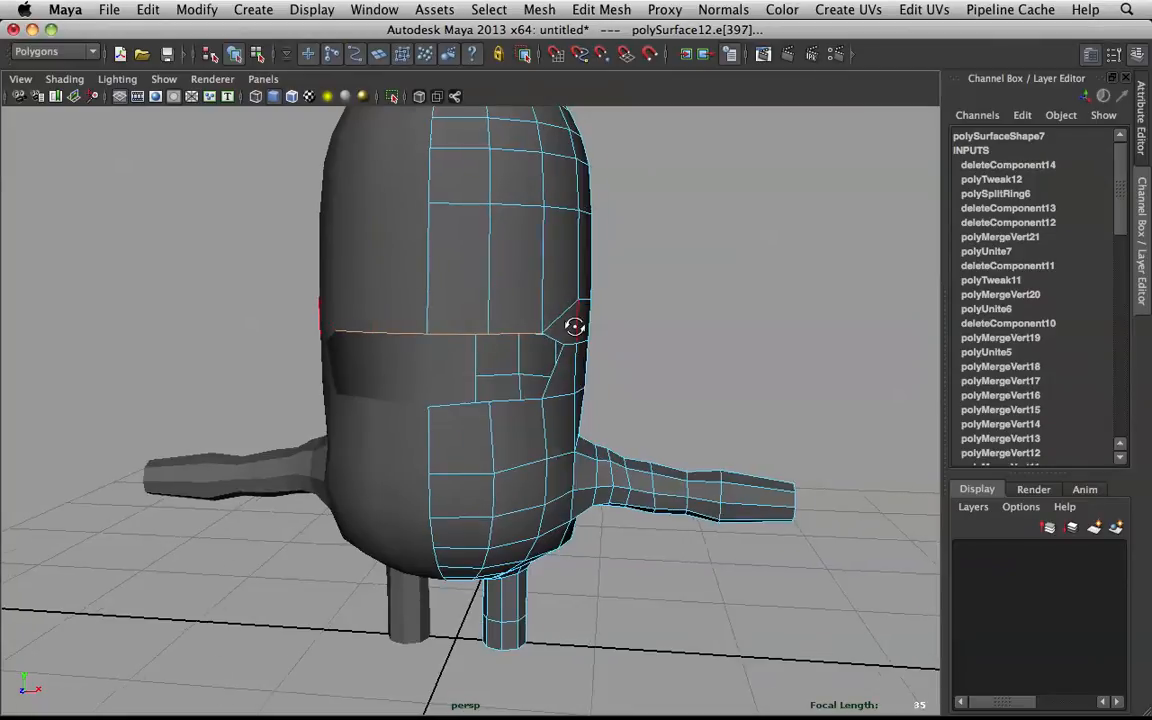
{"action": "left_click_drag", "start_coordinate": [581, 316], "coordinate": [567, 352], "text": "alt"}
{"action": "key", "text": "z"}
- Lower the full edge loop at the opening's top and adjust the height of the middle edge loop
{"action": "double_click", "coordinate": [543, 300]}
{"action": "key", "text": "w"}
{"action": "left_click_drag", "start_coordinate": [527, 262], "coordinate": [559, 375]}
{"action": "double_click", "coordinate": [554, 374]}
{"action": "left_click_drag", "start_coordinate": [545, 320], "coordinate": [544, 308]}
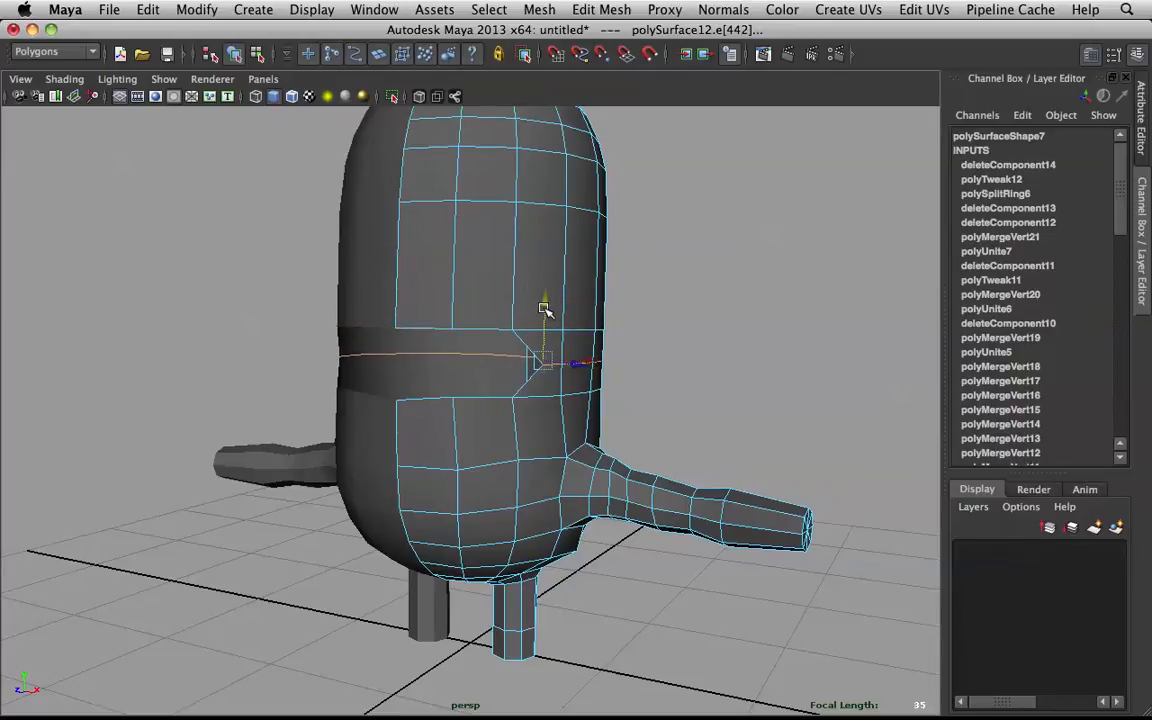
- Try to select only the run of edges along the opening's upper rim
{"action": "left_click", "coordinate": [486, 327]}
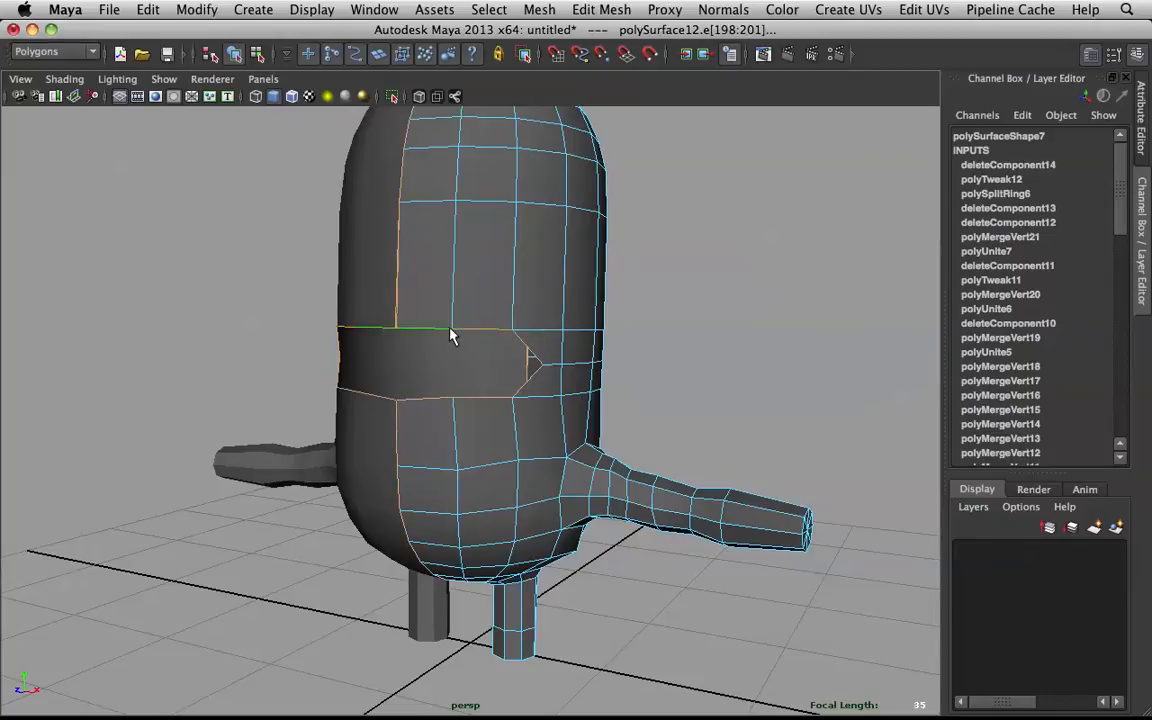
{"action": "left_click", "coordinate": [441, 328]}
{"action": "double_click", "coordinate": [461, 329], "text": "shift"}
{"action": "key", "text": "z"}
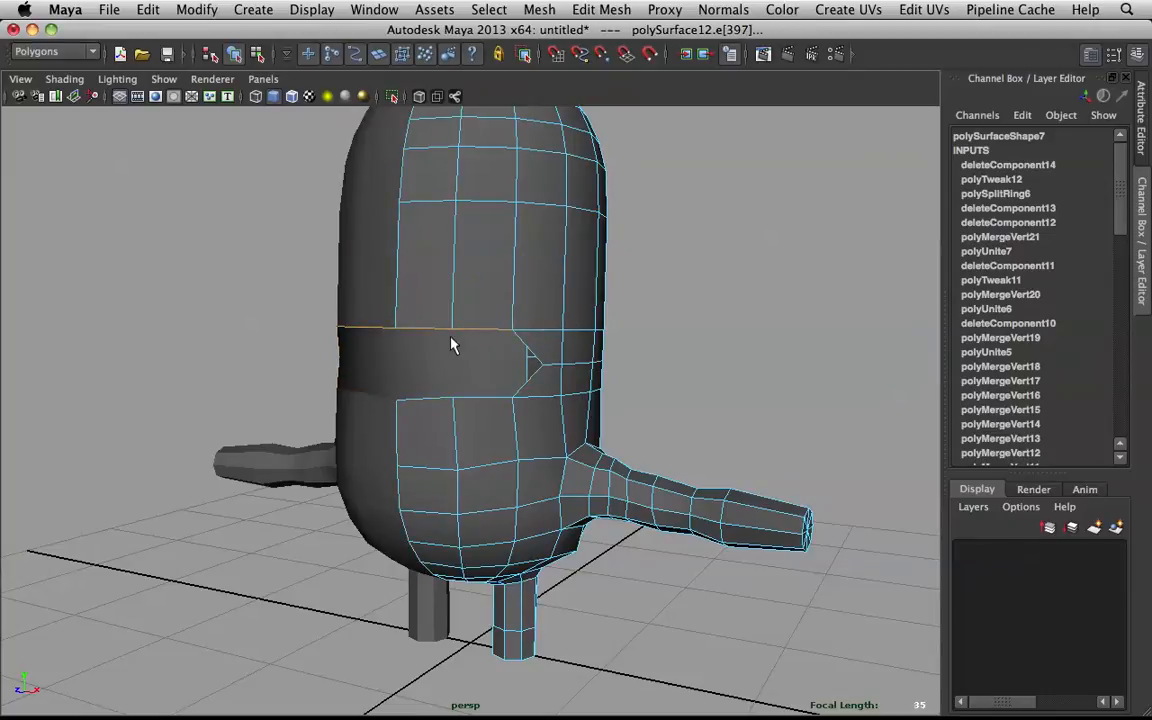
{"action": "left_click_drag", "start_coordinate": [452, 345], "coordinate": [465, 334], "text": "alt"}
{"action": "left_click", "coordinate": [442, 329]}
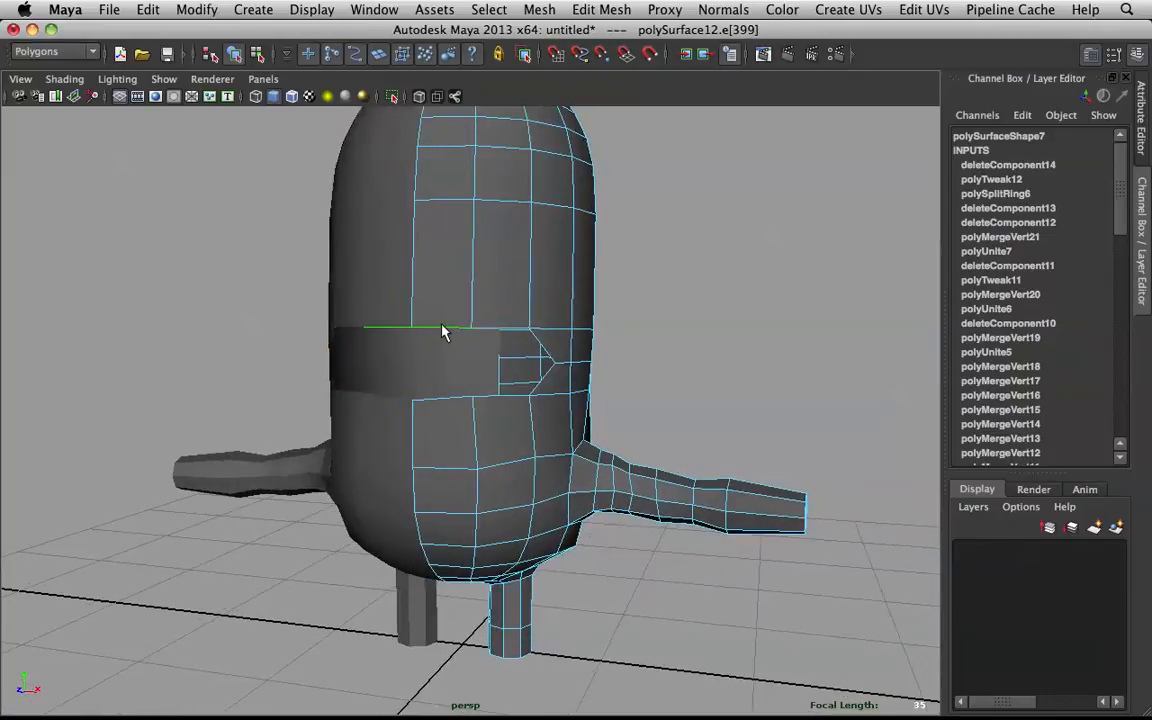
{"action": "double_click", "coordinate": [494, 329]}
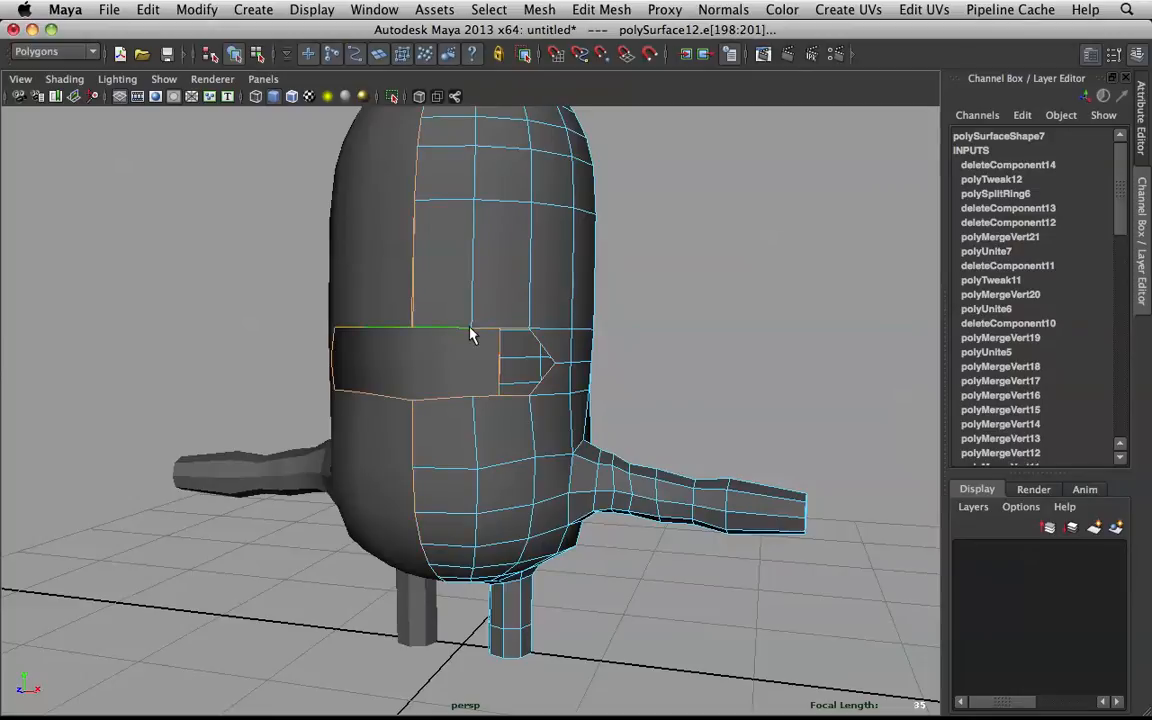
{"action": "double_click", "coordinate": [496, 328]}
- Select the row of vertices around the torso at the opening's top and convert the selection to edges
{"action": "left_click_drag", "start_coordinate": [505, 327], "coordinate": [540, 313], "text": "alt"}
{"action": "right_click_drag", "start_coordinate": [540, 300], "coordinate": [510, 300]}
{"action": "left_click_drag", "start_coordinate": [511, 307], "coordinate": [507, 298], "text": "alt"}
{"action": "left_click_drag", "start_coordinate": [422, 291], "coordinate": [598, 345]}
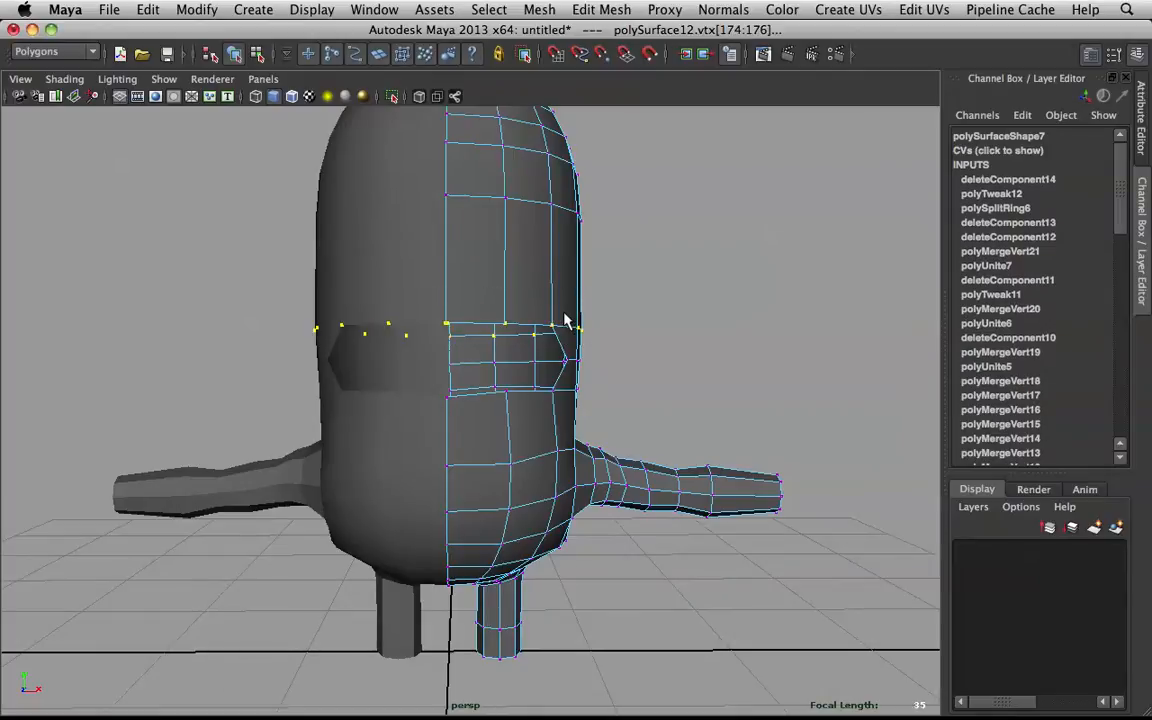
{"action": "right_click", "coordinate": [558, 314], "text": "ctrl"}
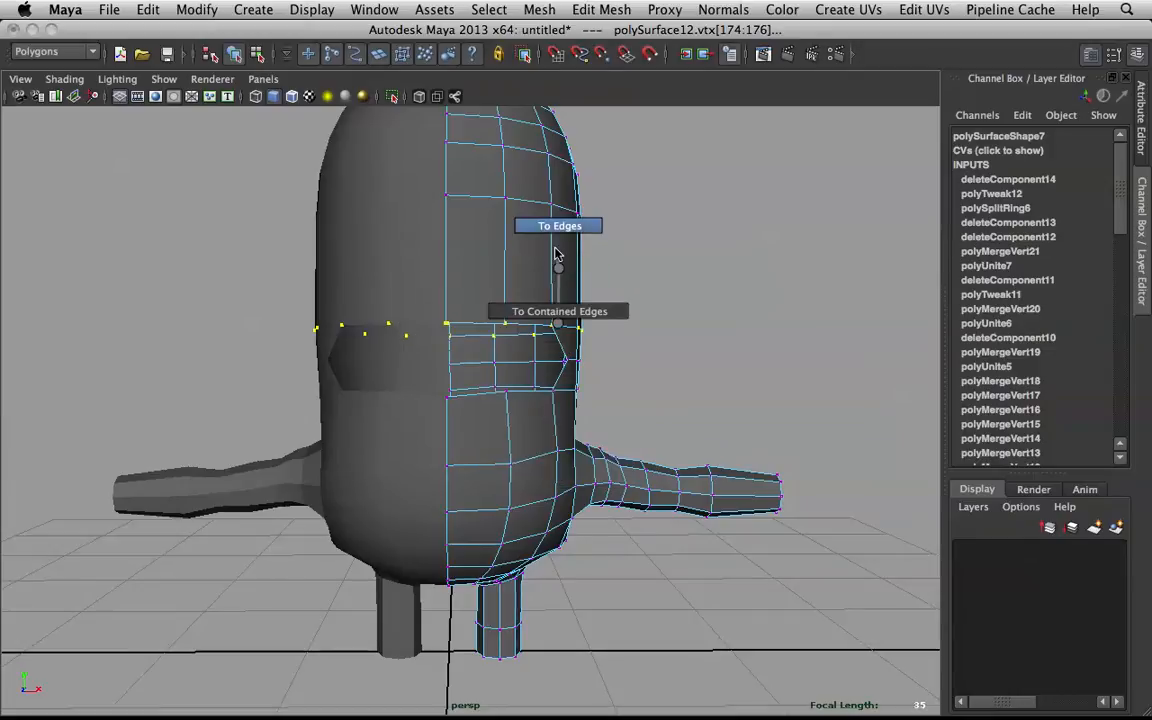
{"action": "right_click", "coordinate": [558, 251]}
{"action": "left_click_drag", "start_coordinate": [560, 249], "coordinate": [547, 272], "text": "alt"}
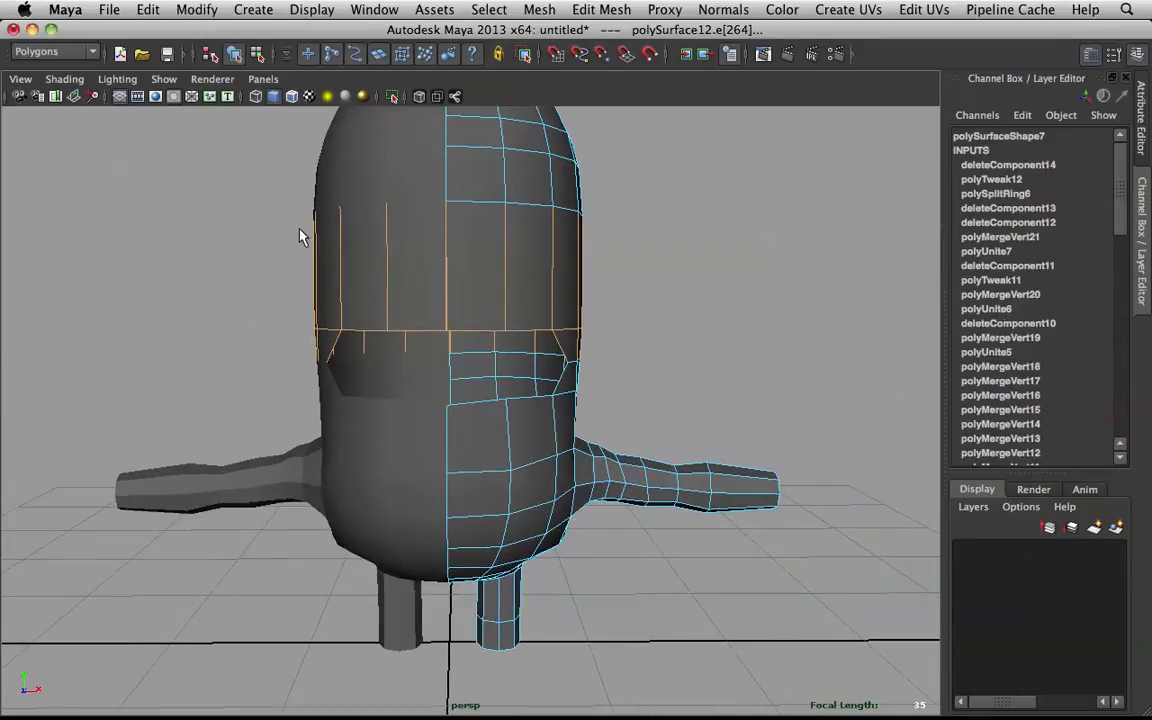
{"action": "left_click_drag", "start_coordinate": [450, 256], "coordinate": [453, 241], "text": "alt"}
{"action": "right_click_drag", "start_coordinate": [497, 257], "coordinate": [481, 229]}
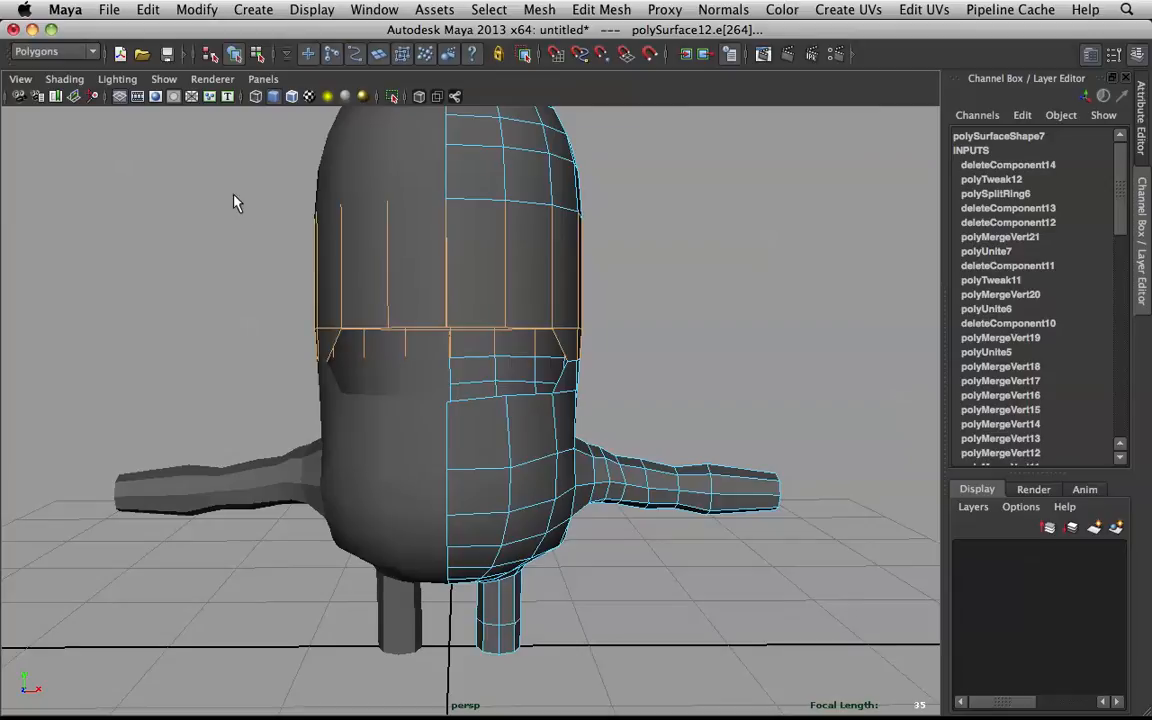
- Deselect the vertical edges and move the remaining horizontal loop at the opening's top downward
{"action": "left_click_drag", "start_coordinate": [236, 198], "coordinate": [707, 258], "text": "ctrl"}
{"action": "left_click_drag", "start_coordinate": [321, 352], "coordinate": [670, 386], "text": "ctrl"}
{"action": "key", "text": "w"}
{"action": "middle_click_drag", "start_coordinate": [515, 268], "coordinate": [515, 283]}
{"action": "left_click_drag", "start_coordinate": [515, 283], "coordinate": [516, 285]}
{"action": "key", "text": "q"}
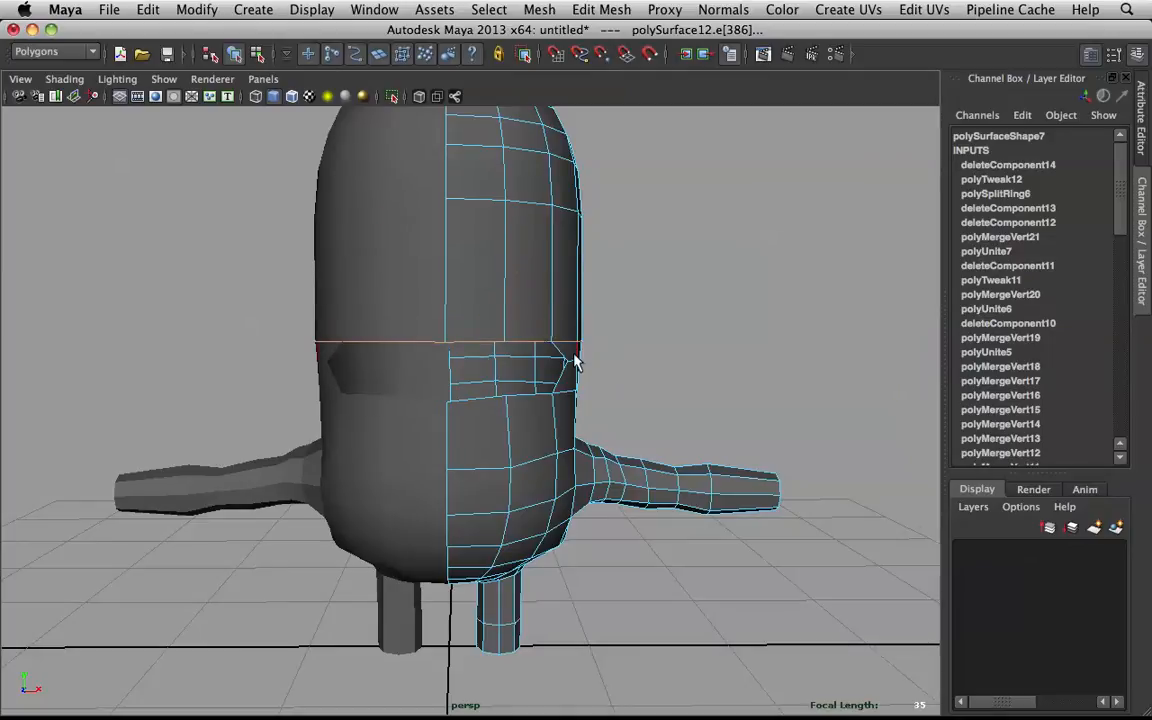
- Move the vertex at the opening's positive X corner inward along the X axis
{"action": "double_click", "coordinate": [572, 362]}
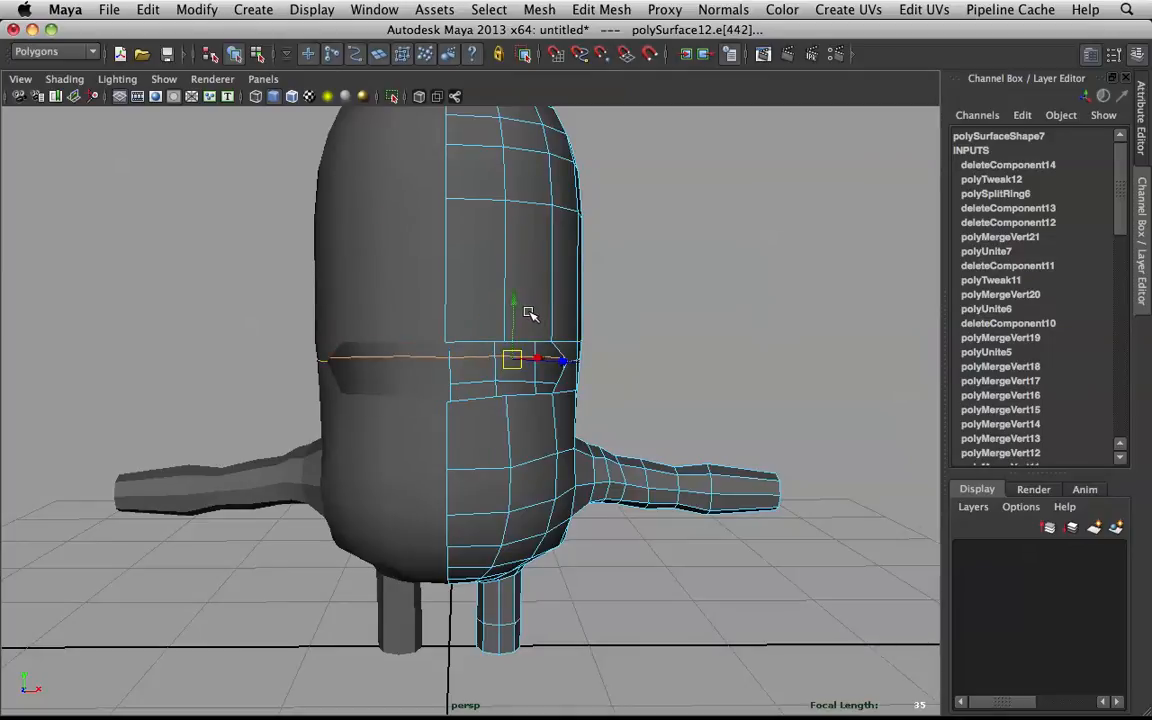
{"action": "key", "text": "q"}
{"action": "right_click_drag", "start_coordinate": [577, 352], "coordinate": [589, 366]}
{"action": "left_click", "coordinate": [571, 363]}
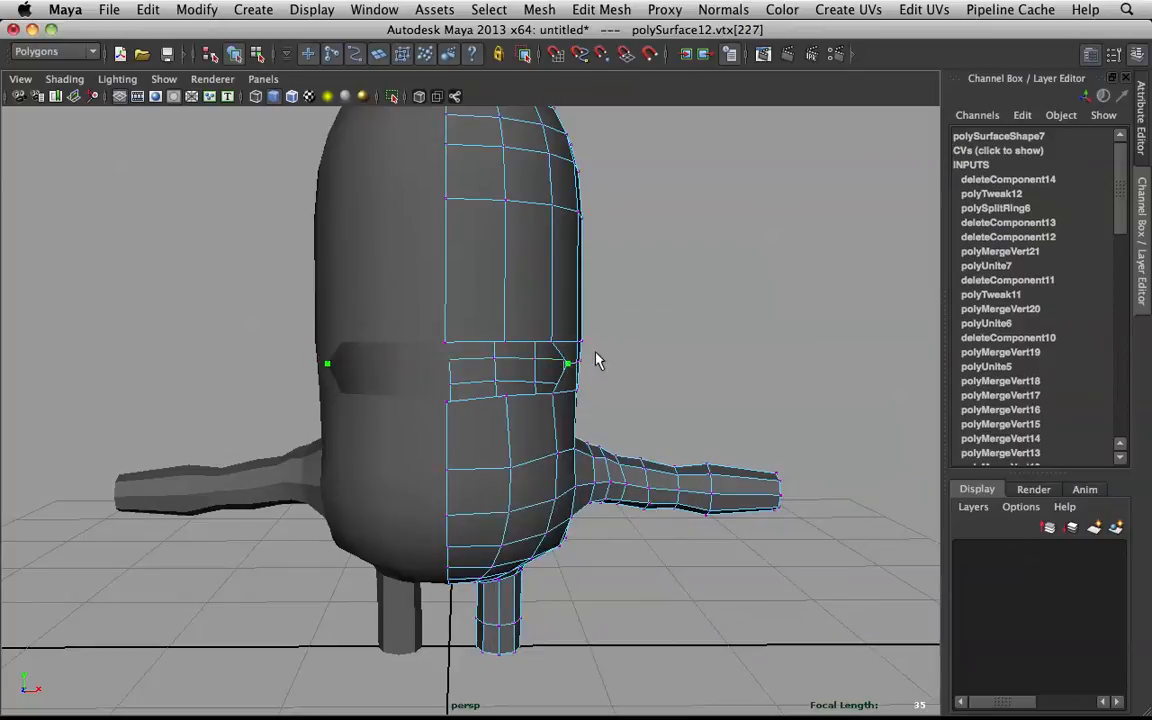
{"action": "left_click_drag", "start_coordinate": [581, 363], "coordinate": [504, 380], "text": "alt"}
{"action": "scroll", "coordinate": [568, 391], "scroll_direction": "up", "scroll_amount": 5}
{"action": "key", "text": "w"}
{"action": "left_click_drag", "start_coordinate": [612, 373], "coordinate": [600, 322], "text": "alt"}
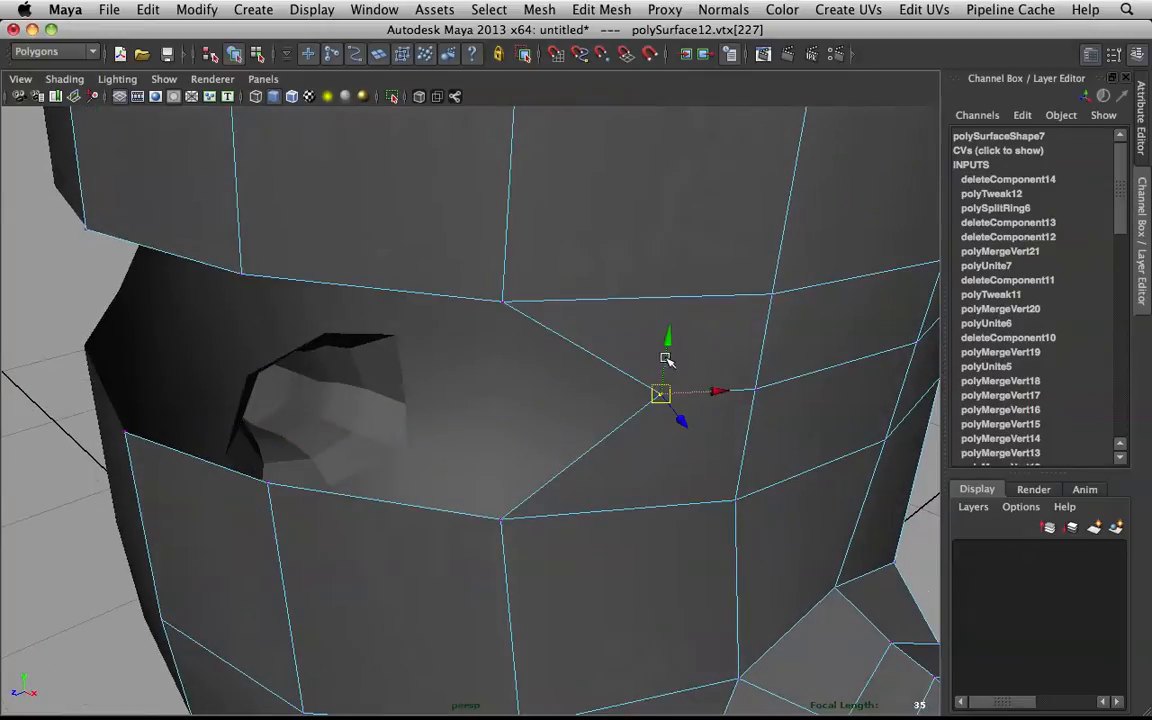
{"action": "left_click_drag", "start_coordinate": [726, 397], "coordinate": [612, 410]}
{"action": "scroll", "coordinate": [838, 336], "scroll_direction": "down", "scroll_amount": 2}
{"action": "left_click", "coordinate": [838, 335]}
- Set the Move tool's axis to Object and adjust the vertex midway along the upper rim's positive X side
{"action": "scroll", "coordinate": [781, 321], "scroll_direction": "down", "scroll_amount": 4}
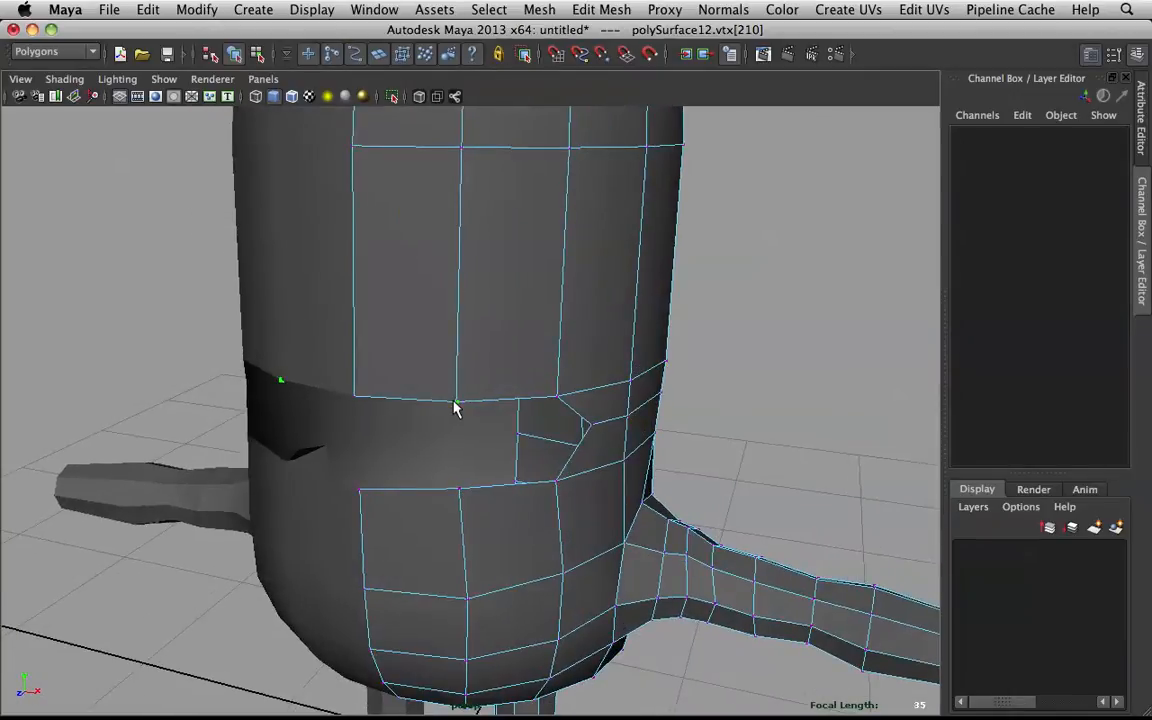
{"action": "left_click", "coordinate": [455, 405]}
{"action": "left_click_drag", "start_coordinate": [512, 396], "coordinate": [525, 452], "text": "alt"}
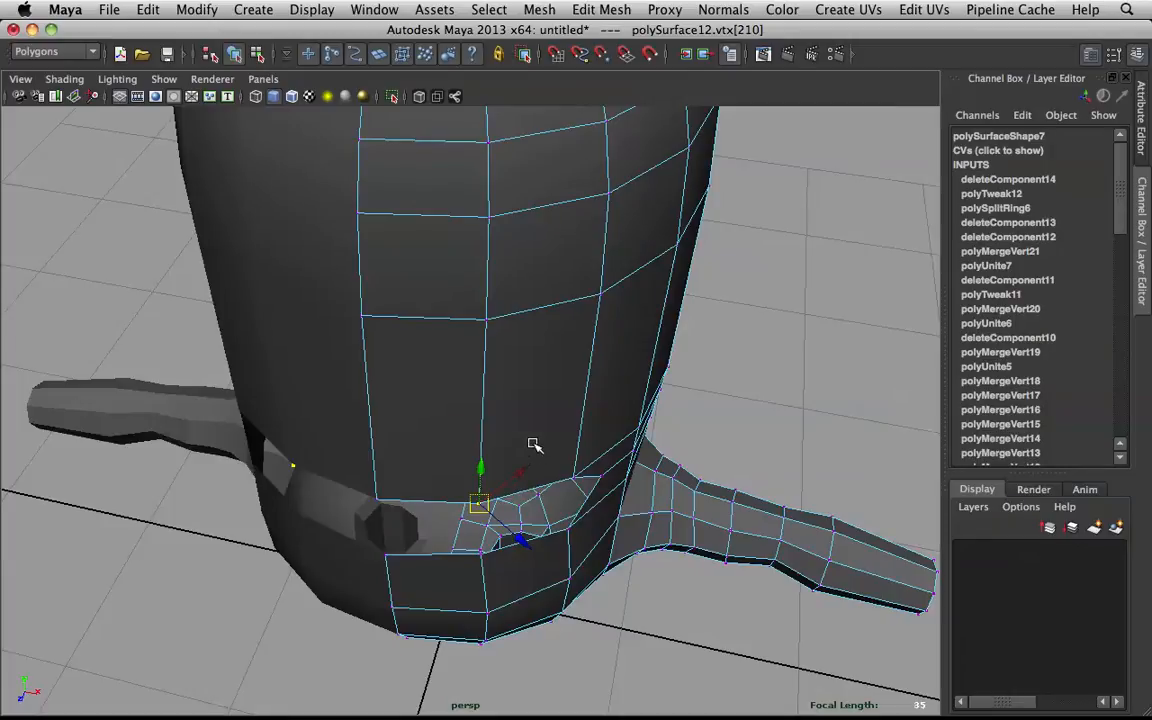
{"action": "left_click", "coordinate": [534, 445]}
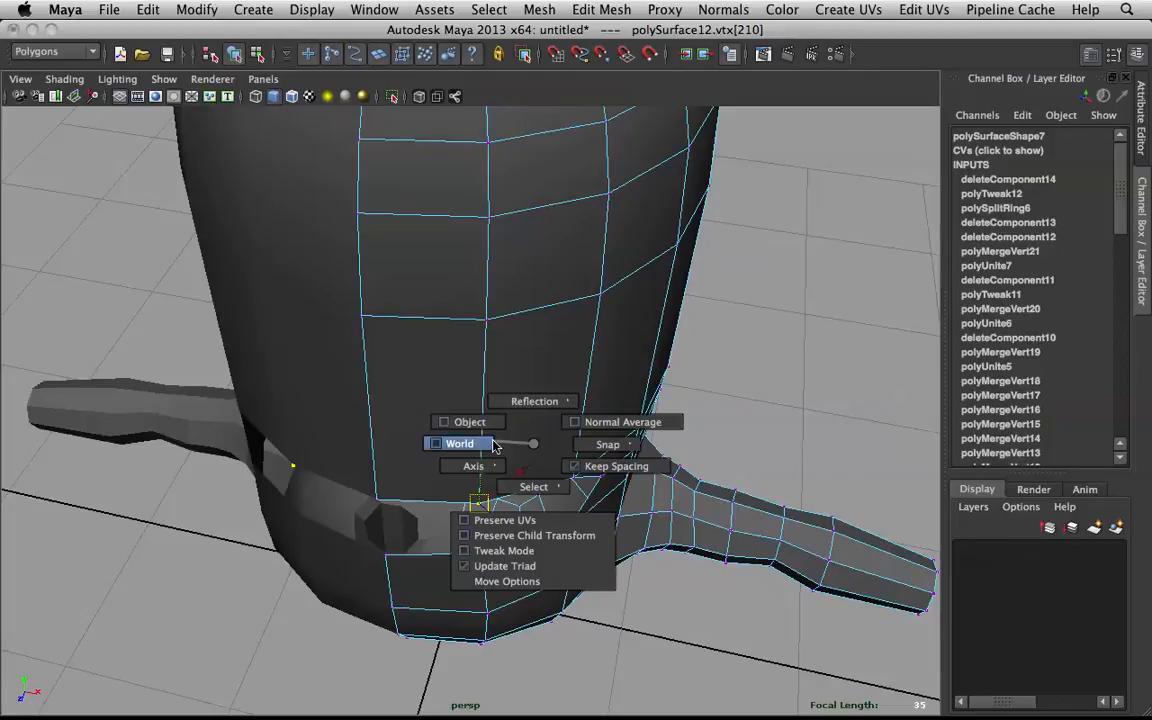
{"action": "left_click", "coordinate": [469, 421]}
{"action": "left_click_drag", "start_coordinate": [518, 432], "coordinate": [465, 484], "text": "alt"}
{"action": "left_click", "coordinate": [442, 474]}
{"action": "mouse_move", "coordinate": [443, 420]}
{"action": "left_mouse_down"}
{"action": "mouse_move", "coordinate": [433, 356]}
{"action": "mouse_move", "coordinate": [539, 426]}
{"action": "mouse_move", "coordinate": [525, 455]}
{"action": "mouse_move", "coordinate": [483, 472]}
{"action": "left_mouse_up"}
- Try to select only the run of edges along the opening's lower rim
{"action": "right_click_drag", "start_coordinate": [465, 392], "coordinate": [473, 422]}
{"action": "left_click", "coordinate": [472, 462]}
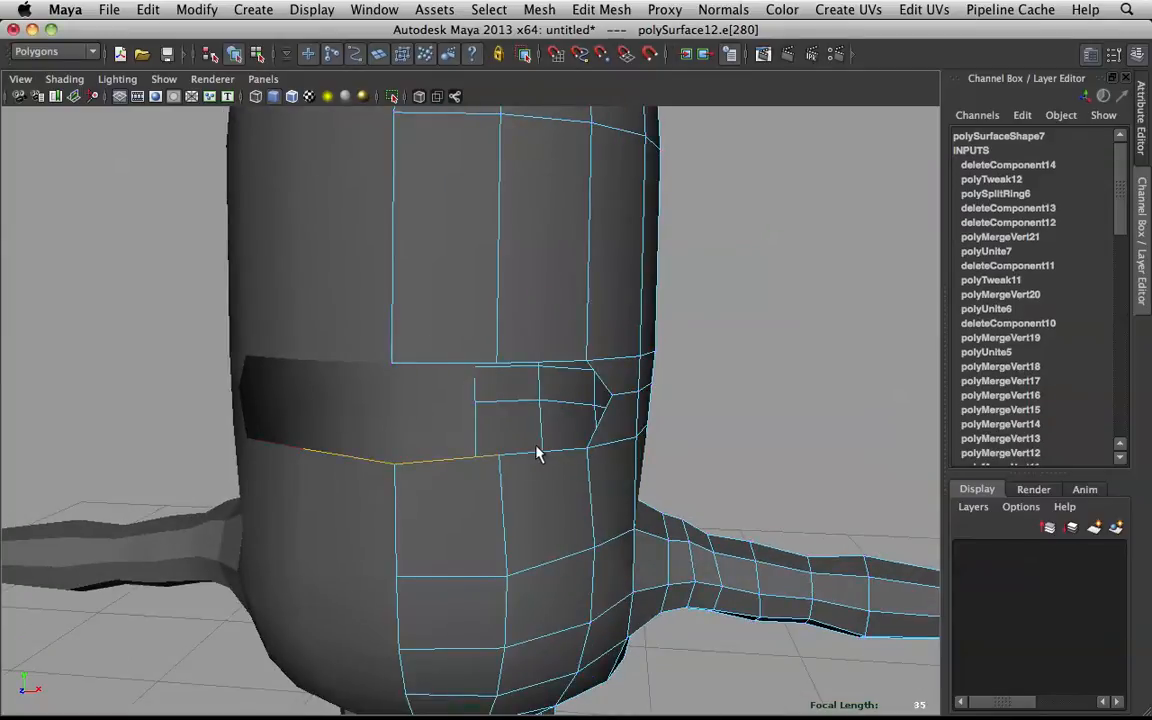
{"action": "left_click_drag", "start_coordinate": [489, 460], "coordinate": [495, 443], "text": "alt"}
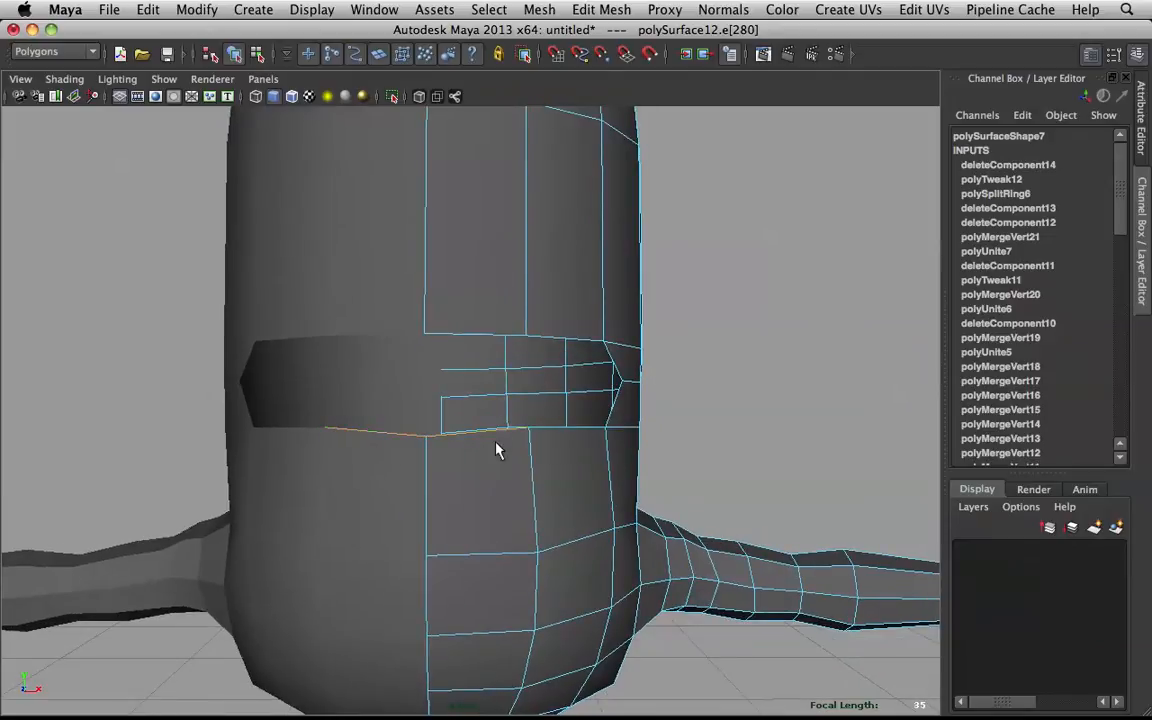
{"action": "left_click_drag", "start_coordinate": [408, 409], "coordinate": [692, 447]}
{"action": "left_click", "coordinate": [448, 437]}
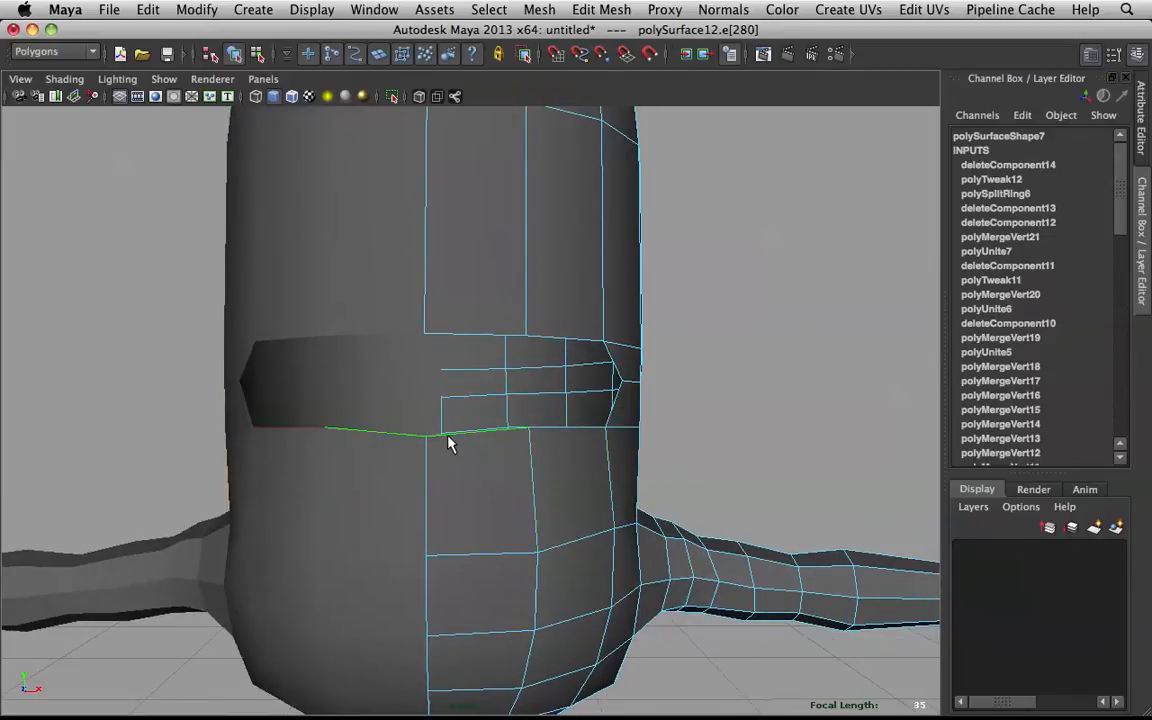
{"action": "double_click", "coordinate": [531, 421]}
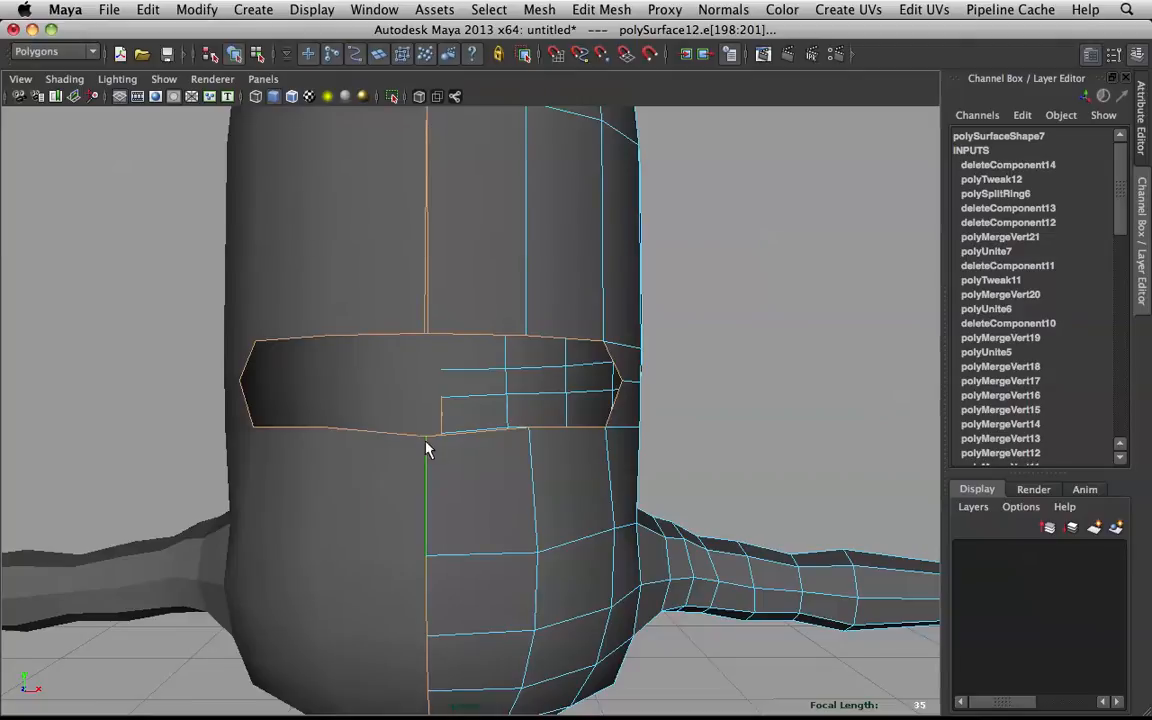
- Select the edges around the torso at the opening's bottom, deselect the vertical ones, and move the horizontal loop upward
{"action": "left_click_drag", "start_coordinate": [436, 428], "coordinate": [696, 460]}
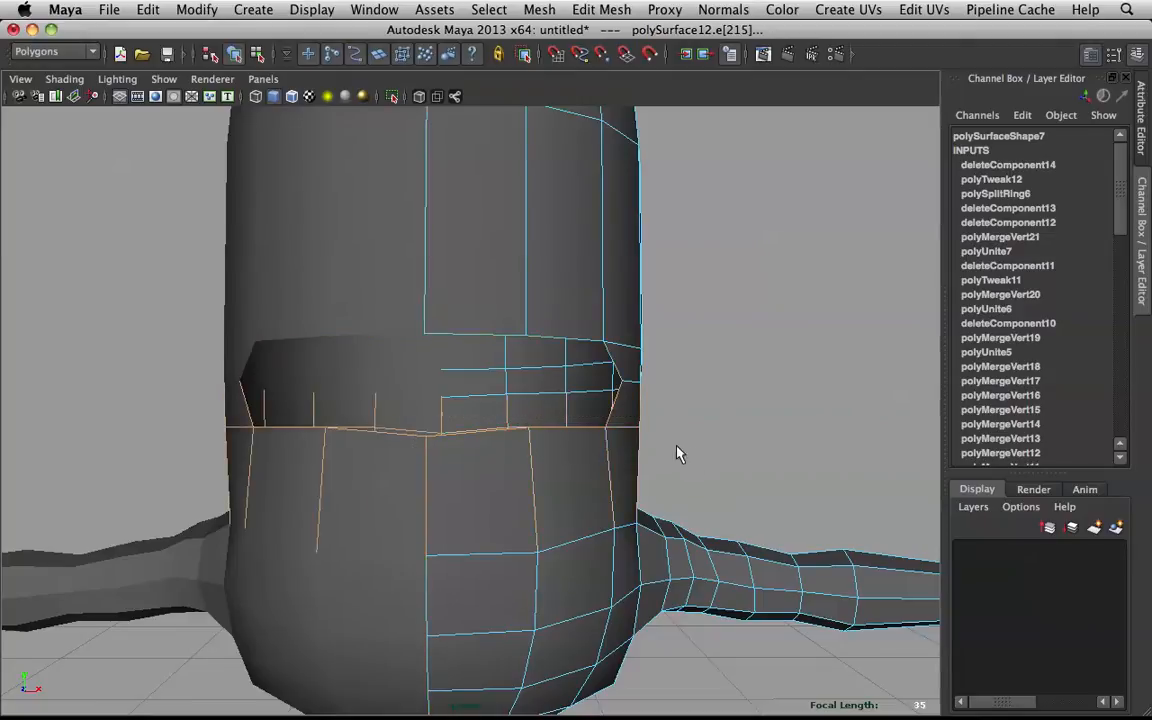
{"action": "left_click_drag", "start_coordinate": [372, 367], "coordinate": [807, 415]}
{"action": "left_click_drag", "start_coordinate": [669, 473], "coordinate": [388, 576], "text": "ctrl"}
{"action": "key", "text": "w"}
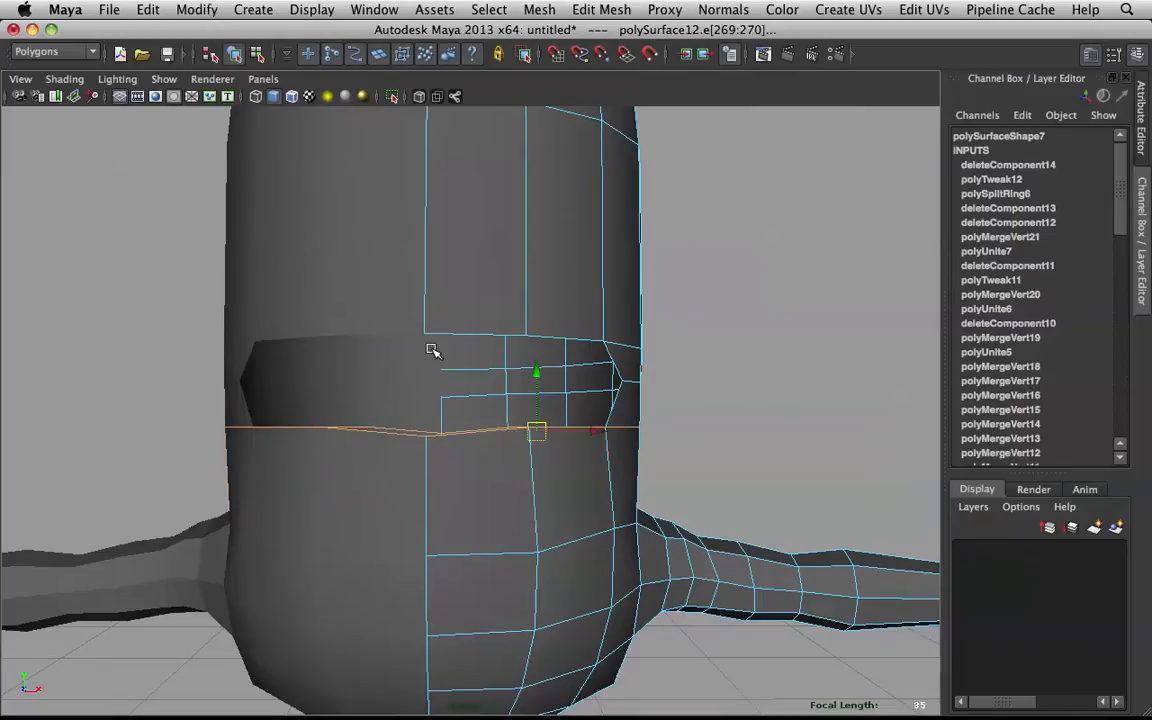
{"action": "left_click_drag", "start_coordinate": [538, 372], "coordinate": [535, 352]}
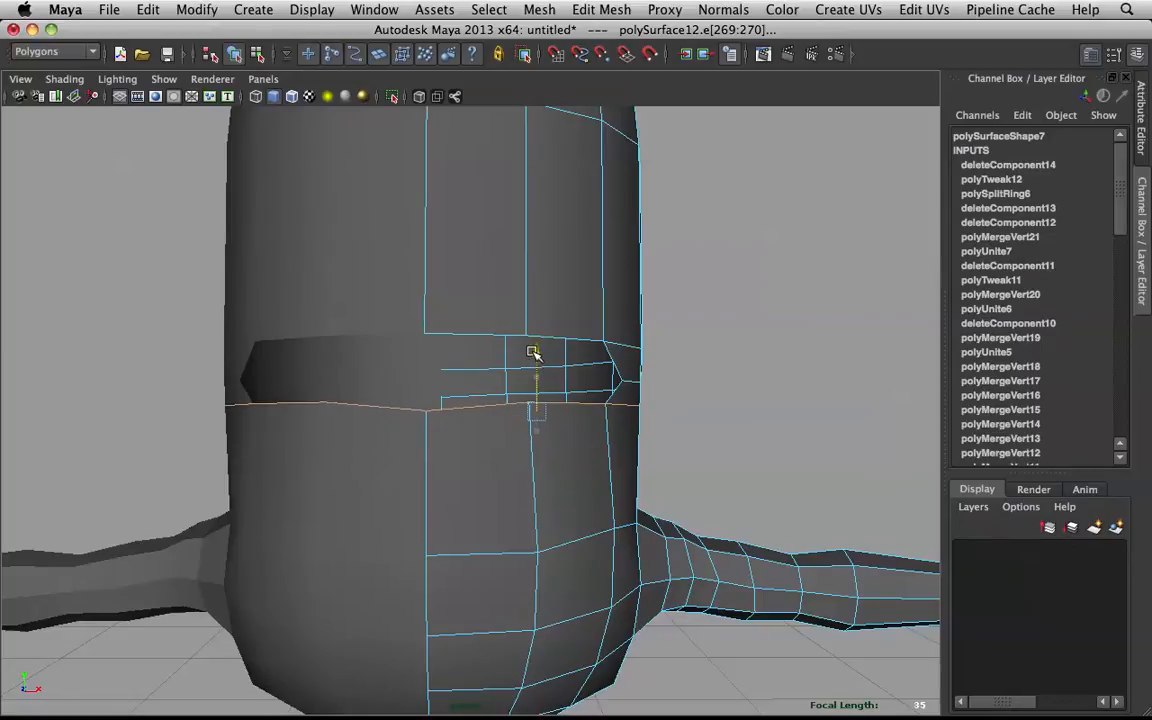
- Examine the opening's shape from several angles in smooth display and return to unsmoothed display
{"action": "left_click", "coordinate": [675, 369]}
{"action": "left_click", "coordinate": [630, 383]}
{"action": "left_click_drag", "start_coordinate": [643, 378], "coordinate": [639, 420], "text": "alt"}
{"action": "key", "text": "3"}
{"action": "right_click_drag", "start_coordinate": [637, 424], "coordinate": [545, 428], "text": "alt"}
{"action": "left_click_drag", "start_coordinate": [545, 428], "coordinate": [586, 430], "text": "alt"}
{"action": "left_click", "coordinate": [602, 313]}
{"action": "right_click_drag", "start_coordinate": [541, 335], "coordinate": [593, 314]}
{"action": "left_click", "coordinate": [593, 314]}
{"action": "left_click_drag", "start_coordinate": [593, 314], "coordinate": [550, 317], "text": "alt"}
{"action": "left_click", "coordinate": [550, 318]}
{"action": "right_click_drag", "start_coordinate": [550, 318], "coordinate": [586, 334], "text": "alt"}
{"action": "left_click_drag", "start_coordinate": [617, 328], "coordinate": [522, 322], "text": "alt"}
{"action": "key", "text": "1"}
{"action": "right_click_drag", "start_coordinate": [532, 332], "coordinate": [506, 365], "text": "alt"}
{"action": "left_click_drag", "start_coordinate": [506, 365], "coordinate": [570, 367], "text": "alt"}
- Undo the edge loop and vertex moves made to the opening since the body was mirrored
{"action": "key", "text": "z"}
{"action": "key", "text": "z"}
{"action": "key", "text": "z"}
{"action": "key", "text": "z"}
{"action": "key", "text": "z"}
{"action": "key", "text": "z"}
{"action": "key", "text": "z"}
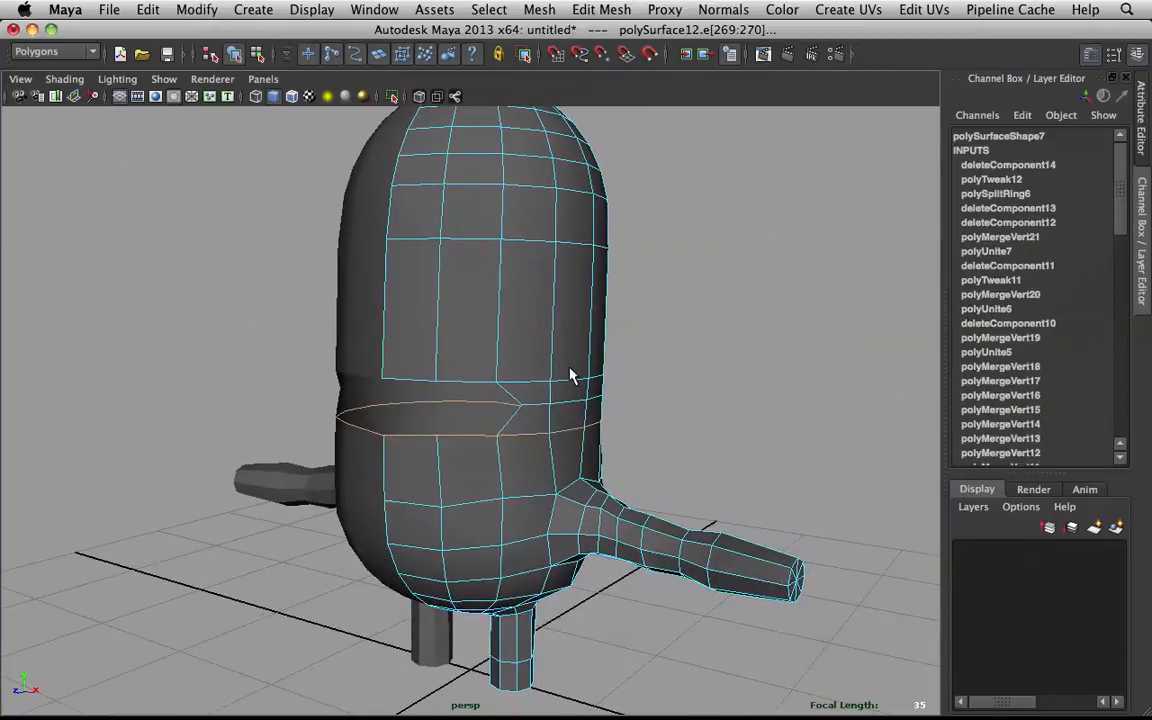
{"action": "key", "text": "shift+z"}
{"action": "key", "text": "shift+z"}
{"action": "key", "text": "shift+z"}
{"action": "key", "text": "shift+z"}
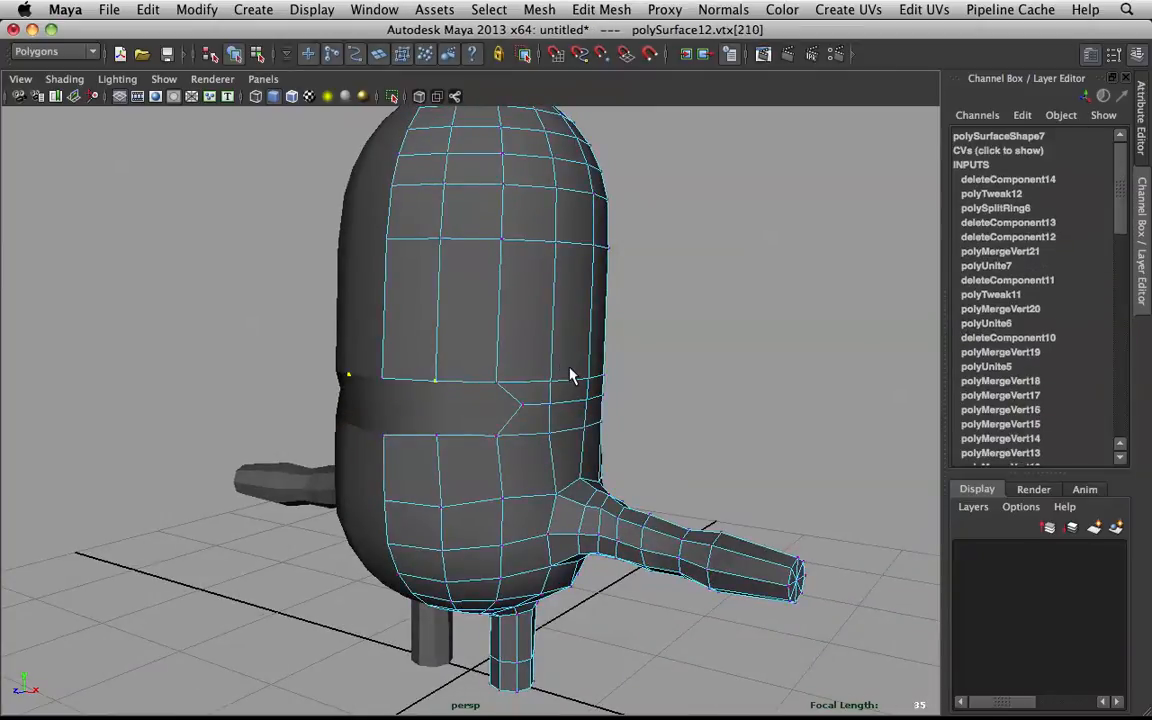
{"action": "key", "text": "shift+z"}
{"action": "key", "text": "shift+z"}
{"action": "key", "text": "shift+z"}
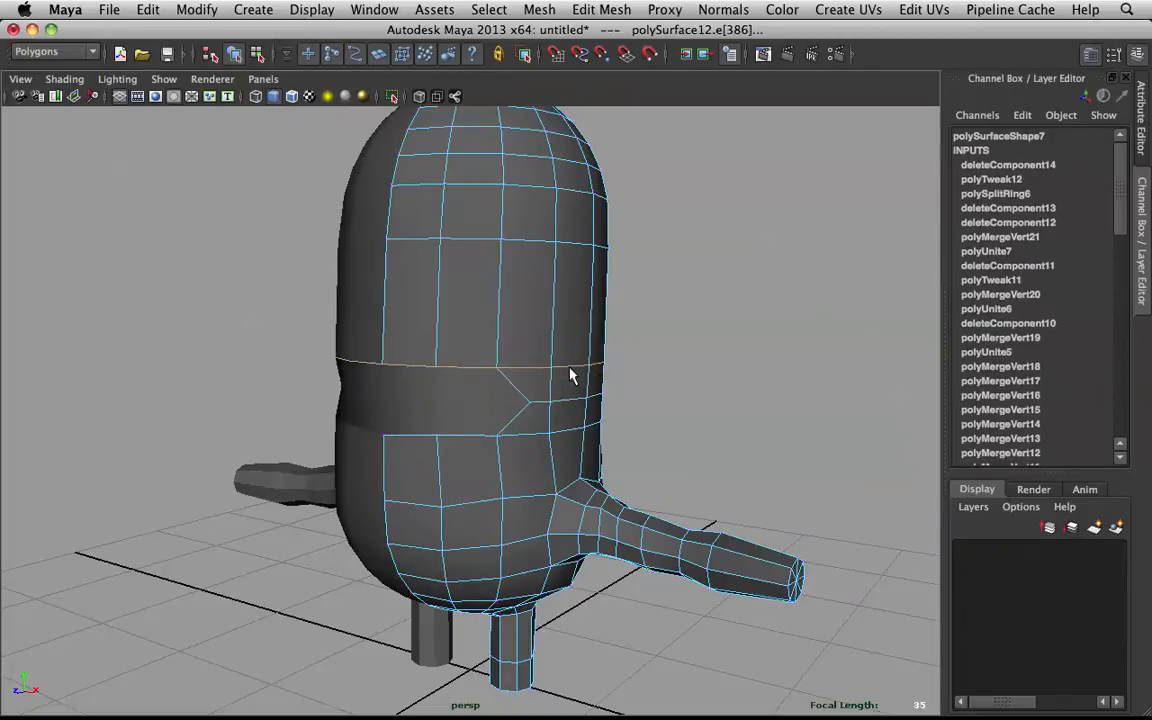
{"action": "key", "text": "shift+z"}
{"action": "key", "text": "z"}
{"action": "key", "text": "z"}
{"action": "key", "text": "z"}
{"action": "key", "text": "z"}
{"action": "key", "text": "z"}
{"action": "key", "text": "z"}
{"action": "key", "text": "z"}
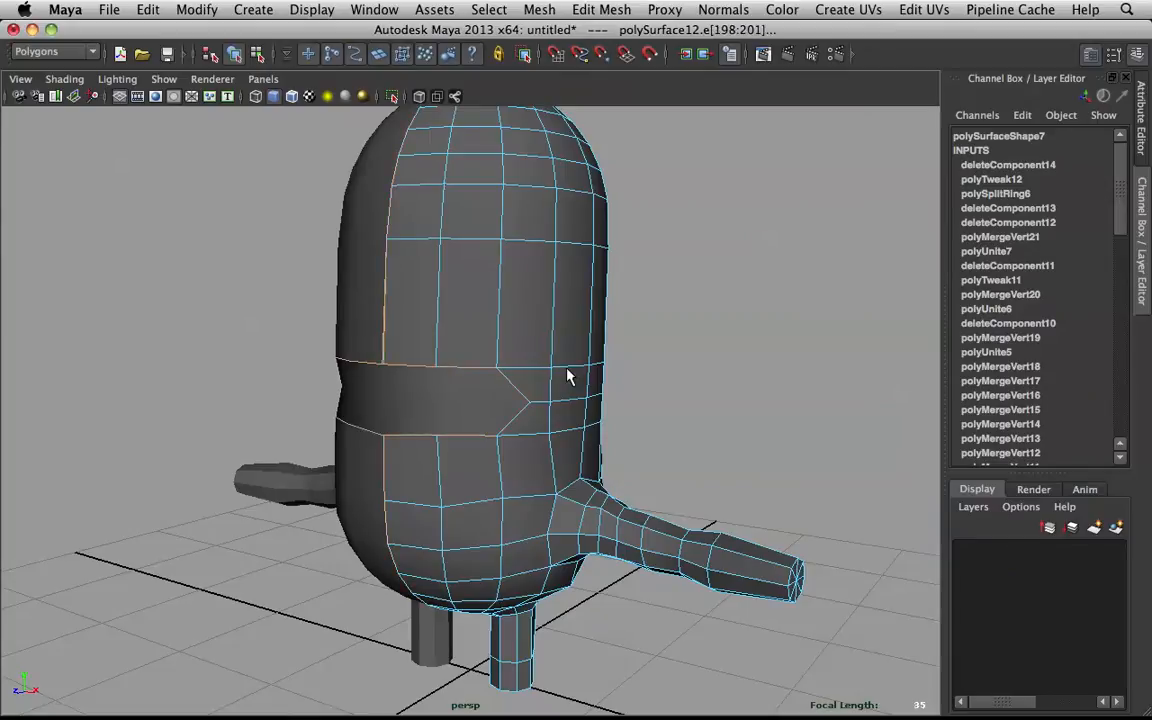
{"action": "key", "text": "z"}
{"action": "key", "text": "z"}
{"action": "key", "text": "z"}
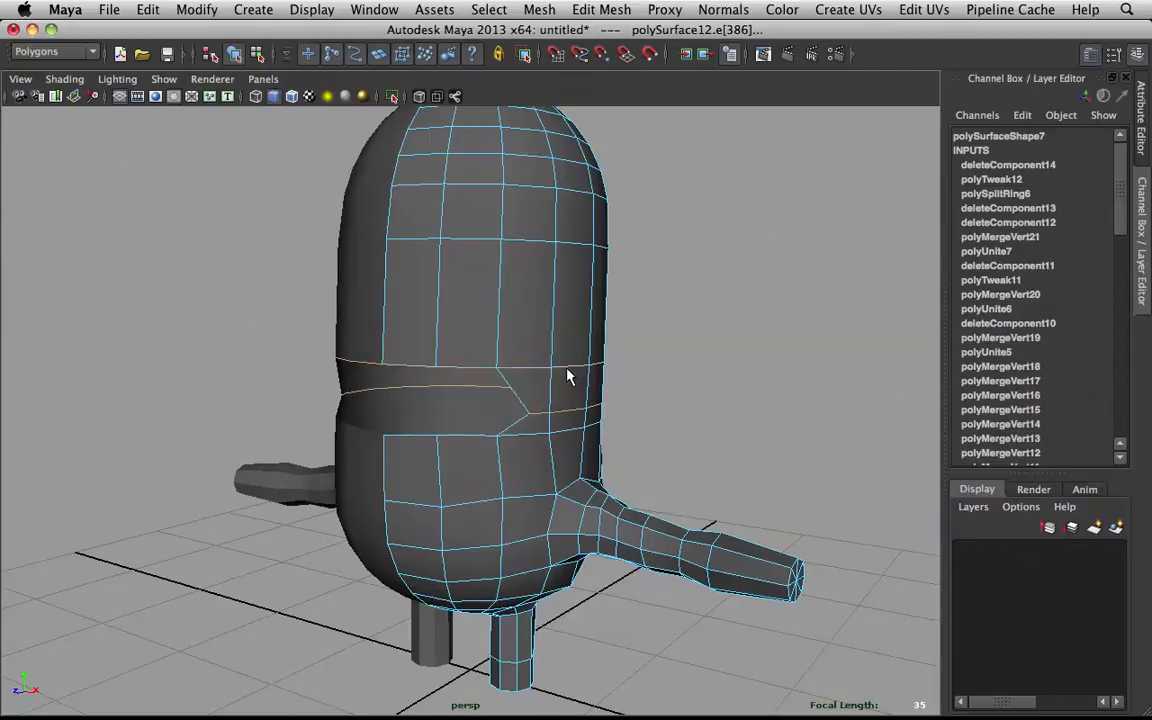
- Select the border edges along the opening's upper rim, lower rim and side
{"action": "left_click", "coordinate": [688, 333]}
{"action": "left_click_drag", "start_coordinate": [442, 358], "coordinate": [507, 356], "text": "alt"}
{"action": "right_click_drag", "start_coordinate": [489, 305], "coordinate": [489, 276]}
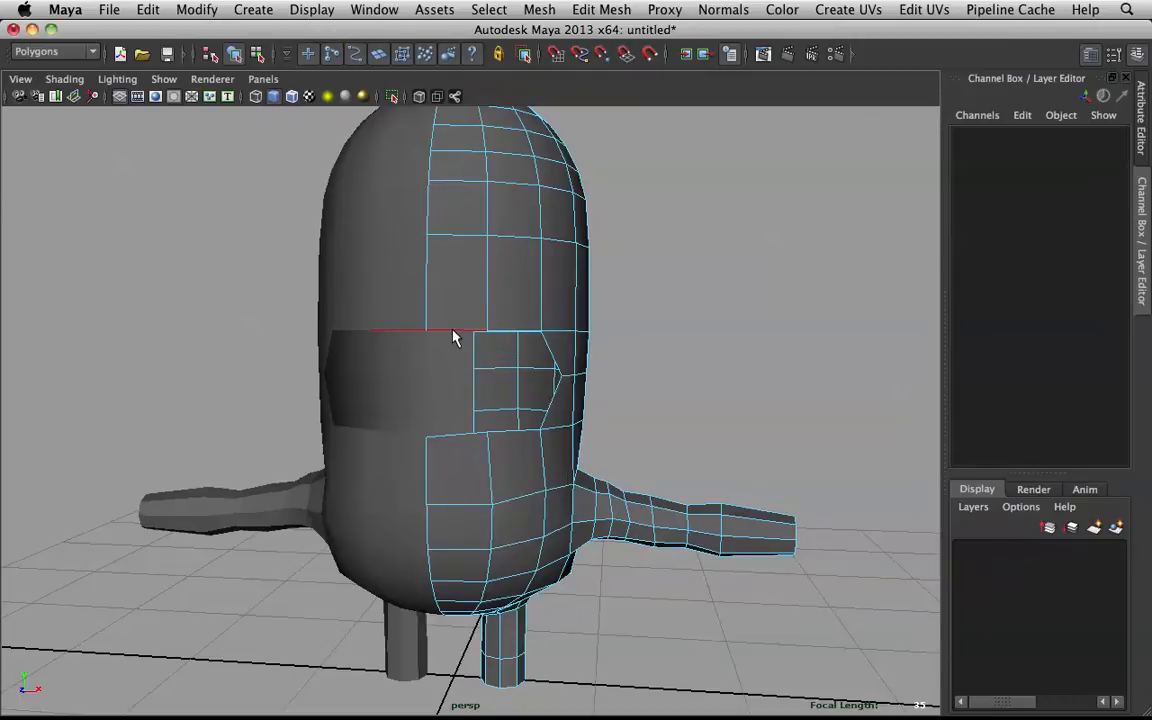
{"action": "left_click", "coordinate": [528, 334]}
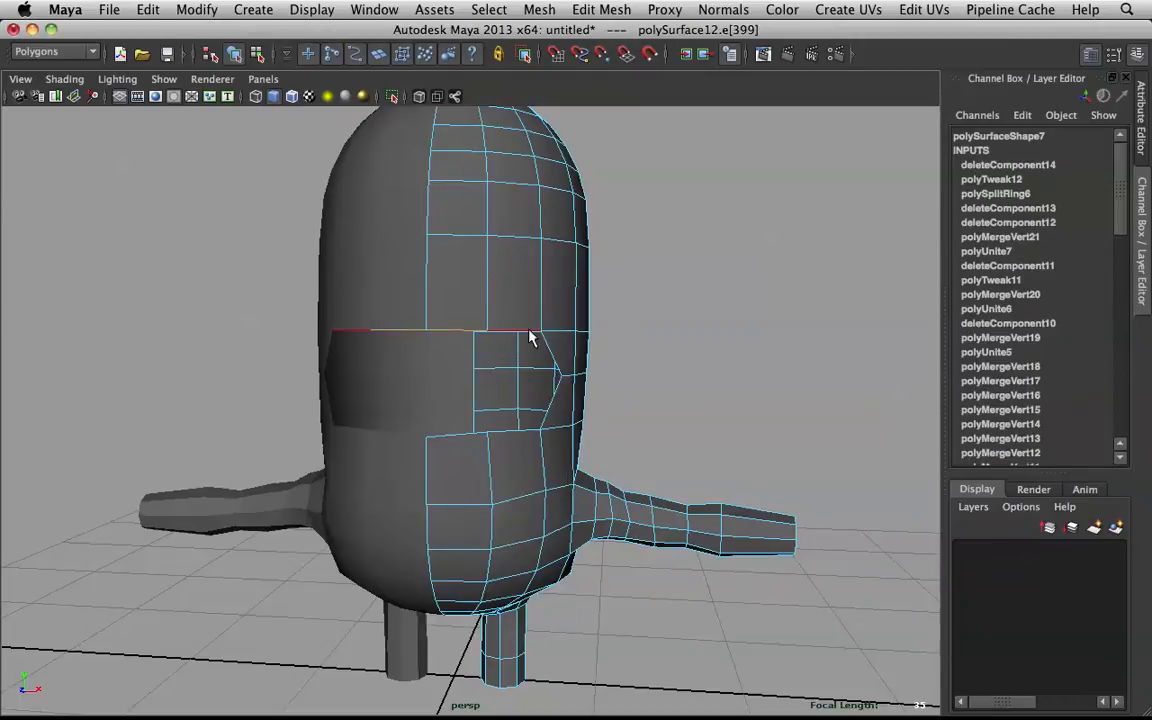
{"action": "double_click", "coordinate": [450, 440]}
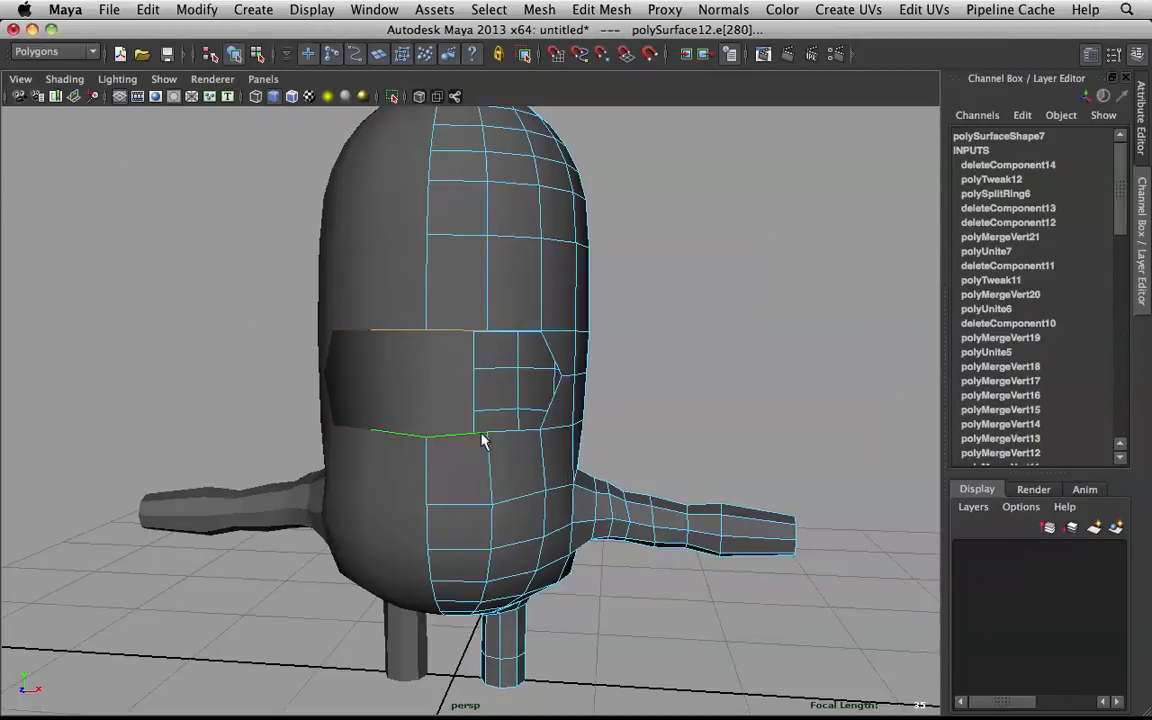
{"action": "left_click", "coordinate": [555, 390]}
{"action": "right_click_drag", "start_coordinate": [514, 298], "coordinate": [517, 328], "text": "shift"}
{"action": "left_click_drag", "start_coordinate": [515, 337], "coordinate": [559, 325], "text": "alt"}
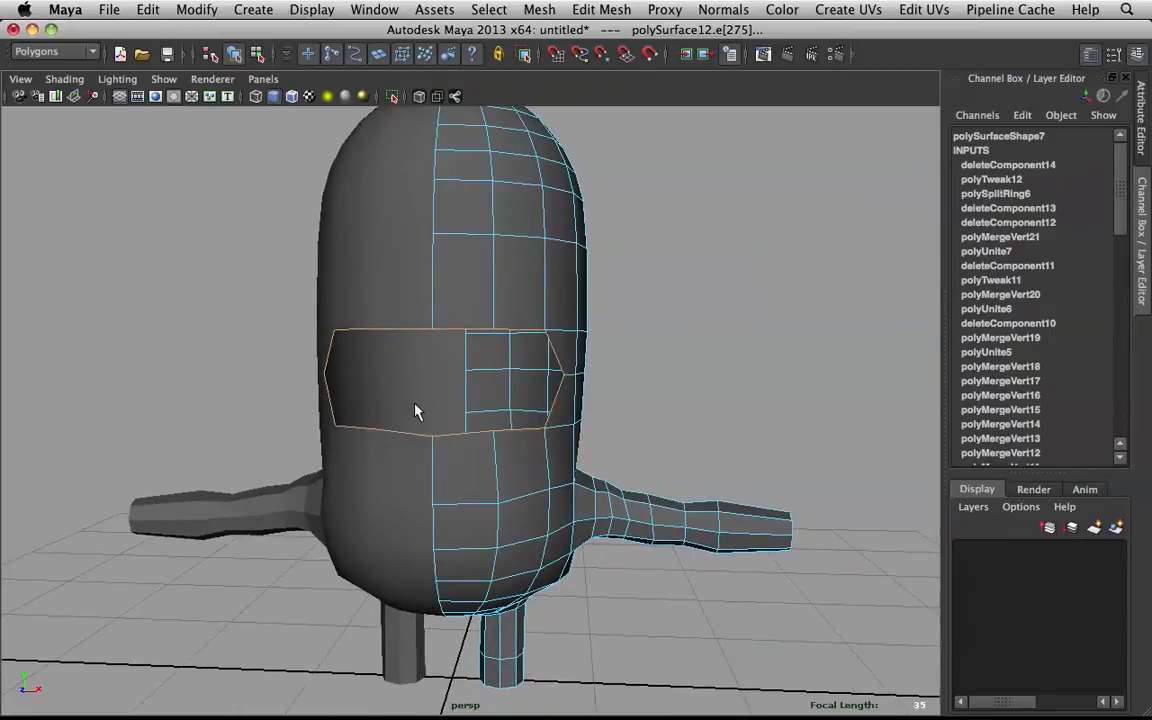
- Try to select only the edges along the opening's upper rim
{"action": "mouse_move", "coordinate": [373, 381]}
{"action": "left_mouse_down", "text": "alt"}
{"action": "mouse_move", "coordinate": [470, 368]}
{"action": "mouse_move", "coordinate": [391, 369]}
{"action": "left_mouse_up", "text": "alt"}
{"action": "left_click", "coordinate": [392, 336]}
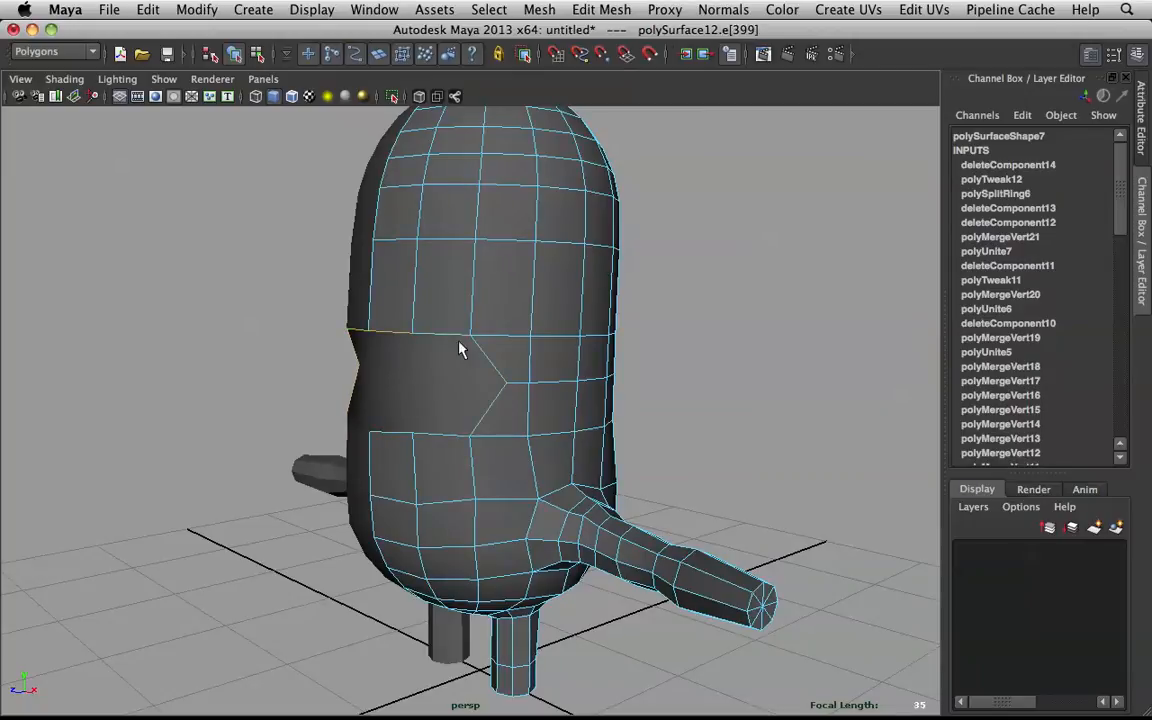
{"action": "double_click", "coordinate": [463, 345]}
{"action": "left_click_drag", "start_coordinate": [463, 345], "coordinate": [332, 394], "text": "alt"}
{"action": "left_click_drag", "start_coordinate": [499, 347], "coordinate": [352, 320], "text": "alt"}
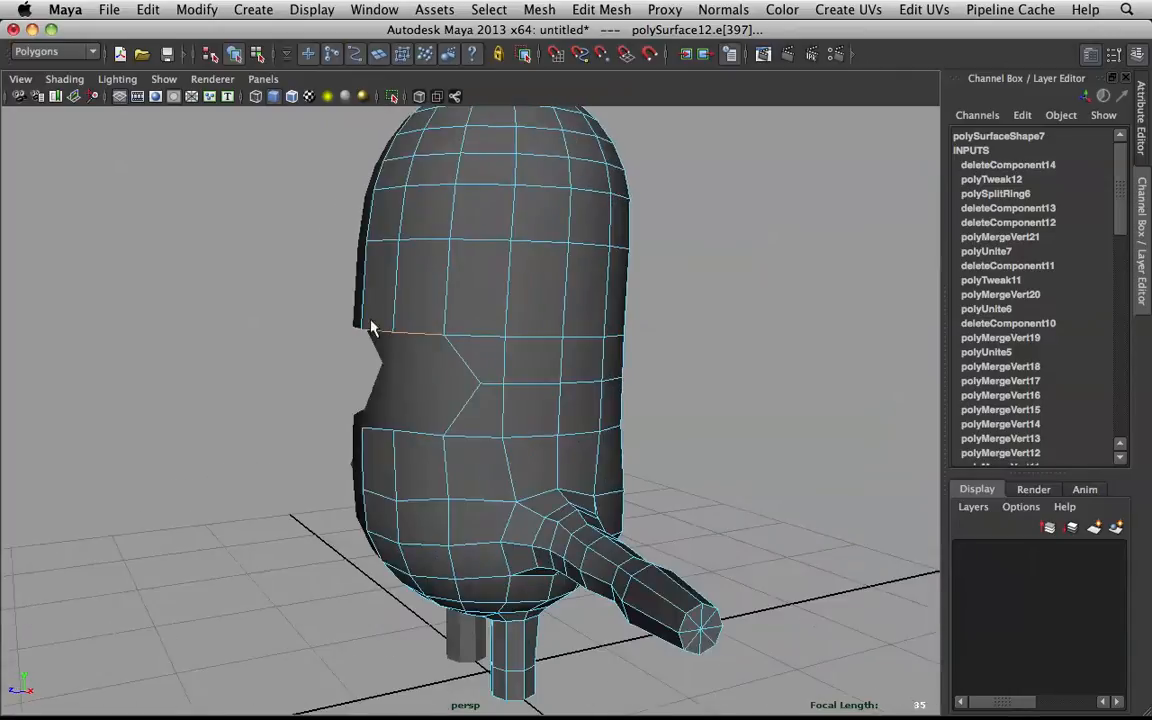
- Delete the faces at the opening's pointed ends to extend it further around the torso sides
{"action": "right_click_drag", "start_coordinate": [483, 370], "coordinate": [483, 395]}
{"action": "left_click", "coordinate": [490, 425]}
{"action": "key", "text": "Delete"}
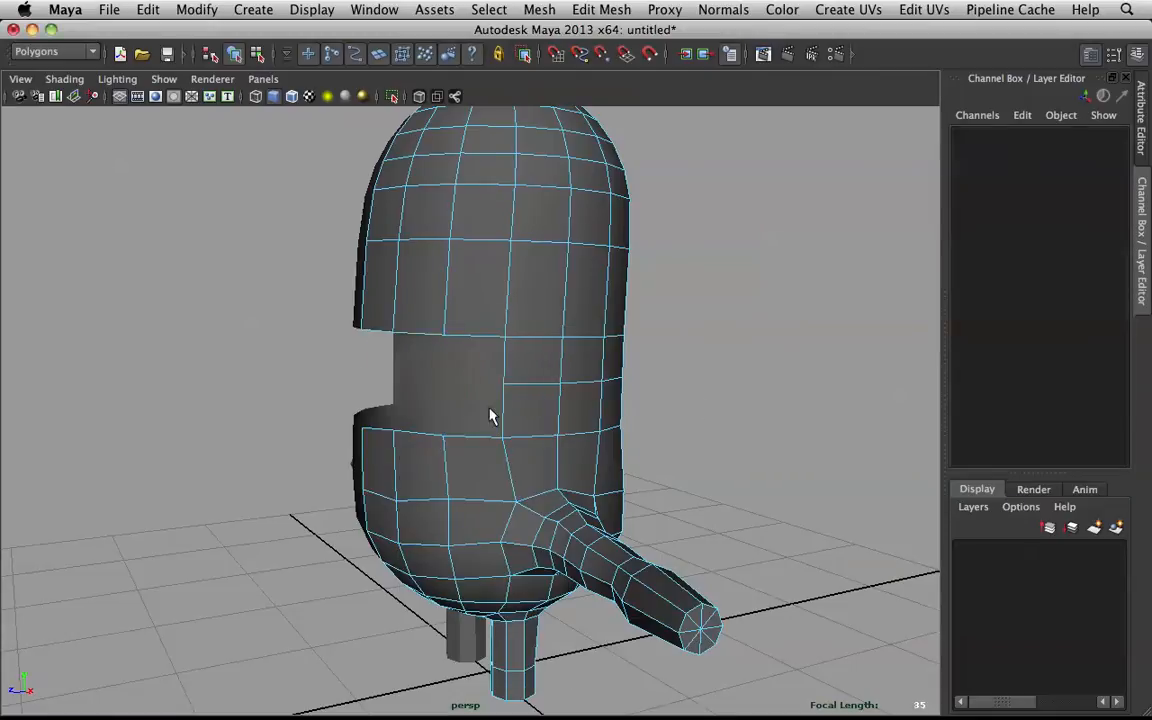
- Move the middle vertex on the opening's side border toward the torso's back so each end comes to a point
{"action": "scroll", "coordinate": [571, 385], "scroll_direction": "up", "scroll_amount": 3}
{"action": "left_click_drag", "start_coordinate": [571, 373], "coordinate": [533, 400], "text": "alt"}
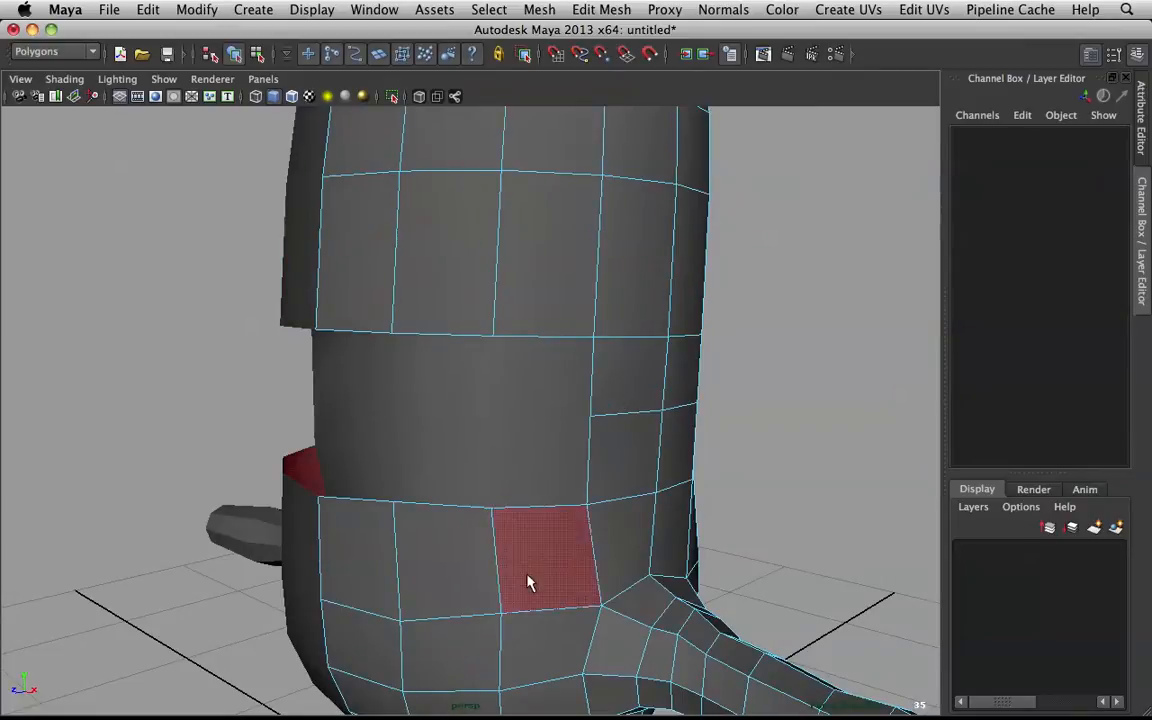
{"action": "left_click_drag", "start_coordinate": [635, 283], "coordinate": [573, 278], "text": "alt"}
{"action": "right_click_drag", "start_coordinate": [565, 290], "coordinate": [500, 312]}
{"action": "left_click", "coordinate": [500, 415]}
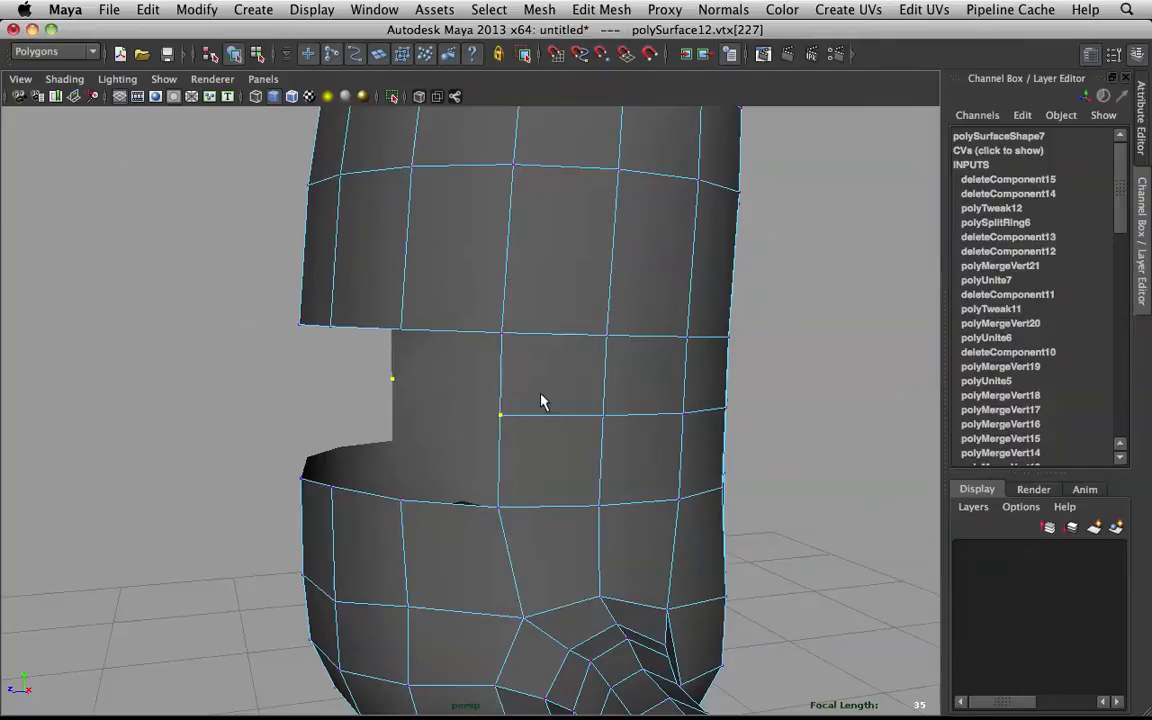
{"action": "left_click_drag", "start_coordinate": [546, 380], "coordinate": [553, 388], "text": "alt"}
{"action": "key", "text": "w"}
{"action": "scroll", "coordinate": [660, 384], "scroll_direction": "up", "scroll_amount": 5}
{"action": "left_click_drag", "start_coordinate": [656, 386], "coordinate": [606, 207], "text": "alt"}
{"action": "left_click", "coordinate": [566, 266]}
{"action": "left_click_drag", "start_coordinate": [566, 266], "coordinate": [603, 287]}
{"action": "left_click", "coordinate": [535, 290]}
- Select all border edges of the opening along its upper rim, pointed sides and lower rim
{"action": "right_click_drag", "start_coordinate": [569, 203], "coordinate": [677, 148]}
{"action": "left_click_drag", "start_coordinate": [560, 193], "coordinate": [437, 221], "text": "alt"}
{"action": "right_click_drag", "start_coordinate": [437, 221], "coordinate": [423, 200]}
{"action": "left_click_drag", "start_coordinate": [423, 200], "coordinate": [411, 226], "text": "alt"}
{"action": "left_click", "coordinate": [315, 256]}
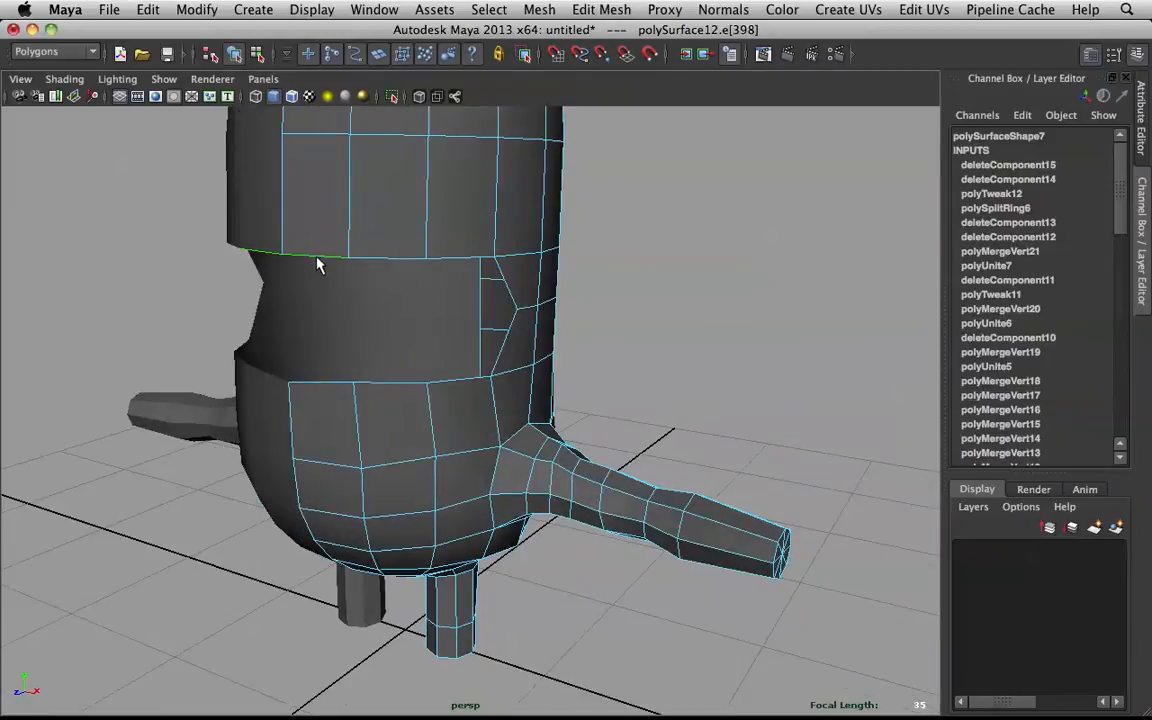
{"action": "left_click", "coordinate": [385, 259], "text": "shift"}
{"action": "left_click", "coordinate": [467, 259], "text": "shift"}
{"action": "left_click", "coordinate": [503, 272], "text": "shift"}
{"action": "left_click", "coordinate": [507, 341], "text": "shift"}
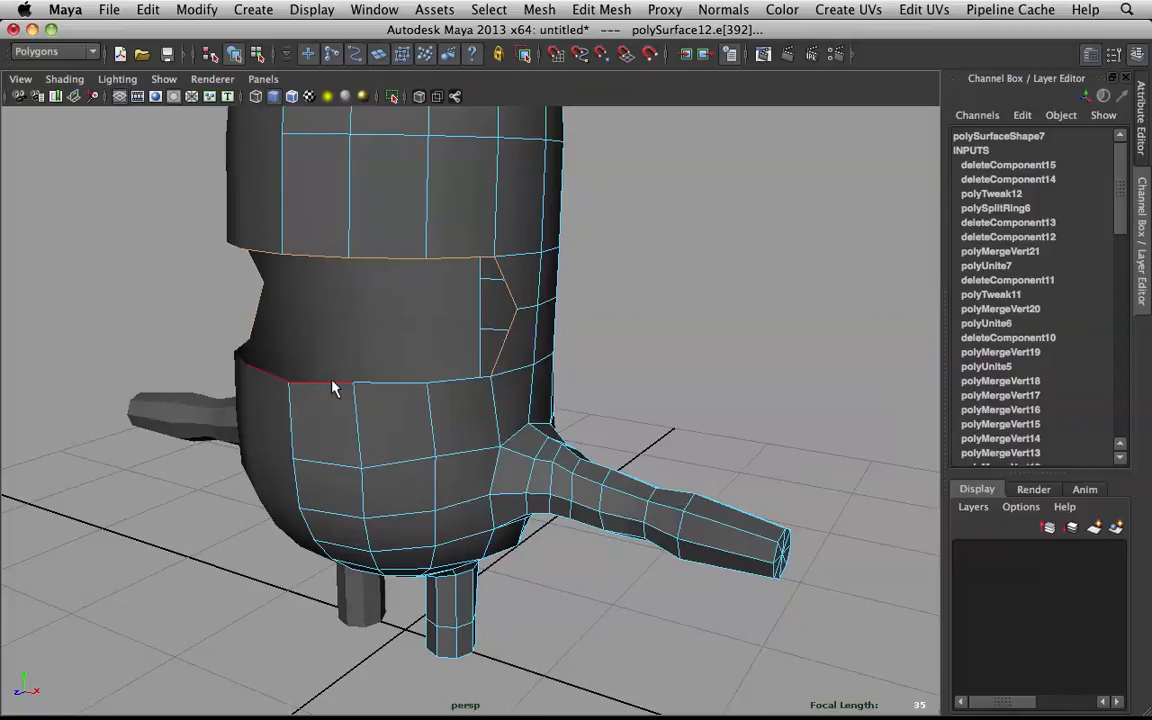
{"action": "double_click", "coordinate": [333, 389], "text": "shift"}
- Extrude the opening's border edges inward with an offset of about 0.83
{"action": "left_click_drag", "start_coordinate": [334, 386], "coordinate": [381, 195], "text": "alt"}
{"action": "right_click_drag", "start_coordinate": [381, 195], "coordinate": [369, 241], "text": "shift"}
{"action": "middle_click_drag", "start_coordinate": [435, 283], "coordinate": [460, 301], "text": "alt"}
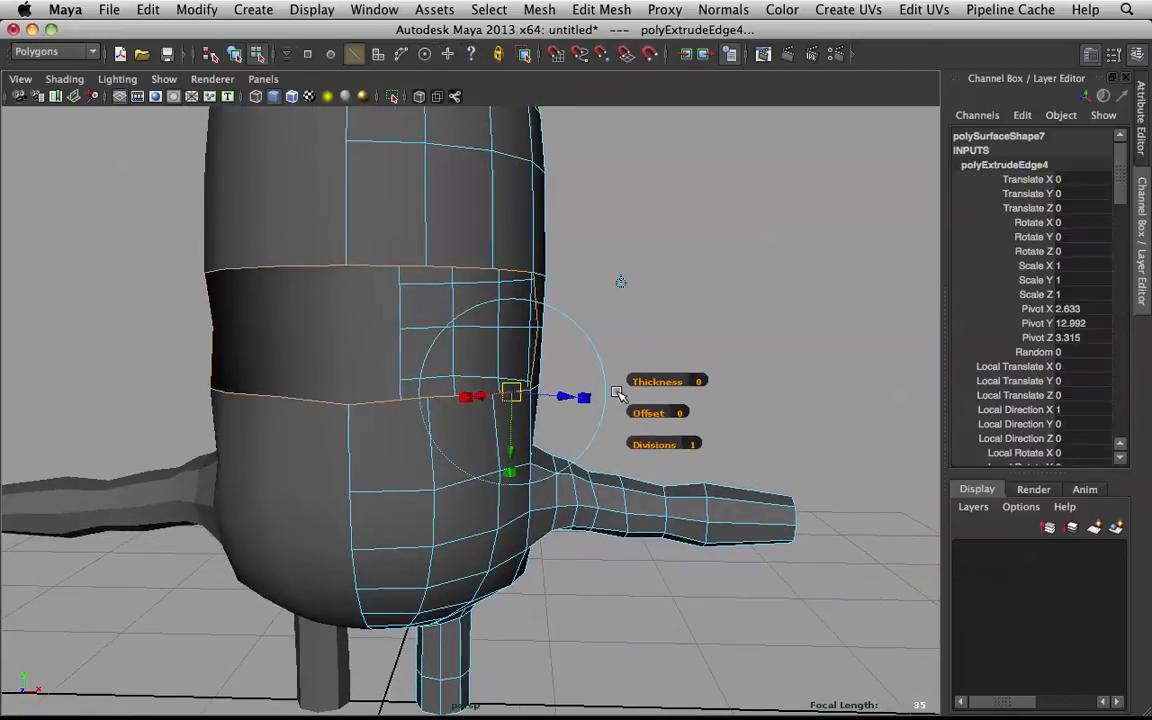
{"action": "left_click_drag", "start_coordinate": [652, 411], "coordinate": [733, 409]}
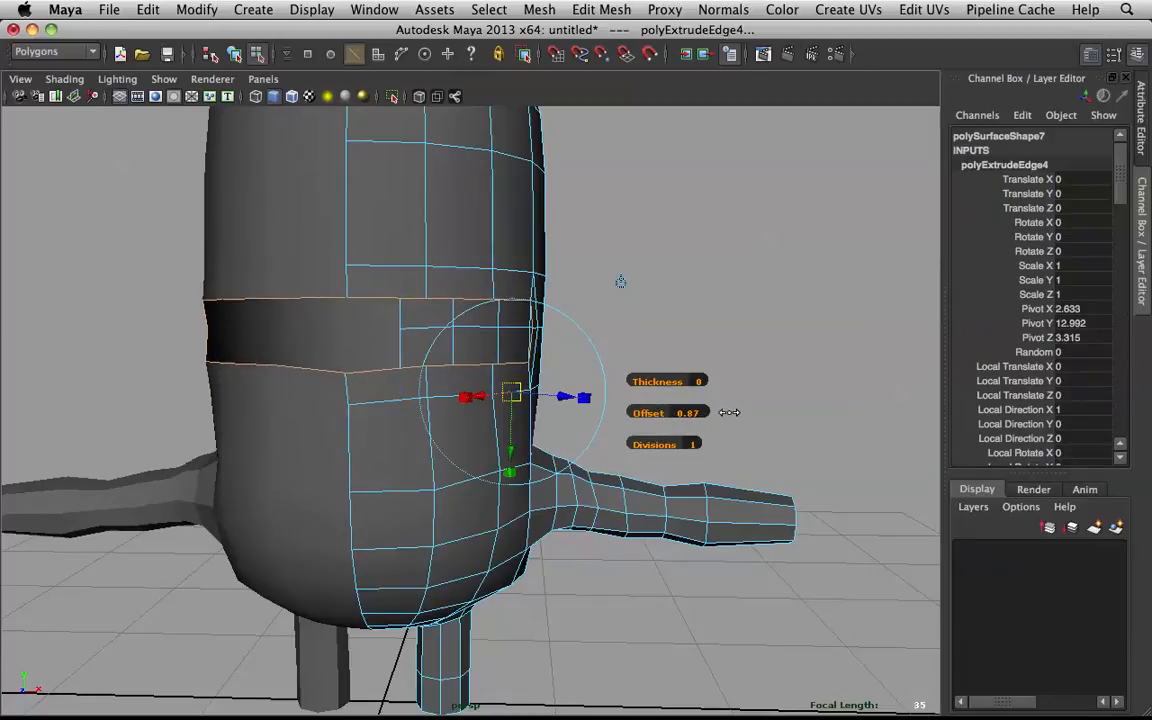
{"action": "left_click_drag", "start_coordinate": [470, 321], "coordinate": [504, 329], "text": "alt"}
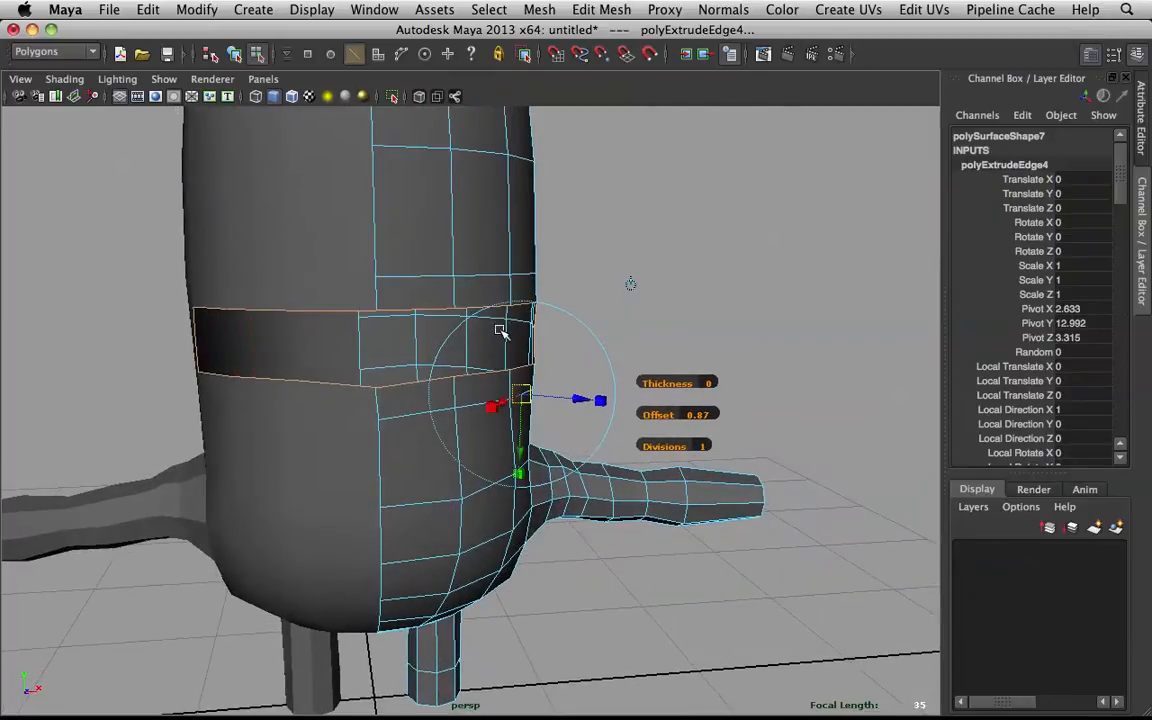
{"action": "left_click_drag", "start_coordinate": [661, 414], "coordinate": [657, 414]}
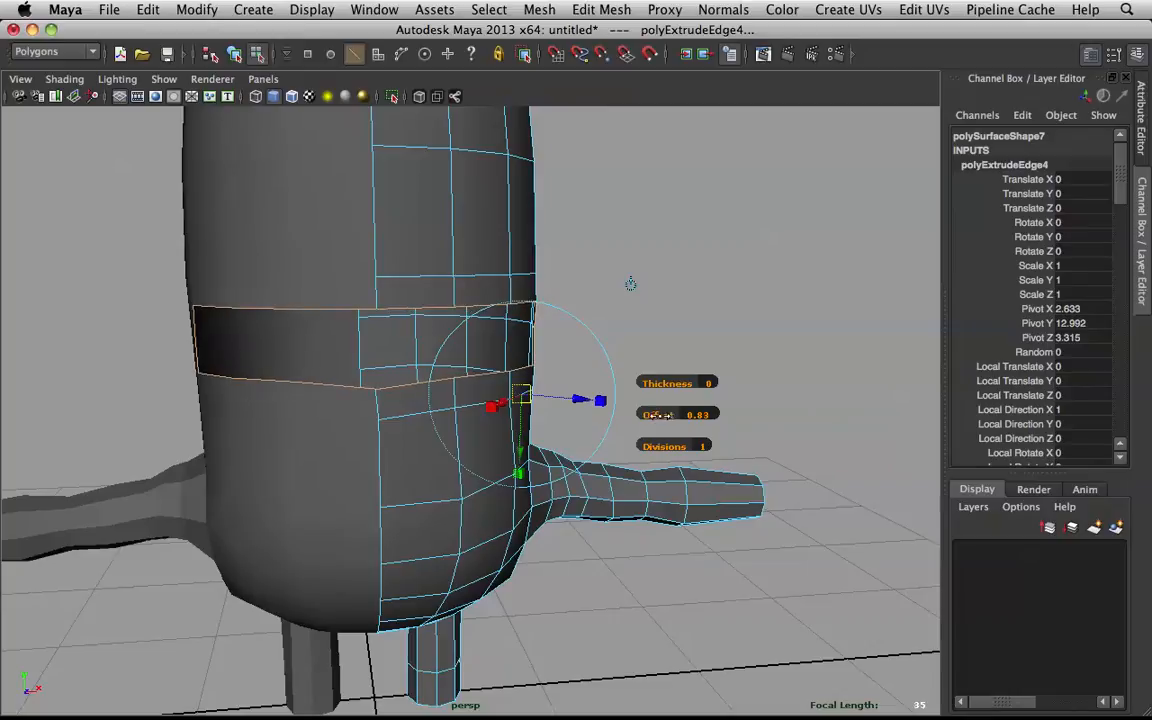
{"action": "mouse_move", "coordinate": [654, 264]}
{"action": "left_mouse_down", "text": "alt"}
{"action": "mouse_move", "coordinate": [633, 265]}
{"action": "mouse_move", "coordinate": [642, 275]}
{"action": "left_mouse_up", "text": "alt"}
{"action": "left_click_drag", "start_coordinate": [655, 391], "coordinate": [645, 391]}
- Check the extruded rim in smooth display from several angles and undo the edge extrusion
{"action": "left_click_drag", "start_coordinate": [679, 299], "coordinate": [620, 257], "text": "alt"}
{"action": "key", "text": "q"}
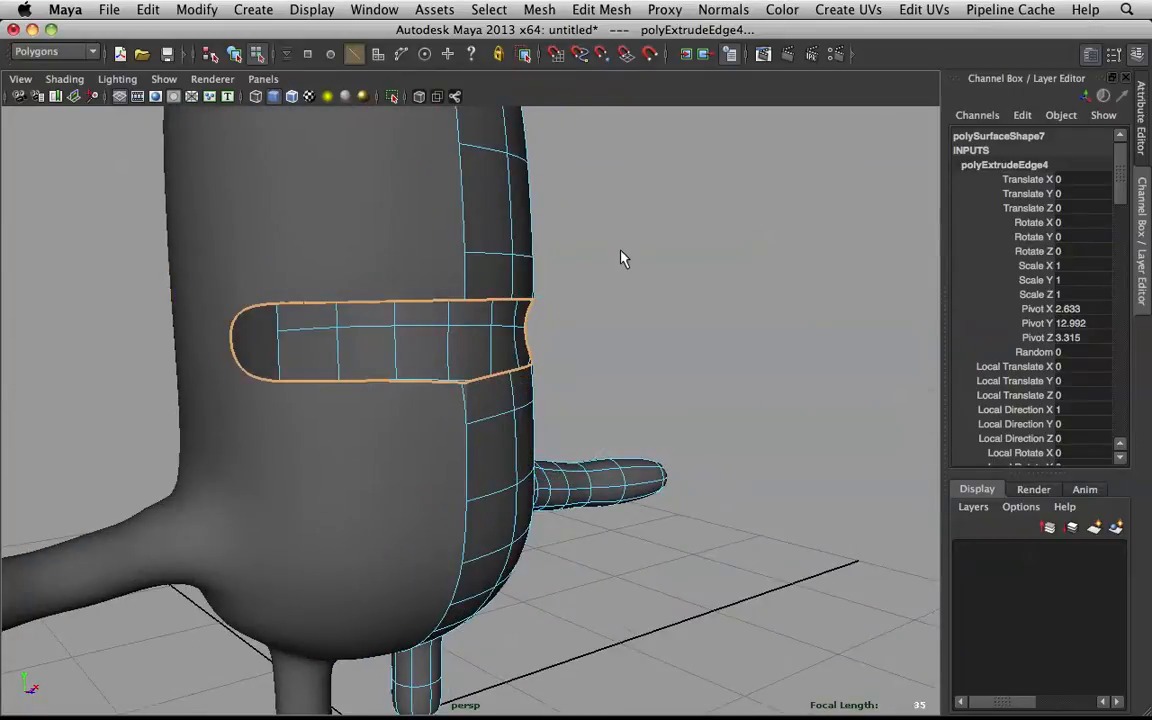
{"action": "left_click", "coordinate": [622, 257]}
{"action": "right_click_drag", "start_coordinate": [484, 268], "coordinate": [612, 228]}
{"action": "left_click_drag", "start_coordinate": [612, 228], "coordinate": [455, 283], "text": "alt"}
{"action": "left_click", "coordinate": [455, 283]}
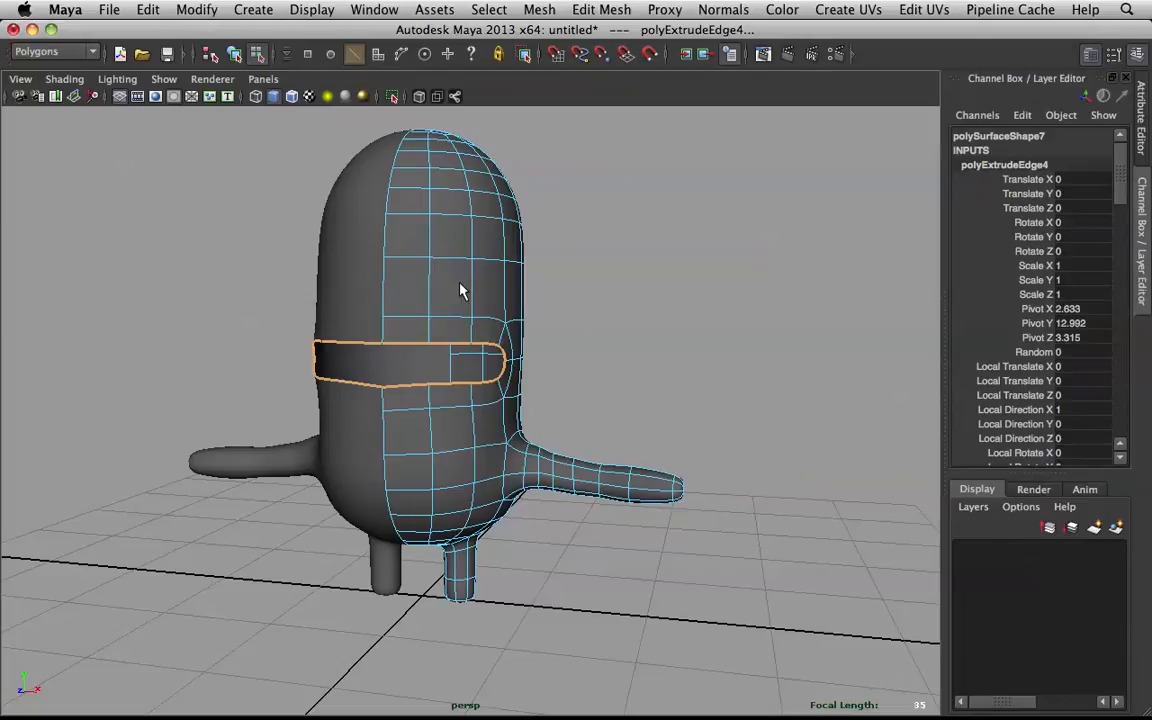
{"action": "key", "text": "z"}
{"action": "key", "text": "z"}
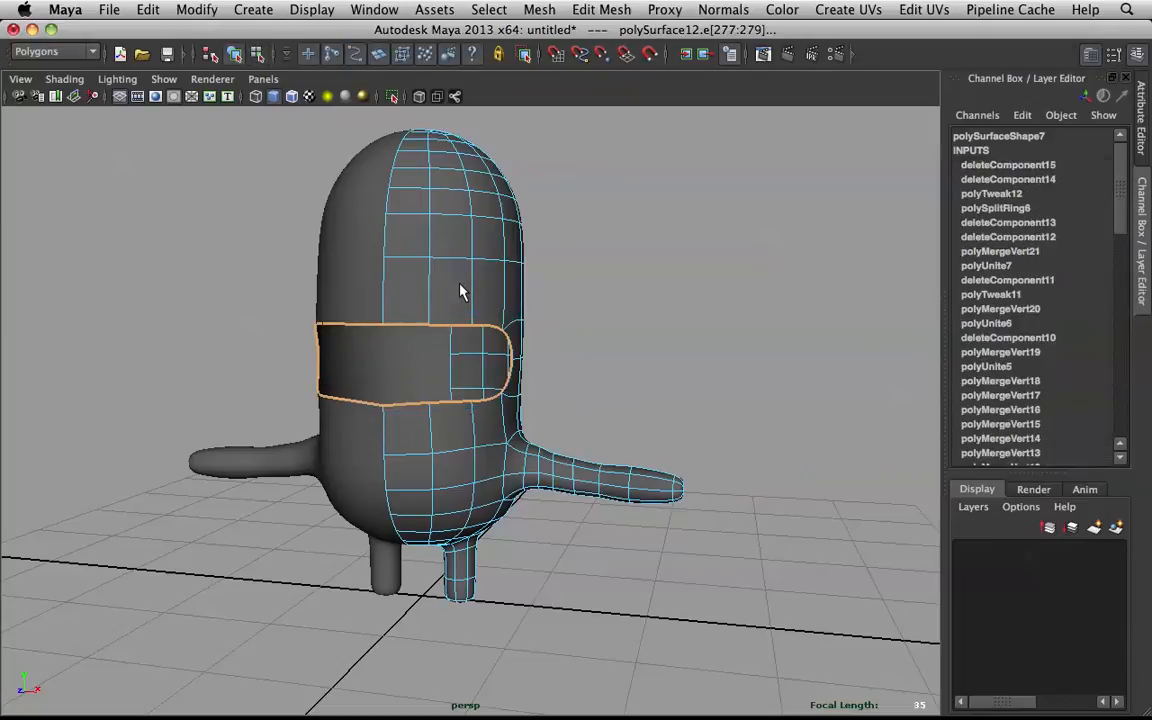
- Extrude the opening's border edges inward with an offset of 0.57 and a thickness of about -0.08
{"action": "right_click_drag", "start_coordinate": [455, 291], "coordinate": [463, 325], "text": "shift"}
{"action": "scroll", "coordinate": [452, 311], "scroll_direction": "up", "scroll_amount": 3}
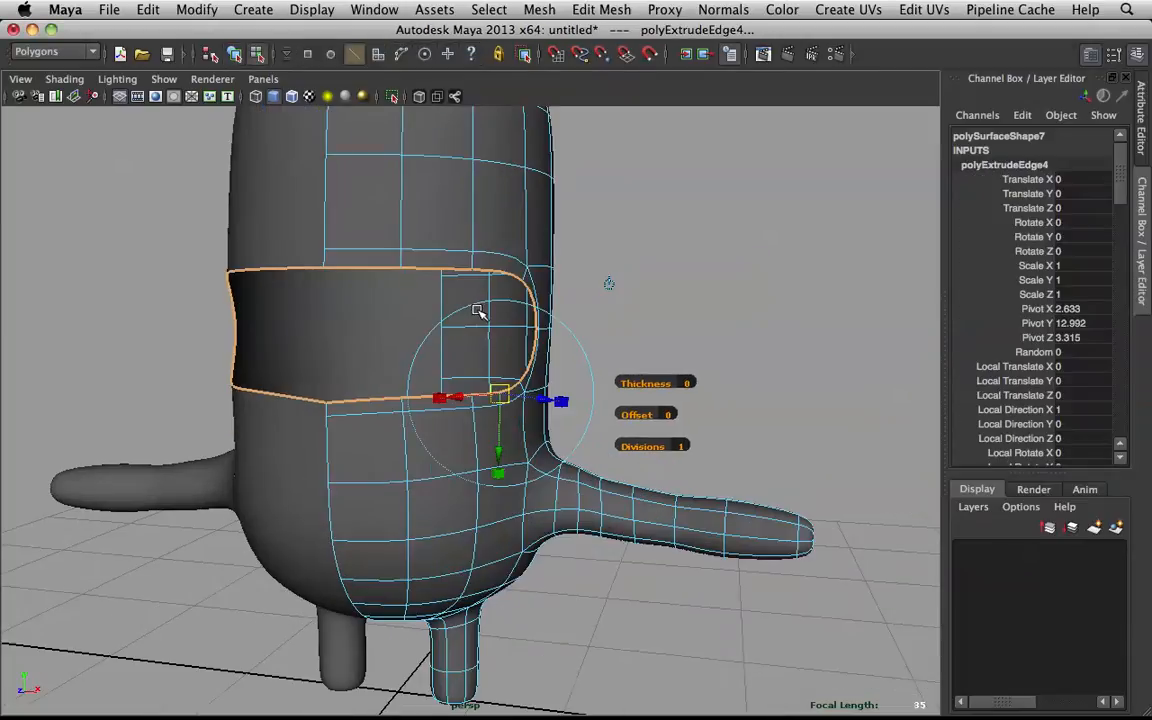
{"action": "left_click_drag", "start_coordinate": [637, 418], "coordinate": [645, 384]}
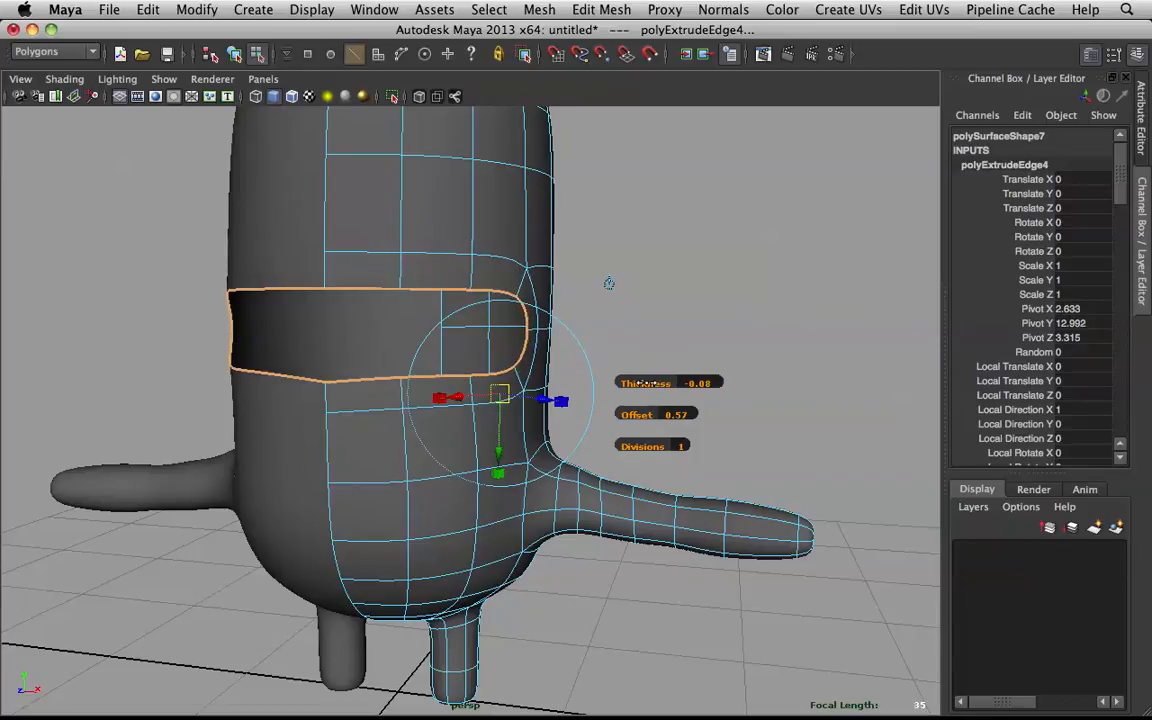
{"action": "left_click_drag", "start_coordinate": [373, 265], "coordinate": [341, 254], "text": "alt"}
- Extrude the new border edges a second time with an offset of 0.45
{"action": "key", "text": "ctrl+e"}
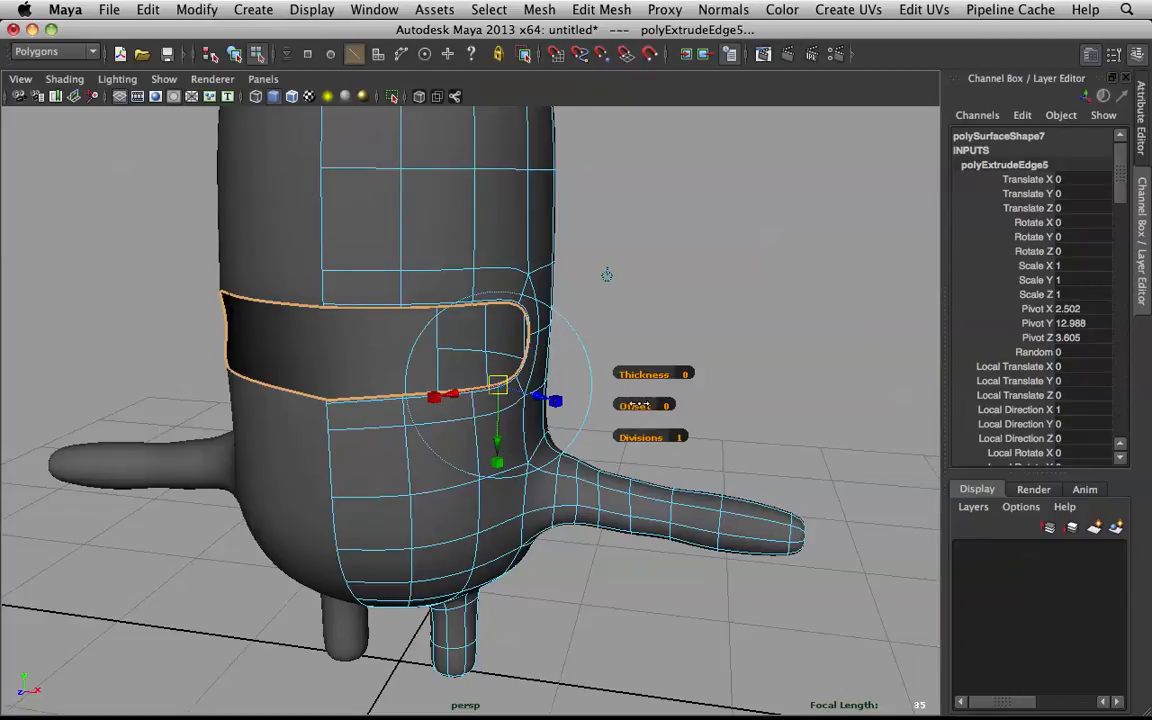
{"action": "left_click_drag", "start_coordinate": [638, 405], "coordinate": [705, 406]}
{"action": "left_click_drag", "start_coordinate": [645, 372], "coordinate": [647, 373]}
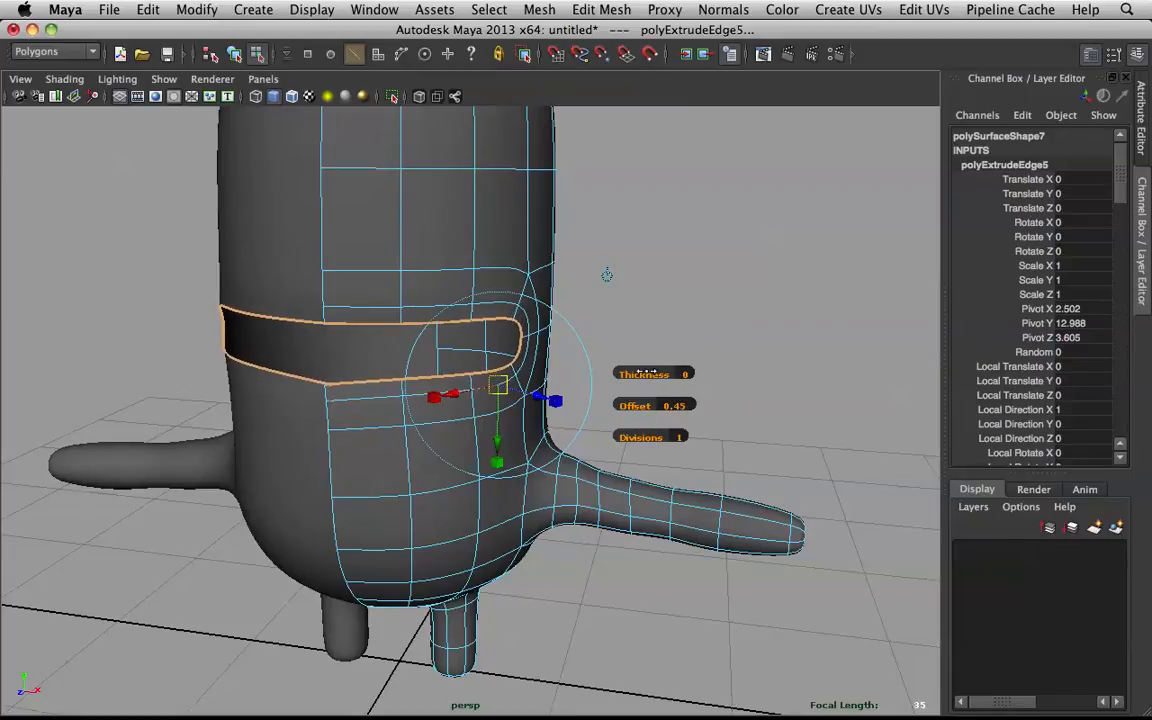
- Examine the narrowed opening from several angles in smooth display and return to unsmoothed display
{"action": "left_click_drag", "start_coordinate": [723, 280], "coordinate": [709, 263], "text": "alt"}
{"action": "key", "text": "q"}
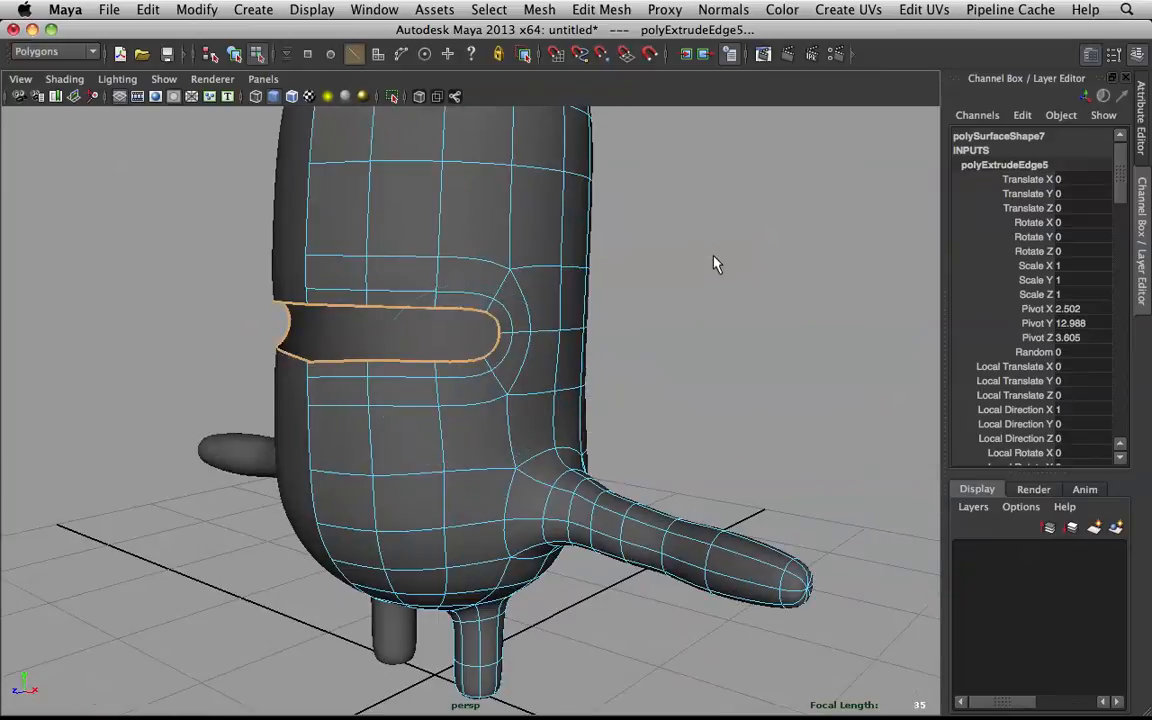
{"action": "left_click", "coordinate": [708, 261]}
{"action": "right_click_drag", "start_coordinate": [417, 280], "coordinate": [475, 238]}
{"action": "left_click_drag", "start_coordinate": [475, 245], "coordinate": [565, 320], "text": "alt"}
{"action": "left_click", "coordinate": [455, 288]}
{"action": "scroll", "coordinate": [470, 285], "scroll_direction": "up", "scroll_amount": 5}
- Slide the outermost edge loop around the opening outward, and slide the neighbouring inner loop partway toward it
{"action": "right_click_drag", "start_coordinate": [495, 392], "coordinate": [507, 330]}
{"action": "double_click", "coordinate": [507, 330]}
{"action": "right_click", "coordinate": [508, 325], "text": "shift"}
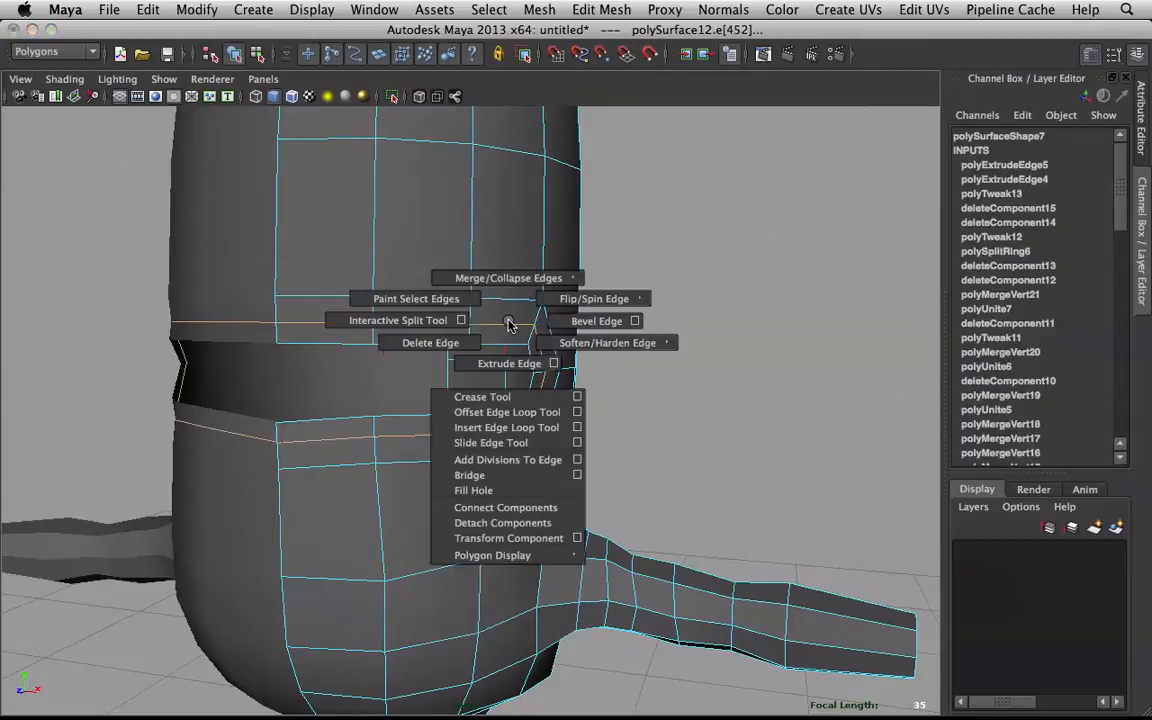
{"action": "left_click_drag", "start_coordinate": [508, 325], "coordinate": [483, 320], "text": "alt"}
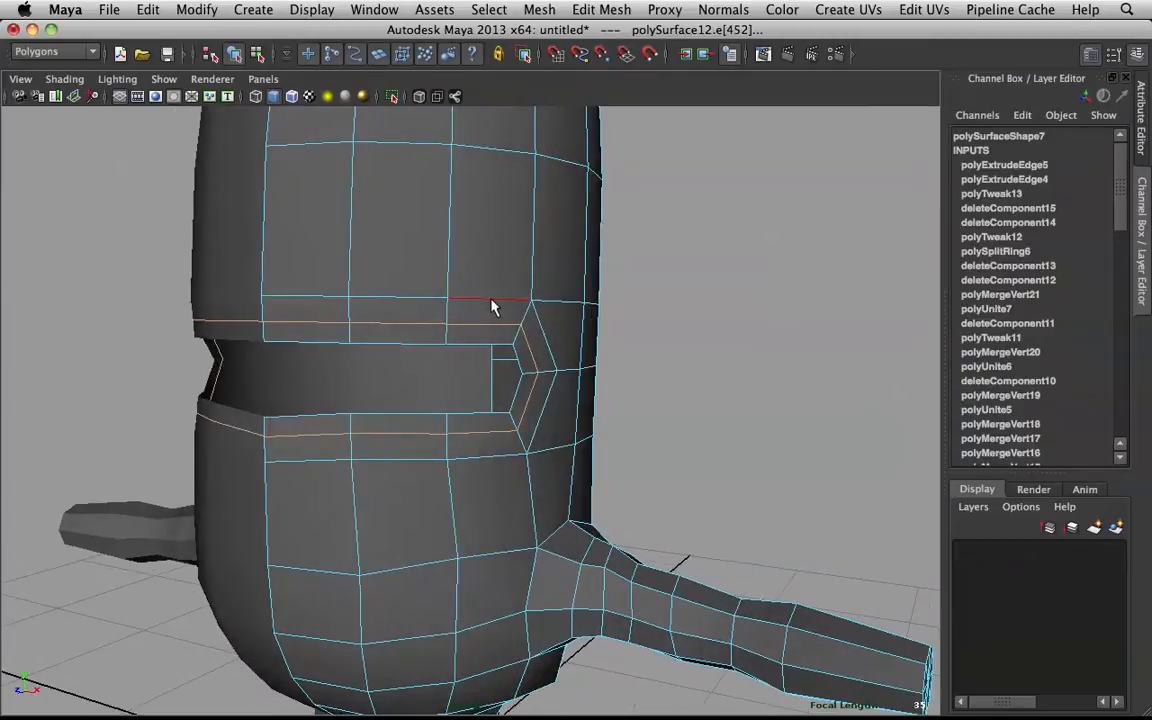
{"action": "double_click", "coordinate": [491, 300]}
{"action": "double_click", "coordinate": [537, 319]}
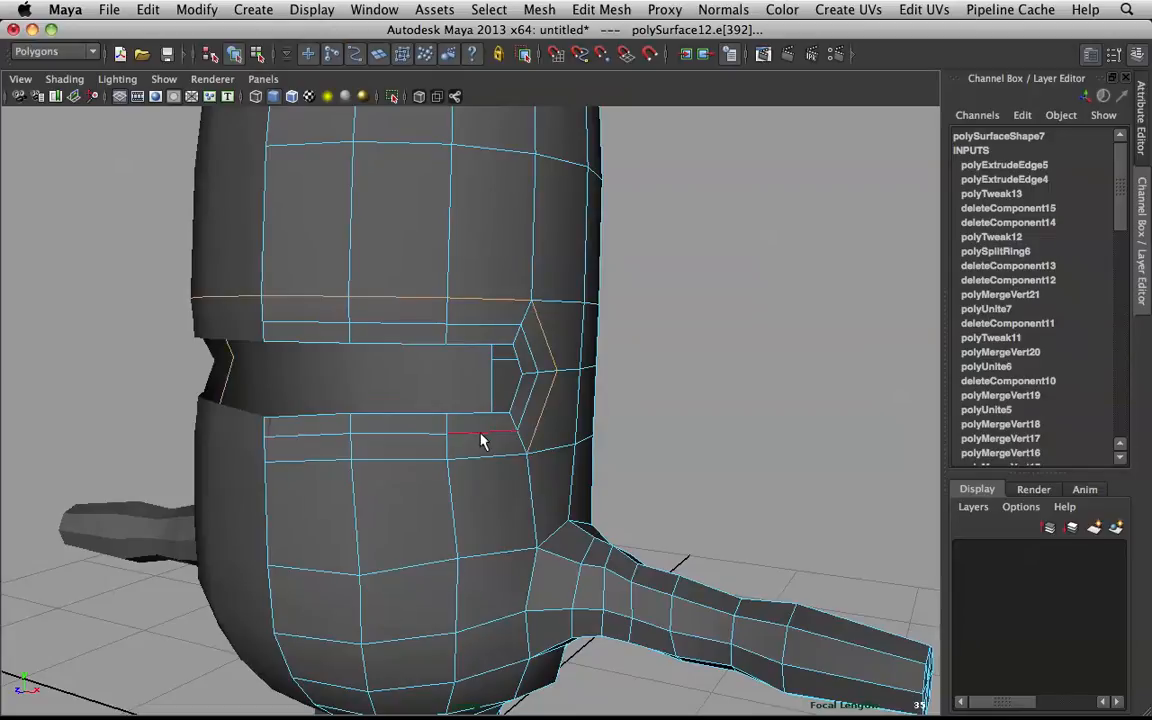
{"action": "double_click", "coordinate": [490, 460], "text": "shift"}
{"action": "right_click_drag", "start_coordinate": [490, 442], "coordinate": [488, 562], "text": "shift"}
{"action": "middle_click_drag", "start_coordinate": [488, 562], "coordinate": [532, 487]}
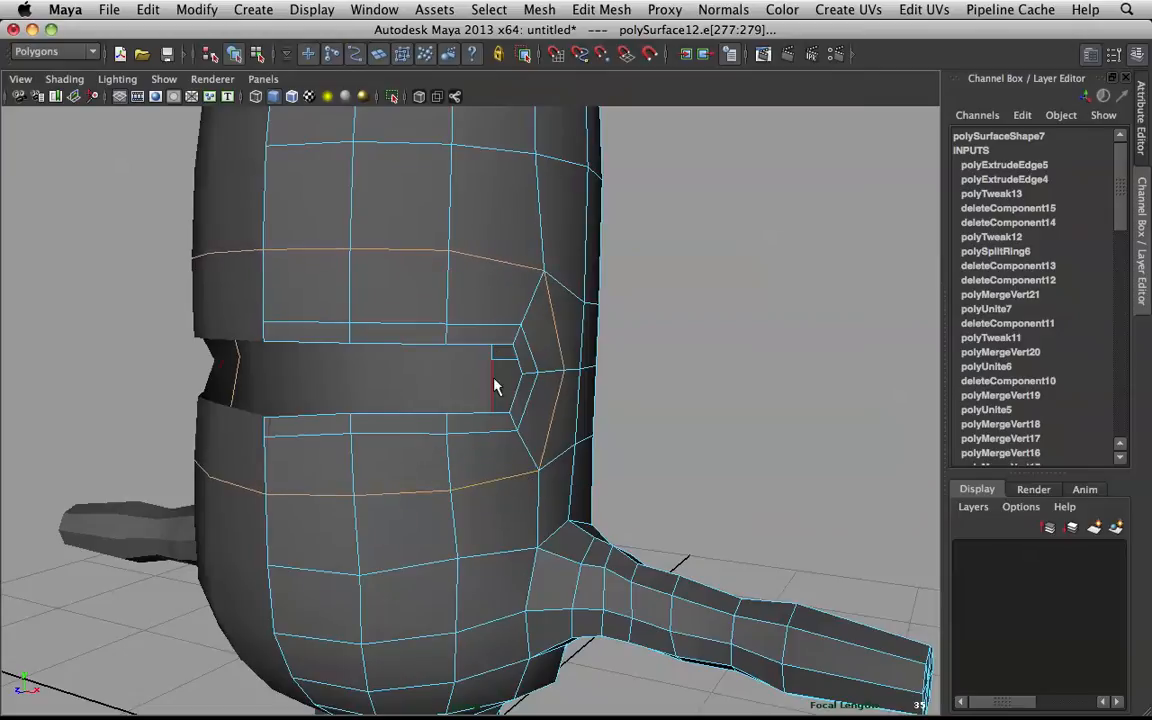
{"action": "double_click", "coordinate": [496, 323]}
{"action": "middle_click_drag", "start_coordinate": [512, 375], "coordinate": [533, 382]}
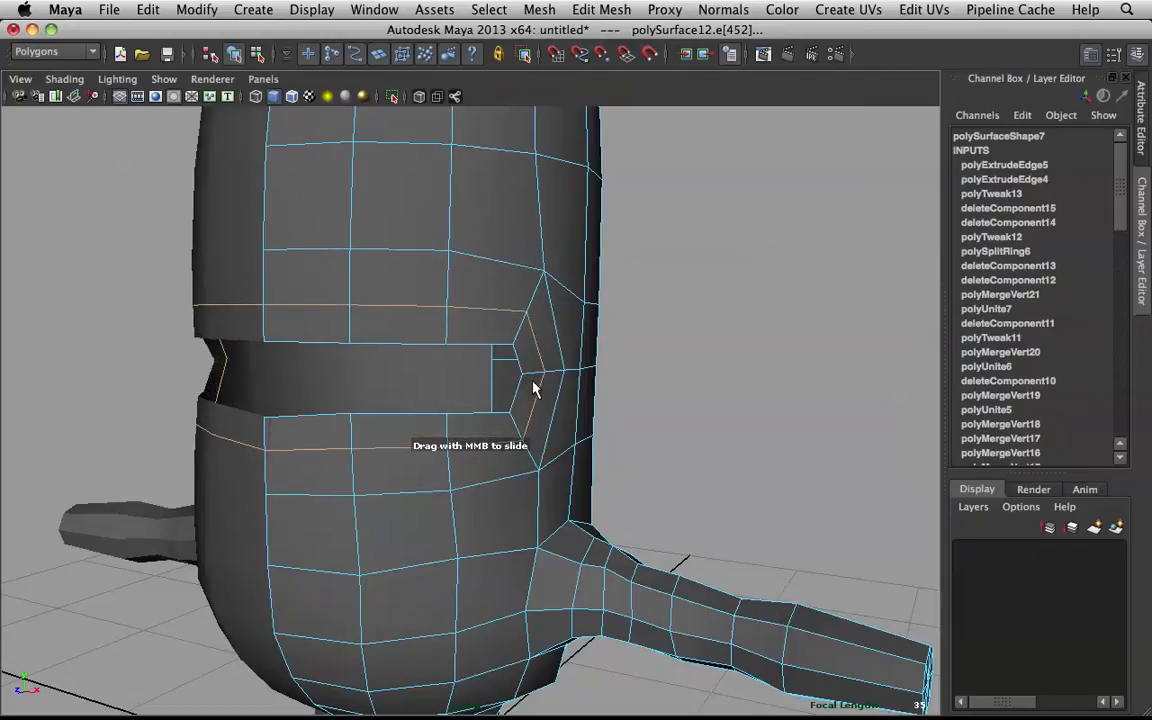
- Slide the two vertical edges behind the opening's pointed end toward the torso's back
{"action": "left_click_drag", "start_coordinate": [540, 391], "coordinate": [535, 305], "text": "alt"}
{"action": "double_click", "coordinate": [501, 265]}
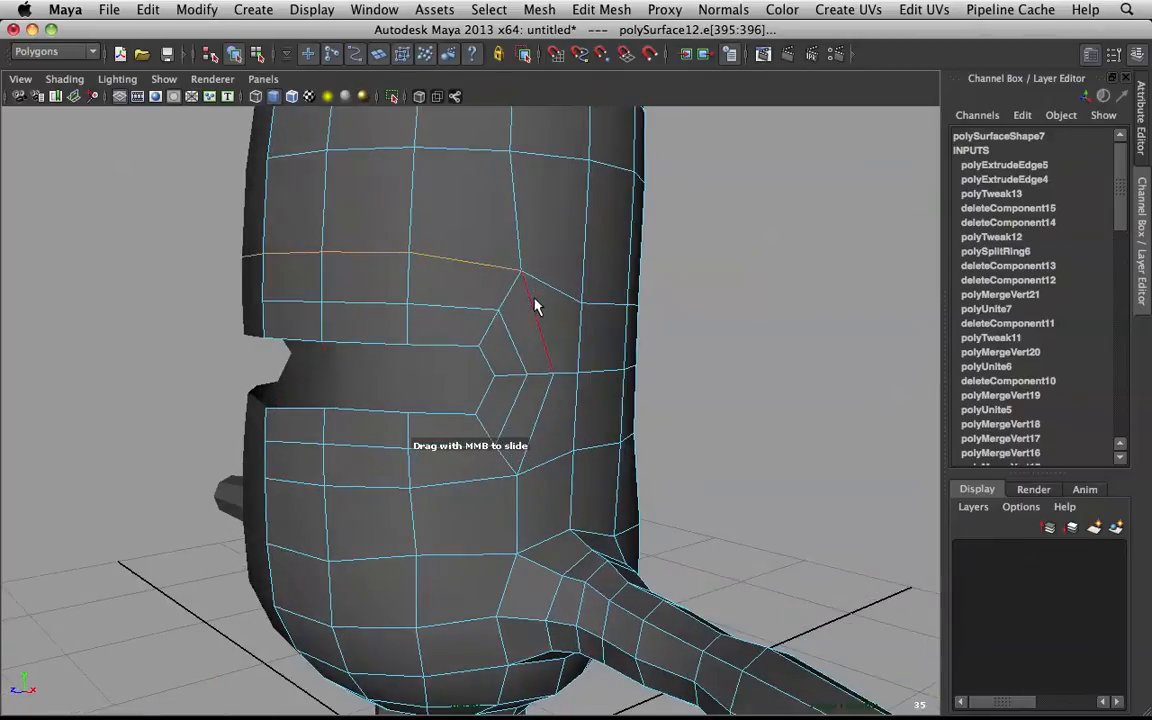
{"action": "left_click", "coordinate": [533, 311], "text": "shift"}
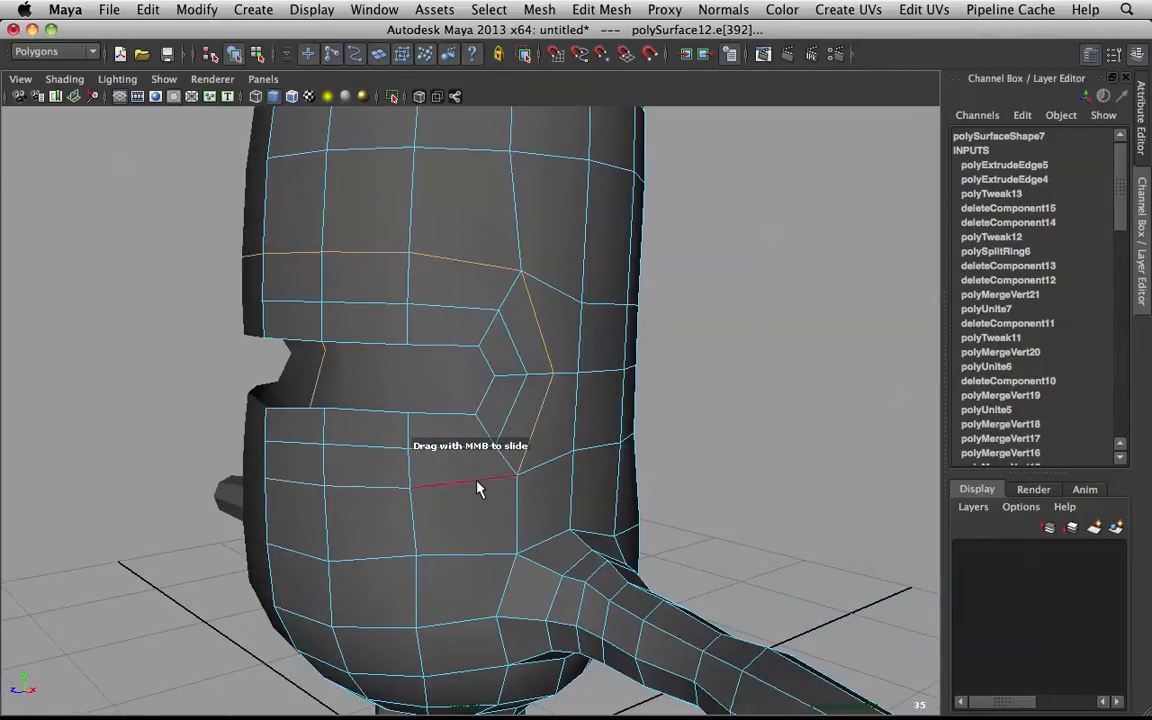
{"action": "double_click", "coordinate": [477, 488], "text": "shift"}
{"action": "left_click_drag", "start_coordinate": [480, 487], "coordinate": [538, 324], "text": "alt"}
{"action": "left_click", "coordinate": [554, 320]}
{"action": "left_click", "coordinate": [553, 403], "text": "shift"}
{"action": "middle_click_drag", "start_coordinate": [555, 403], "coordinate": [577, 400]}
- Move the vertex above the shifted side edges backward along its adjoining horizontal edge, and show the torso in smooth display
{"action": "left_click_drag", "start_coordinate": [578, 407], "coordinate": [515, 323], "text": "alt"}
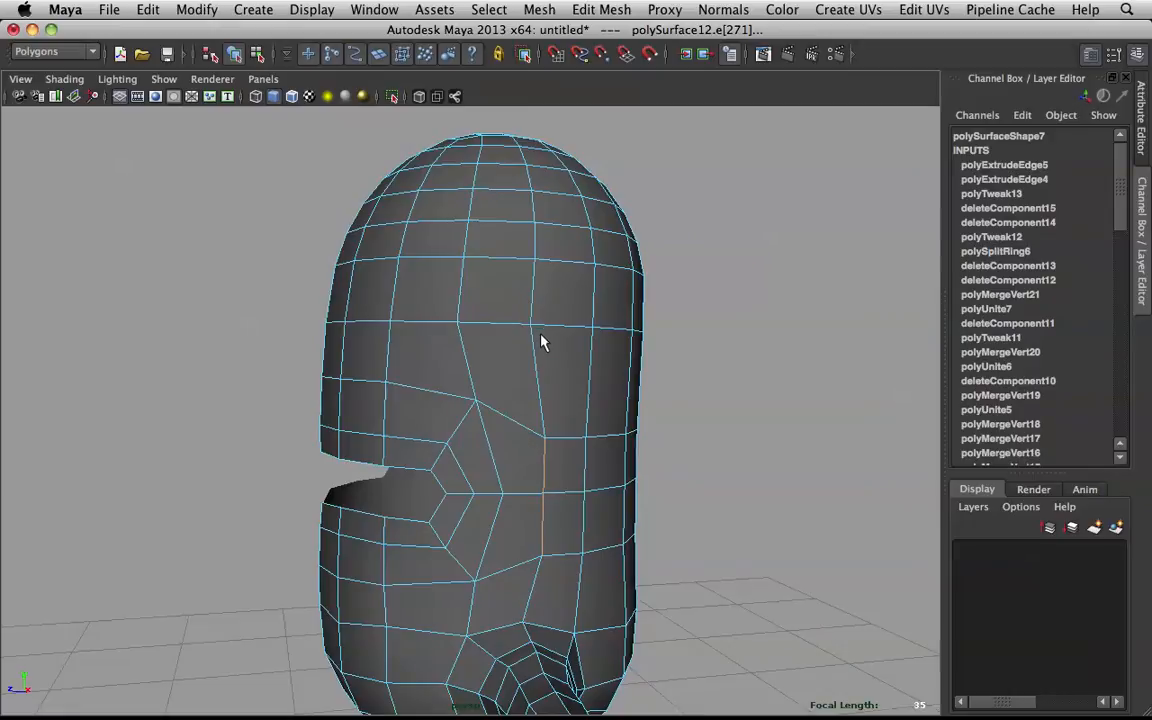
{"action": "left_click", "coordinate": [548, 329]}
{"action": "right_click", "coordinate": [555, 333]}
{"action": "right_click_drag", "start_coordinate": [555, 333], "coordinate": [498, 332]}
{"action": "left_click", "coordinate": [527, 326]}
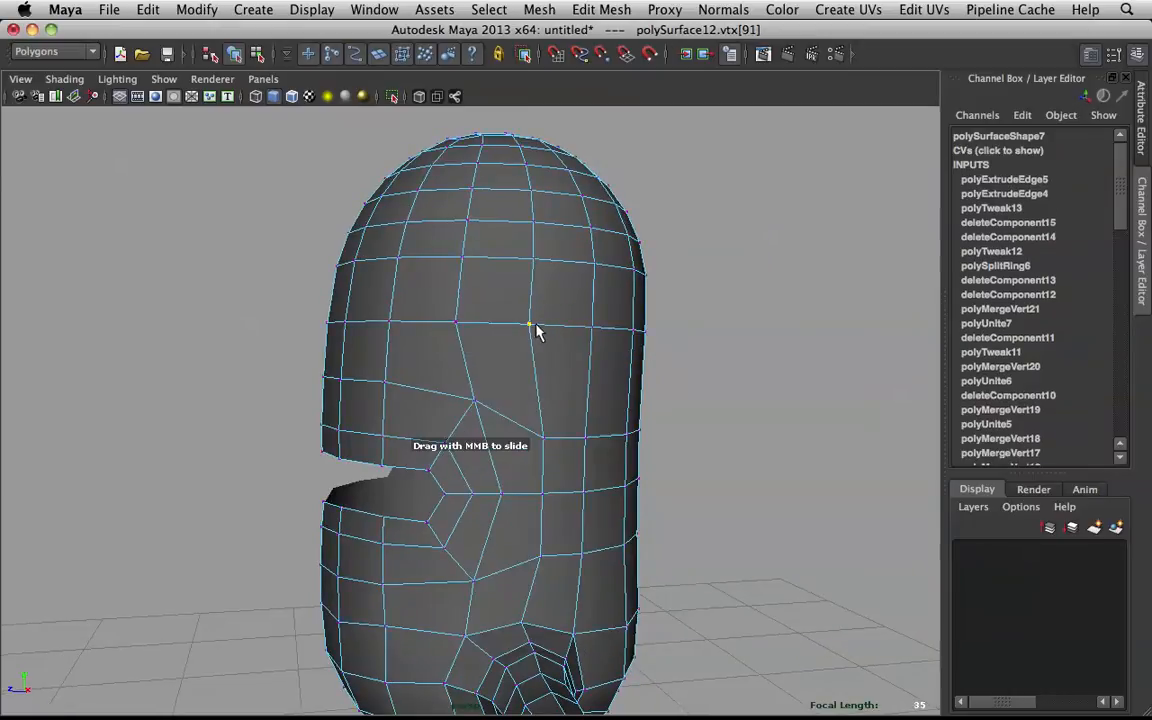
{"action": "key", "text": "w"}
{"action": "left_click_drag", "start_coordinate": [532, 329], "coordinate": [581, 394], "text": "alt"}
{"action": "right_click_drag", "start_coordinate": [581, 394], "coordinate": [640, 398], "text": "alt"}
{"action": "left_click_drag", "start_coordinate": [640, 398], "coordinate": [612, 402], "text": "alt"}
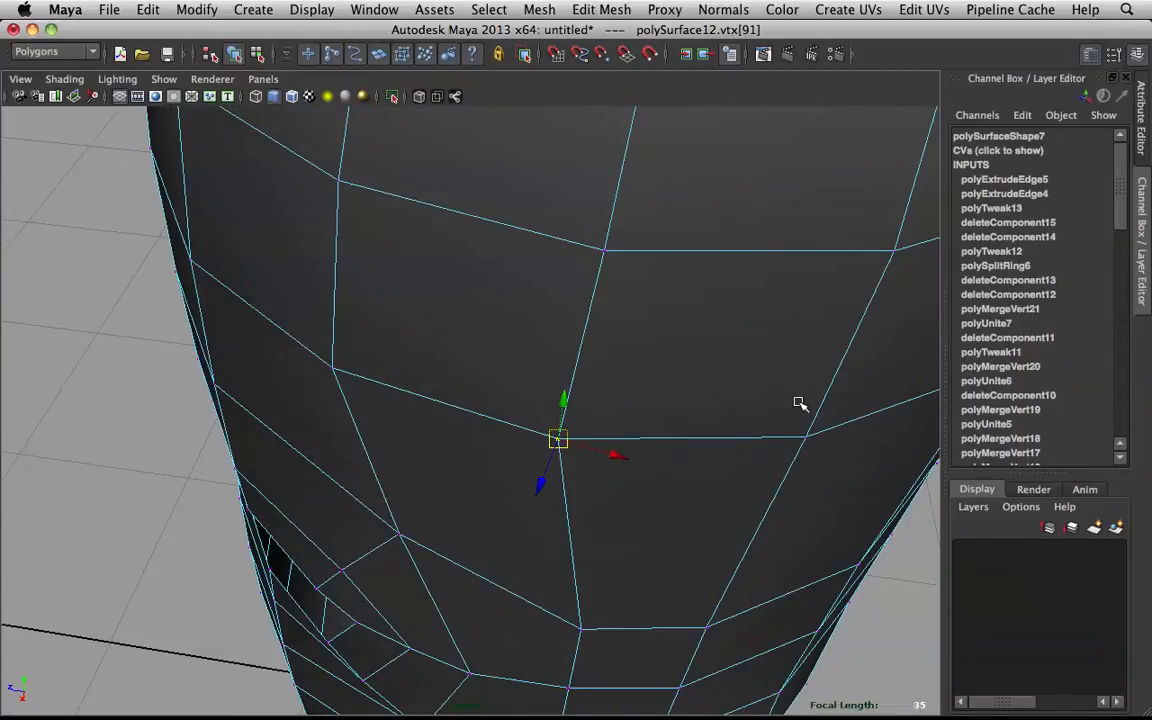
{"action": "left_click_drag", "start_coordinate": [800, 405], "coordinate": [758, 450]}
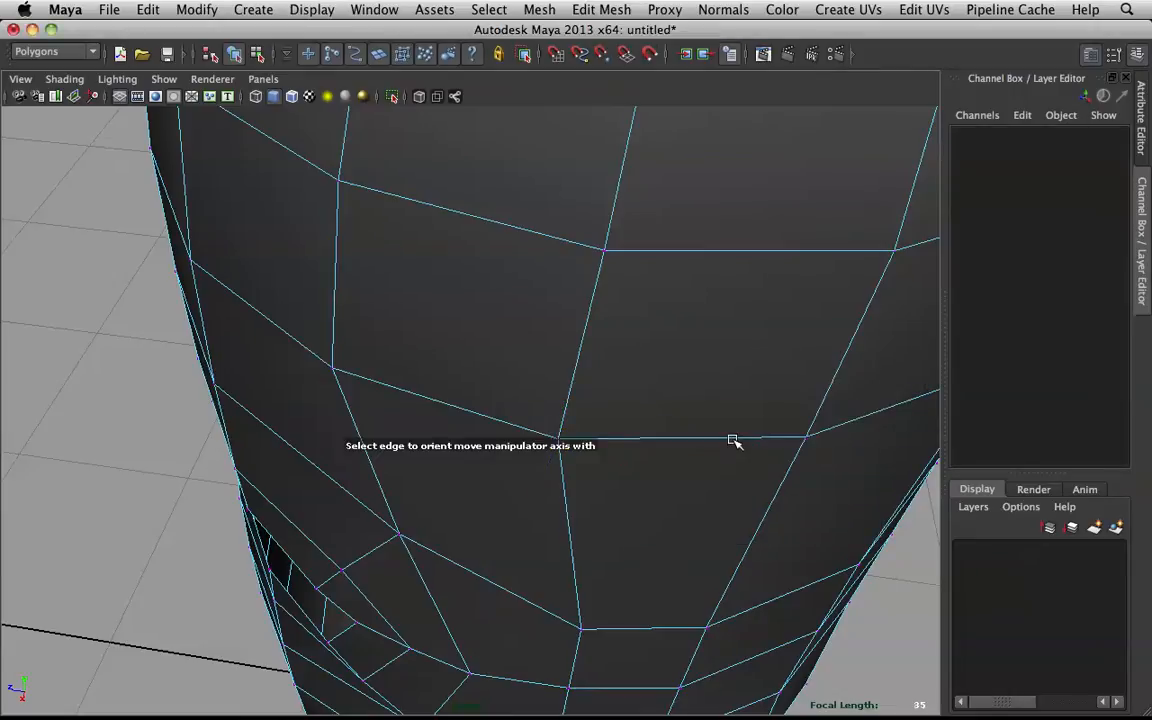
{"action": "left_click", "coordinate": [731, 438]}
{"action": "left_click_drag", "start_coordinate": [612, 444], "coordinate": [663, 444]}
{"action": "scroll", "coordinate": [653, 444], "scroll_direction": "down", "scroll_amount": 7}
{"action": "left_click_drag", "start_coordinate": [450, 480], "coordinate": [590, 390], "text": "alt"}
{"action": "key", "text": "q"}
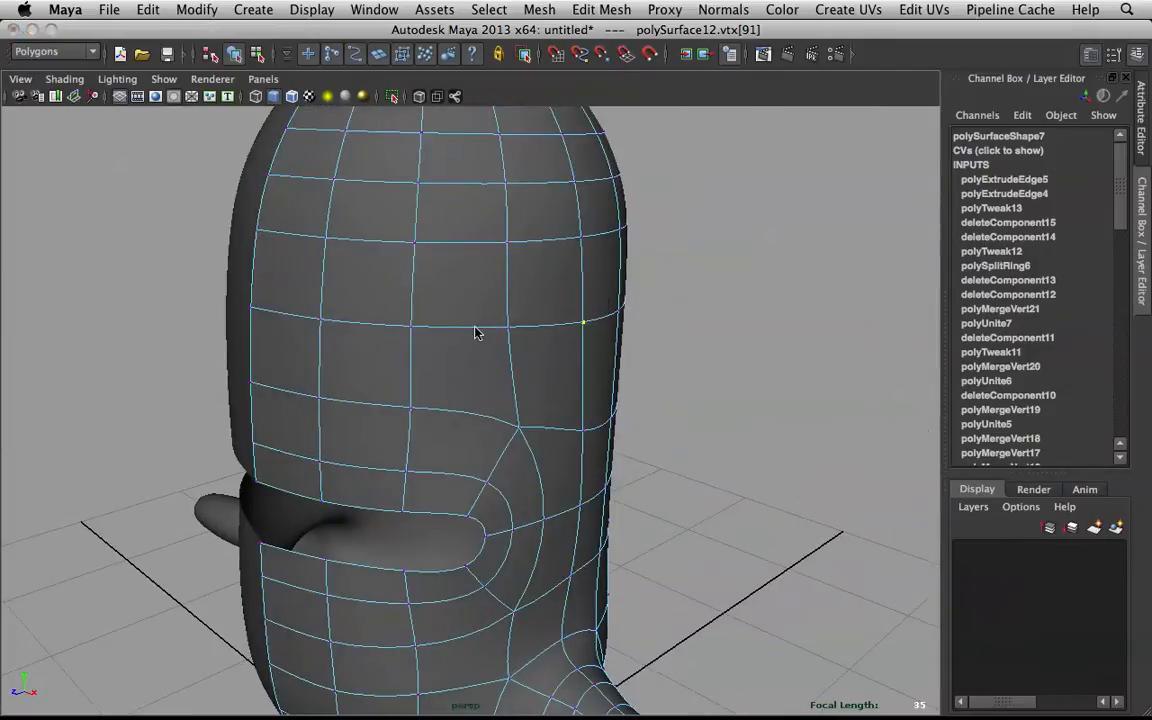
- Examine the torso and its opening in smooth display from several angles, and return to unsmoothed display
{"action": "key", "text": "3"}
{"action": "scroll", "coordinate": [580, 295], "scroll_direction": "down", "scroll_amount": 4}
{"action": "left_click_drag", "start_coordinate": [579, 292], "coordinate": [677, 292], "text": "alt"}
{"action": "left_click", "coordinate": [677, 293]}
{"action": "left_click_drag", "start_coordinate": [585, 375], "coordinate": [568, 340], "text": "alt"}
{"action": "left_click", "coordinate": [518, 384]}
{"action": "scroll", "coordinate": [543, 386], "scroll_direction": "up", "scroll_amount": 5}
{"action": "left_click_drag", "start_coordinate": [625, 385], "coordinate": [543, 386], "text": "alt"}
{"action": "key", "text": "1"}
- Shift the chain of rim edges around the opening's side end slightly inward
{"action": "middle_click_drag", "start_coordinate": [543, 430], "coordinate": [573, 314], "text": "alt"}
{"action": "scroll", "coordinate": [573, 314], "scroll_direction": "up", "scroll_amount": 5}
{"action": "left_click_drag", "start_coordinate": [573, 314], "coordinate": [638, 303], "text": "alt"}
{"action": "right_click_drag", "start_coordinate": [630, 296], "coordinate": [585, 297]}
{"action": "left_click", "coordinate": [607, 312]}
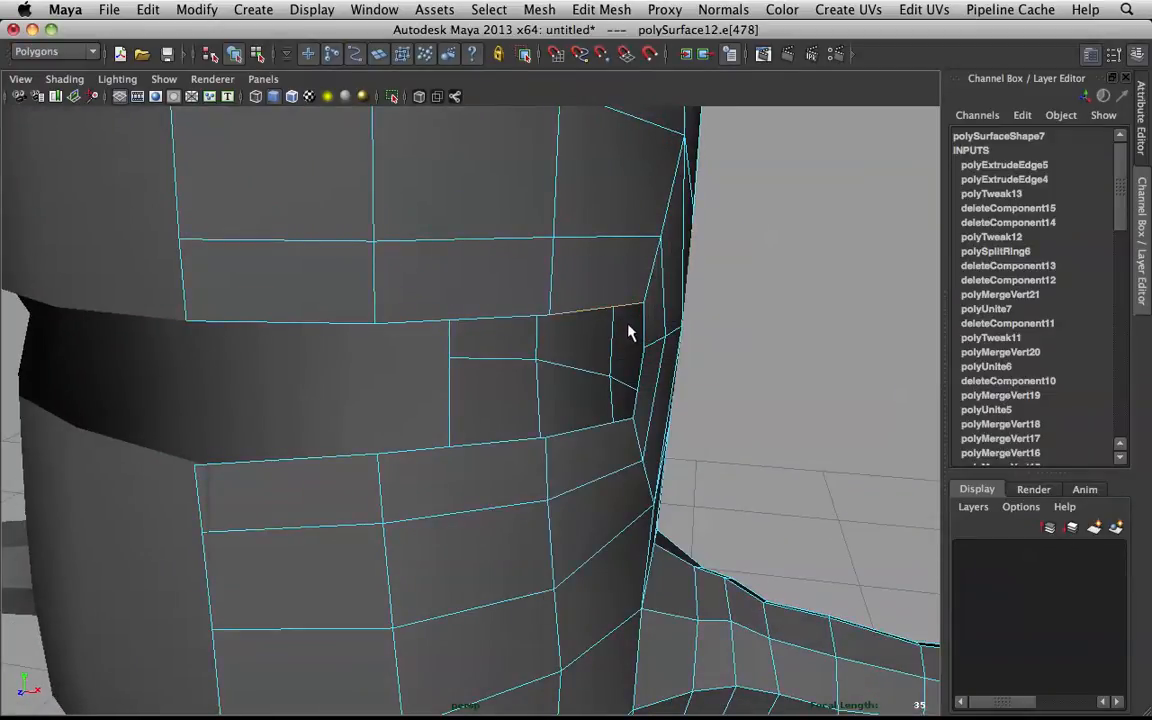
{"action": "left_click", "coordinate": [641, 333], "text": "shift"}
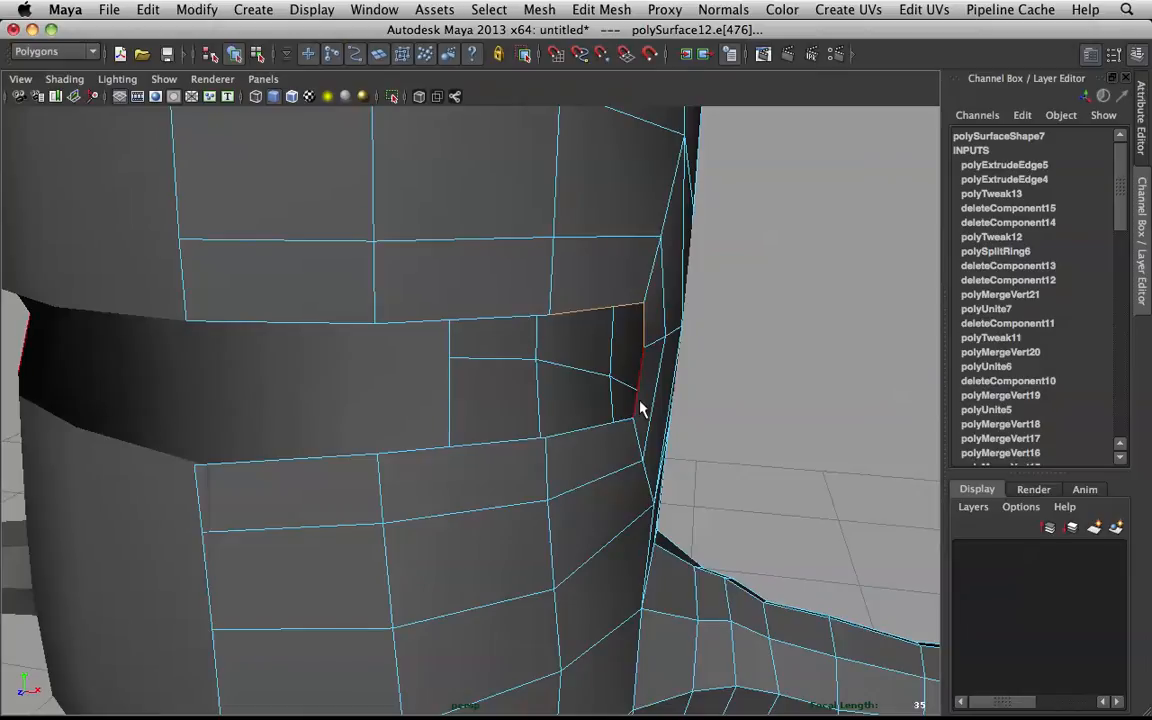
{"action": "left_click", "coordinate": [609, 428], "text": "shift"}
{"action": "key", "text": "w"}
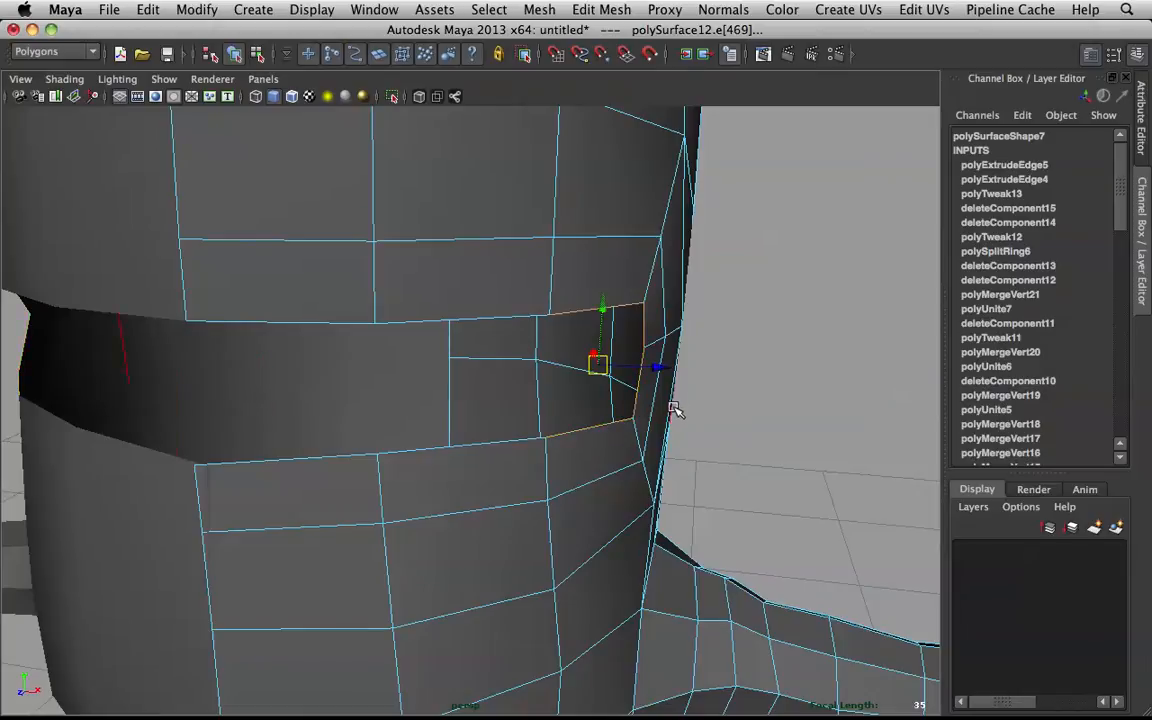
{"action": "left_click_drag", "start_coordinate": [666, 371], "coordinate": [660, 370]}
- Show the torso in smooth display and try to sculpt the surface above the opening's side end with the Sculpt Geometry Tool
{"action": "key", "text": "3"}
{"action": "scroll", "coordinate": [690, 340], "scroll_direction": "down", "scroll_amount": 5}
{"action": "left_click_drag", "start_coordinate": [702, 329], "coordinate": [490, 302], "text": "alt"}
{"action": "left_click", "coordinate": [674, 267]}
{"action": "left_click", "coordinate": [490, 302]}
{"action": "right_click_drag", "start_coordinate": [578, 288], "coordinate": [495, 270], "text": "shift"}
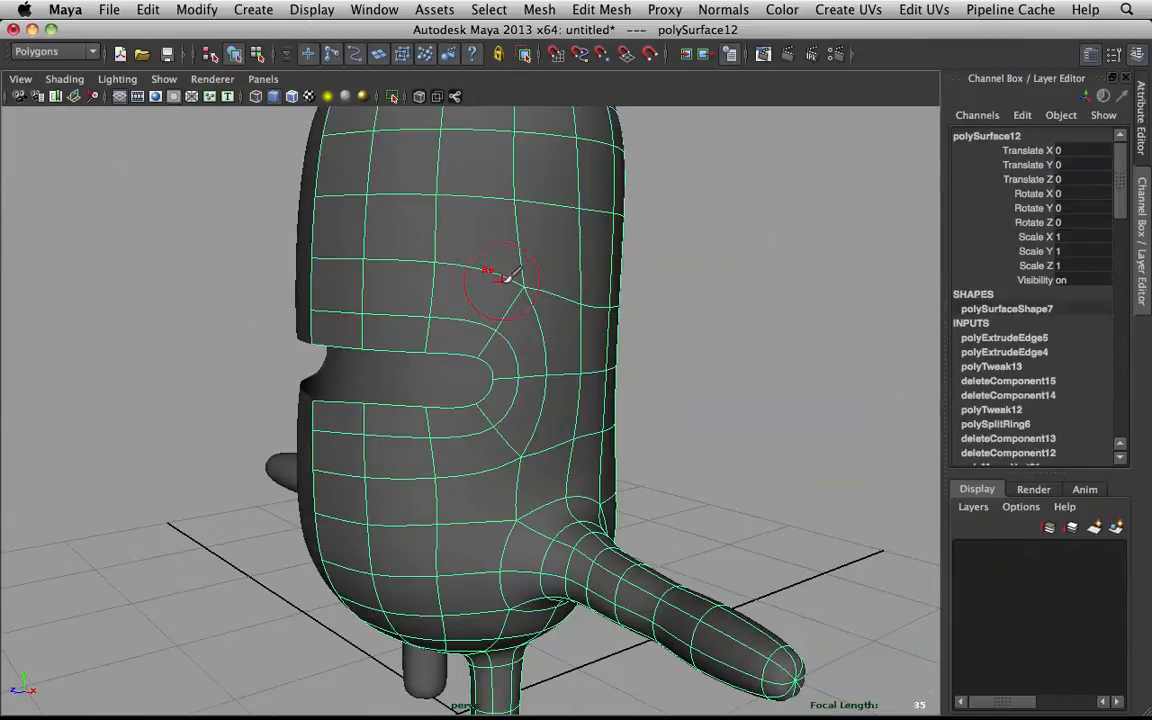
{"action": "left_click_drag", "start_coordinate": [485, 294], "coordinate": [520, 310]}
{"action": "mouse_move", "coordinate": [589, 368]}
{"action": "left_mouse_down", "text": "alt"}
{"action": "mouse_move", "coordinate": [522, 275]}
{"action": "mouse_move", "coordinate": [530, 405]}
{"action": "left_mouse_up", "text": "alt"}
{"action": "key", "text": "q"}
- Delete the construction history of the selected character half
{"action": "left_click", "coordinate": [759, 354]}
{"action": "left_click", "coordinate": [460, 384]}
{"action": "right_click_drag", "start_coordinate": [458, 383], "coordinate": [414, 396], "text": "alt"}
{"action": "mouse_move", "coordinate": [414, 396]}
{"action": "left_mouse_down", "text": "alt"}
{"action": "mouse_move", "coordinate": [448, 413]}
{"action": "mouse_move", "coordinate": [465, 405]}
{"action": "left_mouse_up", "text": "alt"}
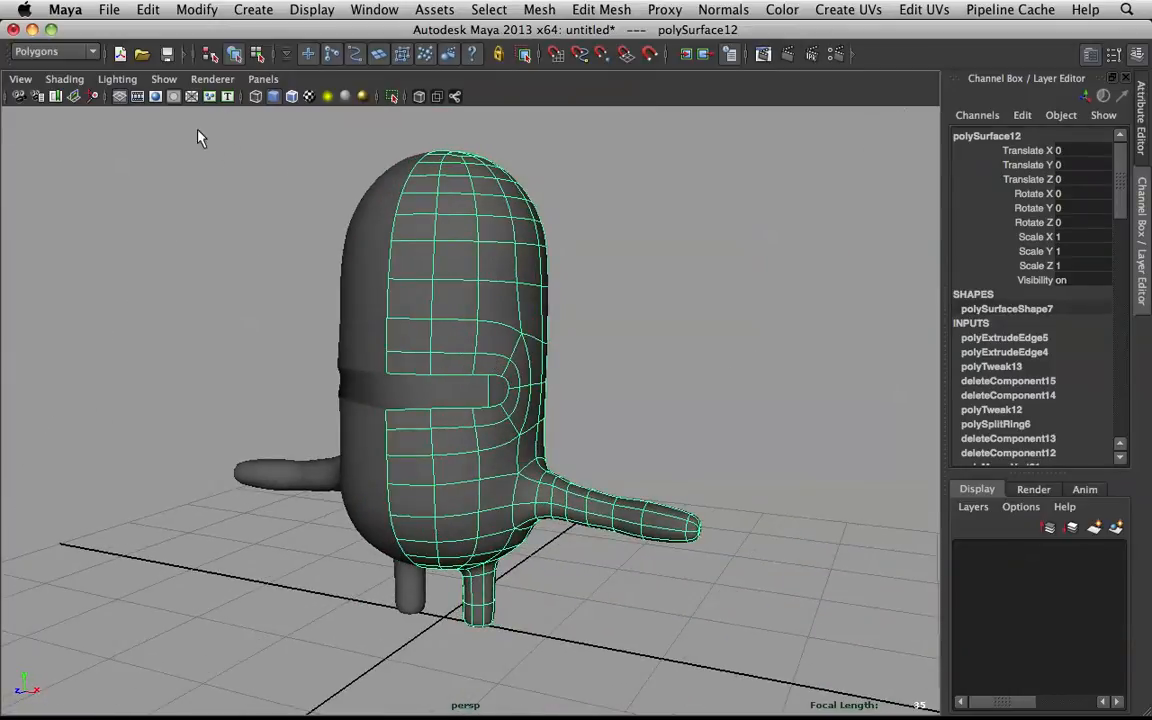
{"action": "left_click", "coordinate": [140, 11]}
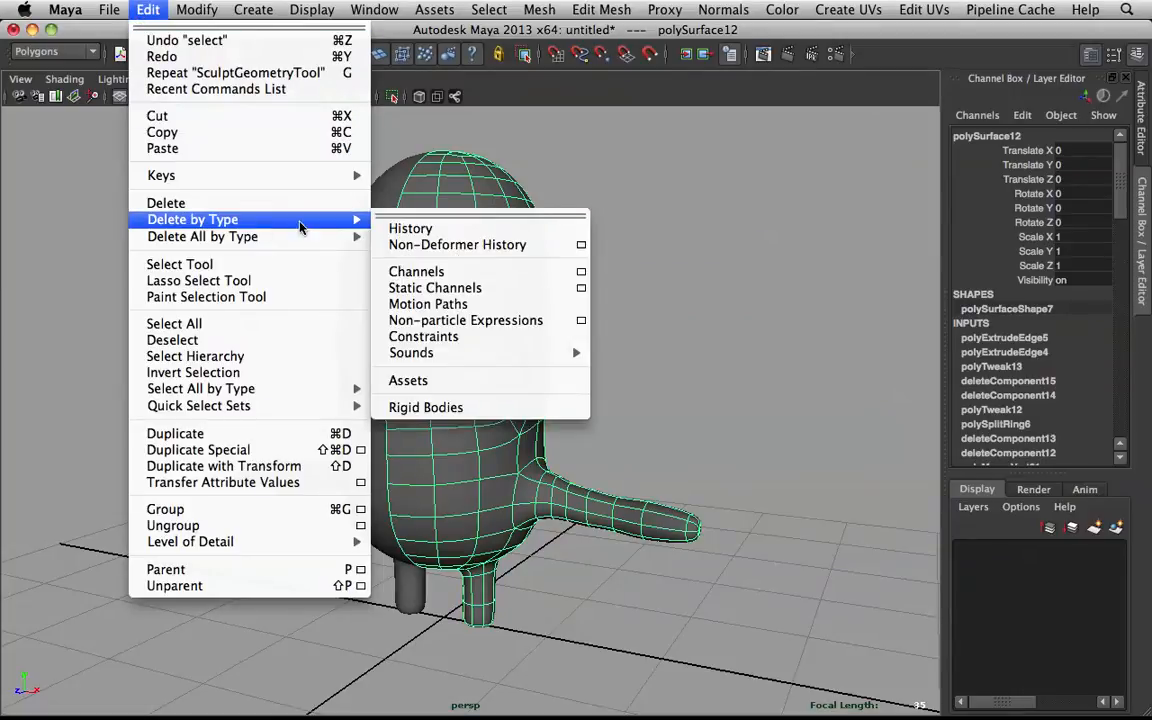
{"action": "mouse_move", "coordinate": [319, 236]}
{"action": "left_click", "coordinate": [450, 153]}
{"action": "left_click", "coordinate": [640, 283]}
{"action": "left_click", "coordinate": [527, 287]}
{"action": "left_click_drag", "start_coordinate": [652, 287], "coordinate": [588, 297], "text": "alt"}
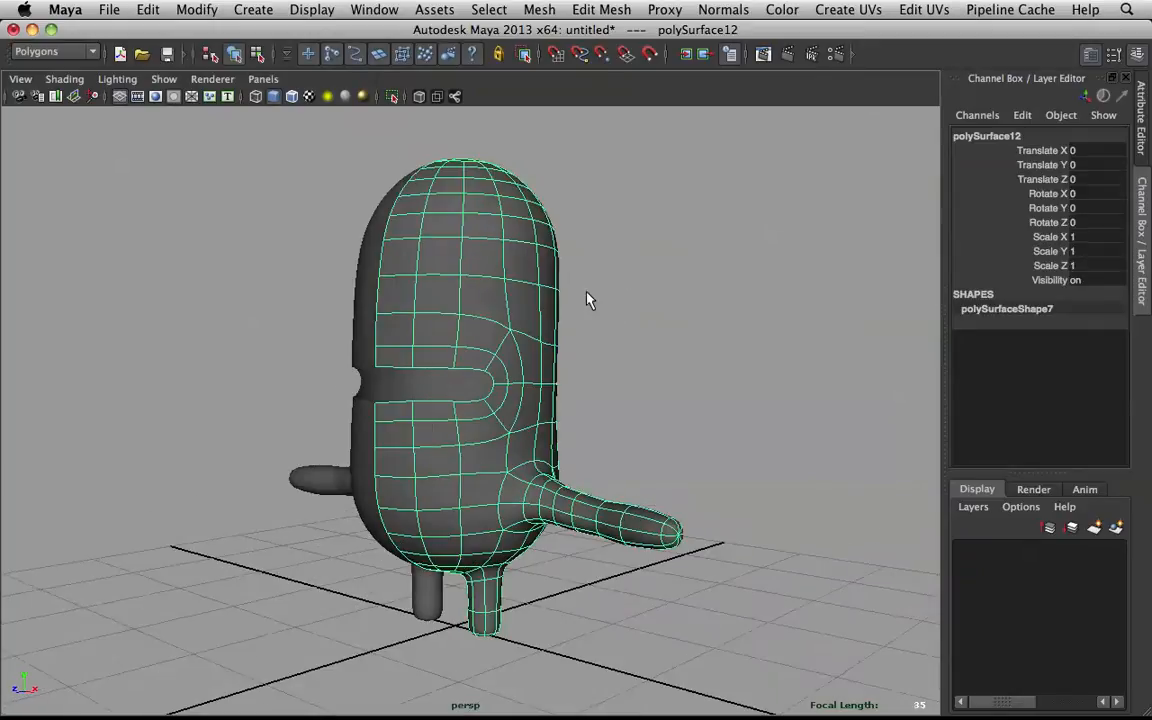
{"action": "scroll", "coordinate": [588, 297], "scroll_direction": "up", "scroll_amount": 5}
{"action": "right_click_drag", "start_coordinate": [526, 199], "coordinate": [528, 238]}
{"action": "scroll", "coordinate": [528, 238], "scroll_direction": "down", "scroll_amount": 10}
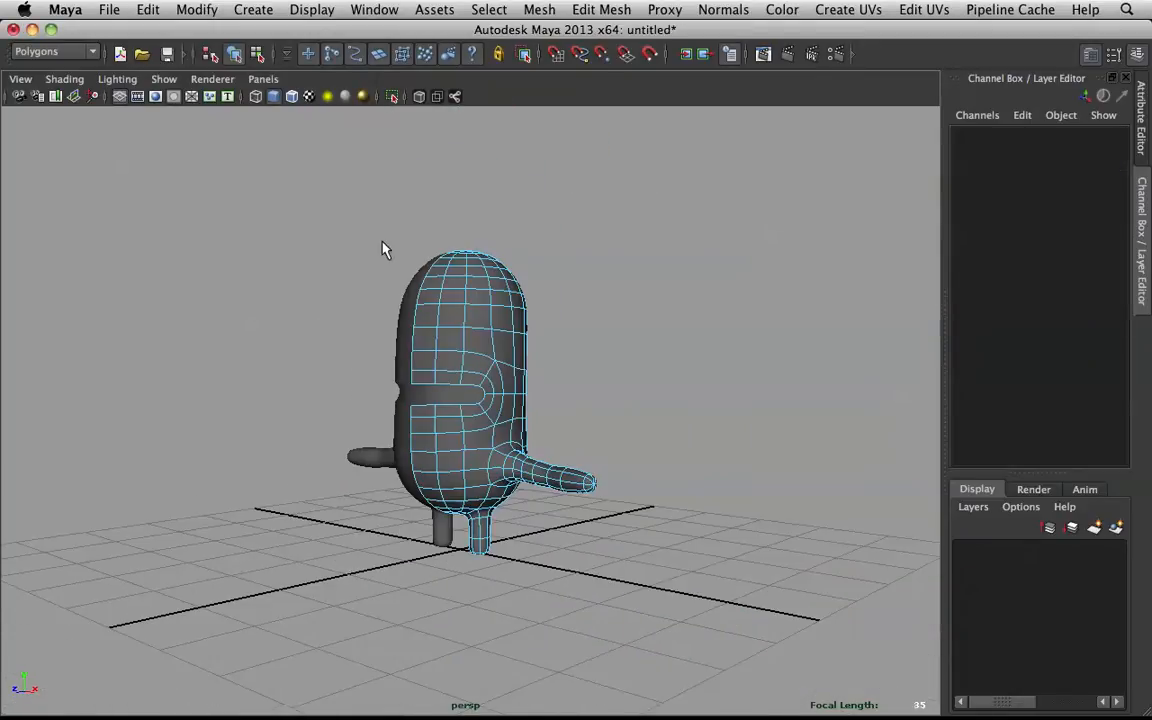
{"action": "right_click_drag", "start_coordinate": [442, 308], "coordinate": [400, 217]}
{"action": "left_click_drag", "start_coordinate": [588, 577], "coordinate": [645, 612]}
{"action": "right_click_drag", "start_coordinate": [514, 300], "coordinate": [460, 310]}
{"action": "left_click_drag", "start_coordinate": [306, 203], "coordinate": [674, 617]}
{"action": "mouse_move", "coordinate": [454, 275]}
{"action": "right_mouse_down"}
{"action": "mouse_move", "coordinate": [535, 254]}
{"action": "mouse_move", "coordinate": [465, 186]}
{"action": "right_mouse_up"}
{"action": "scroll", "coordinate": [586, 258], "scroll_direction": "up", "scroll_amount": 5}
{"action": "left_click", "coordinate": [591, 301]}
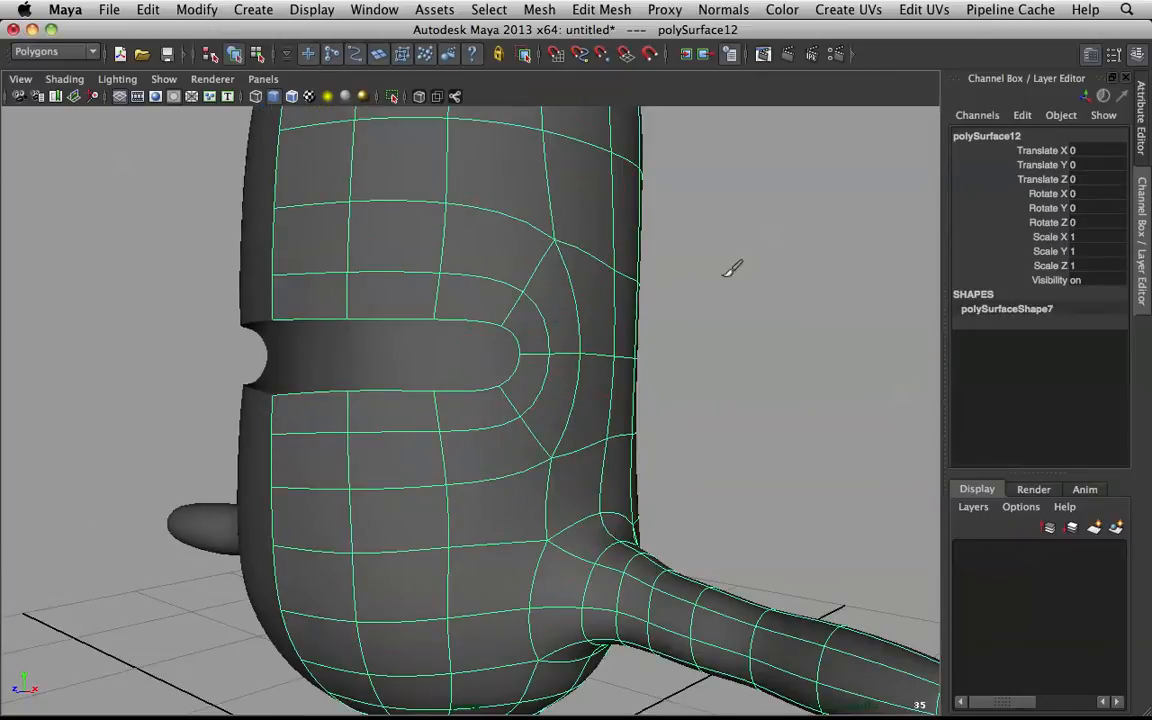
- Delete the mirrored half of the character and select the remaining half in unsmoothed display
{"action": "scroll", "coordinate": [715, 350], "scroll_direction": "down", "scroll_amount": 4}
{"action": "left_click_drag", "start_coordinate": [702, 357], "coordinate": [430, 340], "text": "alt"}
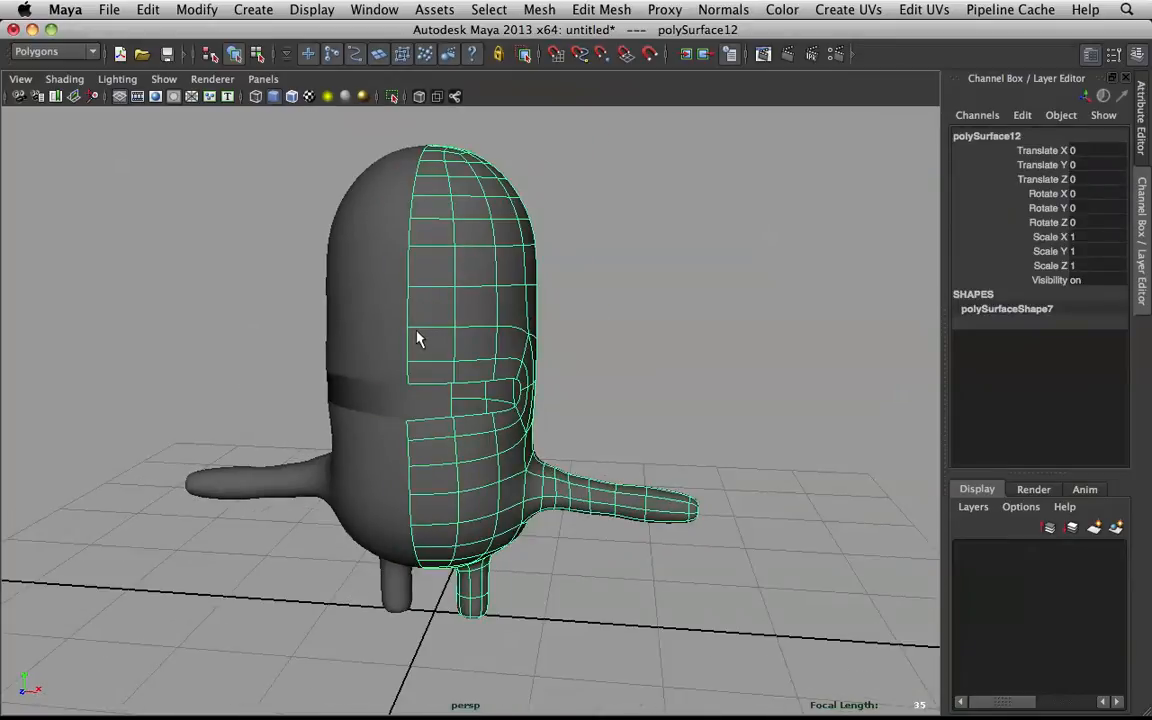
{"action": "left_click", "coordinate": [396, 341]}
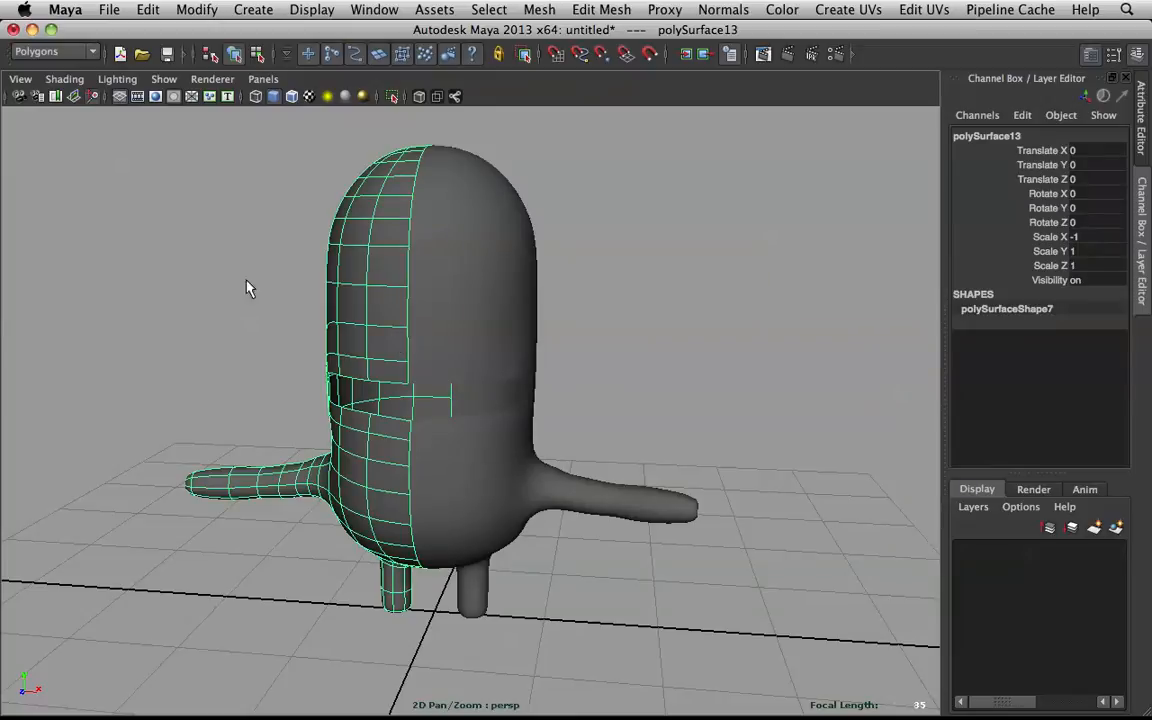
{"action": "key", "text": "Delete"}
{"action": "left_click", "coordinate": [496, 334]}
{"action": "scroll", "coordinate": [604, 327], "scroll_direction": "up", "scroll_amount": 8}
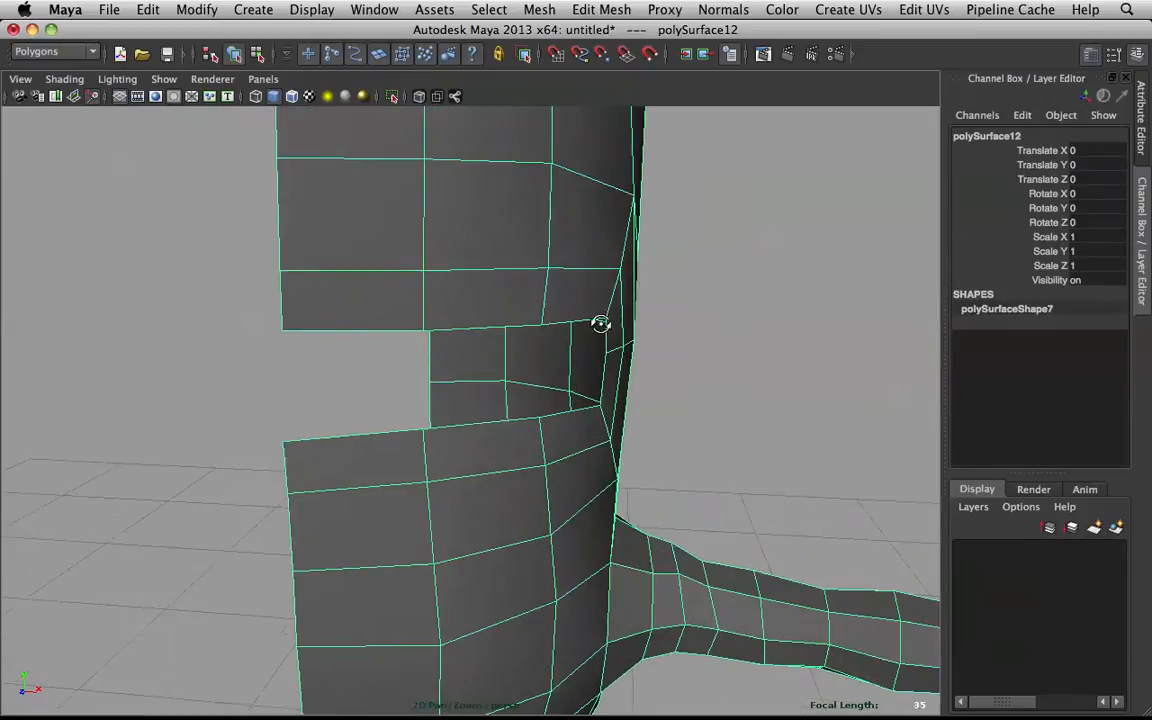
- Try the Sculpt Geometry Tool on the unsmoothed faces above the opening's side end
{"action": "right_click", "coordinate": [483, 176], "text": "shift"}
{"action": "right_click_drag", "start_coordinate": [483, 176], "coordinate": [434, 154], "text": "shift"}
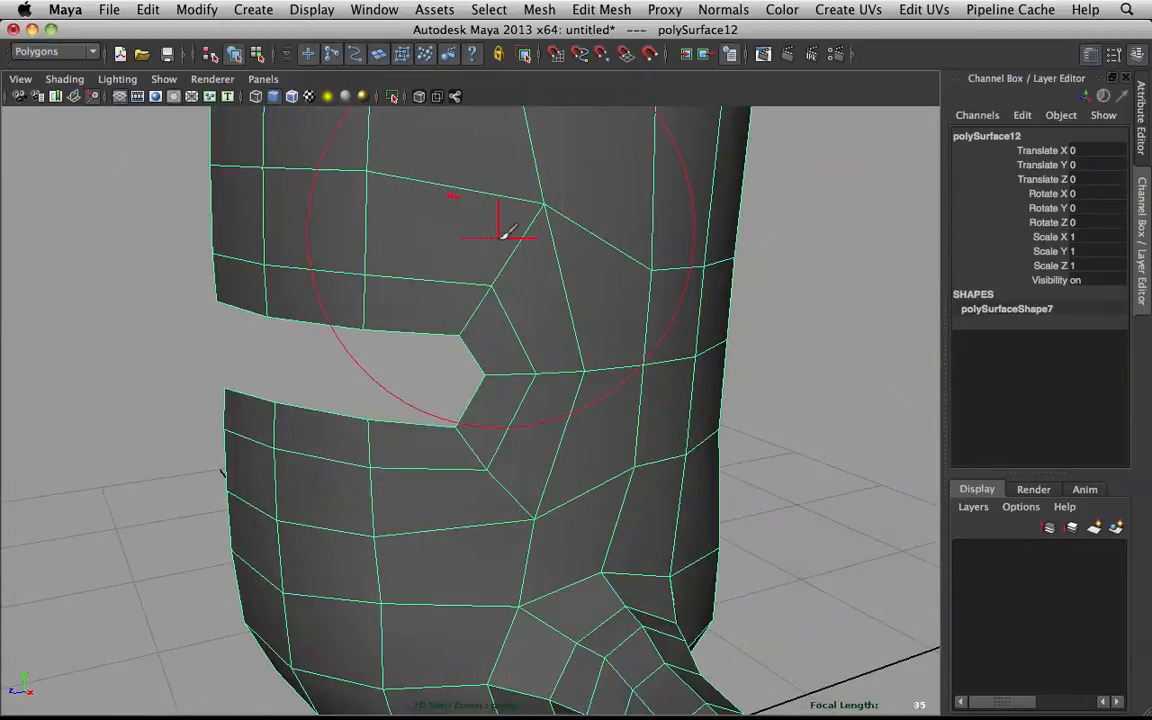
{"action": "left_click_drag", "start_coordinate": [517, 254], "coordinate": [441, 217]}
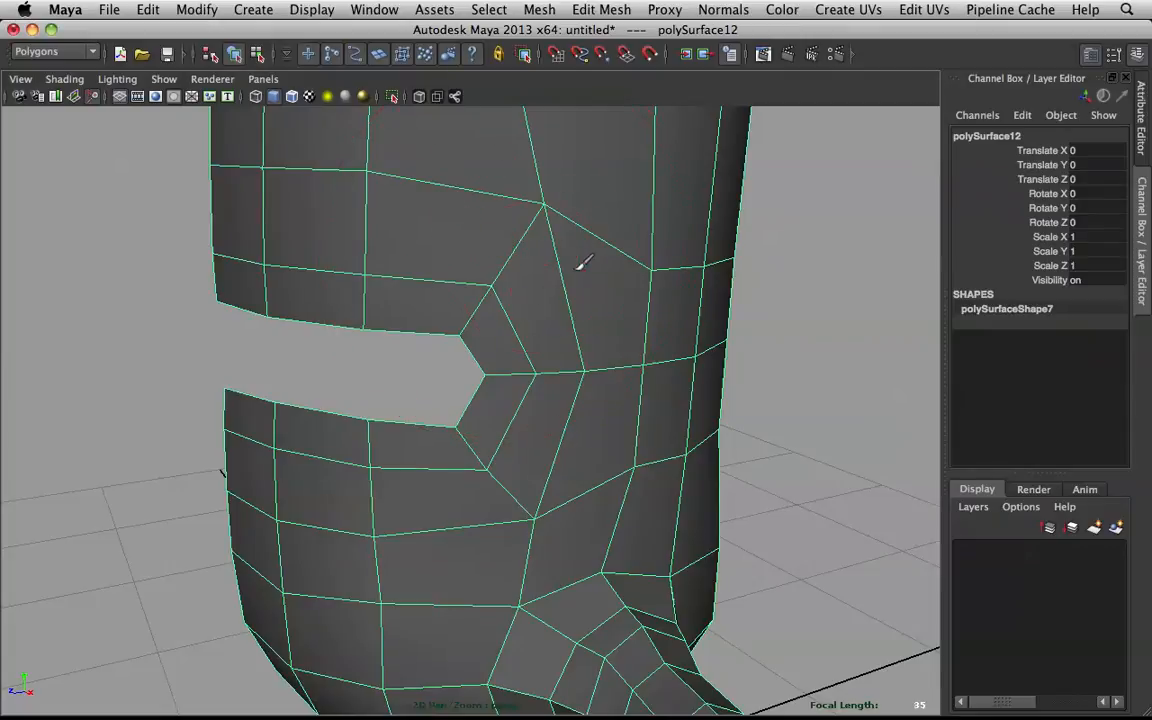
- Try extruding the face beside the opening's side end, undo the extrusion, and return to sculpting
{"action": "right_click_drag", "start_coordinate": [537, 227], "coordinate": [553, 282]}
{"action": "key", "text": "ctrl+e"}
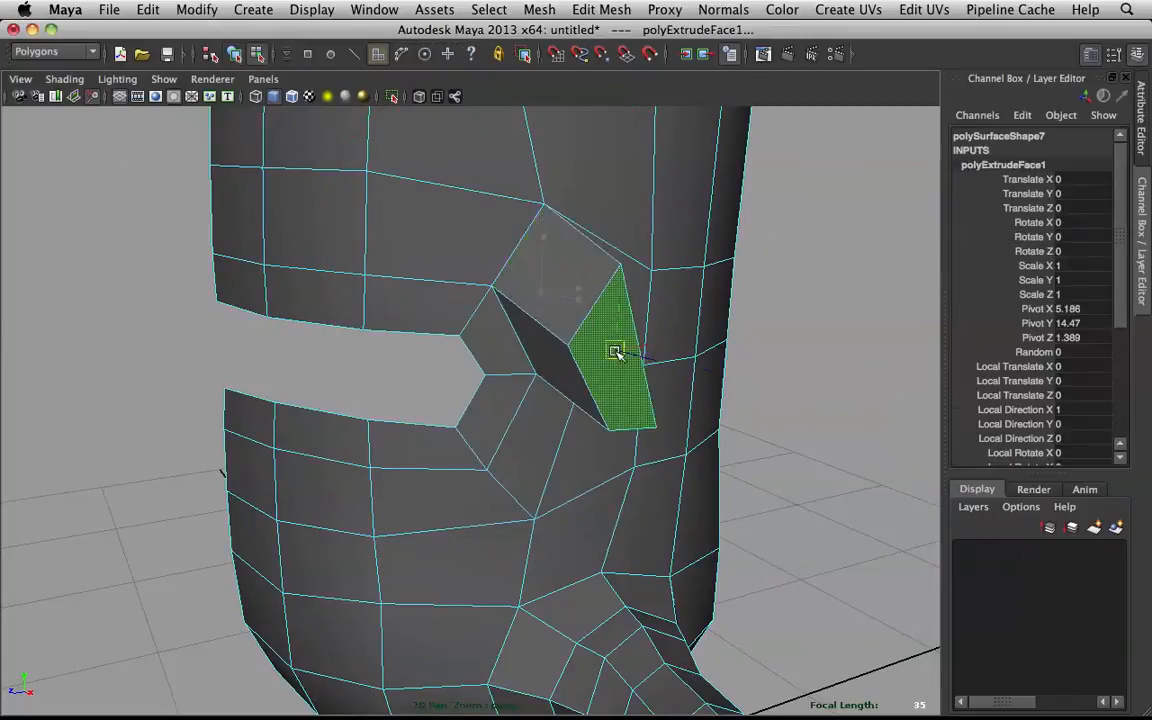
{"action": "left_click", "coordinate": [798, 328]}
{"action": "mouse_move", "coordinate": [594, 255]}
{"action": "right_mouse_down"}
{"action": "mouse_move", "coordinate": [635, 234]}
{"action": "mouse_move", "coordinate": [548, 233]}
{"action": "mouse_move", "coordinate": [512, 219]}
{"action": "right_mouse_up"}
{"action": "left_click", "coordinate": [514, 249]}
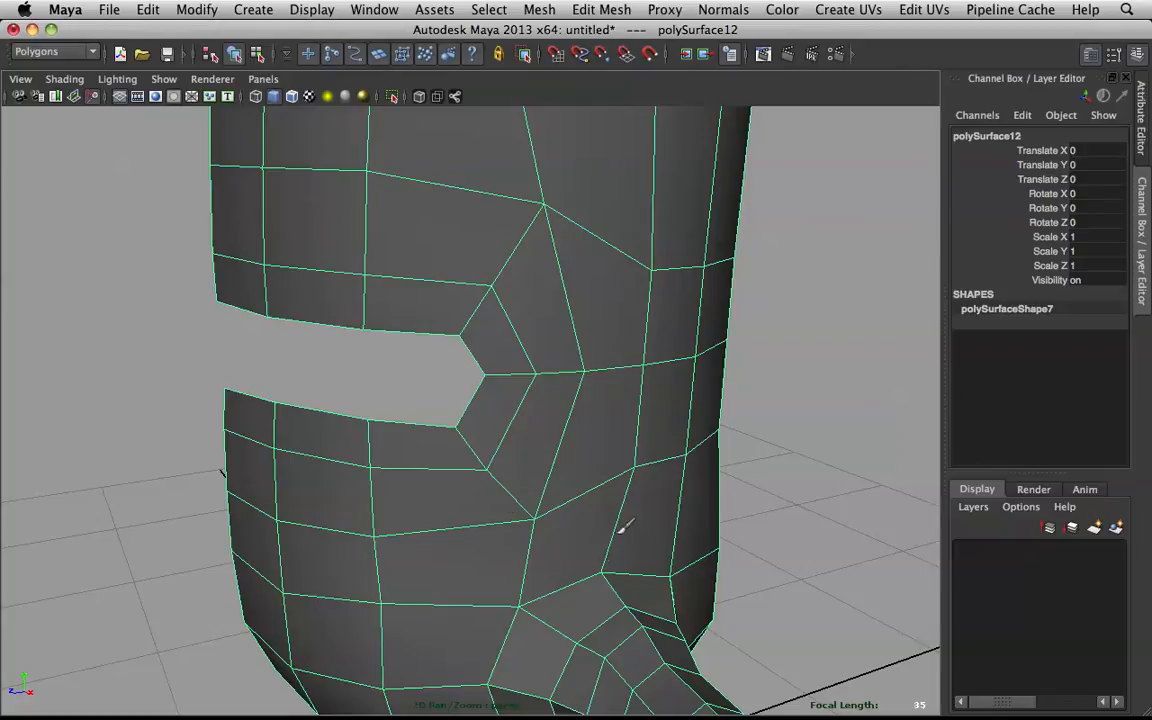
- Duplicate the remaining character half as a mirrored copy with Scale X -1
{"action": "scroll", "coordinate": [640, 335], "scroll_direction": "down", "scroll_amount": 5}
{"action": "left_click", "coordinate": [767, 327]}
{"action": "mouse_move", "coordinate": [767, 327]}
{"action": "left_mouse_down", "text": "alt"}
{"action": "mouse_move", "coordinate": [712, 350]}
{"action": "mouse_move", "coordinate": [743, 321]}
{"action": "mouse_move", "coordinate": [747, 333]}
{"action": "left_mouse_up", "text": "alt"}
{"action": "left_click", "coordinate": [514, 324]}
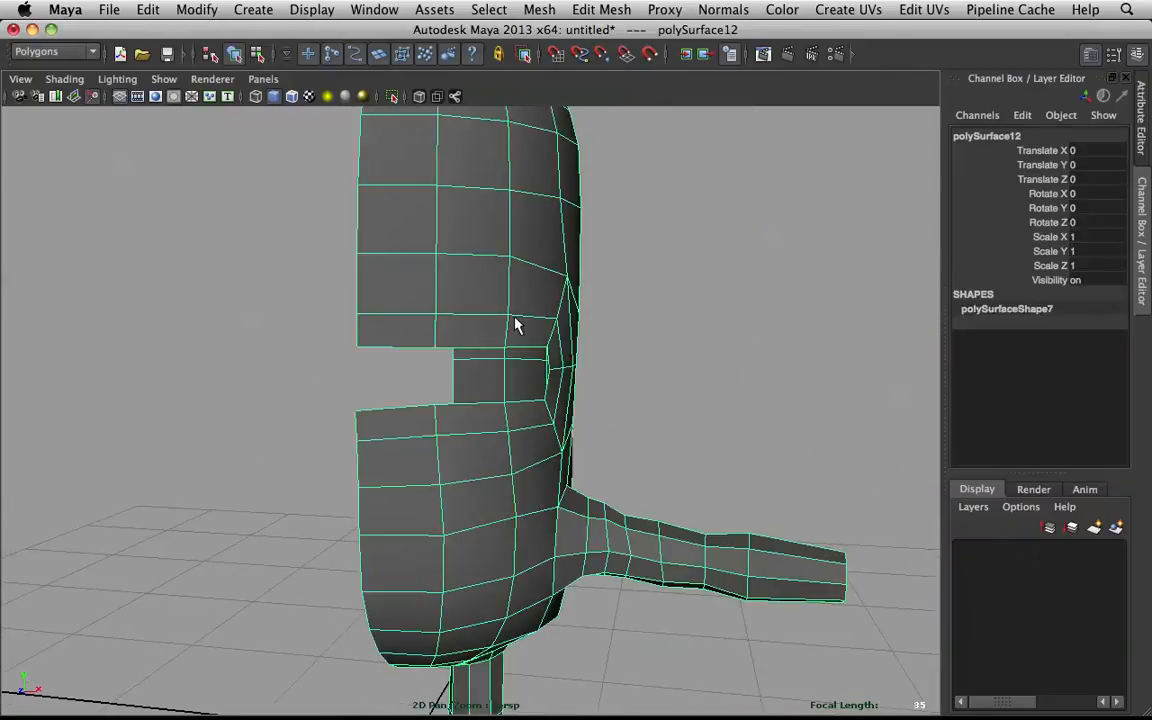
{"action": "mouse_move", "coordinate": [518, 325]}
{"action": "left_mouse_down", "text": "alt"}
{"action": "mouse_move", "coordinate": [733, 309]}
{"action": "mouse_move", "coordinate": [530, 330]}
{"action": "left_mouse_up", "text": "alt"}
{"action": "left_click", "coordinate": [733, 309]}
{"action": "left_click", "coordinate": [530, 330]}
{"action": "scroll", "coordinate": [533, 324], "scroll_direction": "up", "scroll_amount": 5}
{"action": "mouse_move", "coordinate": [471, 317]}
{"action": "right_mouse_down"}
{"action": "mouse_move", "coordinate": [470, 300]}
{"action": "mouse_move", "coordinate": [470, 314]}
{"action": "right_mouse_up"}
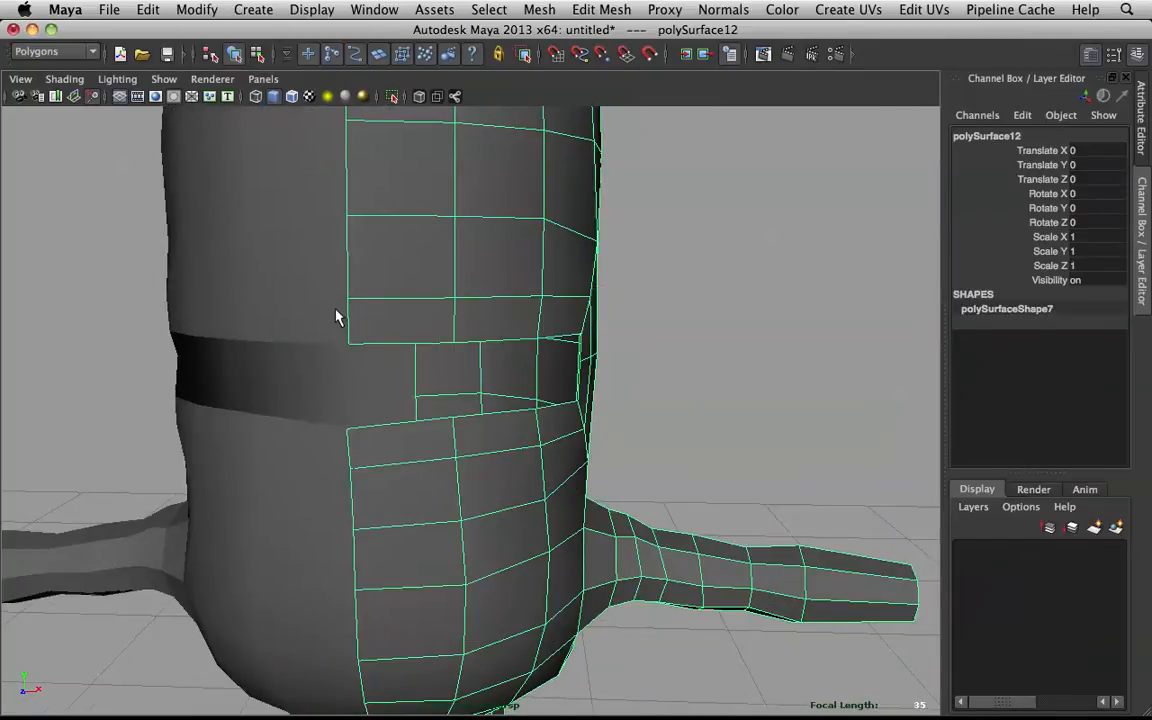
{"action": "key", "text": "ctrl+shift+d"}
- Combine the two mirrored halves of the character into one mesh
{"action": "left_click_drag", "start_coordinate": [430, 254], "coordinate": [442, 453], "text": "alt"}
{"action": "right_click_drag", "start_coordinate": [439, 390], "coordinate": [383, 386]}
{"action": "left_click_drag", "start_coordinate": [382, 409], "coordinate": [483, 419]}
{"action": "scroll", "coordinate": [458, 426], "scroll_direction": "up", "scroll_amount": 3}
{"action": "key", "text": "w"}
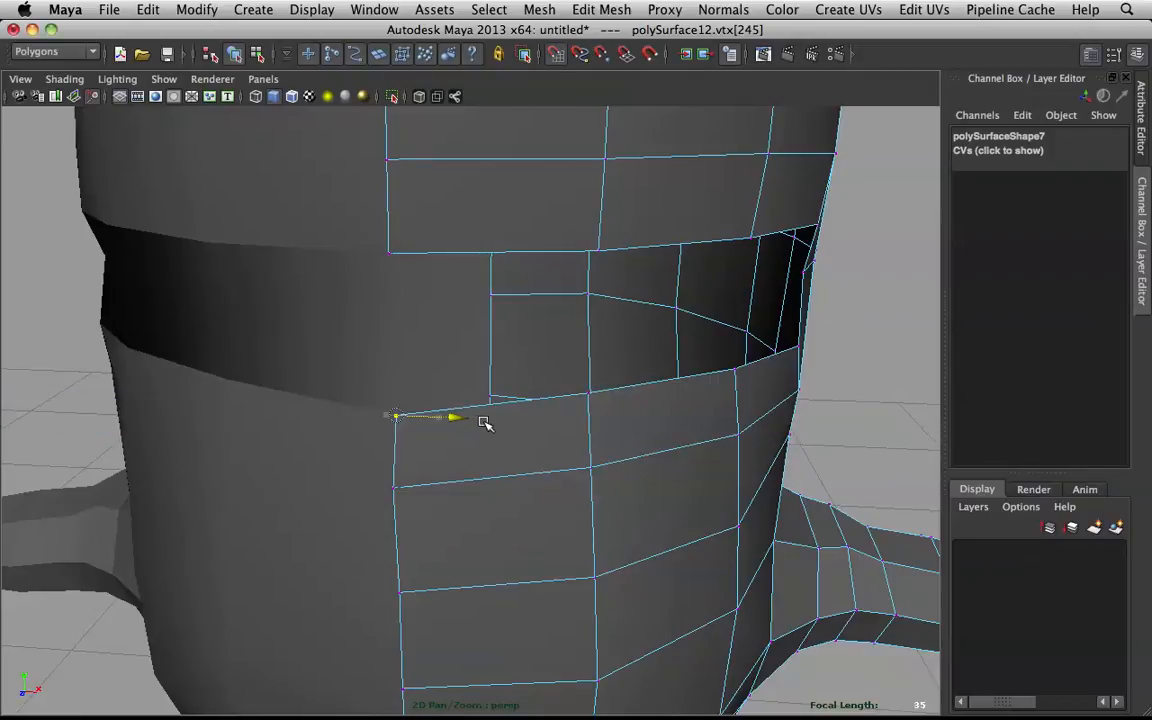
{"action": "left_click_drag", "start_coordinate": [419, 206], "coordinate": [551, 434], "text": "alt"}
{"action": "scroll", "coordinate": [550, 420], "scroll_direction": "down", "scroll_amount": 8}
{"action": "right_click_drag", "start_coordinate": [525, 380], "coordinate": [548, 370]}
{"action": "left_click", "coordinate": [407, 383], "text": "shift"}
{"action": "right_click", "coordinate": [486, 350], "text": "shift"}
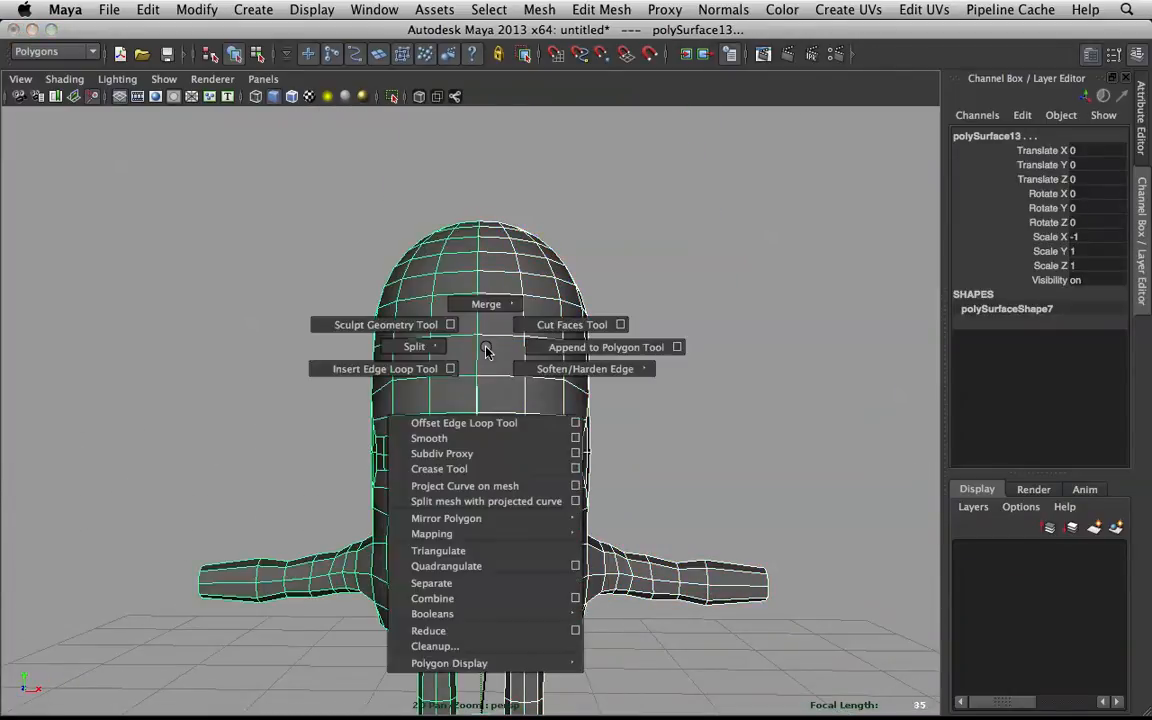
{"action": "left_click", "coordinate": [478, 597]}
{"action": "right_click_drag", "start_coordinate": [481, 532], "coordinate": [588, 321]}
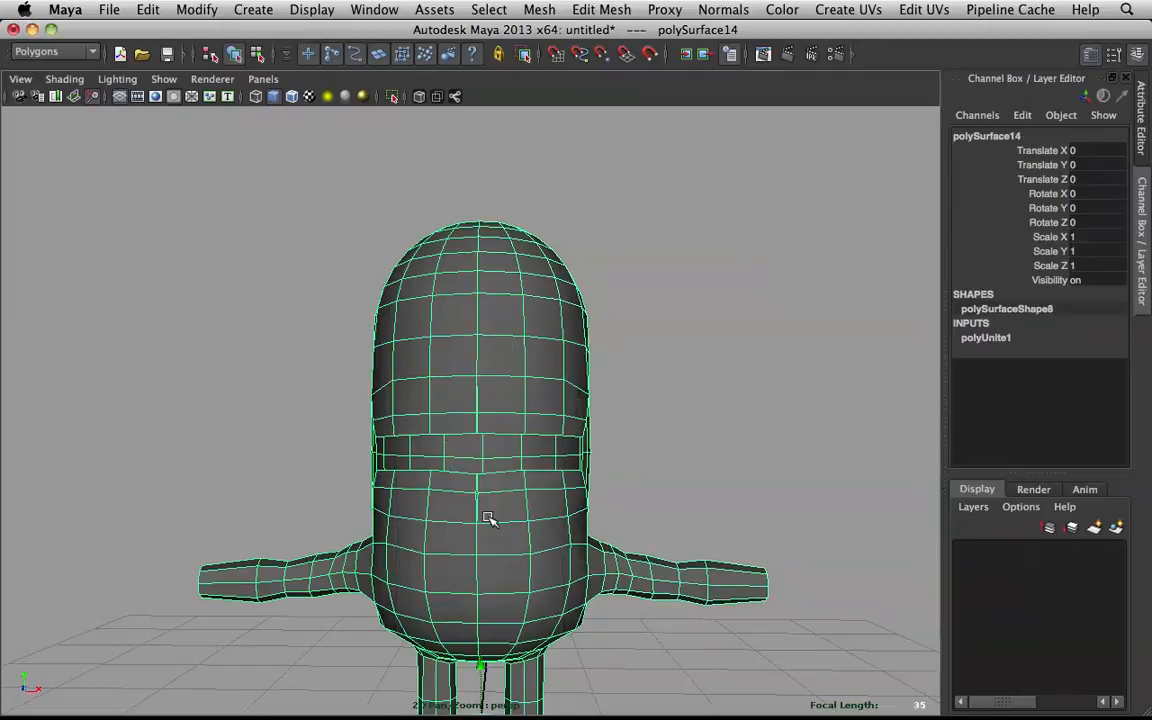
- Select the whole vertical column of centre-seam vertices of the combined mesh in the front view
{"action": "right_click", "coordinate": [507, 480]}
{"action": "right_click_drag", "start_coordinate": [507, 485], "coordinate": [424, 393]}
{"action": "scroll", "coordinate": [496, 463], "scroll_direction": "up", "scroll_amount": 8}
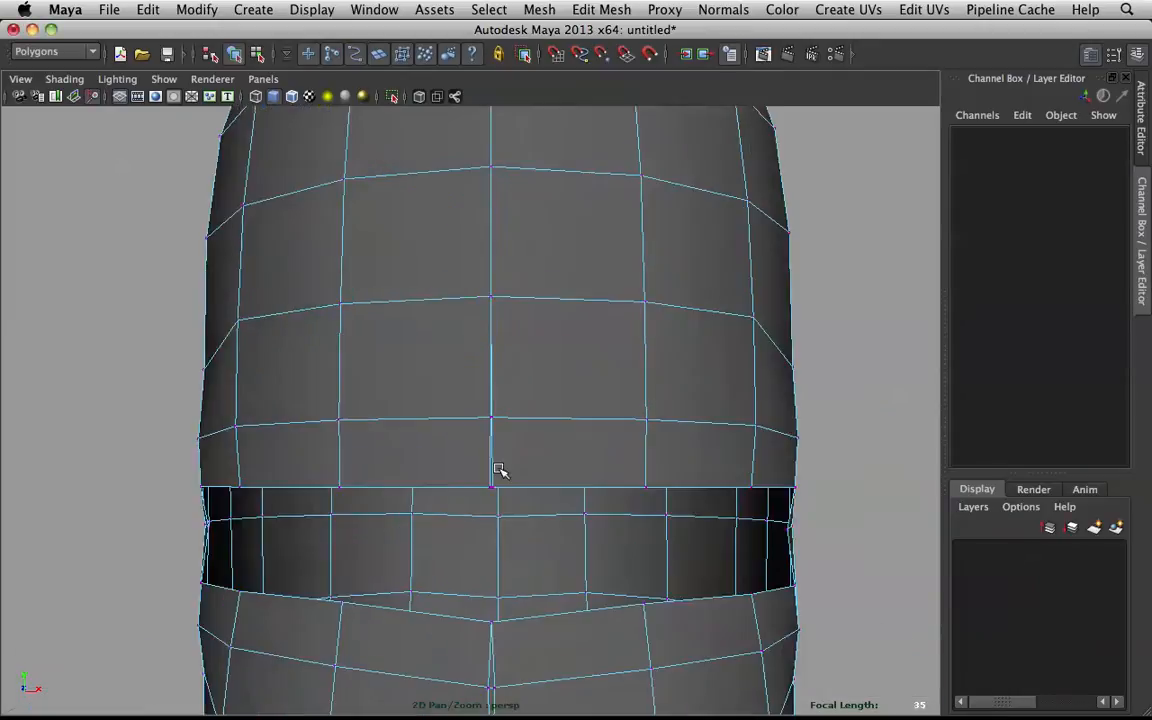
{"action": "middle_click_drag", "start_coordinate": [499, 519], "coordinate": [508, 386], "text": "alt"}
{"action": "scroll", "coordinate": [505, 479], "scroll_direction": "down", "scroll_amount": 8}
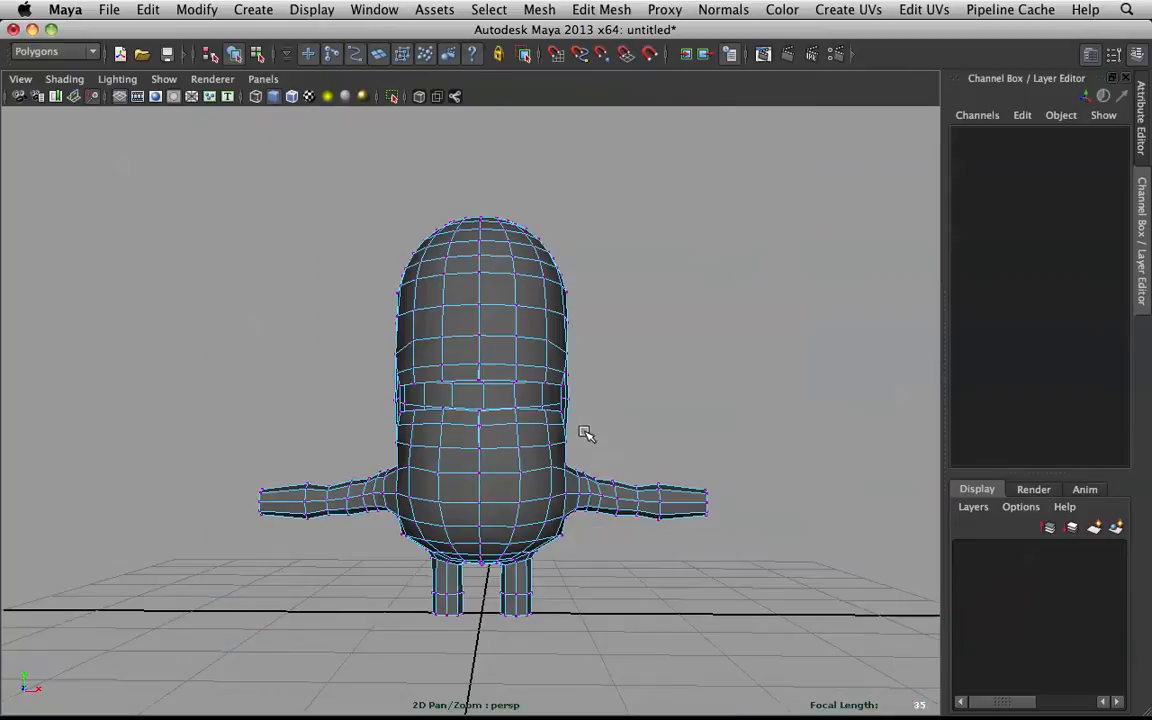
{"action": "key", "text": "space"}
{"action": "key", "text": "space"}
{"action": "left_click_drag", "start_coordinate": [505, 253], "coordinate": [504, 300]}
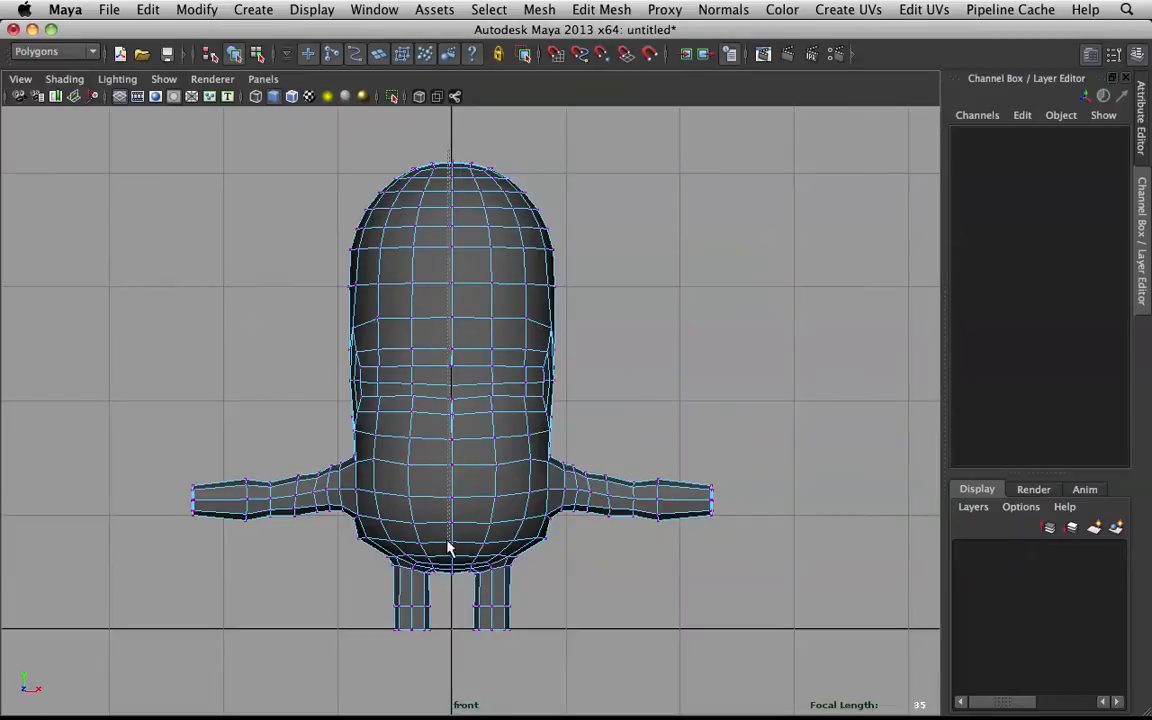
{"action": "left_click_drag", "start_coordinate": [461, 583], "coordinate": [461, 597]}
{"action": "right_click", "coordinate": [446, 424], "text": "shift"}
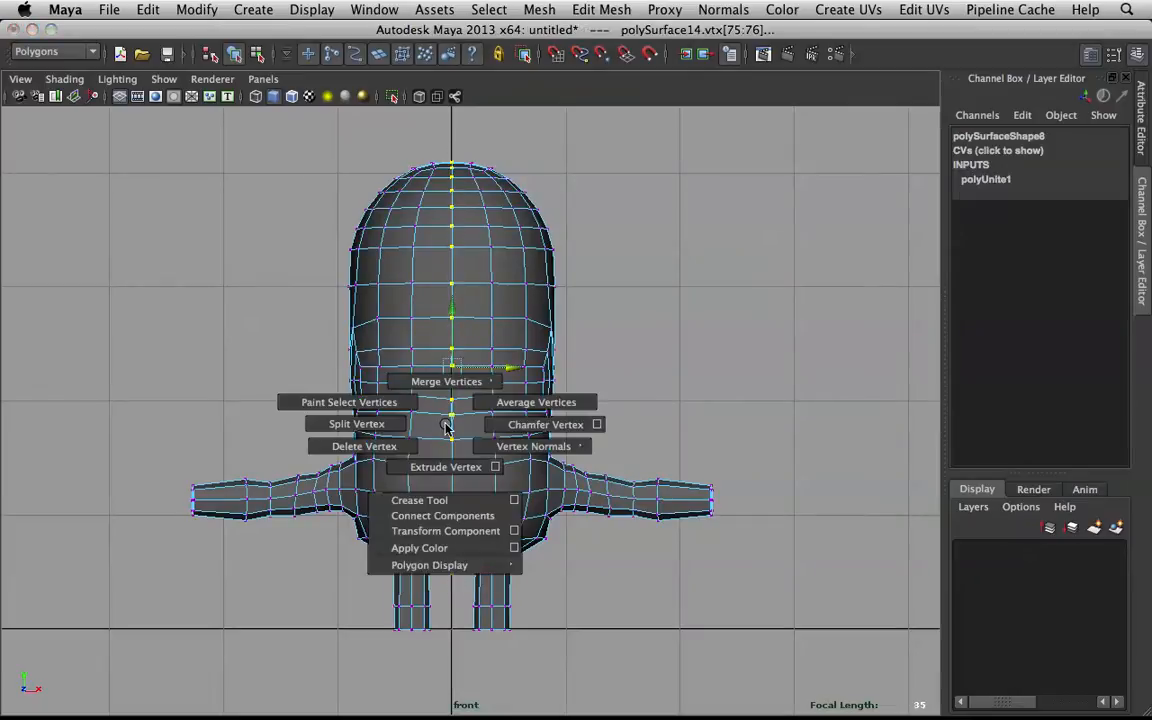
{"action": "scroll", "coordinate": [612, 314], "scroll_direction": "up", "scroll_amount": 4}
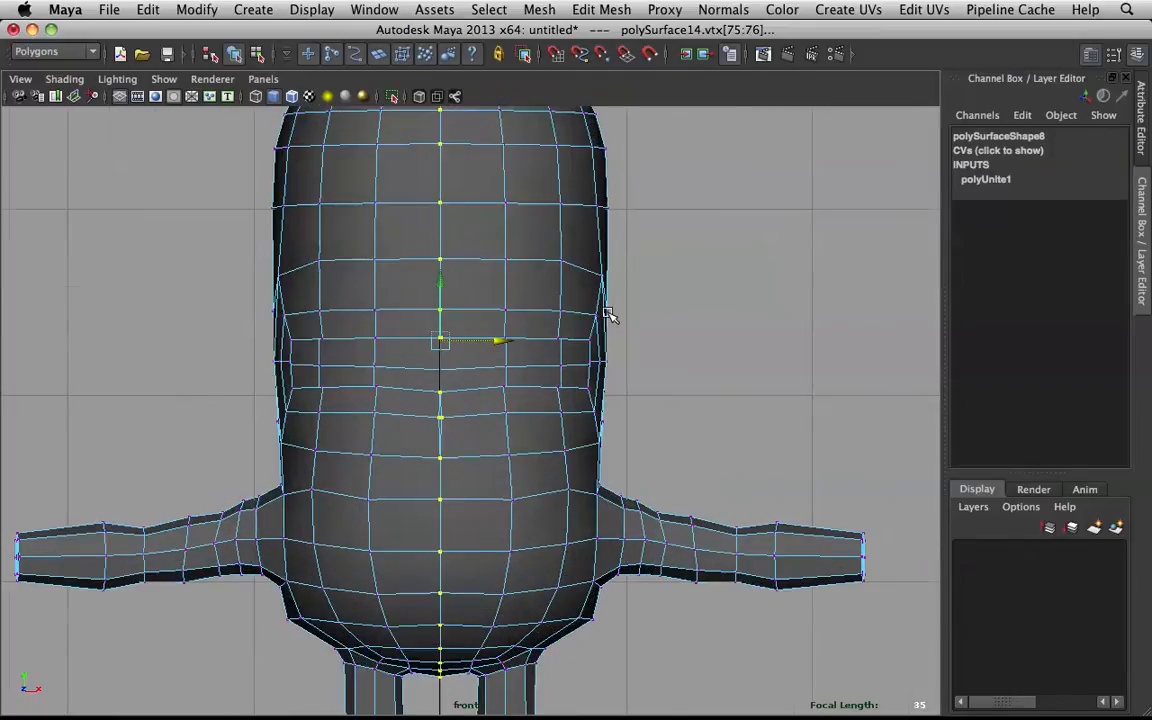
- Merge the overlapping centre-seam vertices one row below the opening
{"action": "left_click", "coordinate": [444, 420]}
{"action": "key", "text": "space"}
{"action": "left_click_drag", "start_coordinate": [463, 380], "coordinate": [609, 314]}
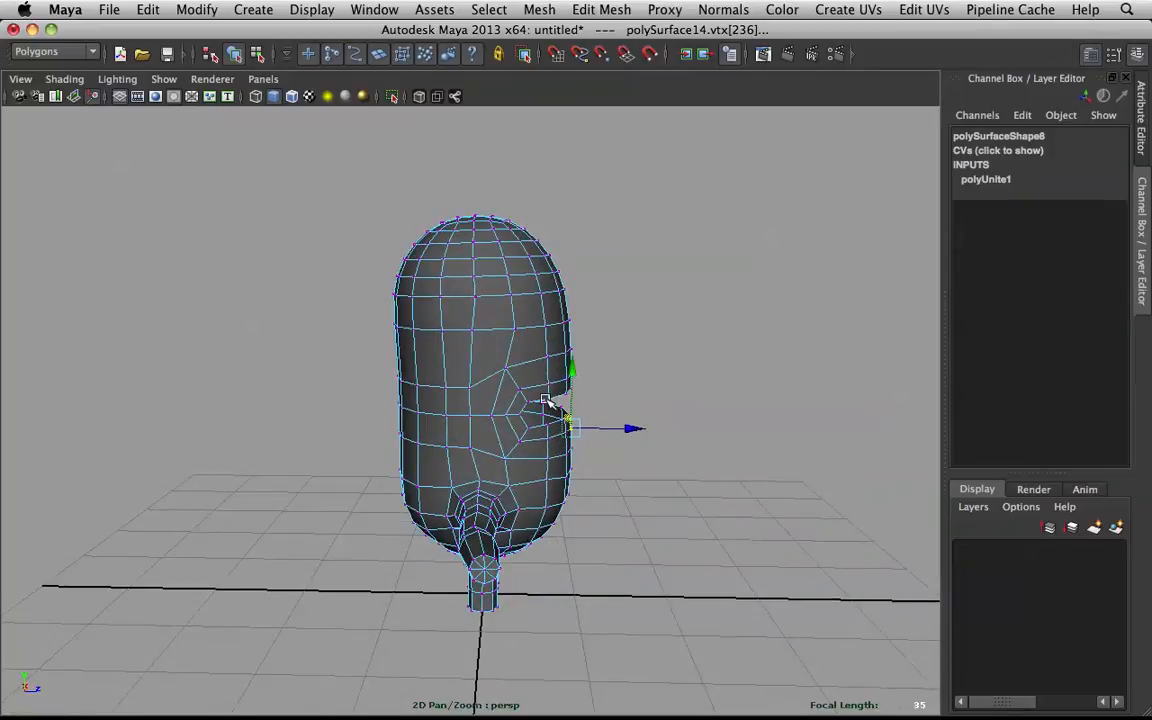
{"action": "left_click_drag", "start_coordinate": [600, 404], "coordinate": [676, 406], "text": "alt"}
{"action": "scroll", "coordinate": [567, 383], "scroll_direction": "up", "scroll_amount": 6}
{"action": "right_click_drag", "start_coordinate": [399, 440], "coordinate": [399, 420], "text": "shift"}
{"action": "scroll", "coordinate": [410, 415], "scroll_direction": "down", "scroll_amount": 5}
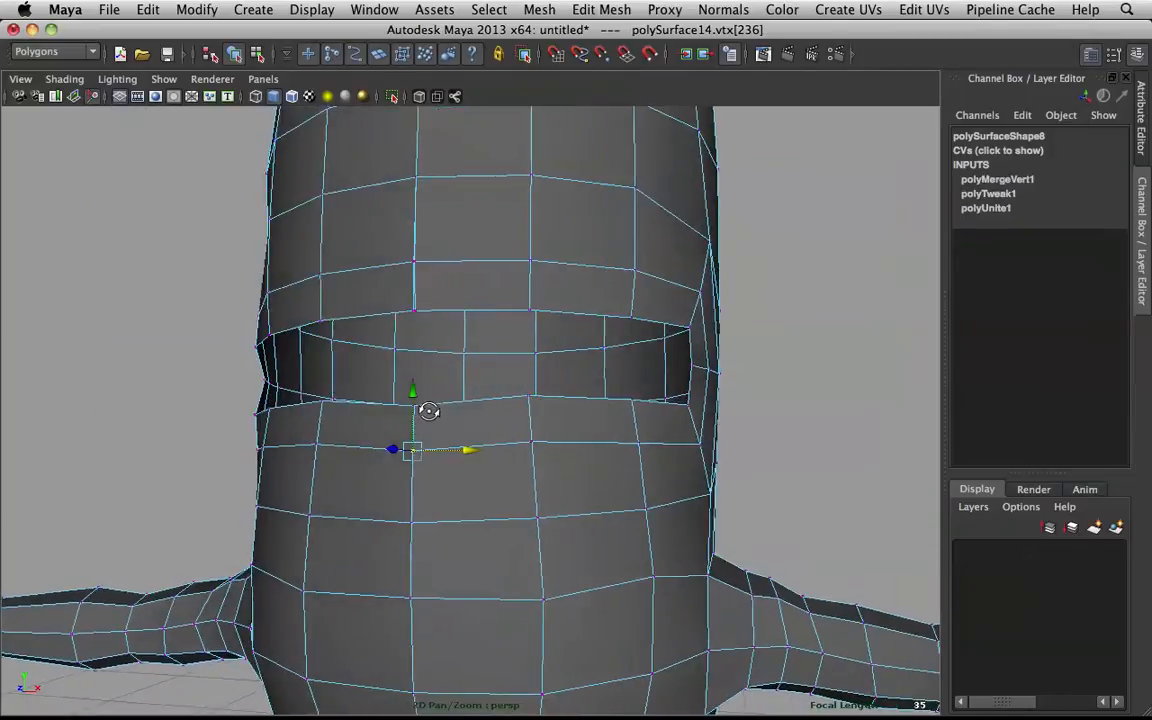
{"action": "scroll", "coordinate": [427, 411], "scroll_direction": "down", "scroll_amount": 4}
- Merge the overlapping centre-seam vertices at the opening's upper edge and those one row above it
{"action": "scroll", "coordinate": [480, 416], "scroll_direction": "up", "scroll_amount": 8}
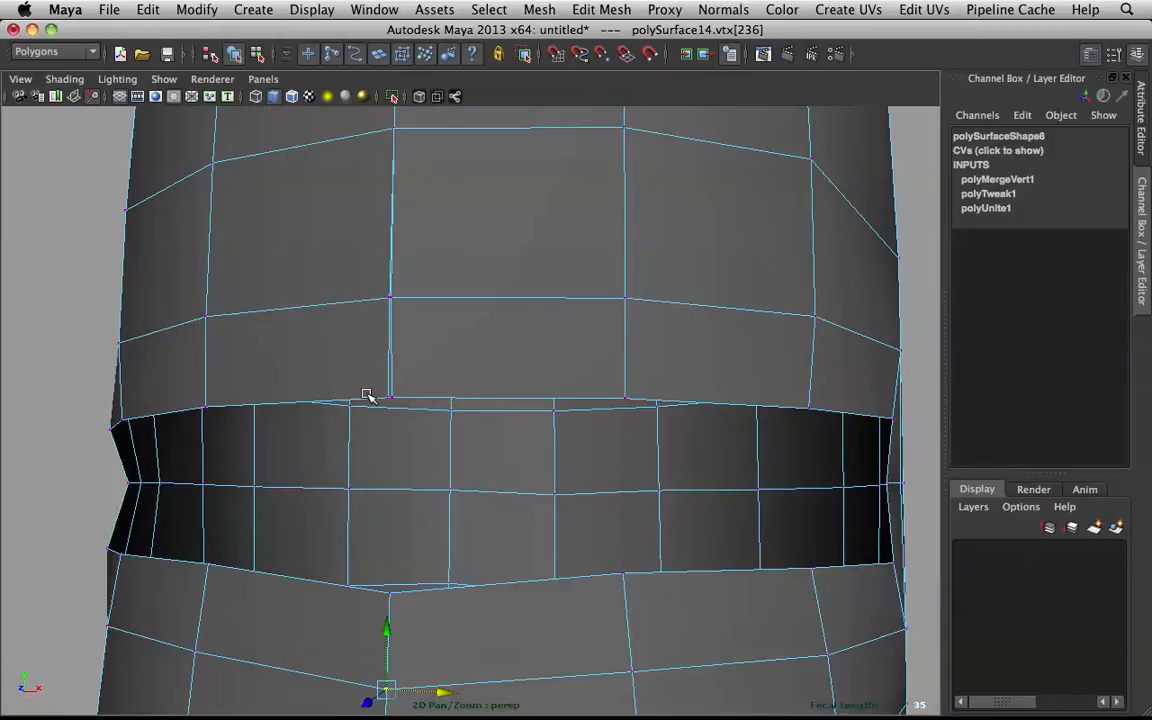
{"action": "left_click_drag", "start_coordinate": [387, 395], "coordinate": [400, 400]}
{"action": "key", "text": "g"}
{"action": "scroll", "coordinate": [402, 399], "scroll_direction": "down", "scroll_amount": 5}
{"action": "left_click_drag", "start_coordinate": [249, 323], "coordinate": [424, 354], "text": "alt"}
{"action": "left_click", "coordinate": [843, 217]}
{"action": "scroll", "coordinate": [628, 392], "scroll_direction": "up", "scroll_amount": 4}
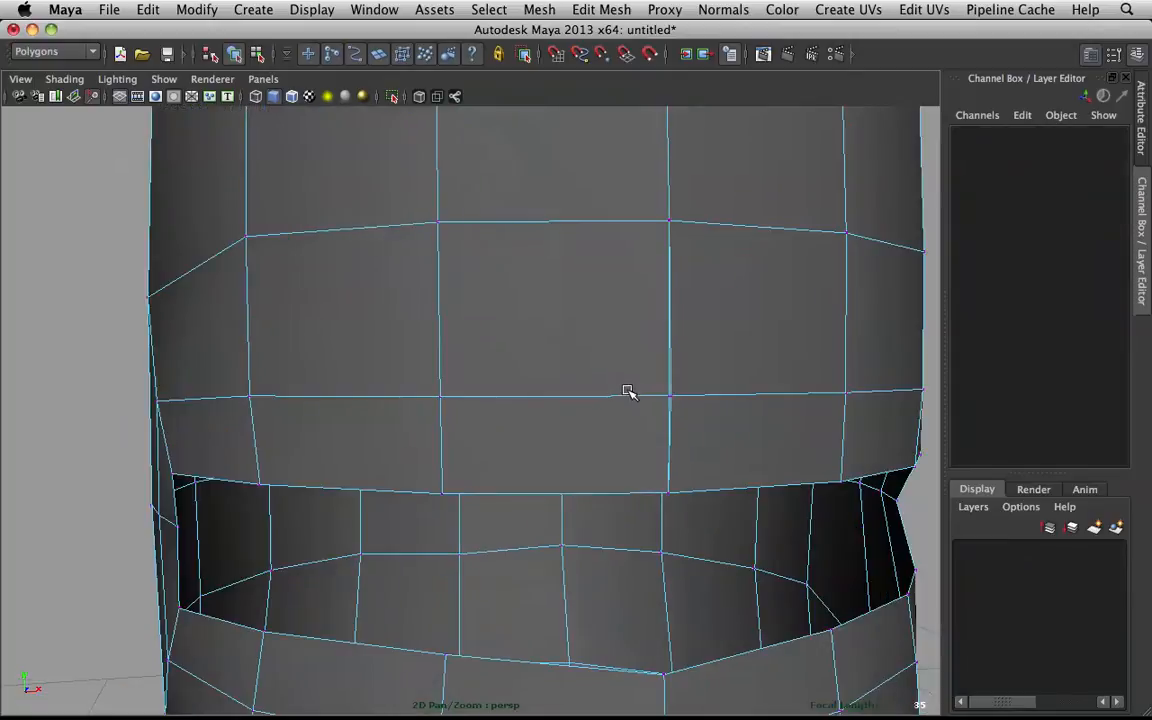
{"action": "left_click", "coordinate": [675, 401]}
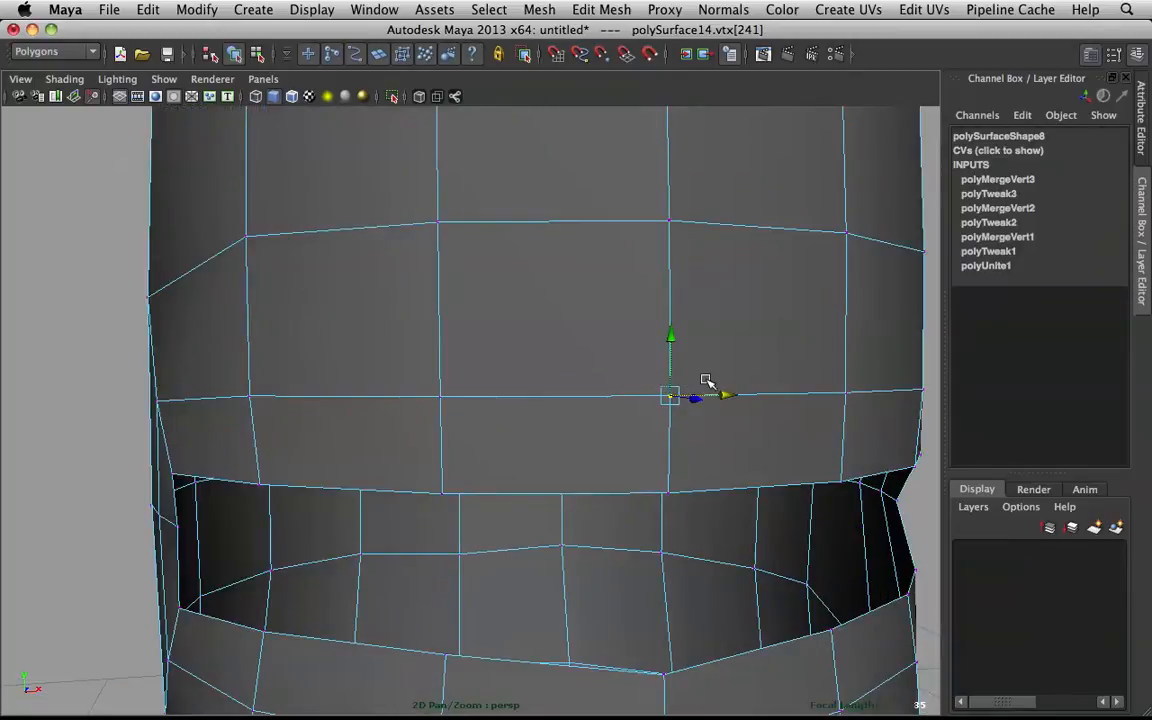
- Show the mesh in smooth display and merge the overlapping centre-seam vertices two rows above the opening
{"action": "scroll", "coordinate": [720, 290], "scroll_direction": "down", "scroll_amount": 5}
{"action": "left_click", "coordinate": [805, 329]}
{"action": "left_click_drag", "start_coordinate": [805, 329], "coordinate": [545, 296], "text": "alt"}
{"action": "right_click_drag", "start_coordinate": [536, 288], "coordinate": [622, 240]}
{"action": "left_click_drag", "start_coordinate": [557, 232], "coordinate": [617, 262], "text": "alt"}
{"action": "scroll", "coordinate": [481, 331], "scroll_direction": "up", "scroll_amount": 3}
{"action": "right_click_drag", "start_coordinate": [418, 330], "coordinate": [410, 321]}
{"action": "left_click", "coordinate": [413, 325]}
{"action": "left_click_drag", "start_coordinate": [419, 329], "coordinate": [472, 326], "text": "alt"}
{"action": "key", "text": "g"}
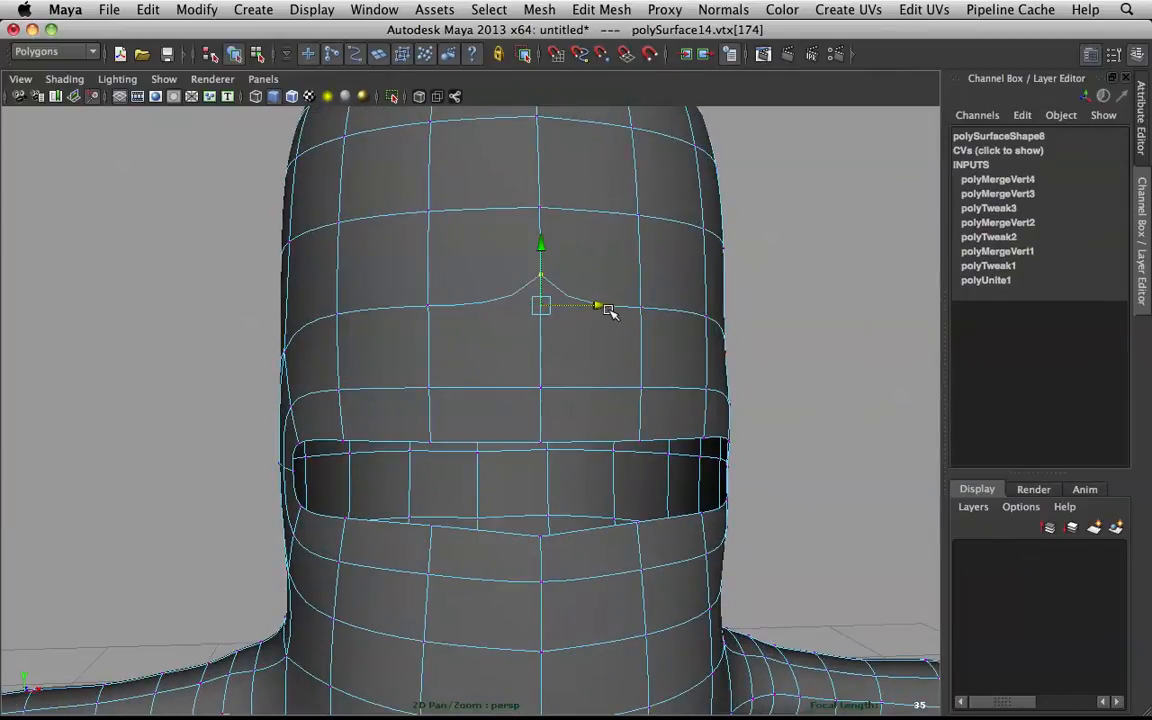
- Select the whole column of centre-seam vertices in the front view and merge the overlapping pairs
{"action": "right_click_drag", "start_coordinate": [558, 208], "coordinate": [628, 171]}
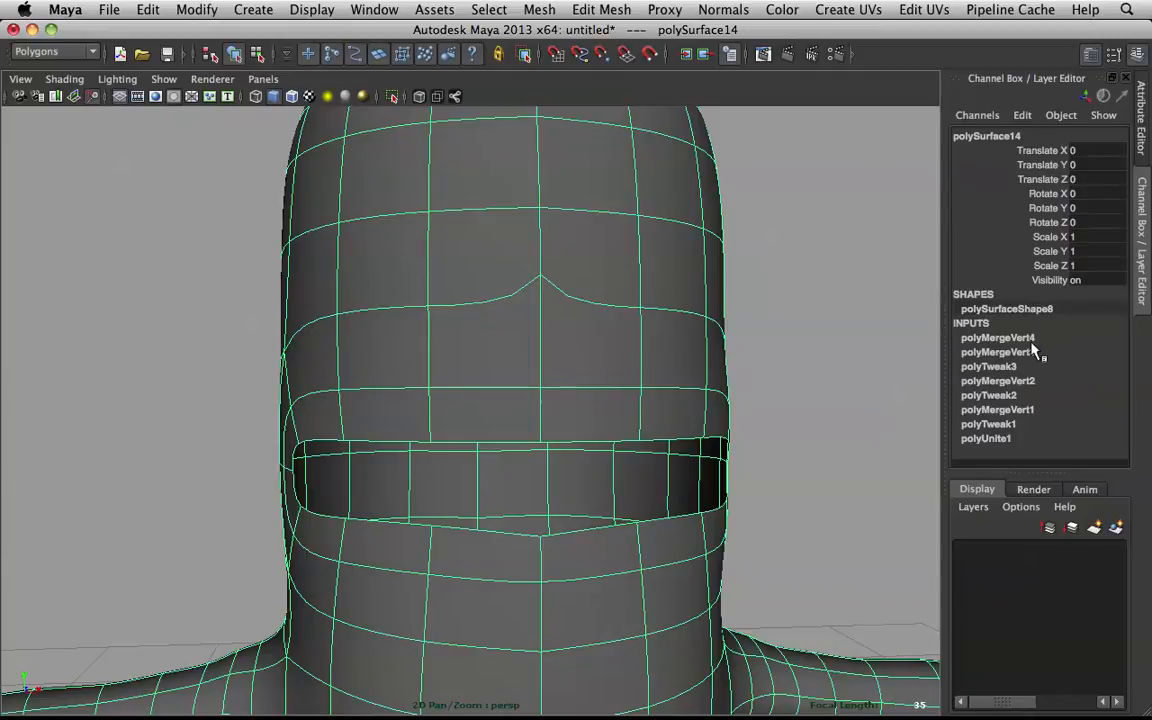
{"action": "key", "text": "f"}
{"action": "key", "text": "space"}
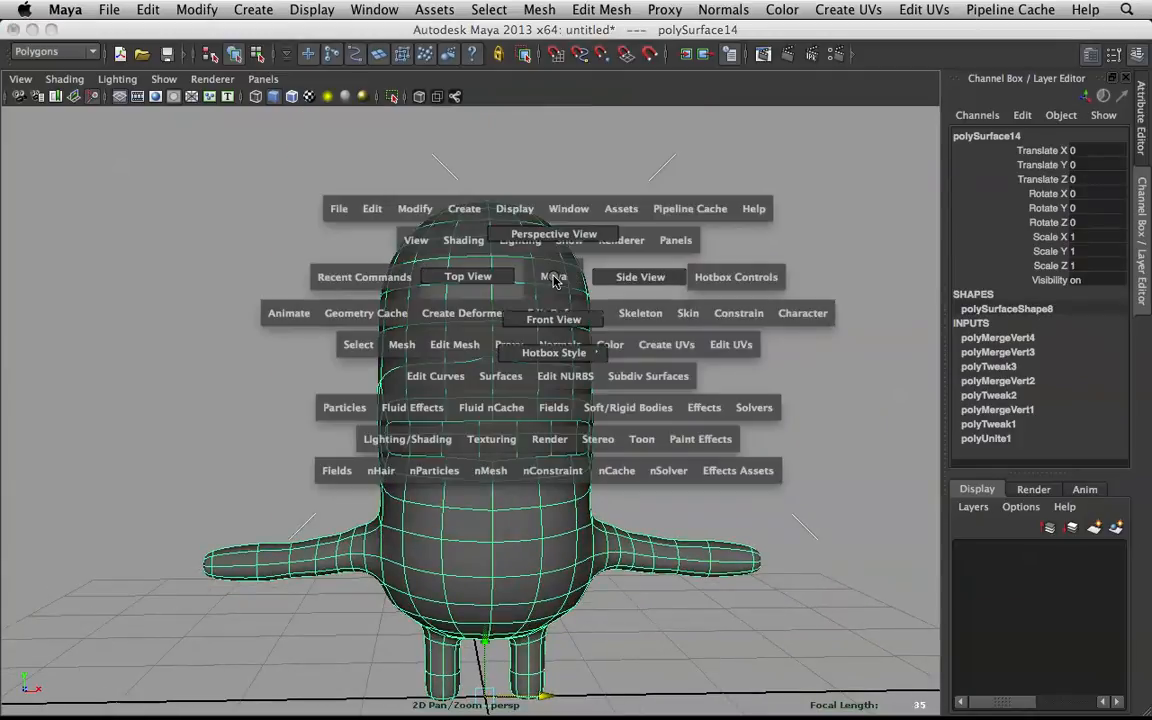
{"action": "key", "text": "space"}
{"action": "left_click_drag", "start_coordinate": [502, 265], "coordinate": [504, 303]}
{"action": "right_click_drag", "start_coordinate": [492, 228], "coordinate": [392, 218]}
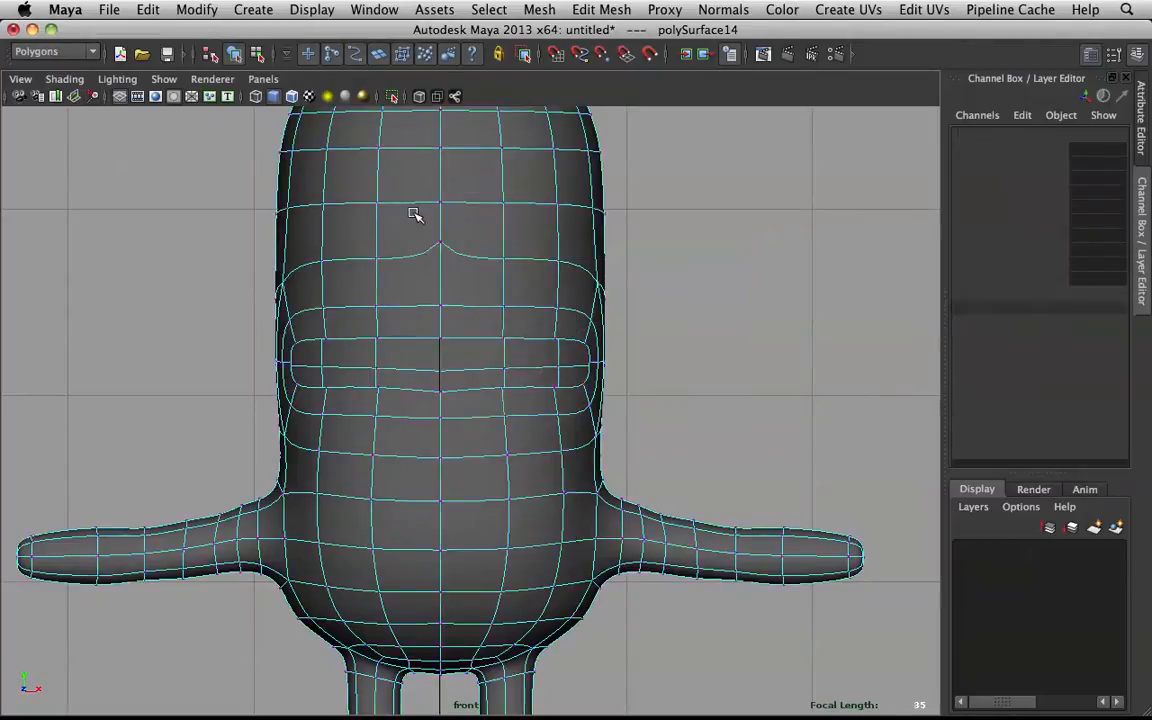
{"action": "scroll", "coordinate": [517, 217], "scroll_direction": "down", "scroll_amount": 5}
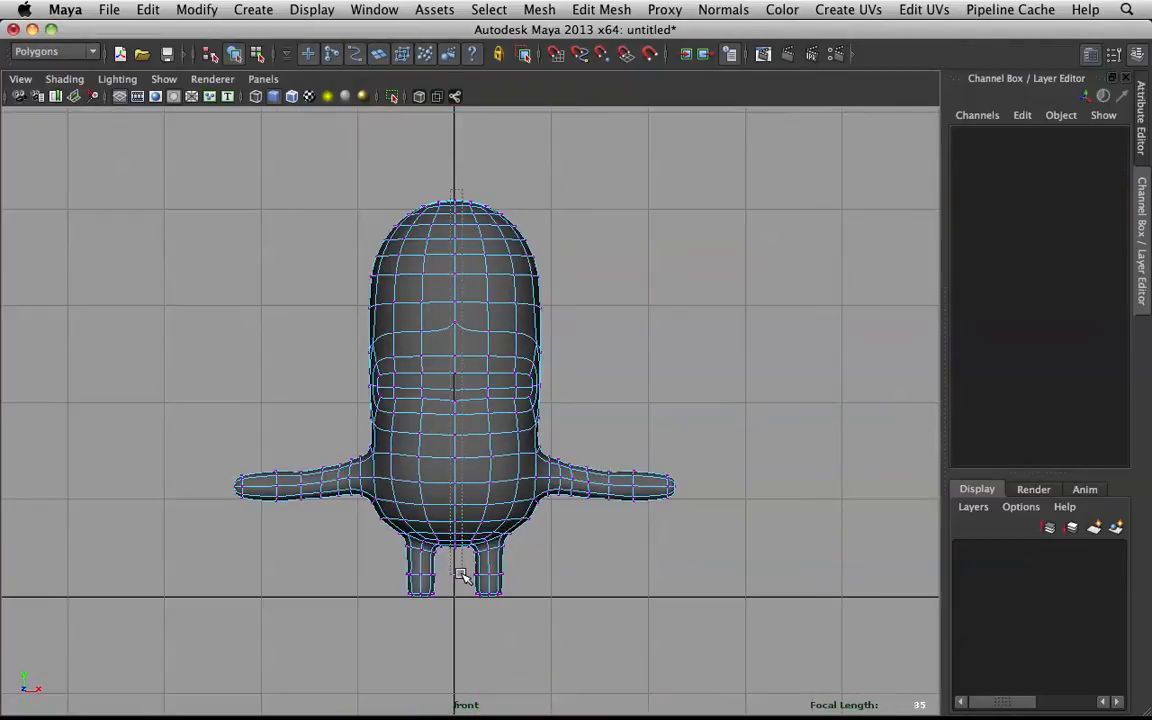
{"action": "left_click_drag", "start_coordinate": [460, 575], "coordinate": [460, 576]}
{"action": "right_click_drag", "start_coordinate": [457, 438], "coordinate": [520, 370], "text": "shift"}
{"action": "scroll", "coordinate": [522, 347], "scroll_direction": "up", "scroll_amount": 4}
{"action": "middle_click_drag", "start_coordinate": [540, 296], "coordinate": [566, 527], "text": "alt"}
{"action": "scroll", "coordinate": [566, 527], "scroll_direction": "up", "scroll_amount": 2}
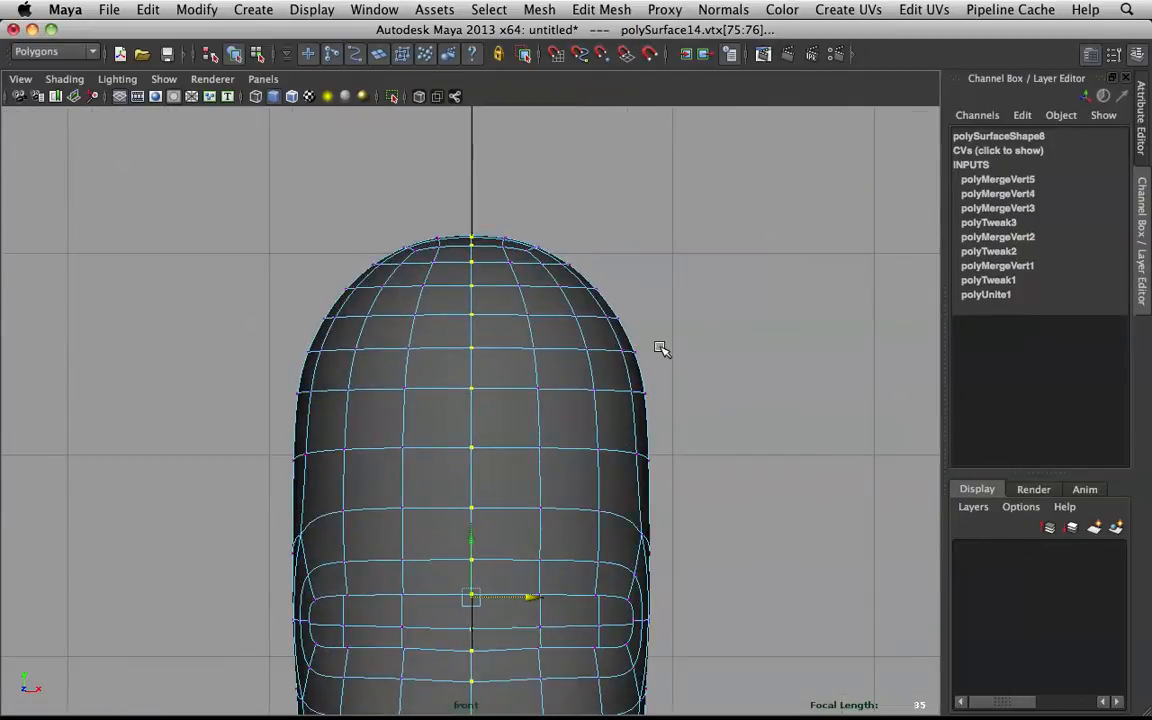
{"action": "left_click", "coordinate": [660, 350]}
{"action": "right_click_drag", "start_coordinate": [506, 391], "coordinate": [588, 365]}
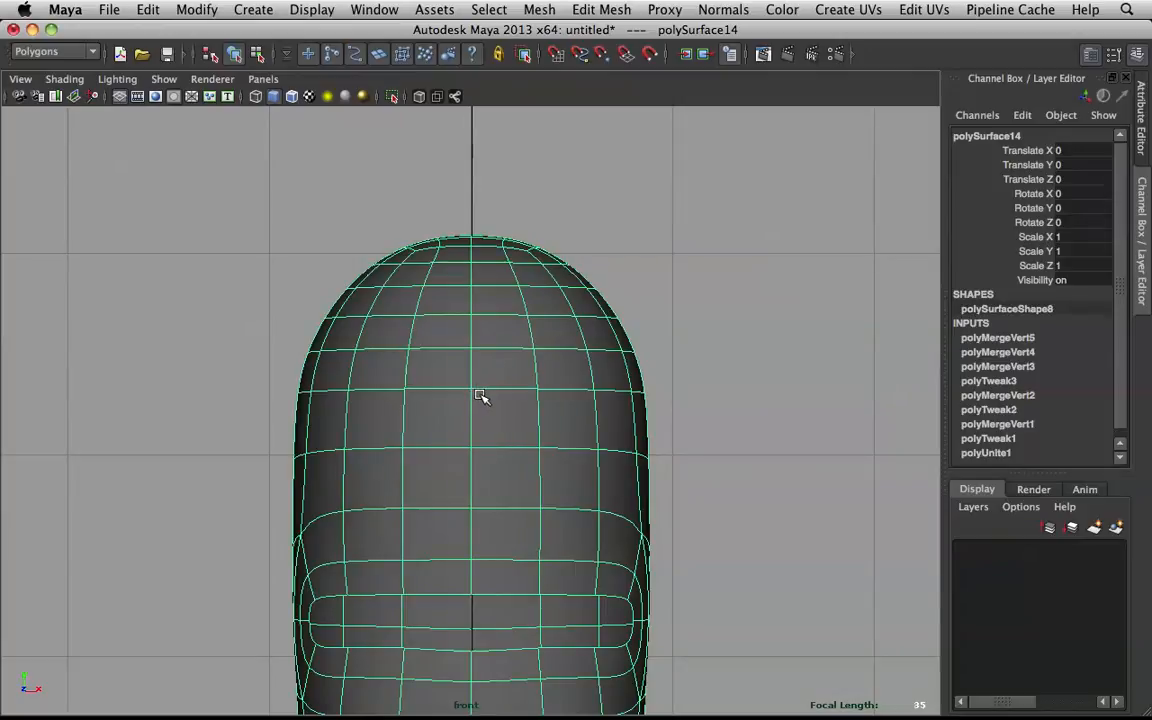
- Select the border edge loop of the torso opening in the perspective view and scale it slightly
{"action": "scroll", "coordinate": [479, 396], "scroll_direction": "down", "scroll_amount": 3}
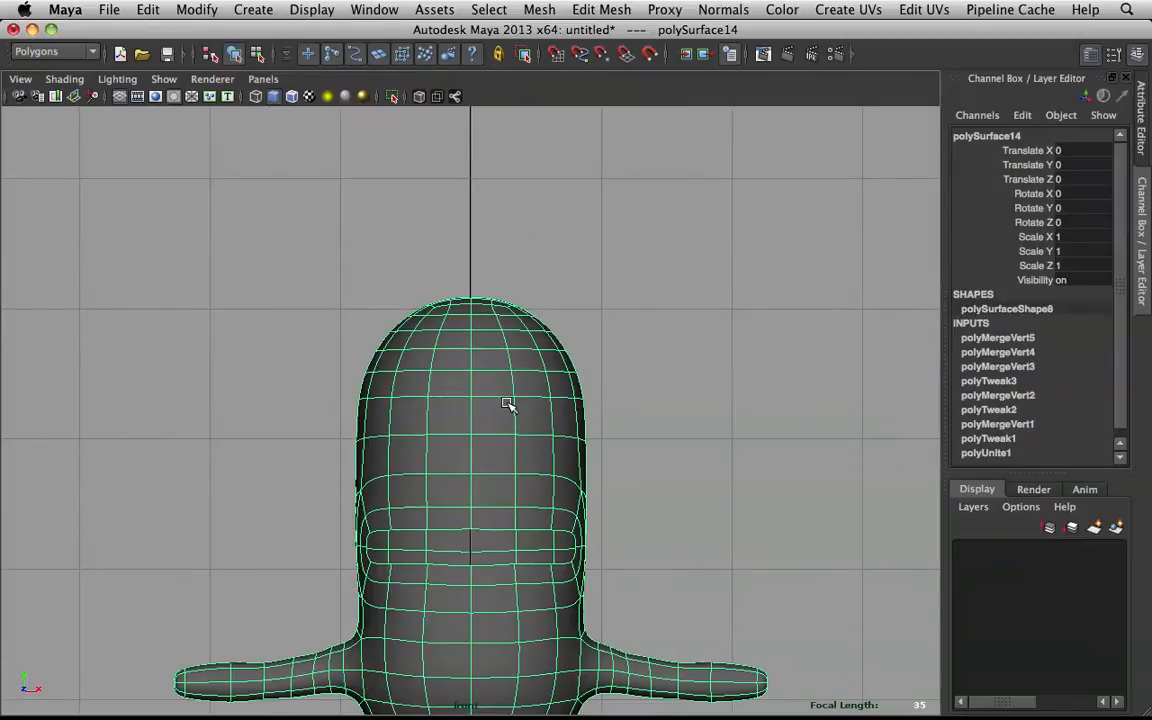
{"action": "scroll", "coordinate": [510, 405], "scroll_direction": "up", "scroll_amount": 2}
{"action": "middle_click_drag", "start_coordinate": [527, 419], "coordinate": [524, 316], "text": "alt"}
{"action": "key", "text": "space"}
{"action": "left_click_drag", "start_coordinate": [518, 310], "coordinate": [530, 247]}
{"action": "scroll", "coordinate": [527, 249], "scroll_direction": "down", "scroll_amount": 2}
{"action": "right_click_drag", "start_coordinate": [530, 249], "coordinate": [522, 300]}
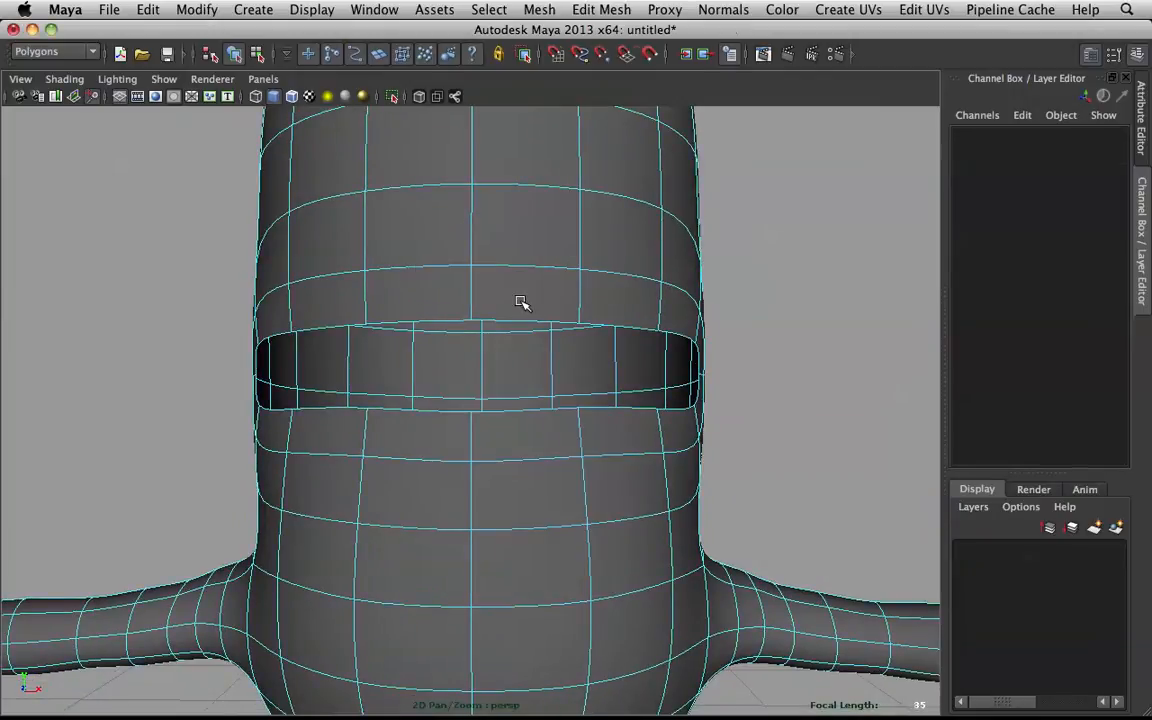
{"action": "double_click", "coordinate": [520, 324]}
{"action": "left_click_drag", "start_coordinate": [517, 322], "coordinate": [470, 327], "text": "alt"}
{"action": "key", "text": "e"}
{"action": "key", "text": "r"}
{"action": "left_click", "coordinate": [548, 430]}
{"action": "left_click_drag", "start_coordinate": [551, 431], "coordinate": [547, 425]}
- Extrude the opening's border edges inward to narrow the gap, and show the mesh without smoothing
{"action": "right_click_drag", "start_coordinate": [522, 360], "coordinate": [528, 404], "text": "shift"}
{"action": "left_click_drag", "start_coordinate": [836, 481], "coordinate": [889, 499]}
{"action": "left_click_drag", "start_coordinate": [820, 361], "coordinate": [711, 355], "text": "alt"}
{"action": "key", "text": "q"}
{"action": "key", "text": "1"}
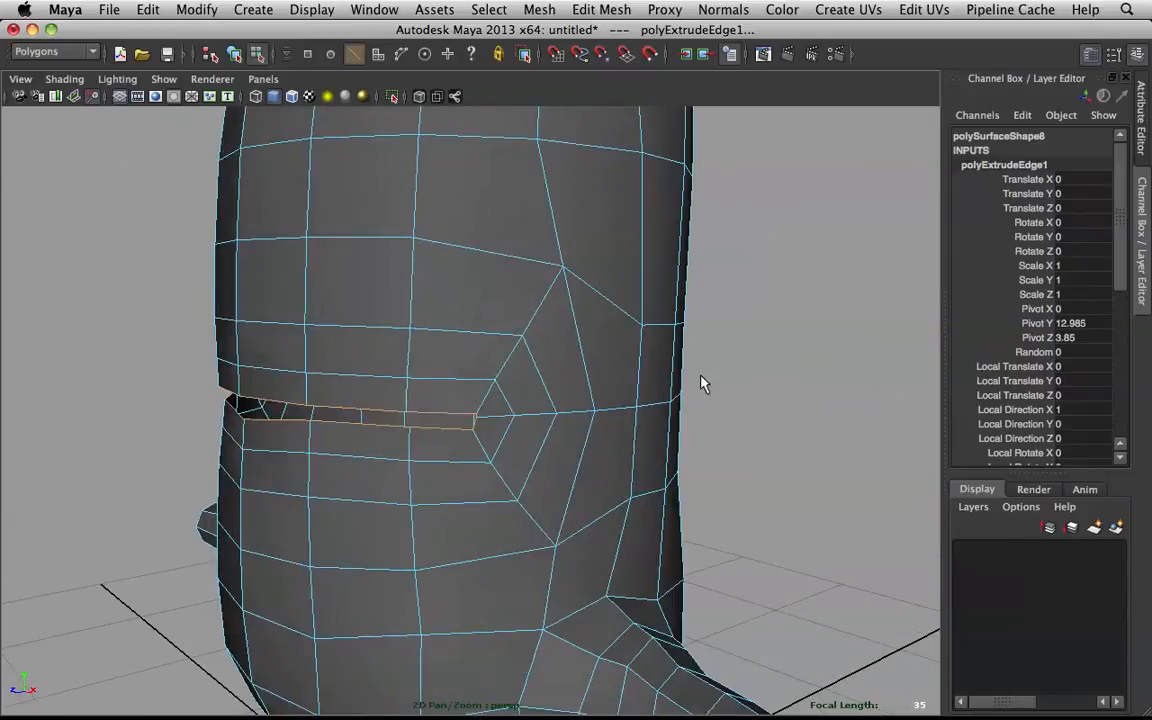
- Move the opening's upper corner vertex toward the front, with the move axis aligned to the opening's upper edge
{"action": "right_click_drag", "start_coordinate": [511, 369], "coordinate": [664, 373], "text": "alt"}
{"action": "left_click_drag", "start_coordinate": [663, 374], "coordinate": [676, 280], "text": "alt"}
{"action": "right_click_drag", "start_coordinate": [689, 262], "coordinate": [693, 291]}
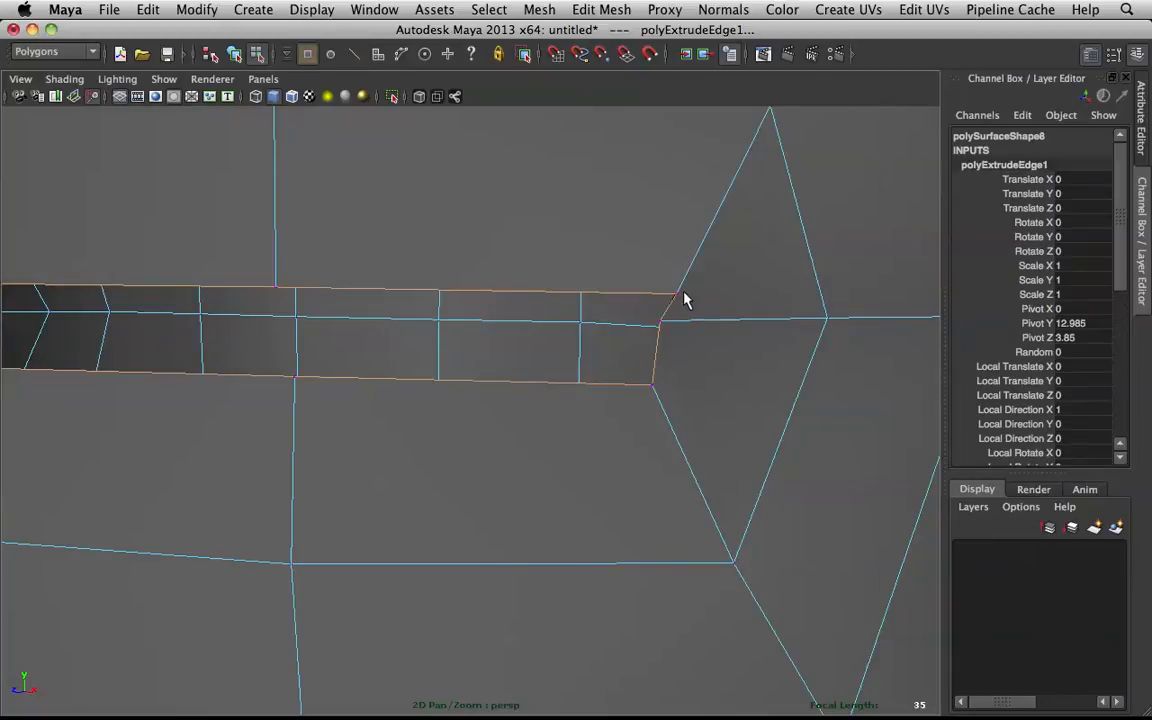
{"action": "left_click", "coordinate": [677, 297]}
{"action": "key", "text": "w"}
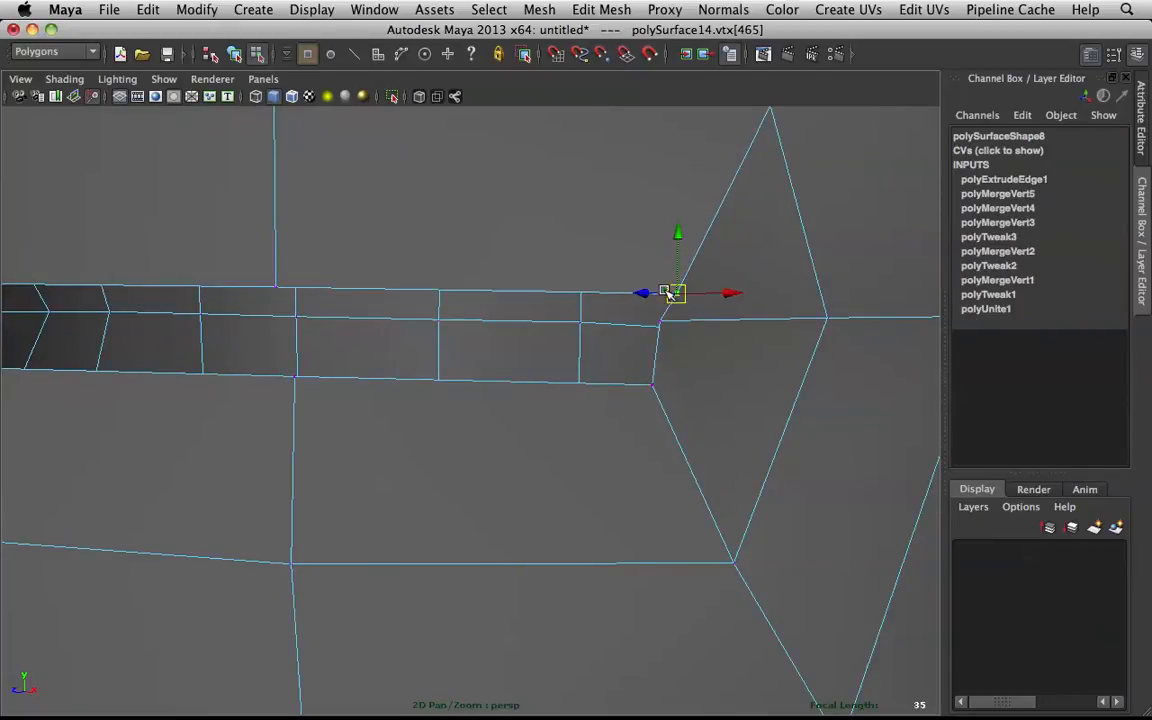
{"action": "left_click_drag", "start_coordinate": [653, 295], "coordinate": [657, 307]}
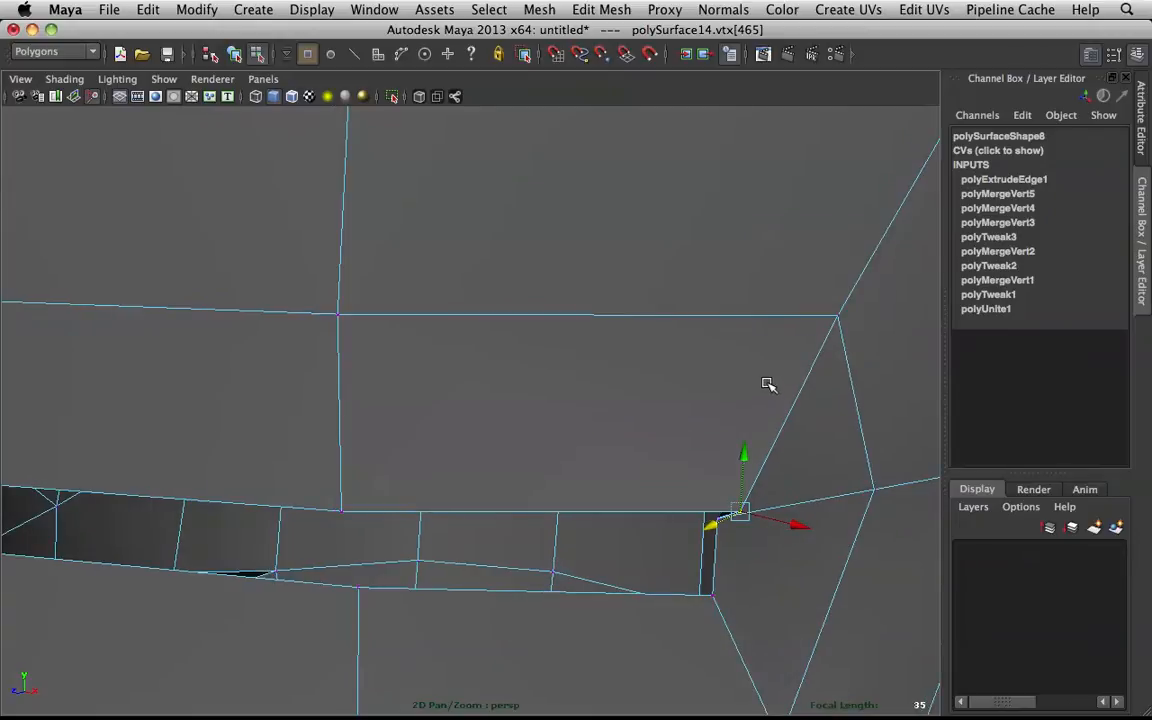
{"action": "left_click_drag", "start_coordinate": [773, 396], "coordinate": [697, 476]}
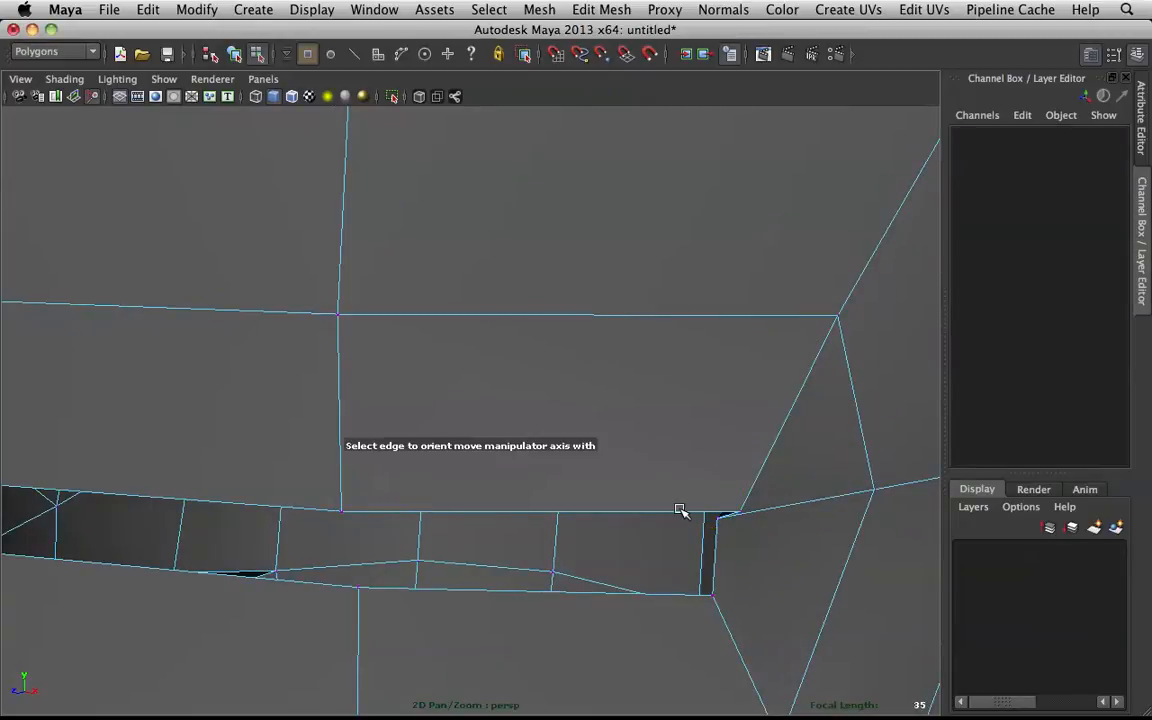
{"action": "left_click", "coordinate": [679, 513]}
{"action": "middle_click_drag", "start_coordinate": [679, 512], "coordinate": [621, 506]}
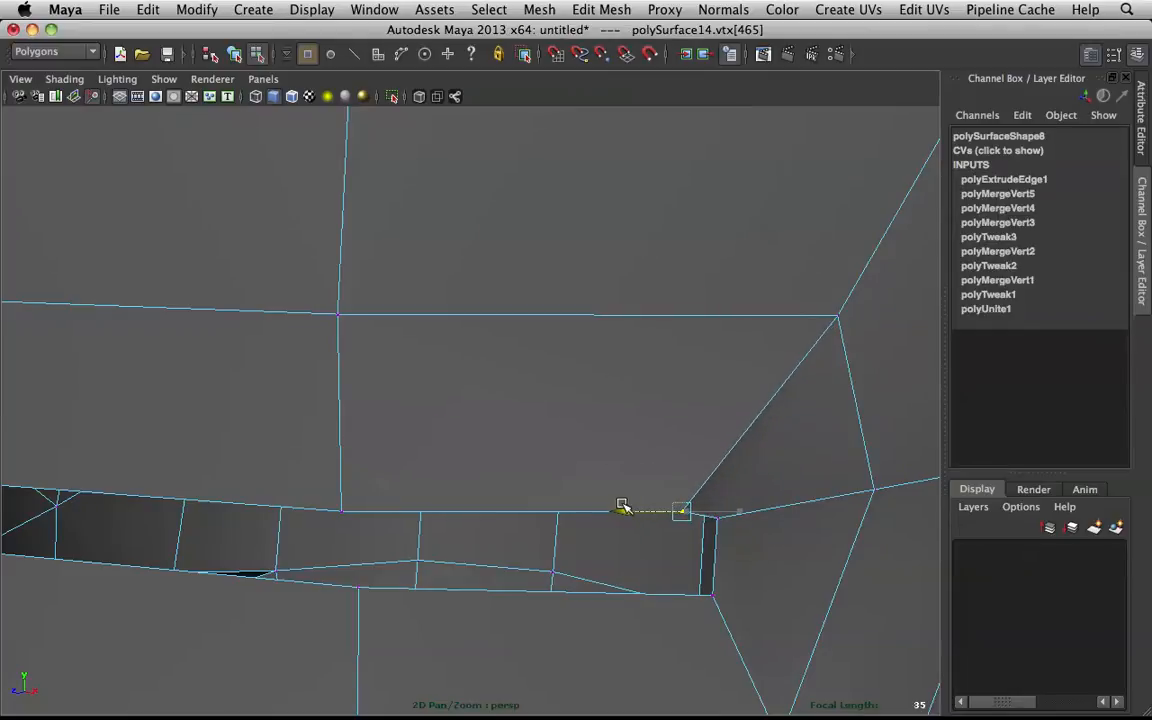
- Move the vertex one row above the opening's corner toward the front along its adjoining horizontal edge
{"action": "left_click", "coordinate": [838, 316]}
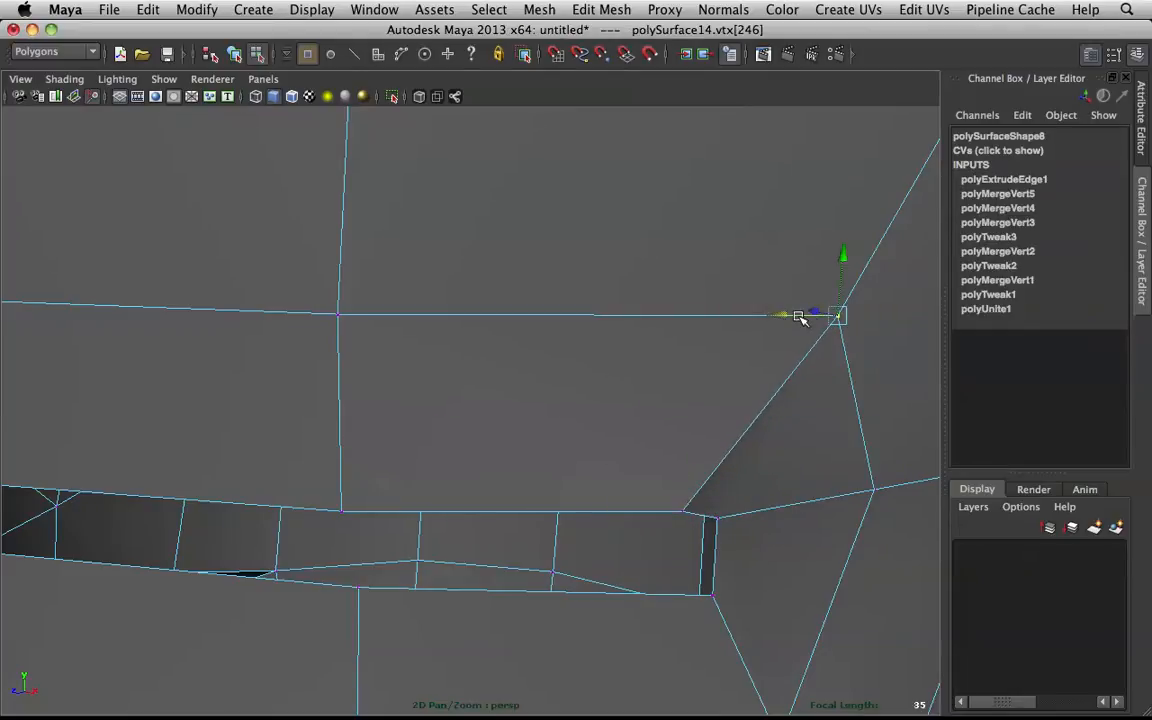
{"action": "middle_click_drag", "start_coordinate": [785, 314], "coordinate": [762, 311]}
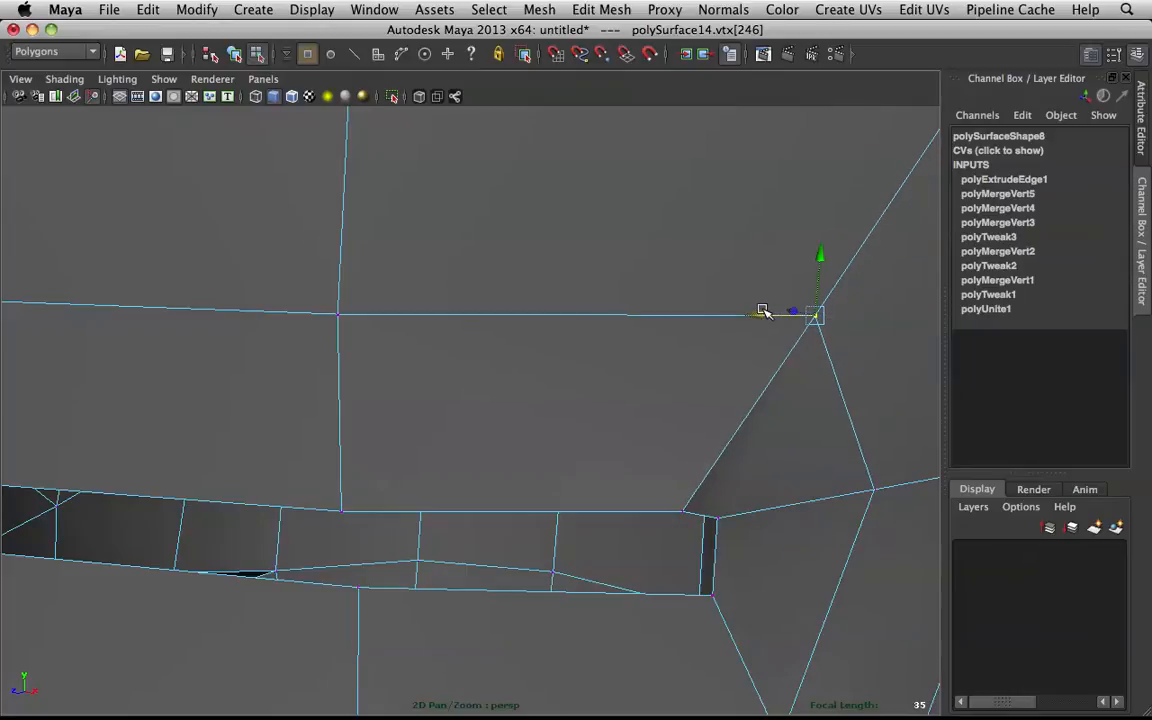
{"action": "left_click_drag", "start_coordinate": [776, 334], "coordinate": [791, 341], "text": "alt"}
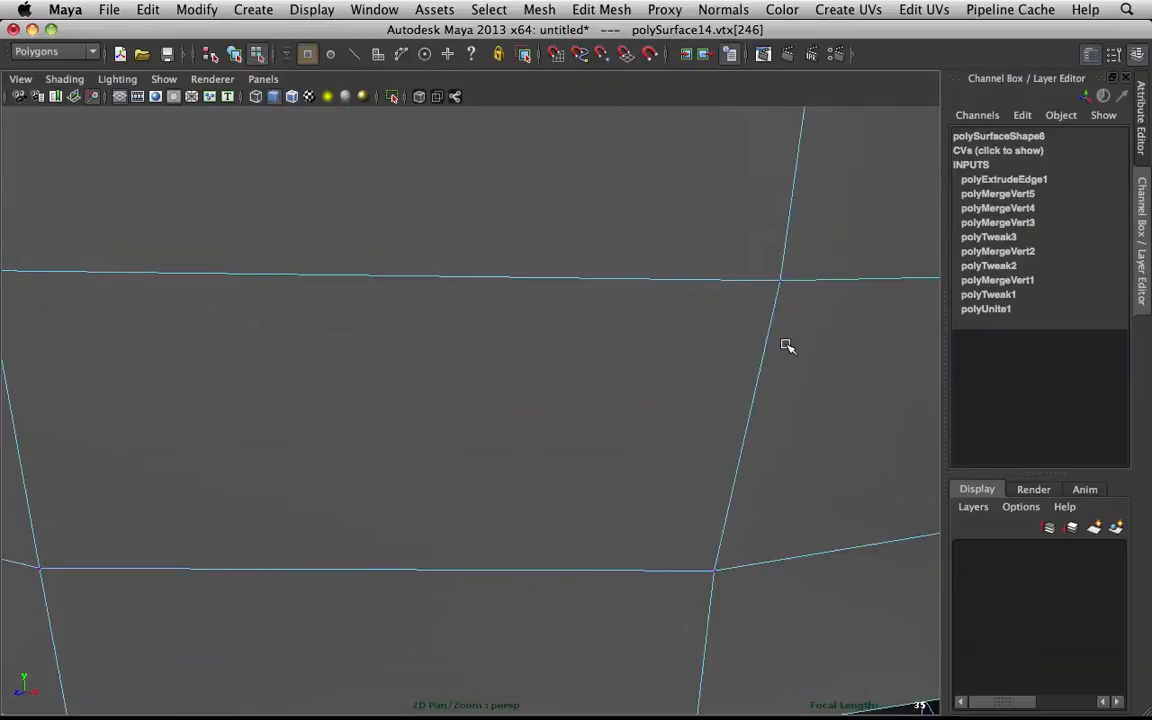
{"action": "middle_click_drag", "start_coordinate": [797, 345], "coordinate": [490, 307], "text": "alt"}
{"action": "left_click_drag", "start_coordinate": [490, 307], "coordinate": [590, 345], "text": "alt"}
{"action": "middle_click_drag", "start_coordinate": [636, 362], "coordinate": [661, 327], "text": "alt"}
{"action": "left_click", "coordinate": [650, 329]}
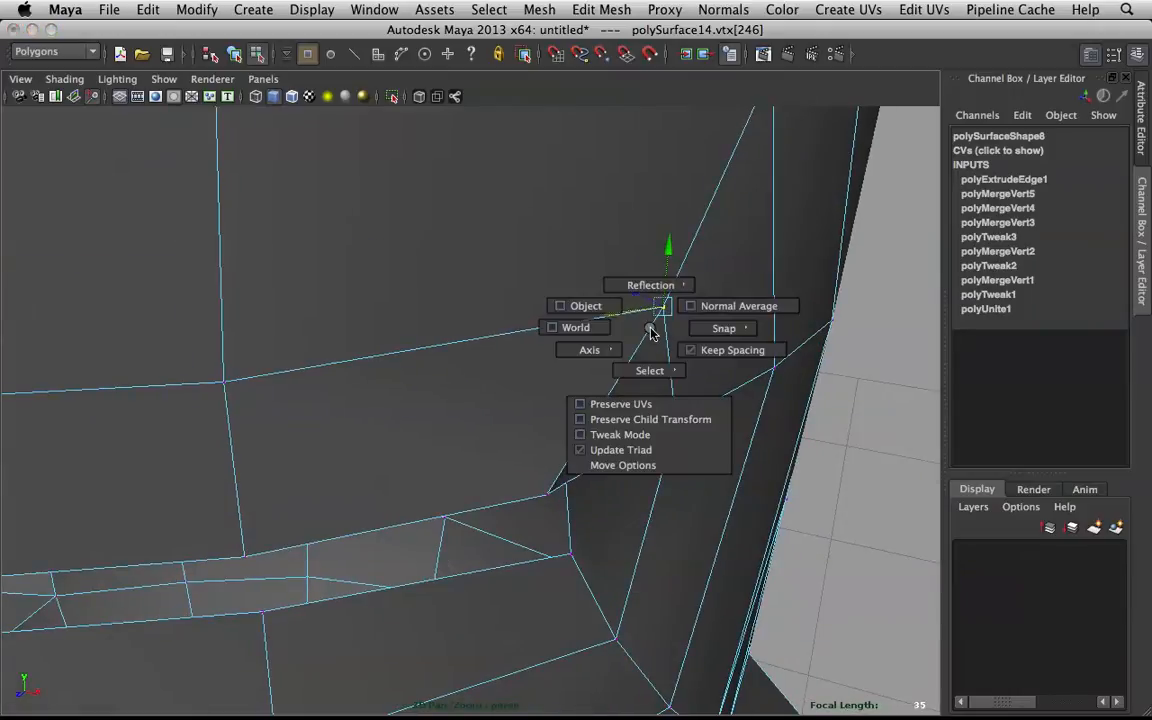
{"action": "left_click_drag", "start_coordinate": [651, 333], "coordinate": [614, 395]}
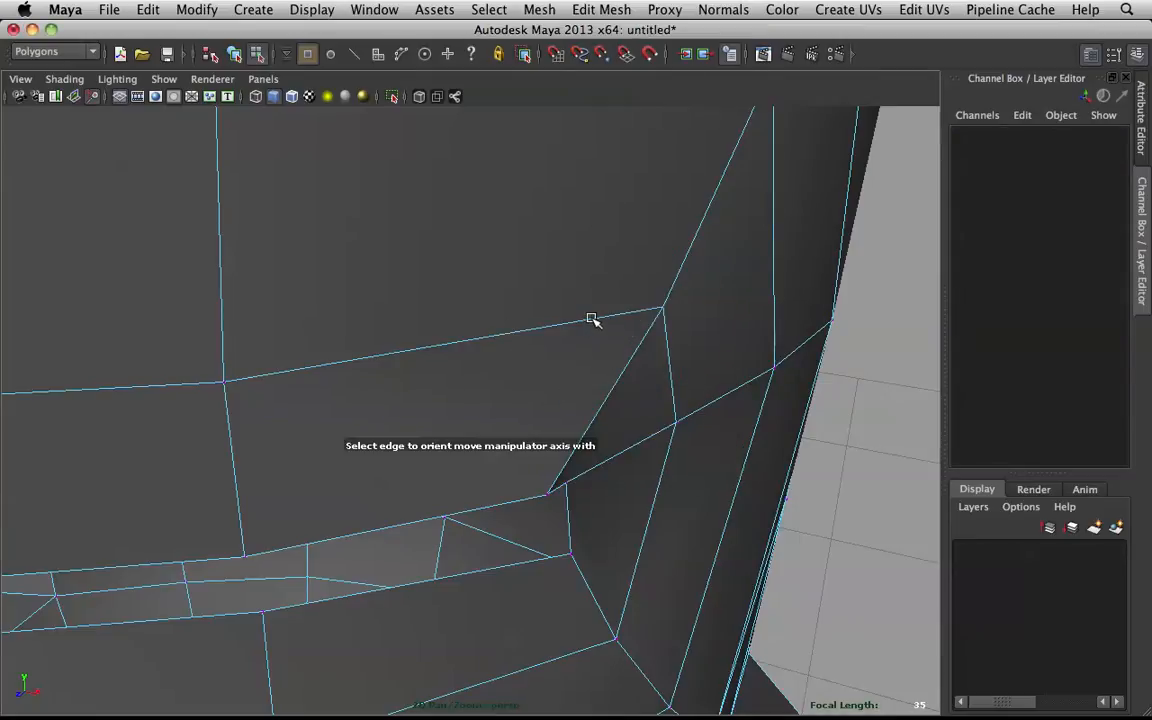
{"action": "left_click", "coordinate": [590, 318]}
{"action": "left_click_drag", "start_coordinate": [607, 319], "coordinate": [588, 319]}
- Reposition the short horizontal edge running outward from the opening's outer corner
{"action": "left_click_drag", "start_coordinate": [580, 402], "coordinate": [613, 379], "text": "alt"}
{"action": "middle_click_drag", "start_coordinate": [627, 332], "coordinate": [653, 438], "text": "alt"}
{"action": "right_click_drag", "start_coordinate": [573, 260], "coordinate": [571, 210]}
{"action": "left_click", "coordinate": [595, 282]}
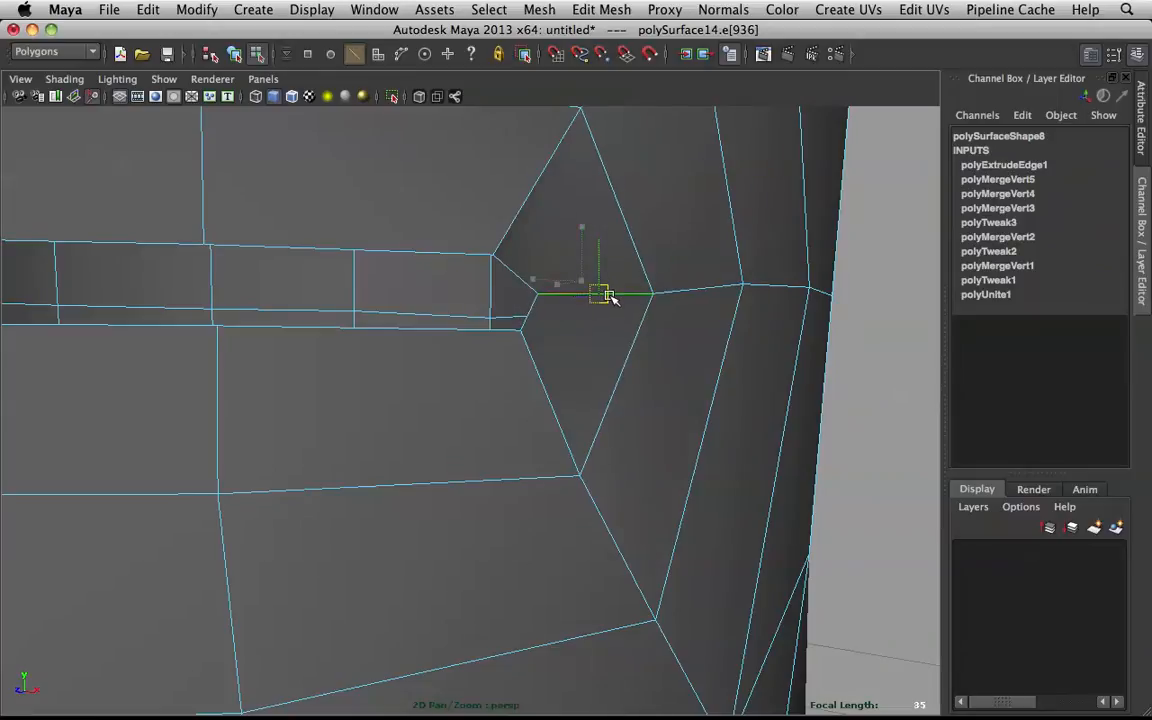
- Shift the opening's upper and lower end edges together toward the front centre, and show the mesh in smooth display
{"action": "left_click_drag", "start_coordinate": [695, 315], "coordinate": [628, 263], "text": "alt"}
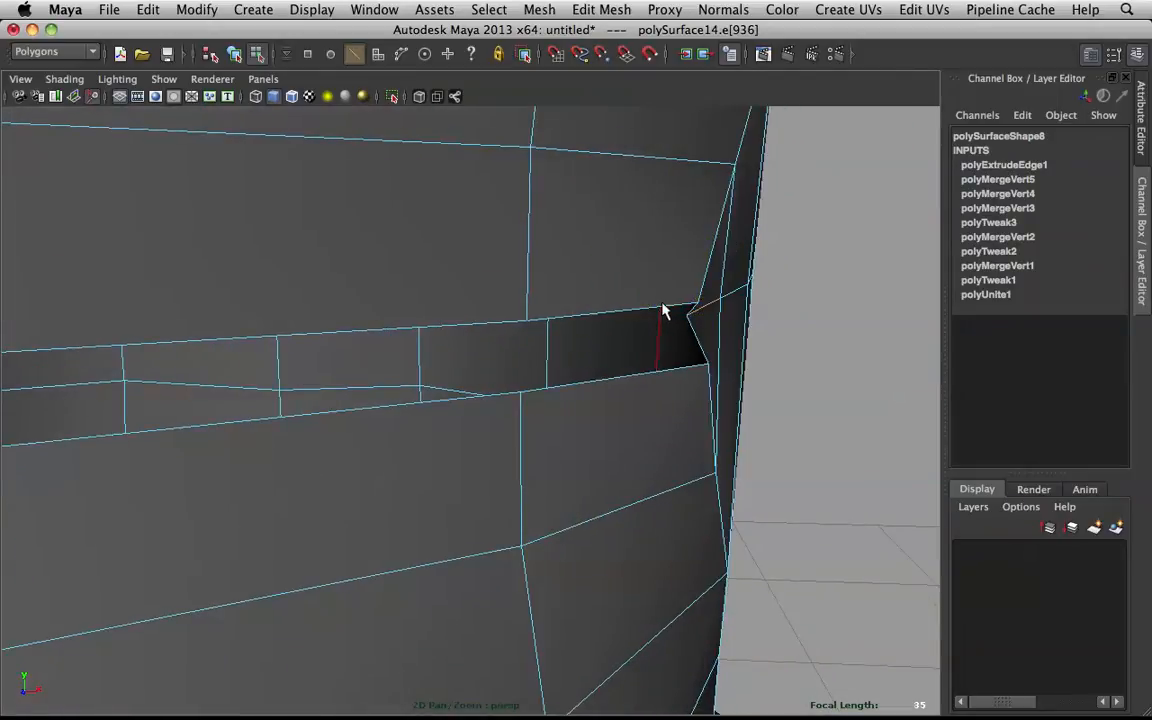
{"action": "left_click", "coordinate": [621, 313]}
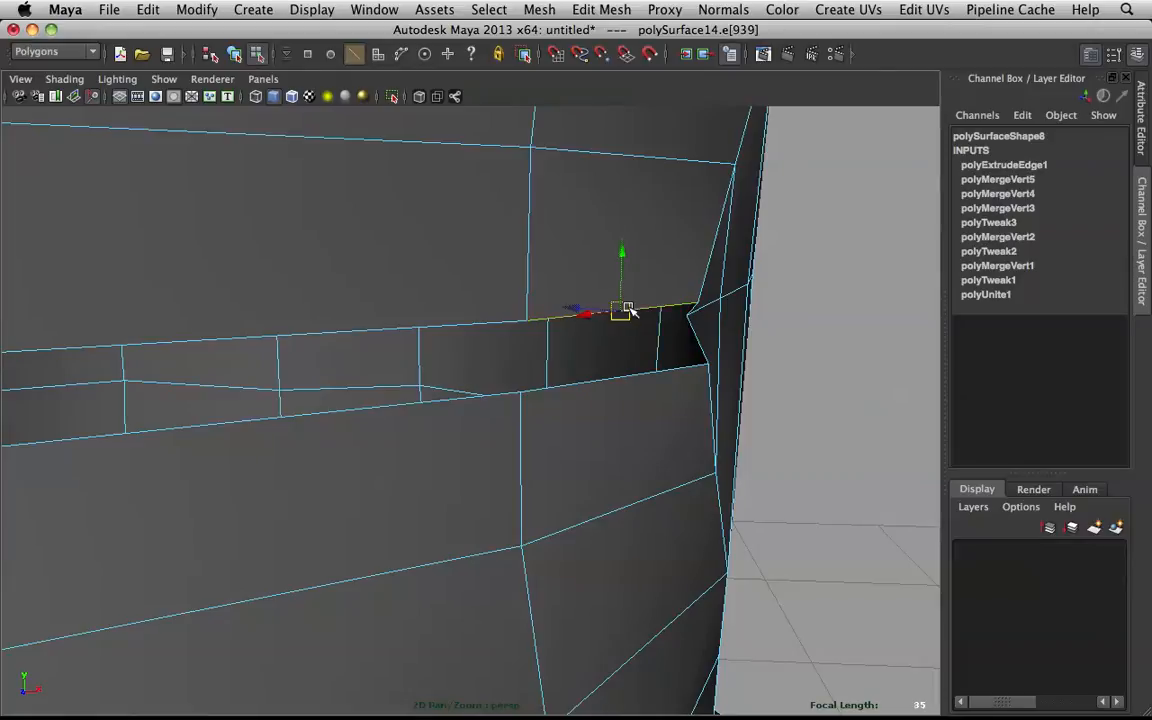
{"action": "left_click", "coordinate": [620, 379], "text": "shift"}
{"action": "left_click_drag", "start_coordinate": [590, 355], "coordinate": [555, 347]}
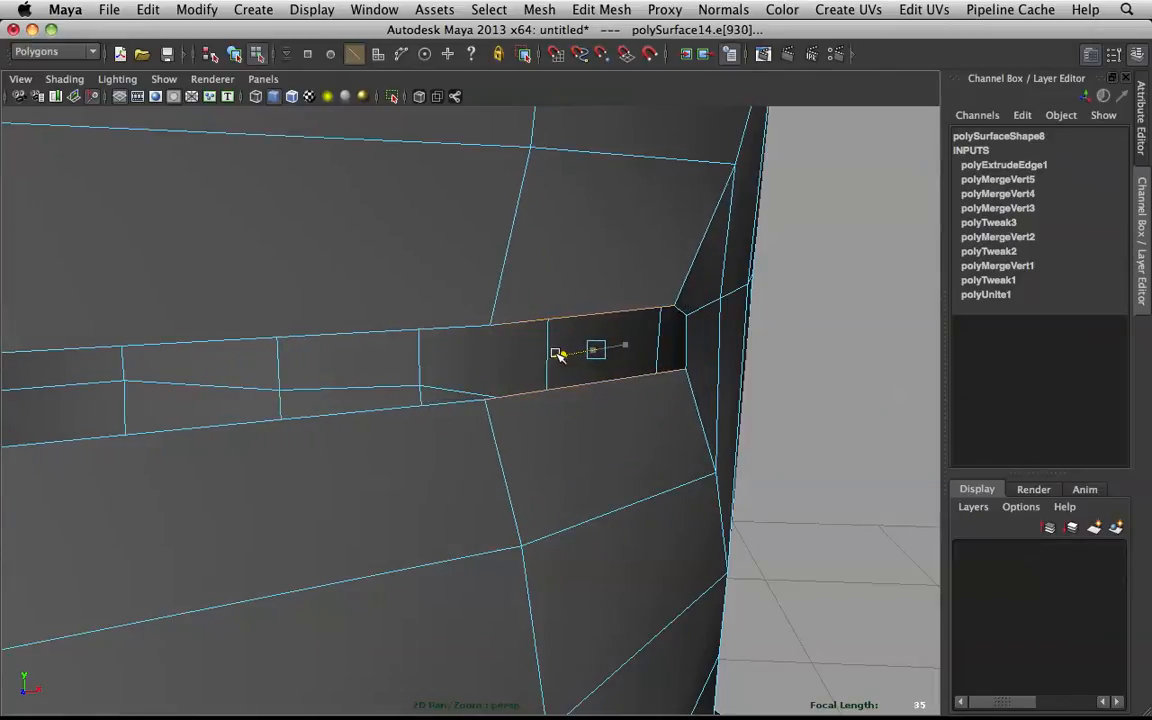
{"action": "key", "text": "3"}
{"action": "left_click_drag", "start_coordinate": [617, 303], "coordinate": [830, 360], "text": "alt"}
{"action": "left_click", "coordinate": [466, 300]}
{"action": "right_click_drag", "start_coordinate": [466, 300], "coordinate": [586, 257]}
{"action": "left_click", "coordinate": [643, 347]}
{"action": "right_click", "coordinate": [631, 322]}
{"action": "right_click_drag", "start_coordinate": [631, 322], "coordinate": [631, 280]}
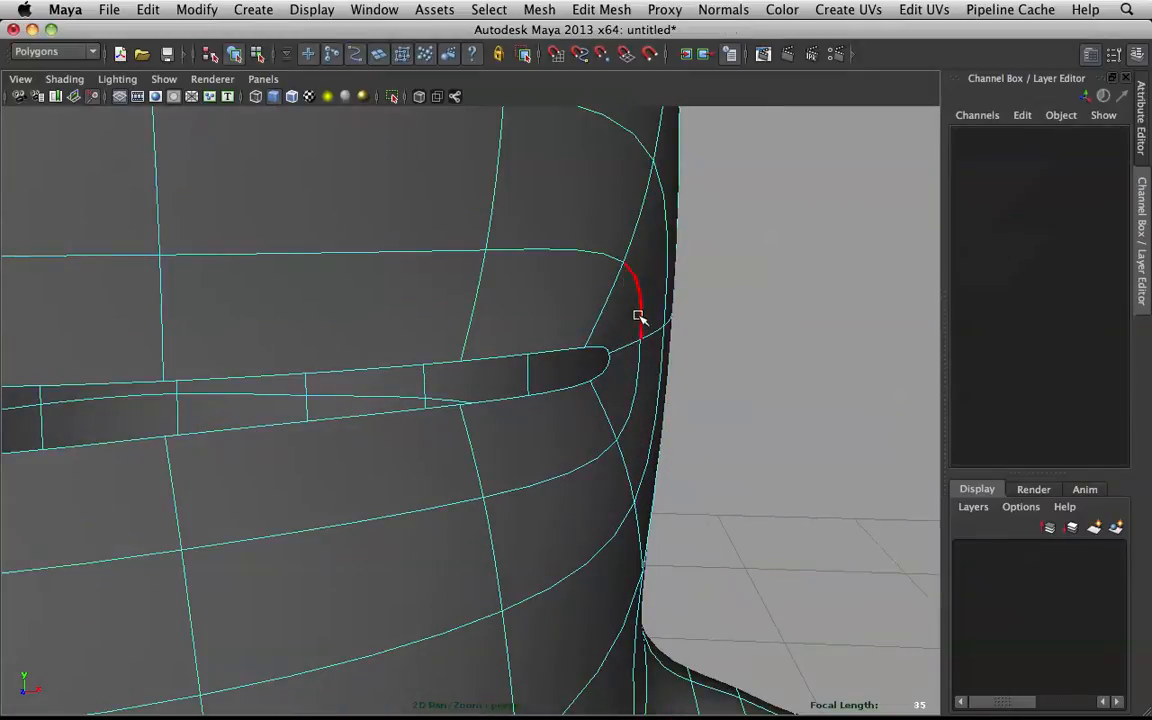
{"action": "left_click", "coordinate": [624, 343]}
{"action": "left_click", "coordinate": [653, 334]}
{"action": "key", "text": "ctrl+z"}
{"action": "left_click", "coordinate": [632, 340]}
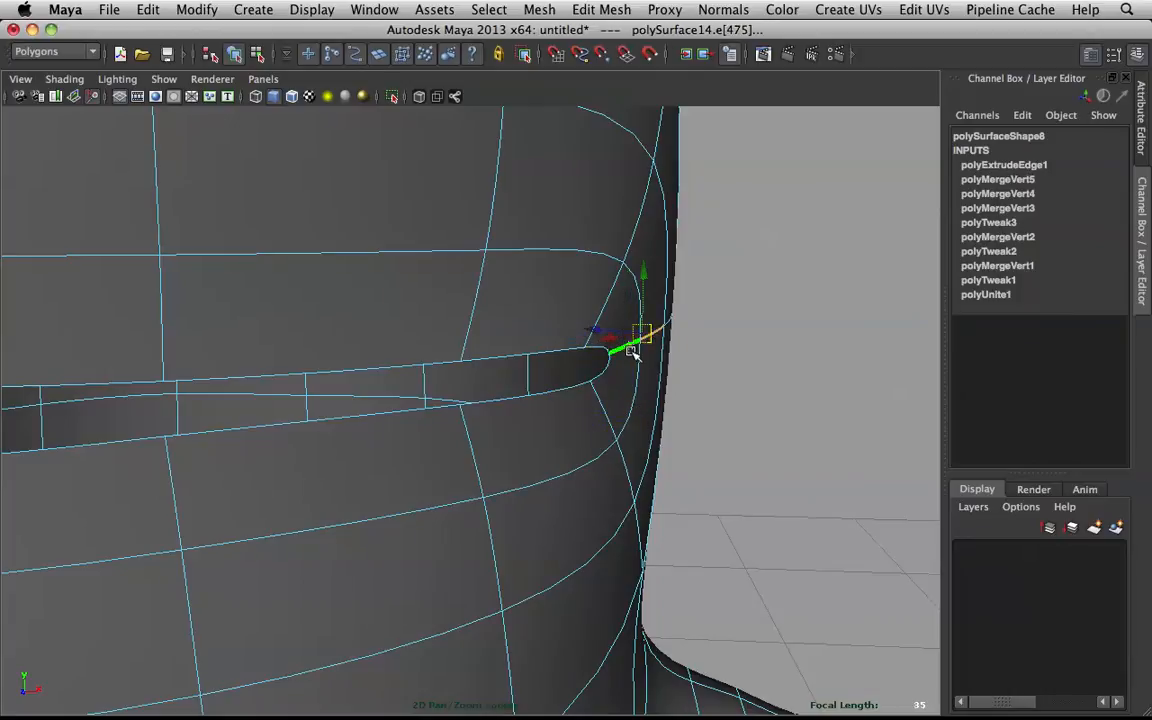
{"action": "left_click_drag", "start_coordinate": [632, 345], "coordinate": [614, 363], "text": "alt"}
{"action": "left_click", "coordinate": [794, 314]}
{"action": "right_click_drag", "start_coordinate": [589, 297], "coordinate": [665, 220]}
{"action": "mouse_move", "coordinate": [668, 220]}
{"action": "left_mouse_down", "text": "alt"}
{"action": "mouse_move", "coordinate": [646, 241]}
{"action": "mouse_move", "coordinate": [471, 267]}
{"action": "mouse_move", "coordinate": [429, 301]}
{"action": "left_mouse_up", "text": "alt"}
{"action": "left_click", "coordinate": [386, 237]}
{"action": "right_click_drag", "start_coordinate": [386, 236], "coordinate": [307, 215], "text": "shift"}
{"action": "mouse_move", "coordinate": [458, 365]}
{"action": "left_mouse_down"}
{"action": "mouse_move", "coordinate": [411, 360]}
{"action": "mouse_move", "coordinate": [373, 417]}
{"action": "mouse_move", "coordinate": [483, 448]}
{"action": "left_mouse_up"}
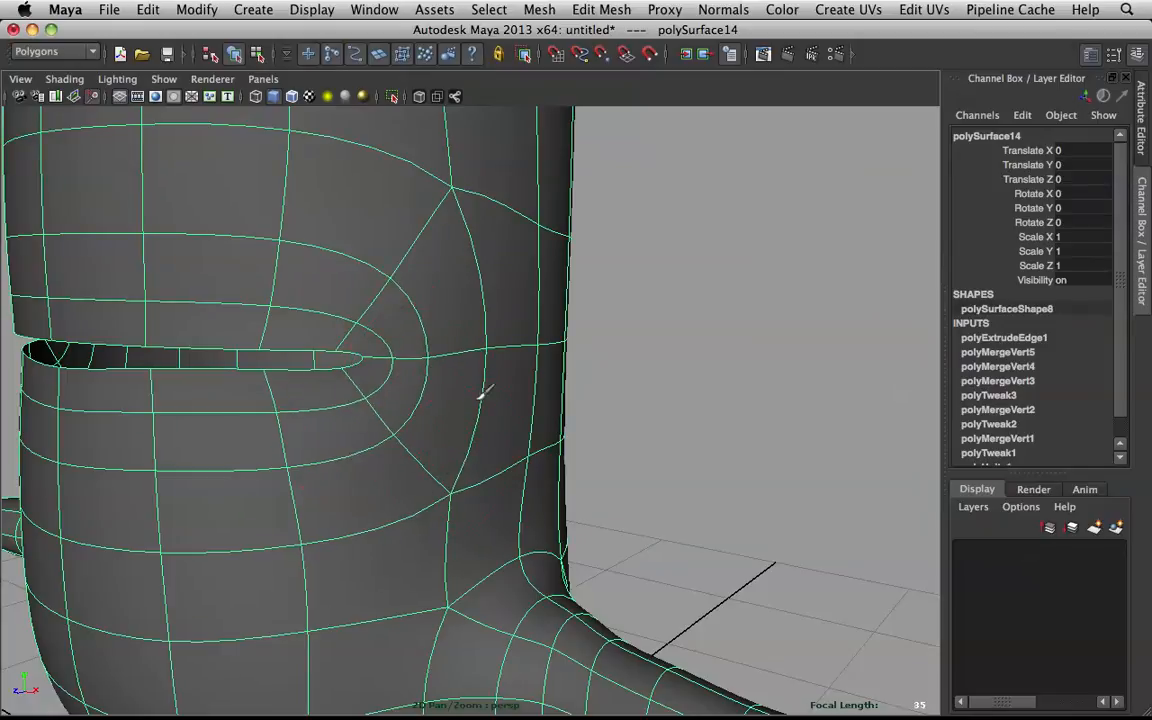
{"action": "left_click_drag", "start_coordinate": [497, 168], "coordinate": [676, 265], "text": "alt"}
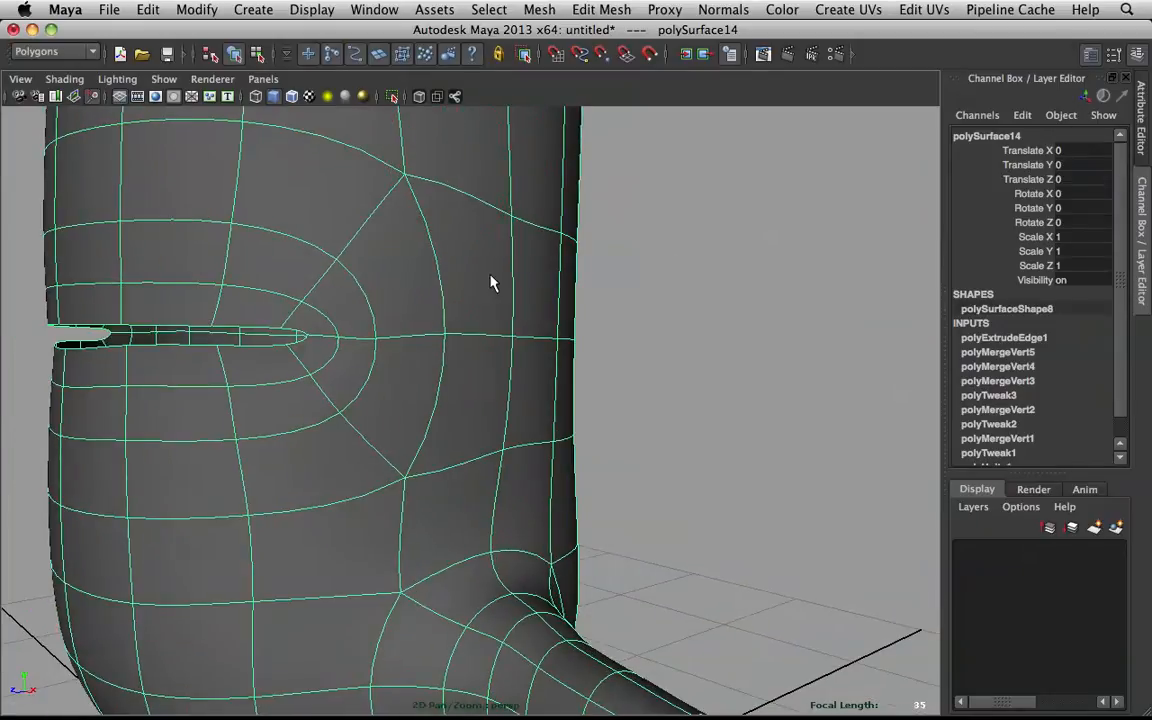
- Slide the two edge loops surrounding the opening outward, away from its border, with the Slide Edge Tool
{"action": "scroll", "coordinate": [491, 280], "scroll_direction": "down", "scroll_amount": 5}
{"action": "left_click_drag", "start_coordinate": [458, 265], "coordinate": [530, 247], "text": "alt"}
{"action": "right_click_drag", "start_coordinate": [399, 312], "coordinate": [399, 268]}
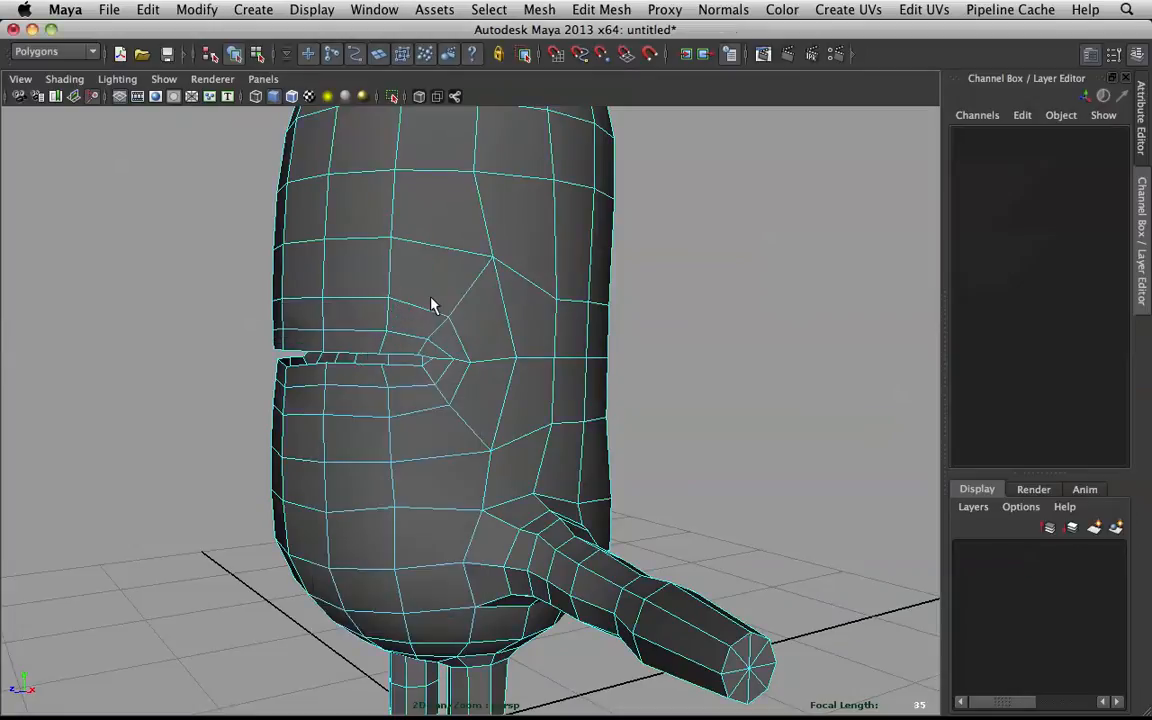
{"action": "double_click", "coordinate": [425, 316]}
{"action": "right_click_drag", "start_coordinate": [425, 316], "coordinate": [434, 427], "text": "shift"}
{"action": "mouse_move", "coordinate": [463, 360]}
{"action": "middle_mouse_down"}
{"action": "mouse_move", "coordinate": [504, 352]}
{"action": "mouse_move", "coordinate": [478, 352]}
{"action": "mouse_move", "coordinate": [488, 340]}
{"action": "mouse_move", "coordinate": [446, 345]}
{"action": "middle_mouse_up"}
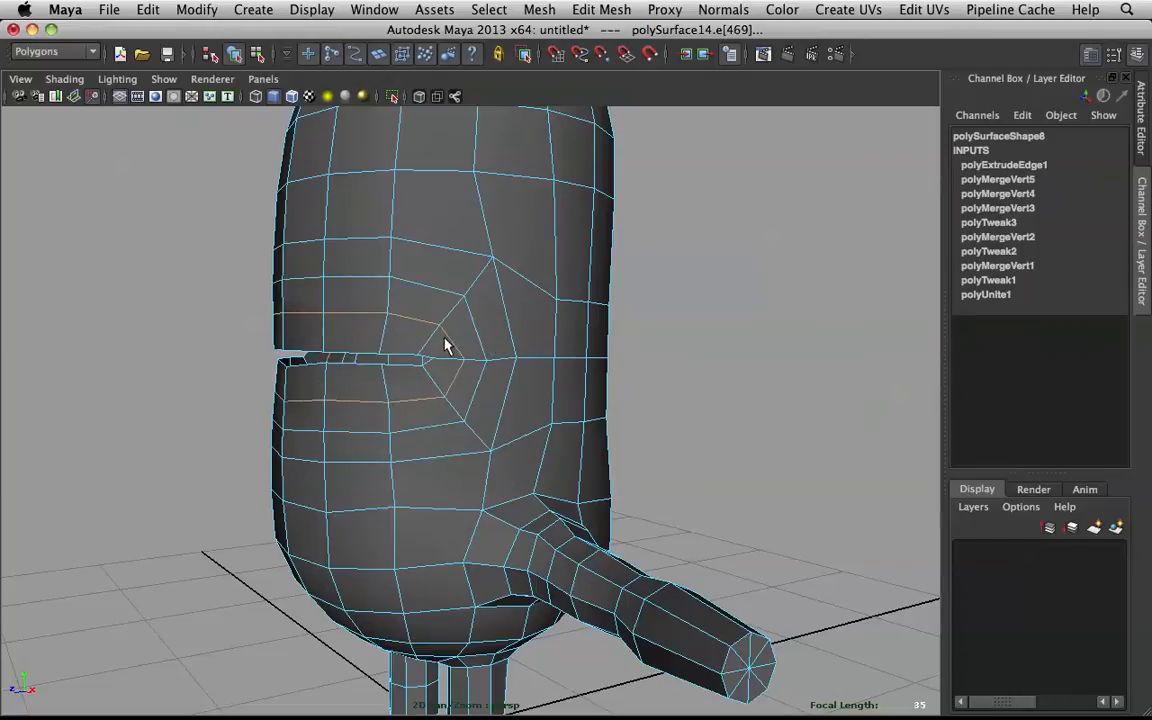
{"action": "left_click", "coordinate": [778, 250]}
{"action": "right_click_drag", "start_coordinate": [450, 293], "coordinate": [524, 265]}
{"action": "left_click_drag", "start_coordinate": [449, 329], "coordinate": [545, 320], "text": "alt"}
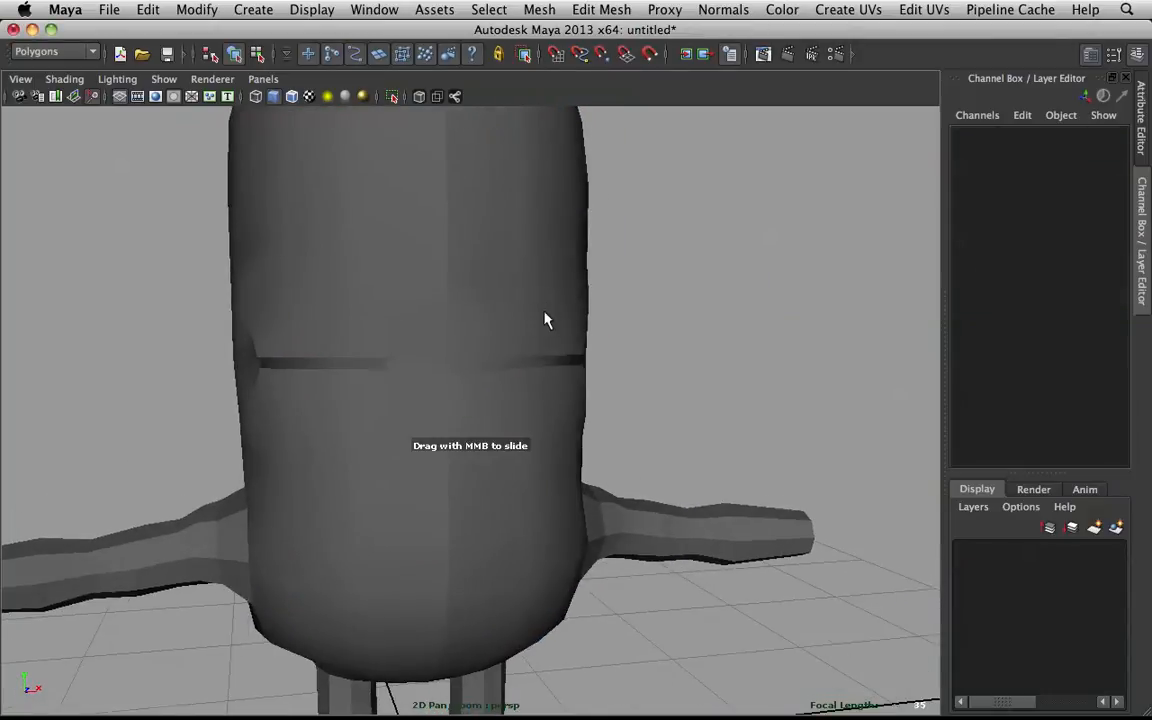
- Select the opening's border edge loop, extrude it into the body, and show the mesh in smooth display
{"action": "left_click", "coordinate": [540, 318]}
{"action": "scroll", "coordinate": [600, 340], "scroll_direction": "up", "scroll_amount": 8}
{"action": "right_click_drag", "start_coordinate": [362, 230], "coordinate": [412, 355]}
{"action": "double_click", "coordinate": [407, 318]}
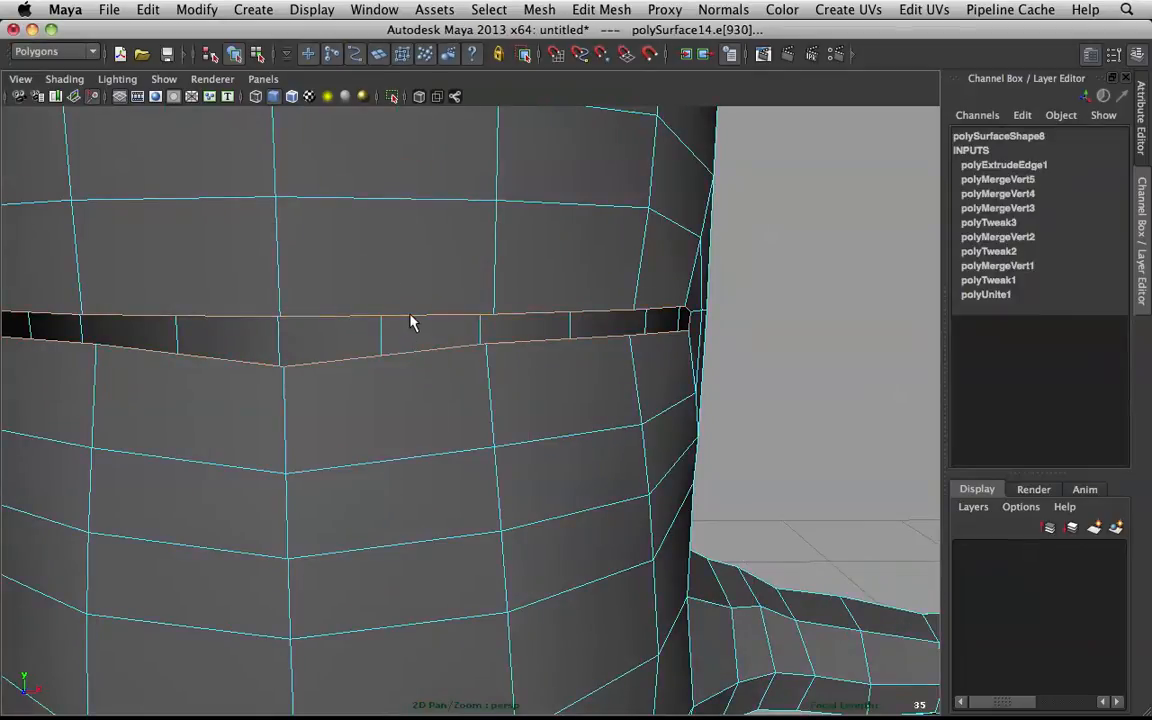
{"action": "left_click_drag", "start_coordinate": [442, 291], "coordinate": [422, 285], "text": "alt"}
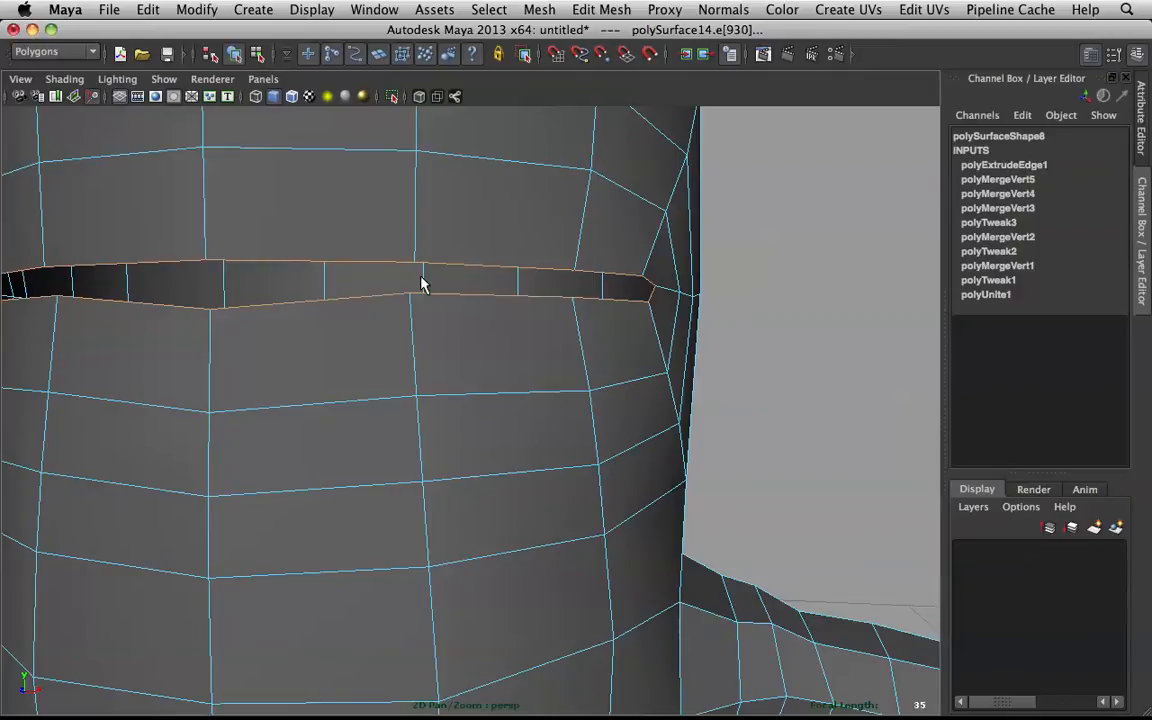
{"action": "left_click_drag", "start_coordinate": [500, 106], "coordinate": [473, 139], "text": "alt"}
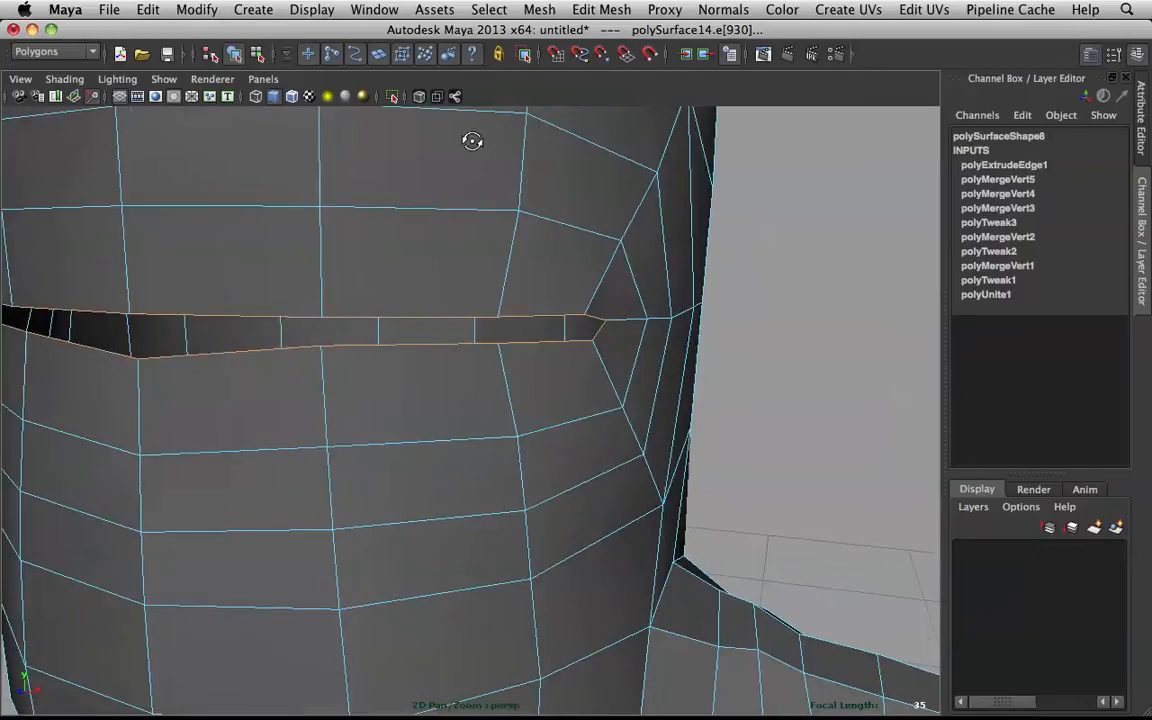
{"action": "right_click_drag", "start_coordinate": [332, 188], "coordinate": [337, 228], "text": "shift"}
{"action": "left_click_drag", "start_coordinate": [440, 212], "coordinate": [530, 280], "text": "alt"}
{"action": "left_click_drag", "start_coordinate": [550, 336], "coordinate": [505, 316]}
{"action": "left_click_drag", "start_coordinate": [617, 321], "coordinate": [586, 363], "text": "alt"}
{"action": "scroll", "coordinate": [490, 385], "scroll_direction": "up", "scroll_amount": 4}
{"action": "key", "text": "3"}
- Extrude the mouth opening's border edges again, further into the body, to give the mouth more inner depth
{"action": "right_click_drag", "start_coordinate": [576, 329], "coordinate": [562, 372], "text": "shift"}
{"action": "scroll", "coordinate": [443, 343], "scroll_direction": "up", "scroll_amount": 5}
{"action": "key", "text": "w"}
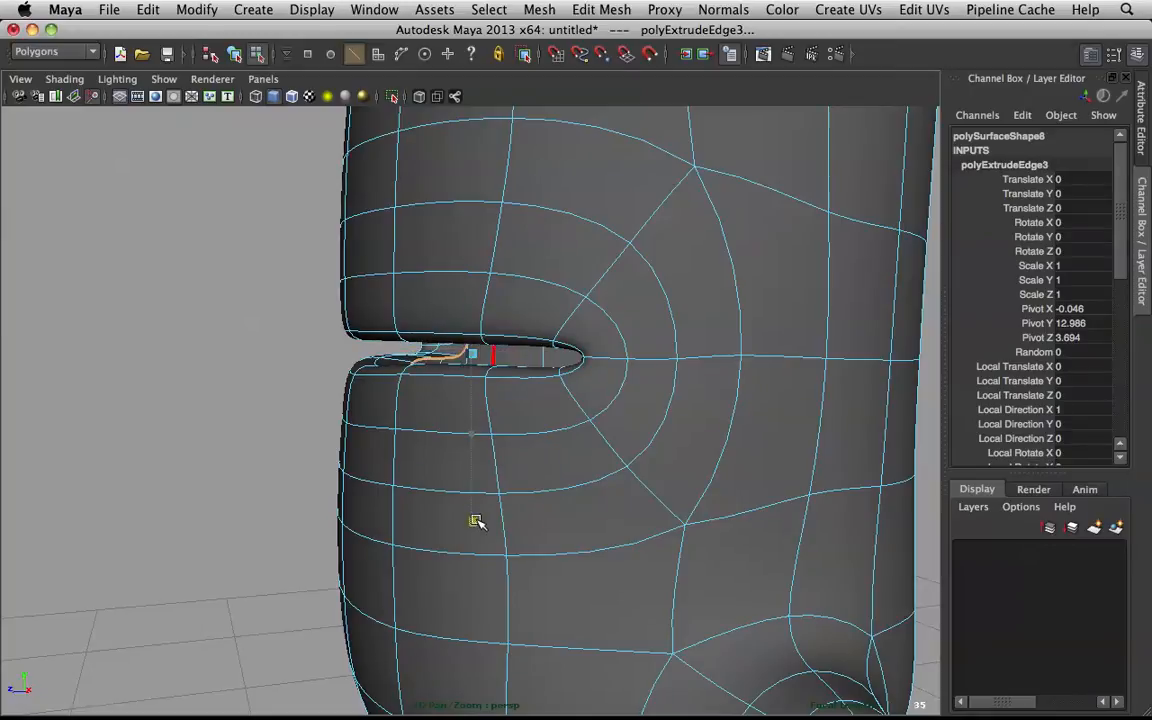
{"action": "left_click_drag", "start_coordinate": [474, 500], "coordinate": [522, 319], "text": "alt"}
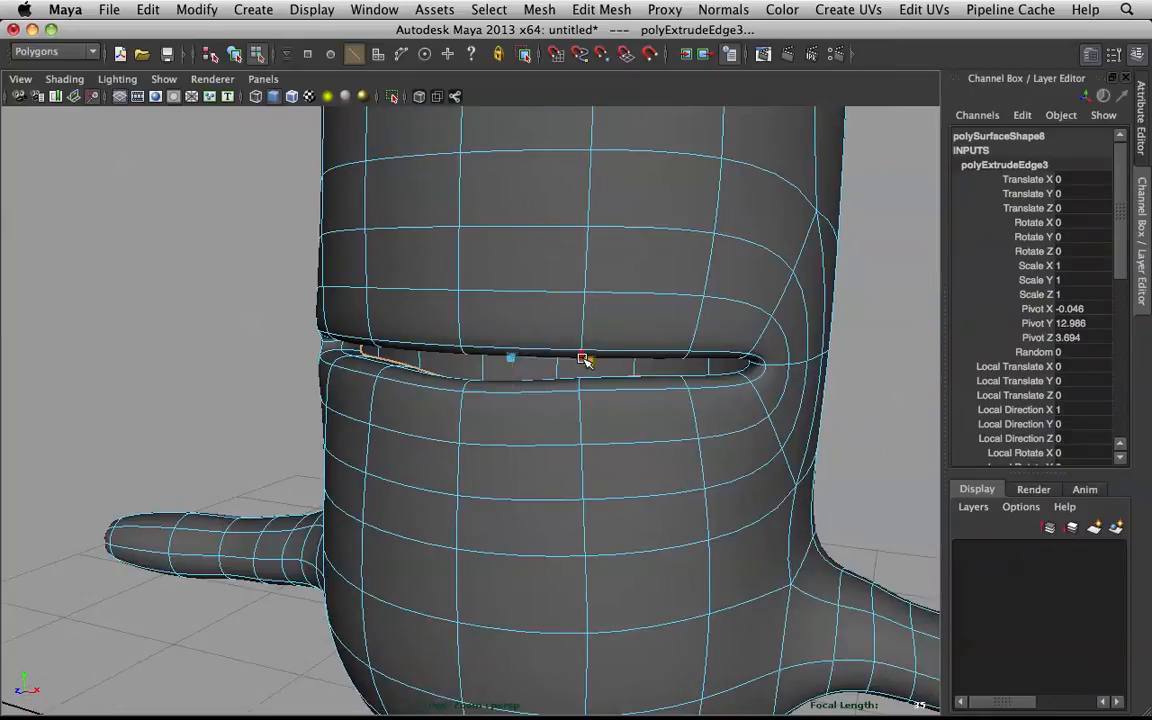
{"action": "left_click_drag", "start_coordinate": [584, 360], "coordinate": [557, 328], "text": "alt"}
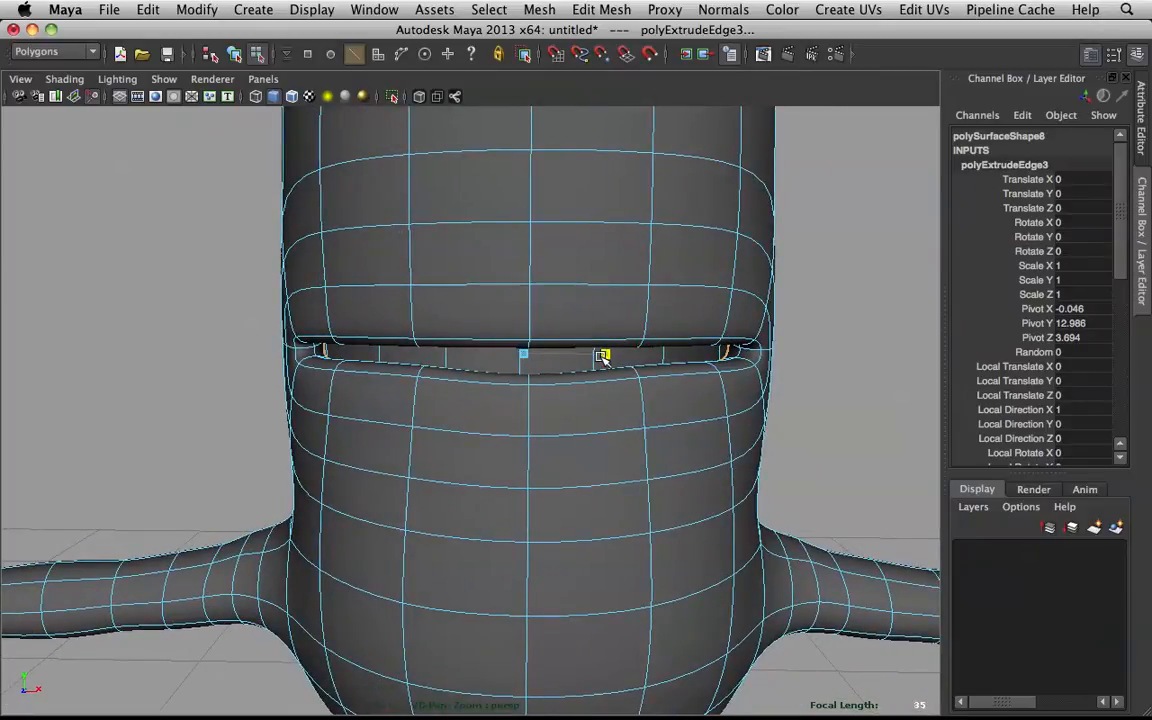
- Clear the edge selection and return the character mesh from edge editing to object mode
{"action": "left_click", "coordinate": [902, 248]}
{"action": "right_click_drag", "start_coordinate": [630, 279], "coordinate": [704, 258]}
{"action": "scroll", "coordinate": [656, 249], "scroll_direction": "down", "scroll_amount": 5}
{"action": "left_click_drag", "start_coordinate": [656, 249], "coordinate": [633, 254], "text": "alt"}
{"action": "mouse_move", "coordinate": [590, 289]}
{"action": "left_mouse_down", "text": "alt"}
{"action": "mouse_move", "coordinate": [650, 296]}
{"action": "mouse_move", "coordinate": [658, 311]}
{"action": "mouse_move", "coordinate": [552, 297]}
{"action": "mouse_move", "coordinate": [608, 292]}
{"action": "left_mouse_up", "text": "alt"}
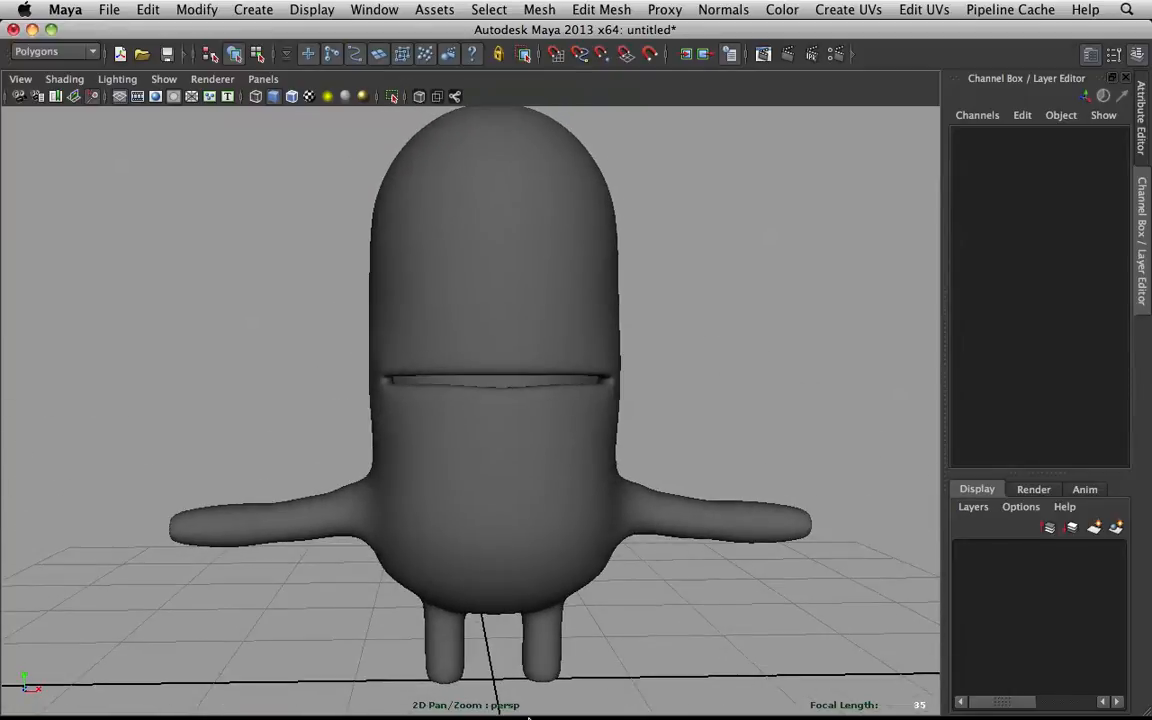
- Switch to Chrome and examine the mouth shapes in the Minion reference images on the three open pages
{"action": "left_click", "coordinate": [306, 697]}
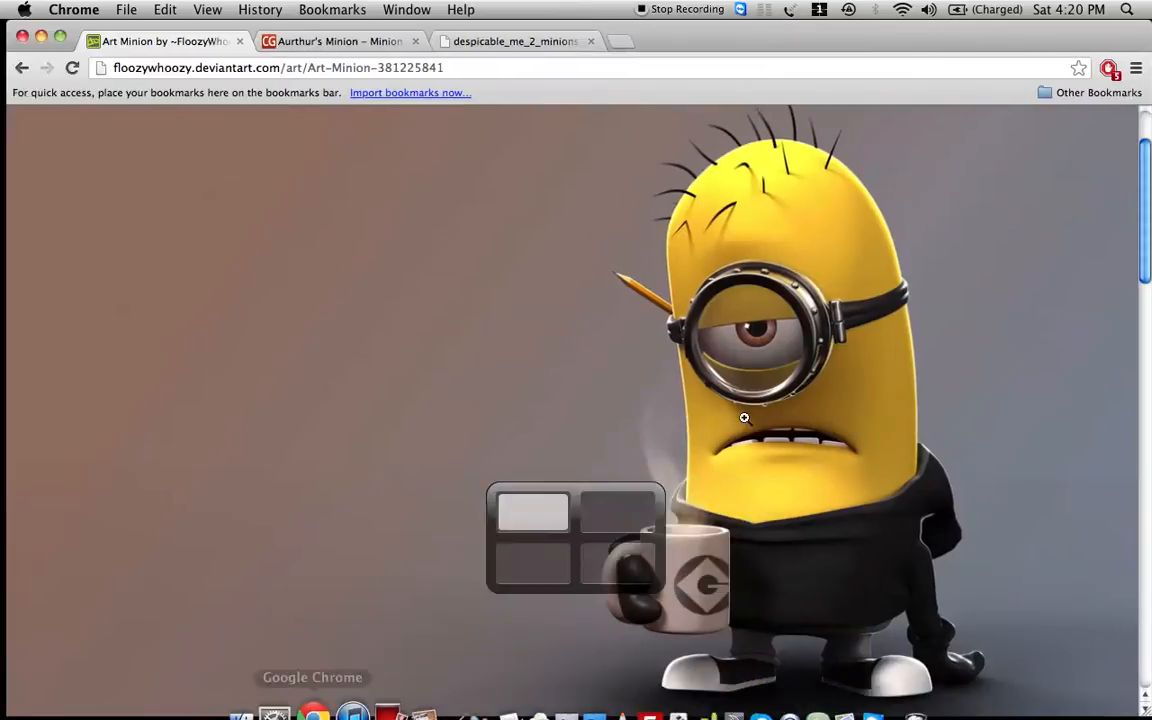
{"action": "left_click", "coordinate": [392, 42]}
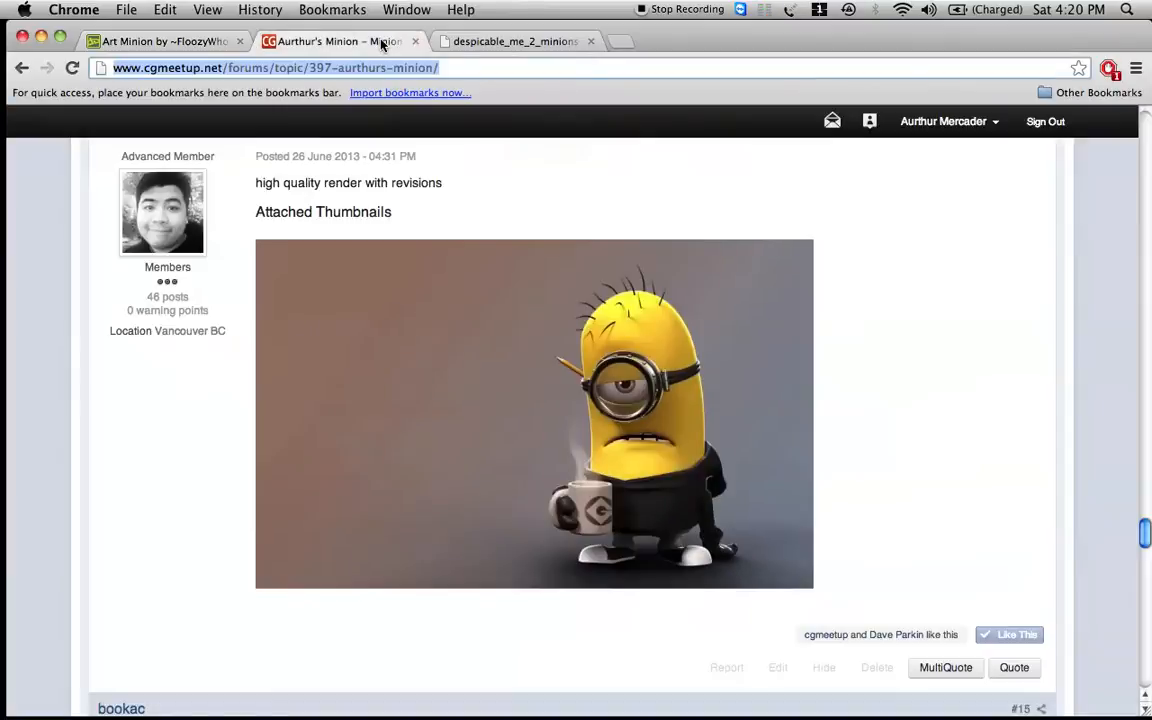
{"action": "left_click", "coordinate": [504, 41]}
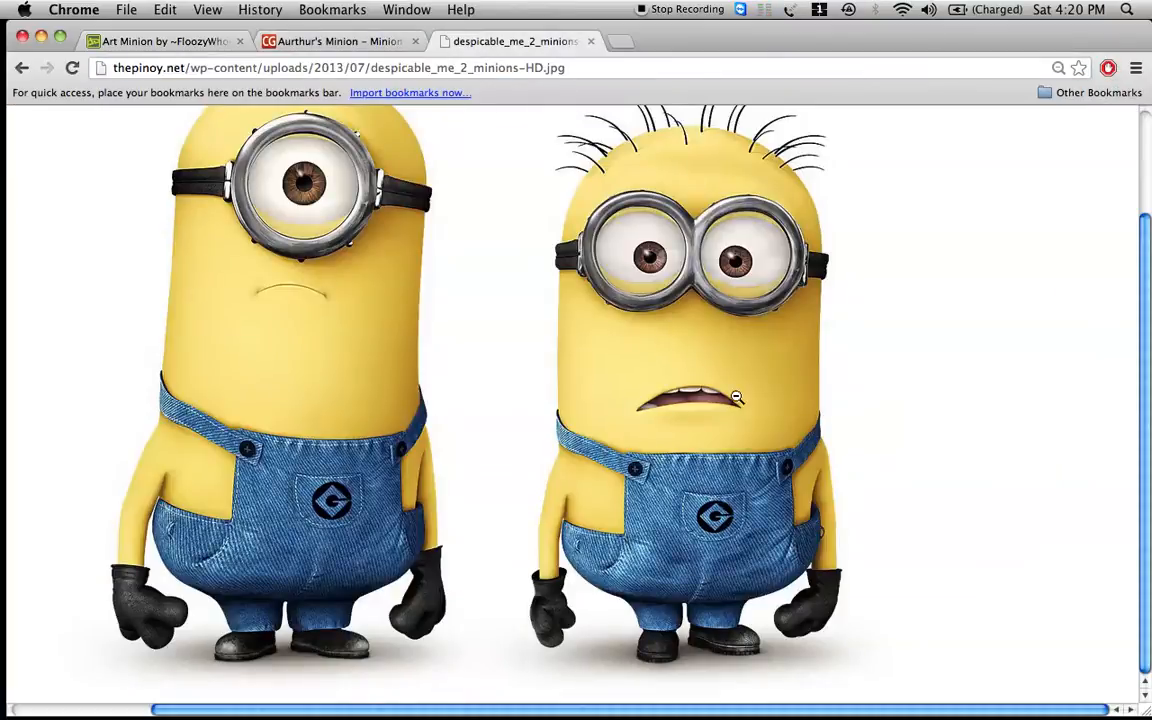
{"action": "left_click", "coordinate": [41, 37]}
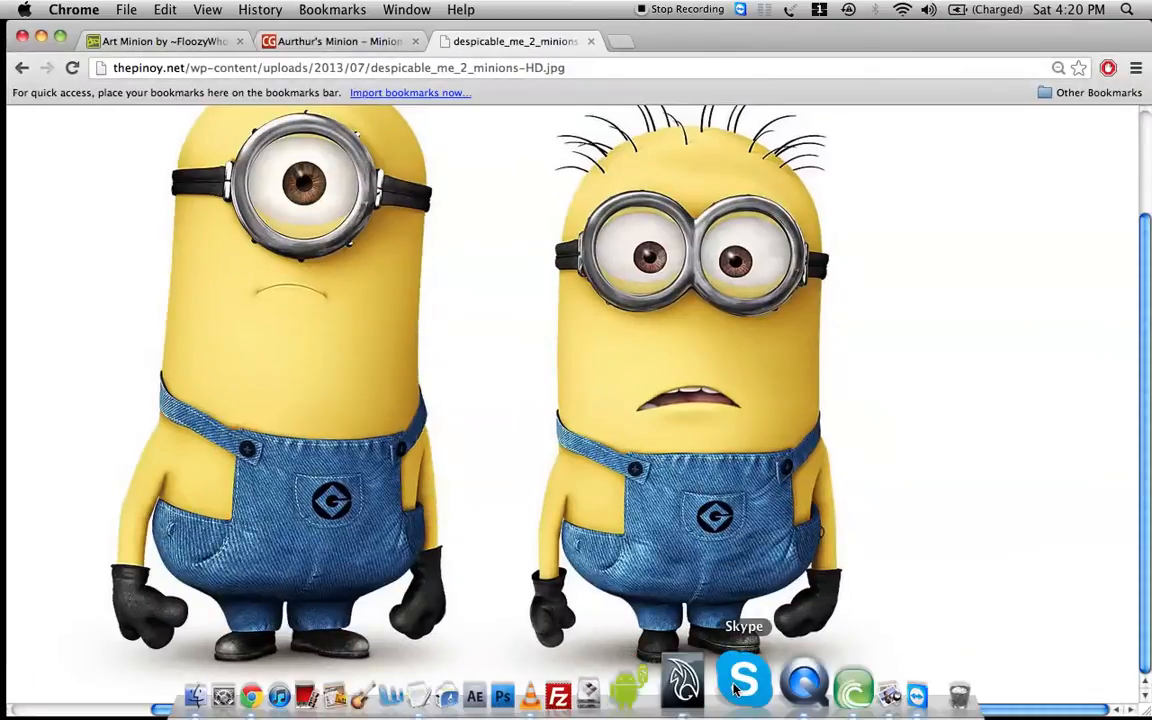
- Switch to Maya and delete the outermost face loop around the rim of the minion's mouth opening
{"action": "left_click", "coordinate": [698, 676]}
{"action": "left_click", "coordinate": [545, 420]}
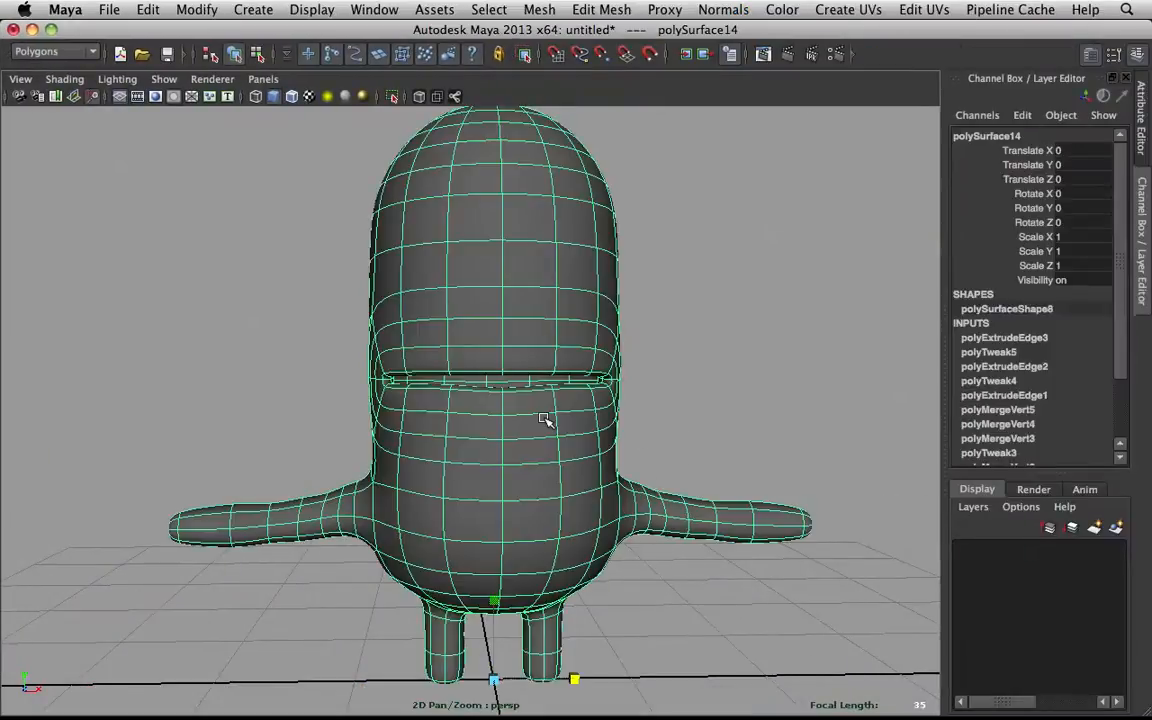
{"action": "scroll", "coordinate": [548, 410], "scroll_direction": "up", "scroll_amount": 3}
{"action": "left_click_drag", "start_coordinate": [557, 385], "coordinate": [585, 403], "text": "alt"}
{"action": "right_click_drag", "start_coordinate": [424, 340], "coordinate": [424, 378]}
{"action": "scroll", "coordinate": [411, 355], "scroll_direction": "up", "scroll_amount": 3}
{"action": "left_click", "coordinate": [240, 322]}
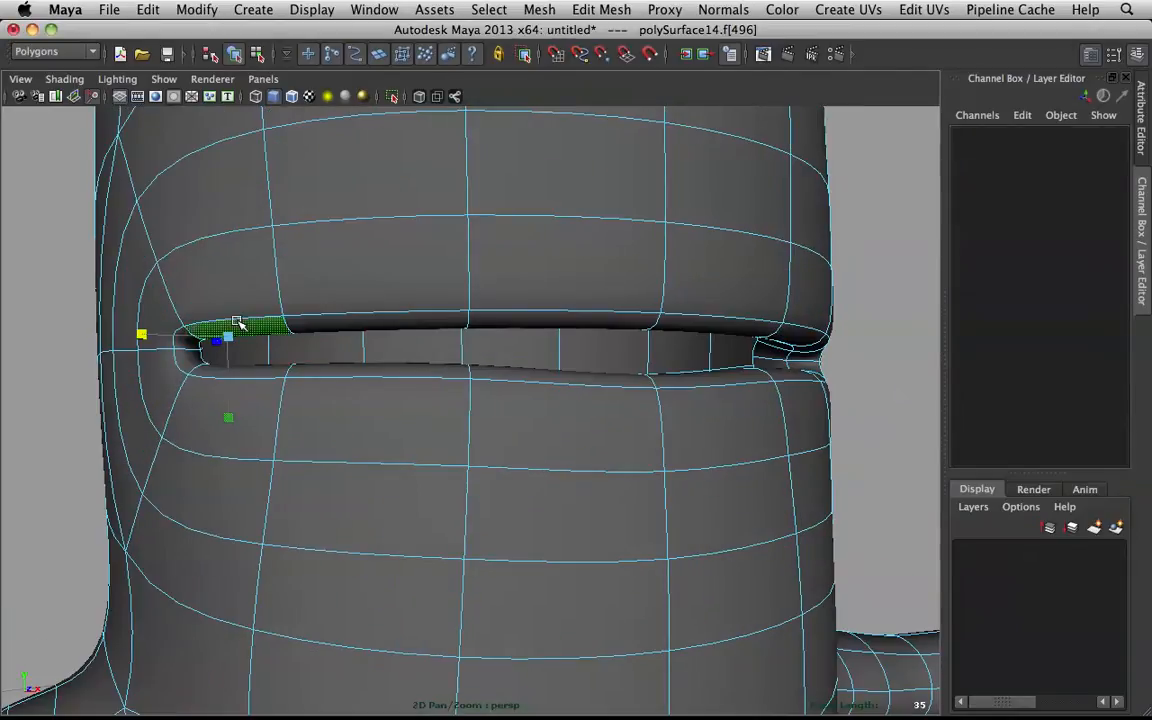
{"action": "double_click", "coordinate": [193, 345], "text": "shift"}
{"action": "key", "text": "shift+period"}
{"action": "key", "text": "shift+comma"}
{"action": "key", "text": "Delete"}
- Delete the next face loop lining the inside of the mouth opening
{"action": "left_click_drag", "start_coordinate": [348, 279], "coordinate": [322, 264], "text": "alt"}
{"action": "double_click", "coordinate": [247, 333]}
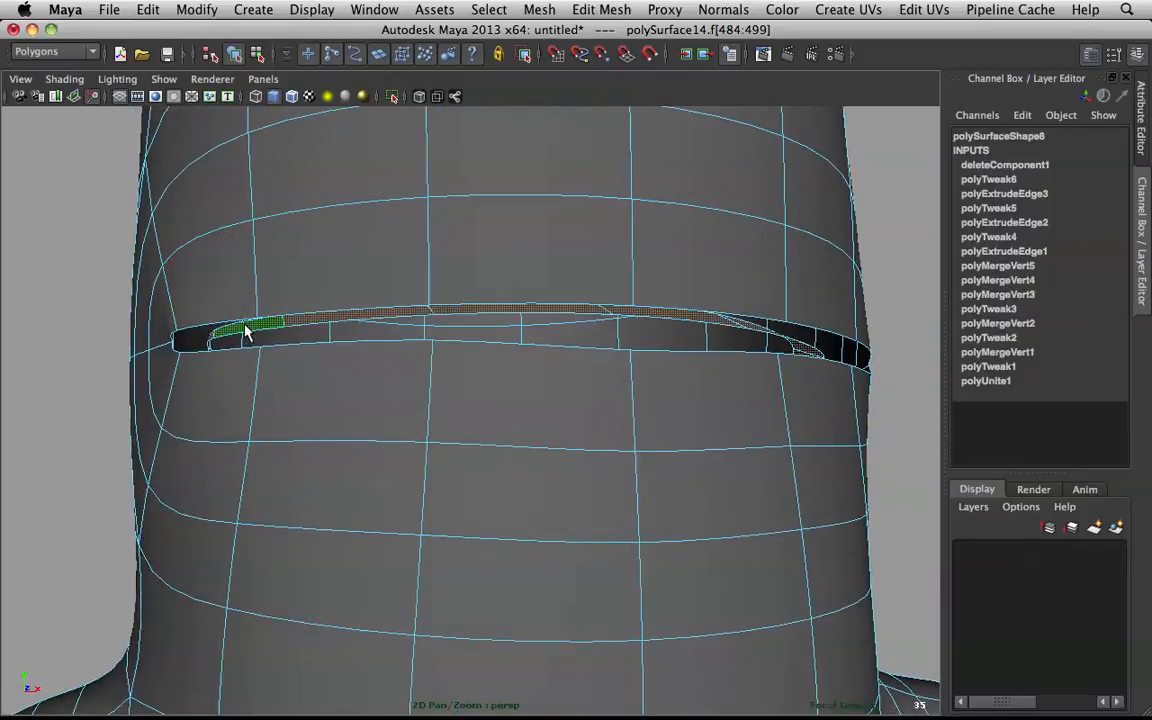
{"action": "key", "text": "Delete"}
- Try to append a polygon between the upper and lower lip edges at the mouth corner
{"action": "left_click_drag", "start_coordinate": [244, 329], "coordinate": [439, 282], "text": "alt"}
{"action": "left_click_drag", "start_coordinate": [233, 361], "coordinate": [367, 333], "text": "alt"}
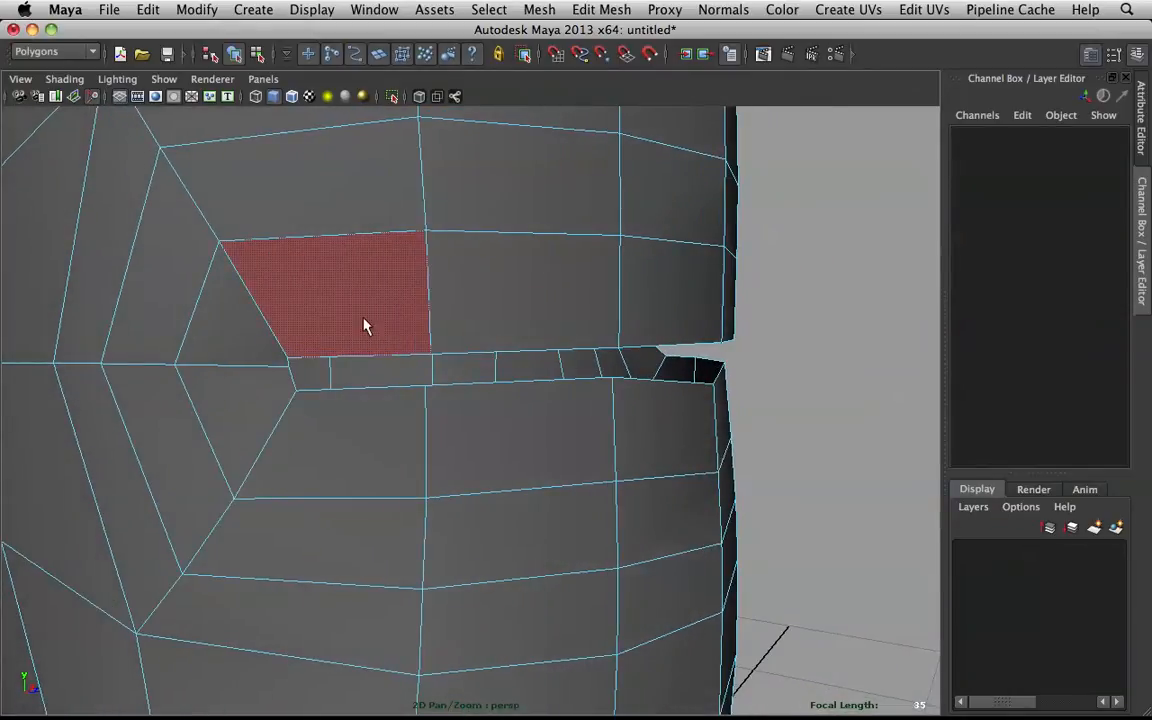
{"action": "right_click_drag", "start_coordinate": [348, 308], "coordinate": [432, 264]}
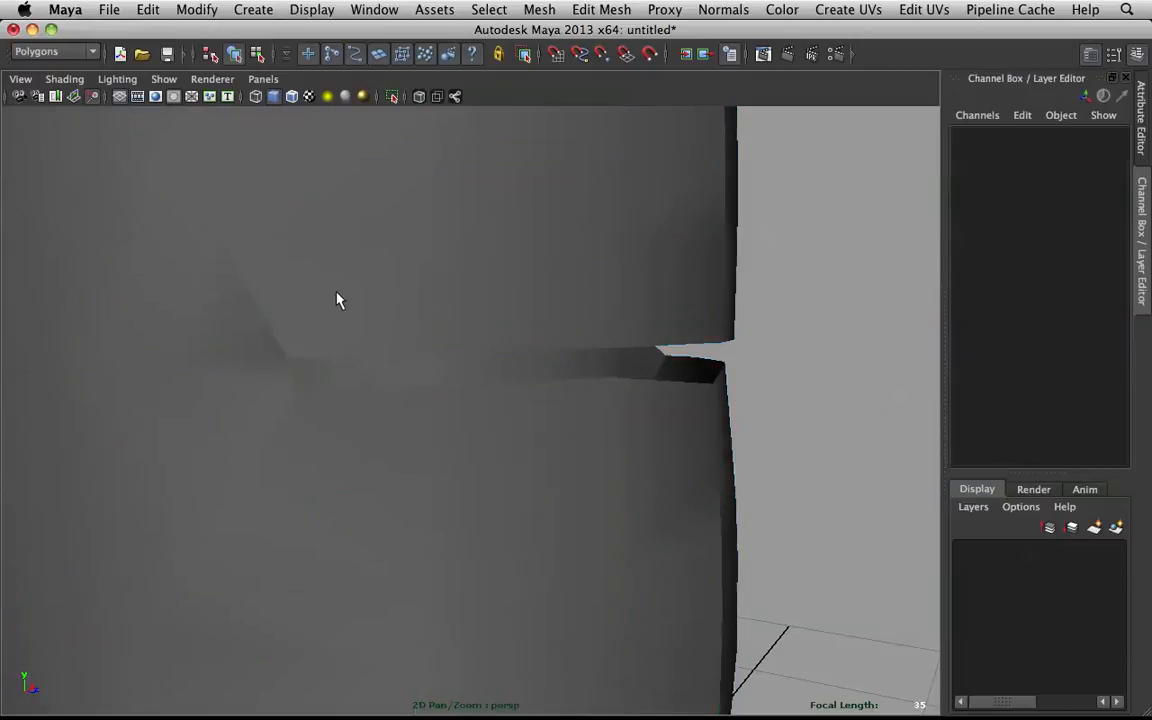
{"action": "mouse_move", "coordinate": [371, 293]}
{"action": "left_mouse_down", "text": "alt"}
{"action": "mouse_move", "coordinate": [388, 283]}
{"action": "mouse_move", "coordinate": [373, 288]}
{"action": "left_mouse_up", "text": "alt"}
{"action": "right_click_drag", "start_coordinate": [367, 287], "coordinate": [452, 283], "text": "shift"}
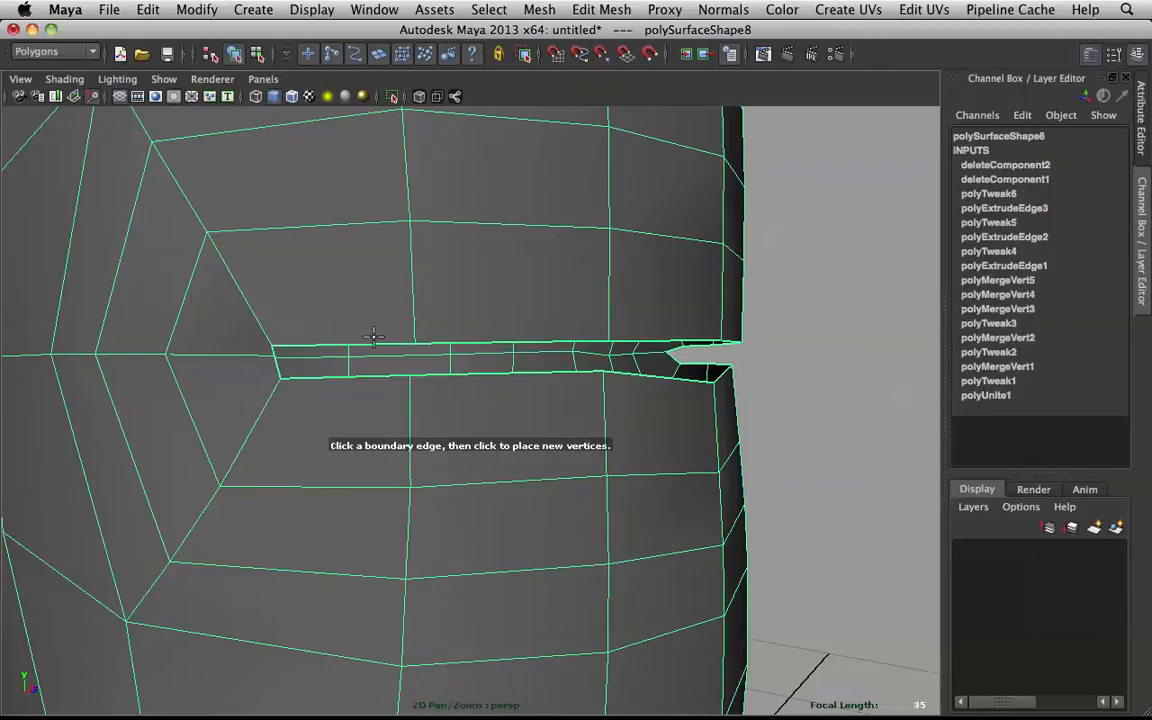
{"action": "left_click", "coordinate": [372, 344]}
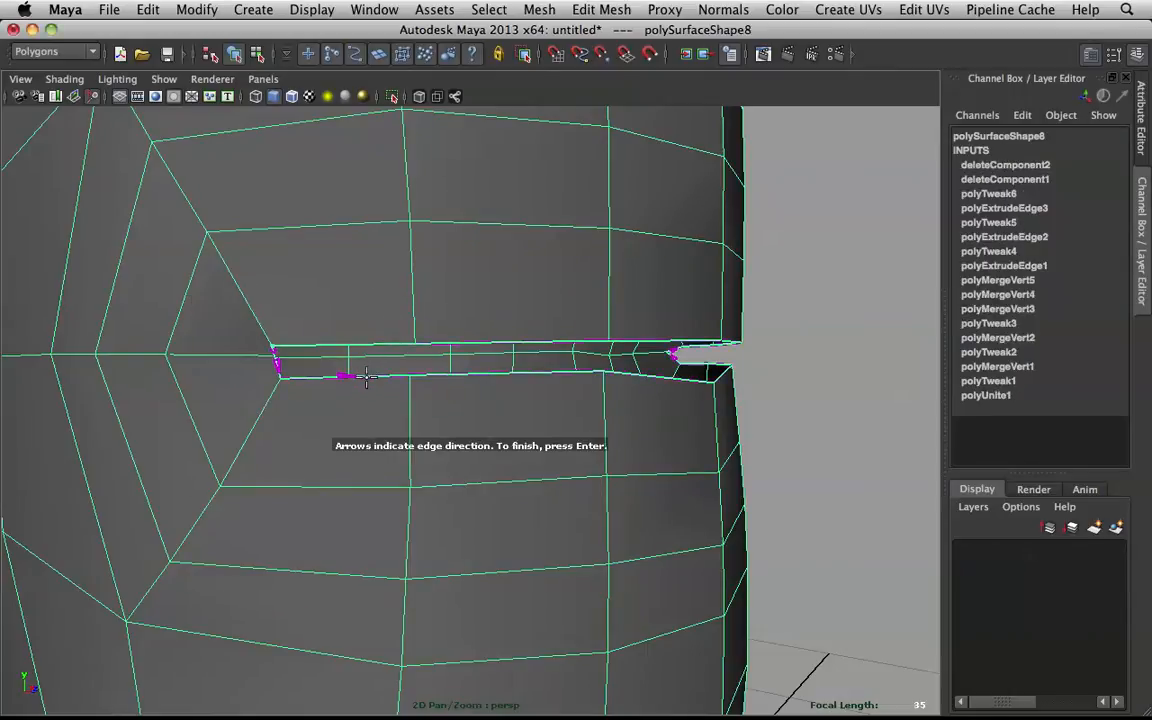
{"action": "left_click", "coordinate": [367, 376]}
{"action": "key", "text": "Return"}
{"action": "left_click_drag", "start_coordinate": [350, 221], "coordinate": [360, 346], "text": "alt"}
{"action": "key", "text": "z"}
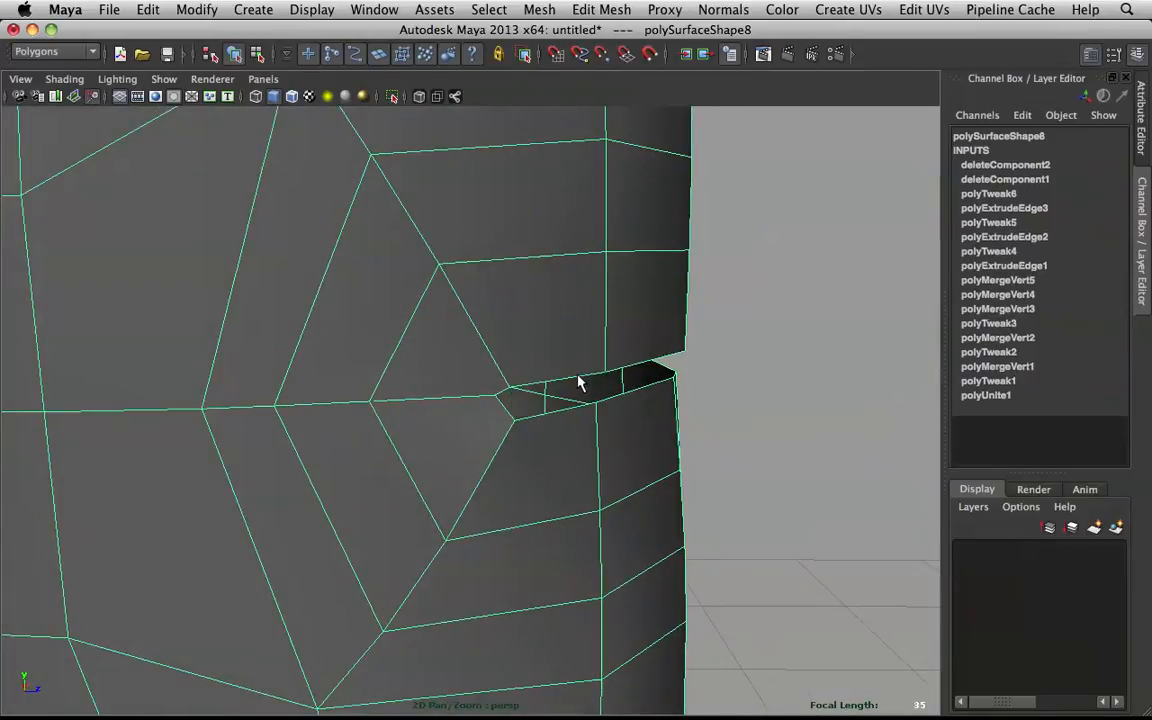
{"action": "left_click_drag", "start_coordinate": [576, 383], "coordinate": [521, 334], "text": "alt"}
{"action": "scroll", "coordinate": [324, 347], "scroll_direction": "down", "scroll_amount": 5}
{"action": "scroll", "coordinate": [481, 347], "scroll_direction": "up", "scroll_amount": 5}
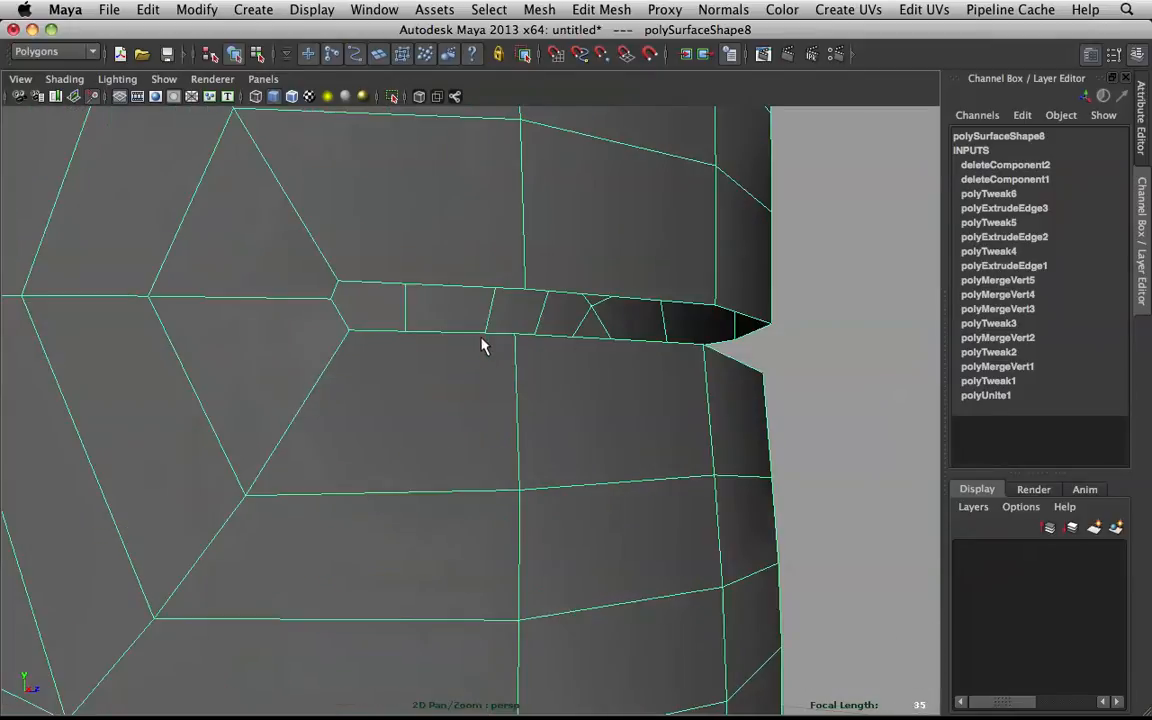
{"action": "right_click", "coordinate": [401, 249], "text": "shift"}
{"action": "right_click_drag", "start_coordinate": [401, 249], "coordinate": [450, 256], "text": "shift"}
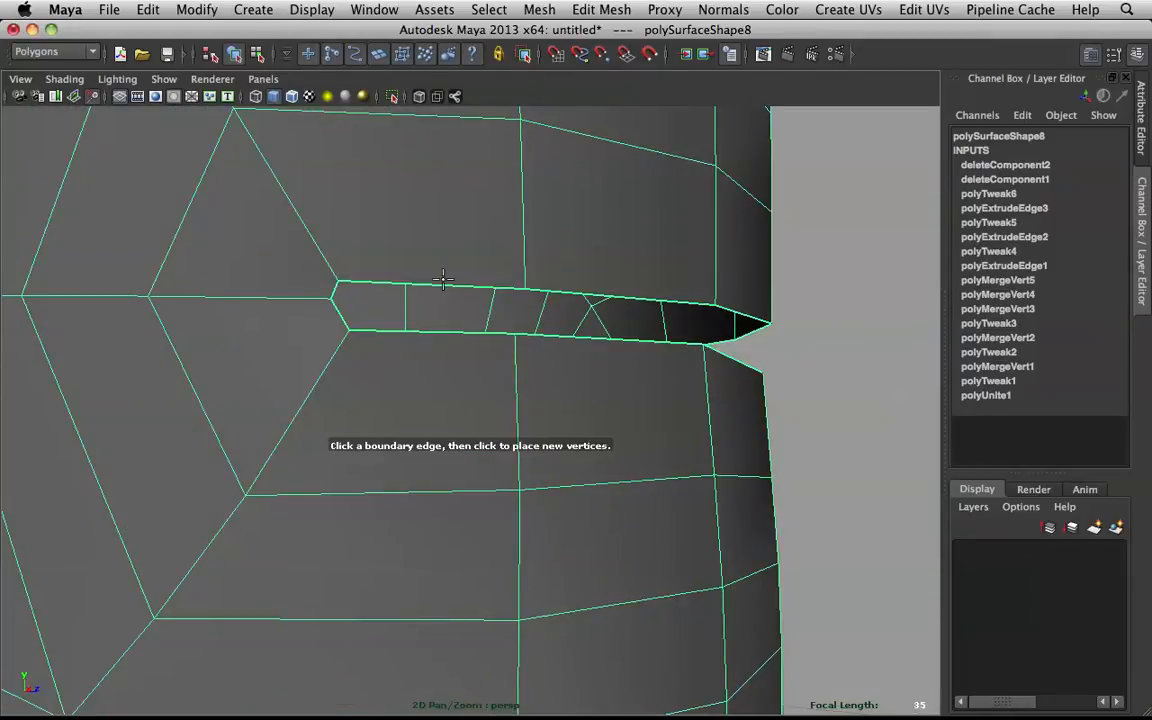
{"action": "scroll", "coordinate": [518, 222], "scroll_direction": "down", "scroll_amount": 5}
{"action": "scroll", "coordinate": [495, 222], "scroll_direction": "down", "scroll_amount": 6}
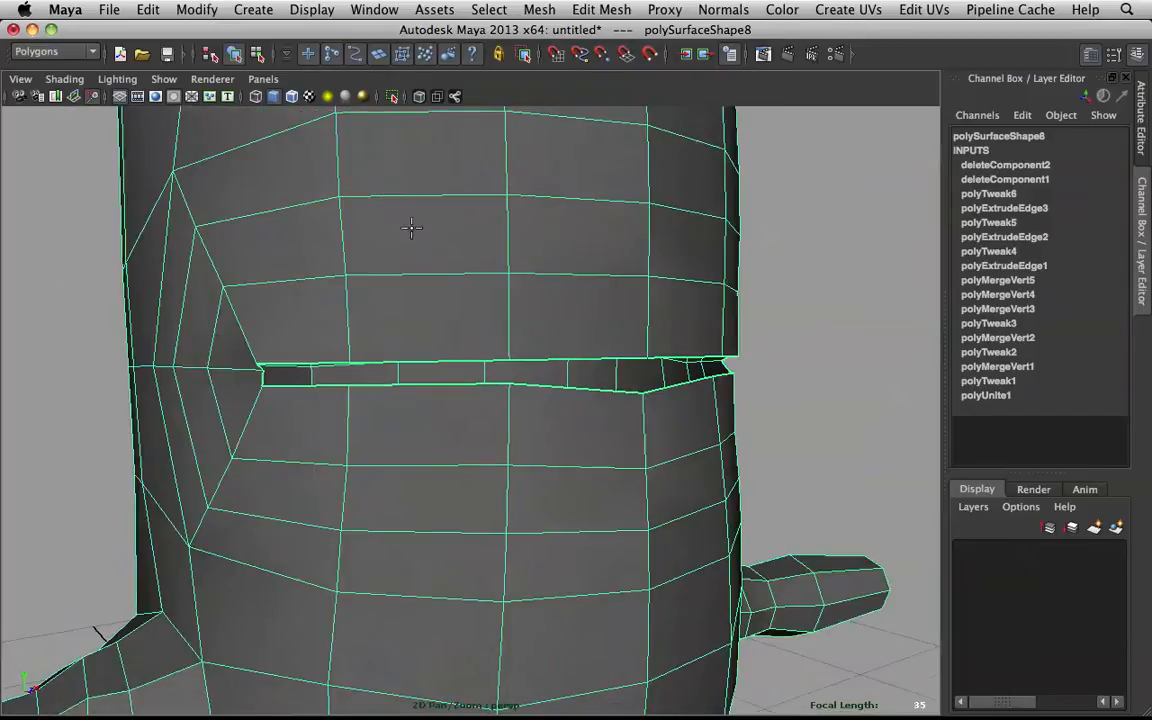
{"action": "key", "text": "F8"}
{"action": "left_click", "coordinate": [862, 395]}
{"action": "scroll", "coordinate": [705, 386], "scroll_direction": "up", "scroll_amount": 3}
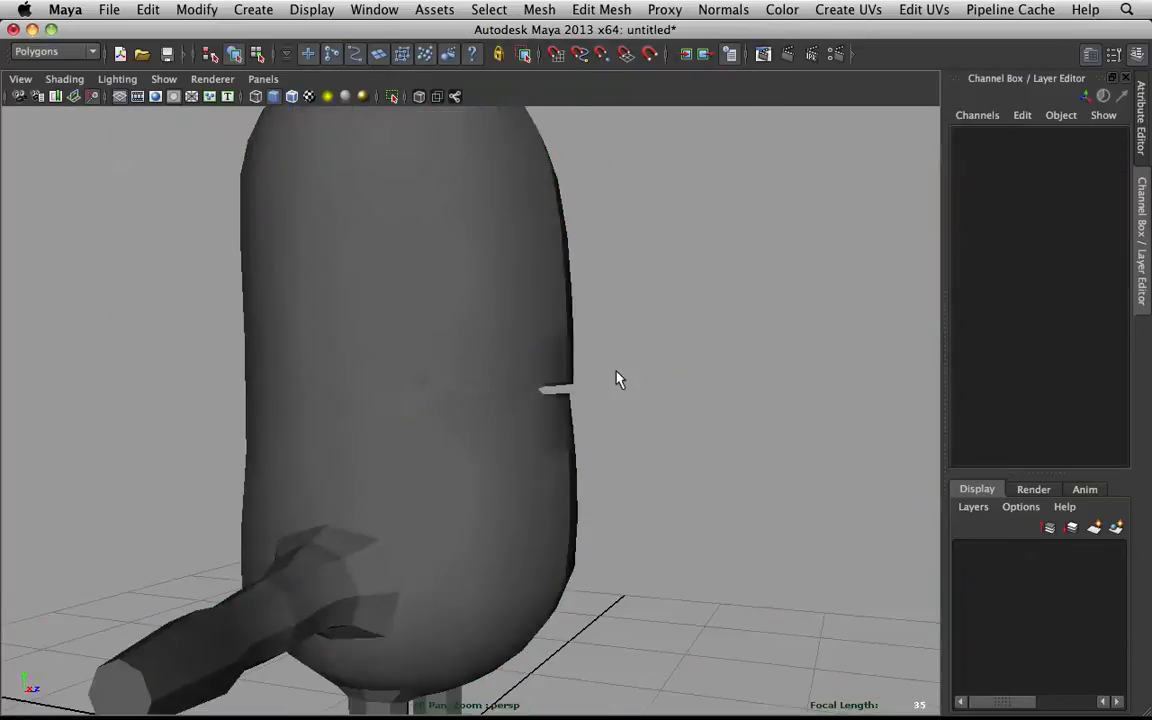
- Use the Append to Polygon Tool on the body mesh to bridge the upper and lower lip edges beside the mouth corner
{"action": "left_click", "coordinate": [442, 347]}
{"action": "scroll", "coordinate": [550, 314], "scroll_direction": "up", "scroll_amount": 3}
{"action": "scroll", "coordinate": [542, 313], "scroll_direction": "up", "scroll_amount": 5}
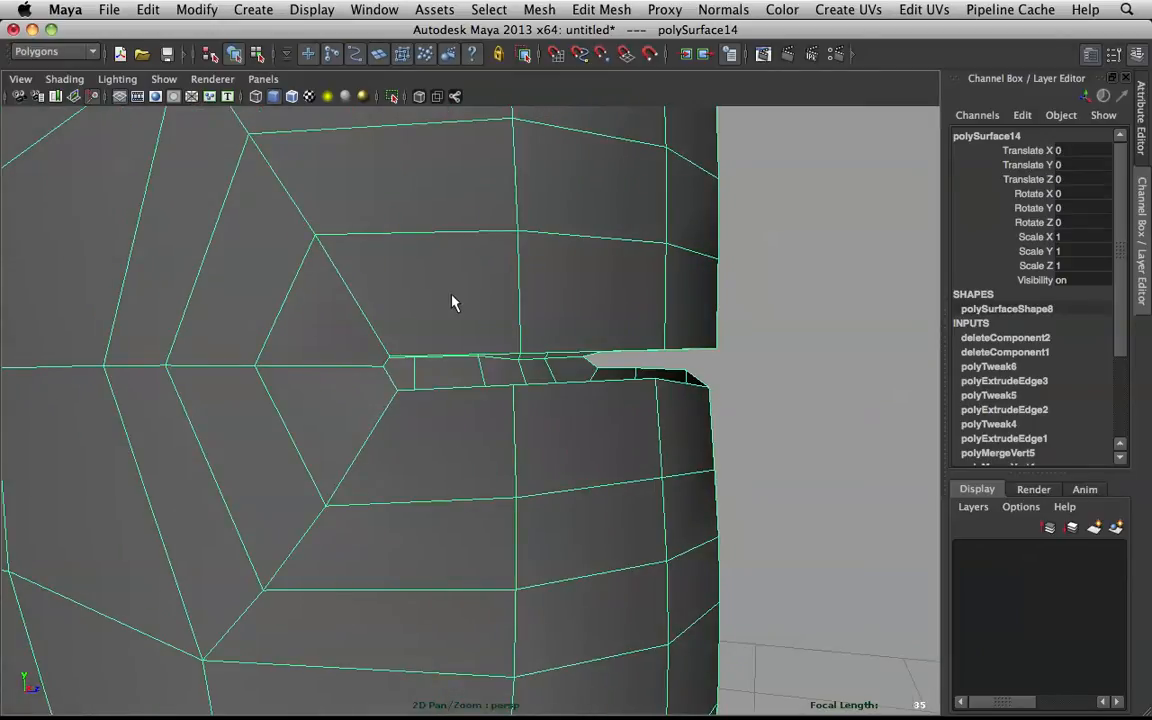
{"action": "left_click_drag", "start_coordinate": [473, 288], "coordinate": [400, 278], "text": "alt"}
{"action": "scroll", "coordinate": [500, 286], "scroll_direction": "down", "scroll_amount": 5}
{"action": "left_click_drag", "start_coordinate": [581, 296], "coordinate": [467, 266], "text": "alt"}
{"action": "scroll", "coordinate": [468, 265], "scroll_direction": "down", "scroll_amount": 5}
{"action": "left_click_drag", "start_coordinate": [514, 316], "coordinate": [380, 347], "text": "alt"}
{"action": "scroll", "coordinate": [563, 342], "scroll_direction": "up", "scroll_amount": 5}
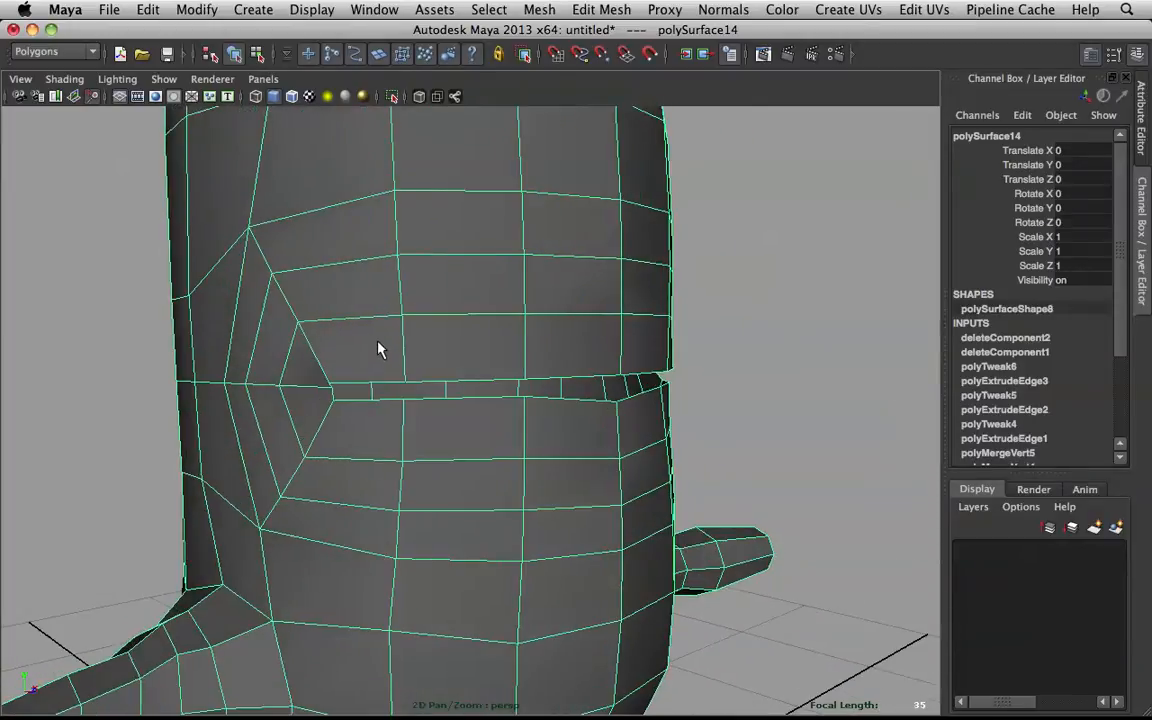
{"action": "scroll", "coordinate": [401, 339], "scroll_direction": "up", "scroll_amount": 5}
{"action": "scroll", "coordinate": [405, 338], "scroll_direction": "up", "scroll_amount": 3}
{"action": "right_click", "coordinate": [416, 320], "text": "shift"}
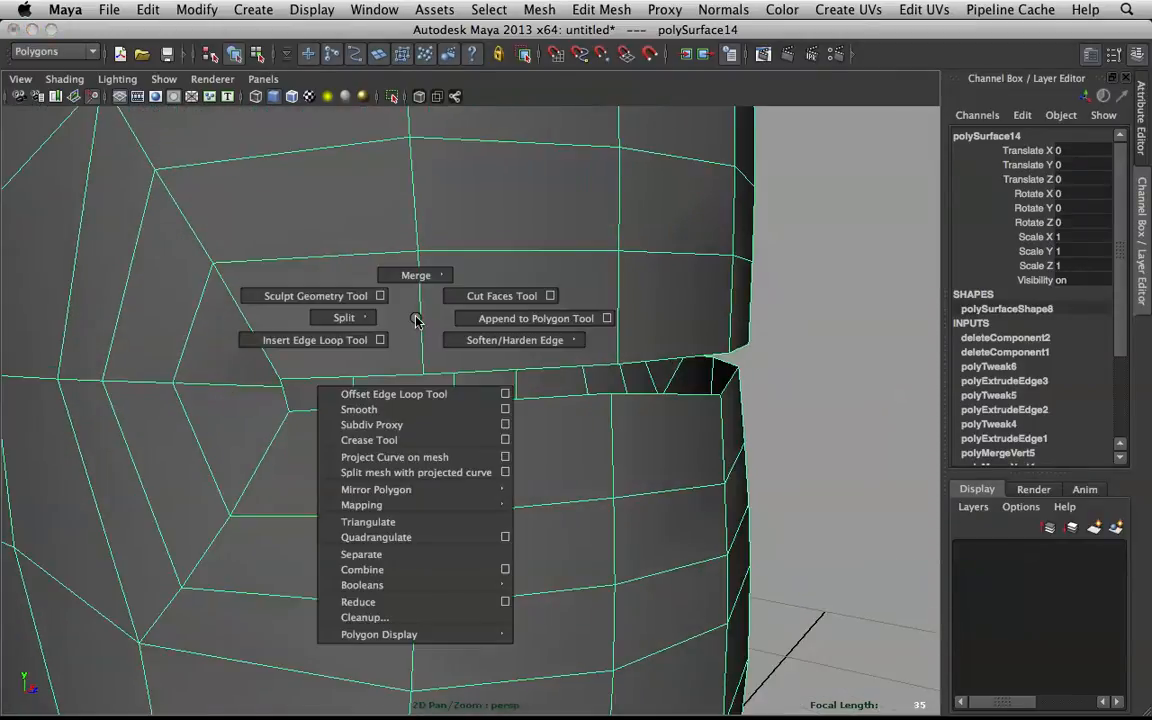
{"action": "left_click_drag", "start_coordinate": [409, 324], "coordinate": [360, 319], "text": "alt"}
{"action": "right_click_drag", "start_coordinate": [428, 312], "coordinate": [480, 316], "text": "shift"}
{"action": "left_click", "coordinate": [389, 402]}
{"action": "left_click", "coordinate": [375, 392]}
{"action": "key", "text": "Return"}
- Insert an edge loop lengthwise through the appended polygon and merge the adjacent mouth-corner vertex into its end vertex
{"action": "left_click_drag", "start_coordinate": [373, 399], "coordinate": [335, 323], "text": "alt"}
{"action": "right_click_drag", "start_coordinate": [591, 380], "coordinate": [532, 302], "text": "shift"}
{"action": "left_click", "coordinate": [512, 438]}
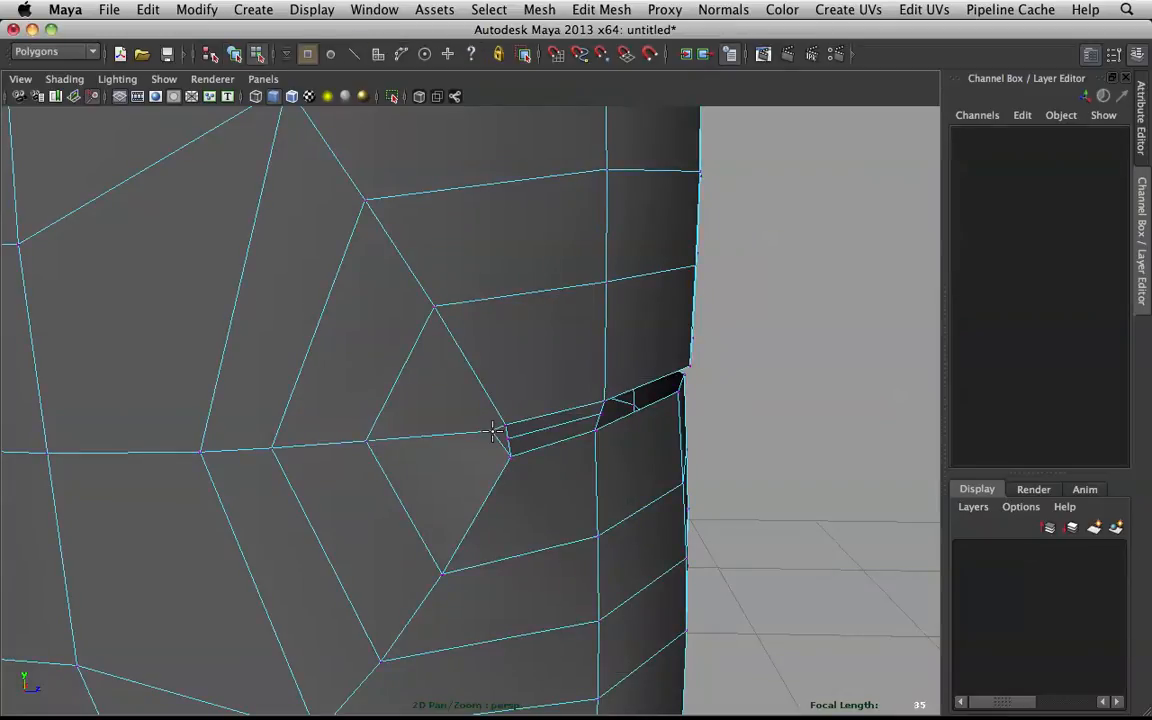
{"action": "left_click_drag", "start_coordinate": [496, 432], "coordinate": [510, 438]}
{"action": "scroll", "coordinate": [635, 388], "scroll_direction": "down", "scroll_amount": 3}
{"action": "left_click_drag", "start_coordinate": [640, 388], "coordinate": [545, 352], "text": "alt"}
{"action": "left_click", "coordinate": [752, 368]}
{"action": "left_click_drag", "start_coordinate": [774, 368], "coordinate": [597, 380], "text": "alt"}
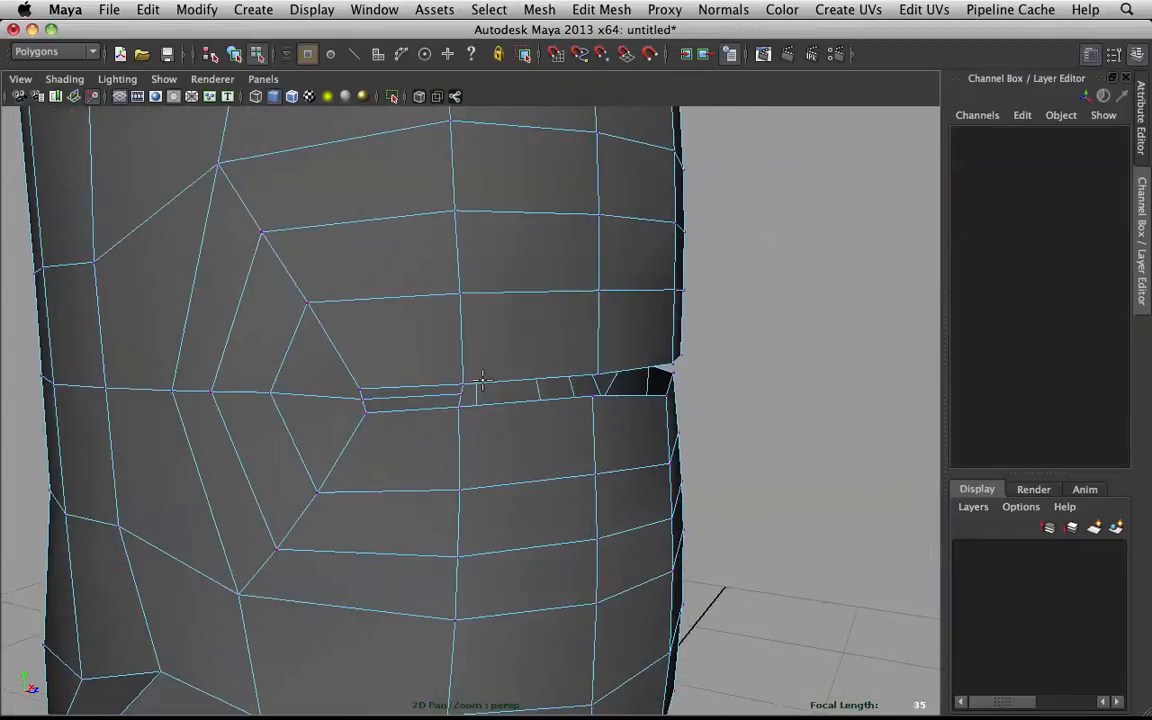
- Even out the edge flow around the mouth corner with the Sculpt Geometry Tool
{"action": "mouse_move", "coordinate": [376, 363]}
{"action": "right_mouse_down", "text": "shift"}
{"action": "mouse_move", "coordinate": [419, 317]}
{"action": "mouse_move", "coordinate": [376, 344]}
{"action": "right_mouse_up", "text": "shift"}
{"action": "left_click", "coordinate": [376, 367]}
{"action": "mouse_move", "coordinate": [371, 389]}
{"action": "left_mouse_down"}
{"action": "mouse_move", "coordinate": [364, 399]}
{"action": "mouse_move", "coordinate": [360, 373]}
{"action": "mouse_move", "coordinate": [309, 463]}
{"action": "mouse_move", "coordinate": [255, 316]}
{"action": "mouse_move", "coordinate": [181, 442]}
{"action": "mouse_move", "coordinate": [239, 188]}
{"action": "mouse_move", "coordinate": [324, 319]}
{"action": "mouse_move", "coordinate": [291, 491]}
{"action": "mouse_move", "coordinate": [256, 511]}
{"action": "left_mouse_up"}
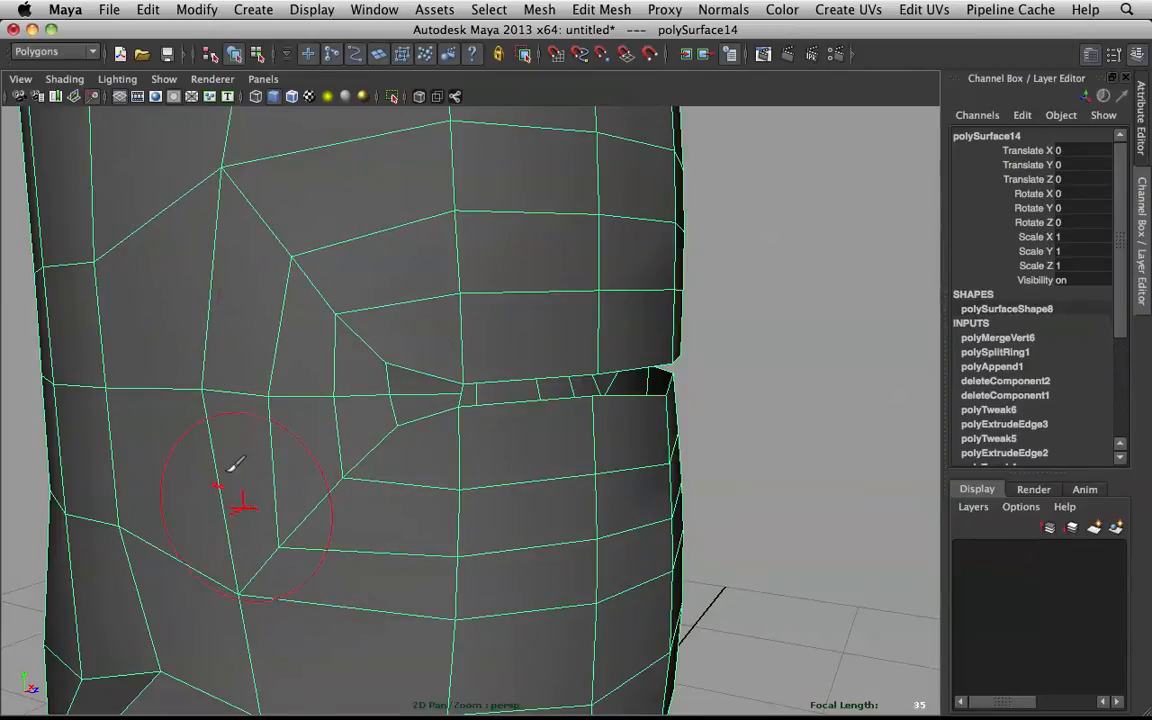
{"action": "key", "text": "q"}
- Examine the mouth corner in smooth mesh preview, ending with the mesh back in unsmoothed display
{"action": "left_click", "coordinate": [748, 349]}
{"action": "scroll", "coordinate": [748, 349], "scroll_direction": "down", "scroll_amount": 3}
{"action": "mouse_move", "coordinate": [748, 349]}
{"action": "left_mouse_down", "text": "alt"}
{"action": "mouse_move", "coordinate": [462, 336]}
{"action": "mouse_move", "coordinate": [470, 357]}
{"action": "mouse_move", "coordinate": [509, 352]}
{"action": "mouse_move", "coordinate": [537, 373]}
{"action": "left_mouse_up", "text": "alt"}
{"action": "left_click", "coordinate": [464, 337]}
{"action": "key", "text": "3"}
{"action": "scroll", "coordinate": [499, 349], "scroll_direction": "down", "scroll_amount": 3}
{"action": "scroll", "coordinate": [424, 333], "scroll_direction": "up", "scroll_amount": 5}
{"action": "left_click_drag", "start_coordinate": [424, 333], "coordinate": [368, 380], "text": "alt"}
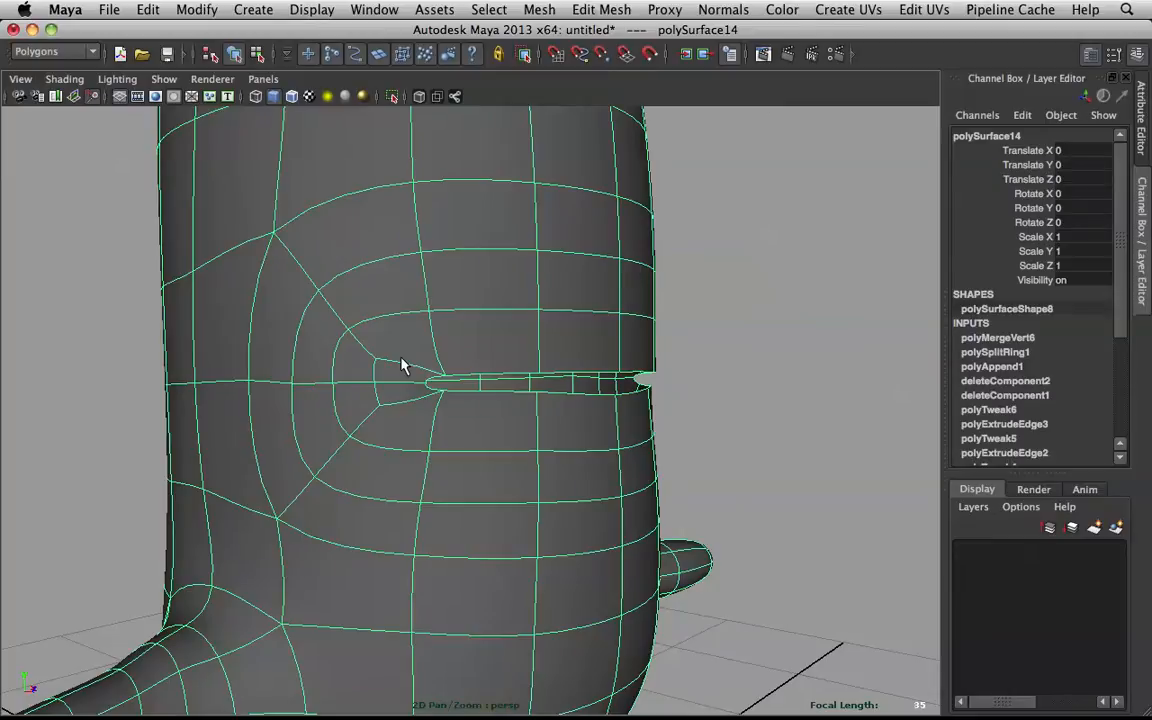
{"action": "key", "text": "1"}
{"action": "scroll", "coordinate": [430, 355], "scroll_direction": "up", "scroll_amount": 4}
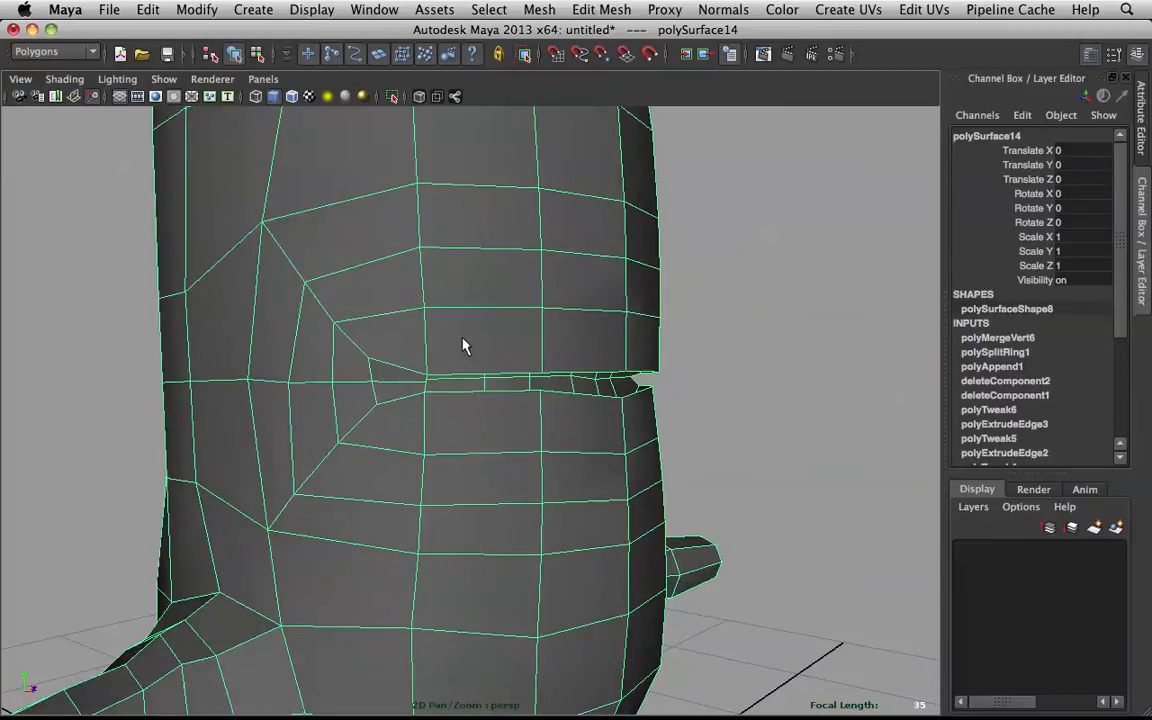
- Select the upper lip edge beside the mouth corner and lower it slightly to narrow the mouth gap
{"action": "right_click_drag", "start_coordinate": [393, 355], "coordinate": [393, 306]}
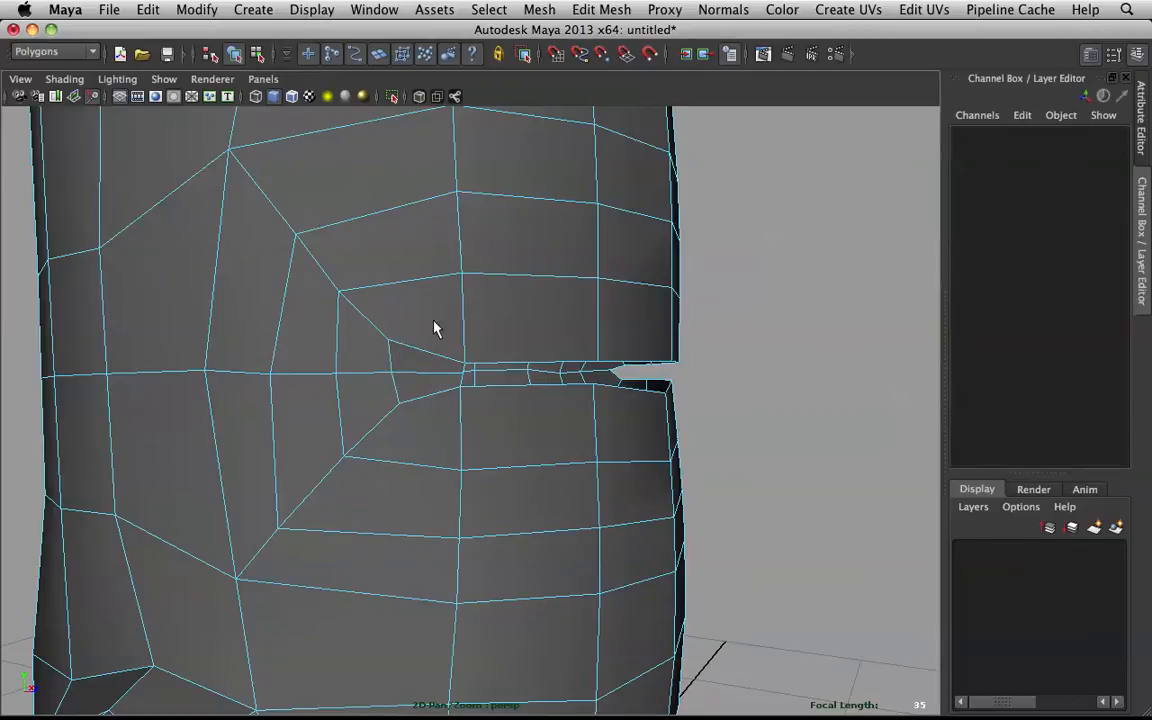
{"action": "left_click_drag", "start_coordinate": [707, 311], "coordinate": [670, 318], "text": "alt"}
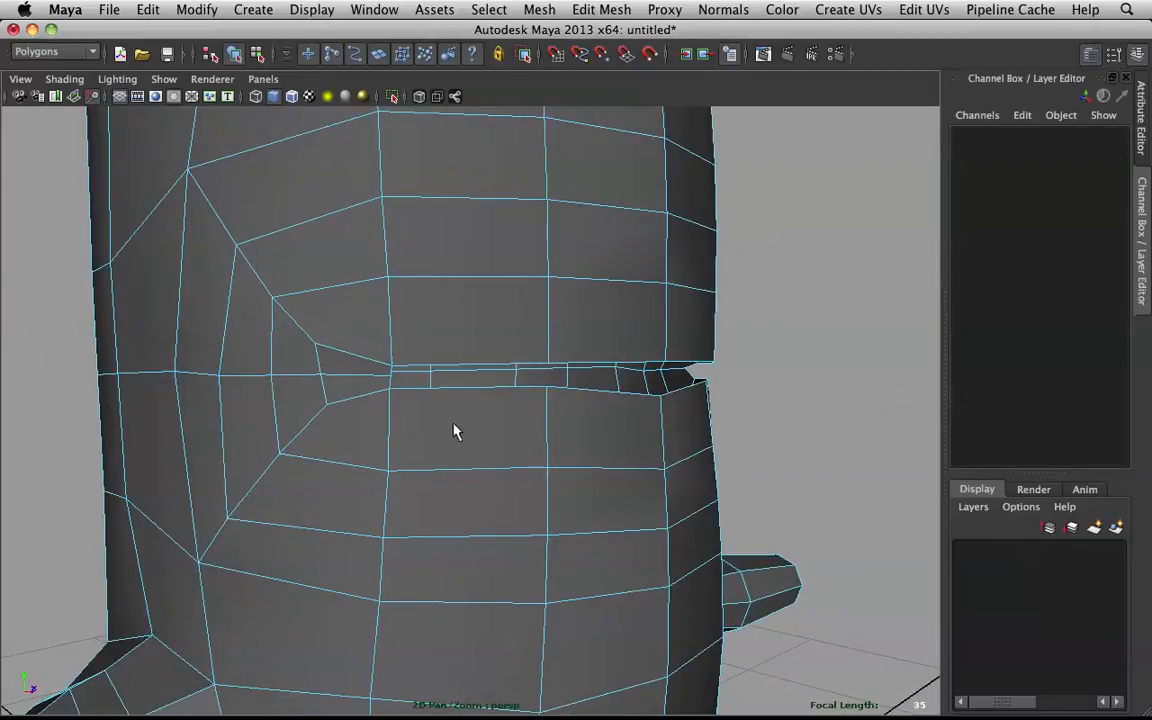
{"action": "left_click_drag", "start_coordinate": [604, 421], "coordinate": [447, 393], "text": "alt"}
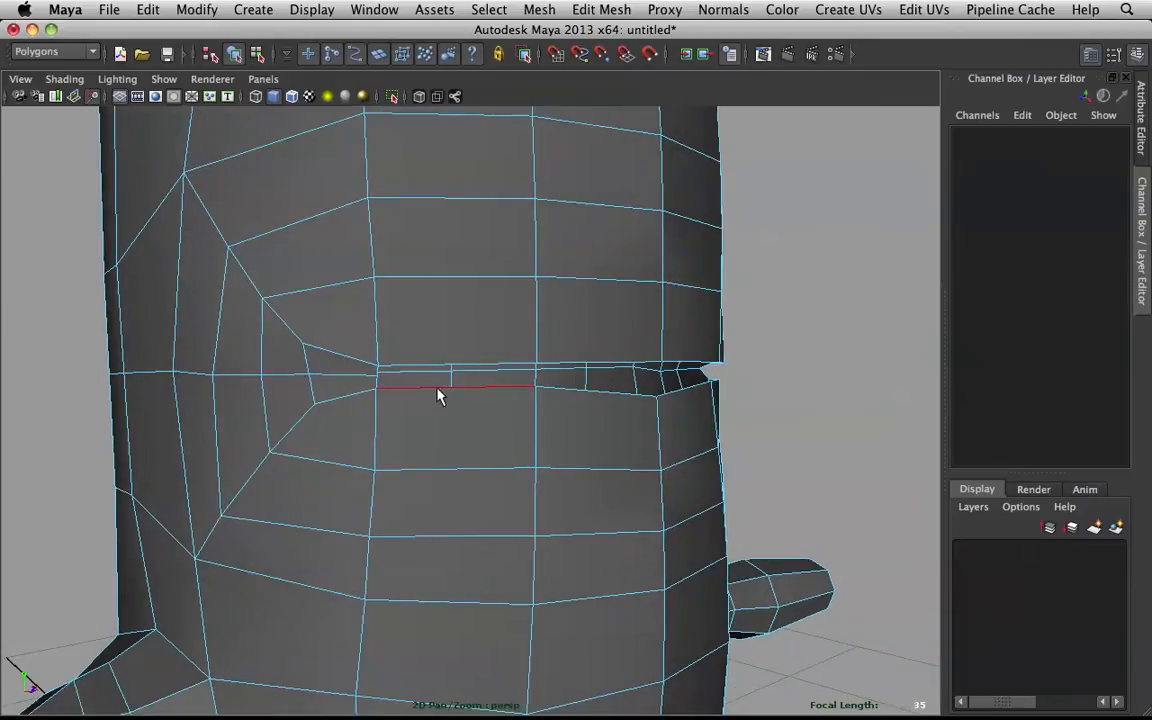
{"action": "left_click", "coordinate": [437, 393]}
{"action": "left_click_drag", "start_coordinate": [455, 334], "coordinate": [365, 346]}
{"action": "left_click", "coordinate": [433, 368]}
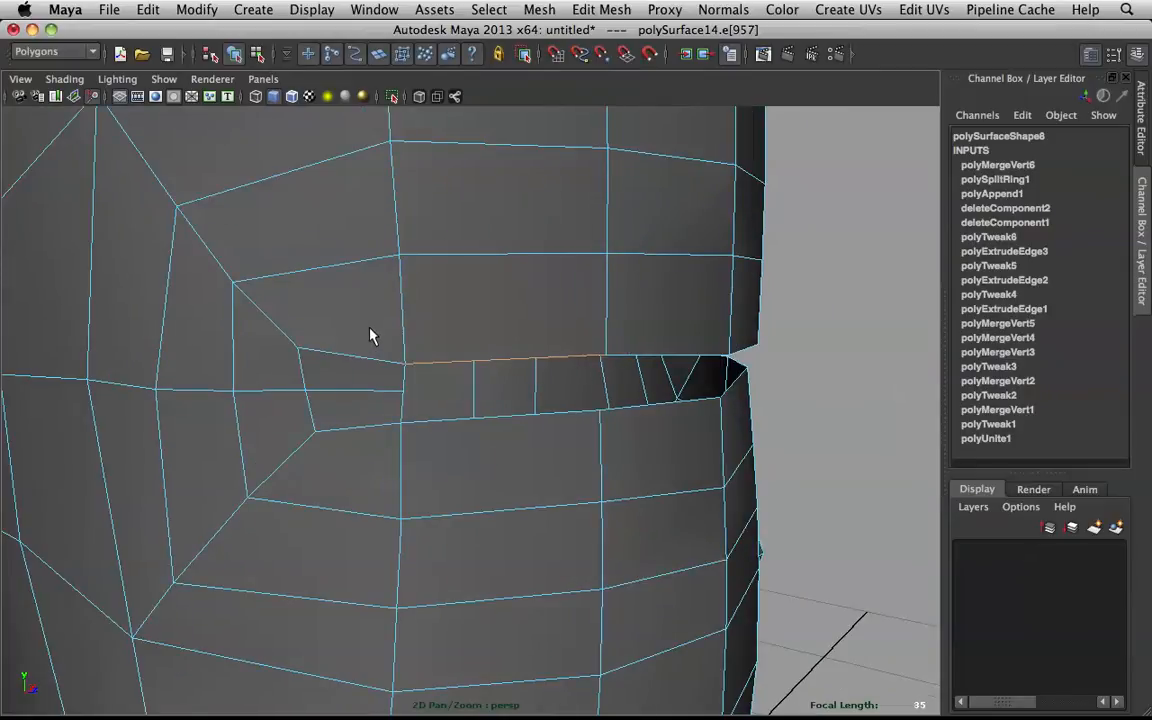
{"action": "right_click", "coordinate": [370, 335], "text": "shift"}
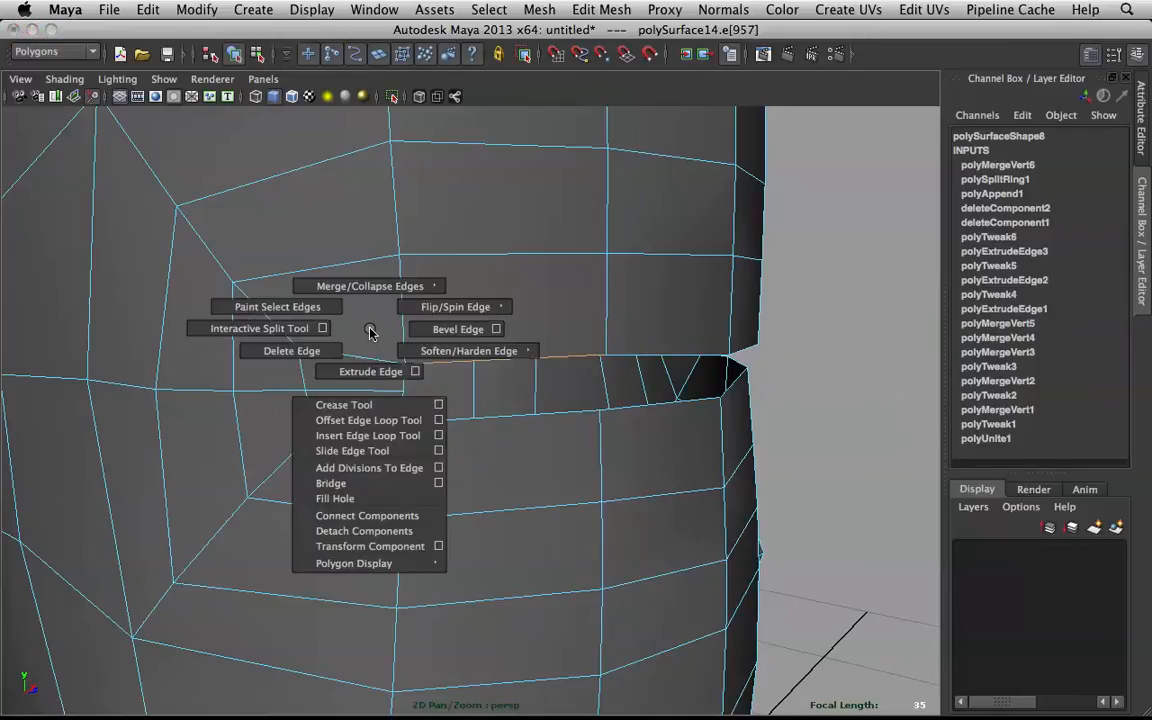
- Split the faces above the upper lip with the Split Polygon Tool, running from the mouth-corner vertex across three vertical edges
{"action": "right_click_drag", "start_coordinate": [365, 333], "coordinate": [322, 329], "text": "shift"}
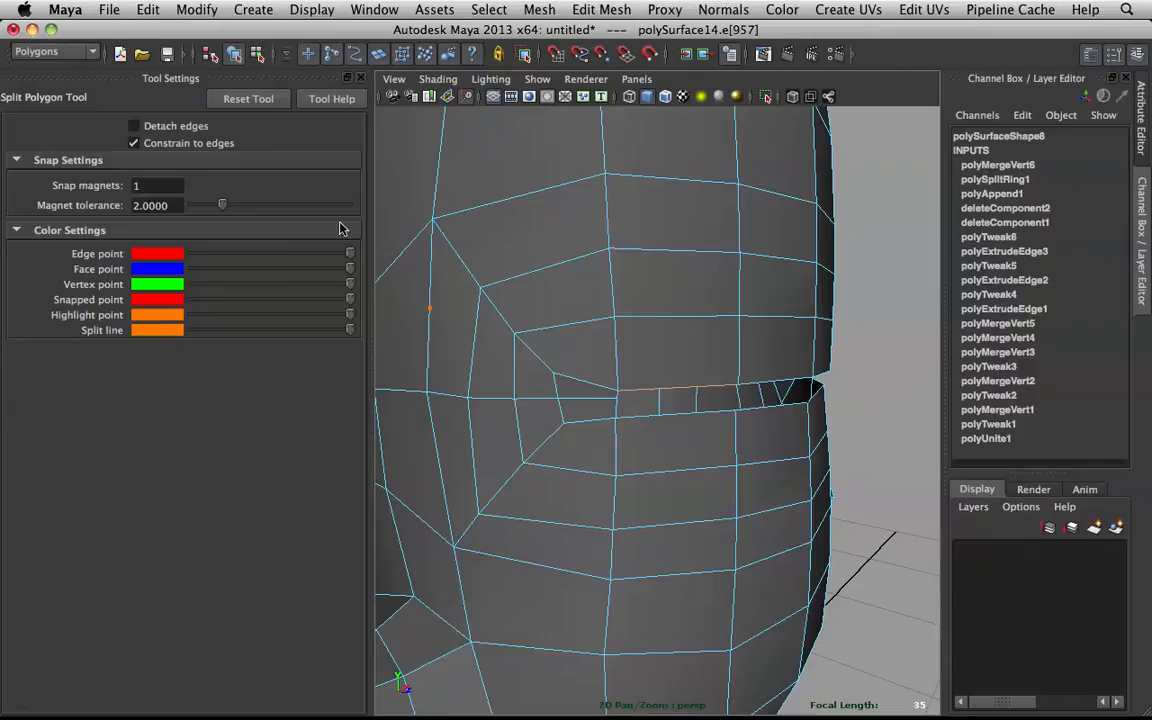
{"action": "left_click", "coordinate": [361, 77]}
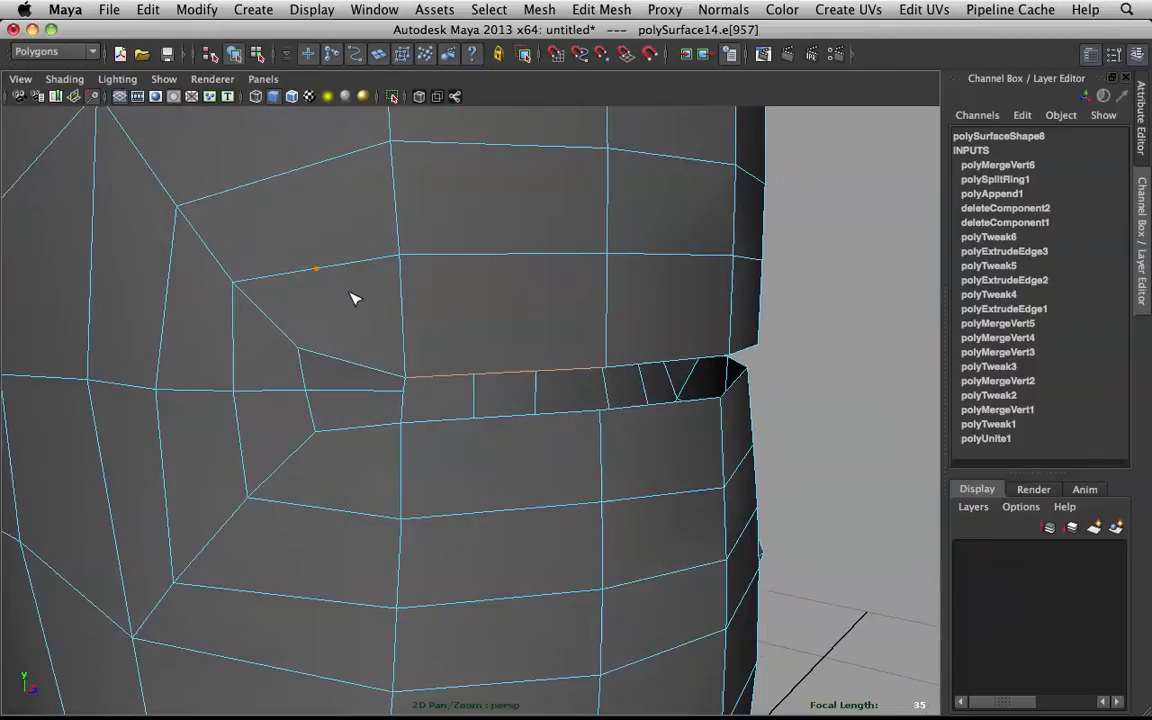
{"action": "left_click", "coordinate": [402, 320]}
{"action": "left_click", "coordinate": [606, 313]}
{"action": "left_click_drag", "start_coordinate": [645, 321], "coordinate": [638, 323], "text": "alt"}
{"action": "left_click", "coordinate": [700, 311]}
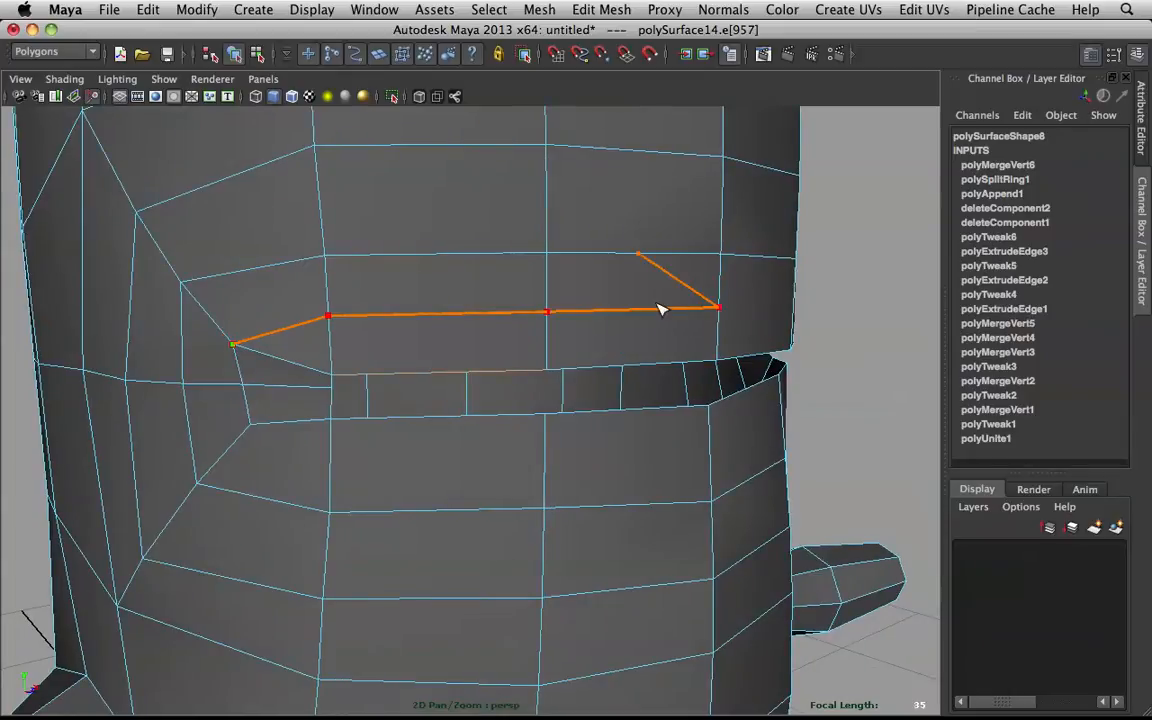
{"action": "key", "text": "Return"}
- Split the faces below the lower lip from the lower mouth-corner vertex across three vertical edges
{"action": "key", "text": "ctrl+shift+t"}
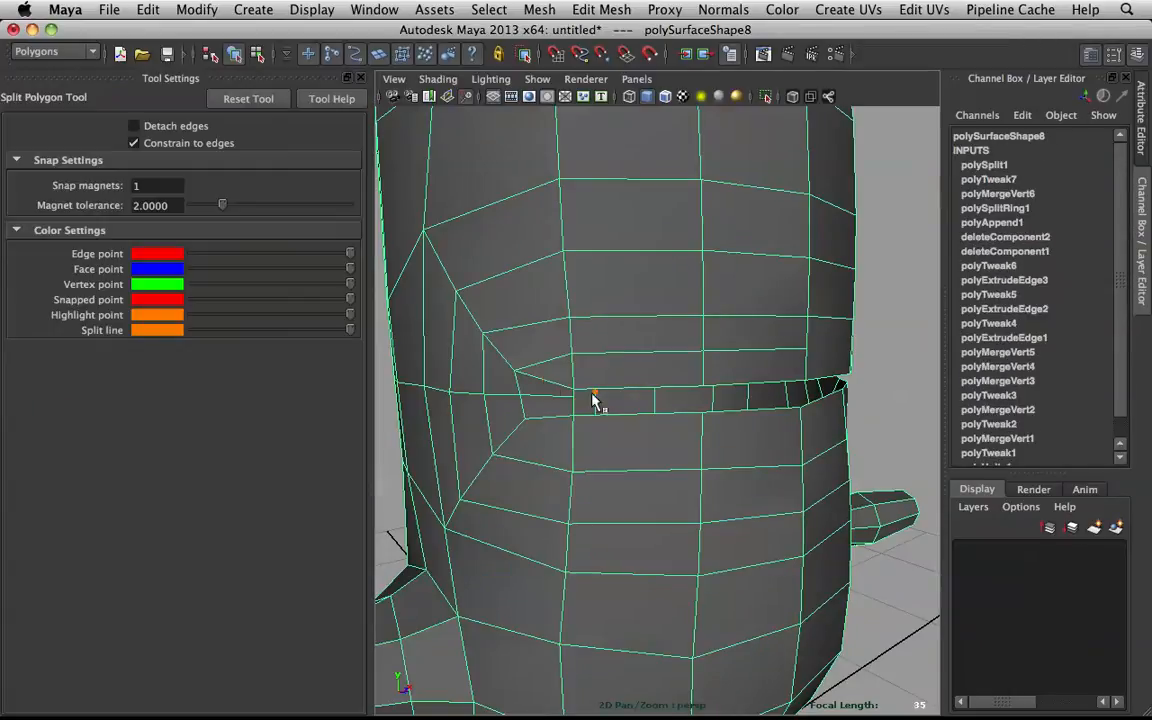
{"action": "left_click", "coordinate": [525, 420]}
{"action": "left_click", "coordinate": [573, 443]}
{"action": "left_click", "coordinate": [701, 441]}
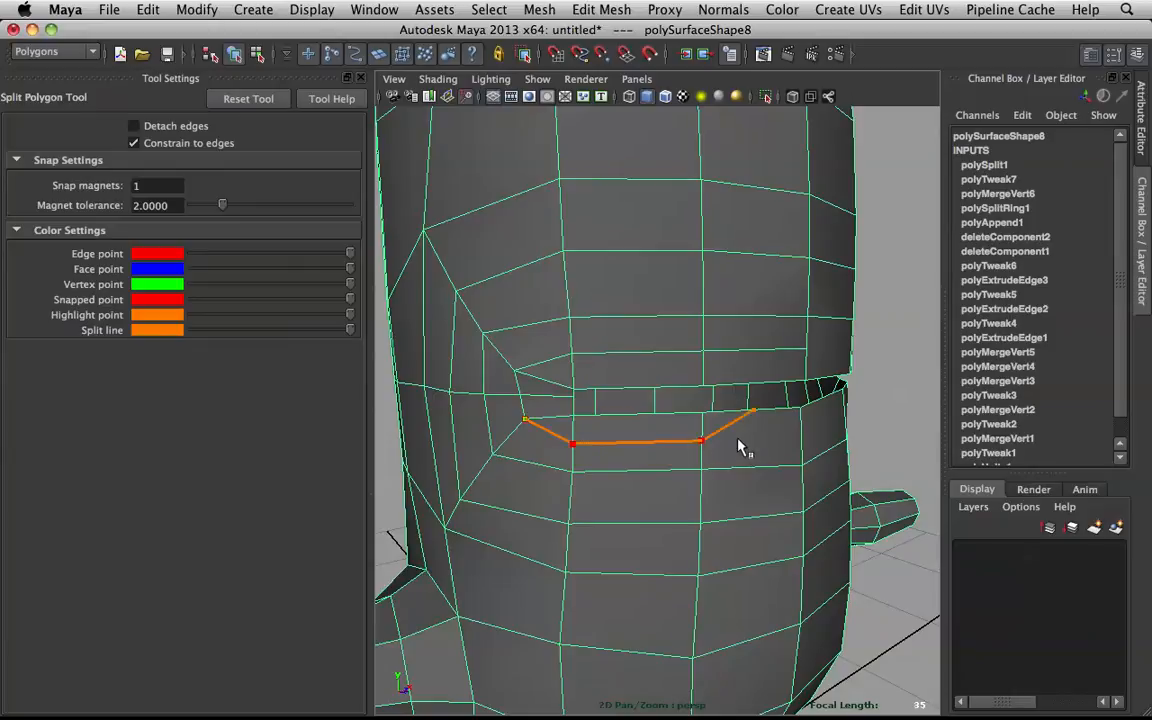
{"action": "left_click", "coordinate": [796, 437]}
{"action": "key", "text": "Return"}
{"action": "key", "text": "q"}
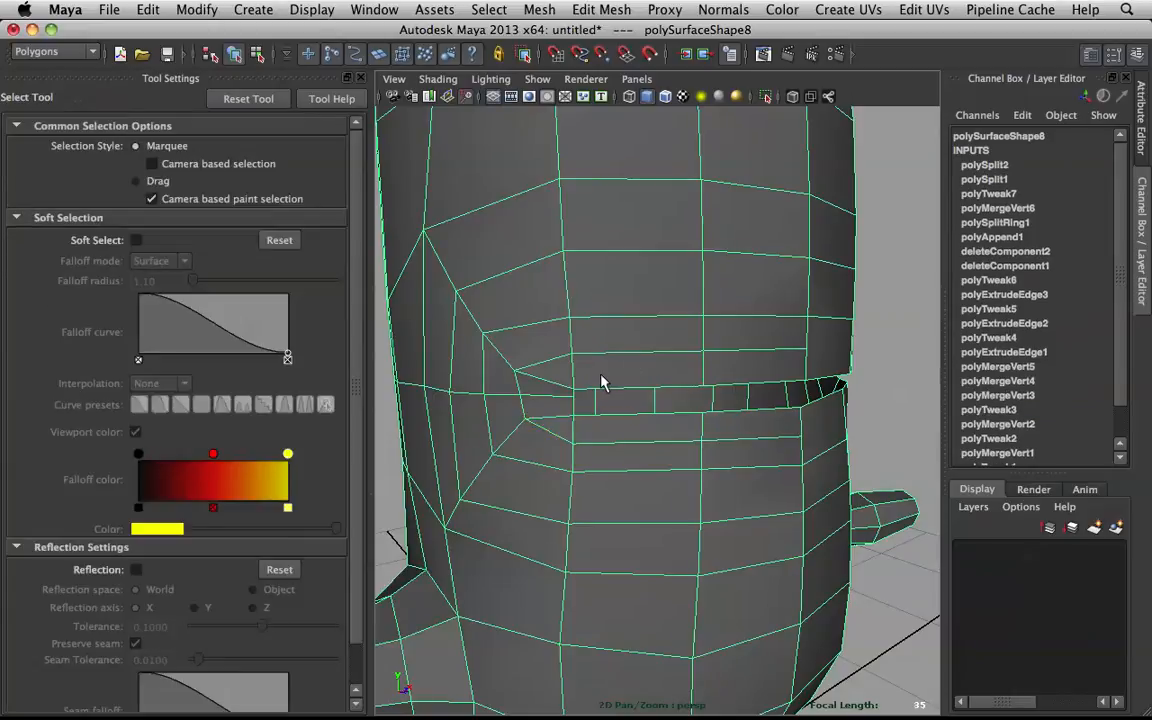
- Delete the two diagonal edges joining the upper and lower corner vertices to the ends of the lips
{"action": "scroll", "coordinate": [603, 384], "scroll_direction": "up", "scroll_amount": 3}
{"action": "left_click_drag", "start_coordinate": [603, 384], "coordinate": [630, 386], "text": "alt"}
{"action": "right_click_drag", "start_coordinate": [488, 355], "coordinate": [490, 316]}
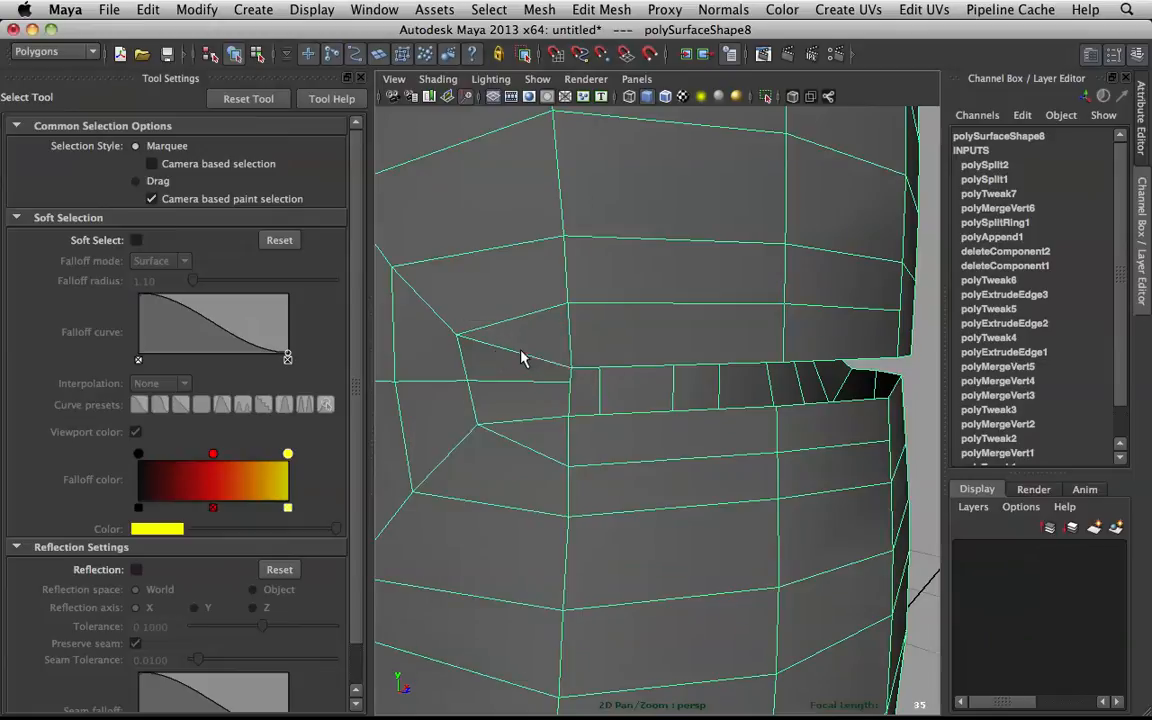
{"action": "left_click", "coordinate": [527, 358]}
{"action": "right_click_drag", "start_coordinate": [527, 363], "coordinate": [470, 372], "text": "shift"}
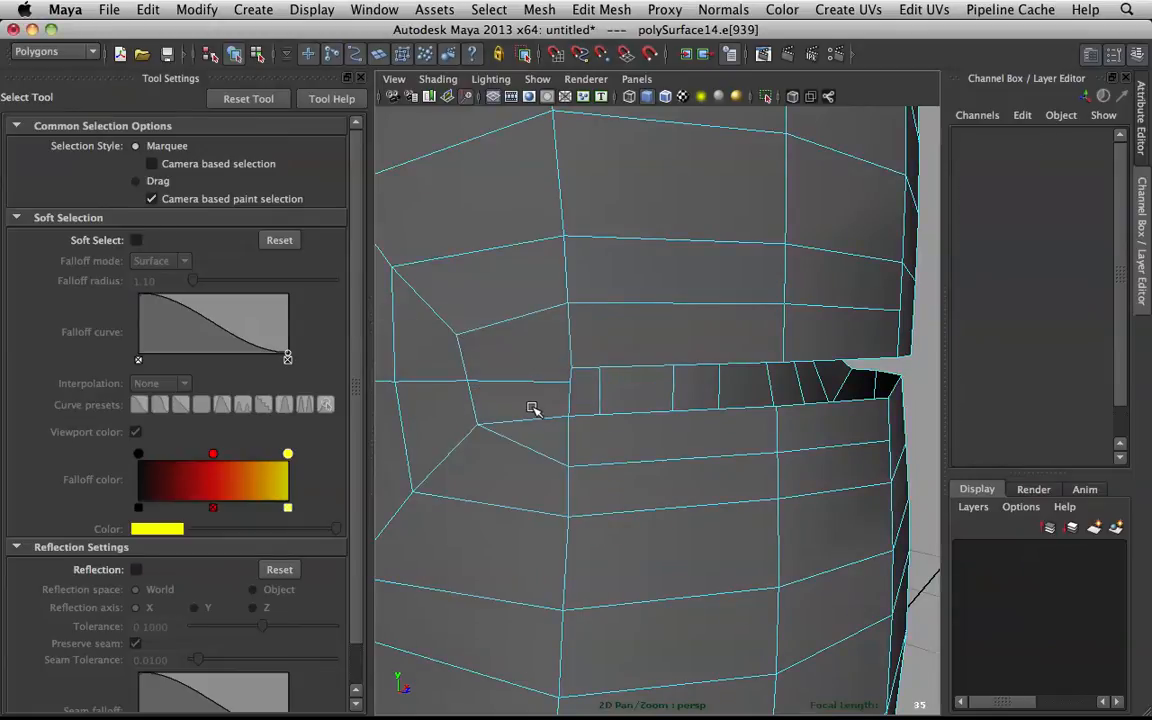
{"action": "key", "text": "r"}
{"action": "left_click", "coordinate": [535, 416]}
{"action": "right_click_drag", "start_coordinate": [532, 416], "coordinate": [480, 413], "text": "shift"}
{"action": "key", "text": "q"}
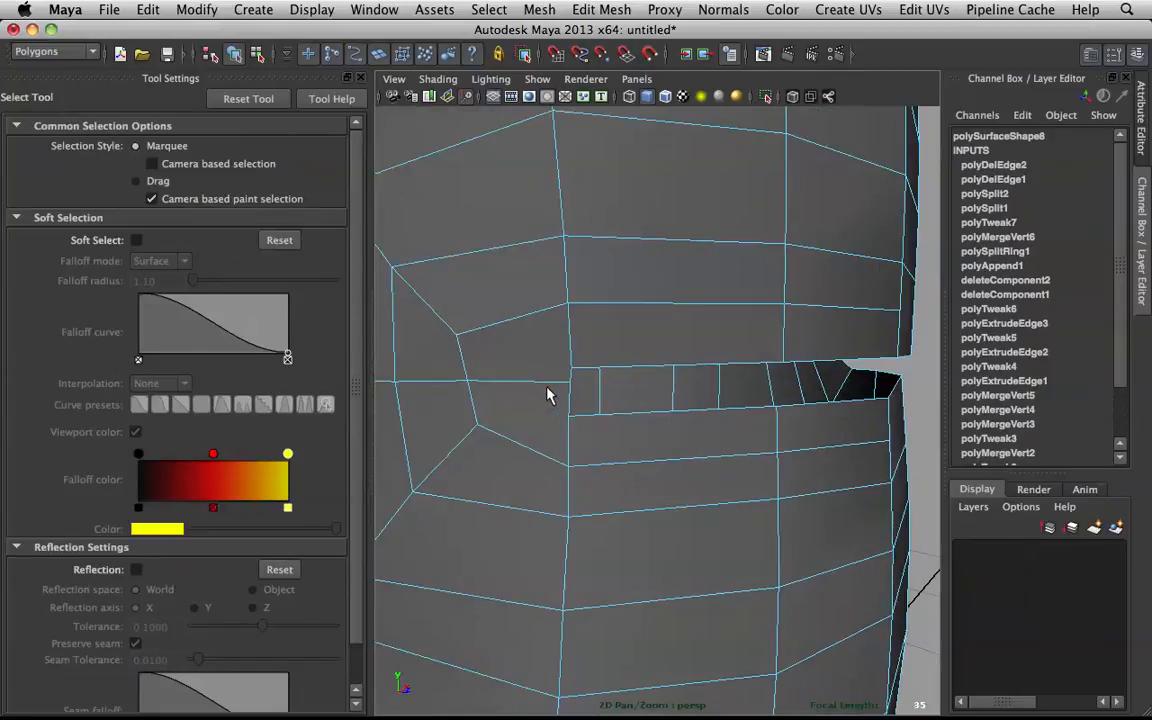
- Split the corner faces from the upper lip vertex through the horizontal edge to the lower lip vertex, and delete the leftover inner horizontal edge
{"action": "mouse_move", "coordinate": [530, 375]}
{"action": "right_mouse_down", "text": "shift"}
{"action": "mouse_move", "coordinate": [540, 360]}
{"action": "mouse_move", "coordinate": [386, 355]}
{"action": "mouse_move", "coordinate": [535, 357]}
{"action": "right_mouse_up", "text": "shift"}
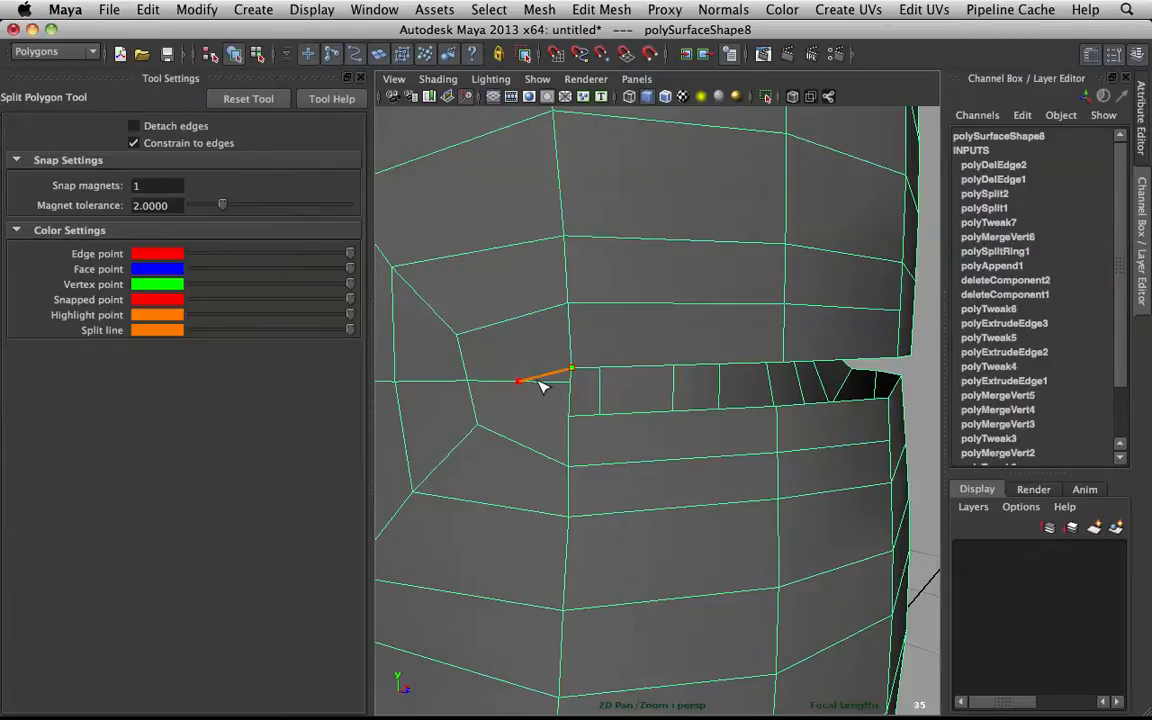
{"action": "key", "text": "q"}
{"action": "right_click_drag", "start_coordinate": [561, 370], "coordinate": [562, 325]}
{"action": "left_click", "coordinate": [556, 386]}
{"action": "key", "text": "Delete"}
{"action": "key", "text": "3"}
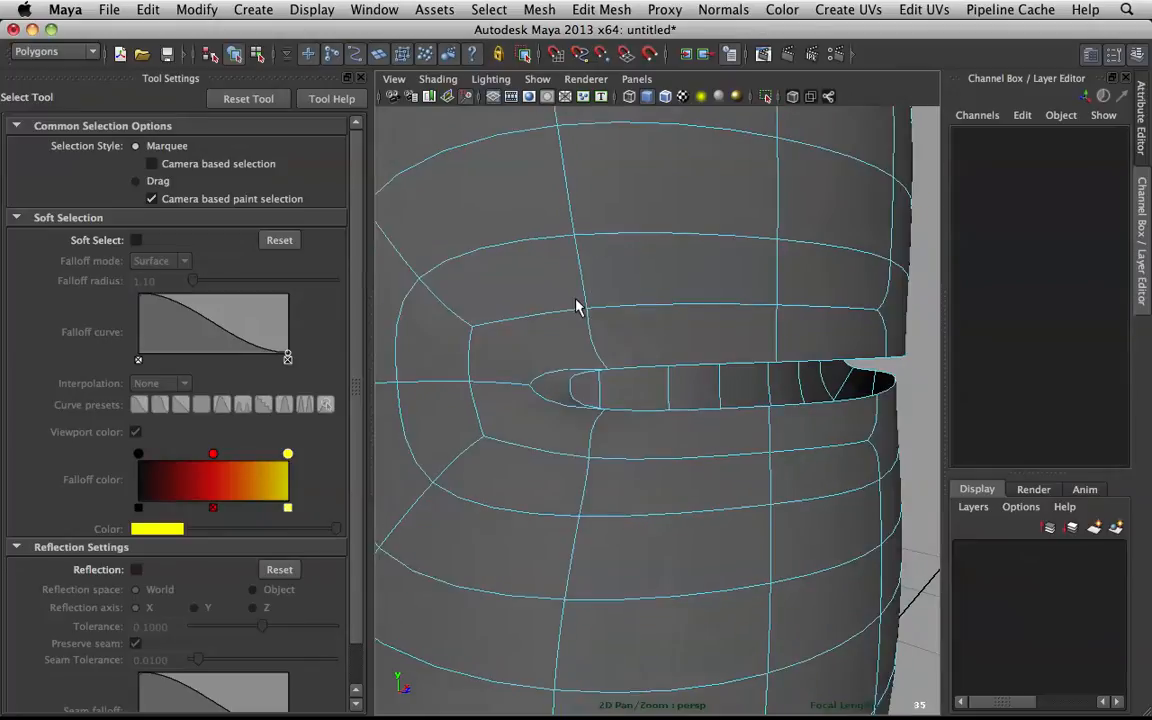
- Delete the triangular face between the new pointed cut and the mouth opening
{"action": "right_click_drag", "start_coordinate": [559, 343], "coordinate": [559, 374]}
{"action": "left_click", "coordinate": [555, 378]}
{"action": "key", "text": "Delete"}
{"action": "key", "text": "1"}
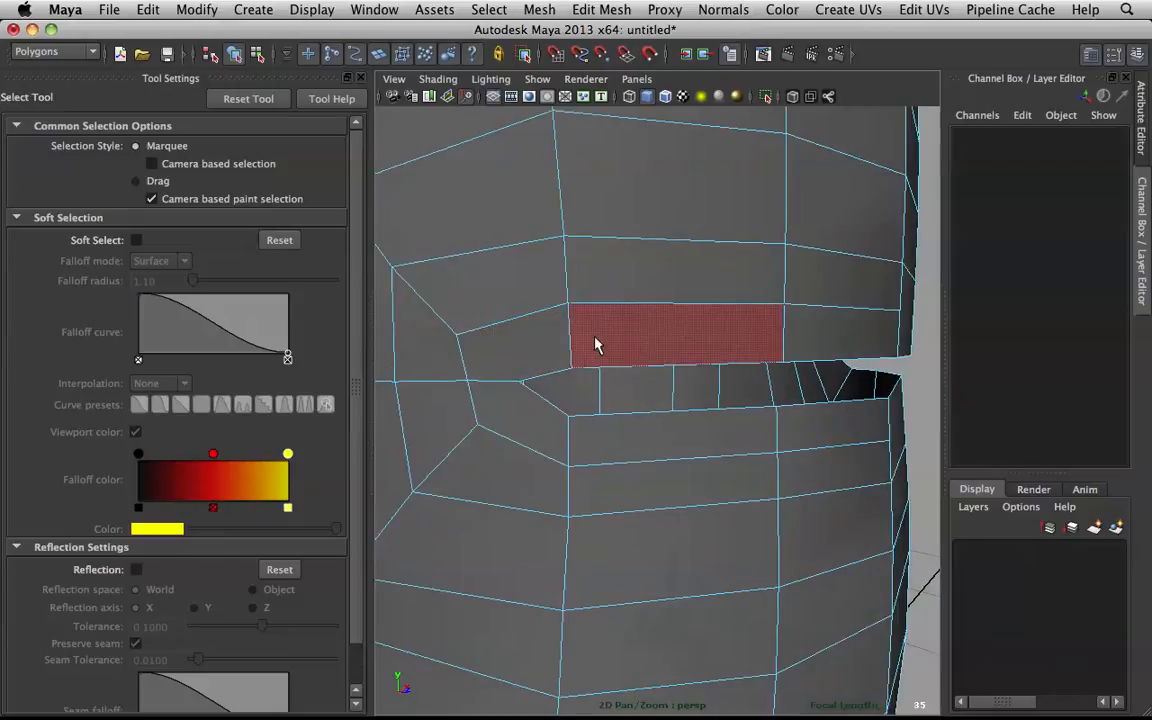
- Split the faces from the upper and lower lip vertices to the next vertex outward on the horizontal edge line
{"action": "right_click_drag", "start_coordinate": [522, 355], "coordinate": [410, 355]}
{"action": "left_click", "coordinate": [548, 360]}
{"action": "left_click", "coordinate": [467, 379]}
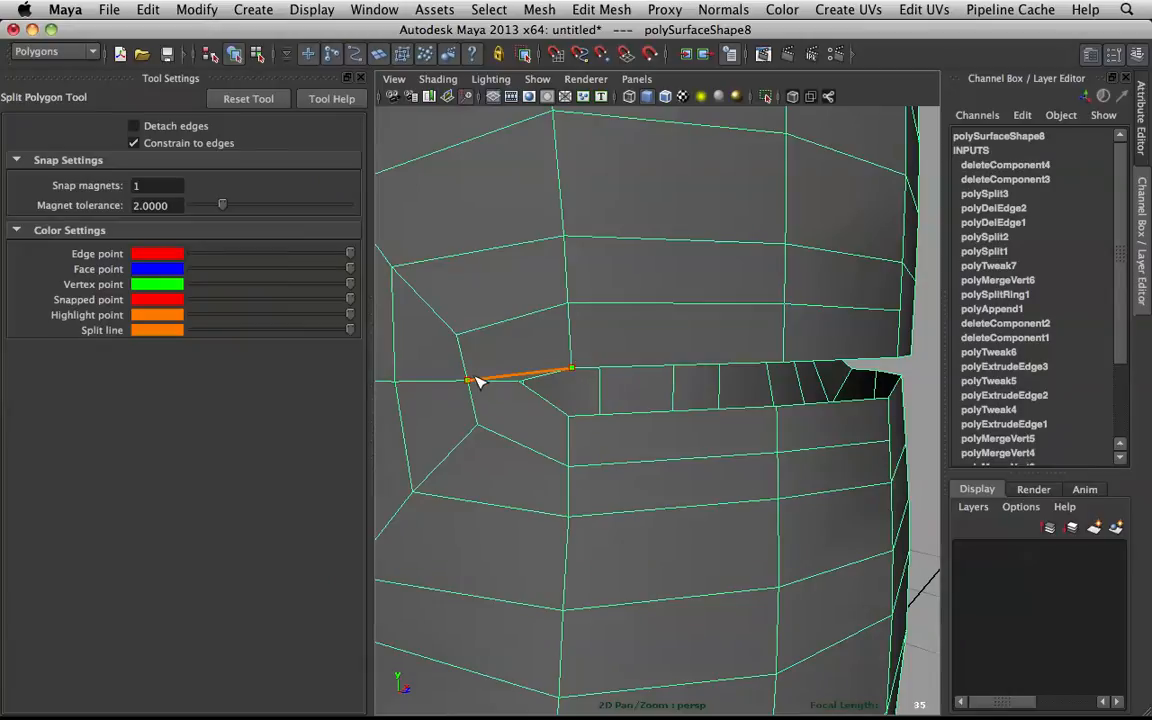
{"action": "key", "text": "Return"}
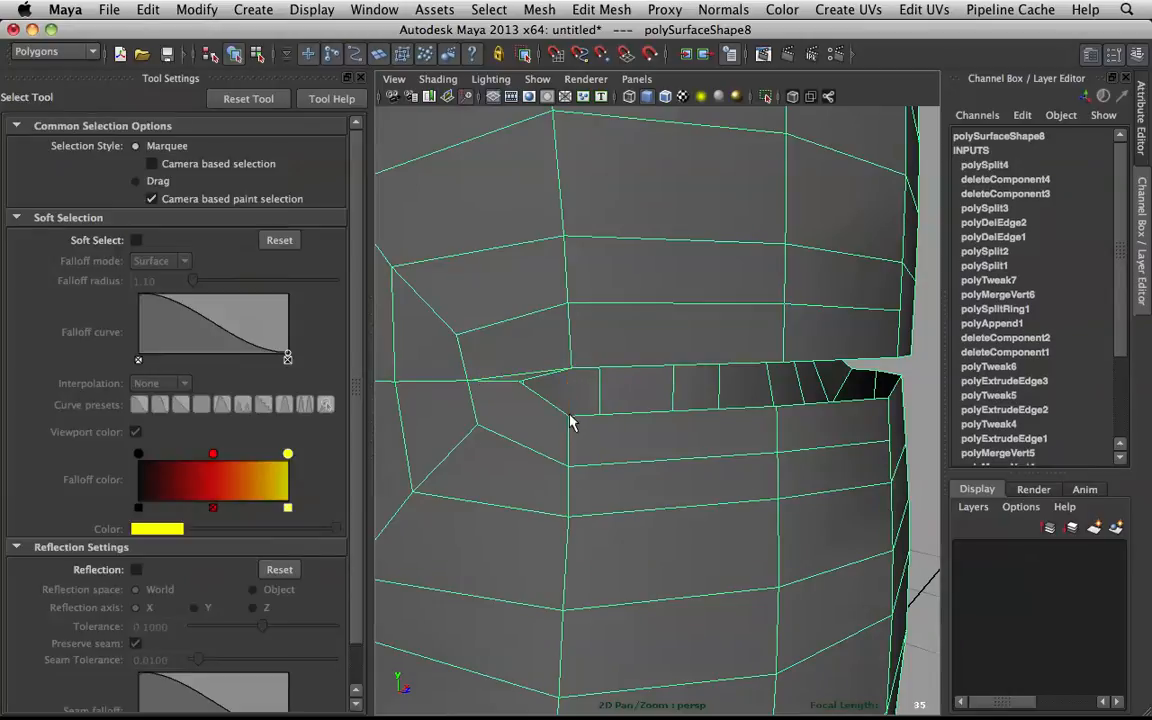
{"action": "key", "text": "y"}
{"action": "left_click", "coordinate": [474, 386]}
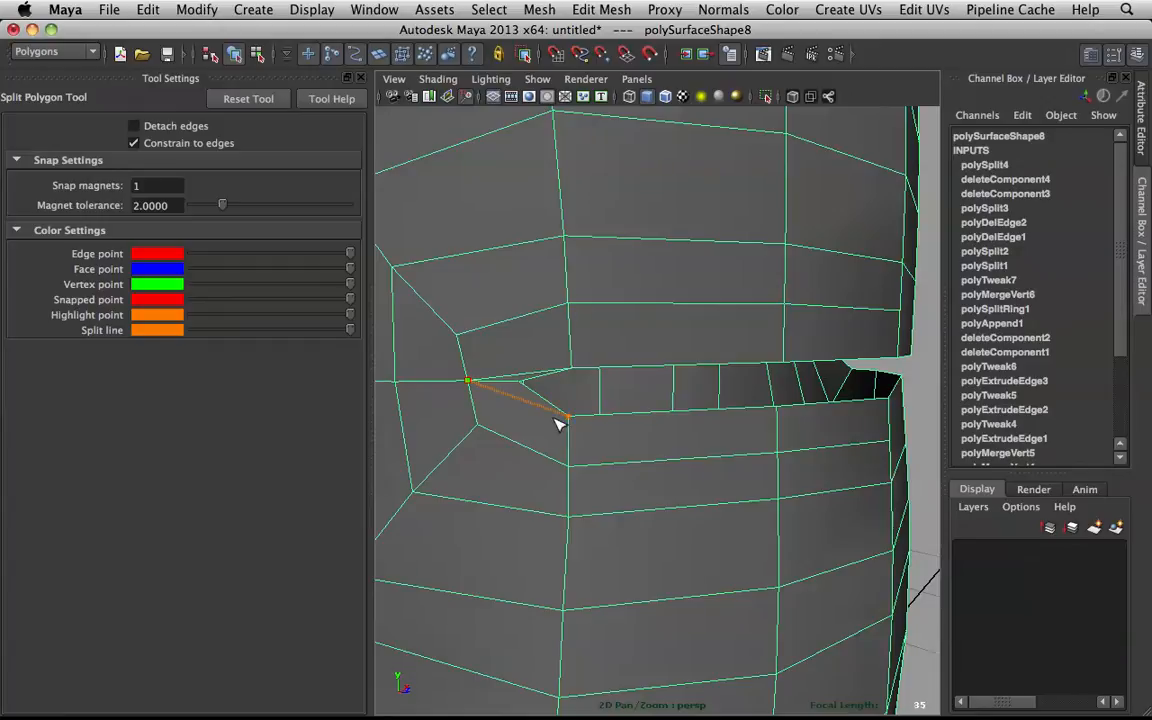
{"action": "key", "text": "Return"}
- Delete the two thin triangular faces at the mouth corner and check the shape in smooth preview
{"action": "key", "text": "q"}
{"action": "right_click_drag", "start_coordinate": [494, 339], "coordinate": [501, 378]}
{"action": "left_click", "coordinate": [512, 389]}
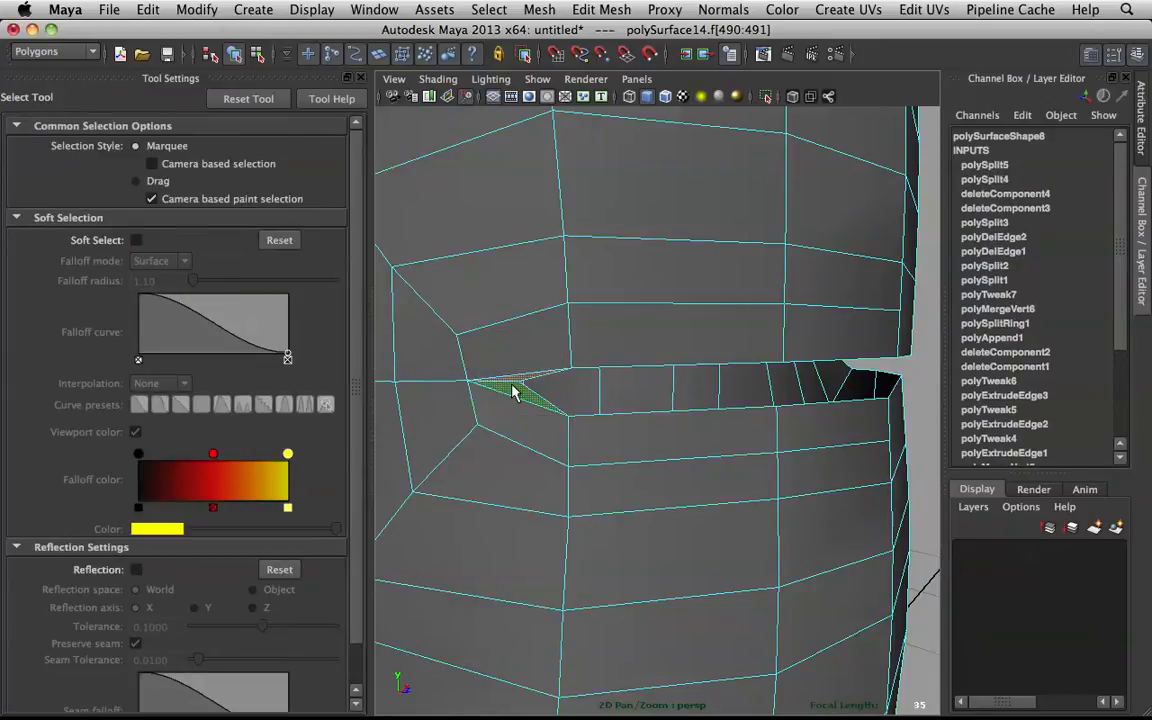
{"action": "key", "text": "Delete"}
{"action": "key", "text": "3"}
{"action": "scroll", "coordinate": [437, 342], "scroll_direction": "down", "scroll_amount": 5}
{"action": "left_click_drag", "start_coordinate": [643, 301], "coordinate": [674, 319], "text": "alt"}
{"action": "scroll", "coordinate": [722, 360], "scroll_direction": "up", "scroll_amount": 5}
{"action": "key", "text": "1"}
- Try merging the neighbouring loop vertices into the mouth-corner vertex with the Merge Vertex Tool, and undo the merges
{"action": "left_click_drag", "start_coordinate": [488, 347], "coordinate": [535, 340], "text": "alt"}
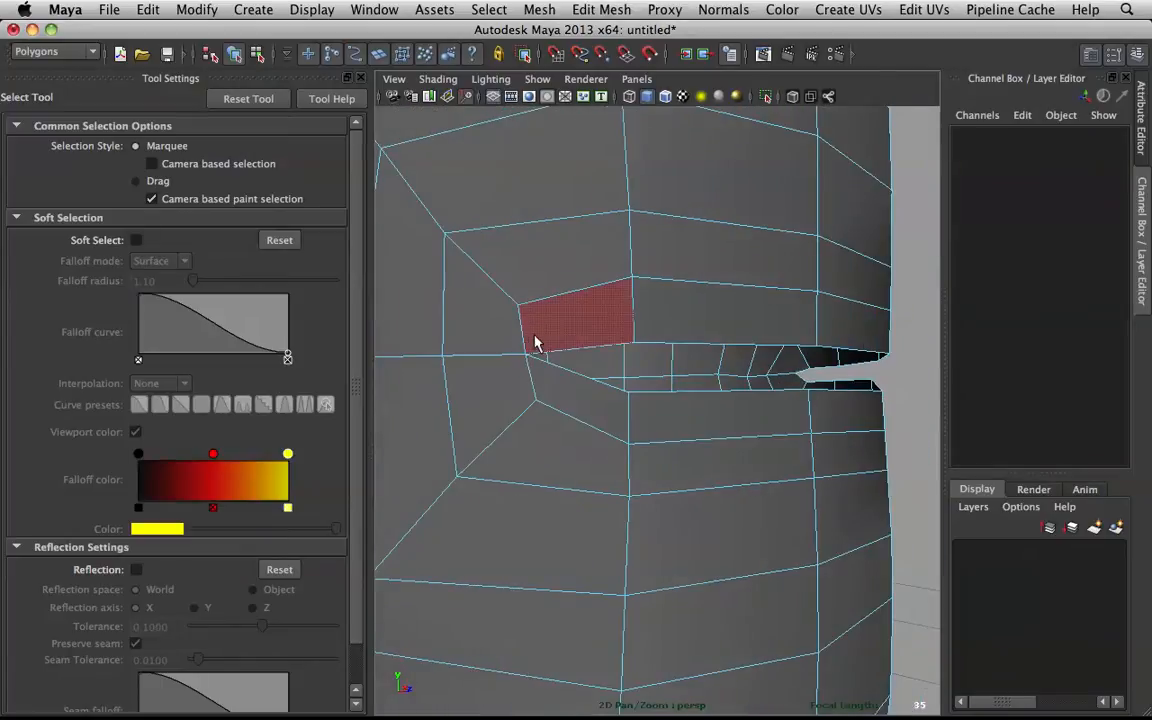
{"action": "right_click", "coordinate": [535, 337], "text": "shift"}
{"action": "mouse_move", "coordinate": [535, 337]}
{"action": "right_mouse_down", "text": "shift"}
{"action": "mouse_move", "coordinate": [540, 318]}
{"action": "mouse_move", "coordinate": [562, 331]}
{"action": "mouse_move", "coordinate": [517, 280]}
{"action": "mouse_move", "coordinate": [520, 318]}
{"action": "right_mouse_up", "text": "shift"}
{"action": "right_click", "coordinate": [518, 335], "text": "shift"}
{"action": "left_click_drag", "start_coordinate": [521, 327], "coordinate": [524, 354]}
{"action": "scroll", "coordinate": [612, 244], "scroll_direction": "down", "scroll_amount": 5}
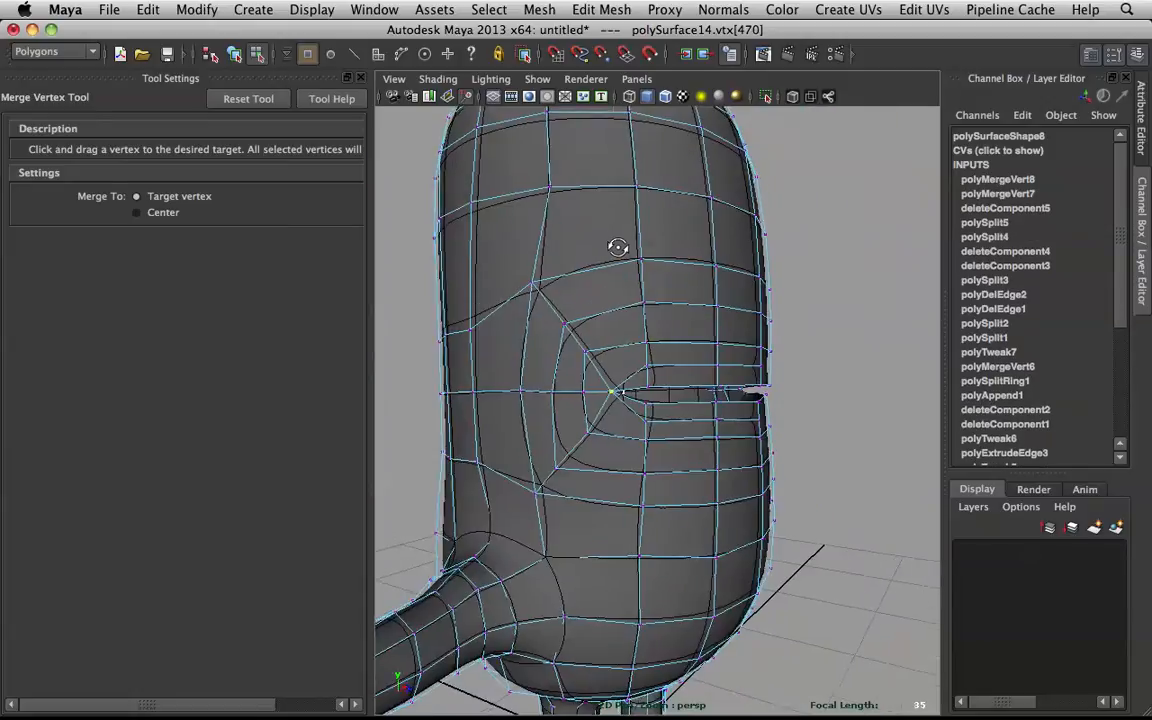
{"action": "key", "text": "ctrl+z"}
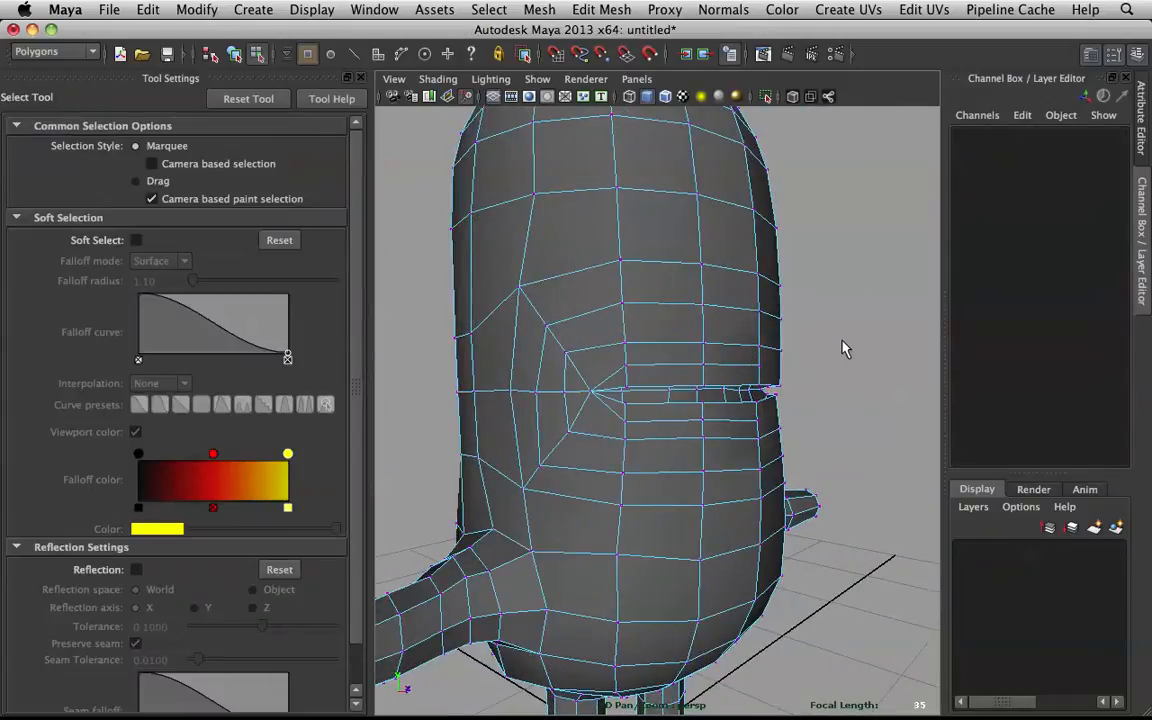
{"action": "left_click", "coordinate": [838, 350]}
- Try merging the upper lip vertex near the mouth corner into the lower lip vertex and check it in smooth preview
{"action": "left_click_drag", "start_coordinate": [838, 350], "coordinate": [577, 351], "text": "alt"}
{"action": "scroll", "coordinate": [585, 358], "scroll_direction": "up", "scroll_amount": 8}
{"action": "scroll", "coordinate": [533, 368], "scroll_direction": "down", "scroll_amount": 5}
{"action": "right_click_drag", "start_coordinate": [576, 351], "coordinate": [595, 367], "text": "shift"}
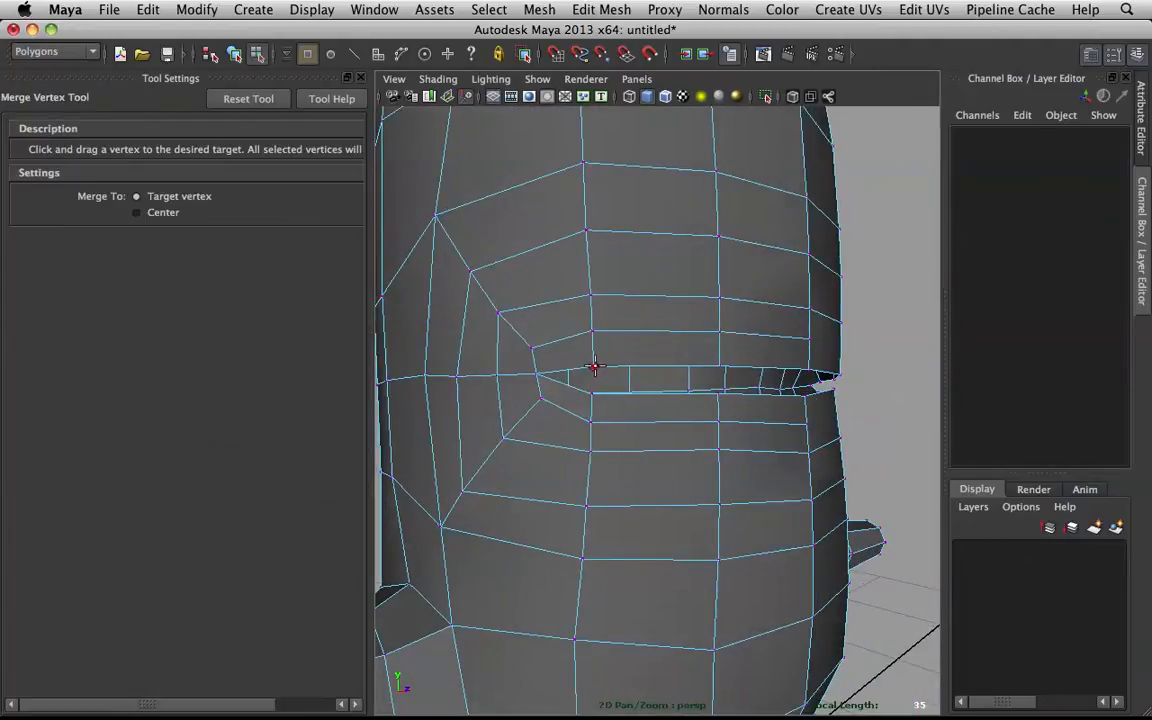
{"action": "left_click_drag", "start_coordinate": [592, 393], "coordinate": [592, 393]}
{"action": "key", "text": "w"}
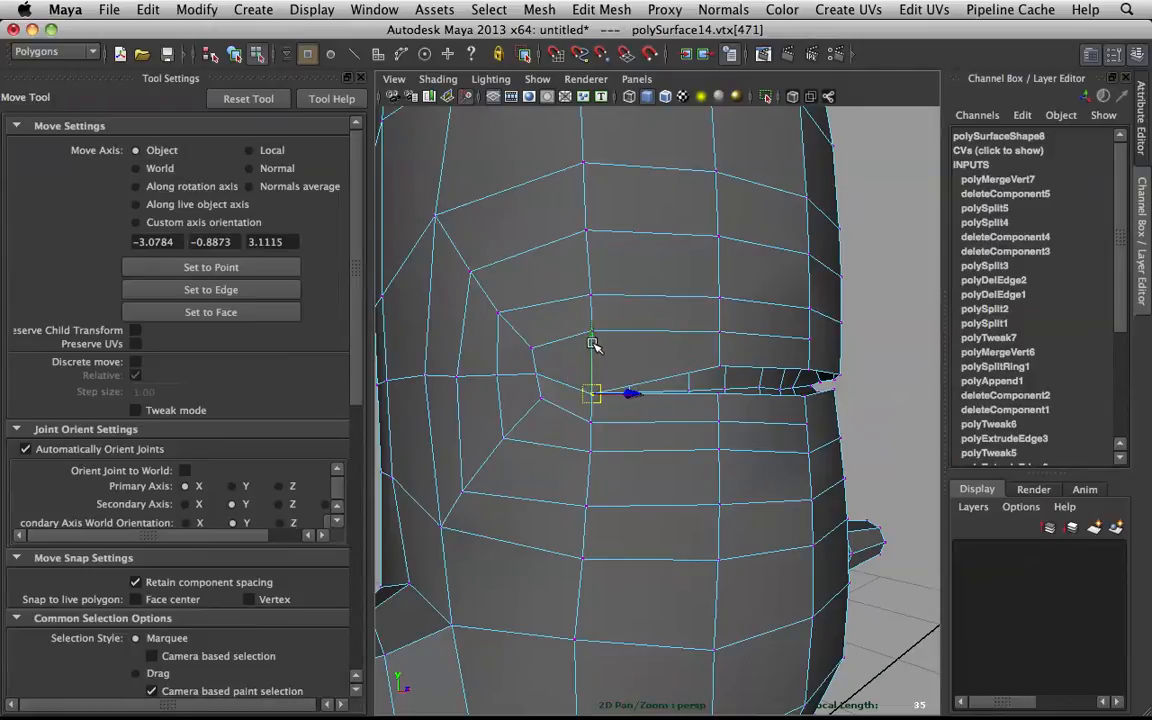
{"action": "scroll", "coordinate": [592, 322], "scroll_direction": "down", "scroll_amount": 10}
{"action": "mouse_move", "coordinate": [648, 337]}
{"action": "left_mouse_down", "text": "alt"}
{"action": "mouse_move", "coordinate": [602, 337]}
{"action": "mouse_move", "coordinate": [656, 355]}
{"action": "left_mouse_up", "text": "alt"}
{"action": "key", "text": "3"}
{"action": "key", "text": "q"}
{"action": "left_click", "coordinate": [828, 321]}
{"action": "left_click", "coordinate": [628, 398]}
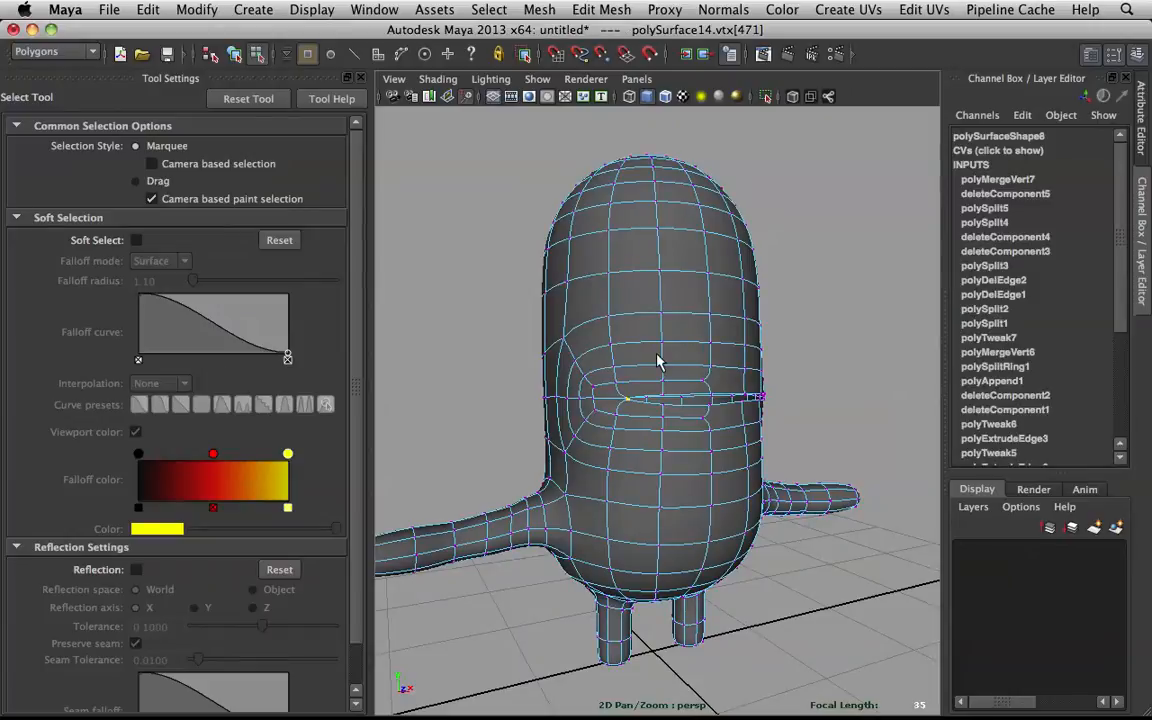
- Undo the lip vertex merge and return the body to the unsmoothed display
{"action": "key", "text": "z"}
{"action": "key", "text": "z"}
{"action": "key", "text": "z"}
{"action": "scroll", "coordinate": [632, 371], "scroll_direction": "up", "scroll_amount": 10}
{"action": "left_click_drag", "start_coordinate": [513, 402], "coordinate": [499, 360], "text": "alt"}
{"action": "key", "text": "1"}
{"action": "scroll", "coordinate": [607, 319], "scroll_direction": "down", "scroll_amount": 10}
{"action": "left_click_drag", "start_coordinate": [607, 319], "coordinate": [815, 321], "text": "alt"}
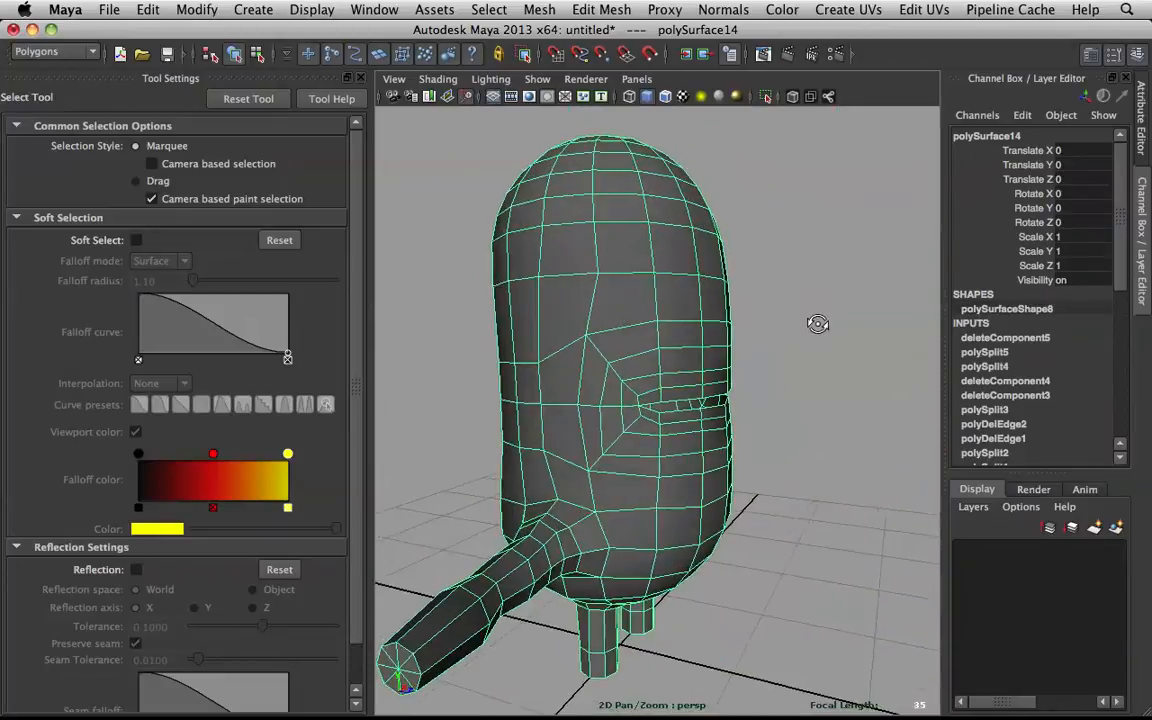
- Delete the three faces directly above the mouth opening, from the mouth corner to the centre of the face
{"action": "scroll", "coordinate": [735, 335], "scroll_direction": "up", "scroll_amount": 10}
{"action": "left_click_drag", "start_coordinate": [619, 369], "coordinate": [607, 355], "text": "alt"}
{"action": "left_click_drag", "start_coordinate": [679, 343], "coordinate": [647, 348], "text": "alt"}
{"action": "right_click_drag", "start_coordinate": [607, 352], "coordinate": [606, 391]}
{"action": "left_click", "coordinate": [593, 370]}
{"action": "double_click", "coordinate": [677, 359], "text": "shift"}
{"action": "left_click_drag", "start_coordinate": [677, 359], "coordinate": [634, 357], "text": "alt"}
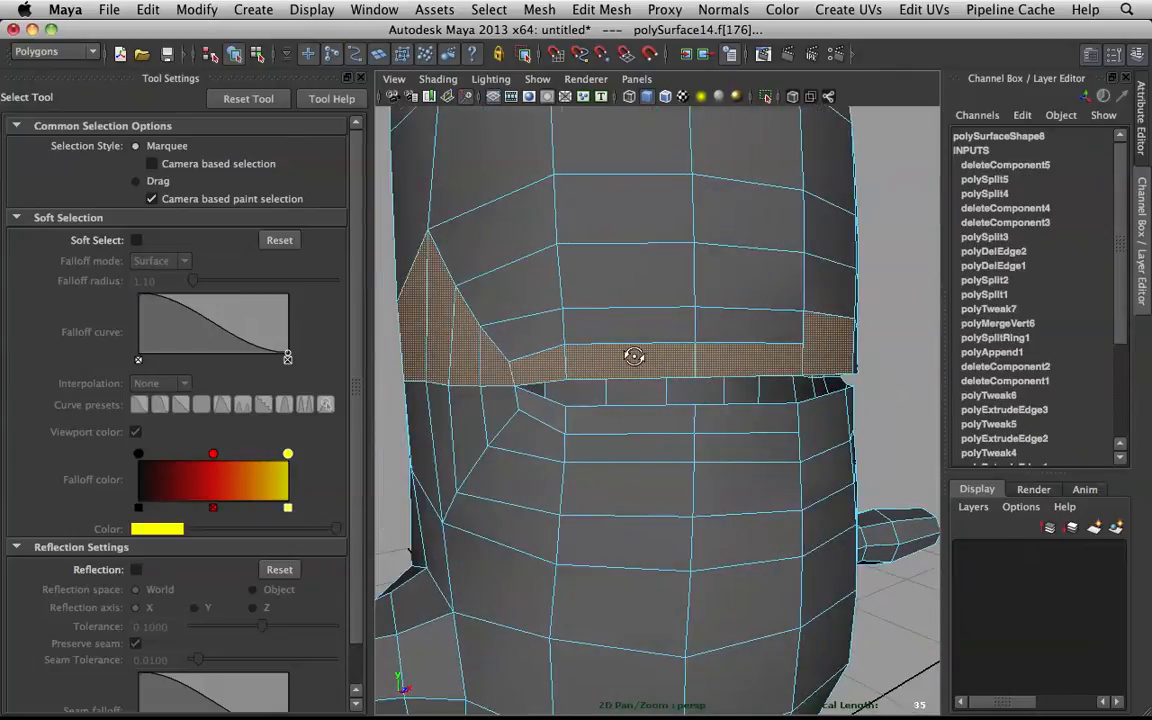
{"action": "left_click", "coordinate": [534, 371]}
{"action": "left_click", "coordinate": [638, 353], "text": "shift"}
{"action": "left_click", "coordinate": [715, 353], "text": "shift"}
{"action": "key", "text": "Delete"}
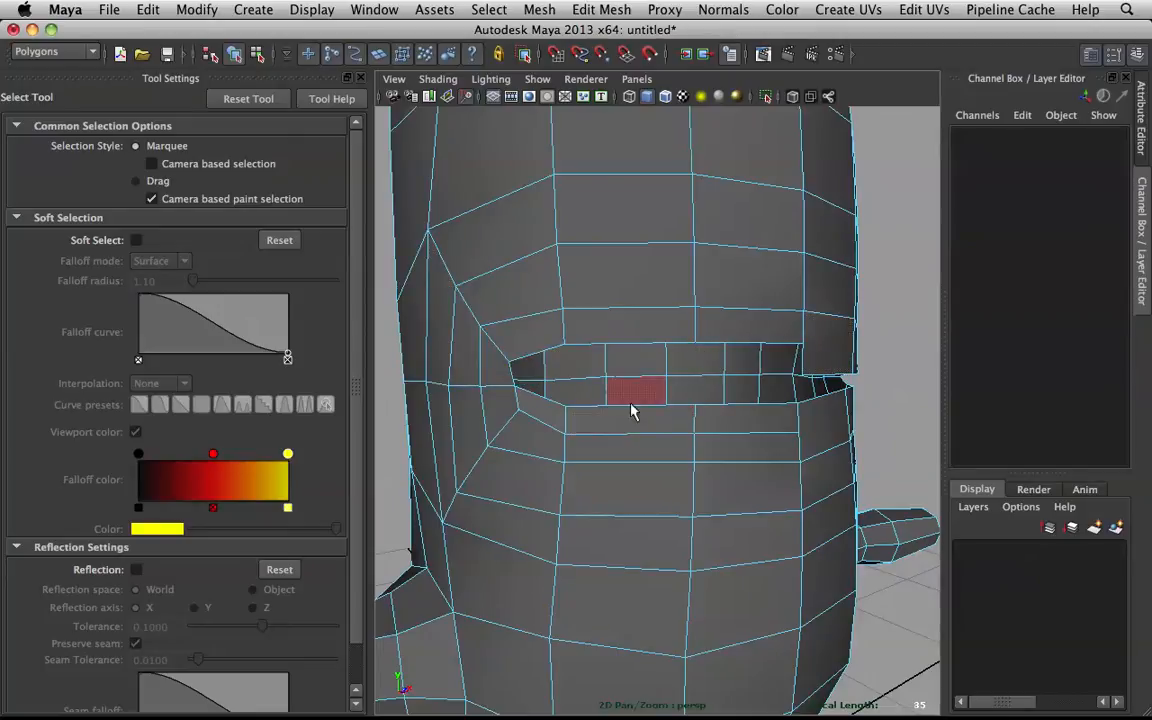
- Delete the three faces directly below the mouth opening
{"action": "left_click", "coordinate": [725, 411]}
{"action": "left_click", "coordinate": [661, 414], "text": "shift"}
{"action": "left_click", "coordinate": [548, 416], "text": "shift"}
{"action": "key", "text": "Delete"}
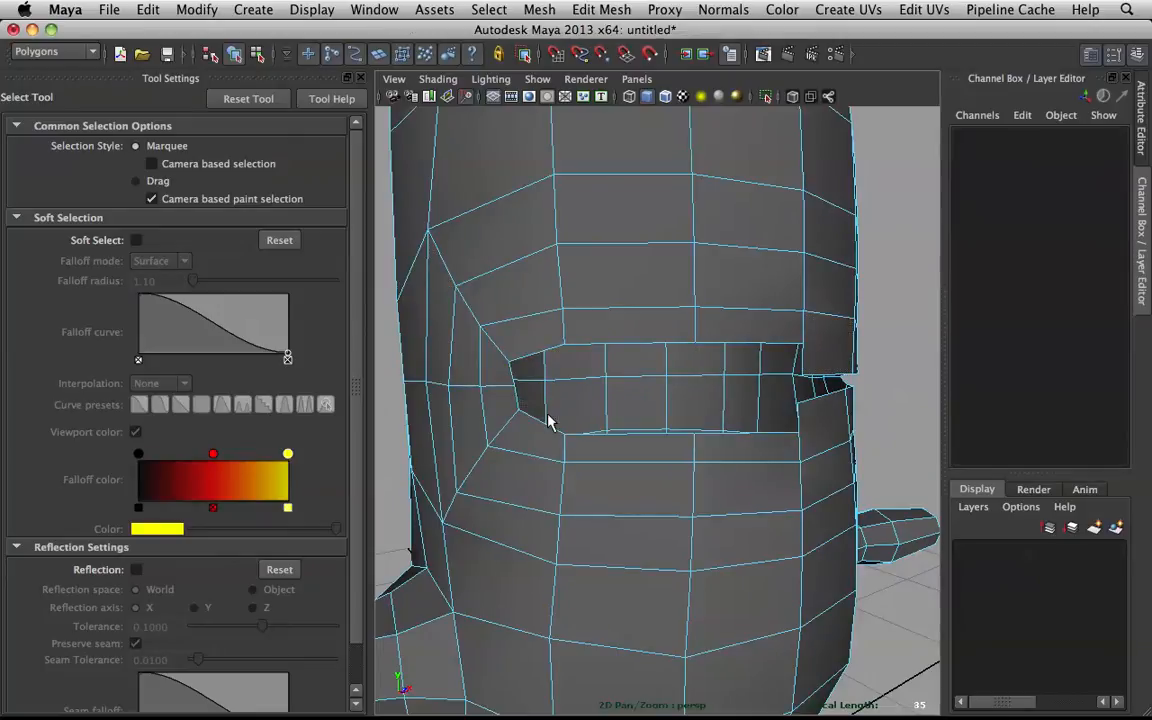
- Delete the opposite half of the character and recreate it as a mirrored copy with Duplicate Special
{"action": "left_click_drag", "start_coordinate": [663, 455], "coordinate": [578, 455], "text": "alt"}
{"action": "scroll", "coordinate": [578, 455], "scroll_direction": "down", "scroll_amount": 8}
{"action": "left_click_drag", "start_coordinate": [702, 406], "coordinate": [749, 393], "text": "alt"}
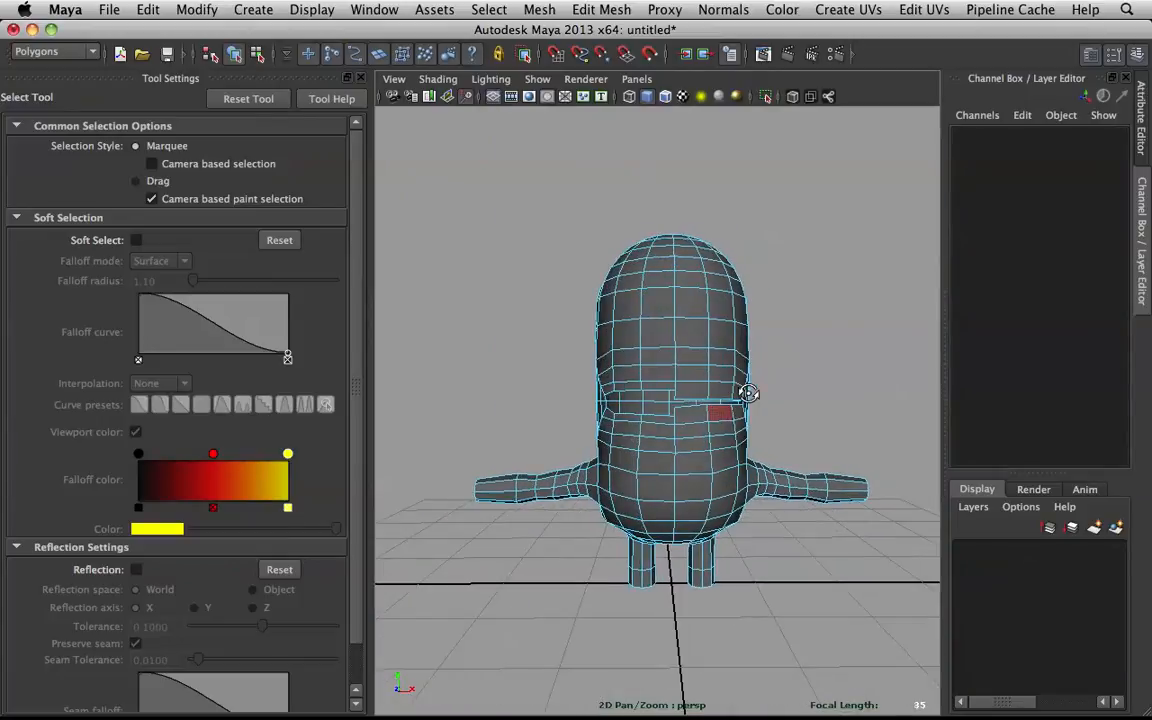
{"action": "left_click_drag", "start_coordinate": [678, 228], "coordinate": [951, 674]}
{"action": "key", "text": "Delete"}
{"action": "right_click_drag", "start_coordinate": [643, 350], "coordinate": [725, 329]}
{"action": "key", "text": "ctrl+shift+d"}
{"action": "left_click", "coordinate": [846, 299]}
{"action": "scroll", "coordinate": [771, 346], "scroll_direction": "up", "scroll_amount": 6}
{"action": "left_click", "coordinate": [545, 302]}
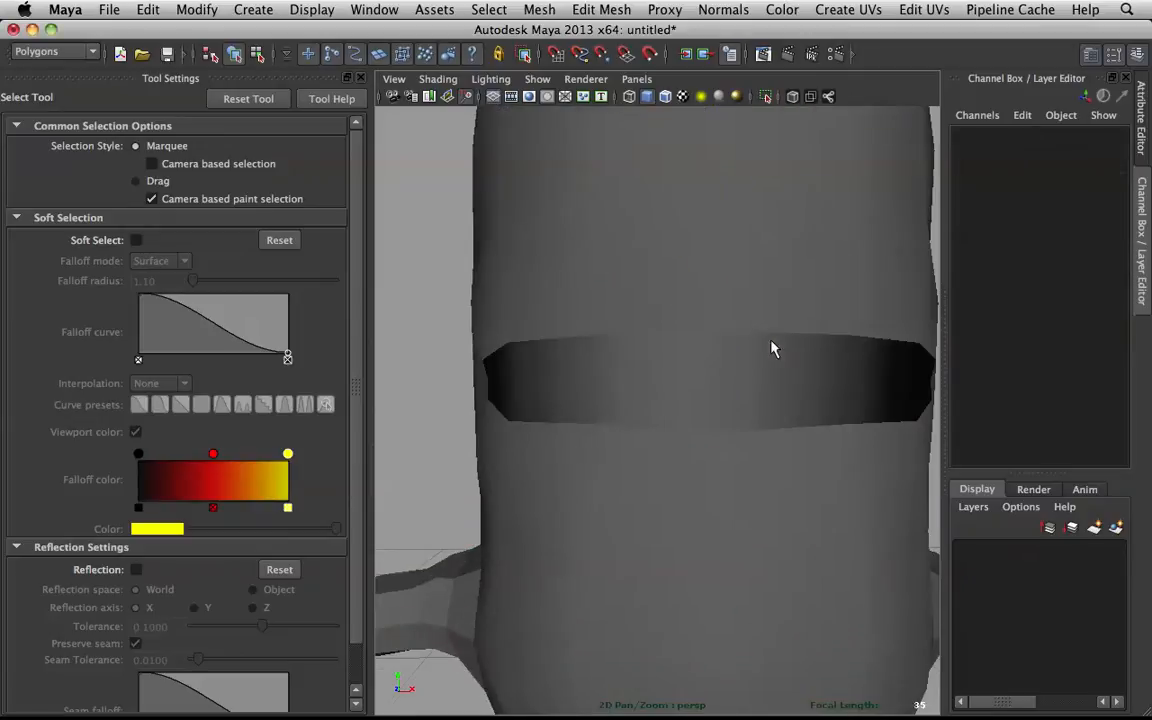
- Select the upper and lower border edges of the mouth opening and extrude them inward with an offset of about 0.49
{"action": "left_click_drag", "start_coordinate": [545, 302], "coordinate": [576, 309], "text": "alt"}
{"action": "scroll", "coordinate": [643, 307], "scroll_direction": "down", "scroll_amount": 3}
{"action": "scroll", "coordinate": [643, 313], "scroll_direction": "down", "scroll_amount": 3}
{"action": "scroll", "coordinate": [770, 387], "scroll_direction": "up", "scroll_amount": 4}
{"action": "right_click_drag", "start_coordinate": [618, 337], "coordinate": [618, 318]}
{"action": "double_click", "coordinate": [618, 370]}
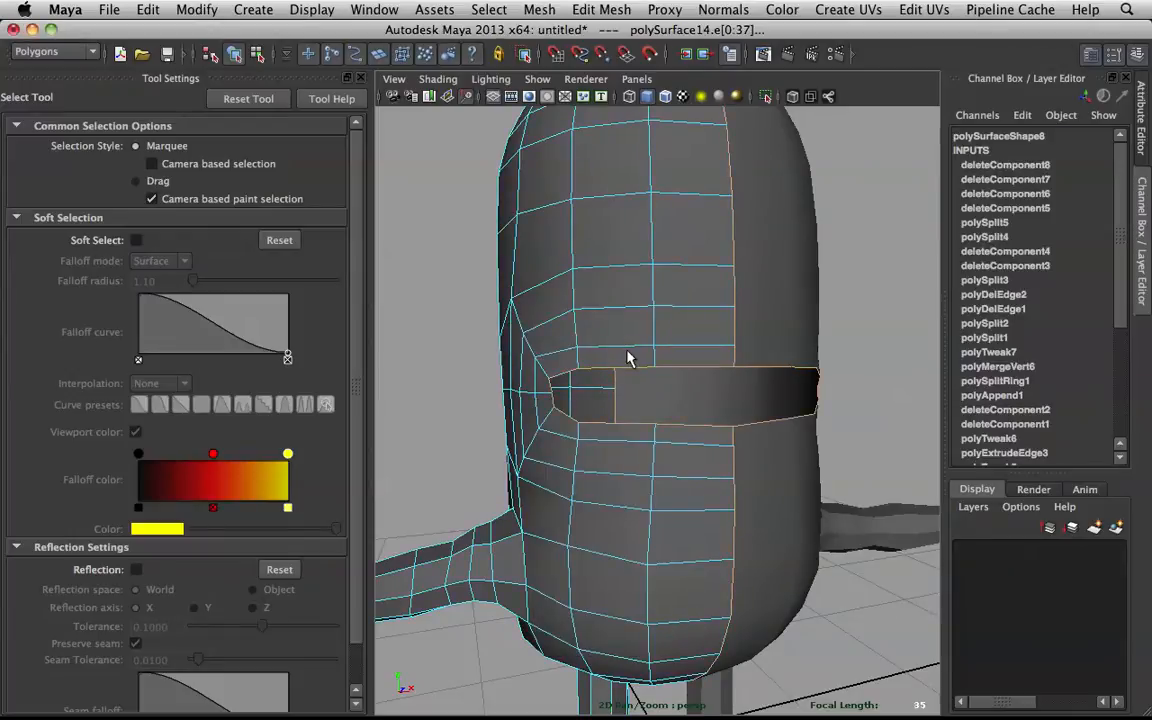
{"action": "left_click", "coordinate": [706, 372]}
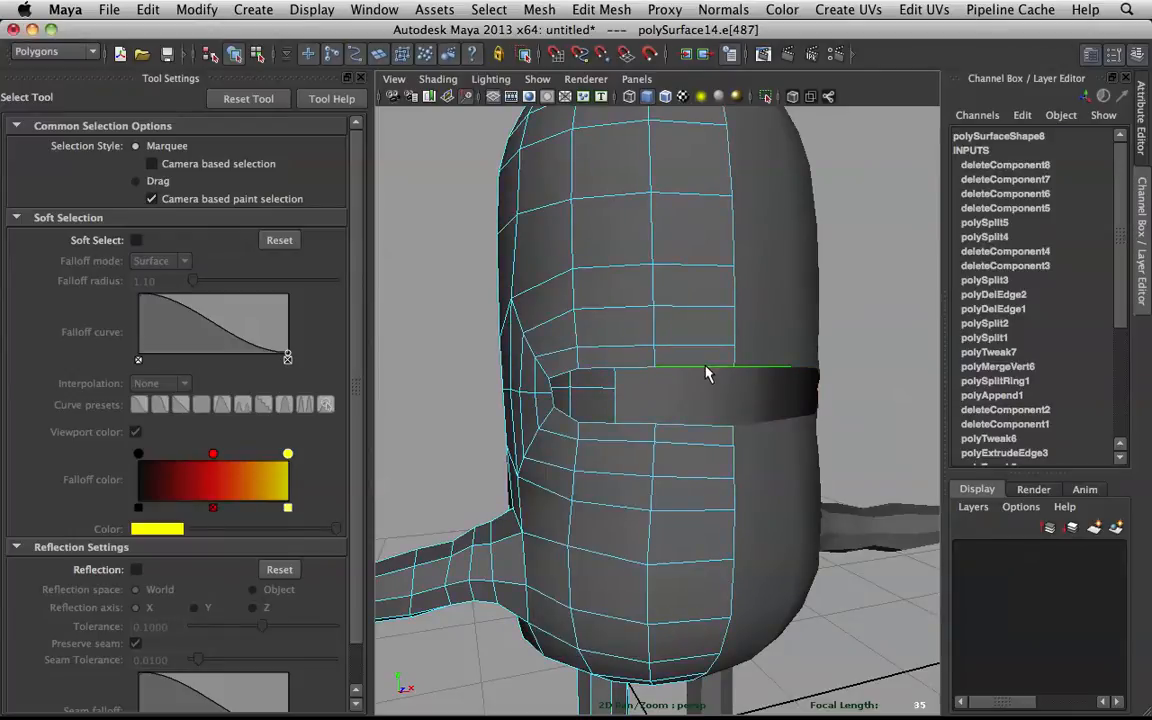
{"action": "left_click", "coordinate": [676, 427], "text": "shift"}
{"action": "right_click_drag", "start_coordinate": [680, 365], "coordinate": [635, 366], "text": "shift"}
{"action": "left_click_drag", "start_coordinate": [833, 446], "coordinate": [876, 446]}
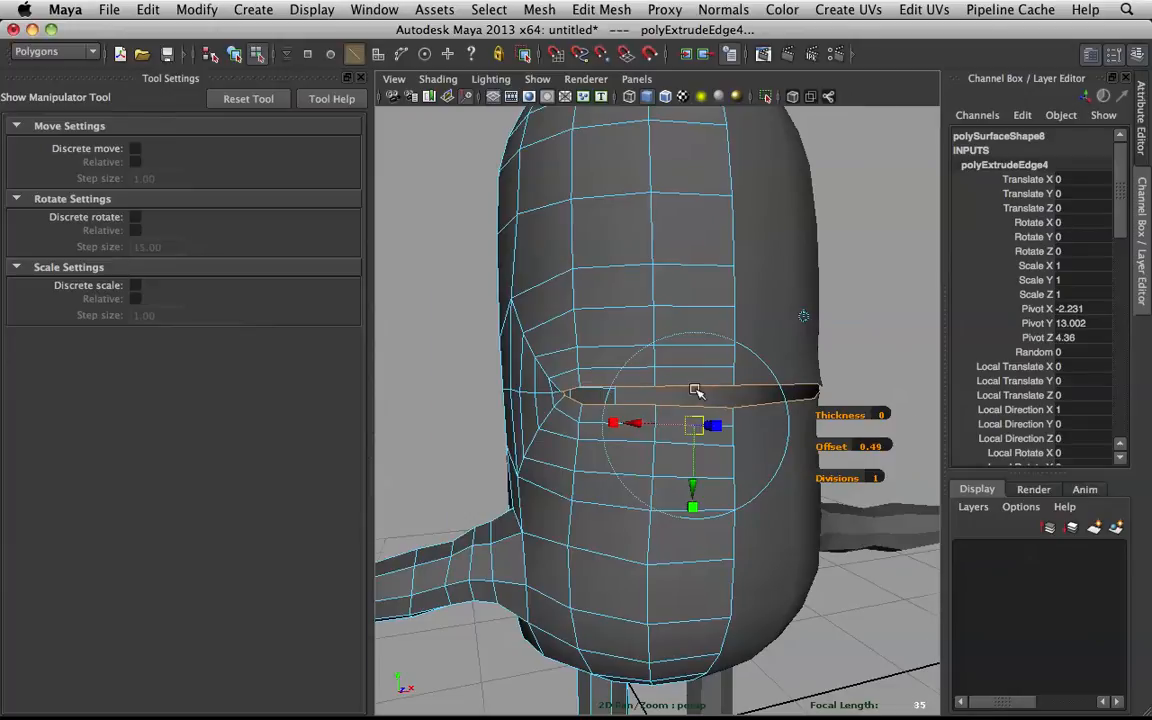
- Adjust the extruded lip vertices at the mouth corner, shifting the lower corner vertex slightly downward
{"action": "scroll", "coordinate": [617, 381], "scroll_direction": "up", "scroll_amount": 5}
{"action": "left_click_drag", "start_coordinate": [617, 381], "coordinate": [661, 386], "text": "alt"}
{"action": "key", "text": "q"}
{"action": "left_click_drag", "start_coordinate": [509, 347], "coordinate": [511, 337], "text": "alt"}
{"action": "right_click_drag", "start_coordinate": [470, 334], "coordinate": [419, 303]}
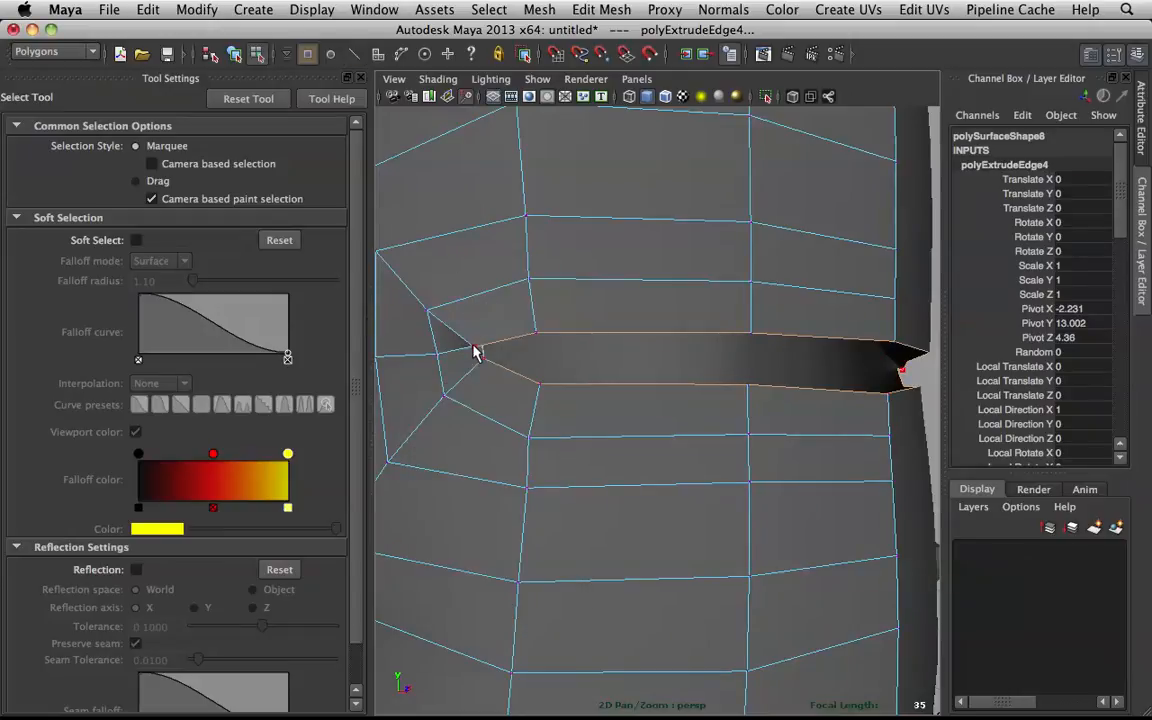
{"action": "left_click", "coordinate": [476, 346]}
{"action": "key", "text": "w"}
{"action": "key", "text": "q"}
{"action": "key", "text": "w"}
{"action": "key", "text": "q"}
{"action": "left_click", "coordinate": [487, 359]}
{"action": "key", "text": "w"}
{"action": "left_click_drag", "start_coordinate": [487, 359], "coordinate": [485, 367]}
{"action": "key", "text": "q"}
{"action": "left_click", "coordinate": [540, 387]}
{"action": "key", "text": "w"}
- Hide the tool settings and relax the edge loops around the mouth corner with the Sculpt Geometry brush
{"action": "left_click", "coordinate": [360, 80]}
{"action": "left_click_drag", "start_coordinate": [476, 200], "coordinate": [510, 277], "text": "alt"}
{"action": "scroll", "coordinate": [396, 350], "scroll_direction": "up", "scroll_amount": 3}
{"action": "left_click_drag", "start_coordinate": [396, 350], "coordinate": [430, 338], "text": "alt"}
{"action": "right_click_drag", "start_coordinate": [330, 340], "coordinate": [250, 228]}
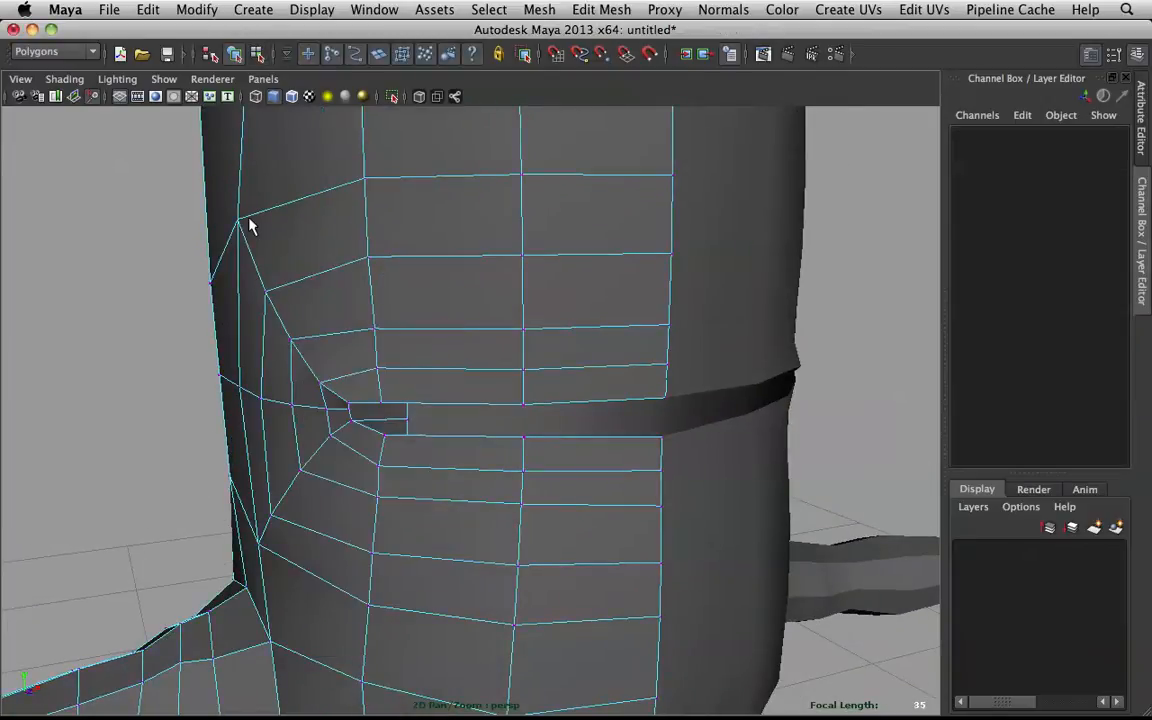
{"action": "left_click_drag", "start_coordinate": [237, 232], "coordinate": [346, 246], "text": "alt"}
{"action": "right_click_drag", "start_coordinate": [348, 246], "coordinate": [448, 200]}
{"action": "scroll", "coordinate": [497, 187], "scroll_direction": "down", "scroll_amount": 3}
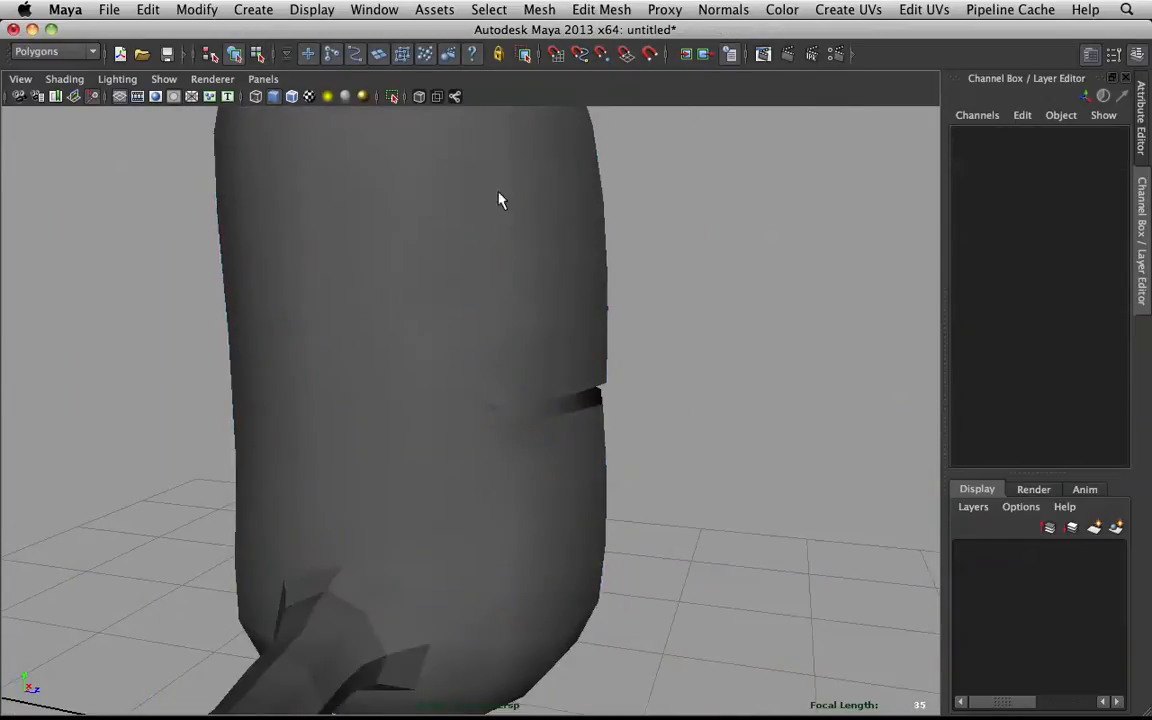
{"action": "left_click", "coordinate": [495, 277]}
{"action": "right_click_drag", "start_coordinate": [450, 296], "coordinate": [368, 274], "text": "shift"}
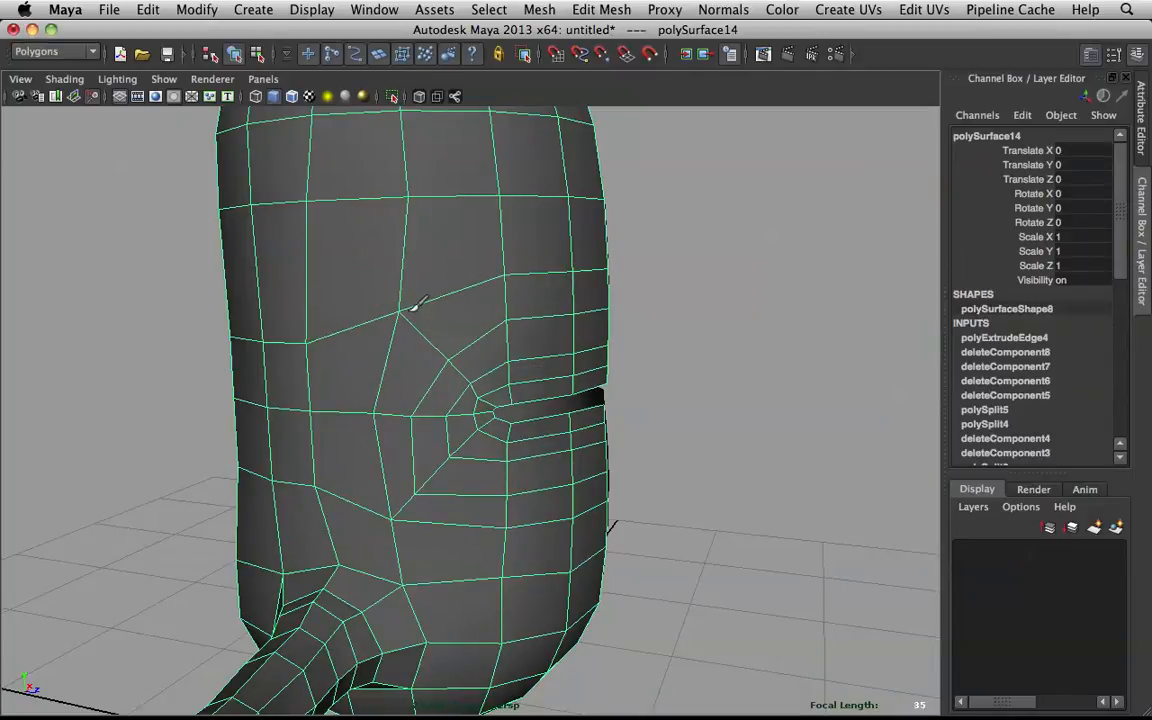
{"action": "mouse_move", "coordinate": [474, 400]}
{"action": "left_mouse_down"}
{"action": "mouse_move", "coordinate": [491, 381]}
{"action": "mouse_move", "coordinate": [441, 474]}
{"action": "mouse_move", "coordinate": [432, 470]}
{"action": "mouse_move", "coordinate": [442, 458]}
{"action": "mouse_move", "coordinate": [393, 417]}
{"action": "mouse_move", "coordinate": [400, 490]}
{"action": "left_mouse_up"}
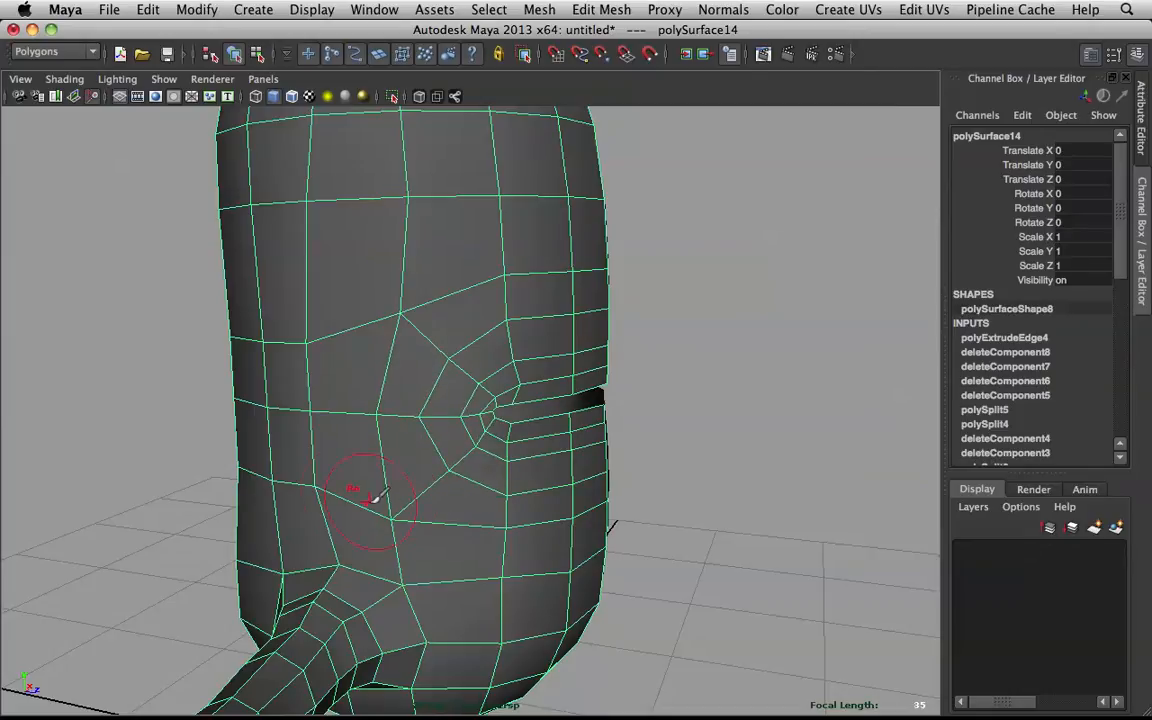
- Select the outermost edge loop surrounding the mouth and slide it slightly outward with the Slide Edge Tool
{"action": "left_click_drag", "start_coordinate": [468, 455], "coordinate": [406, 321], "text": "alt"}
{"action": "right_click_drag", "start_coordinate": [432, 327], "coordinate": [431, 285]}
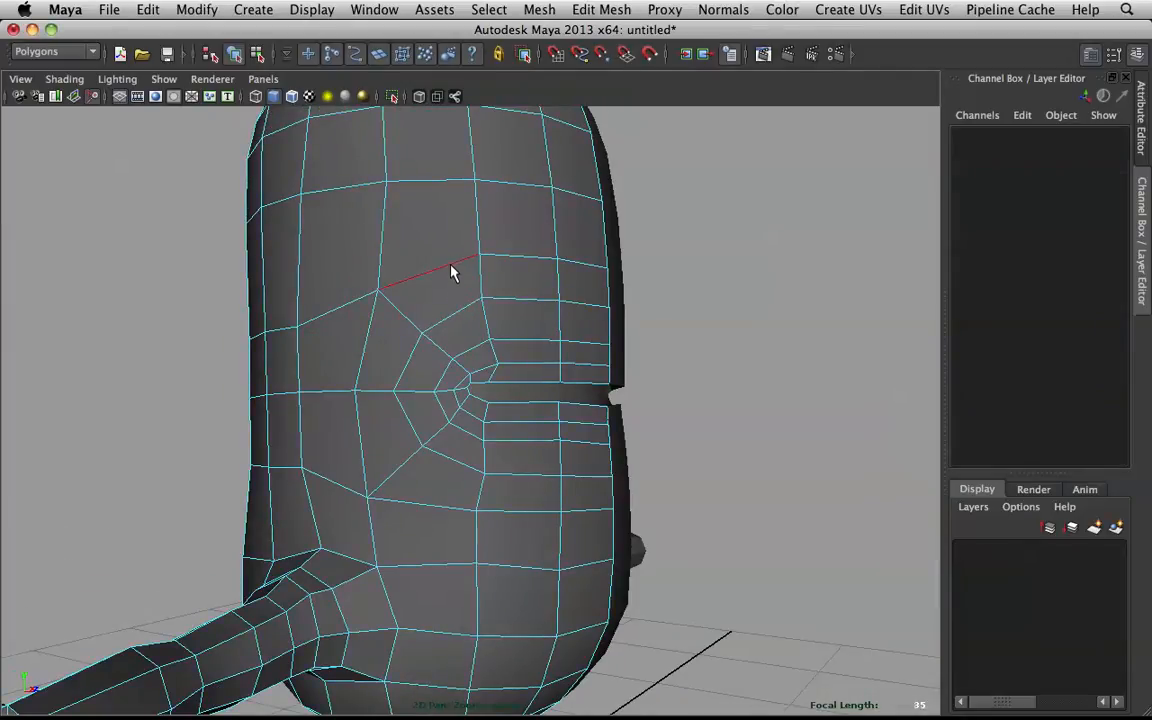
{"action": "double_click", "coordinate": [452, 268]}
{"action": "double_click", "coordinate": [364, 345], "text": "shift"}
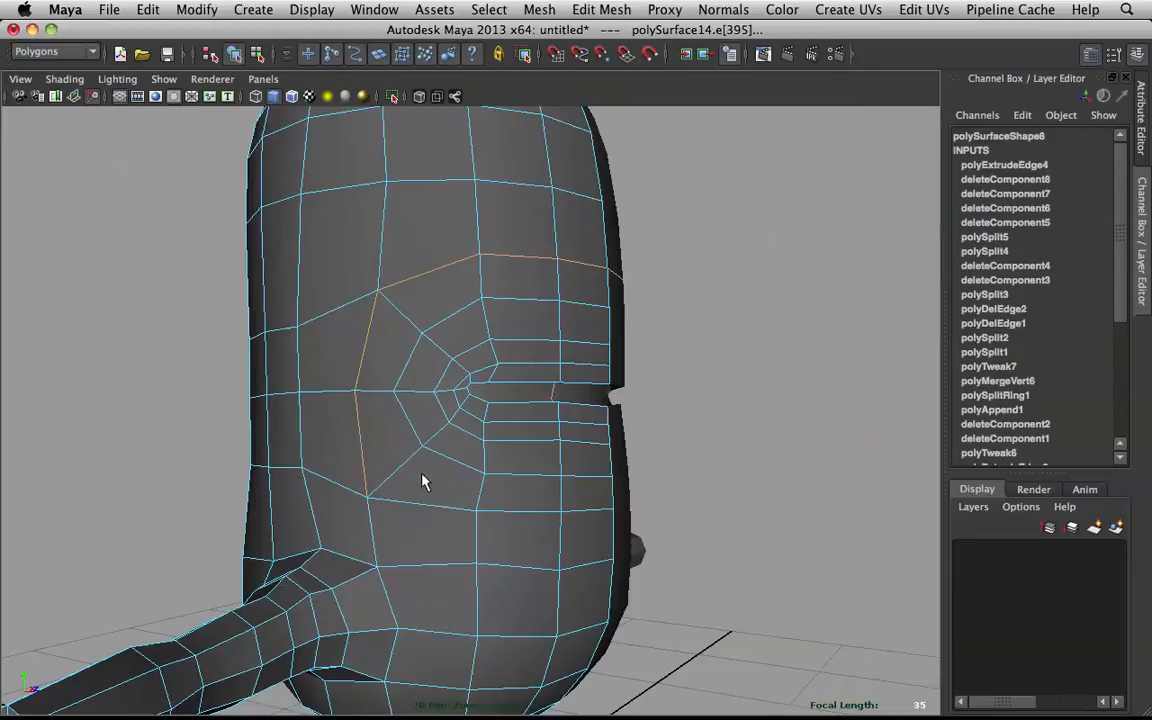
{"action": "double_click", "coordinate": [437, 512], "text": "shift"}
{"action": "right_click_drag", "start_coordinate": [441, 470], "coordinate": [455, 600], "text": "shift"}
{"action": "mouse_move", "coordinate": [442, 543]}
{"action": "middle_mouse_down"}
{"action": "mouse_move", "coordinate": [458, 543]}
{"action": "mouse_move", "coordinate": [423, 556]}
{"action": "middle_mouse_up"}
- Slide the inner edge loops around the mouth outward to space them more evenly
{"action": "left_click", "coordinate": [470, 465]}
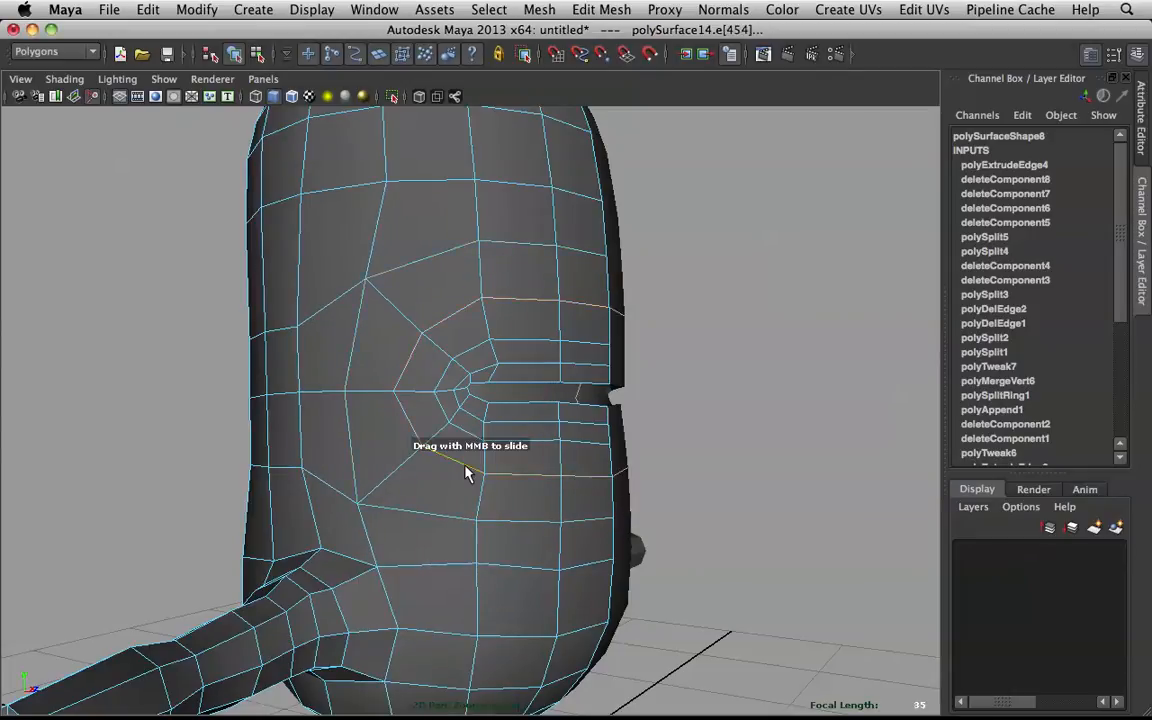
{"action": "middle_click_drag", "start_coordinate": [487, 478], "coordinate": [572, 438]}
{"action": "left_click", "coordinate": [478, 443]}
{"action": "left_click", "coordinate": [524, 432]}
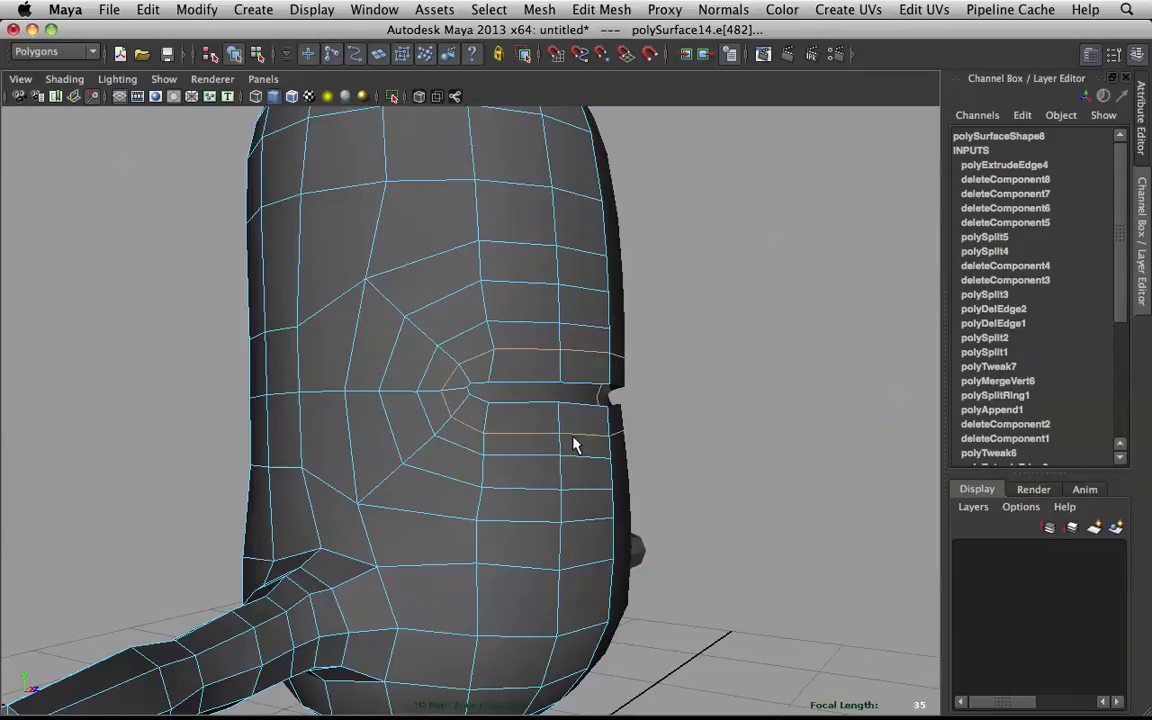
{"action": "left_click_drag", "start_coordinate": [572, 444], "coordinate": [440, 445], "text": "alt"}
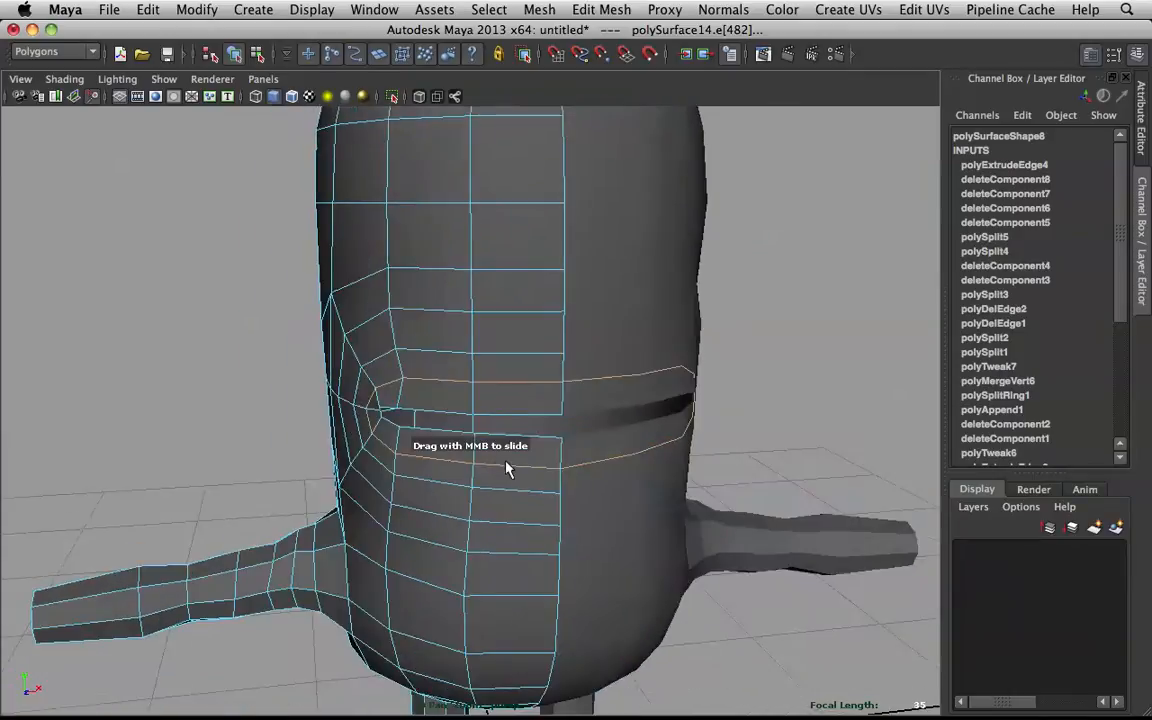
- Relax the inner loops just above, beside and below the mouth corner with the sculpt brush, and inspect the mouth from the front
{"action": "scroll", "coordinate": [458, 445], "scroll_direction": "up", "scroll_amount": 5}
{"action": "scroll", "coordinate": [275, 329], "scroll_direction": "down", "scroll_amount": 3}
{"action": "mouse_move", "coordinate": [262, 322]}
{"action": "right_mouse_down"}
{"action": "mouse_move", "coordinate": [350, 292]}
{"action": "mouse_move", "coordinate": [381, 300]}
{"action": "mouse_move", "coordinate": [301, 260]}
{"action": "right_mouse_up"}
{"action": "left_click", "coordinate": [368, 314]}
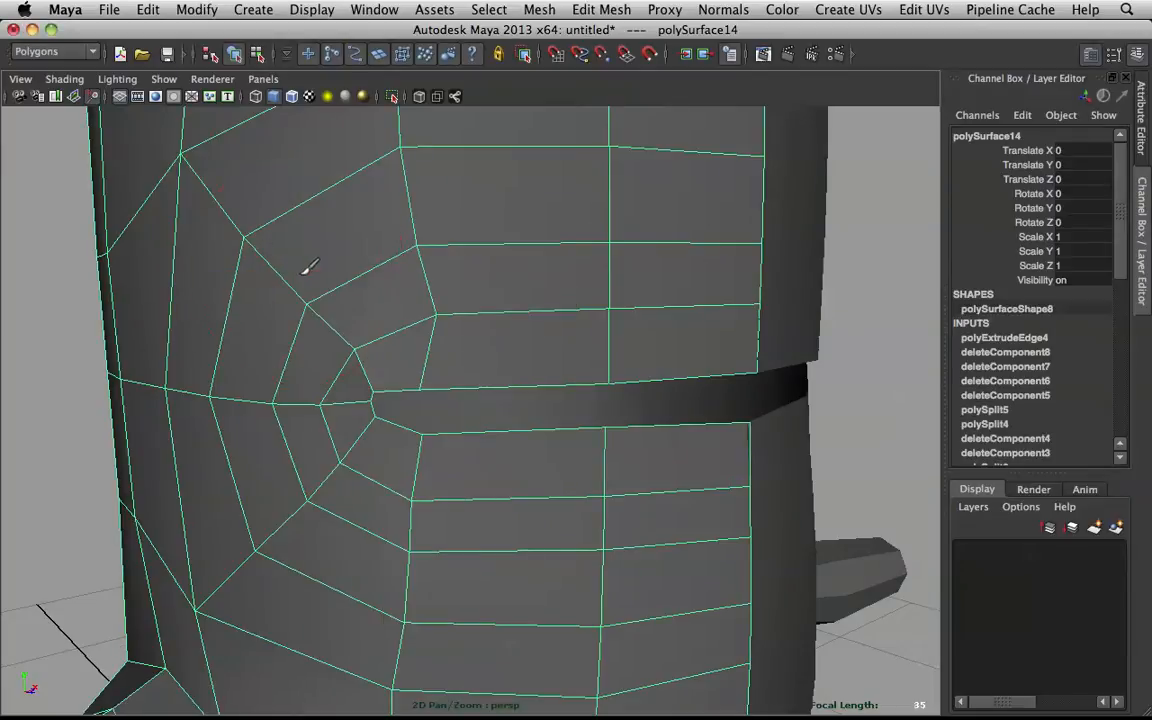
{"action": "mouse_move", "coordinate": [325, 305]}
{"action": "left_mouse_down"}
{"action": "mouse_move", "coordinate": [303, 424]}
{"action": "mouse_move", "coordinate": [321, 458]}
{"action": "mouse_move", "coordinate": [360, 480]}
{"action": "left_mouse_up"}
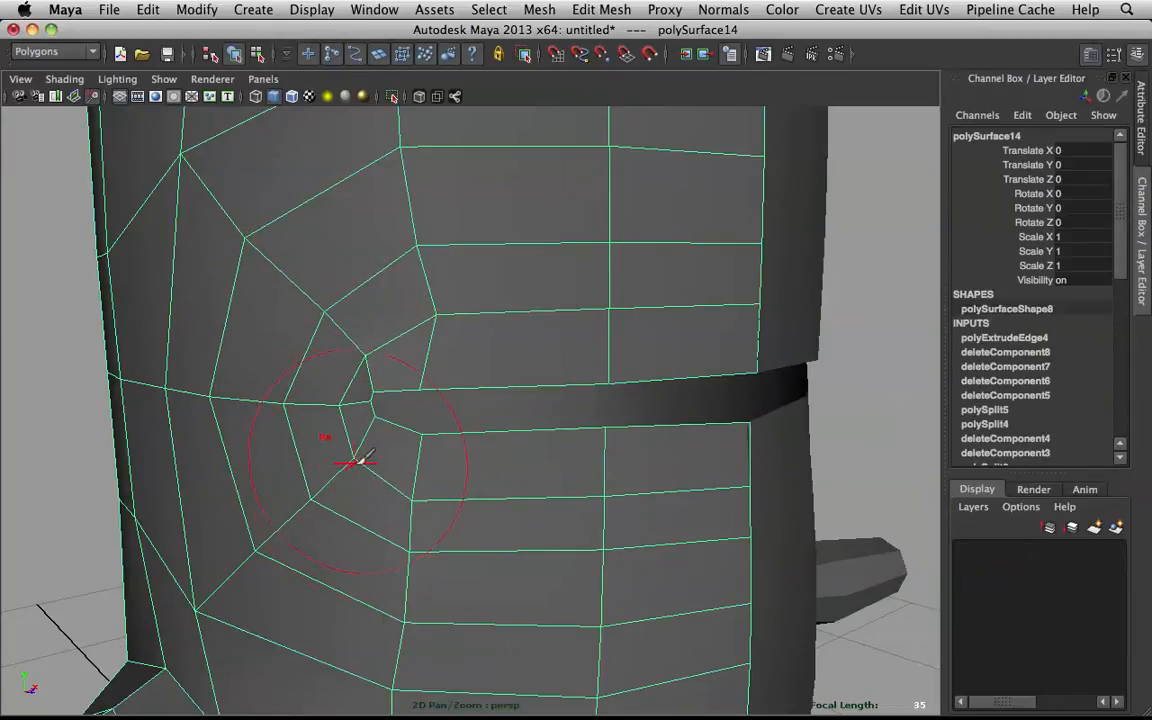
{"action": "scroll", "coordinate": [427, 377], "scroll_direction": "down", "scroll_amount": 3}
{"action": "left_click_drag", "start_coordinate": [540, 373], "coordinate": [635, 363], "text": "alt"}
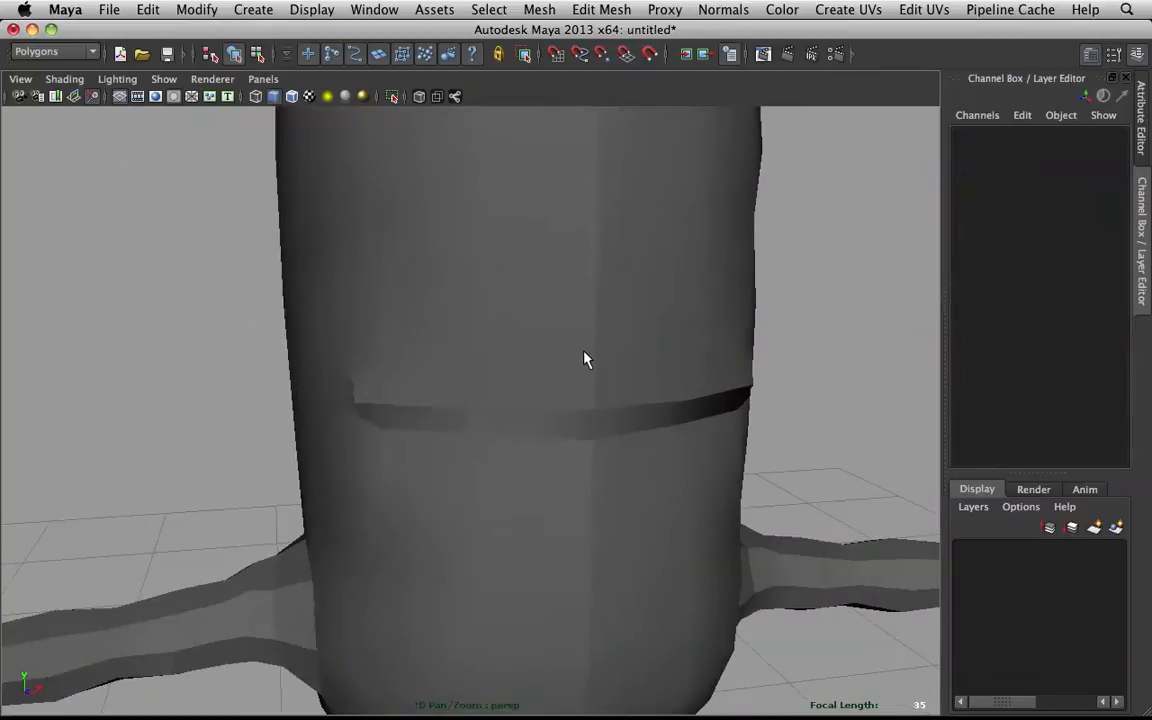
- Merge the stacked vertices at the tip of the mouth opening into one vertex with the Merge Vertex Tool
{"action": "scroll", "coordinate": [635, 363], "scroll_direction": "up", "scroll_amount": 4}
{"action": "left_click_drag", "start_coordinate": [433, 403], "coordinate": [363, 383], "text": "alt"}
{"action": "scroll", "coordinate": [380, 384], "scroll_direction": "up", "scroll_amount": 2}
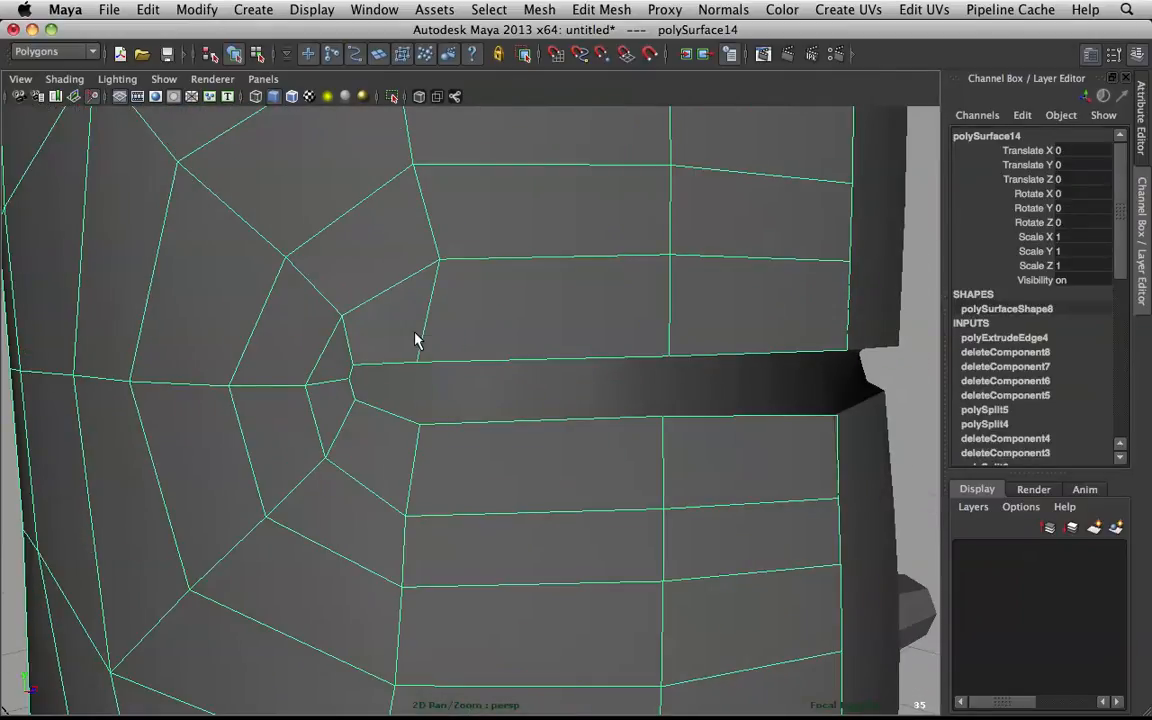
{"action": "left_click_drag", "start_coordinate": [415, 340], "coordinate": [308, 358], "text": "alt"}
{"action": "left_click_drag", "start_coordinate": [275, 397], "coordinate": [363, 337], "text": "alt"}
{"action": "mouse_move", "coordinate": [387, 324]}
{"action": "right_mouse_down", "text": "shift"}
{"action": "mouse_move", "coordinate": [389, 288]}
{"action": "mouse_move", "coordinate": [390, 327]}
{"action": "right_mouse_up", "text": "shift"}
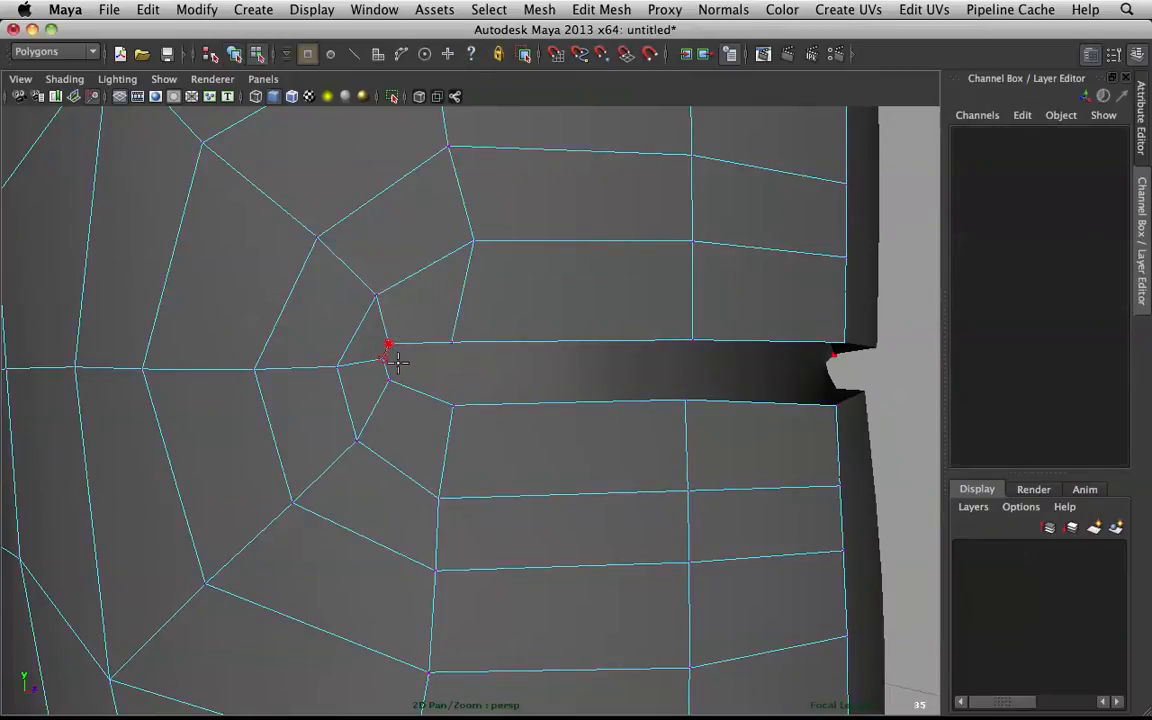
{"action": "left_click", "coordinate": [386, 359]}
{"action": "left_click", "coordinate": [386, 357]}
- Merge the next upper and lower lip vertices into a single mouth corner, and check the result on the smoothed mesh
{"action": "scroll", "coordinate": [455, 337], "scroll_direction": "down", "scroll_amount": 2}
{"action": "left_click_drag", "start_coordinate": [455, 337], "coordinate": [456, 348], "text": "alt"}
{"action": "left_click_drag", "start_coordinate": [461, 412], "coordinate": [379, 390]}
{"action": "key", "text": "w"}
{"action": "key", "text": "3"}
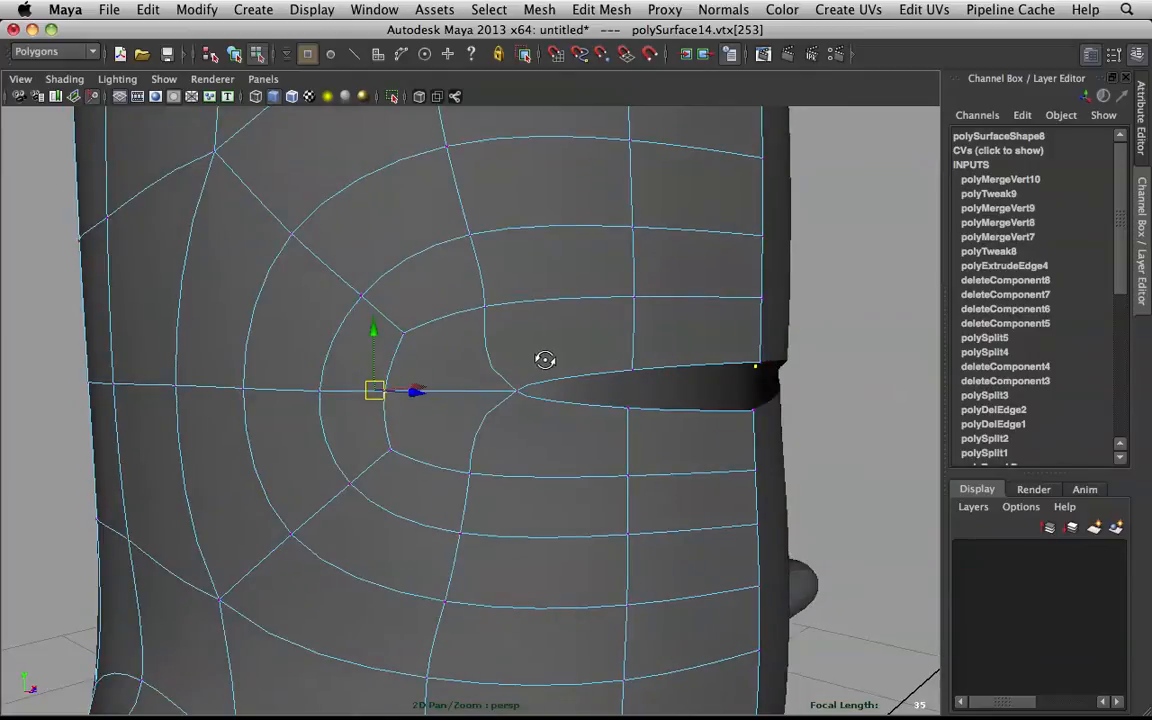
{"action": "scroll", "coordinate": [547, 361], "scroll_direction": "down", "scroll_amount": 5}
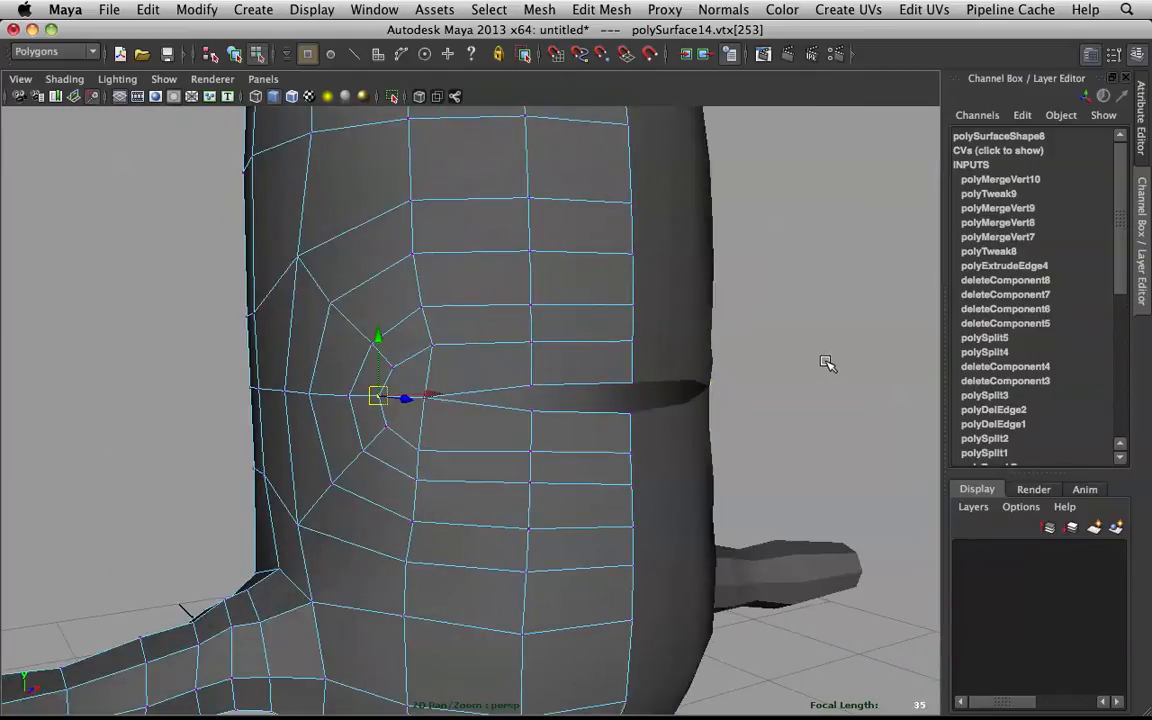
{"action": "right_click_drag", "start_coordinate": [427, 360], "coordinate": [532, 301]}
{"action": "key", "text": "f"}
{"action": "left_click_drag", "start_coordinate": [484, 314], "coordinate": [566, 309], "text": "alt"}
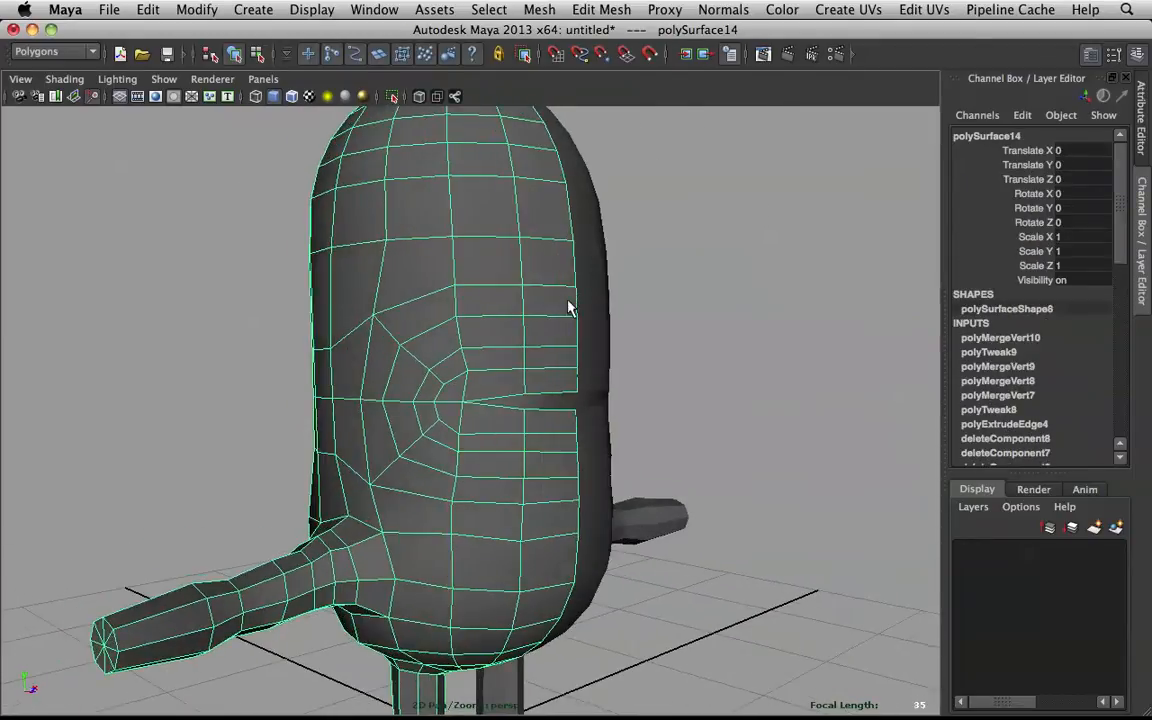
- Split the face above the mouth corner from the inner loop's upper vertex down to the upper lip edge
{"action": "scroll", "coordinate": [514, 339], "scroll_direction": "up", "scroll_amount": 5}
{"action": "scroll", "coordinate": [503, 339], "scroll_direction": "up", "scroll_amount": 2}
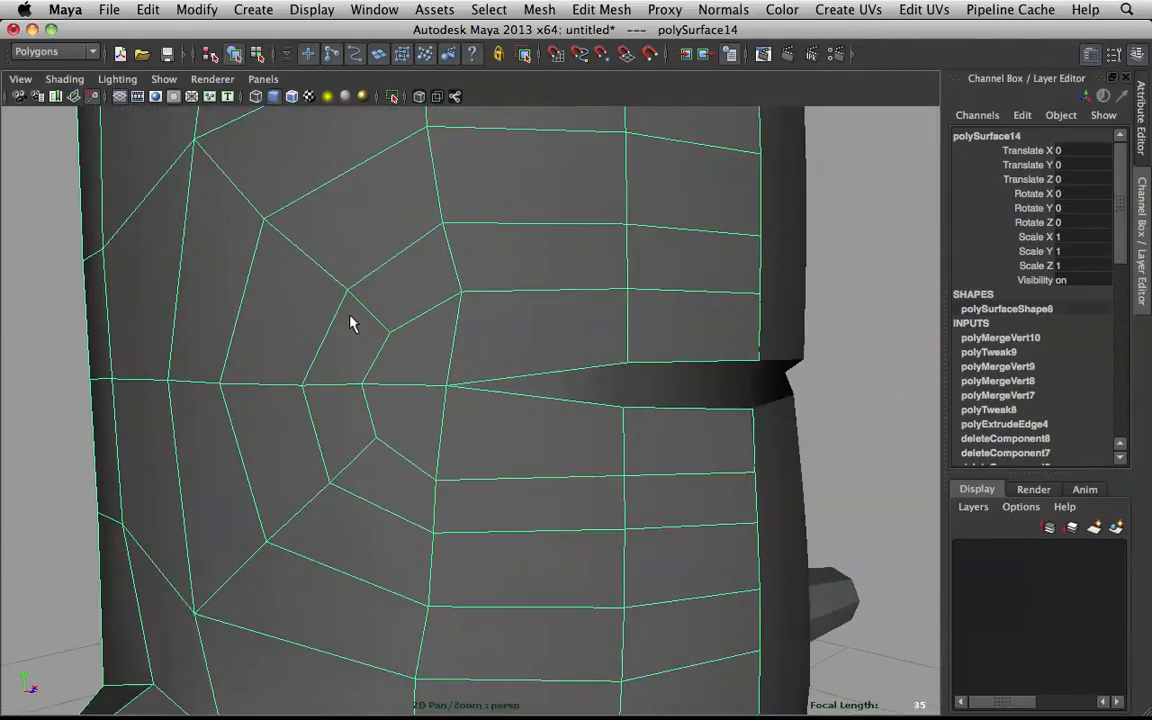
{"action": "right_click", "coordinate": [458, 333], "text": "shift"}
{"action": "right_click_drag", "start_coordinate": [440, 330], "coordinate": [334, 329], "text": "shift"}
{"action": "scroll", "coordinate": [740, 345], "scroll_direction": "up", "scroll_amount": 4}
{"action": "left_click", "coordinate": [357, 78]}
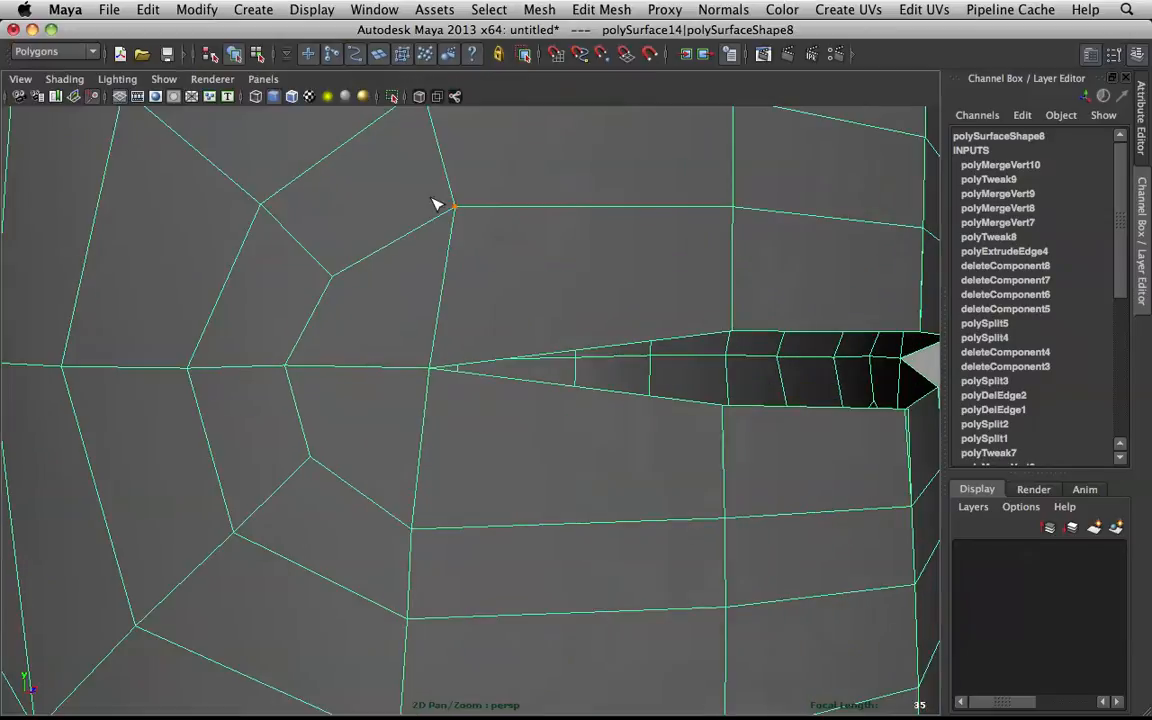
{"action": "scroll", "coordinate": [449, 237], "scroll_direction": "down", "scroll_amount": 2}
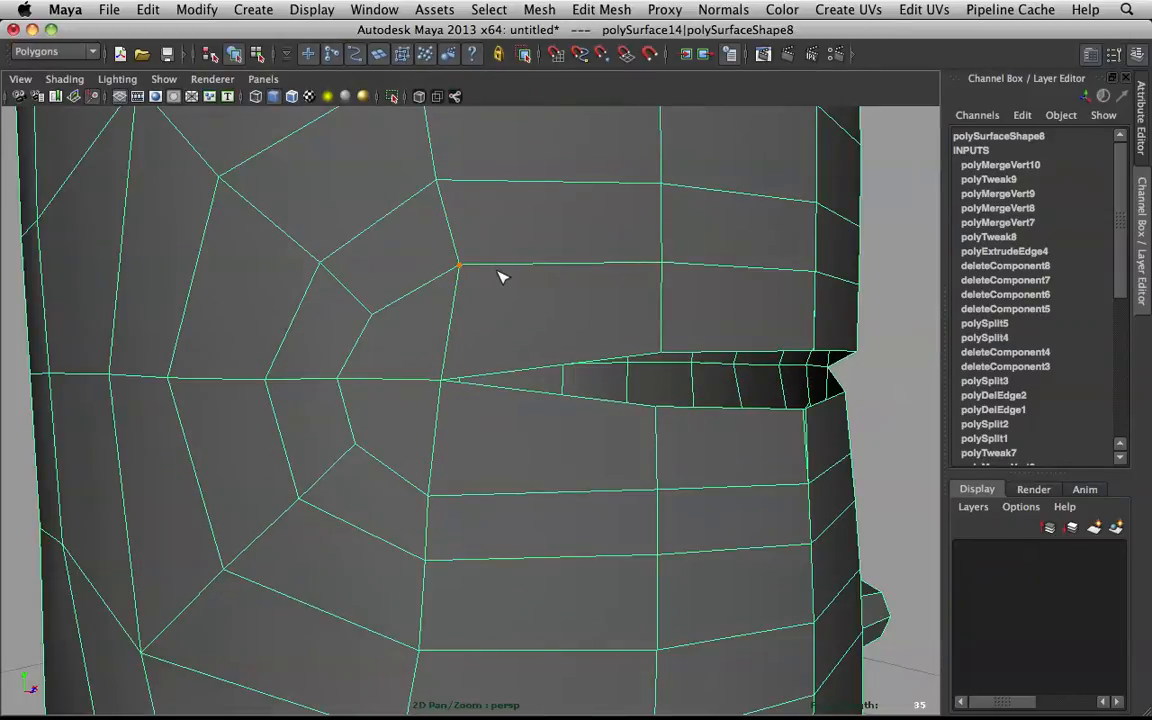
{"action": "left_click", "coordinate": [460, 267]}
{"action": "key", "text": "Return"}
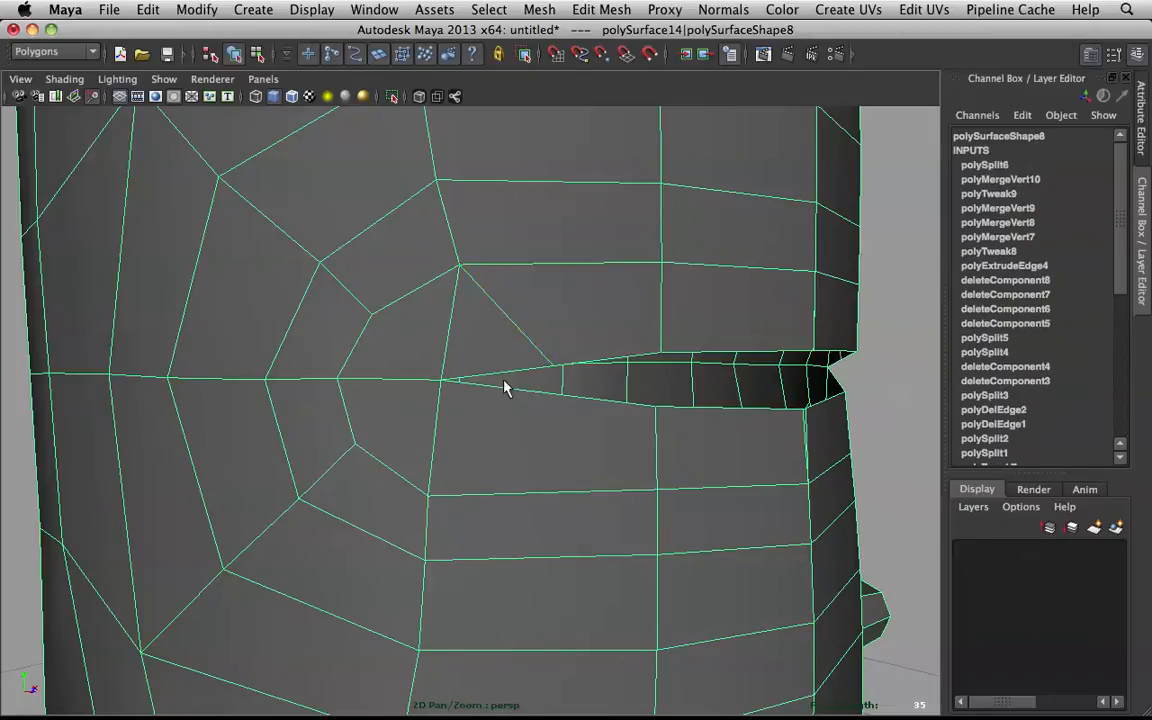
- Split the face below the mouth corner from the inner loop's lower vertex up to the lower lip edge
{"action": "key", "text": "g"}
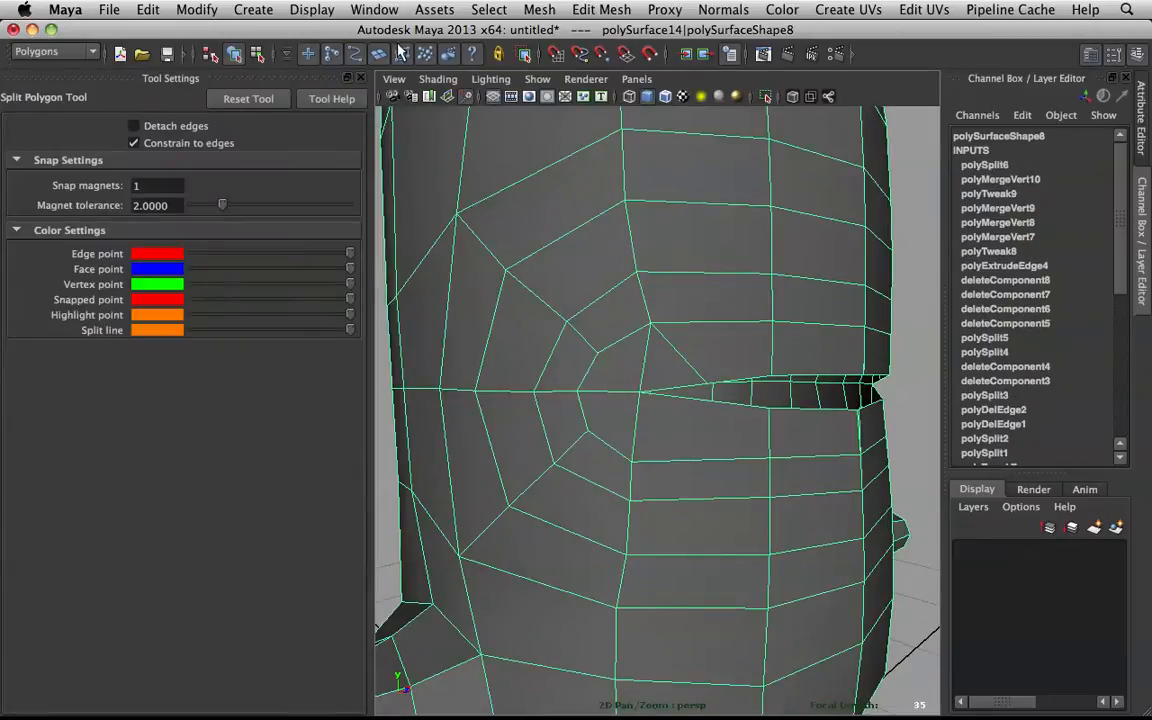
{"action": "left_click", "coordinate": [361, 78]}
{"action": "right_click_drag", "start_coordinate": [507, 260], "coordinate": [690, 180]}
{"action": "left_click", "coordinate": [563, 265]}
{"action": "right_click_drag", "start_coordinate": [571, 275], "coordinate": [545, 250]}
{"action": "key", "text": "q"}
{"action": "left_click", "coordinate": [565, 267]}
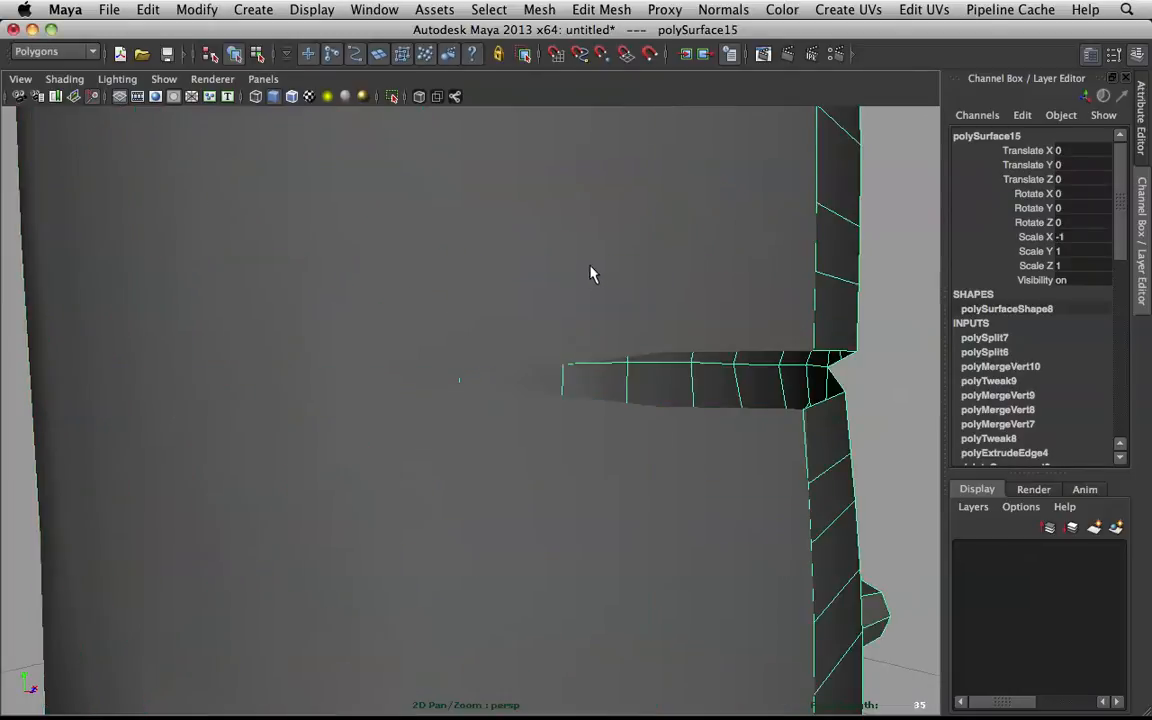
{"action": "right_click_drag", "start_coordinate": [522, 285], "coordinate": [364, 267]}
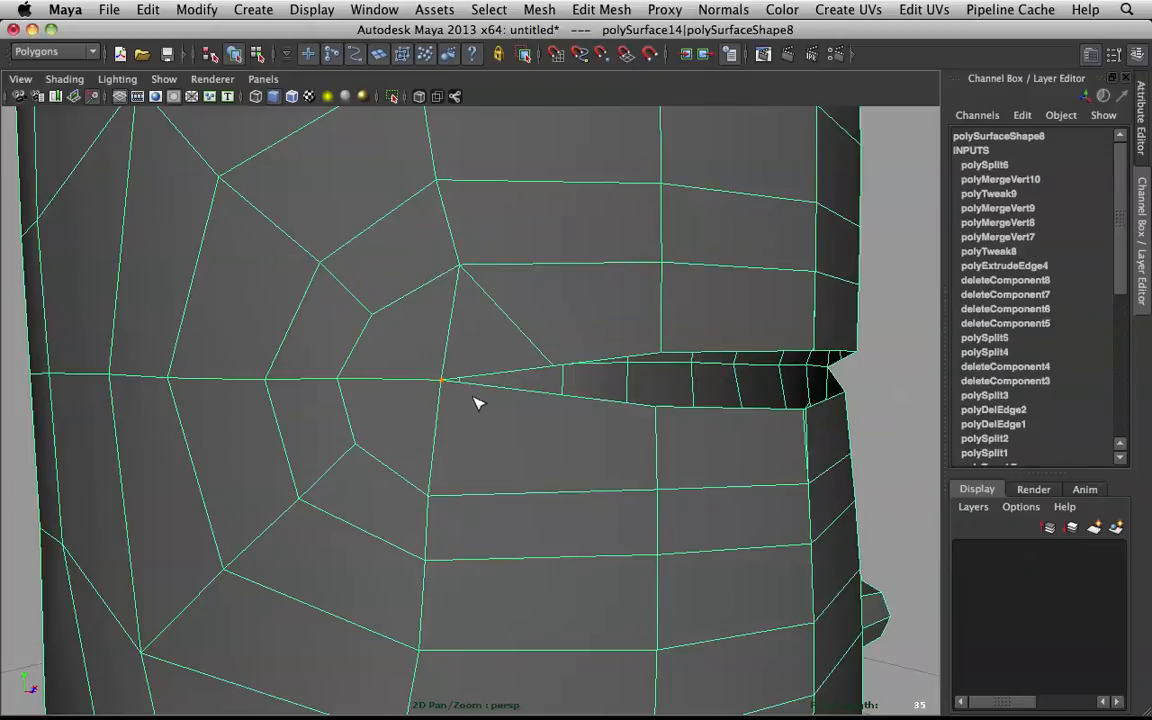
{"action": "left_click", "coordinate": [537, 429]}
{"action": "key", "text": "Return"}
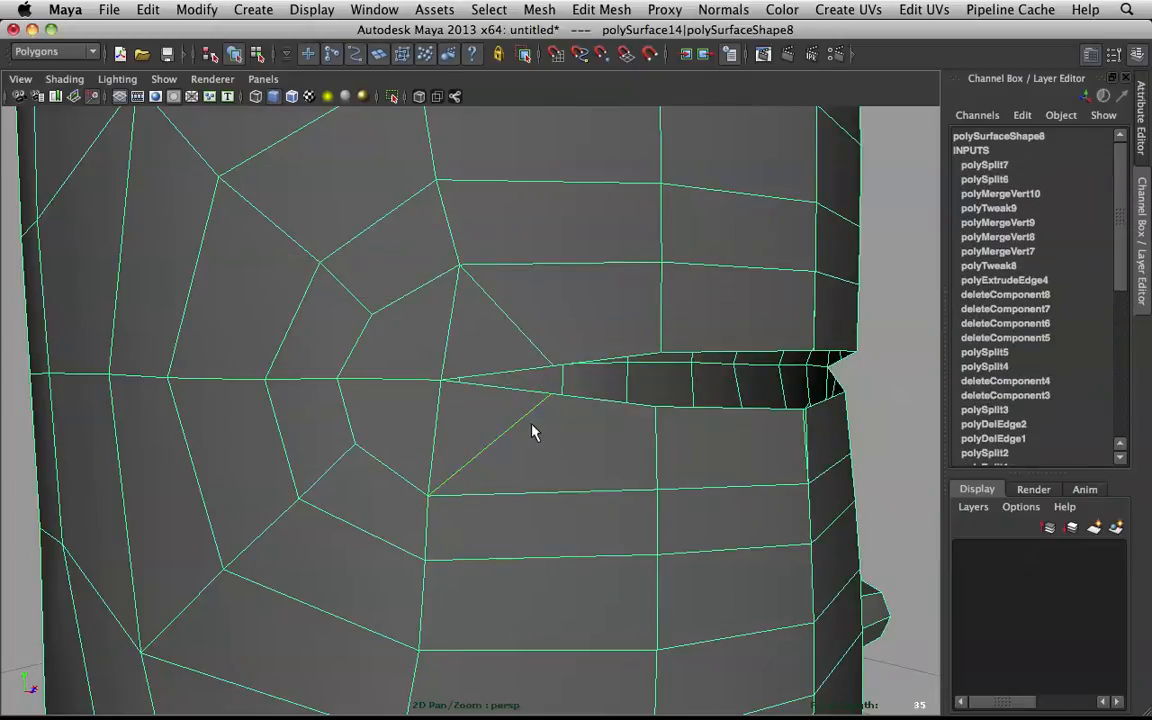
- Delete the two edges running up and down from the mouth corner to the inner loop
{"action": "mouse_move", "coordinate": [438, 331]}
{"action": "right_mouse_down"}
{"action": "mouse_move", "coordinate": [437, 265]}
{"action": "mouse_move", "coordinate": [447, 321]}
{"action": "right_mouse_up"}
{"action": "left_click", "coordinate": [447, 330]}
{"action": "left_click", "coordinate": [440, 427], "text": "shift"}
{"action": "right_click_drag", "start_coordinate": [450, 399], "coordinate": [281, 392], "text": "shift"}
- Connect the innermost loop's upper and lower diagonal vertices directly to the mouth corner, and inspect the smoothed mouth
{"action": "left_click", "coordinate": [458, 391]}
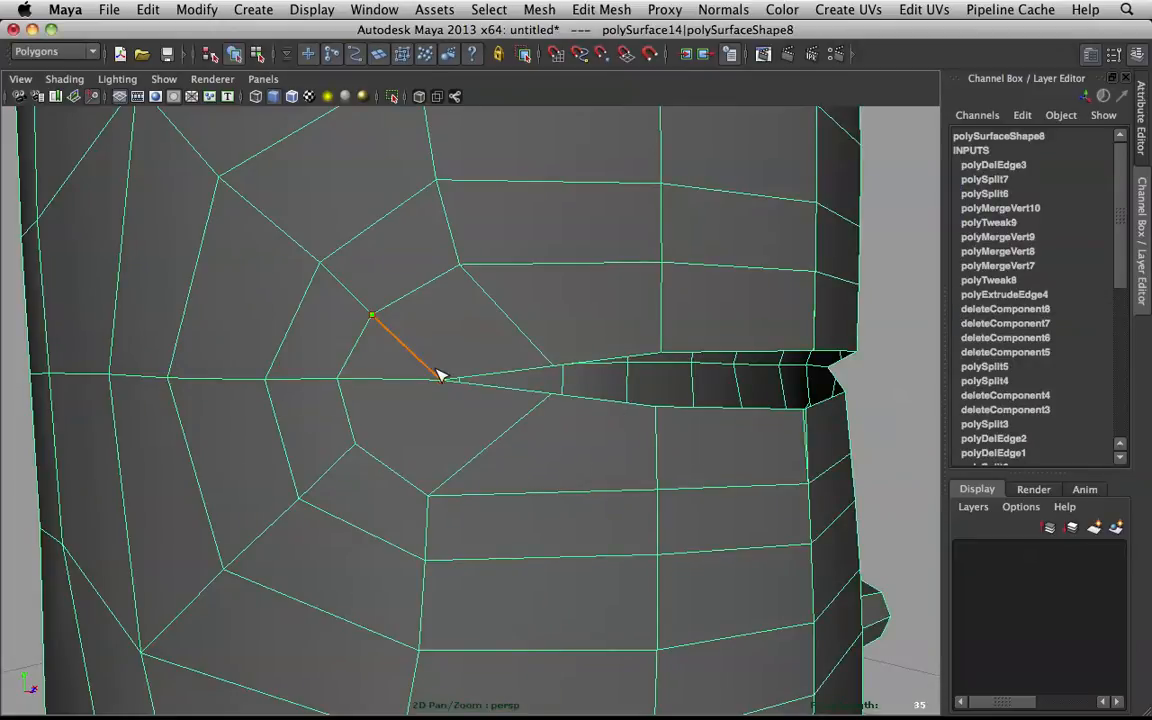
{"action": "key", "text": "Return"}
{"action": "left_click", "coordinate": [357, 442]}
{"action": "key", "text": "Return"}
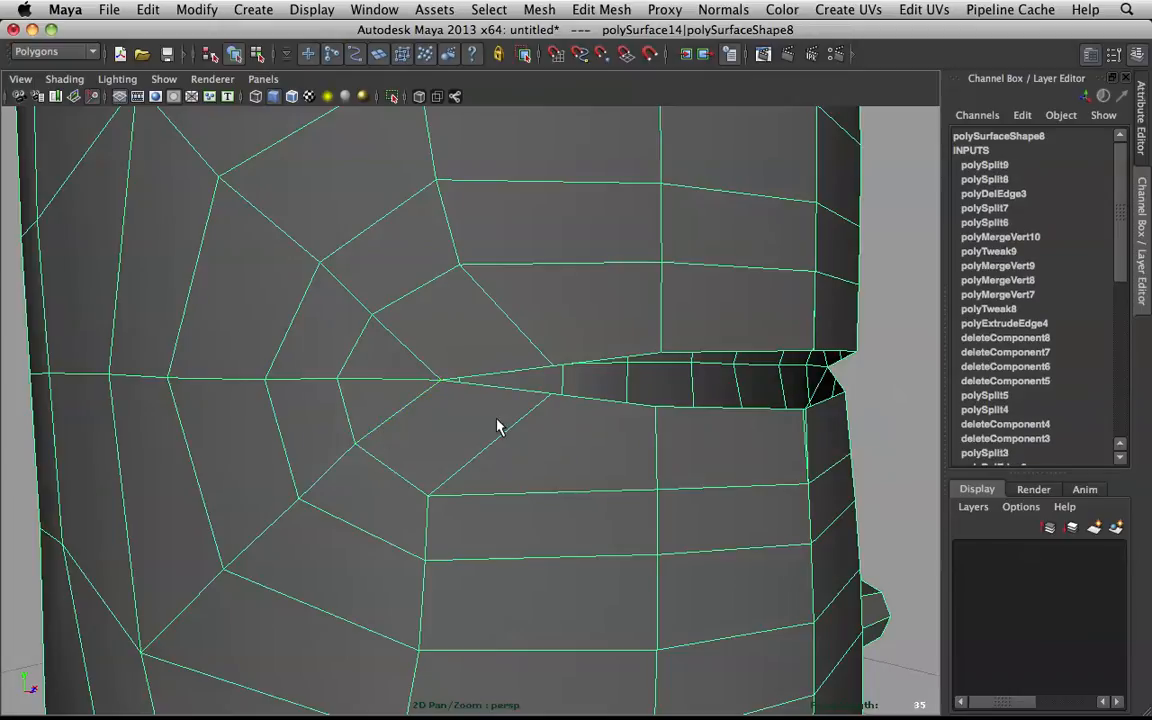
{"action": "key", "text": "3"}
{"action": "scroll", "coordinate": [487, 419], "scroll_direction": "down", "scroll_amount": 3}
{"action": "left_click_drag", "start_coordinate": [688, 342], "coordinate": [593, 362], "text": "alt"}
{"action": "scroll", "coordinate": [608, 349], "scroll_direction": "down", "scroll_amount": 2}
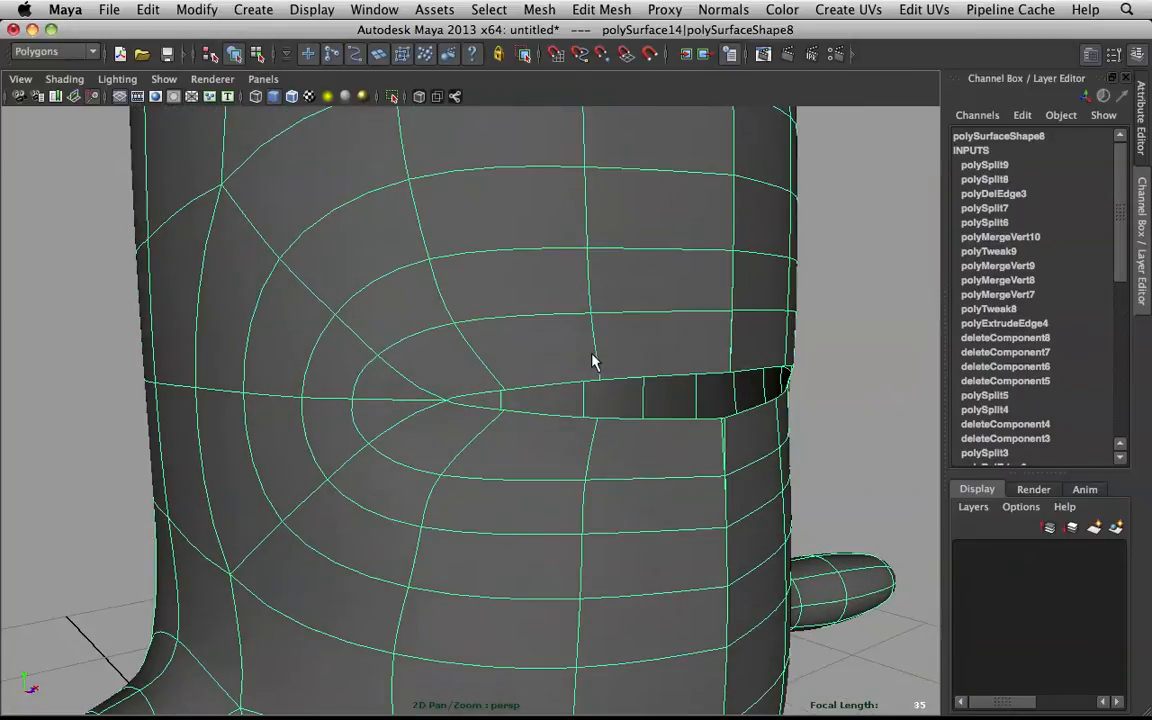
- Undo the two corner splits and try merging the new upper and lower lip vertices into neighbouring lip vertices
{"action": "key", "text": "z"}
{"action": "key", "text": "z"}
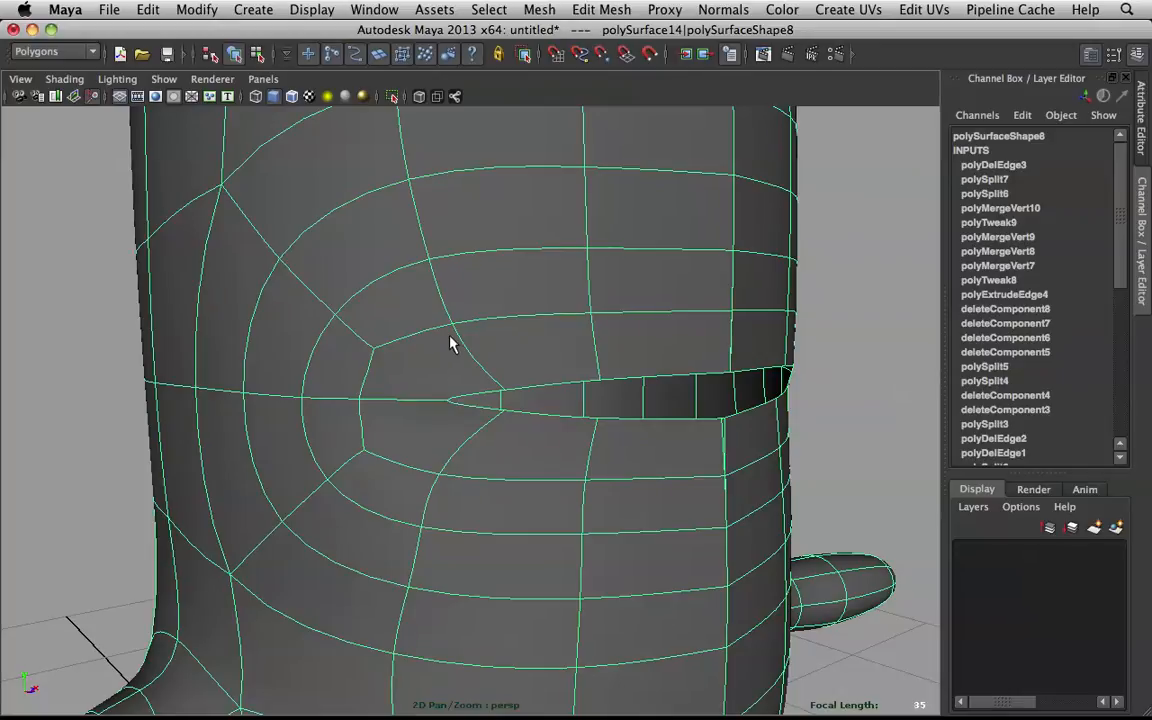
{"action": "key", "text": "1"}
{"action": "right_click_drag", "start_coordinate": [482, 358], "coordinate": [490, 322], "text": "shift"}
{"action": "left_click_drag", "start_coordinate": [433, 402], "coordinate": [420, 400]}
{"action": "key", "text": "3"}
{"action": "scroll", "coordinate": [578, 373], "scroll_direction": "down", "scroll_amount": 3}
{"action": "left_click_drag", "start_coordinate": [578, 373], "coordinate": [546, 370], "text": "alt"}
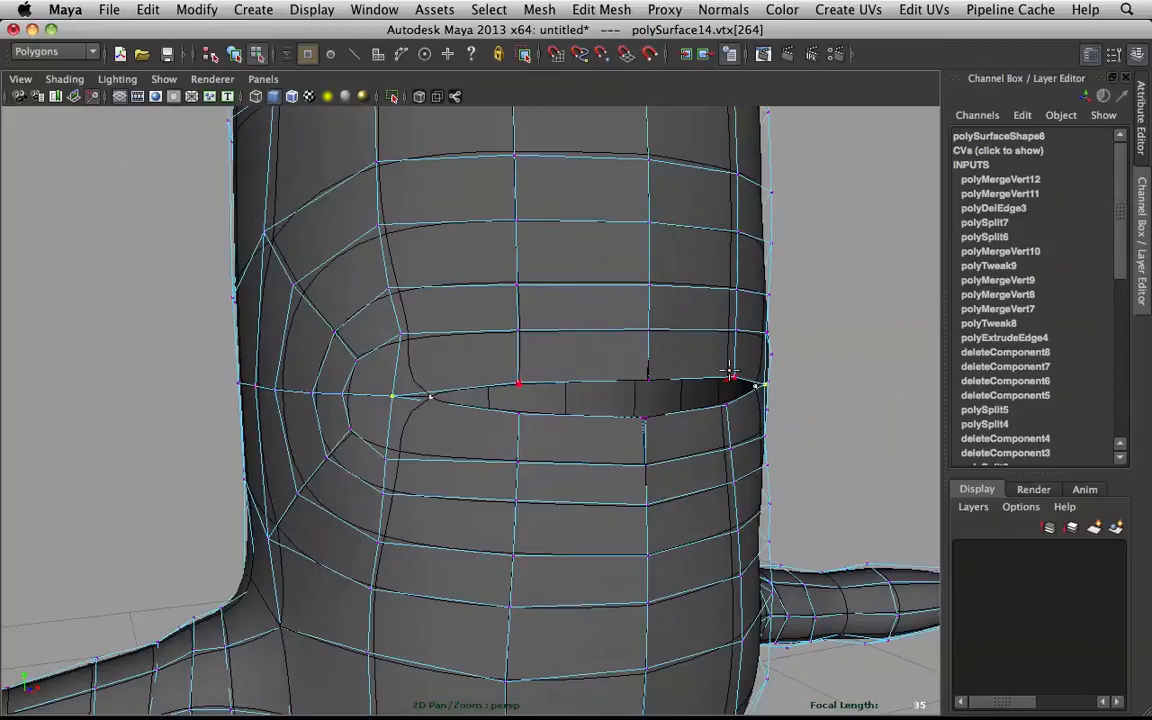
{"action": "left_click", "coordinate": [808, 370]}
{"action": "left_click_drag", "start_coordinate": [489, 347], "coordinate": [545, 347], "text": "alt"}
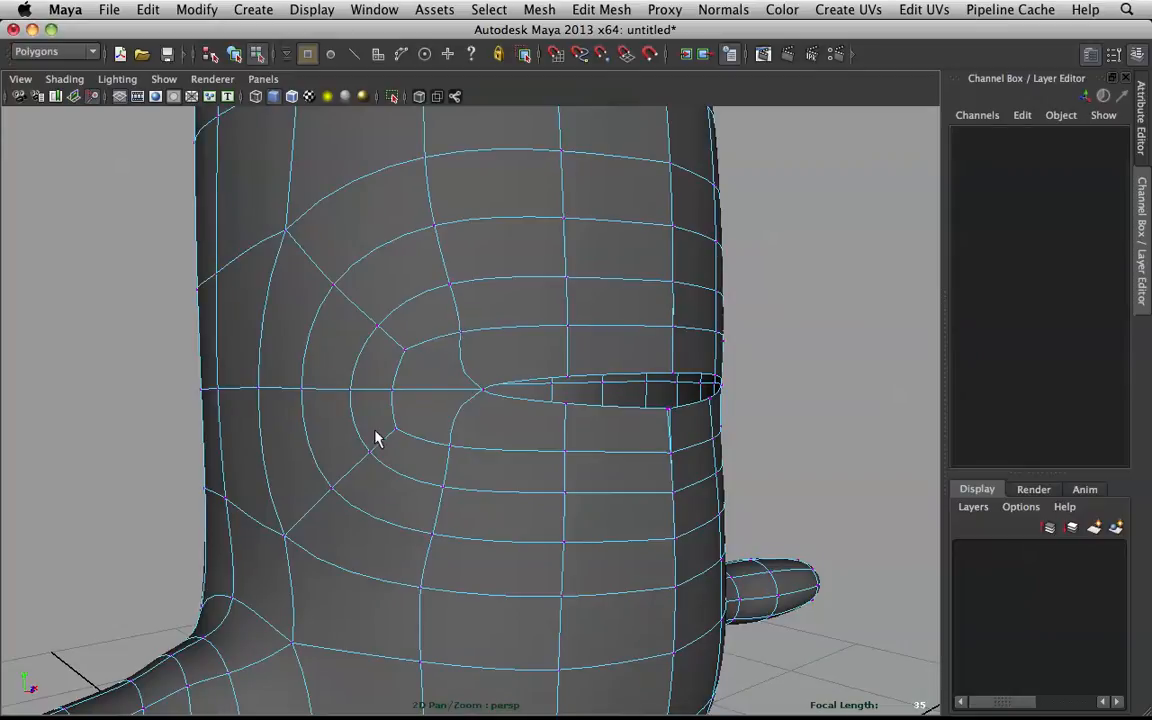
{"action": "scroll", "coordinate": [536, 395], "scroll_direction": "up", "scroll_amount": 3}
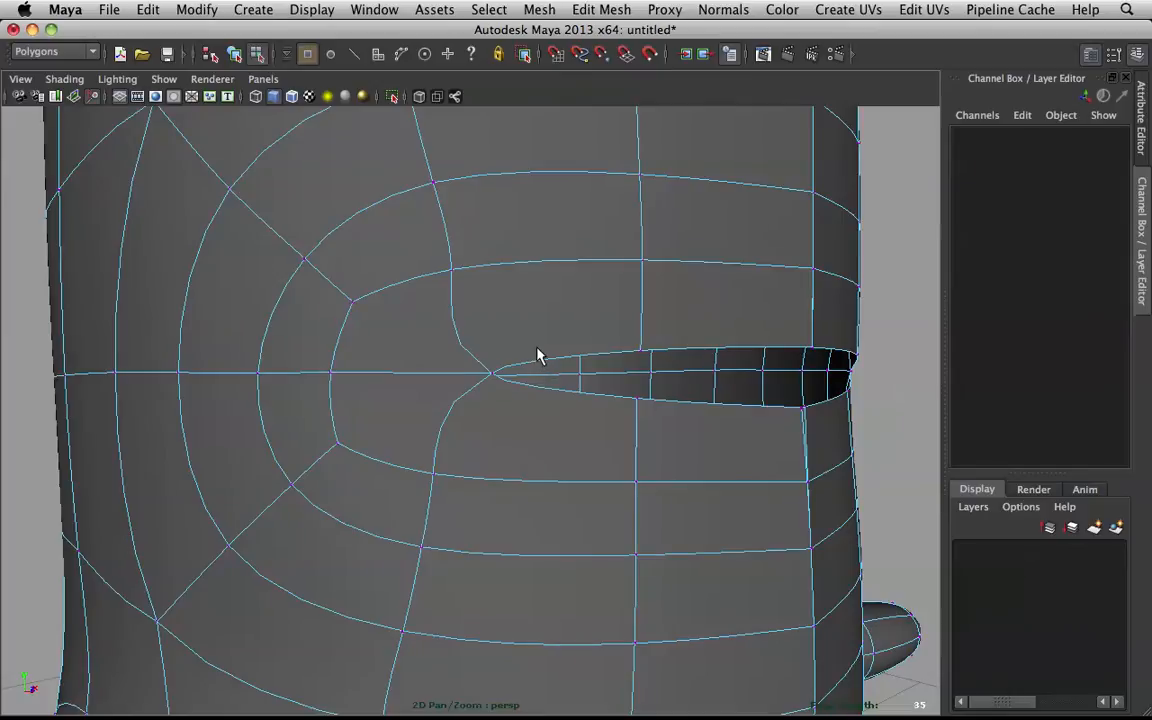
- Undo the vertex merges along the upper and lower lip
{"action": "left_click", "coordinate": [537, 356]}
{"action": "key", "text": "z"}
{"action": "key", "text": "z"}
{"action": "key", "text": "z"}
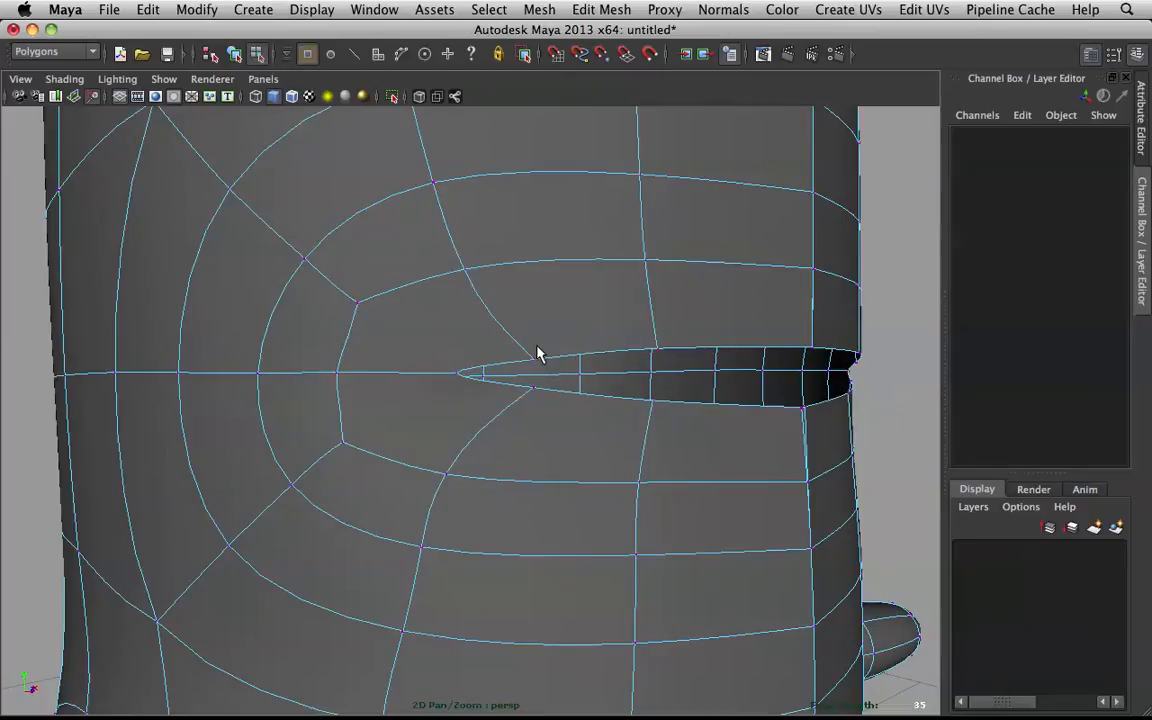
{"action": "left_click_drag", "start_coordinate": [537, 346], "coordinate": [533, 336], "text": "alt"}
{"action": "scroll", "coordinate": [533, 336], "scroll_direction": "down", "scroll_amount": 3}
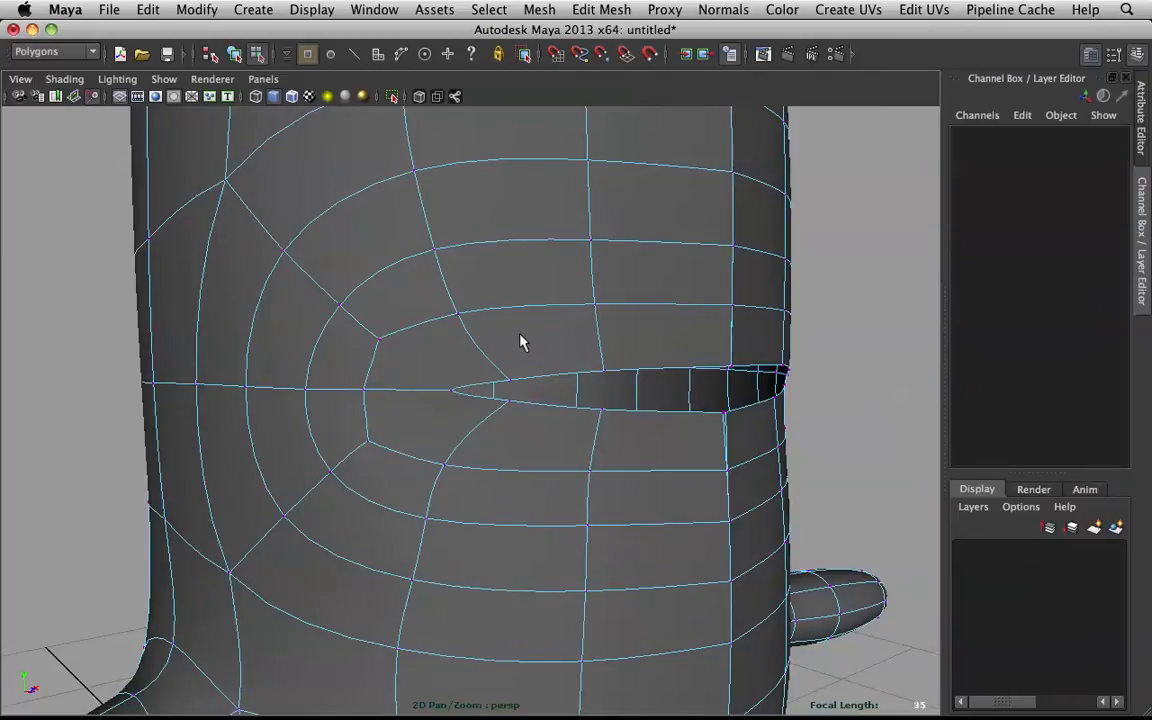
- Split an edge from the innermost loop's upper diagonal vertex to the upper lip edge just beside the mouth corner
{"action": "right_click_drag", "start_coordinate": [522, 338], "coordinate": [573, 284], "text": "shift"}
{"action": "scroll", "coordinate": [511, 318], "scroll_direction": "down", "scroll_amount": 3}
{"action": "left_click_drag", "start_coordinate": [511, 318], "coordinate": [491, 318], "text": "alt"}
{"action": "left_click", "coordinate": [485, 323]}
{"action": "right_click_drag", "start_coordinate": [424, 319], "coordinate": [378, 319], "text": "shift"}
{"action": "left_click", "coordinate": [419, 364]}
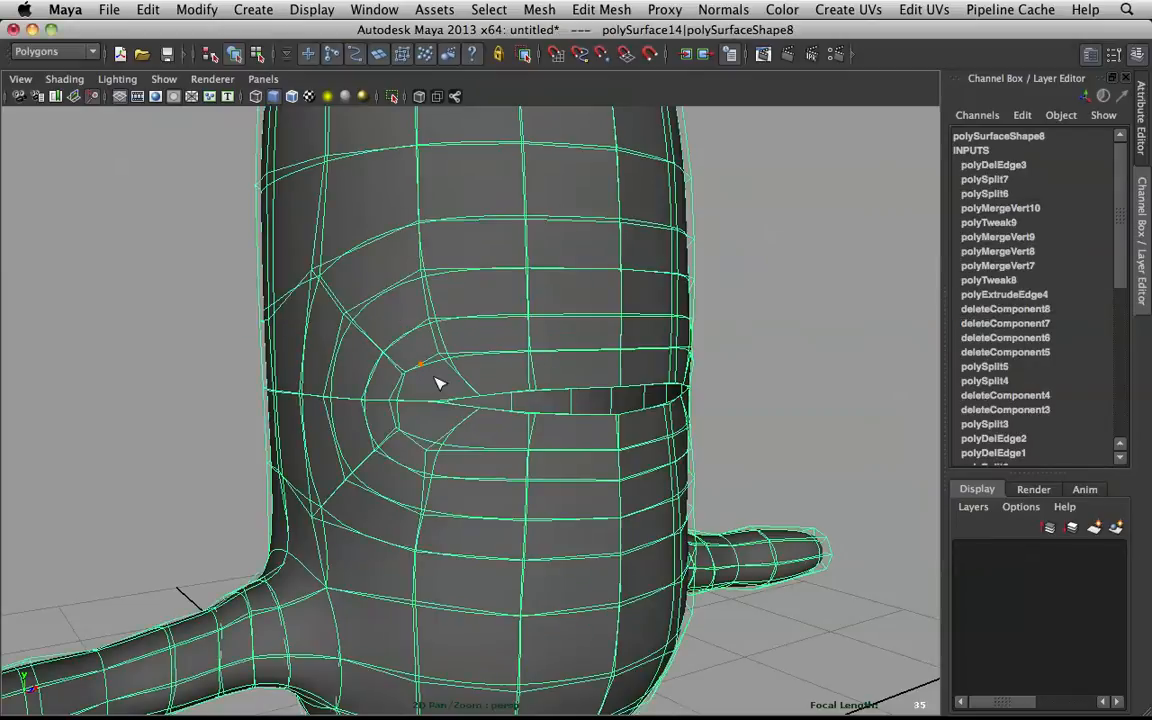
{"action": "key", "text": "1"}
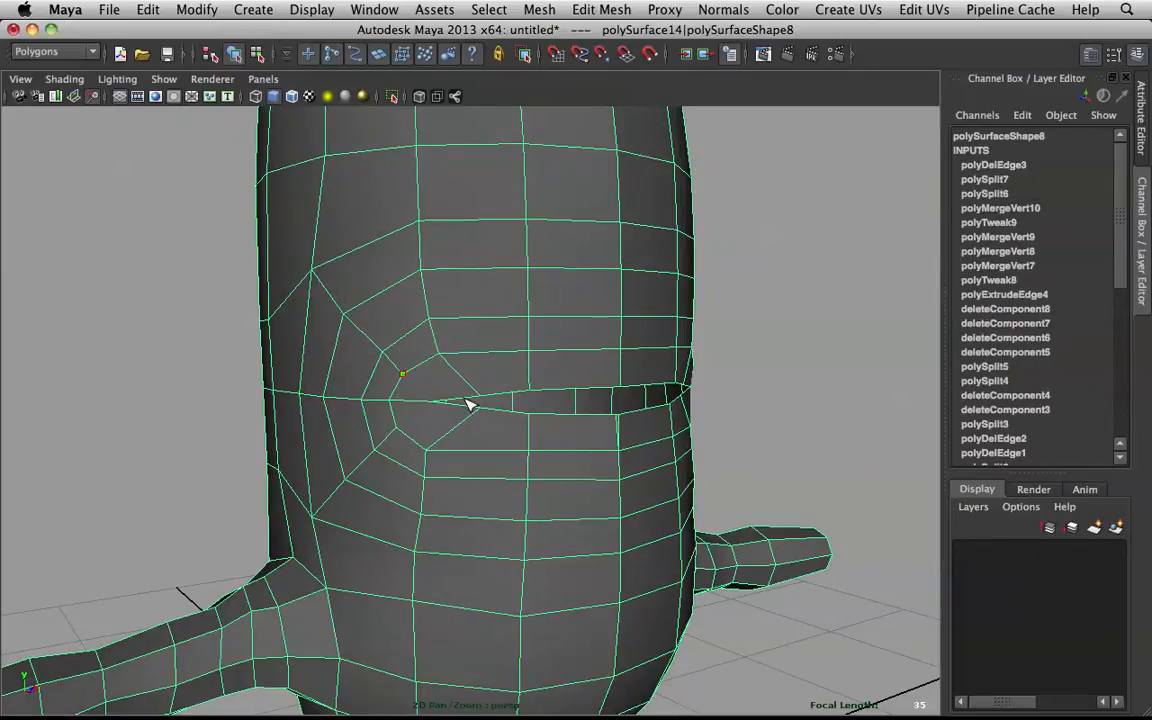
{"action": "key", "text": "Return"}
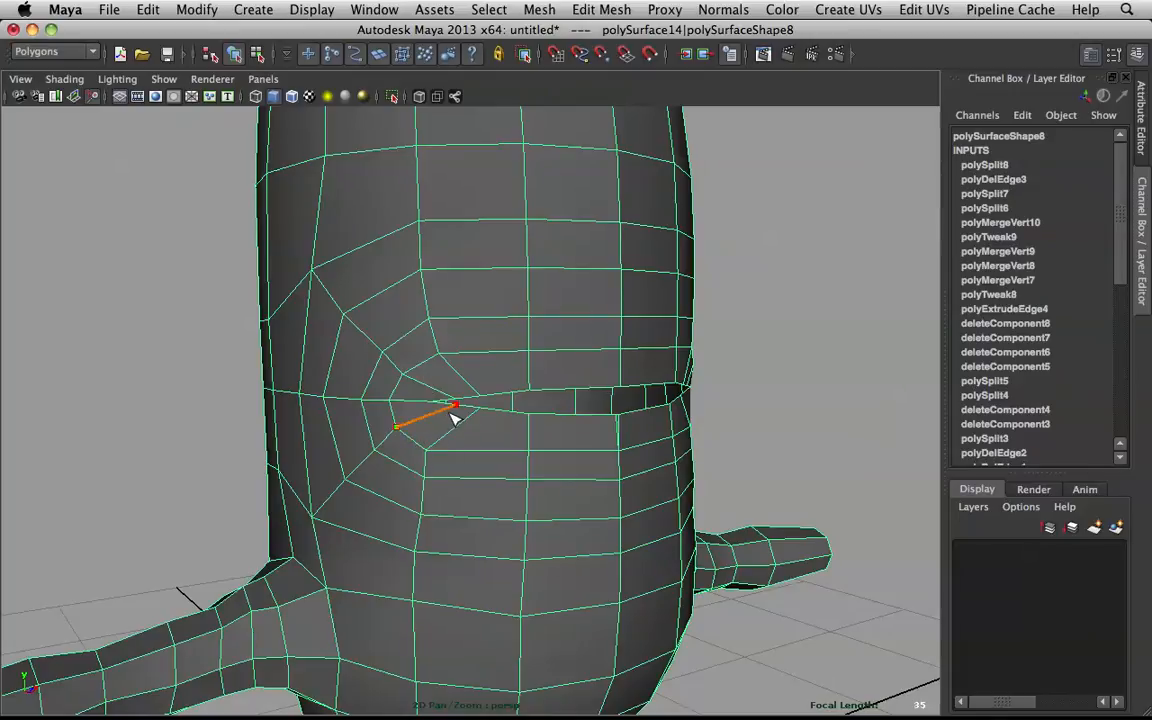
- Split an edge from the innermost loop's lower diagonal vertex to the lower lip edge beside the mouth corner, and inspect it smoothed
{"action": "key", "text": "2"}
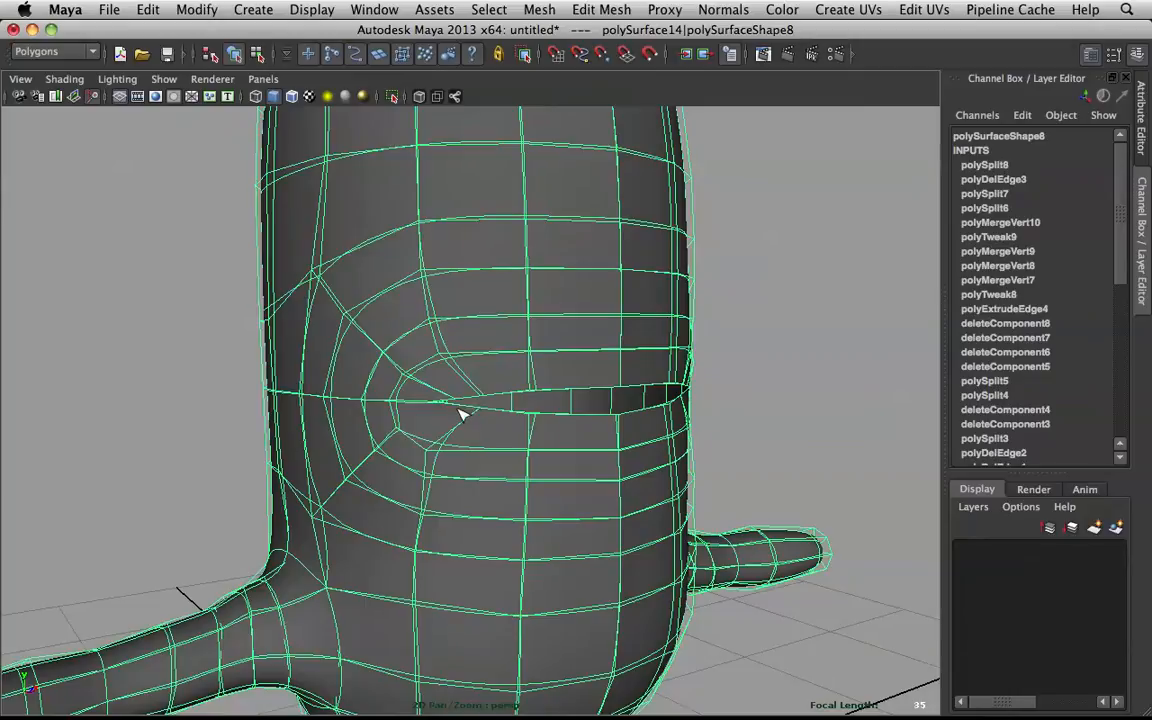
{"action": "key", "text": "1"}
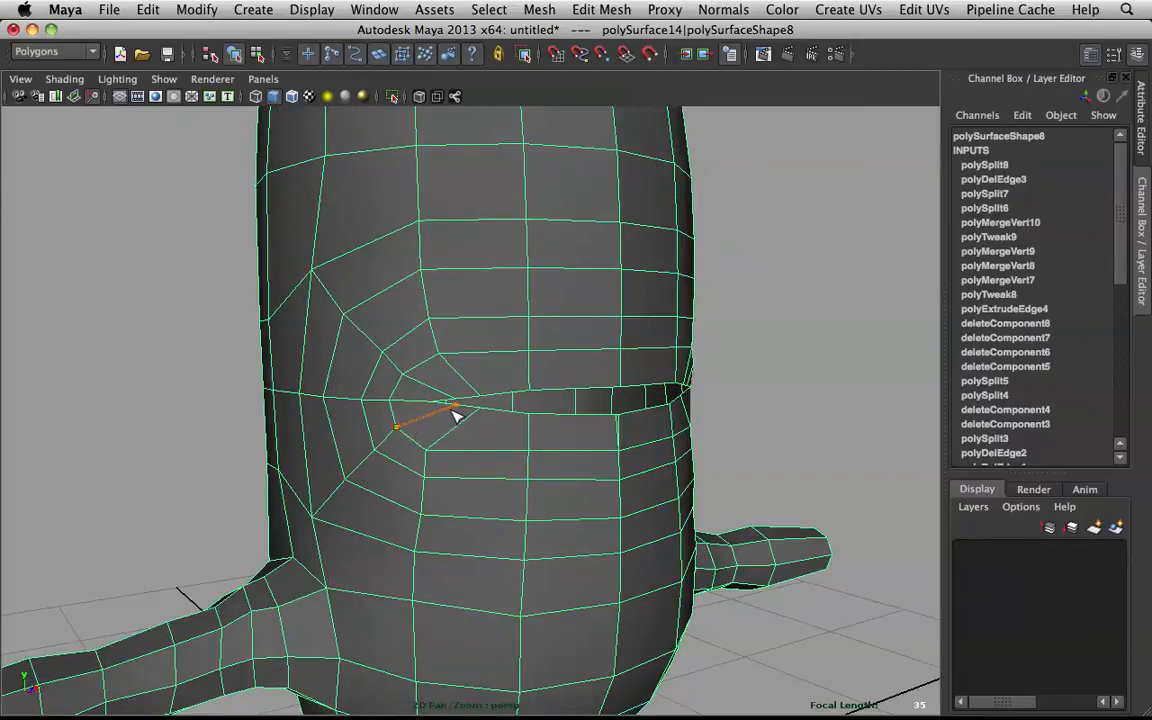
{"action": "key", "text": "Return"}
{"action": "key", "text": "3"}
{"action": "left_click_drag", "start_coordinate": [440, 404], "coordinate": [575, 426], "text": "alt"}
{"action": "scroll", "coordinate": [502, 413], "scroll_direction": "up", "scroll_amount": 3}
- Select the vertical edge loop running down the body below the mouth corner and slide it toward the body's centre
{"action": "right_click_drag", "start_coordinate": [398, 395], "coordinate": [398, 345]}
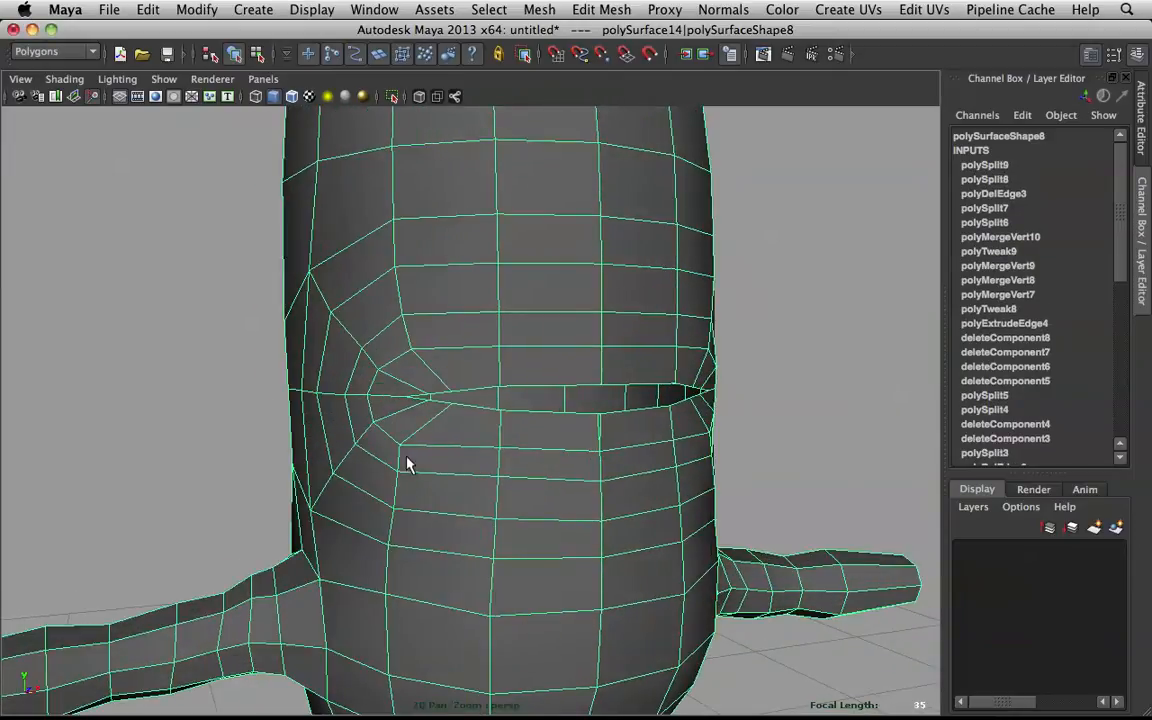
{"action": "left_click", "coordinate": [400, 455]}
{"action": "scroll", "coordinate": [436, 452], "scroll_direction": "down", "scroll_amount": 6}
{"action": "middle_click_drag", "start_coordinate": [439, 451], "coordinate": [452, 389], "text": "alt"}
{"action": "left_click_drag", "start_coordinate": [452, 389], "coordinate": [468, 344], "text": "alt"}
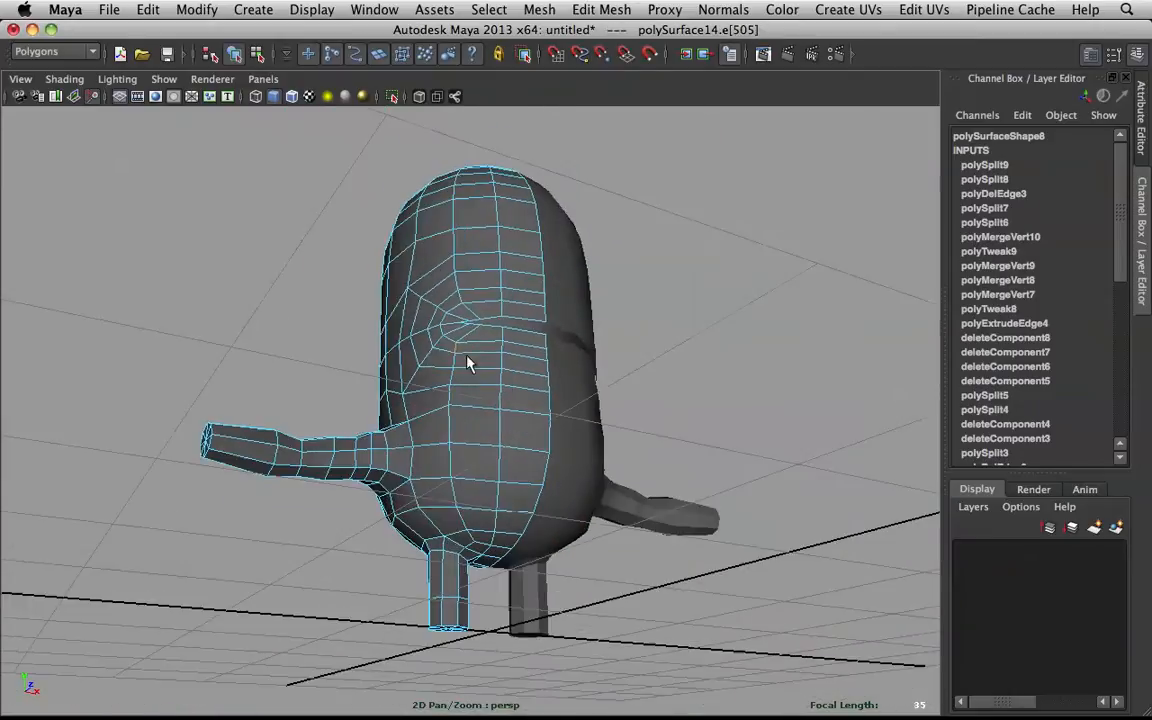
{"action": "double_click", "coordinate": [460, 523]}
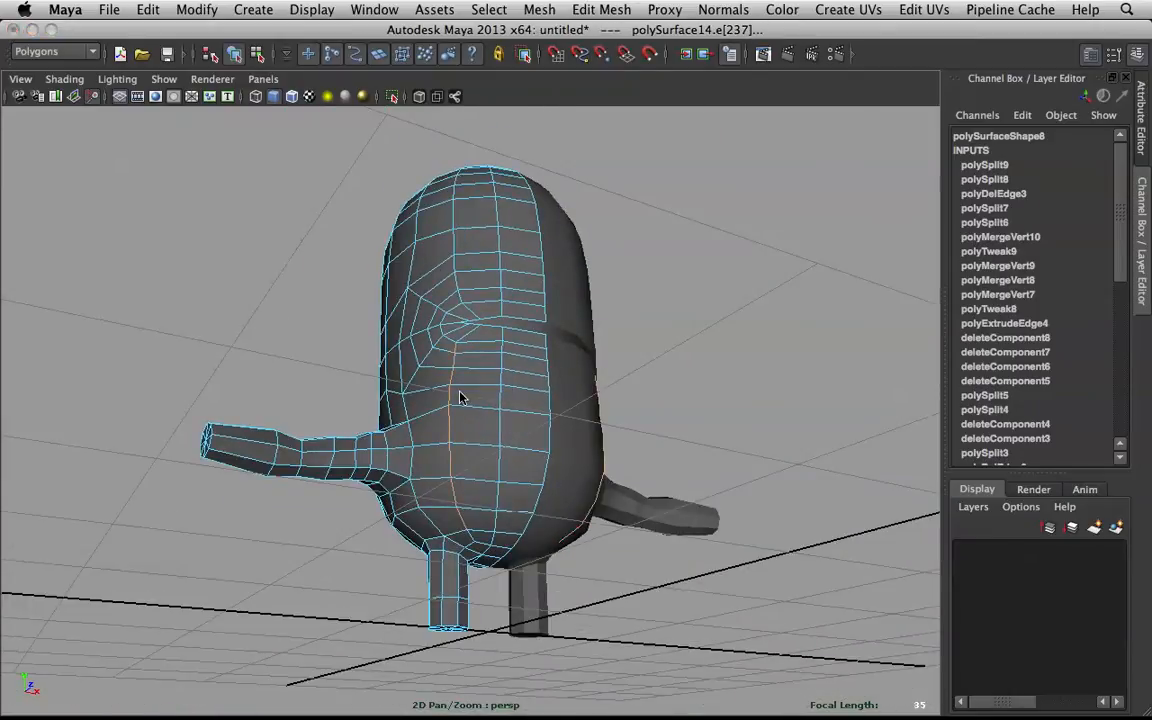
{"action": "right_click", "coordinate": [459, 394], "text": "shift"}
{"action": "left_click", "coordinate": [450, 515]}
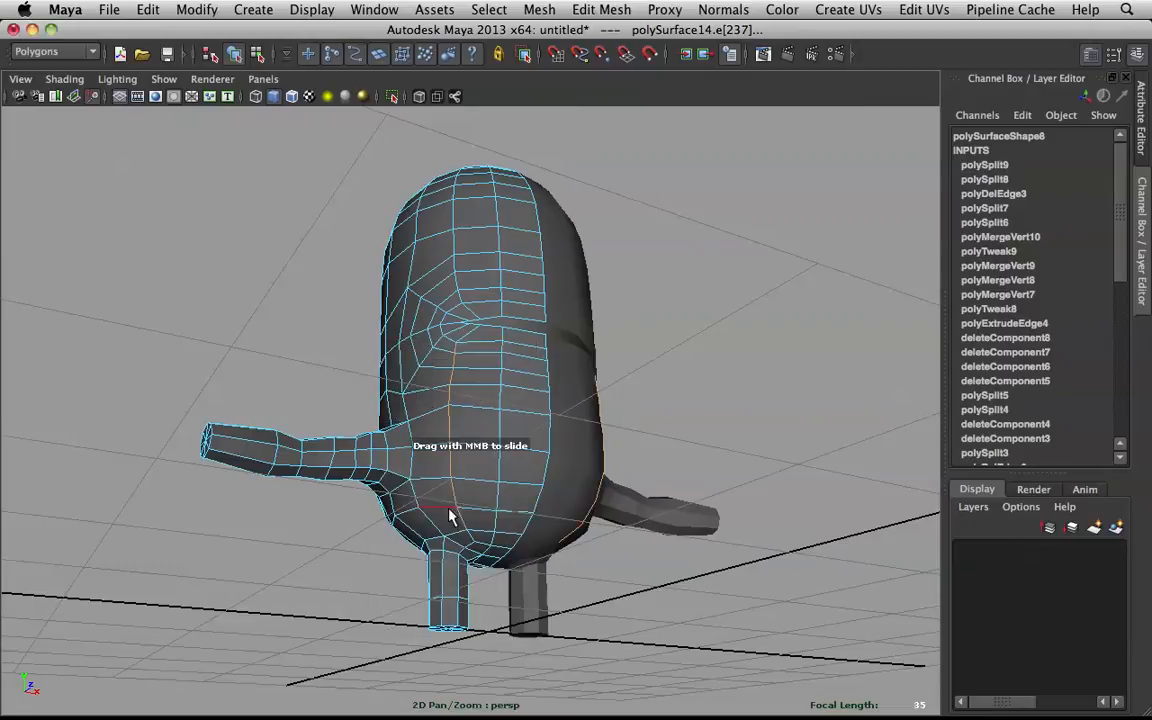
{"action": "middle_click_drag", "start_coordinate": [490, 492], "coordinate": [510, 487]}
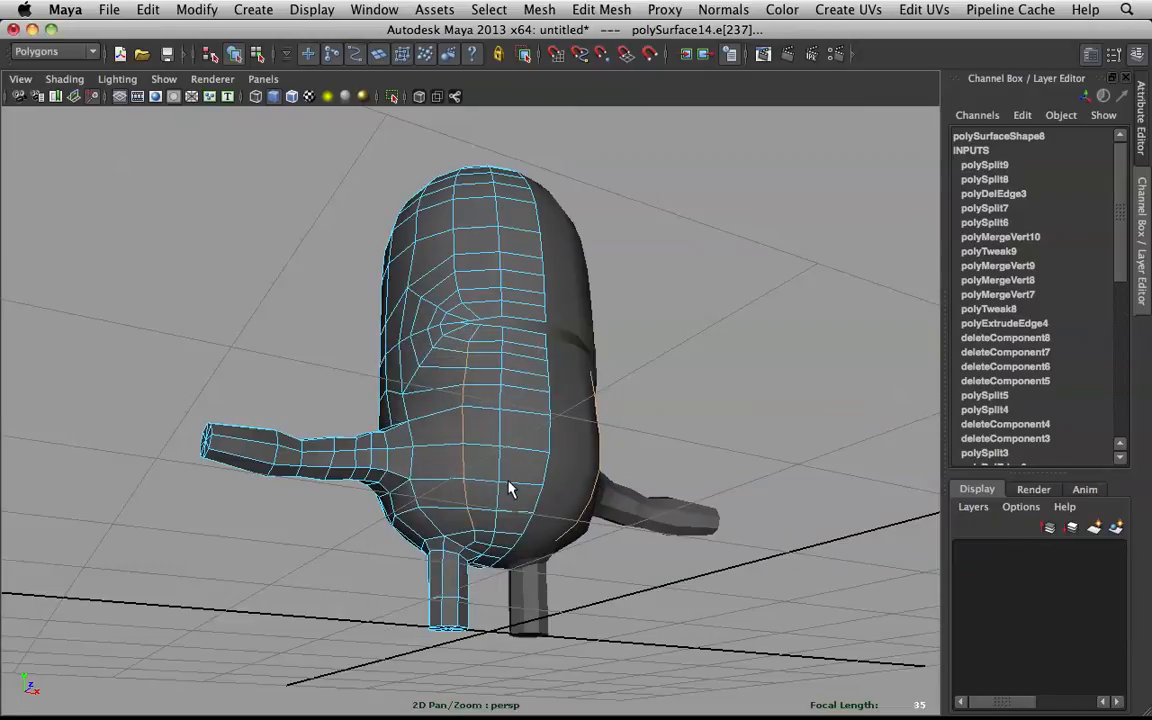
- Slide the diagonal edges below the mouth corner slightly toward the body's centre to even out the spacing, and preview the mesh smoothed
{"action": "left_click_drag", "start_coordinate": [515, 476], "coordinate": [525, 511], "text": "alt"}
{"action": "scroll", "coordinate": [421, 313], "scroll_direction": "up", "scroll_amount": 5}
{"action": "left_click", "coordinate": [414, 306]}
{"action": "mouse_move", "coordinate": [480, 348]}
{"action": "middle_mouse_down"}
{"action": "mouse_move", "coordinate": [502, 352]}
{"action": "mouse_move", "coordinate": [482, 352]}
{"action": "middle_mouse_up"}
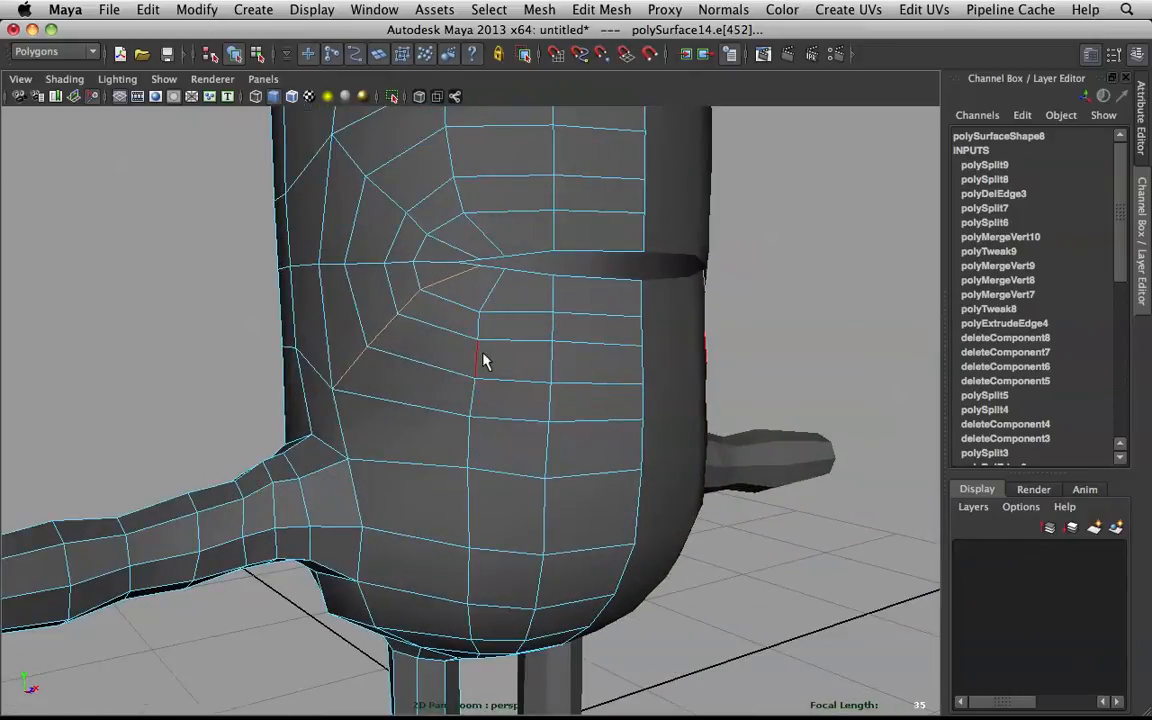
{"action": "left_click", "coordinate": [394, 322]}
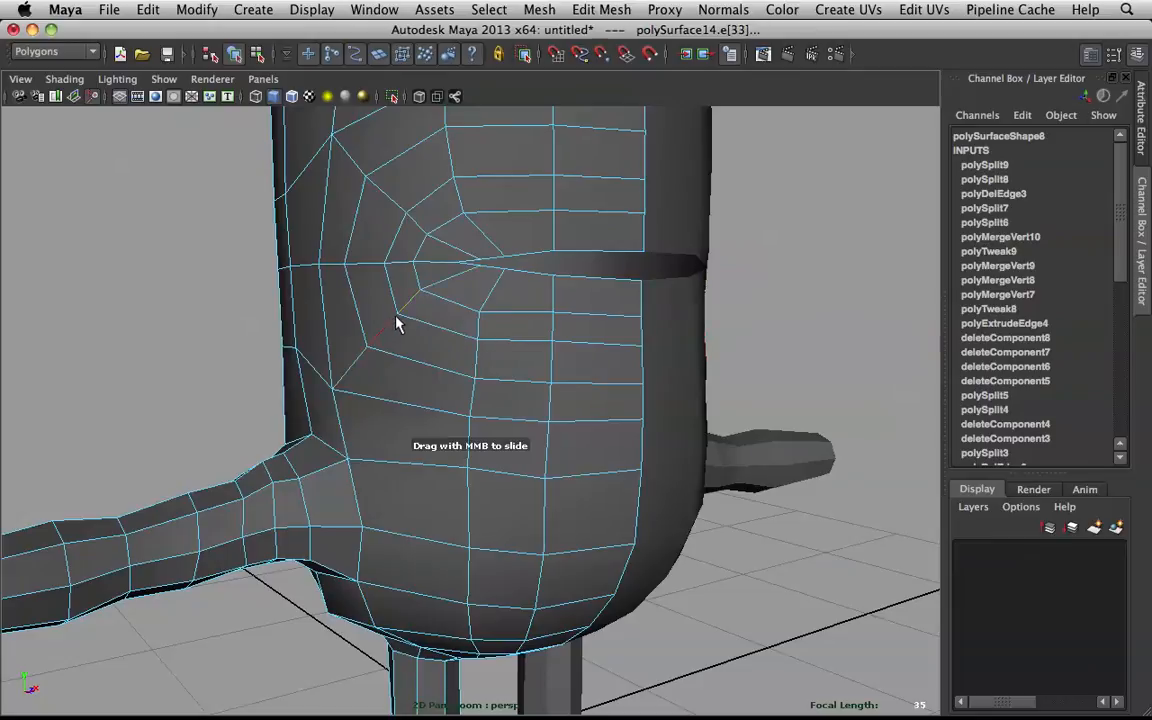
{"action": "left_click", "coordinate": [401, 339]}
{"action": "left_click", "coordinate": [389, 327], "text": "shift"}
{"action": "mouse_move", "coordinate": [487, 327]}
{"action": "middle_mouse_down"}
{"action": "mouse_move", "coordinate": [506, 334]}
{"action": "mouse_move", "coordinate": [495, 338]}
{"action": "middle_mouse_up"}
{"action": "key", "text": "3"}
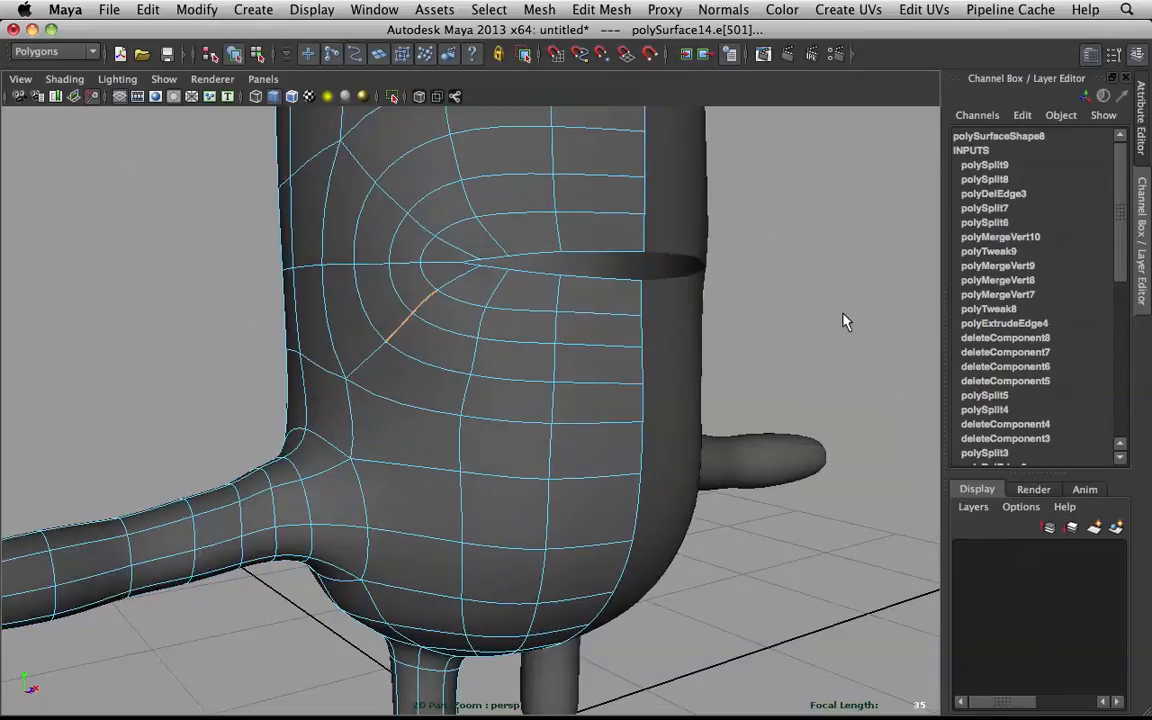
- Return to object mode and inspect the smoothed body and mouth from several angles
{"action": "left_click", "coordinate": [815, 309]}
{"action": "key", "text": "1"}
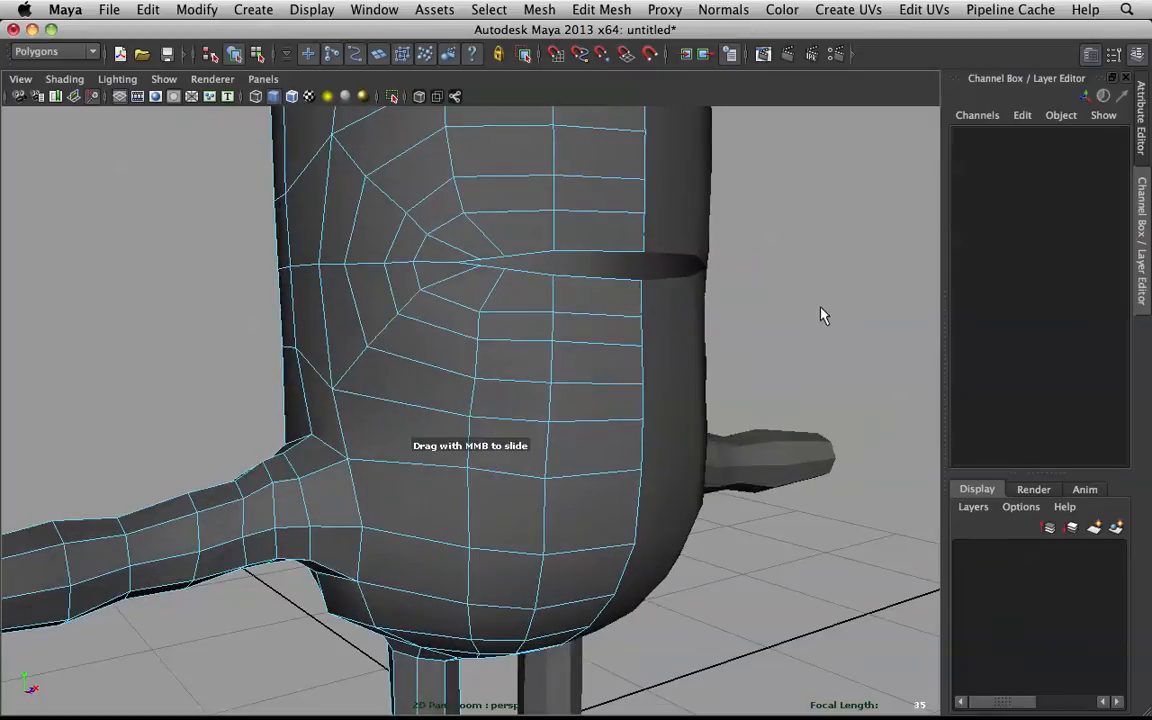
{"action": "right_click_drag", "start_coordinate": [459, 306], "coordinate": [508, 272]}
{"action": "scroll", "coordinate": [543, 327], "scroll_direction": "down", "scroll_amount": 5}
{"action": "left_click", "coordinate": [545, 375]}
{"action": "key", "text": "3"}
{"action": "left_click_drag", "start_coordinate": [862, 298], "coordinate": [727, 324], "text": "alt"}
{"action": "left_click", "coordinate": [726, 325]}
{"action": "mouse_move", "coordinate": [560, 354]}
{"action": "left_mouse_down", "text": "alt"}
{"action": "mouse_move", "coordinate": [612, 371]}
{"action": "mouse_move", "coordinate": [701, 354]}
{"action": "mouse_move", "coordinate": [570, 368]}
{"action": "left_mouse_up", "text": "alt"}
{"action": "left_click", "coordinate": [473, 383]}
{"action": "scroll", "coordinate": [490, 393], "scroll_direction": "down", "scroll_amount": 5}
{"action": "left_click_drag", "start_coordinate": [509, 404], "coordinate": [481, 396], "text": "alt"}
{"action": "left_click", "coordinate": [669, 355]}
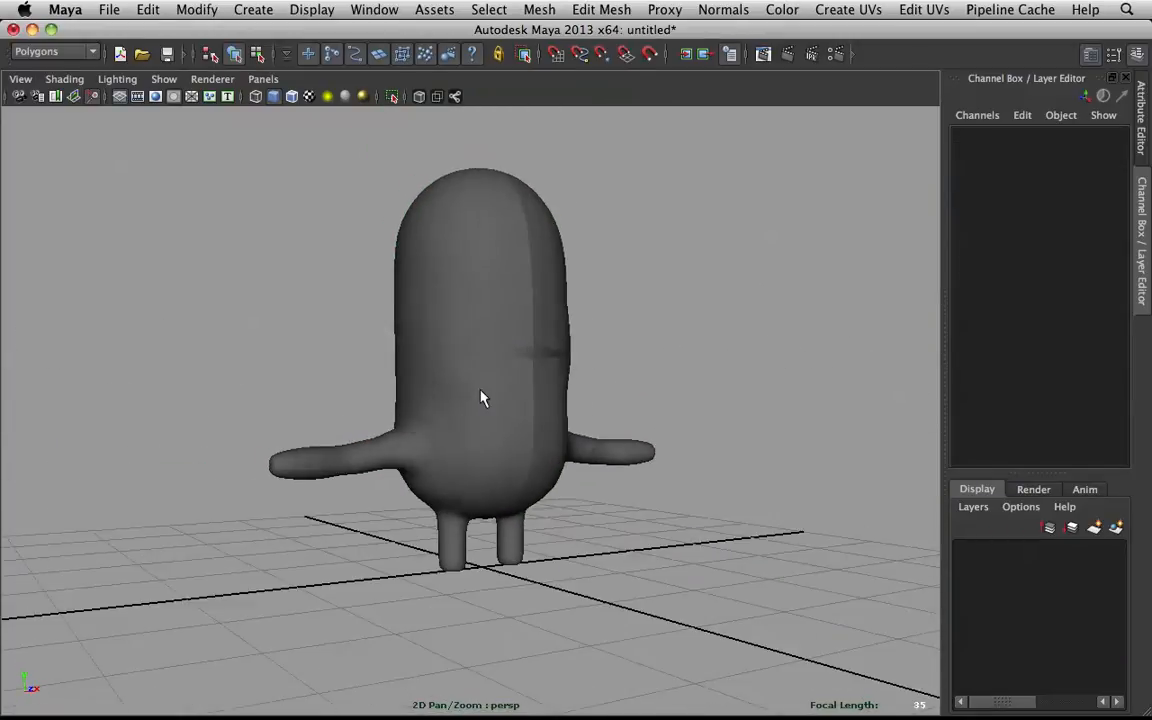
- Even out the edge loops around the mouth corner on the editable half by brushing with the Sculpt Geometry tool
{"action": "left_click", "coordinate": [481, 396]}
{"action": "scroll", "coordinate": [500, 388], "scroll_direction": "up", "scroll_amount": 5}
{"action": "right_click", "coordinate": [493, 368], "text": "shift"}
{"action": "right_click_drag", "start_coordinate": [493, 368], "coordinate": [425, 327], "text": "shift"}
{"action": "mouse_move", "coordinate": [417, 385]}
{"action": "left_mouse_down"}
{"action": "mouse_move", "coordinate": [400, 324]}
{"action": "mouse_move", "coordinate": [465, 401]}
{"action": "mouse_move", "coordinate": [472, 370]}
{"action": "mouse_move", "coordinate": [537, 370]}
{"action": "left_mouse_up"}
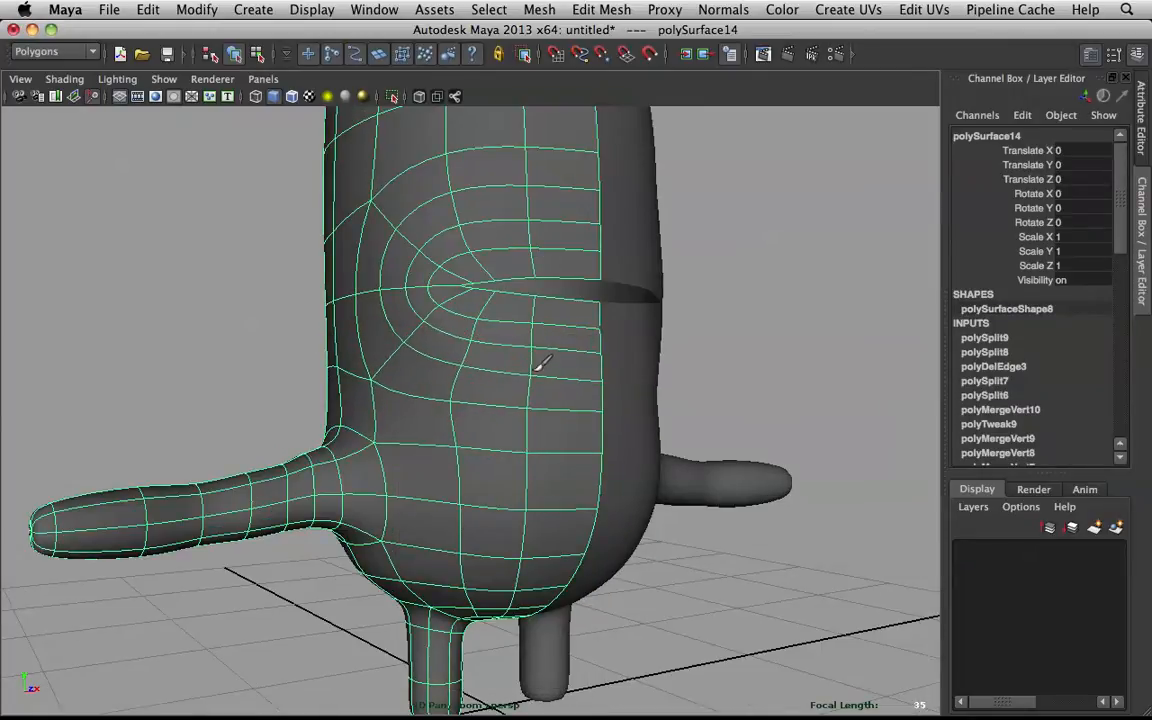
{"action": "mouse_move", "coordinate": [378, 340]}
{"action": "left_mouse_down"}
{"action": "mouse_move", "coordinate": [427, 172]}
{"action": "mouse_move", "coordinate": [447, 220]}
{"action": "mouse_move", "coordinate": [437, 290]}
{"action": "left_mouse_up"}
{"action": "left_click_drag", "start_coordinate": [440, 342], "coordinate": [440, 320]}
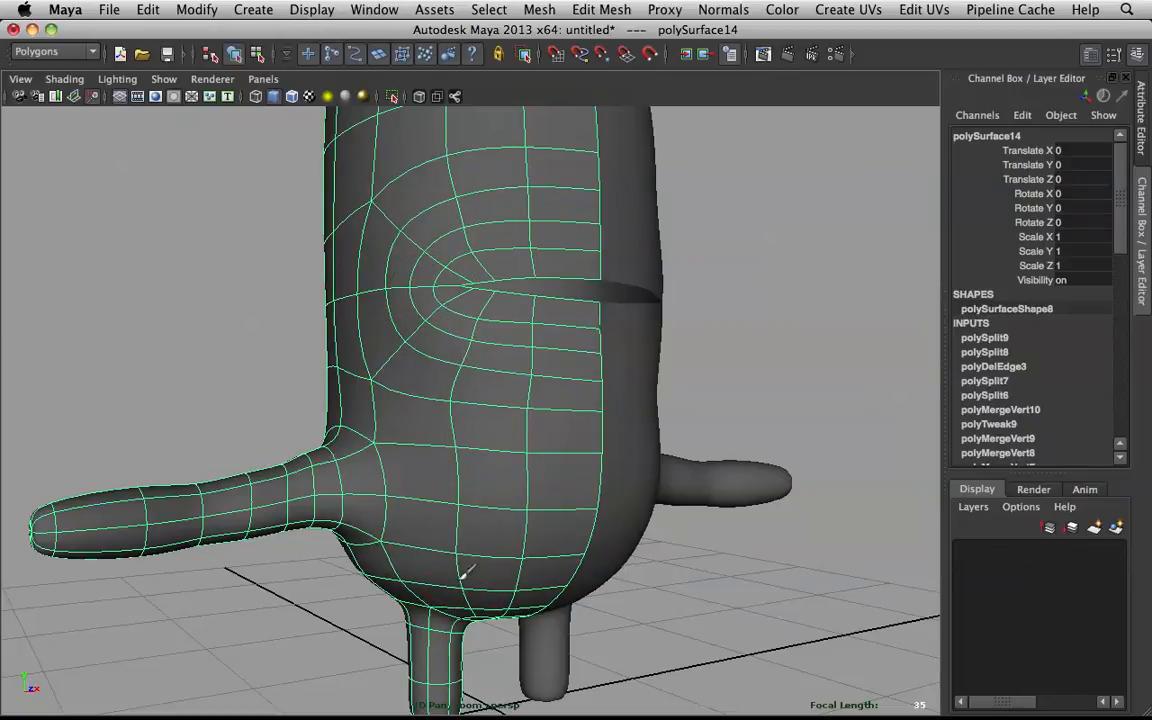
- Continue brushing the half's surface below the lip while checking the side and arm topology, and turn off the smooth preview
{"action": "left_click_drag", "start_coordinate": [352, 571], "coordinate": [458, 545], "text": "alt"}
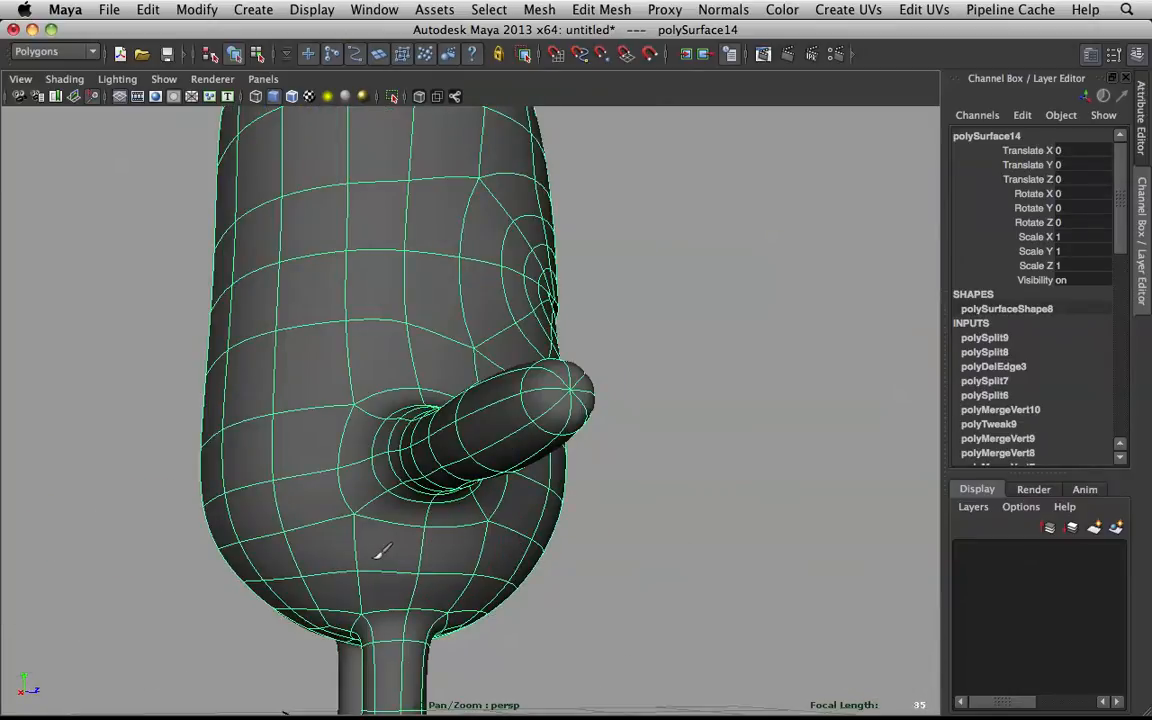
{"action": "left_click_drag", "start_coordinate": [257, 530], "coordinate": [360, 419], "text": "alt"}
{"action": "left_click_drag", "start_coordinate": [458, 185], "coordinate": [345, 267], "text": "alt"}
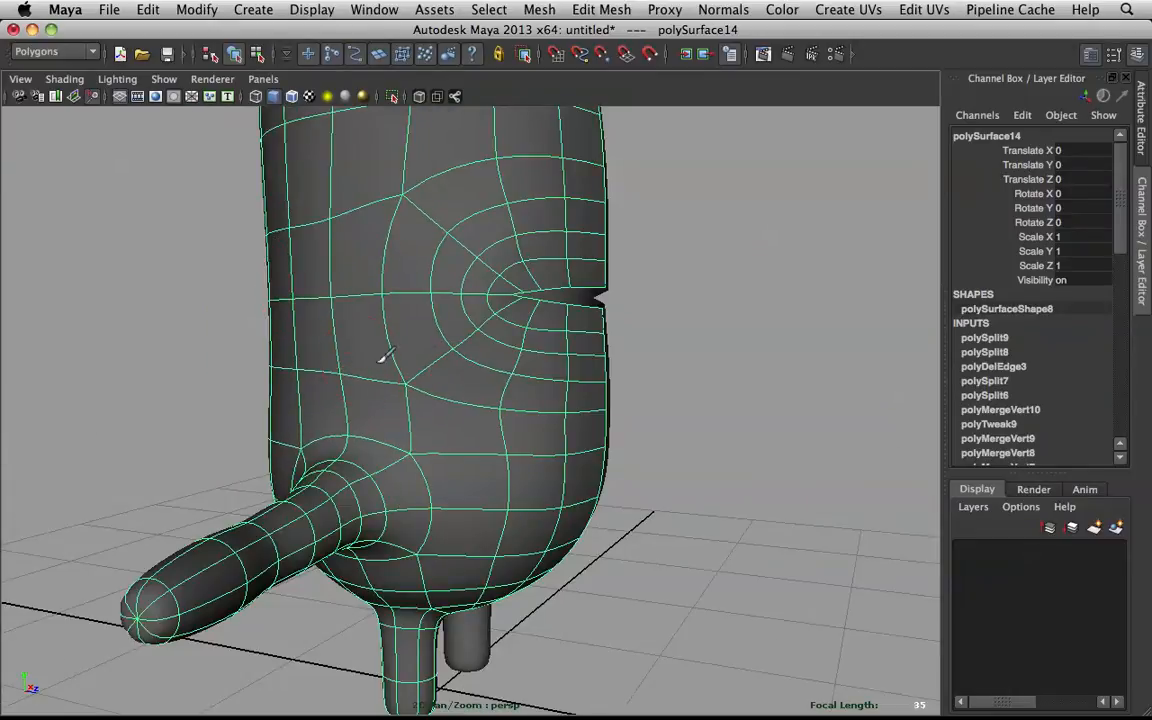
{"action": "left_click_drag", "start_coordinate": [520, 197], "coordinate": [355, 280], "text": "alt"}
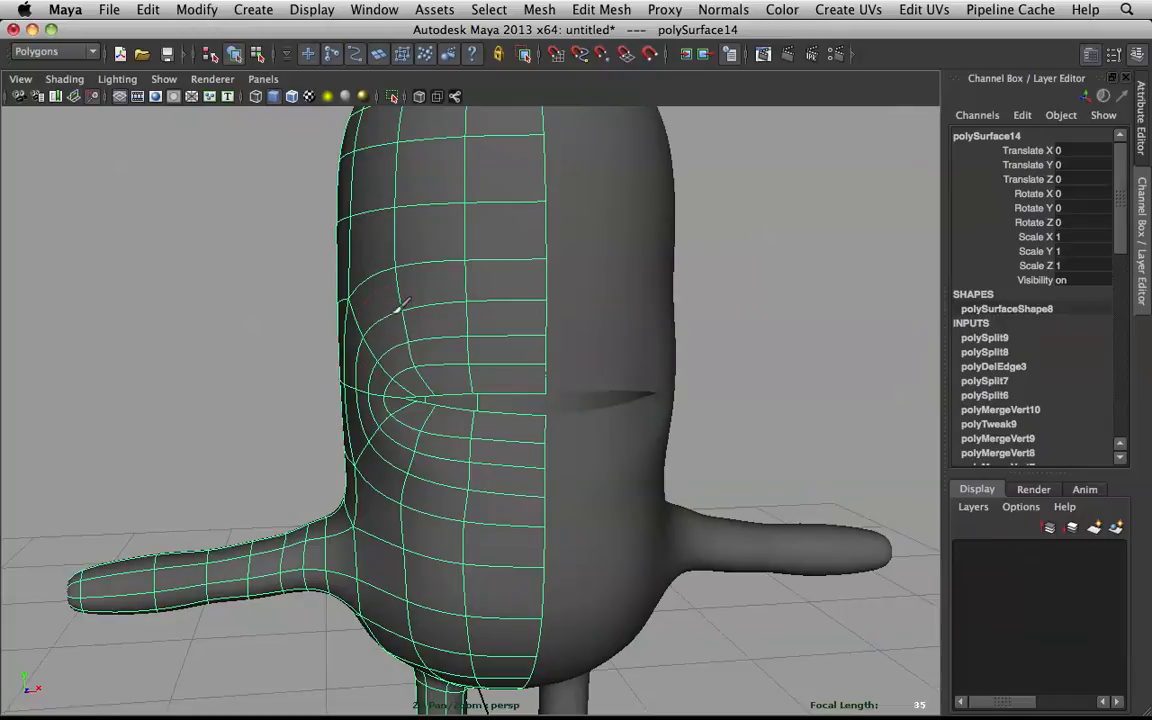
{"action": "left_click_drag", "start_coordinate": [481, 451], "coordinate": [399, 461]}
{"action": "key", "text": "1"}
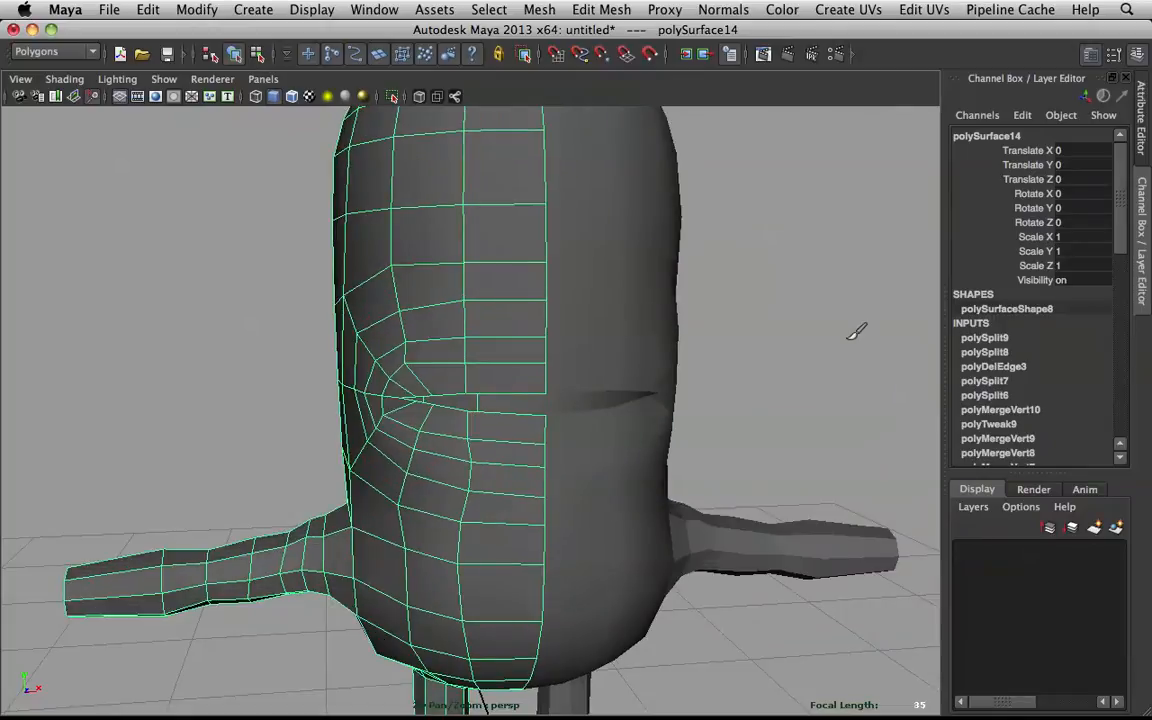
- Inspect the unsmoothed mouth area, reselect the editable half, and reactivate the Sculpt Geometry tool at the mouth corner
{"action": "right_click_drag", "start_coordinate": [768, 352], "coordinate": [743, 373], "text": "alt"}
{"action": "left_click_drag", "start_coordinate": [743, 373], "coordinate": [735, 380], "text": "alt"}
{"action": "left_click", "coordinate": [735, 380]}
{"action": "scroll", "coordinate": [576, 378], "scroll_direction": "up", "scroll_amount": 5}
{"action": "left_click_drag", "start_coordinate": [576, 378], "coordinate": [636, 388], "text": "alt"}
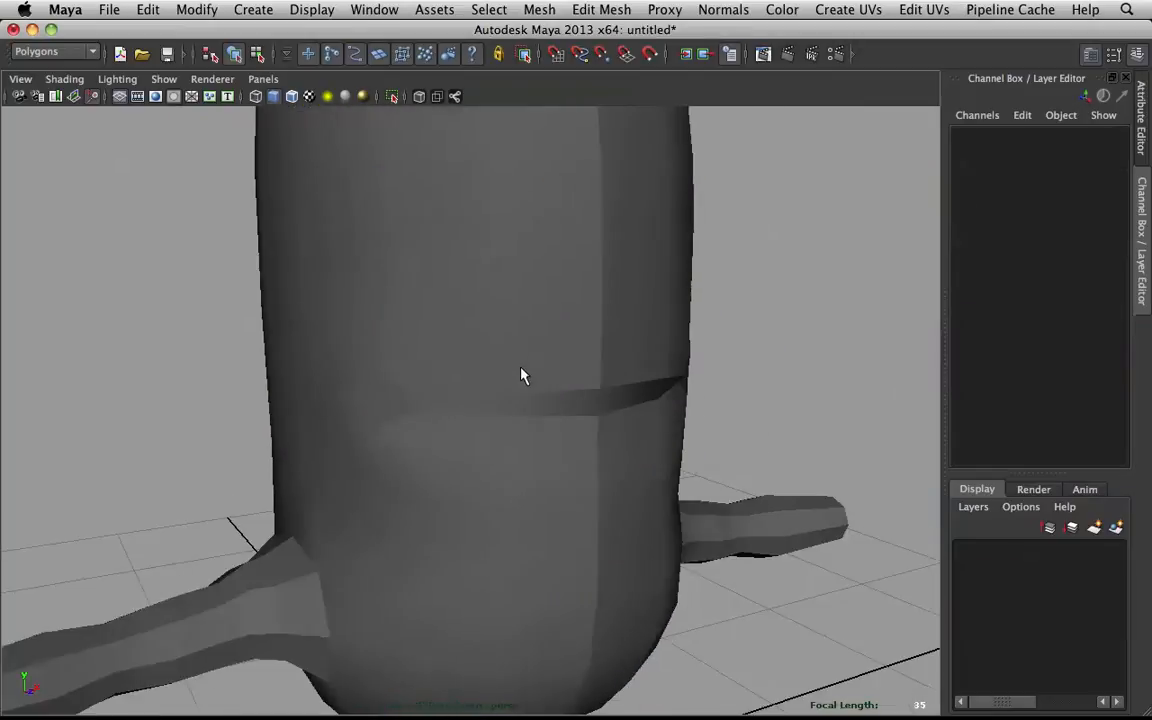
{"action": "left_click", "coordinate": [514, 373]}
{"action": "scroll", "coordinate": [527, 375], "scroll_direction": "down", "scroll_amount": 3}
{"action": "left_click_drag", "start_coordinate": [527, 375], "coordinate": [509, 404], "text": "alt"}
{"action": "scroll", "coordinate": [540, 362], "scroll_direction": "up", "scroll_amount": 5}
{"action": "right_click_drag", "start_coordinate": [490, 310], "coordinate": [452, 285], "text": "shift"}
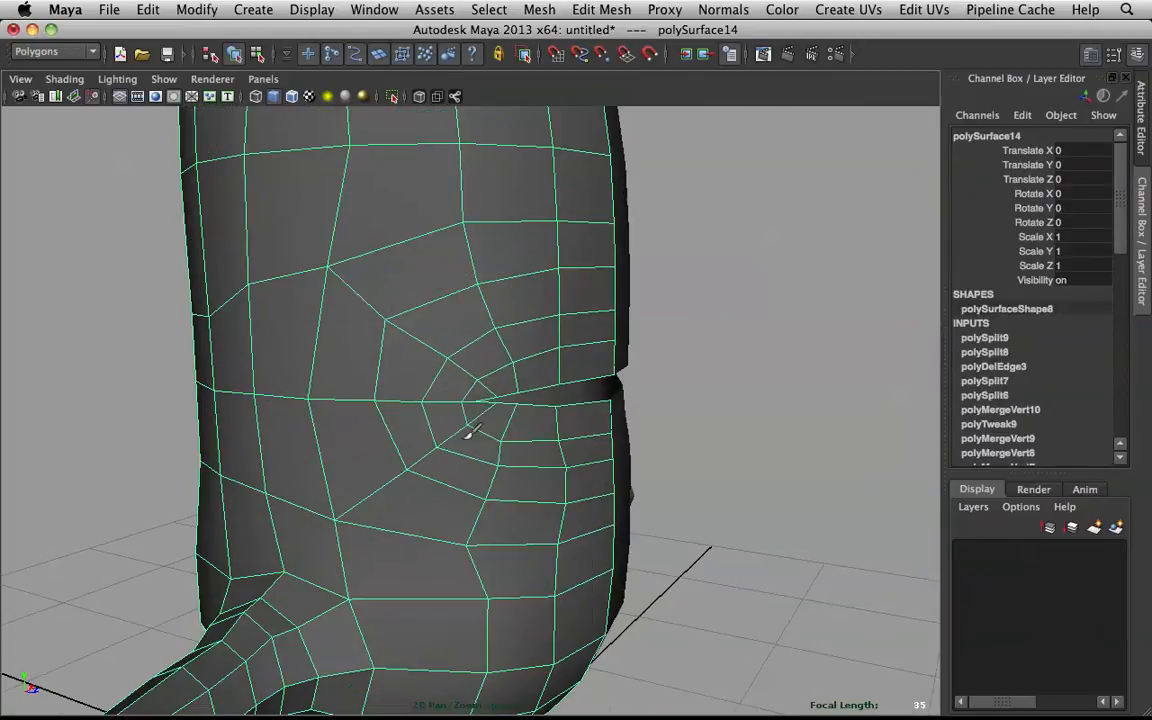
- Deselect the half and examine the mouth opening's shape from the front and side
{"action": "left_click", "coordinate": [765, 380]}
{"action": "scroll", "coordinate": [699, 368], "scroll_direction": "down", "scroll_amount": 2}
{"action": "left_click_drag", "start_coordinate": [699, 368], "coordinate": [432, 321], "text": "alt"}
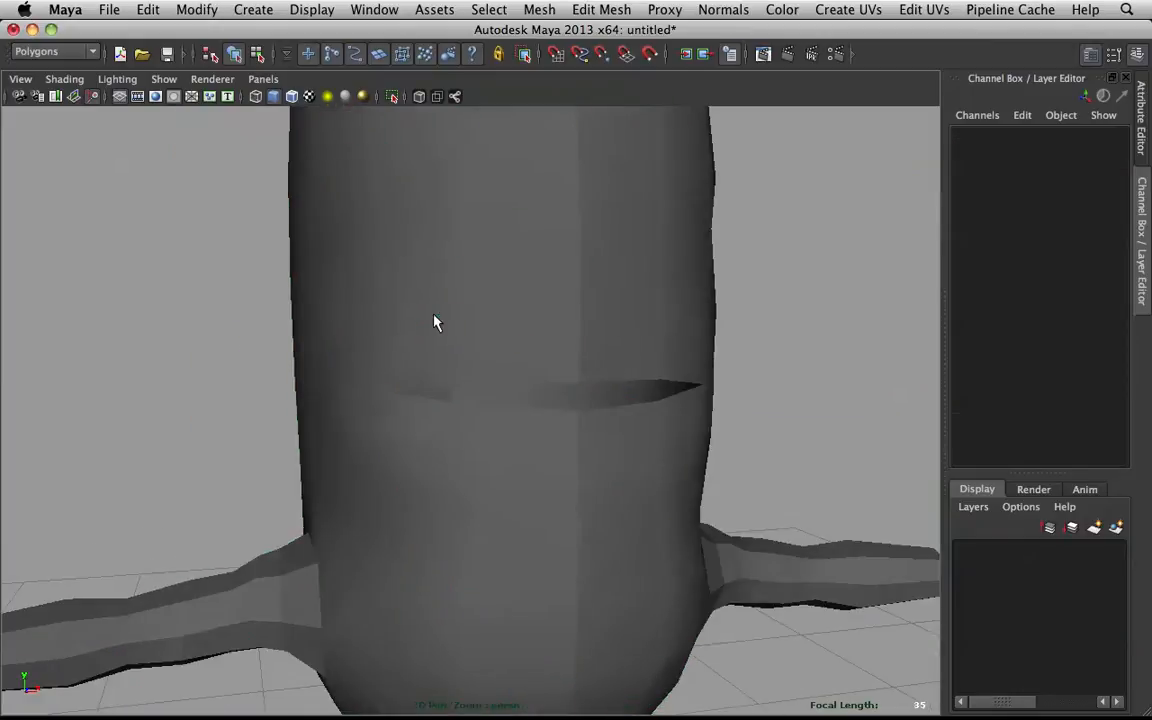
{"action": "left_click", "coordinate": [442, 319]}
{"action": "scroll", "coordinate": [442, 319], "scroll_direction": "up", "scroll_amount": 4}
{"action": "scroll", "coordinate": [767, 301], "scroll_direction": "down", "scroll_amount": 5}
{"action": "left_click", "coordinate": [767, 301]}
{"action": "left_click_drag", "start_coordinate": [767, 301], "coordinate": [532, 347], "text": "alt"}
{"action": "scroll", "coordinate": [532, 347], "scroll_direction": "up", "scroll_amount": 5}
- Try soft-selecting the faces inside the mouth corner and adjusting the falloff radius
{"action": "left_click", "coordinate": [492, 342]}
{"action": "left_click_drag", "start_coordinate": [462, 318], "coordinate": [398, 292], "text": "alt"}
{"action": "right_click_drag", "start_coordinate": [398, 292], "coordinate": [432, 337]}
{"action": "left_click", "coordinate": [369, 439]}
{"action": "key", "text": "b"}
{"action": "left_click_drag", "start_coordinate": [368, 285], "coordinate": [494, 466]}
{"action": "left_click", "coordinate": [359, 337], "text": "shift"}
{"action": "key", "text": "q"}
{"action": "left_click", "coordinate": [391, 400]}
{"action": "key", "text": "w"}
{"action": "key", "text": "z"}
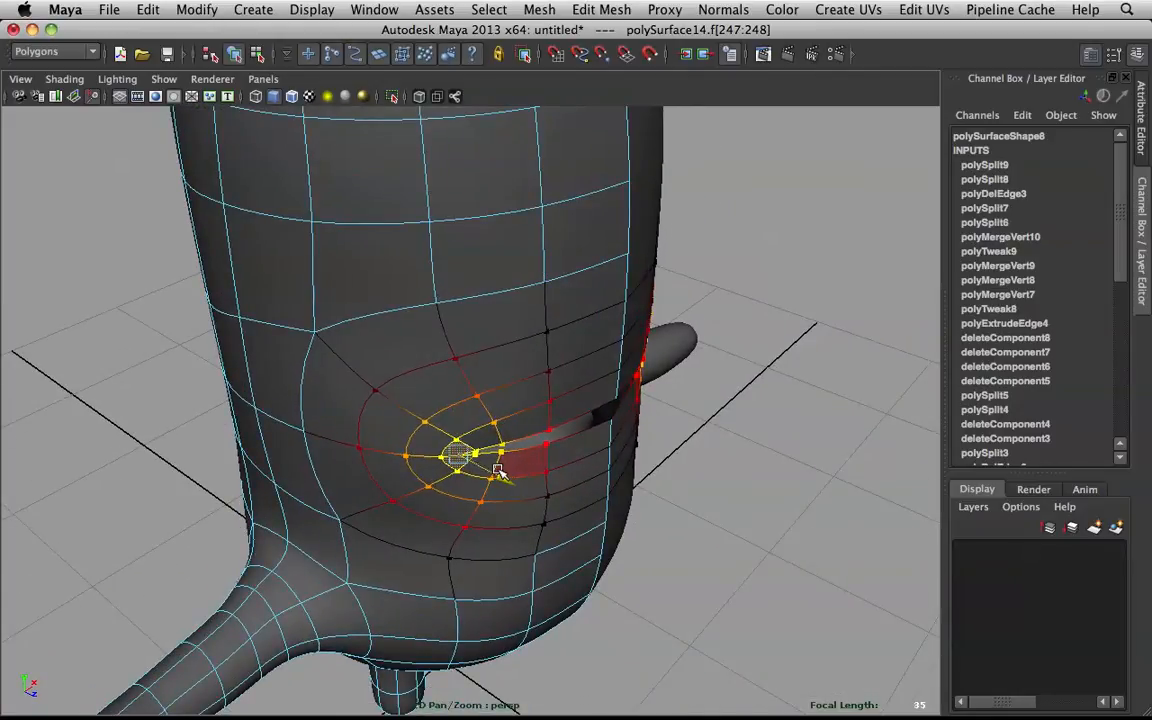
{"action": "left_click", "coordinate": [700, 448]}
- Smooth the body surface below the mouth corner with the Sculpt Geometry tool, and display the mesh unsmoothed
{"action": "right_click_drag", "start_coordinate": [360, 390], "coordinate": [441, 368]}
{"action": "left_click_drag", "start_coordinate": [441, 368], "coordinate": [357, 327], "text": "alt"}
{"action": "left_click_drag", "start_coordinate": [362, 425], "coordinate": [378, 489], "text": "alt"}
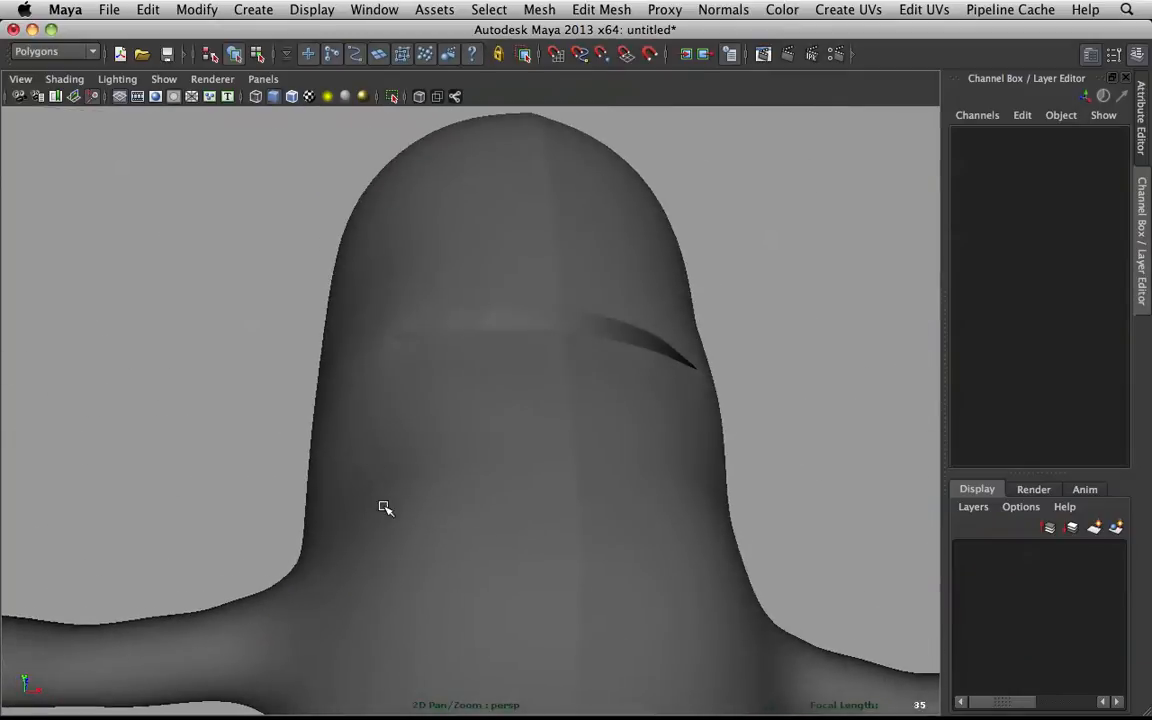
{"action": "left_click", "coordinate": [432, 437]}
{"action": "right_click_drag", "start_coordinate": [392, 395], "coordinate": [345, 355], "text": "shift"}
{"action": "mouse_move", "coordinate": [387, 469]}
{"action": "left_mouse_down"}
{"action": "mouse_move", "coordinate": [416, 440]}
{"action": "mouse_move", "coordinate": [366, 445]}
{"action": "left_mouse_up"}
{"action": "left_click_drag", "start_coordinate": [405, 505], "coordinate": [470, 398]}
{"action": "right_click_drag", "start_coordinate": [362, 415], "coordinate": [362, 453]}
{"action": "key", "text": "1"}
- Select the outer edge loop curving below the mouth corner, nudge it slightly, and preview the mesh smoothed
{"action": "left_click_drag", "start_coordinate": [368, 438], "coordinate": [388, 495], "text": "alt"}
{"action": "right_click_drag", "start_coordinate": [457, 427], "coordinate": [468, 368]}
{"action": "left_click", "coordinate": [390, 505]}
{"action": "middle_click_drag", "start_coordinate": [432, 473], "coordinate": [447, 297], "text": "alt"}
{"action": "left_click_drag", "start_coordinate": [447, 297], "coordinate": [434, 325], "text": "alt"}
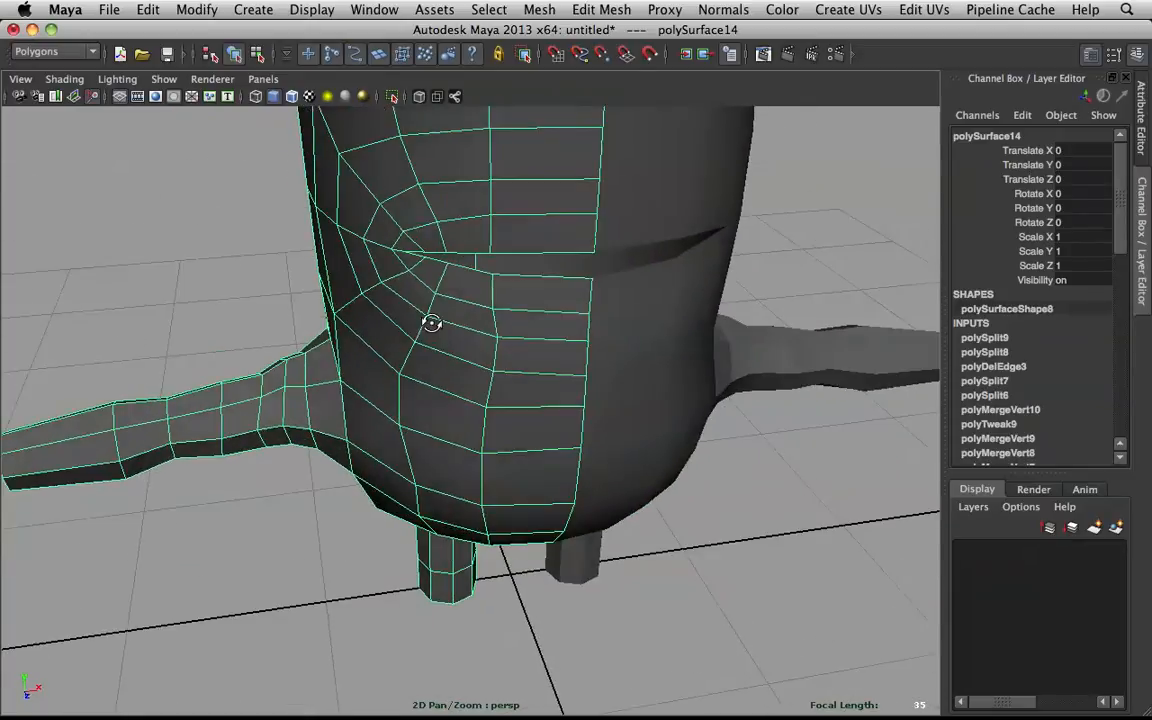
{"action": "right_click_drag", "start_coordinate": [411, 327], "coordinate": [411, 285]}
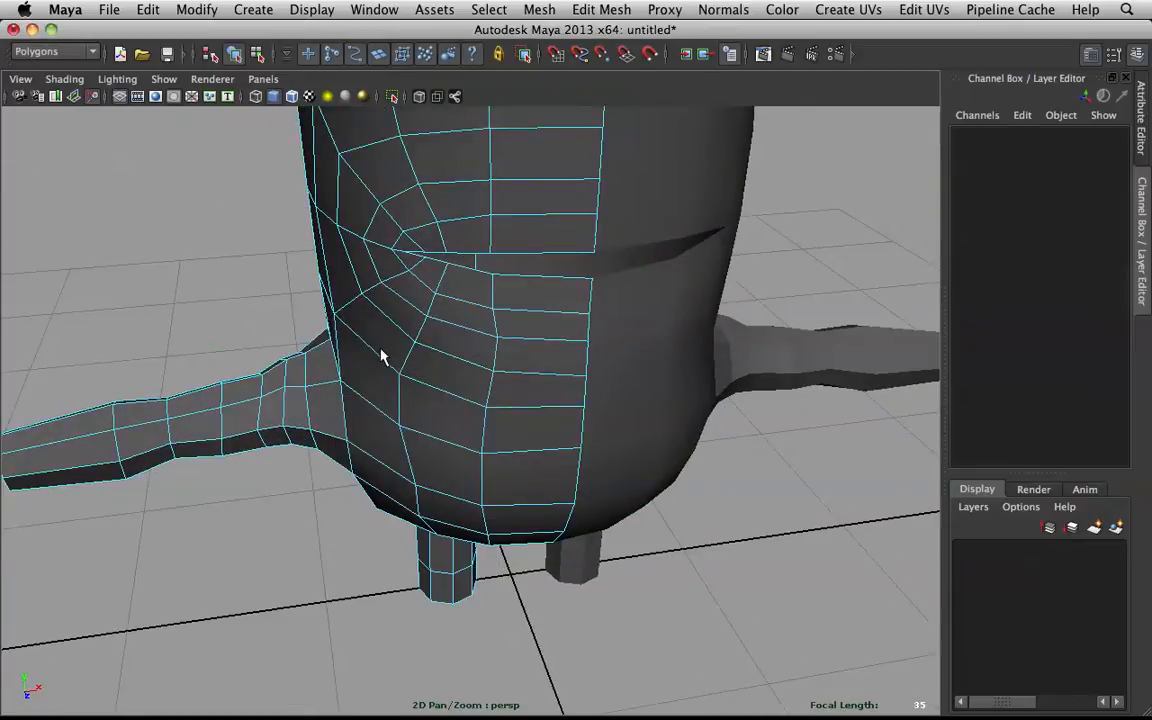
{"action": "double_click", "coordinate": [381, 357]}
{"action": "left_click_drag", "start_coordinate": [420, 338], "coordinate": [416, 340]}
{"action": "left_click", "coordinate": [437, 389]}
{"action": "left_click_drag", "start_coordinate": [436, 391], "coordinate": [380, 335], "text": "alt"}
{"action": "key", "text": "3"}
- Return to object mode and inspect the smoothed mouth and body from the front, sides and below
{"action": "left_click_drag", "start_coordinate": [489, 388], "coordinate": [580, 283], "text": "alt"}
{"action": "right_click_drag", "start_coordinate": [384, 323], "coordinate": [470, 295]}
{"action": "scroll", "coordinate": [505, 275], "scroll_direction": "down", "scroll_amount": 3}
{"action": "left_click_drag", "start_coordinate": [509, 273], "coordinate": [336, 285], "text": "alt"}
{"action": "left_click", "coordinate": [740, 307]}
{"action": "left_click_drag", "start_coordinate": [751, 308], "coordinate": [538, 355], "text": "alt"}
{"action": "left_click_drag", "start_coordinate": [669, 357], "coordinate": [459, 500], "text": "alt"}
{"action": "left_click_drag", "start_coordinate": [506, 445], "coordinate": [633, 365], "text": "alt"}
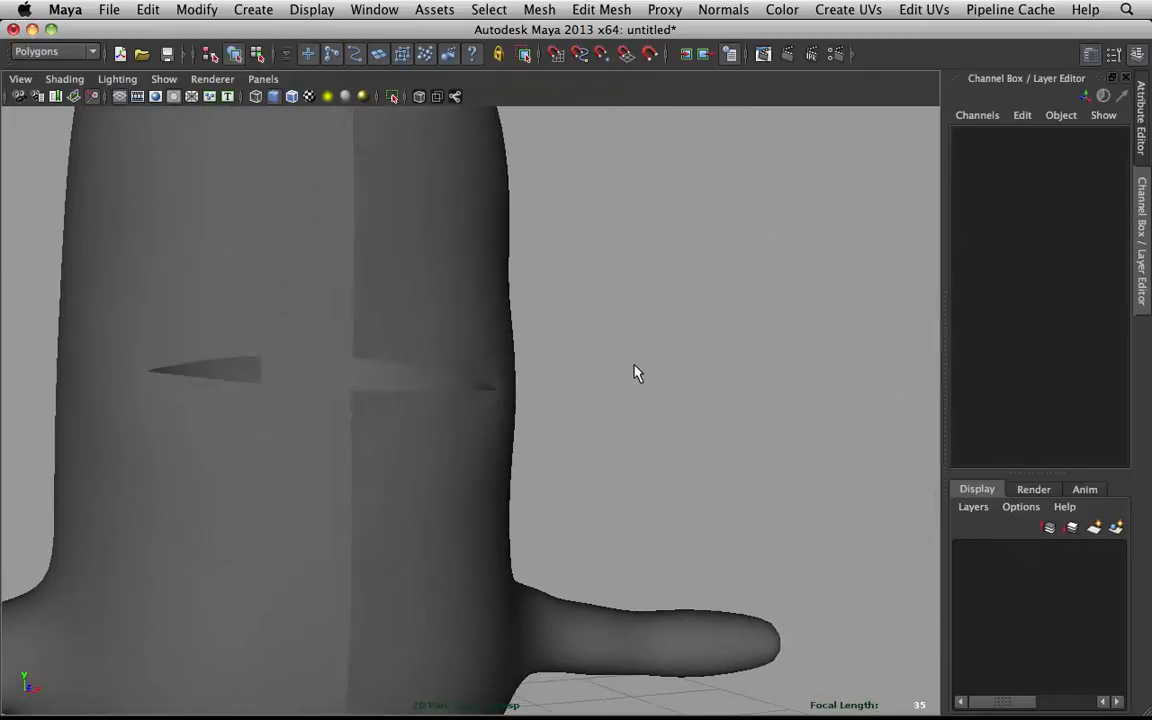
{"action": "scroll", "coordinate": [599, 429], "scroll_direction": "down", "scroll_amount": 5}
{"action": "left_click_drag", "start_coordinate": [599, 429], "coordinate": [599, 550], "text": "alt"}
{"action": "middle_click_drag", "start_coordinate": [599, 550], "coordinate": [514, 356], "text": "alt"}
{"action": "left_click_drag", "start_coordinate": [514, 356], "coordinate": [533, 366], "text": "alt"}
- Use the Sculpt Geometry tool on the mirrored half to relax the mesh around its mouth corner
{"action": "left_click", "coordinate": [518, 322]}
{"action": "scroll", "coordinate": [511, 275], "scroll_direction": "up", "scroll_amount": 5}
{"action": "middle_click_drag", "start_coordinate": [511, 269], "coordinate": [501, 381], "text": "alt"}
{"action": "right_click_drag", "start_coordinate": [530, 310], "coordinate": [508, 343], "text": "shift"}
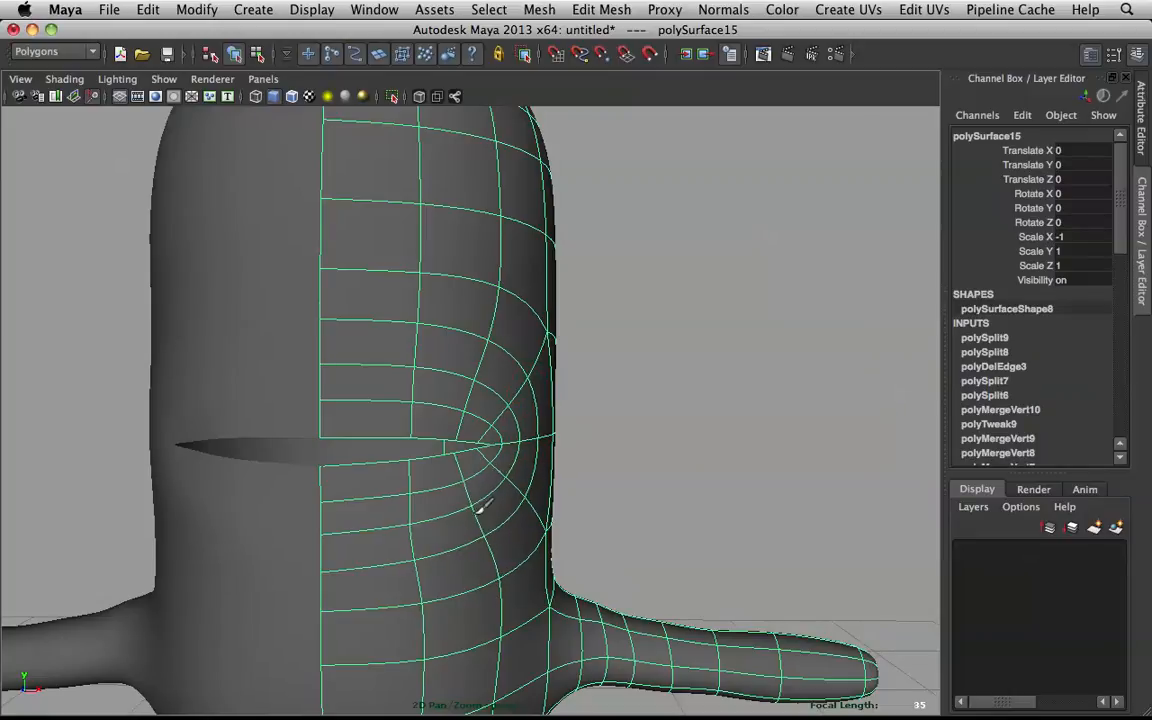
{"action": "key", "text": "q"}
{"action": "left_click", "coordinate": [699, 363]}
{"action": "scroll", "coordinate": [600, 410], "scroll_direction": "down", "scroll_amount": 5}
{"action": "mouse_move", "coordinate": [505, 453]}
{"action": "left_mouse_down", "text": "alt"}
{"action": "mouse_move", "coordinate": [594, 463]}
{"action": "mouse_move", "coordinate": [491, 453]}
{"action": "left_mouse_up", "text": "alt"}
- Display the mirrored half unsmoothed, select both body halves, and combine them into one mesh
{"action": "left_click", "coordinate": [486, 454]}
{"action": "scroll", "coordinate": [484, 455], "scroll_direction": "up", "scroll_amount": 3}
{"action": "key", "text": "1"}
{"action": "scroll", "coordinate": [484, 458], "scroll_direction": "up", "scroll_amount": 5}
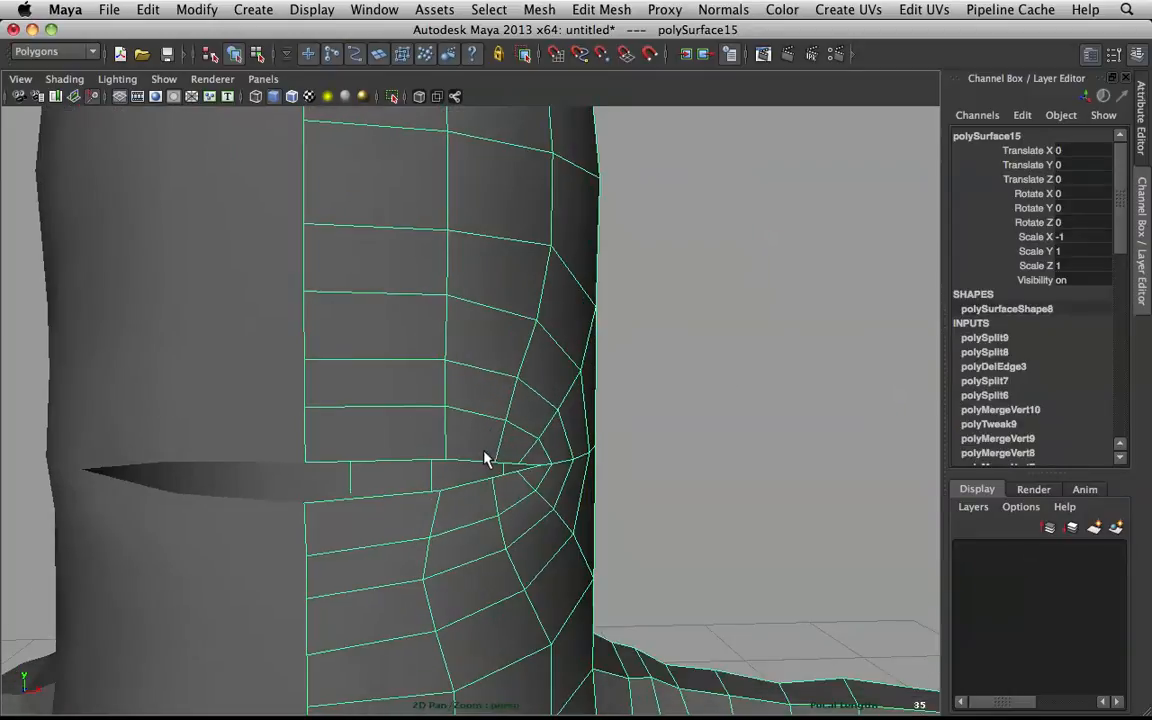
{"action": "middle_click_drag", "start_coordinate": [484, 458], "coordinate": [532, 358], "text": "alt"}
{"action": "scroll", "coordinate": [322, 346], "scroll_direction": "down", "scroll_amount": 5}
{"action": "left_click", "coordinate": [390, 326], "text": "shift"}
{"action": "scroll", "coordinate": [391, 306], "scroll_direction": "down", "scroll_amount": 5}
{"action": "left_click_drag", "start_coordinate": [528, 305], "coordinate": [527, 272], "text": "alt"}
{"action": "scroll", "coordinate": [497, 290], "scroll_direction": "down", "scroll_amount": 5}
{"action": "scroll", "coordinate": [497, 290], "scroll_direction": "down", "scroll_amount": 2}
{"action": "right_click_drag", "start_coordinate": [478, 291], "coordinate": [415, 301], "text": "shift"}
- Select all the vertices along the body's centre line and merge them
{"action": "left_click_drag", "start_coordinate": [460, 293], "coordinate": [456, 293], "text": "alt"}
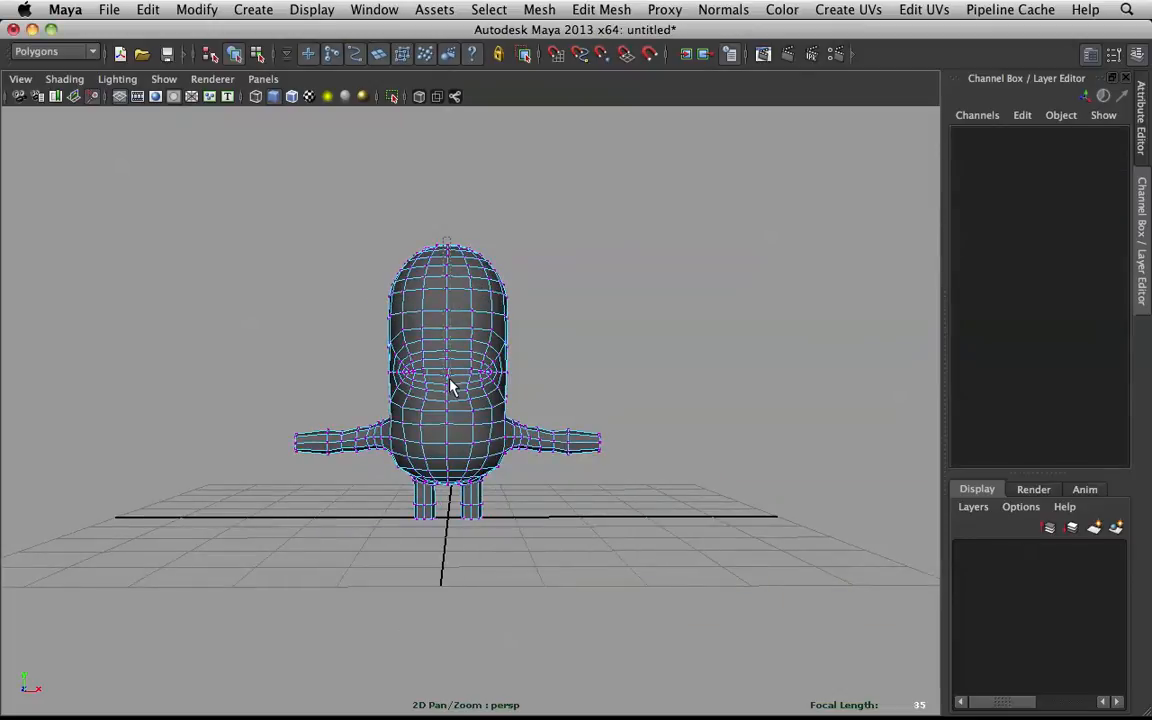
{"action": "left_click_drag", "start_coordinate": [452, 507], "coordinate": [456, 238]}
{"action": "right_click_drag", "start_coordinate": [452, 430], "coordinate": [504, 322], "text": "shift"}
{"action": "scroll", "coordinate": [576, 288], "scroll_direction": "up", "scroll_amount": 8}
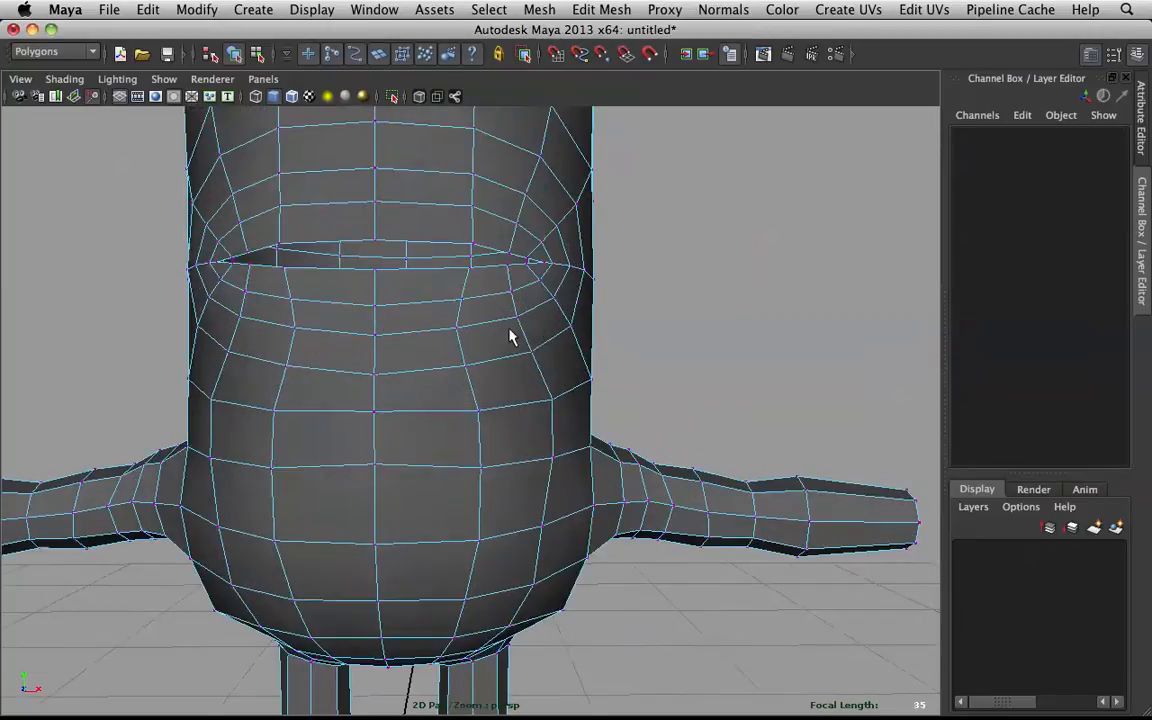
- Select the border edge loop of the mouth opening and extrude it into the head
{"action": "key", "text": "1"}
{"action": "right_click_drag", "start_coordinate": [476, 386], "coordinate": [483, 338]}
{"action": "double_click", "coordinate": [481, 384]}
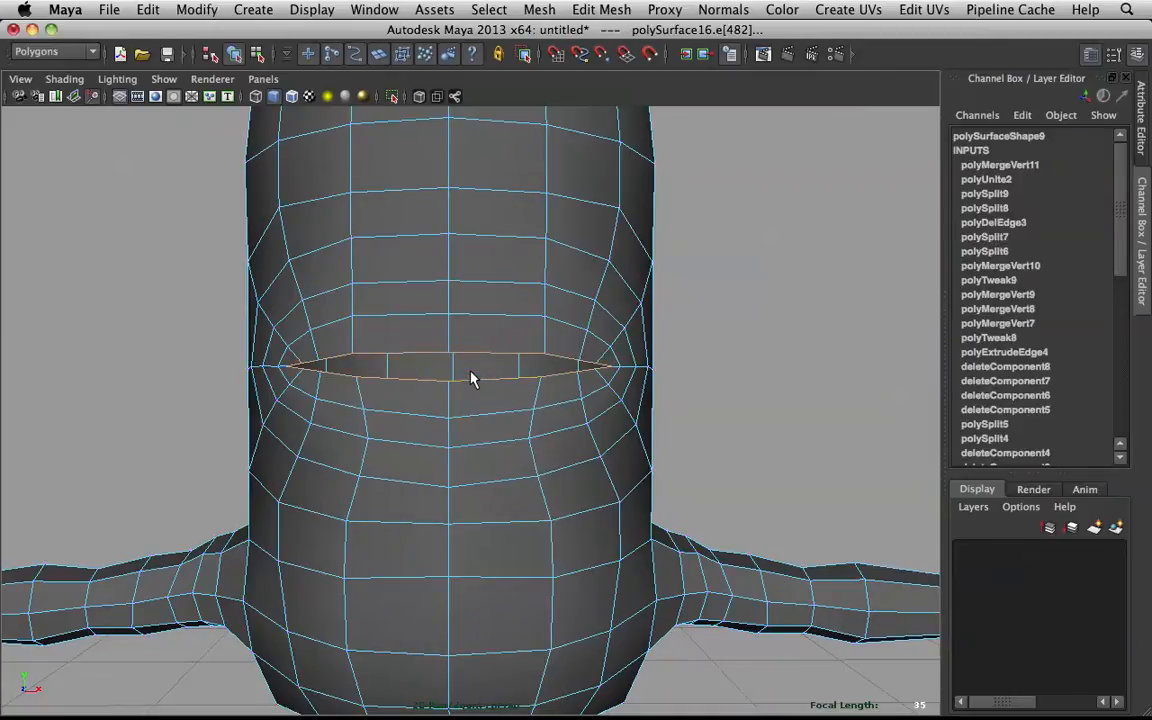
{"action": "right_click_drag", "start_coordinate": [496, 272], "coordinate": [496, 312], "text": "shift"}
{"action": "right_click_drag", "start_coordinate": [490, 318], "coordinate": [436, 360], "text": "alt"}
{"action": "left_click_drag", "start_coordinate": [436, 360], "coordinate": [530, 373], "text": "alt"}
{"action": "key", "text": "w"}
{"action": "left_click_drag", "start_coordinate": [636, 408], "coordinate": [612, 406], "text": "alt"}
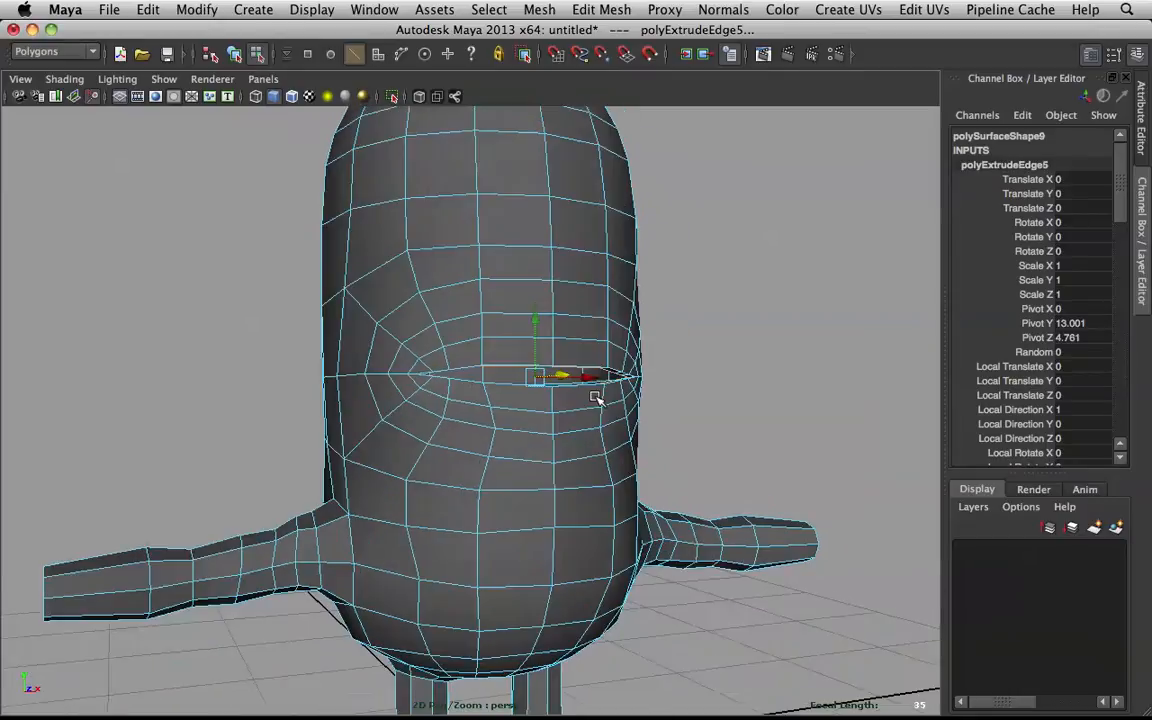
- Scale the extruded lip edge loop slightly and preview the mesh smoothed
{"action": "right_click_drag", "start_coordinate": [612, 406], "coordinate": [622, 370], "text": "alt"}
{"action": "key", "text": "r"}
{"action": "middle_click_drag", "start_coordinate": [668, 339], "coordinate": [661, 373], "text": "alt"}
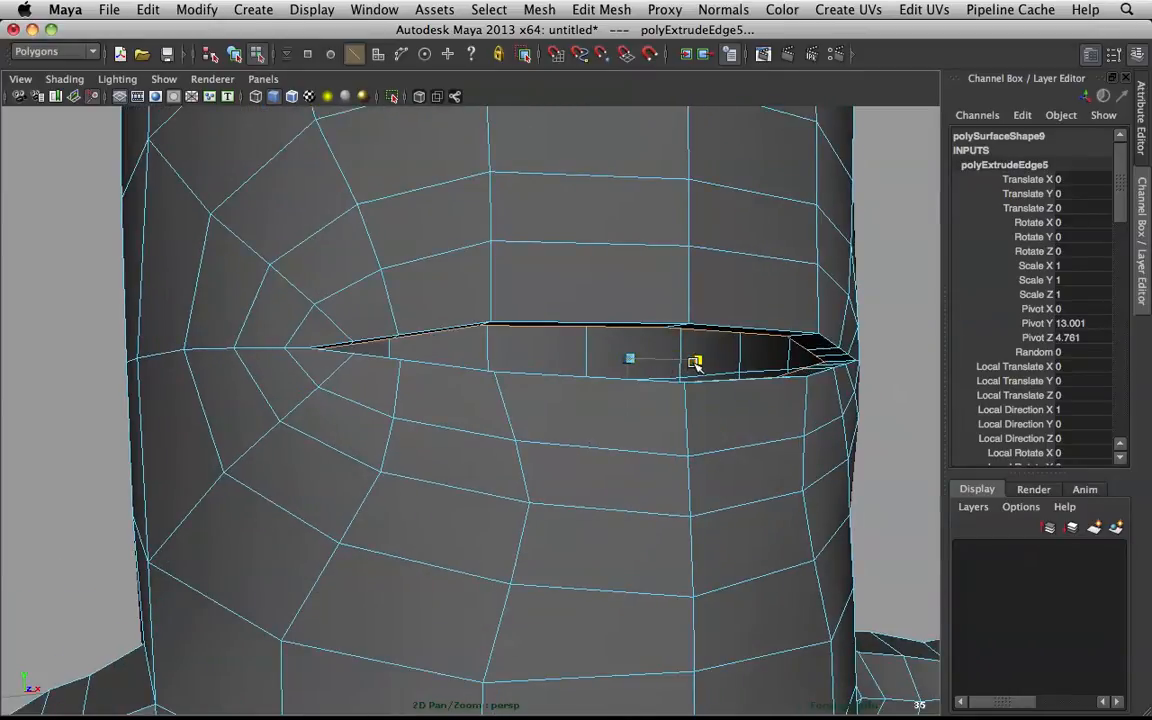
{"action": "left_click_drag", "start_coordinate": [691, 361], "coordinate": [698, 362]}
{"action": "left_click_drag", "start_coordinate": [698, 362], "coordinate": [644, 368], "text": "alt"}
{"action": "key", "text": "3"}
- View the full smoothed model in object mode, compare its mouth with the minion reference image in Chrome, and return to Maya
{"action": "key", "text": "q"}
{"action": "mouse_move", "coordinate": [549, 280]}
{"action": "right_mouse_down"}
{"action": "mouse_move", "coordinate": [586, 236]}
{"action": "mouse_move", "coordinate": [606, 248]}
{"action": "mouse_move", "coordinate": [556, 268]}
{"action": "right_mouse_up"}
{"action": "left_click", "coordinate": [881, 319]}
{"action": "right_click_drag", "start_coordinate": [881, 319], "coordinate": [748, 368], "text": "alt"}
{"action": "left_click_drag", "start_coordinate": [748, 368], "coordinate": [717, 369], "text": "alt"}
{"action": "mouse_move", "coordinate": [647, 393]}
{"action": "right_mouse_down", "text": "alt"}
{"action": "mouse_move", "coordinate": [668, 386]}
{"action": "mouse_move", "coordinate": [625, 389]}
{"action": "right_mouse_up", "text": "alt"}
{"action": "right_click_drag", "start_coordinate": [557, 428], "coordinate": [604, 437], "text": "alt"}
{"action": "mouse_move", "coordinate": [556, 712]}
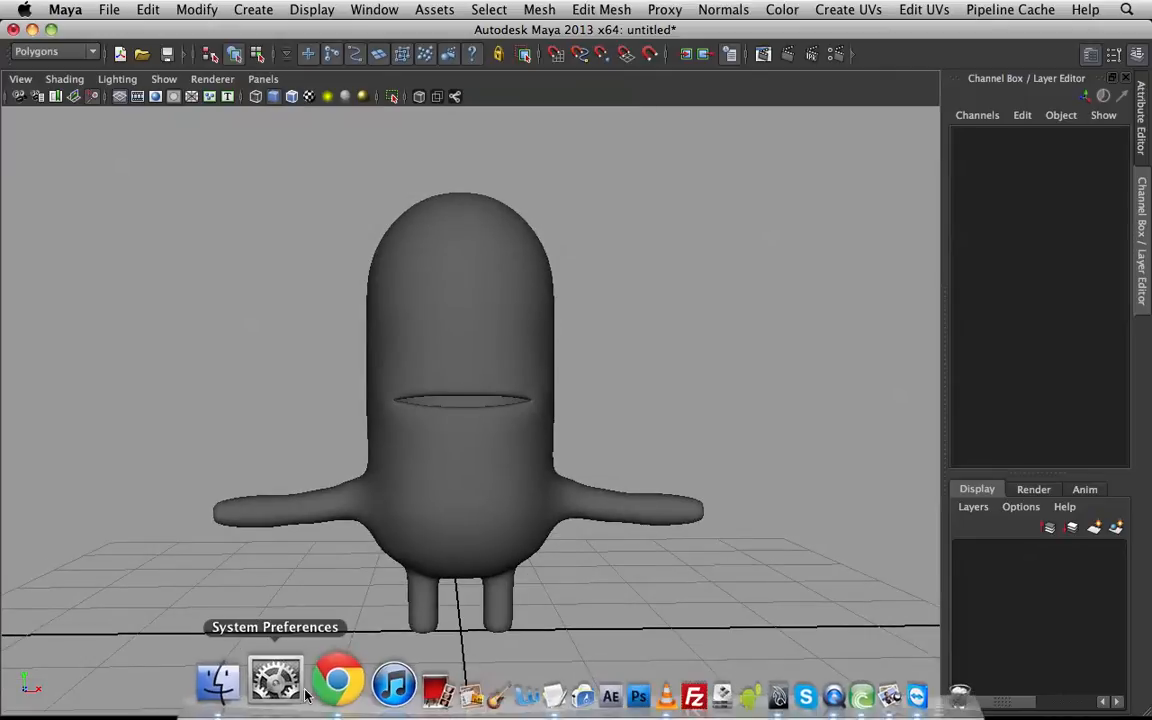
{"action": "left_click", "coordinate": [316, 684]}
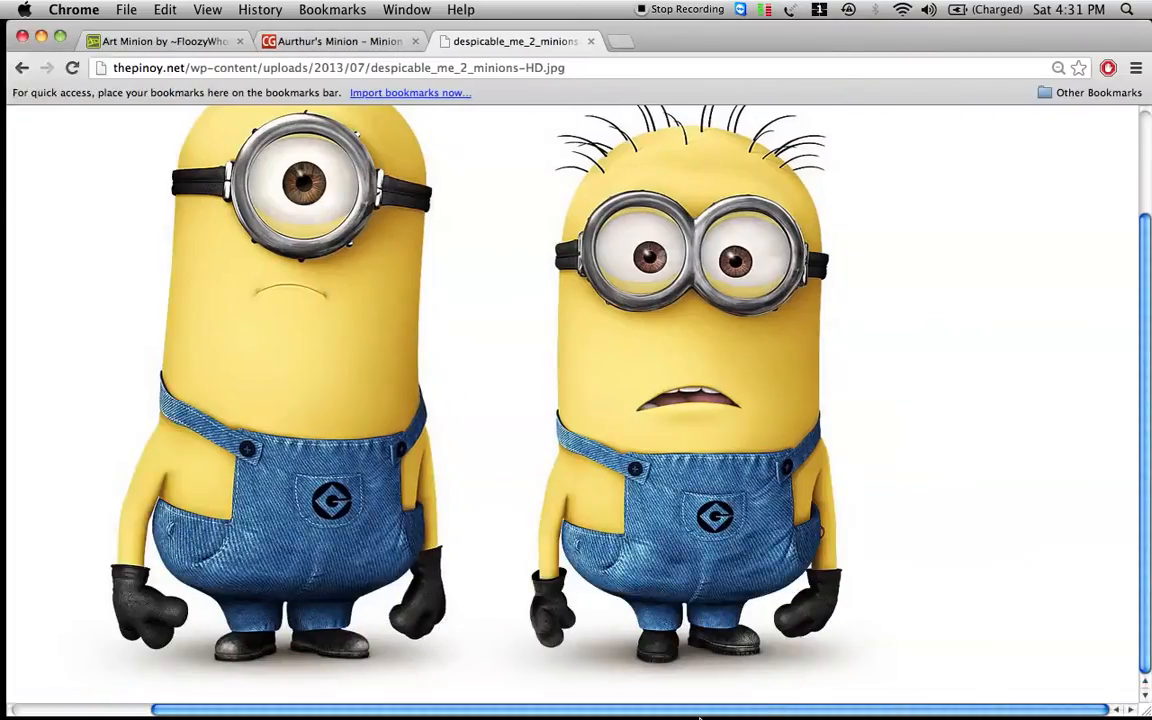
{"action": "left_click", "coordinate": [699, 676]}
- Select the ring of narrow lip faces around the mouth opening
{"action": "left_click", "coordinate": [519, 407]}
{"action": "scroll", "coordinate": [517, 404], "scroll_direction": "up", "scroll_amount": 10}
{"action": "right_click", "coordinate": [336, 321]}
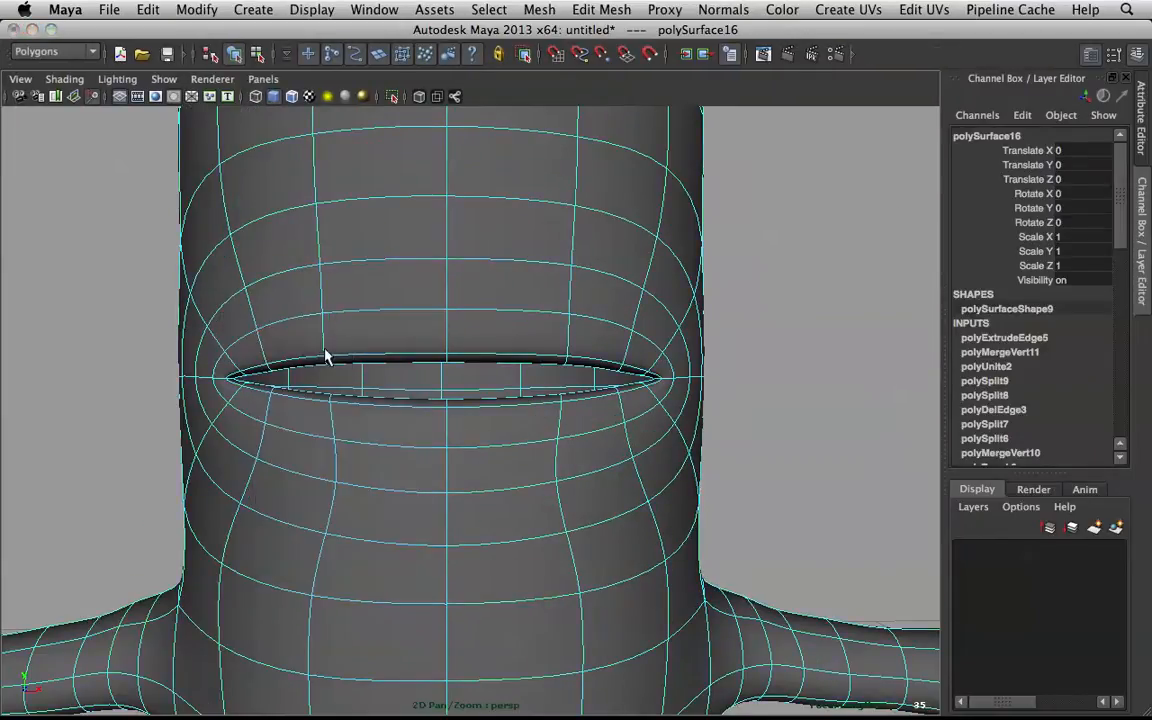
{"action": "right_click_drag", "start_coordinate": [342, 348], "coordinate": [341, 358]}
{"action": "left_click", "coordinate": [300, 361]}
{"action": "double_click", "coordinate": [265, 369], "text": "shift"}
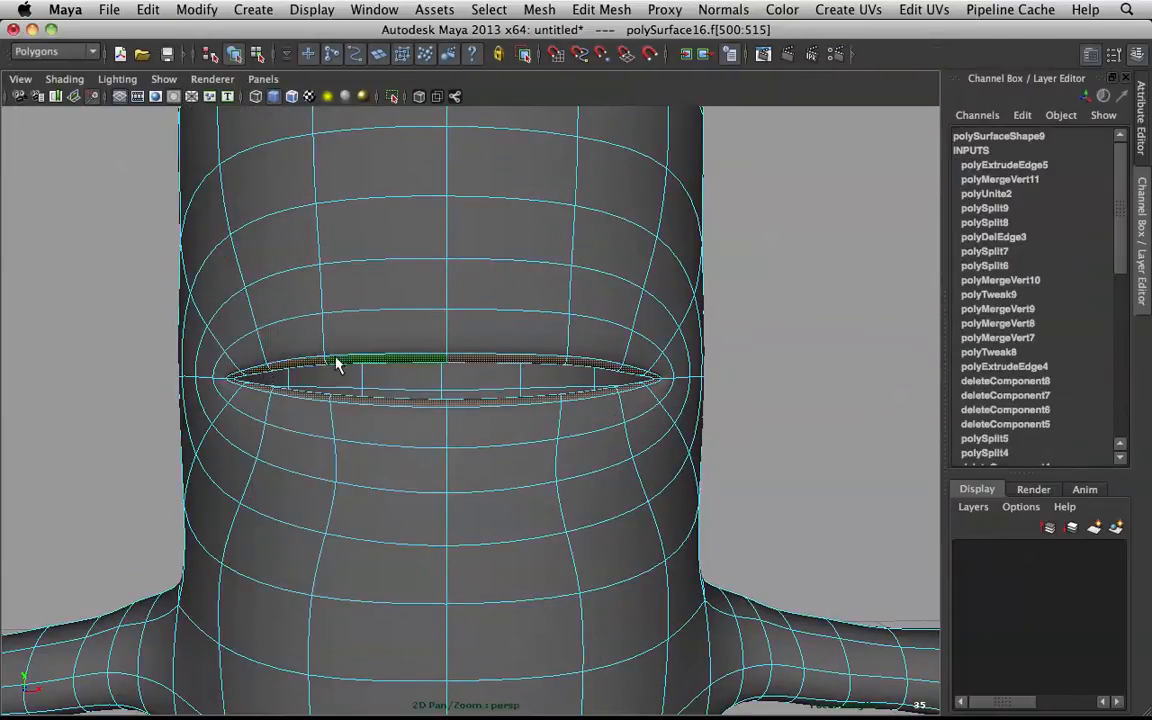
- Try to extrude the selected ring of lip faces
{"action": "right_click", "coordinate": [427, 320], "text": "shift"}
{"action": "right_click_drag", "start_coordinate": [432, 355], "coordinate": [432, 358], "text": "shift"}
{"action": "scroll", "coordinate": [470, 350], "scroll_direction": "down", "scroll_amount": 8}
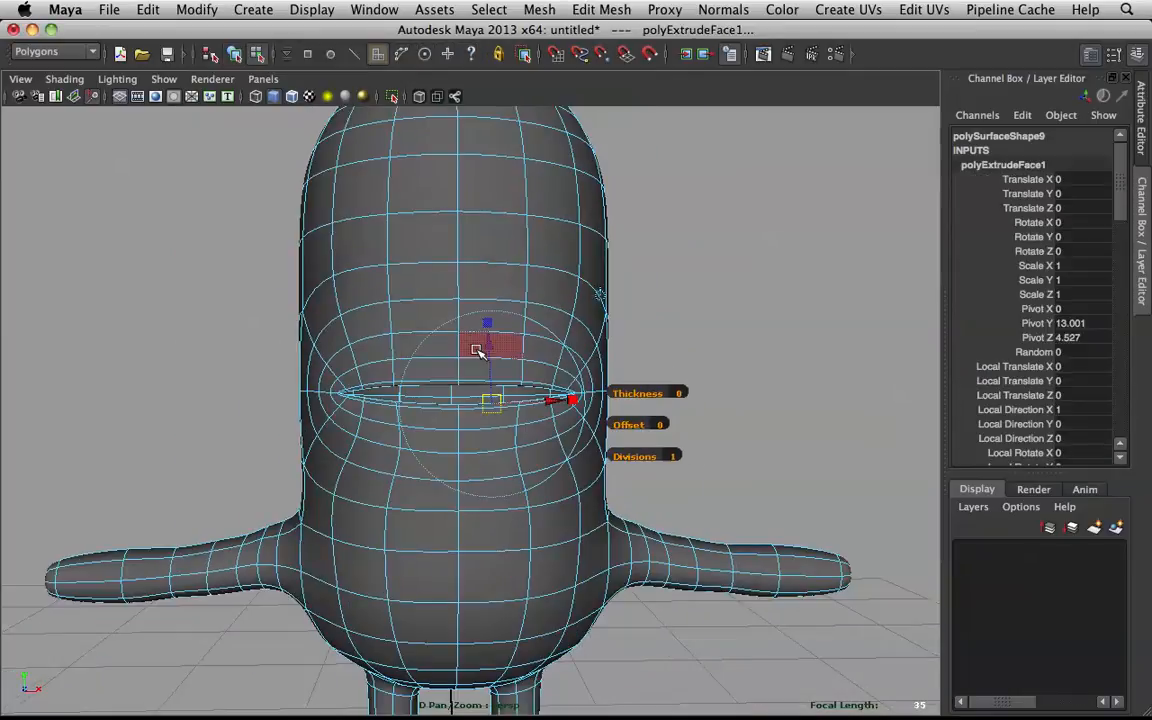
{"action": "key", "text": "ctrl+z"}
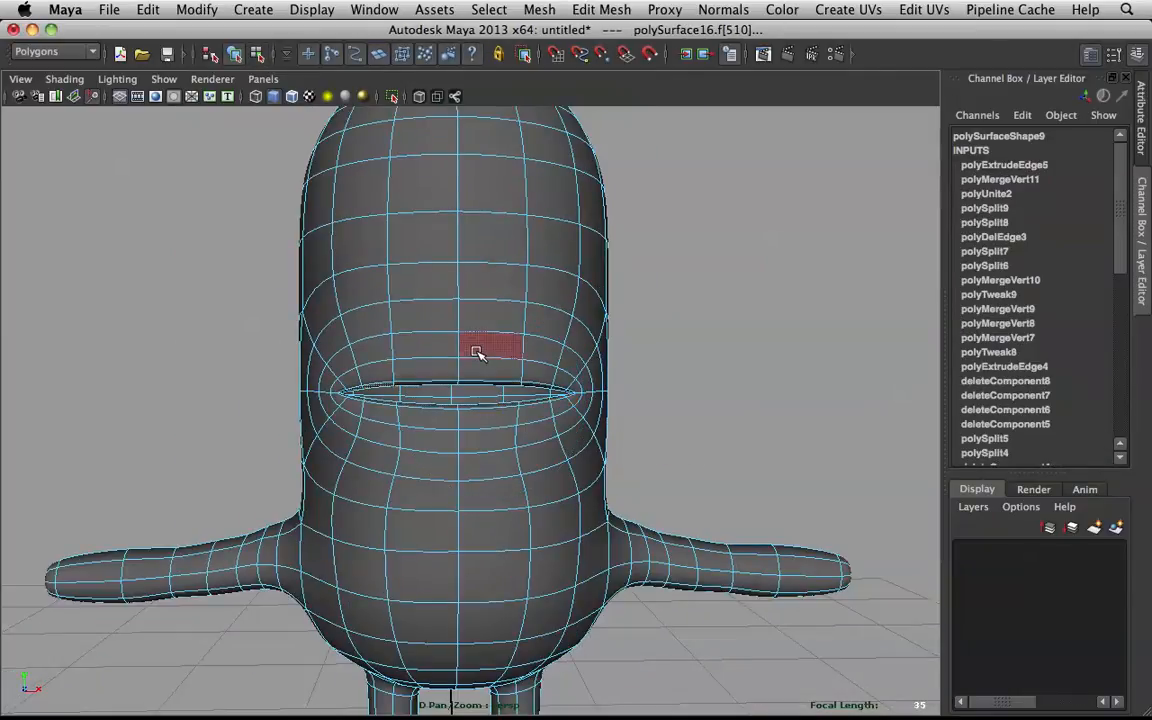
- Turn on soft selection for the lip faces, adjust the falloff radius, nudge them slightly, and return to object mode
{"action": "key", "text": "b"}
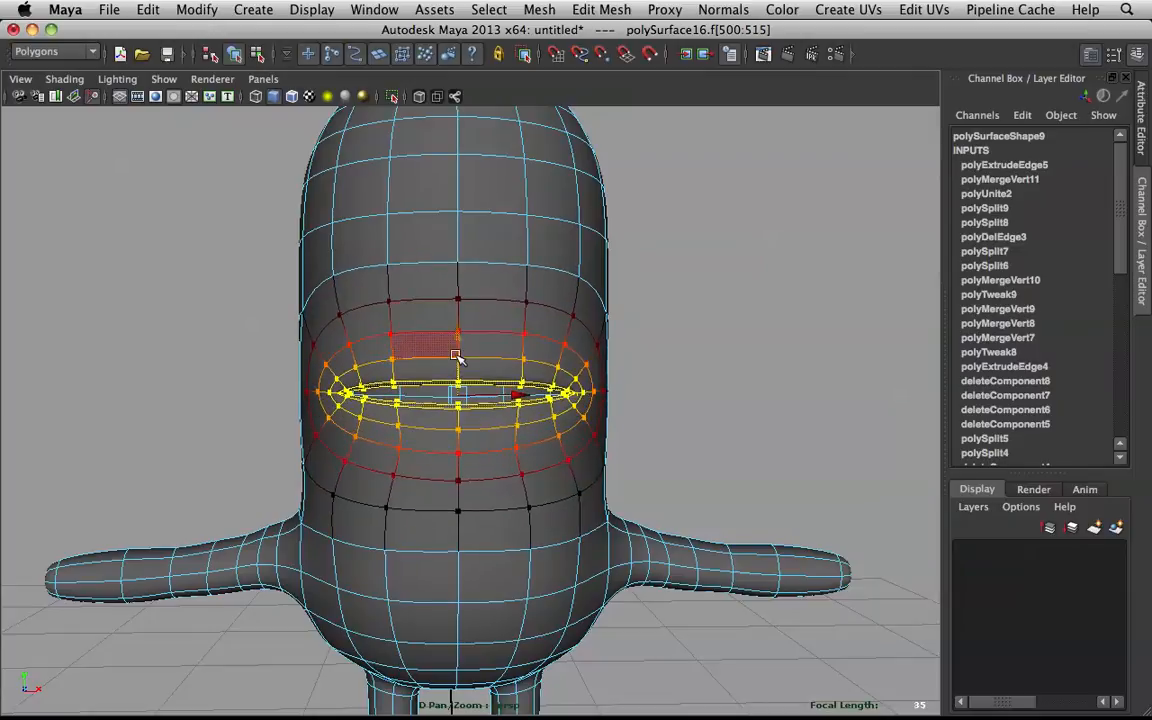
{"action": "left_click_drag", "start_coordinate": [461, 351], "coordinate": [531, 379]}
{"action": "middle_click_drag", "start_coordinate": [449, 357], "coordinate": [454, 376]}
{"action": "left_click_drag", "start_coordinate": [454, 376], "coordinate": [607, 368], "text": "alt"}
{"action": "left_click", "coordinate": [735, 321]}
{"action": "right_click", "coordinate": [659, 345]}
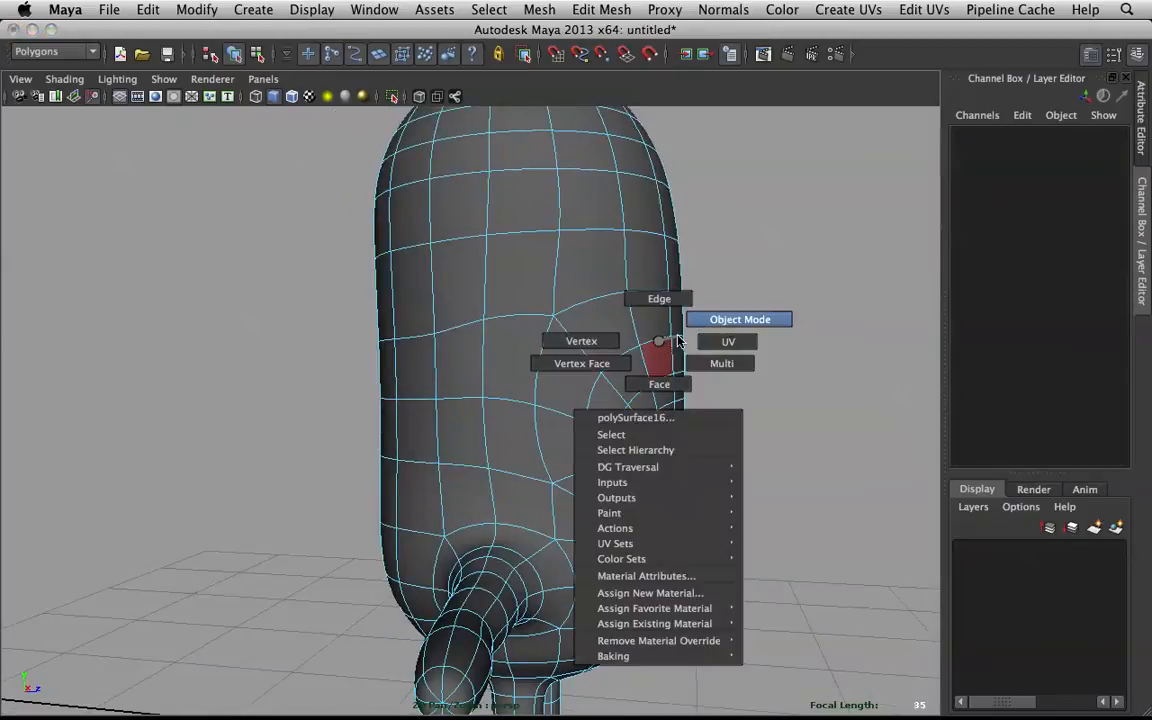
- Select the two small faces at the corner of the mouth with soft selection active
{"action": "right_click_drag", "start_coordinate": [659, 345], "coordinate": [740, 320]}
{"action": "left_click", "coordinate": [779, 281]}
{"action": "scroll", "coordinate": [779, 281], "scroll_direction": "down", "scroll_amount": 3}
{"action": "left_click_drag", "start_coordinate": [779, 281], "coordinate": [345, 319], "text": "alt"}
{"action": "scroll", "coordinate": [514, 350], "scroll_direction": "up", "scroll_amount": 6}
{"action": "left_click", "coordinate": [514, 350]}
{"action": "right_click_drag", "start_coordinate": [345, 319], "coordinate": [327, 347]}
{"action": "left_click", "coordinate": [322, 350]}
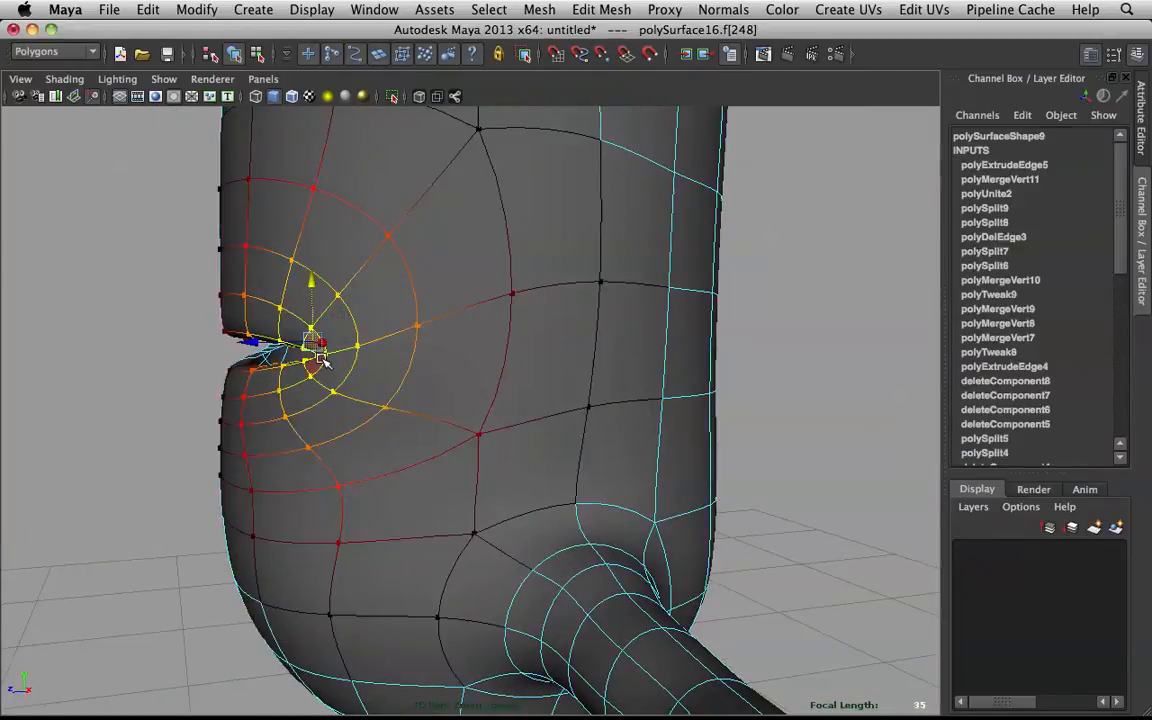
{"action": "left_click_drag", "start_coordinate": [265, 355], "coordinate": [453, 368]}
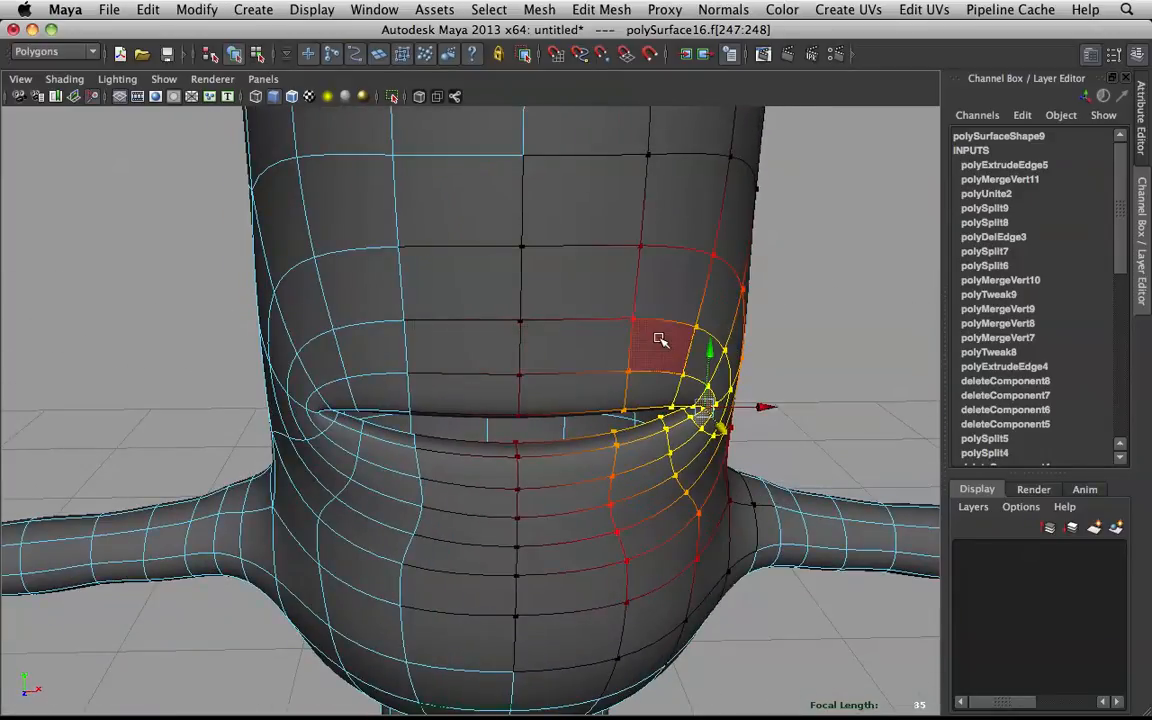
- Mirror the soft selection to both corners of the mouth, adjust the corner faces slightly, and return to object mode
{"action": "left_click_drag", "start_coordinate": [632, 332], "coordinate": [614, 357], "text": "alt"}
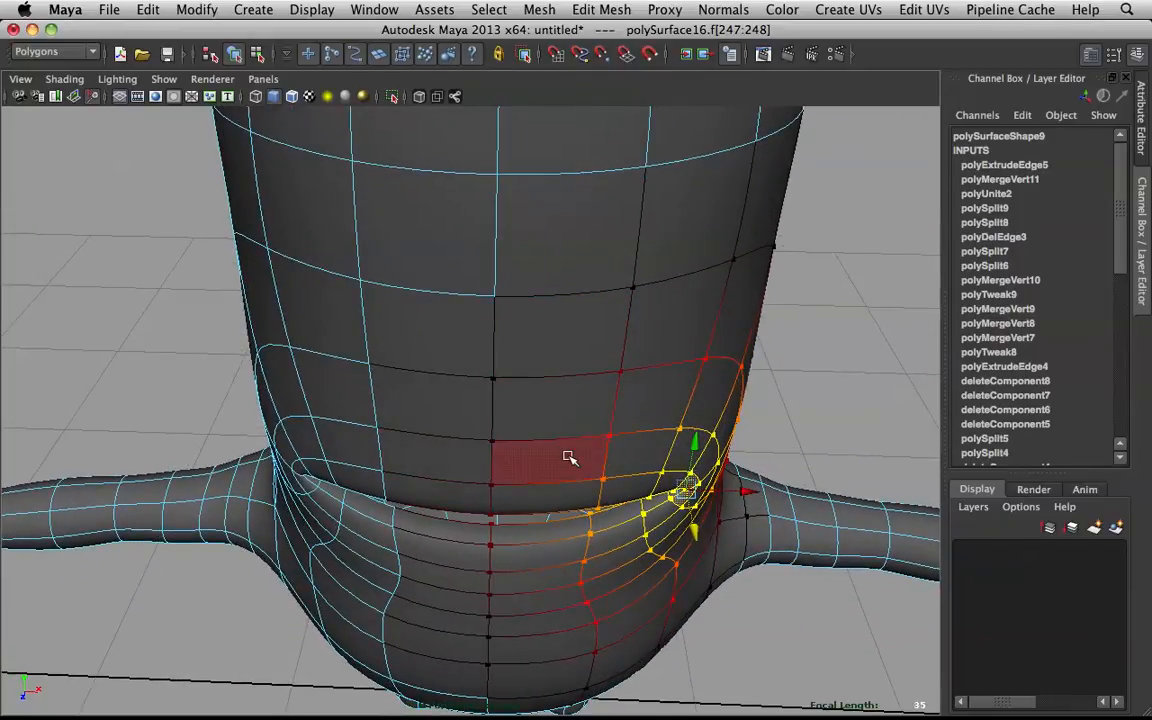
{"action": "left_click_drag", "start_coordinate": [612, 457], "coordinate": [457, 380]}
{"action": "scroll", "coordinate": [540, 333], "scroll_direction": "up", "scroll_amount": 5}
{"action": "left_click_drag", "start_coordinate": [446, 443], "coordinate": [510, 387], "text": "alt"}
{"action": "scroll", "coordinate": [577, 179], "scroll_direction": "down", "scroll_amount": 5}
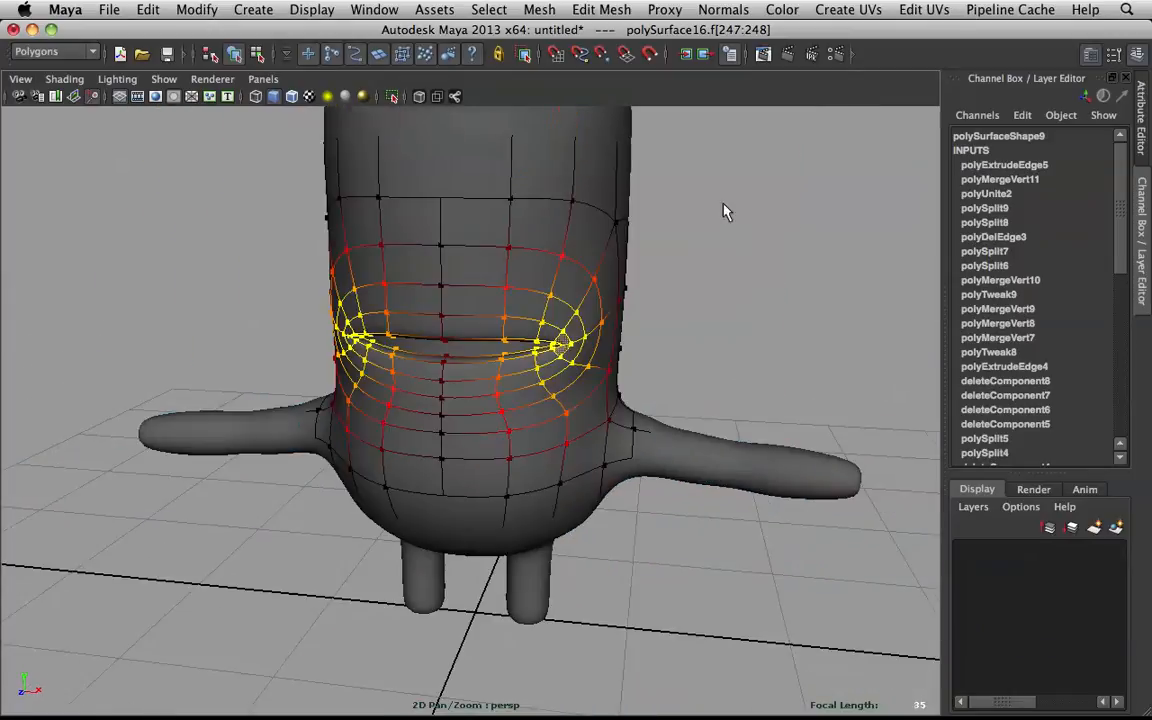
{"action": "left_click", "coordinate": [682, 176]}
{"action": "mouse_move", "coordinate": [612, 322]}
{"action": "left_mouse_down", "text": "alt"}
{"action": "mouse_move", "coordinate": [707, 334]}
{"action": "mouse_move", "coordinate": [640, 329]}
{"action": "mouse_move", "coordinate": [560, 357]}
{"action": "left_mouse_up", "text": "alt"}
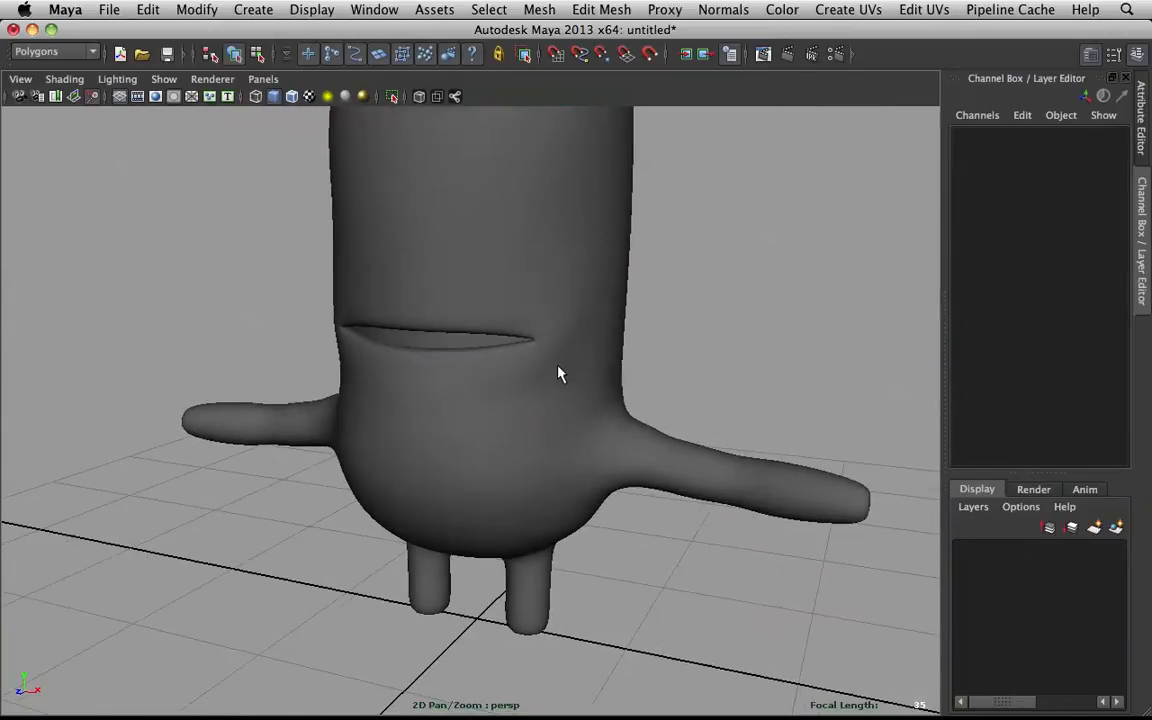
- Examine the mouth shape on the smoothed body from the front, with and without the wireframe
{"action": "left_click", "coordinate": [585, 352]}
{"action": "scroll", "coordinate": [617, 347], "scroll_direction": "up", "scroll_amount": 3}
{"action": "right_click_drag", "start_coordinate": [628, 281], "coordinate": [548, 247], "text": "shift"}
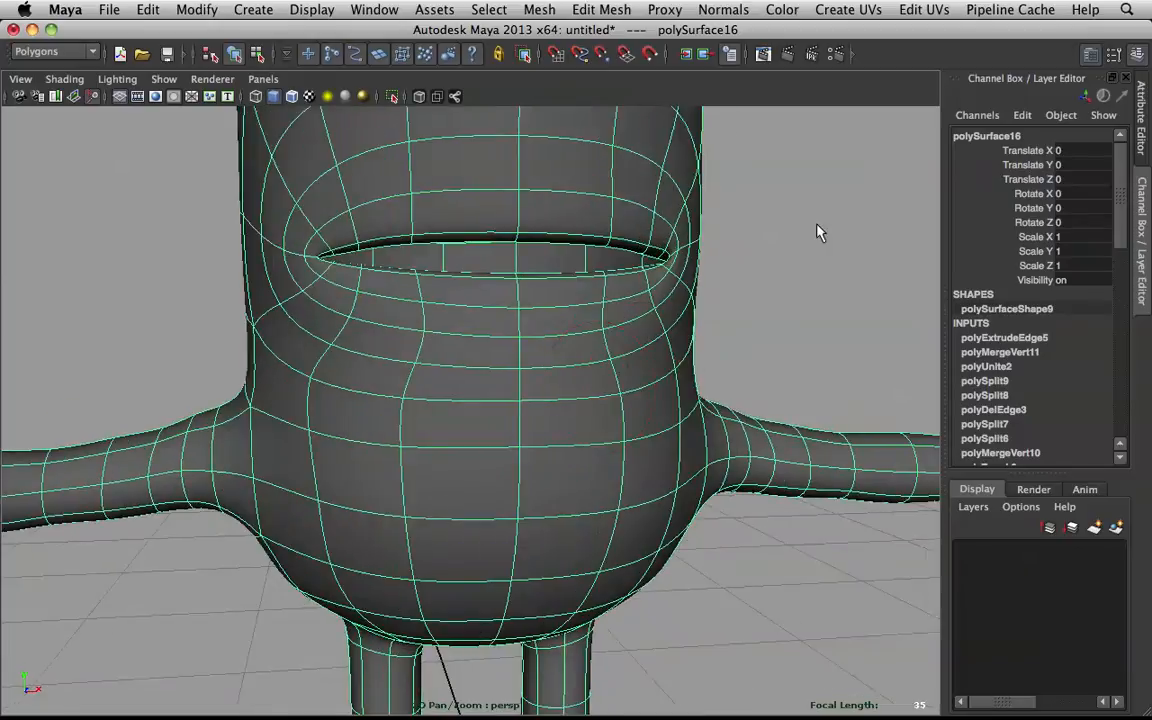
{"action": "left_click", "coordinate": [816, 232]}
{"action": "scroll", "coordinate": [721, 251], "scroll_direction": "down", "scroll_amount": 5}
{"action": "left_click_drag", "start_coordinate": [721, 251], "coordinate": [702, 254], "text": "alt"}
{"action": "key", "text": "ctrl+z"}
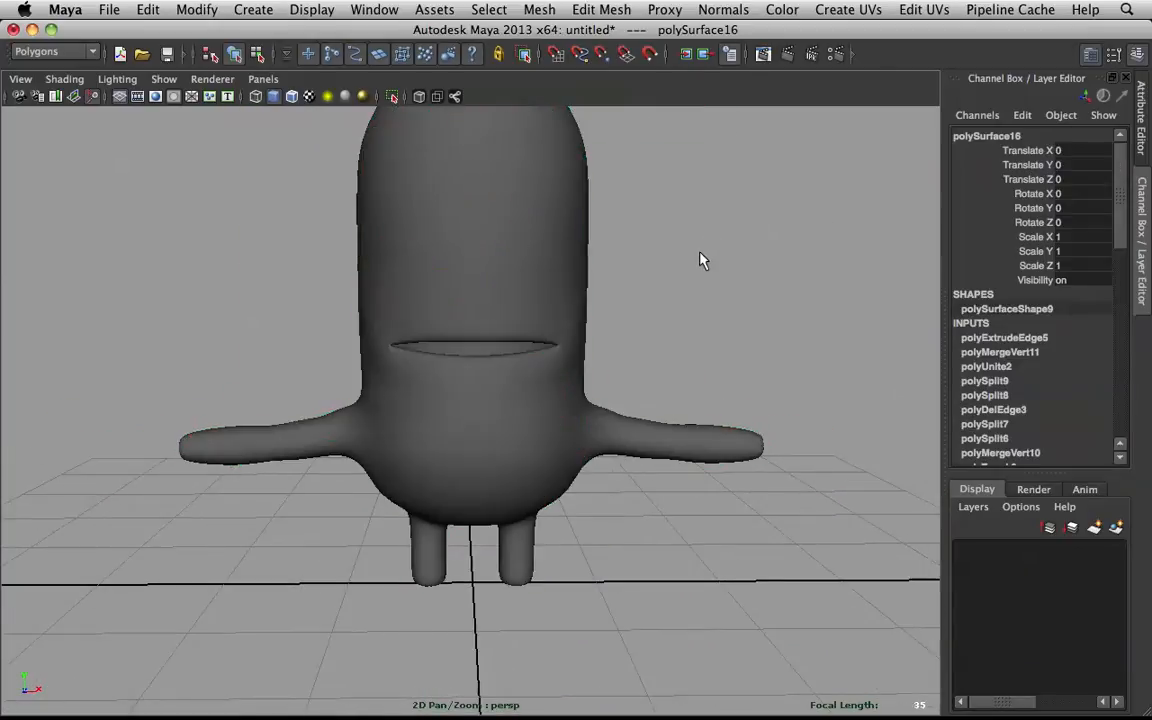
{"action": "key", "text": "ctrl+z"}
{"action": "key", "text": "shift+z"}
{"action": "key", "text": "shift+z"}
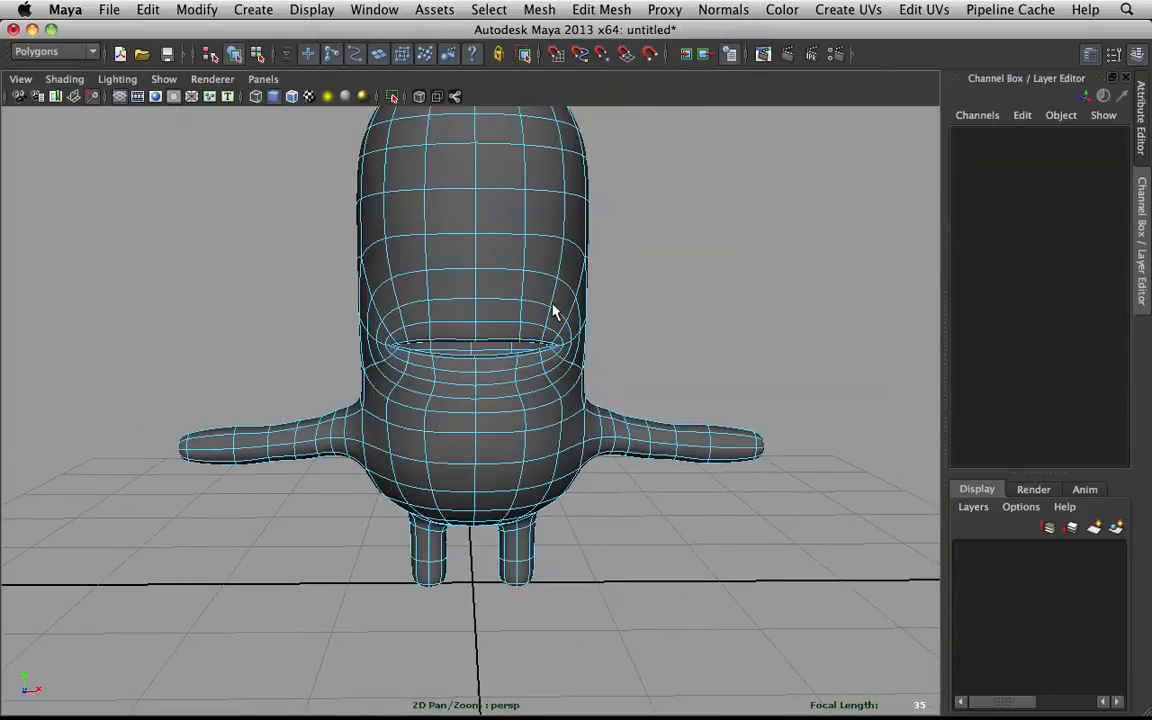
{"action": "left_click", "coordinate": [681, 249]}
{"action": "left_click", "coordinate": [585, 284]}
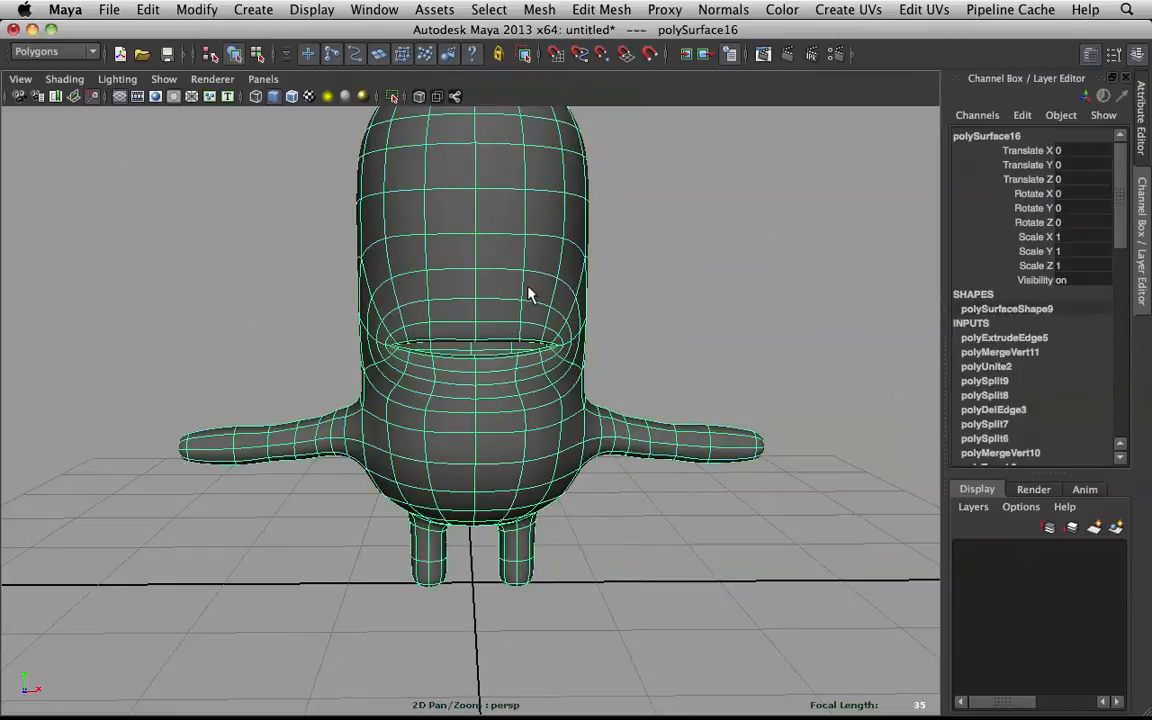
{"action": "left_click_drag", "start_coordinate": [525, 259], "coordinate": [520, 179]}
{"action": "left_click", "coordinate": [681, 237]}
{"action": "scroll", "coordinate": [681, 238], "scroll_direction": "down", "scroll_amount": 5}
{"action": "left_click_drag", "start_coordinate": [679, 239], "coordinate": [632, 316], "text": "alt"}
{"action": "scroll", "coordinate": [534, 266], "scroll_direction": "up", "scroll_amount": 5}
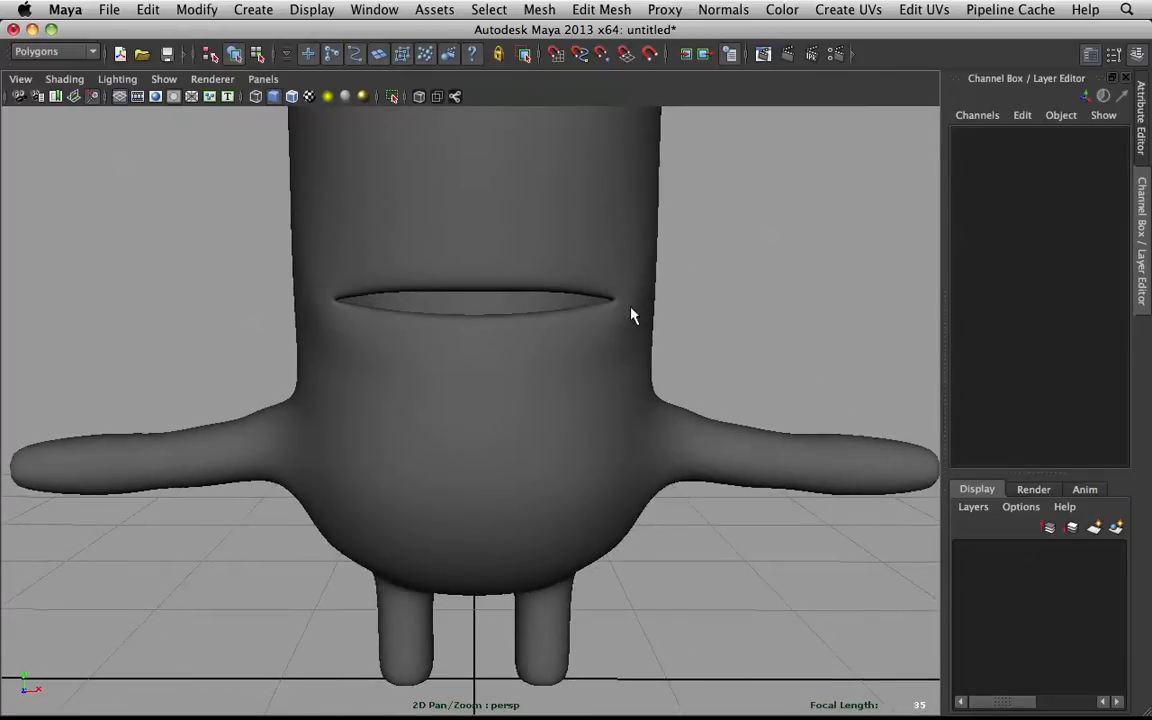
- Try to adjust two adjacent edges on the loop below the mouth with a narrower soft-selection falloff, and return to object mode
{"action": "left_click", "coordinate": [591, 388]}
{"action": "scroll", "coordinate": [665, 350], "scroll_direction": "up", "scroll_amount": 8}
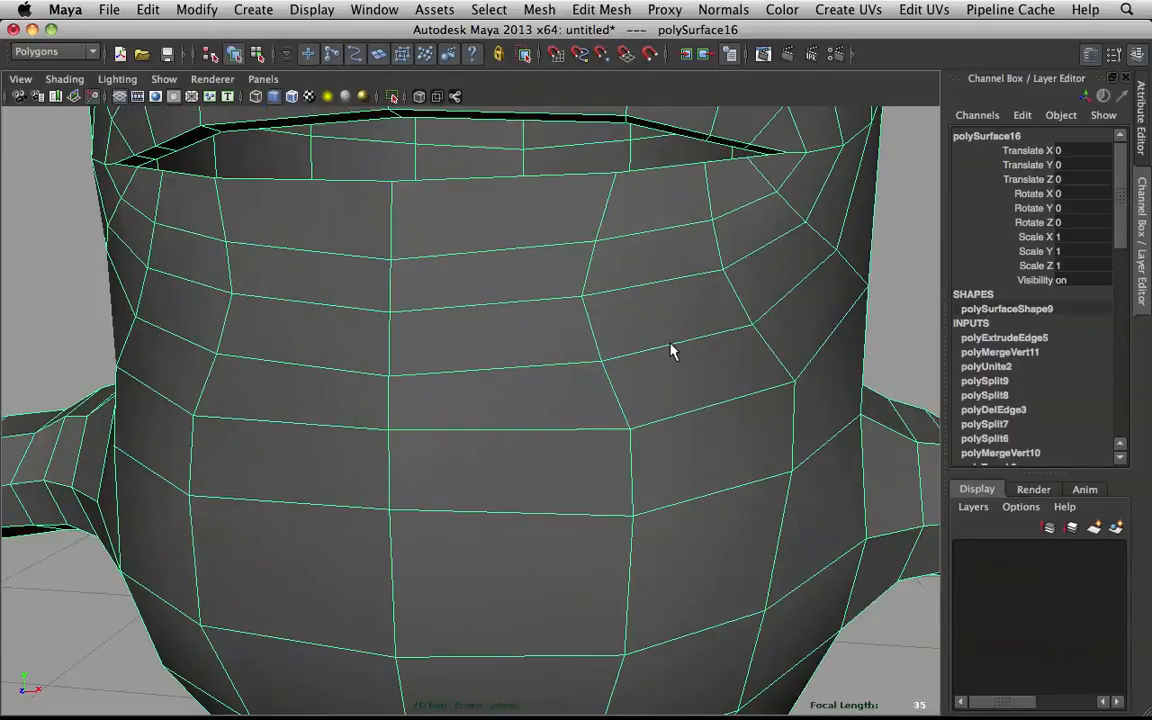
{"action": "left_click_drag", "start_coordinate": [672, 350], "coordinate": [722, 355], "text": "alt"}
{"action": "right_click_drag", "start_coordinate": [710, 398], "coordinate": [700, 357]}
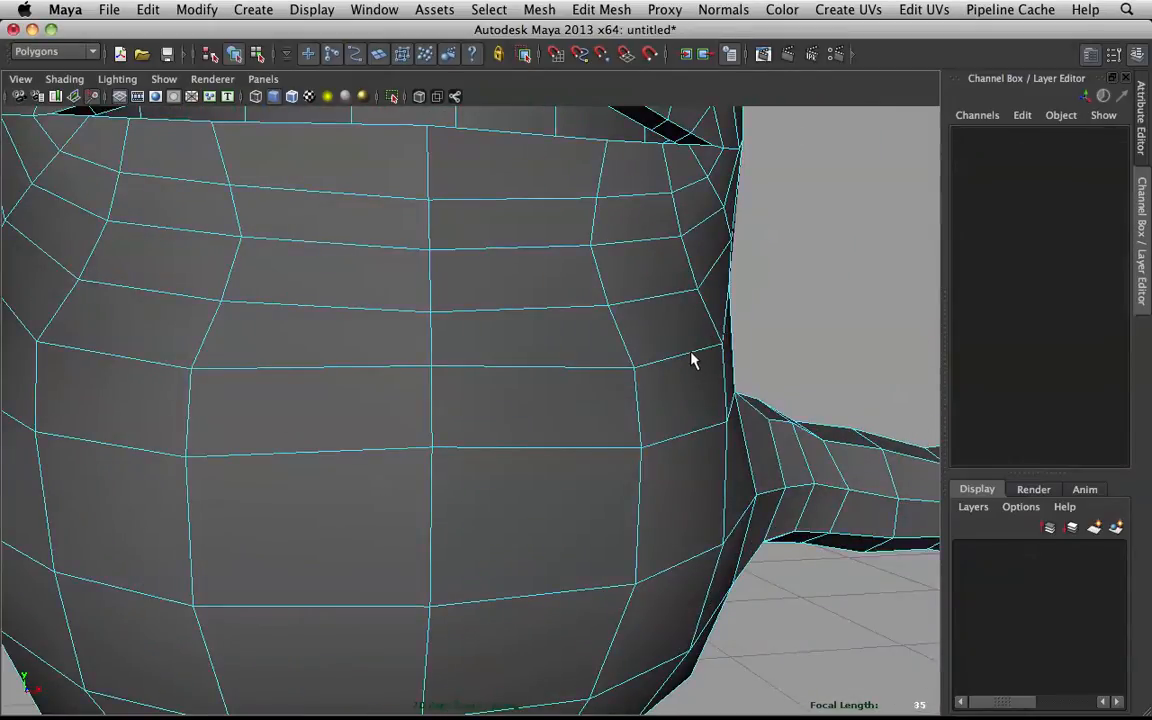
{"action": "left_click", "coordinate": [694, 361]}
{"action": "key", "text": "b"}
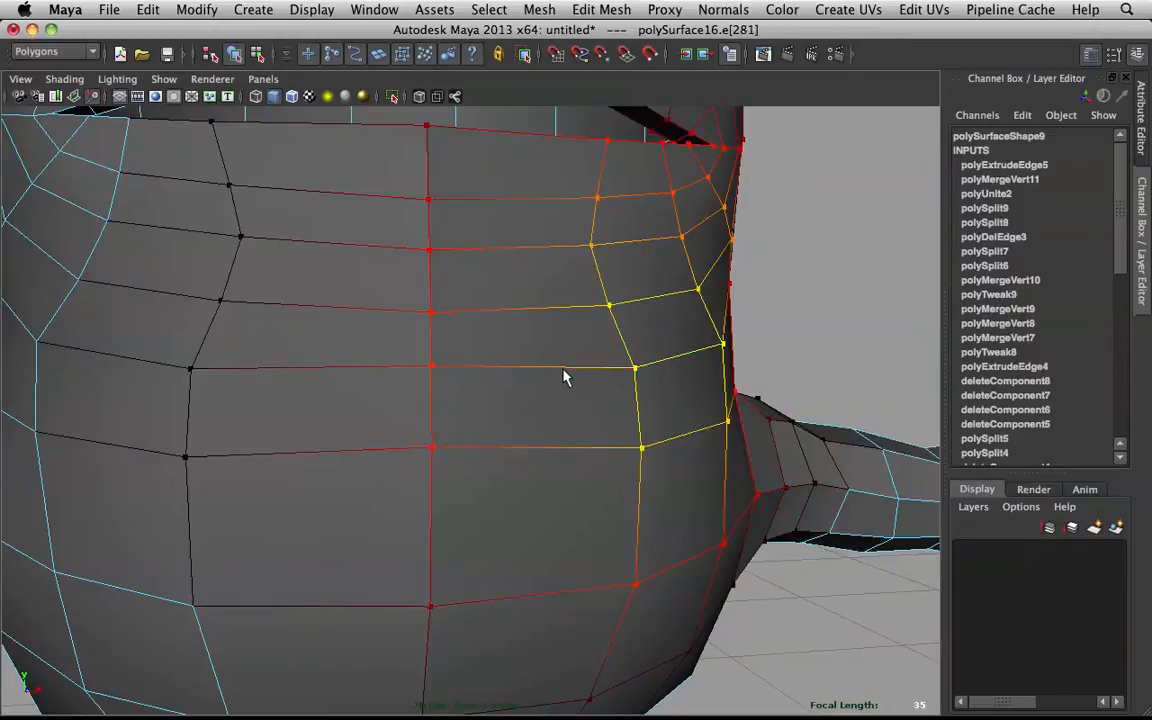
{"action": "left_click", "coordinate": [505, 368], "text": "shift"}
{"action": "left_click_drag", "start_coordinate": [679, 269], "coordinate": [690, 296]}
{"action": "key", "text": "b"}
{"action": "key", "text": "w"}
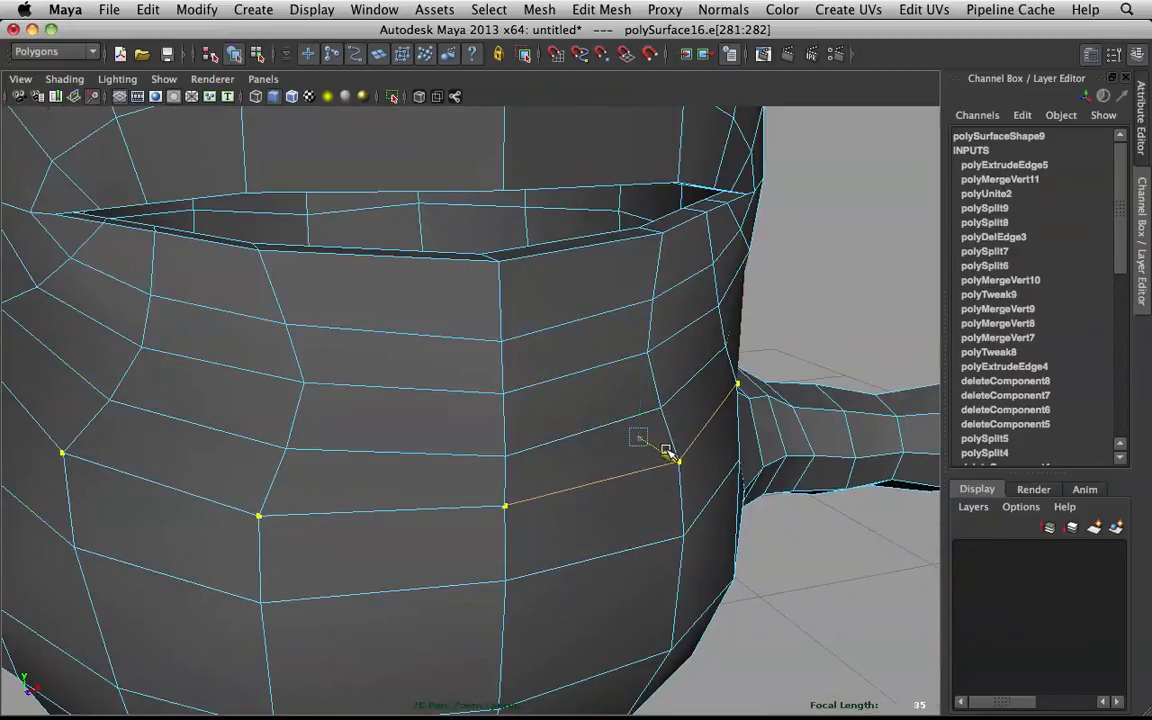
{"action": "left_click_drag", "start_coordinate": [857, 295], "coordinate": [800, 306], "text": "alt"}
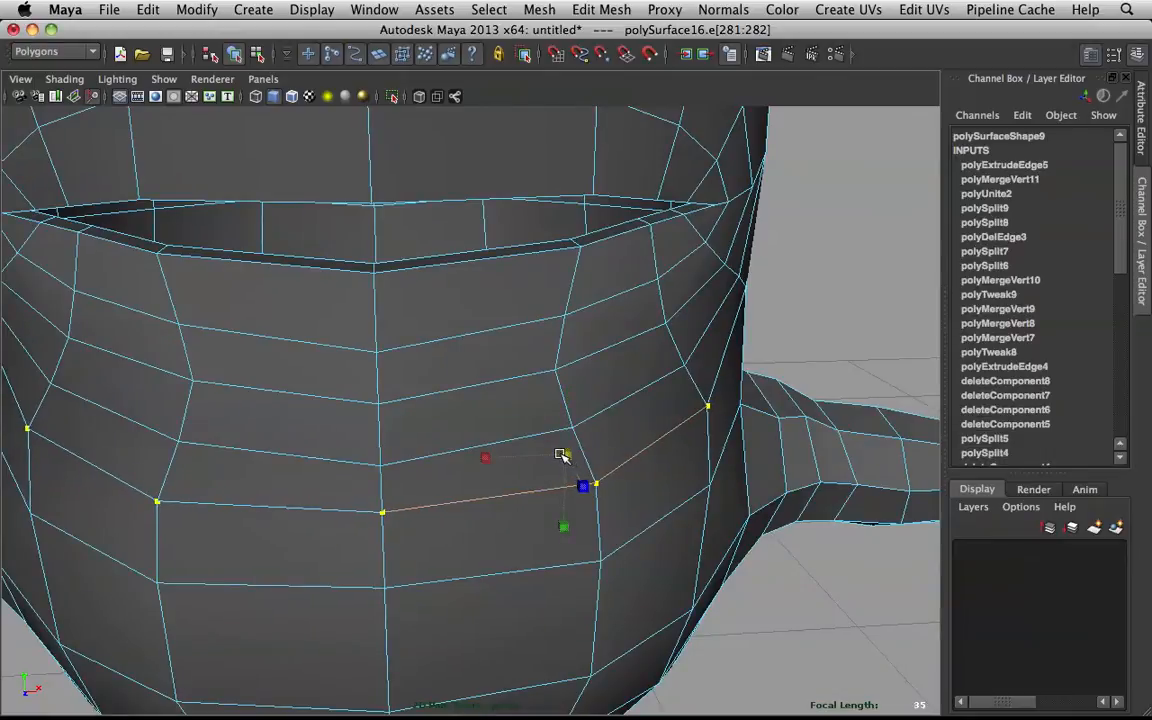
{"action": "left_click", "coordinate": [760, 330]}
{"action": "right_click_drag", "start_coordinate": [543, 353], "coordinate": [645, 314]}
{"action": "scroll", "coordinate": [700, 340], "scroll_direction": "down", "scroll_amount": 5}
{"action": "left_click_drag", "start_coordinate": [718, 354], "coordinate": [584, 334], "text": "alt"}
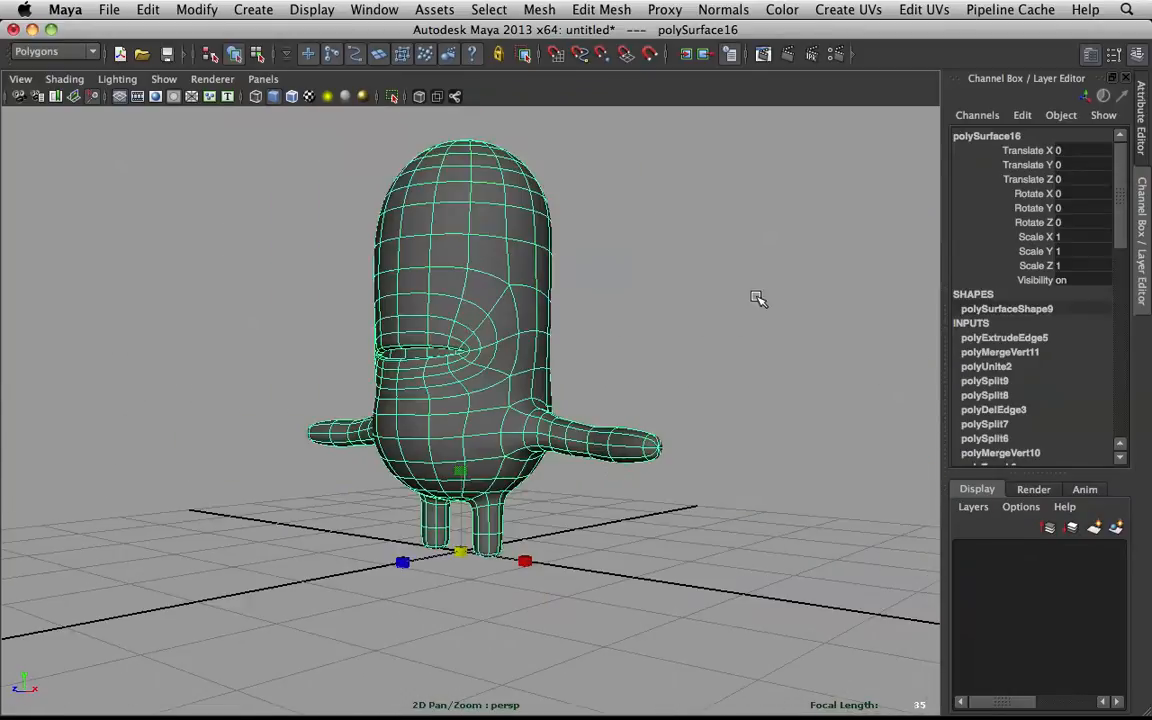
- Examine the whole smoothed model and its mouth from several distances and from the front
{"action": "left_click", "coordinate": [700, 285]}
{"action": "left_click_drag", "start_coordinate": [450, 333], "coordinate": [478, 352], "text": "alt"}
{"action": "scroll", "coordinate": [573, 341], "scroll_direction": "up", "scroll_amount": 5}
{"action": "left_click", "coordinate": [618, 300]}
{"action": "left_click", "coordinate": [685, 285]}
{"action": "scroll", "coordinate": [617, 321], "scroll_direction": "down", "scroll_amount": 5}
{"action": "scroll", "coordinate": [490, 432], "scroll_direction": "down", "scroll_amount": 5}
{"action": "left_click_drag", "start_coordinate": [490, 432], "coordinate": [627, 475], "text": "alt"}
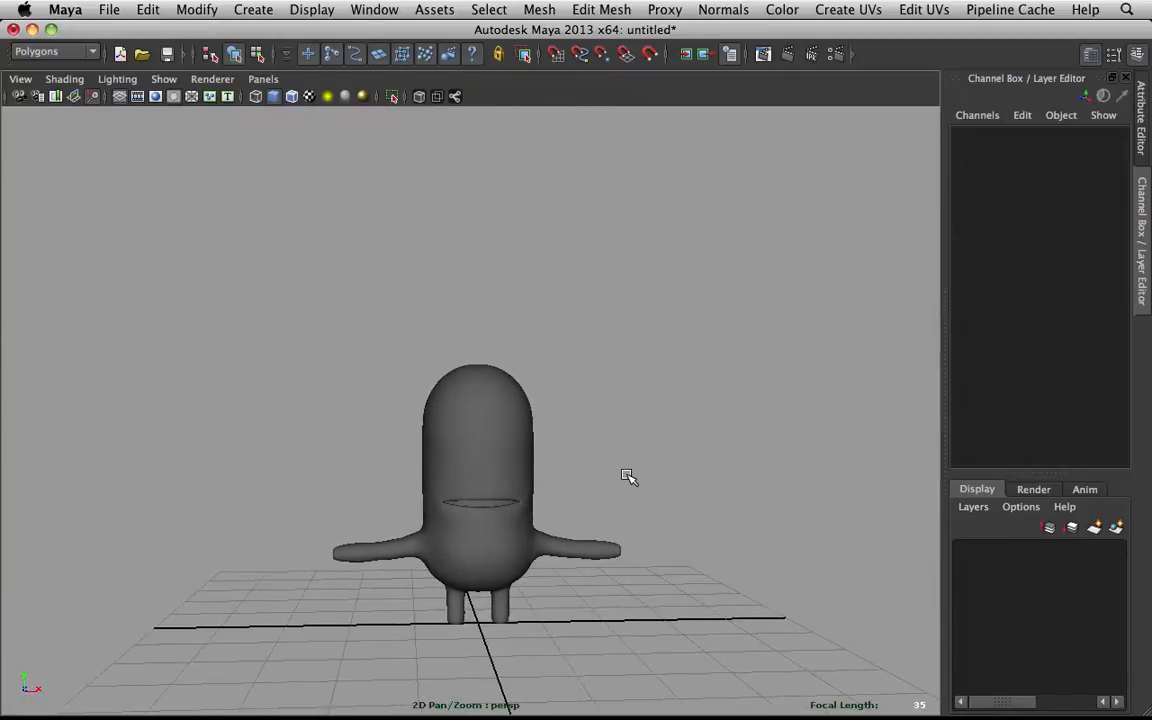
{"action": "scroll", "coordinate": [627, 475], "scroll_direction": "up", "scroll_amount": 5}
{"action": "middle_click_drag", "start_coordinate": [635, 479], "coordinate": [627, 334], "text": "alt"}
{"action": "scroll", "coordinate": [627, 334], "scroll_direction": "up", "scroll_amount": 2}
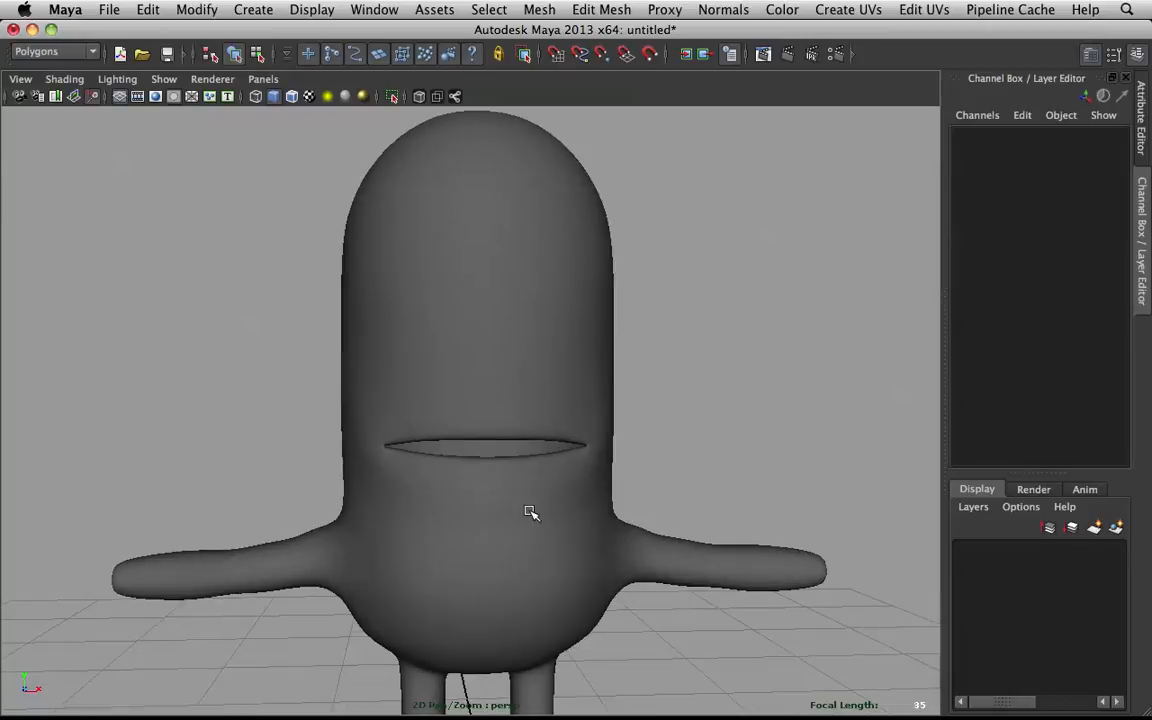
- Select the full ring of narrow lip faces around the mouth opening with soft selection
{"action": "left_click", "coordinate": [371, 485]}
{"action": "scroll", "coordinate": [275, 427], "scroll_direction": "up", "scroll_amount": 3}
{"action": "right_click_drag", "start_coordinate": [273, 390], "coordinate": [281, 434]}
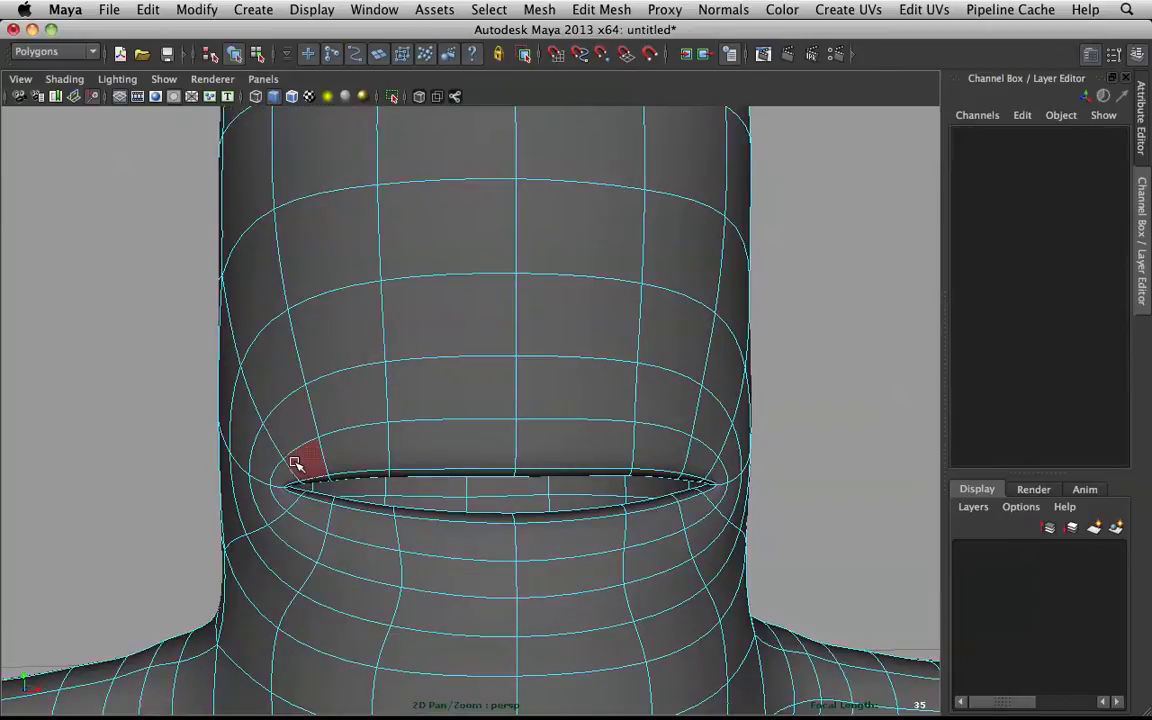
{"action": "left_click", "coordinate": [298, 485]}
{"action": "double_click", "coordinate": [314, 463]}
{"action": "key", "text": "b"}
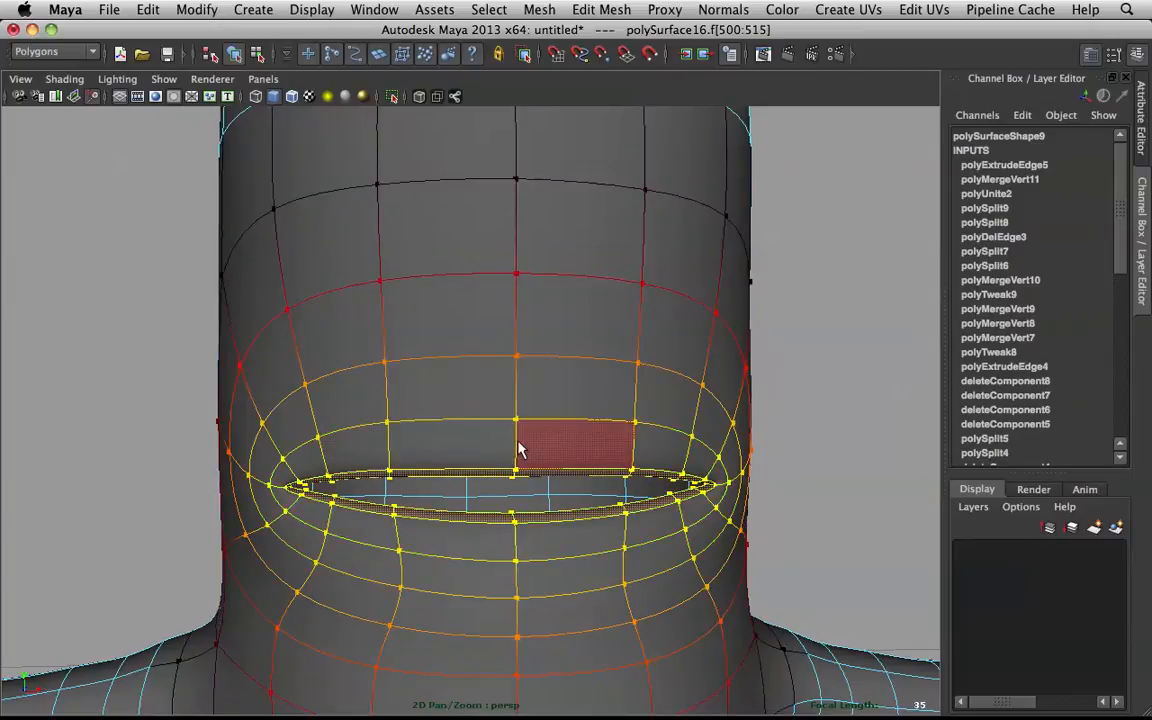
- Try scaling the soft-selected lip faces, check the result in object mode, and undo back to the lip selection
{"action": "left_click_drag", "start_coordinate": [508, 495], "coordinate": [485, 489]}
{"action": "left_click", "coordinate": [820, 433]}
{"action": "right_click_drag", "start_coordinate": [507, 409], "coordinate": [620, 366]}
{"action": "scroll", "coordinate": [626, 365], "scroll_direction": "down", "scroll_amount": 5}
{"action": "mouse_move", "coordinate": [625, 366]}
{"action": "left_mouse_down", "text": "alt"}
{"action": "mouse_move", "coordinate": [597, 370]}
{"action": "mouse_move", "coordinate": [620, 382]}
{"action": "left_mouse_up", "text": "alt"}
{"action": "key", "text": "super+z"}
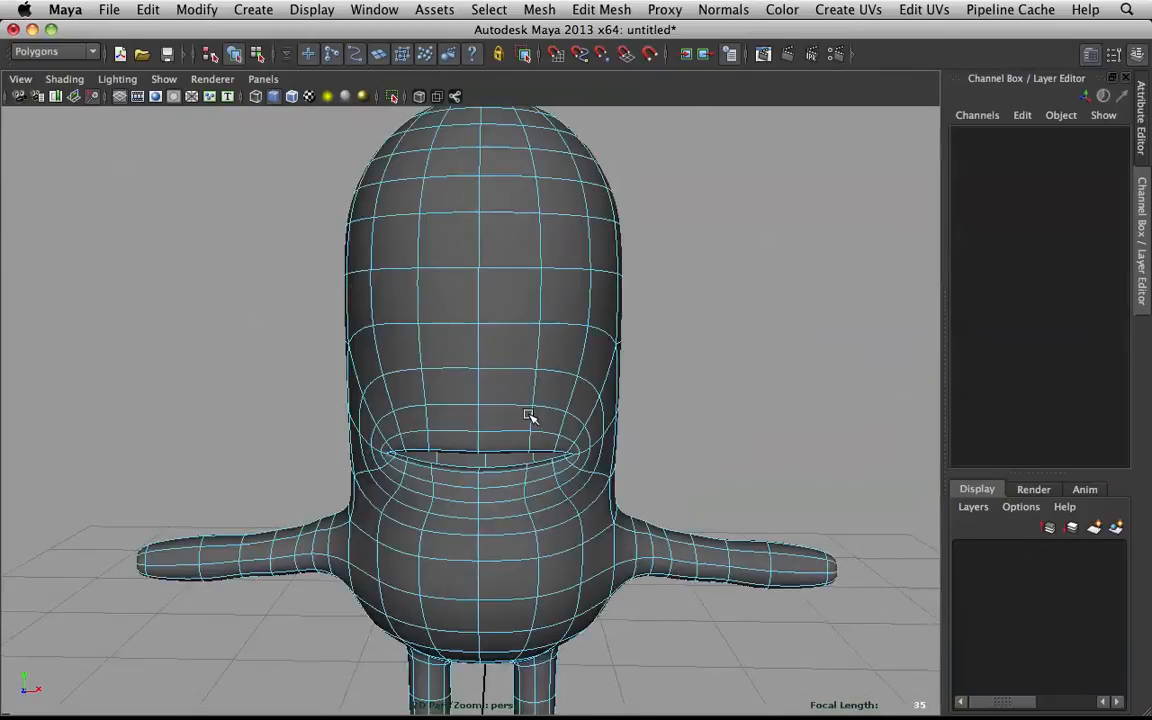
{"action": "scroll", "coordinate": [500, 445], "scroll_direction": "up", "scroll_amount": 5}
{"action": "key", "text": "super+z"}
{"action": "key", "text": "super+z"}
{"action": "key", "text": "super+z"}
{"action": "key", "text": "super+z"}
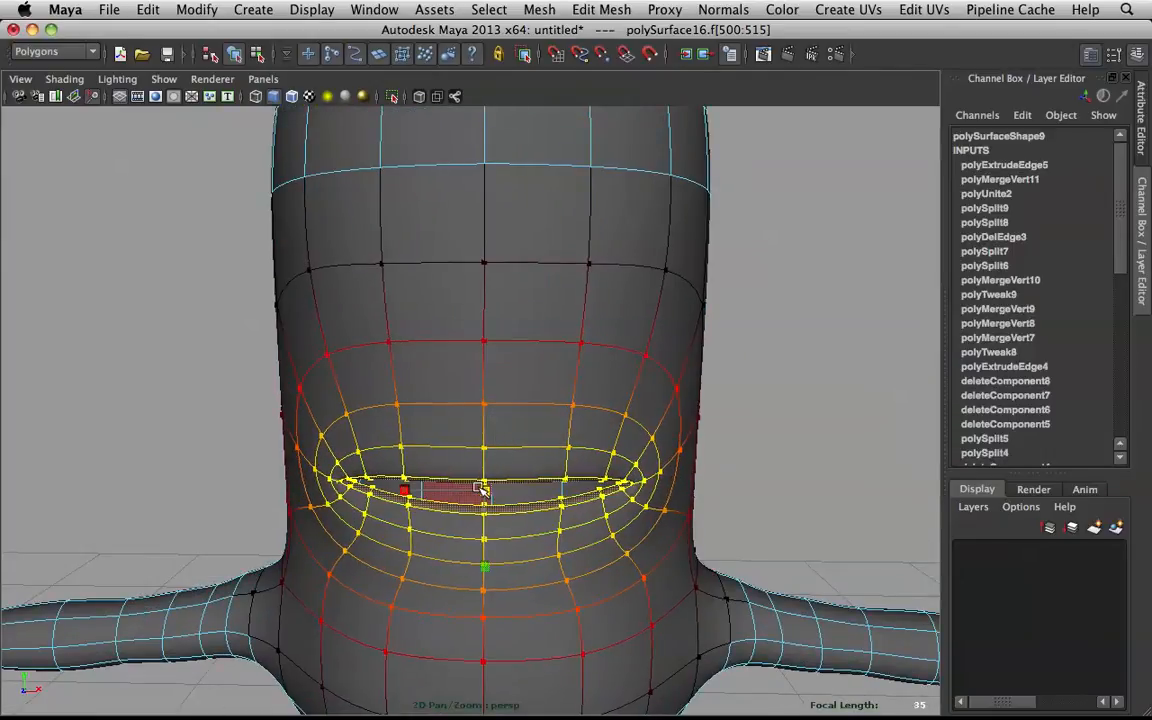
- Reduce the soft-selection falloff radius to 1.96, scale the lip faces slightly, and return to object mode
{"action": "middle_click_drag", "start_coordinate": [618, 425], "coordinate": [467, 456]}
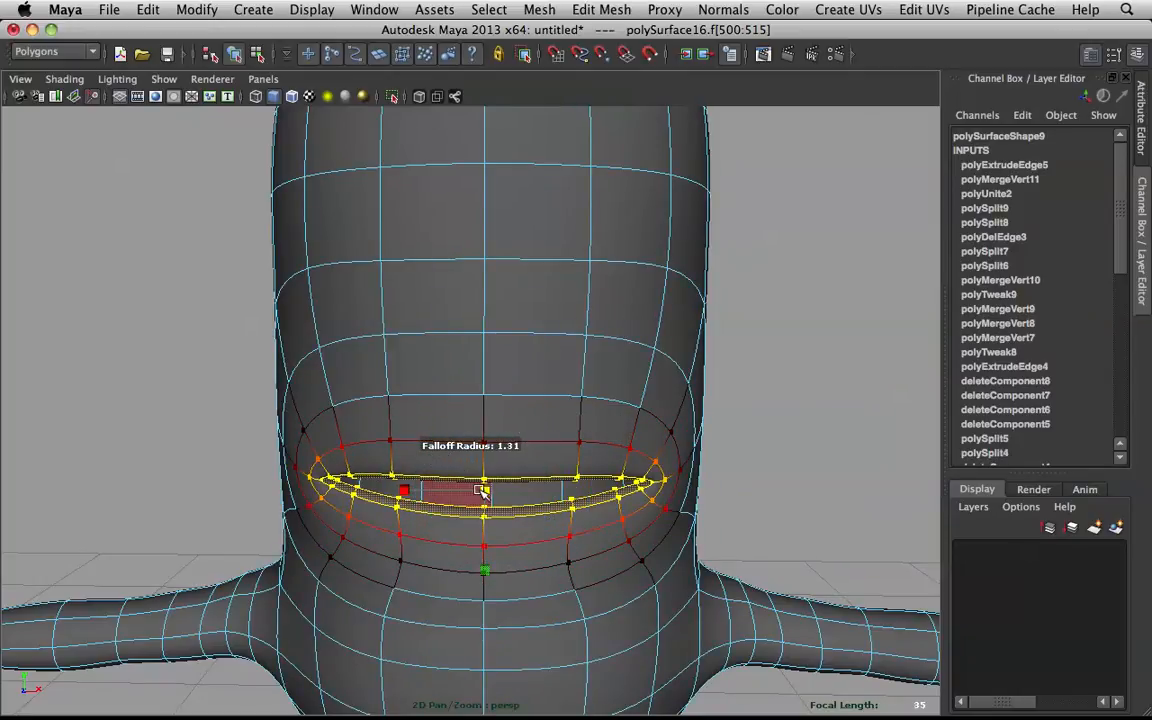
{"action": "middle_click_drag", "start_coordinate": [481, 491], "coordinate": [464, 485]}
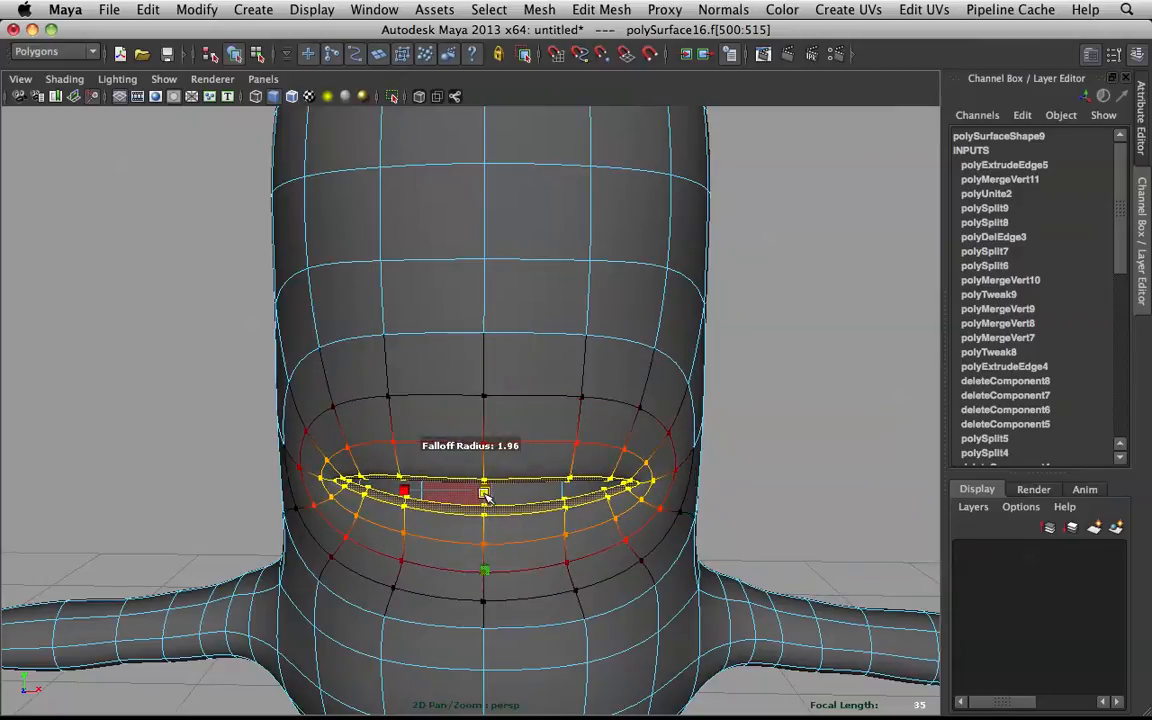
{"action": "left_click", "coordinate": [757, 417]}
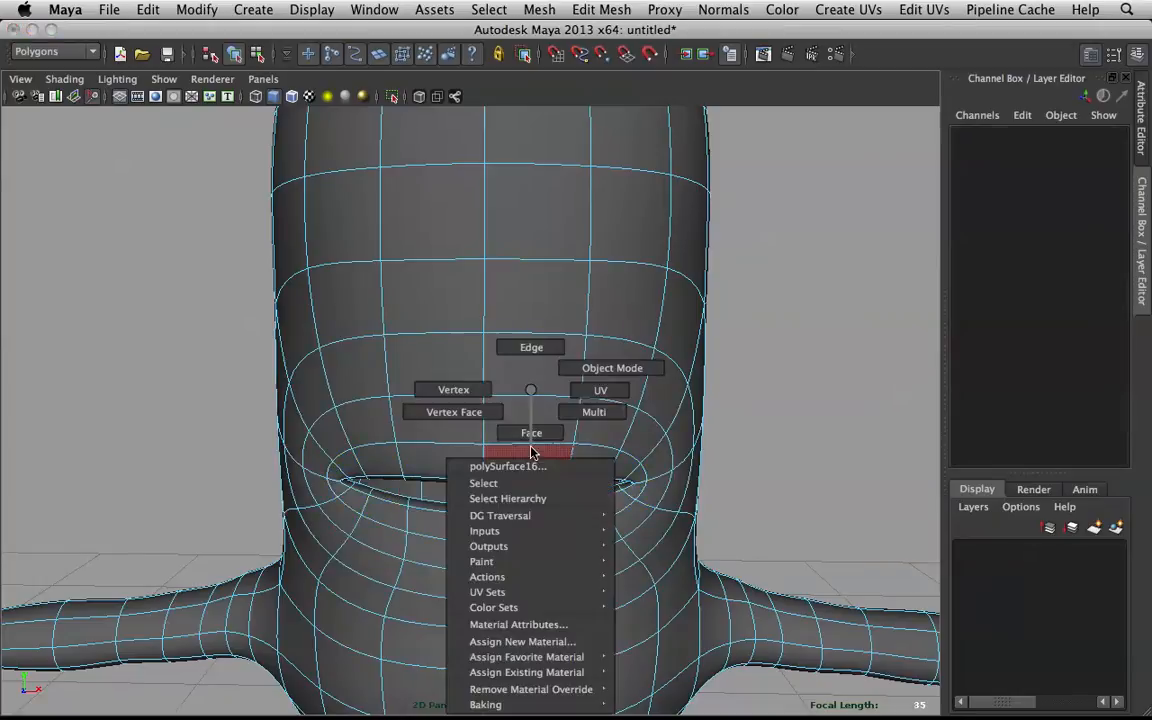
{"action": "mouse_move", "coordinate": [493, 350]}
{"action": "right_mouse_down"}
{"action": "mouse_move", "coordinate": [590, 325]}
{"action": "mouse_move", "coordinate": [575, 387]}
{"action": "right_mouse_up"}
- Start the Sculpt Geometry Tool on the body mesh and turn on reflection for its brush
{"action": "mouse_move", "coordinate": [575, 387]}
{"action": "left_mouse_down", "text": "alt"}
{"action": "mouse_move", "coordinate": [612, 401]}
{"action": "mouse_move", "coordinate": [602, 384]}
{"action": "mouse_move", "coordinate": [527, 396]}
{"action": "left_mouse_up", "text": "alt"}
{"action": "right_click_drag", "start_coordinate": [527, 396], "coordinate": [579, 411], "text": "alt"}
{"action": "middle_click_drag", "start_coordinate": [579, 411], "coordinate": [483, 275], "text": "alt"}
{"action": "left_click_drag", "start_coordinate": [483, 275], "coordinate": [527, 239], "text": "alt"}
{"action": "left_click", "coordinate": [553, 260]}
{"action": "right_click", "coordinate": [527, 239], "text": "shift"}
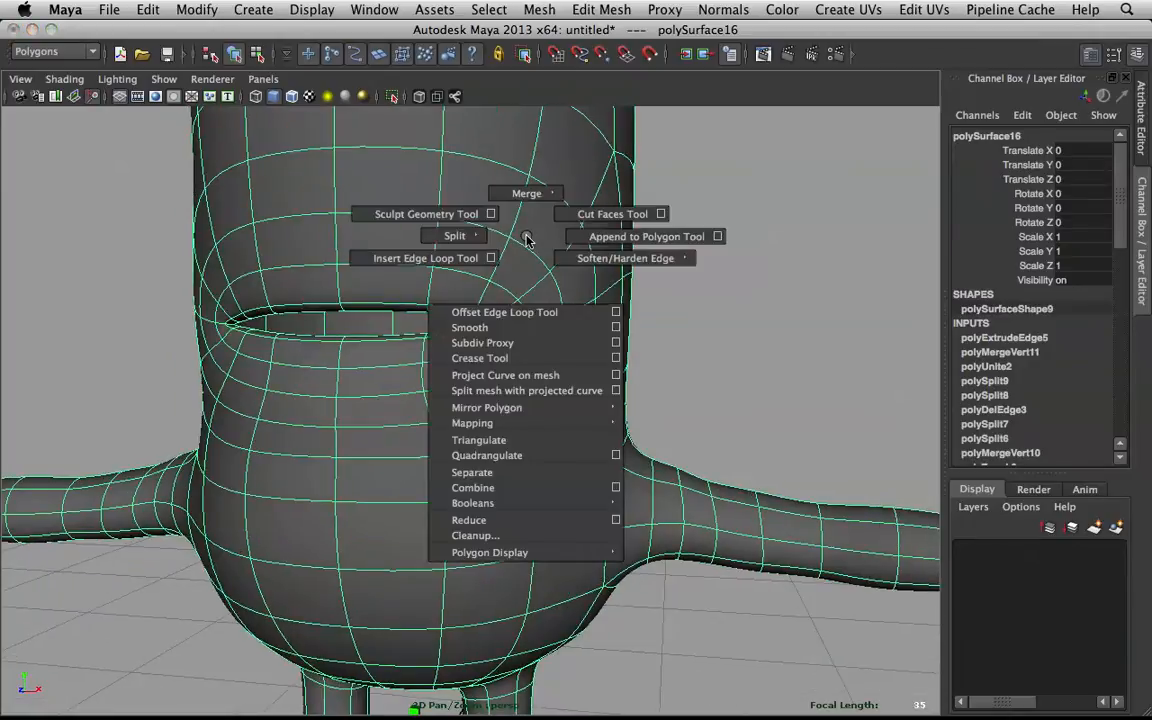
{"action": "right_click_drag", "start_coordinate": [520, 228], "coordinate": [470, 205], "text": "shift"}
{"action": "key", "text": "u"}
{"action": "left_click", "coordinate": [558, 273]}
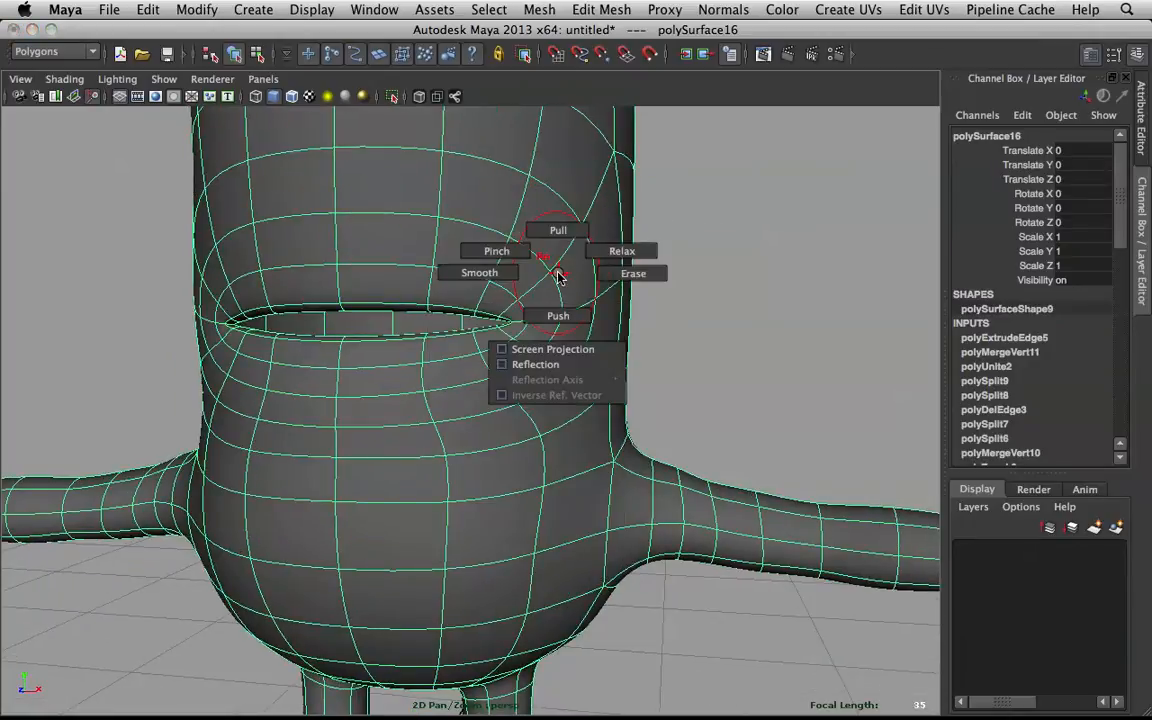
{"action": "left_click", "coordinate": [531, 366]}
- Sculpt the area below the lower lip with mirrored brush strokes to even out its edge flow
{"action": "left_click_drag", "start_coordinate": [535, 345], "coordinate": [578, 320], "text": "alt"}
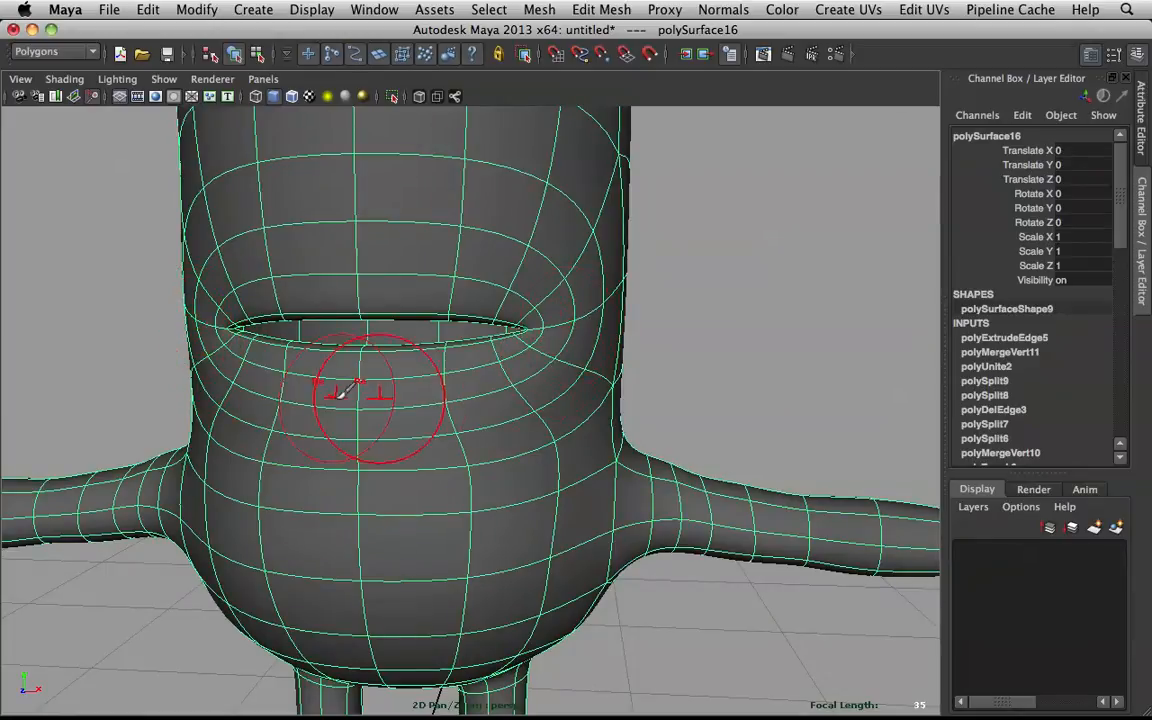
{"action": "mouse_move", "coordinate": [381, 411]}
{"action": "left_mouse_down", "text": "alt"}
{"action": "mouse_move", "coordinate": [404, 419]}
{"action": "mouse_move", "coordinate": [348, 454]}
{"action": "mouse_move", "coordinate": [399, 480]}
{"action": "mouse_move", "coordinate": [374, 524]}
{"action": "left_mouse_up", "text": "alt"}
{"action": "mouse_move", "coordinate": [348, 462]}
{"action": "left_mouse_down"}
{"action": "mouse_move", "coordinate": [373, 411]}
{"action": "mouse_move", "coordinate": [450, 429]}
{"action": "mouse_move", "coordinate": [422, 416]}
{"action": "left_mouse_up"}
{"action": "mouse_move", "coordinate": [420, 642]}
{"action": "left_mouse_down", "text": "alt"}
{"action": "mouse_move", "coordinate": [432, 599]}
{"action": "mouse_move", "coordinate": [382, 532]}
{"action": "left_mouse_up", "text": "alt"}
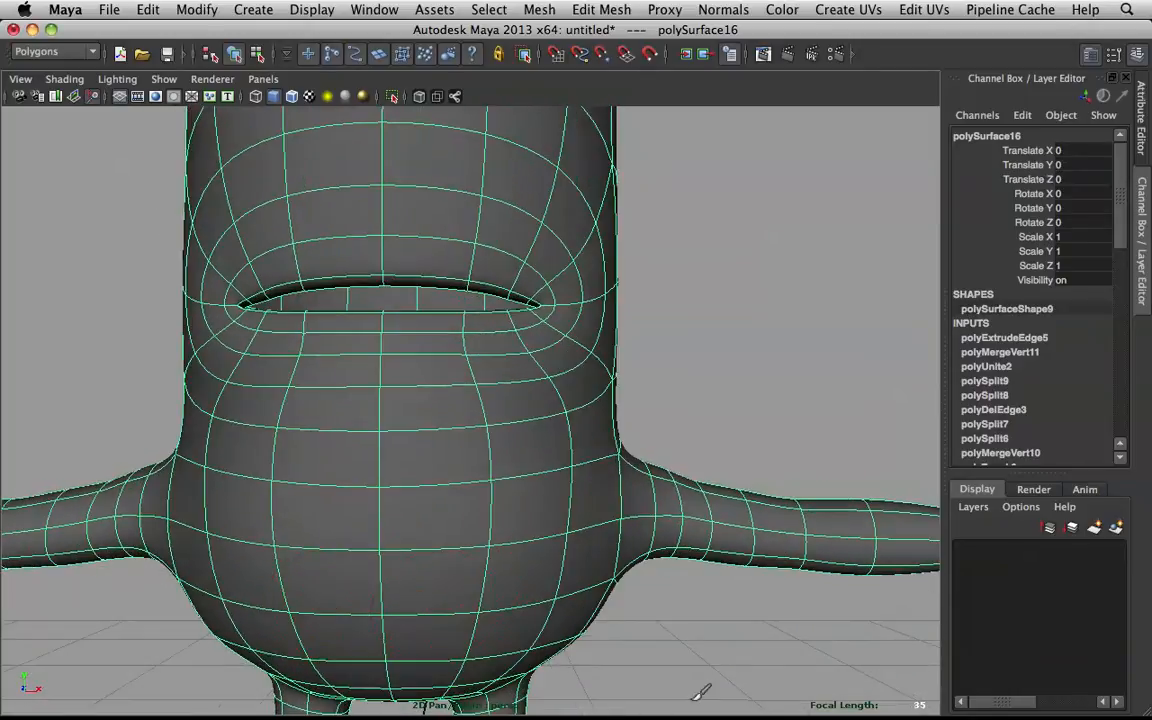
{"action": "left_click_drag", "start_coordinate": [794, 681], "coordinate": [808, 700], "text": "alt"}
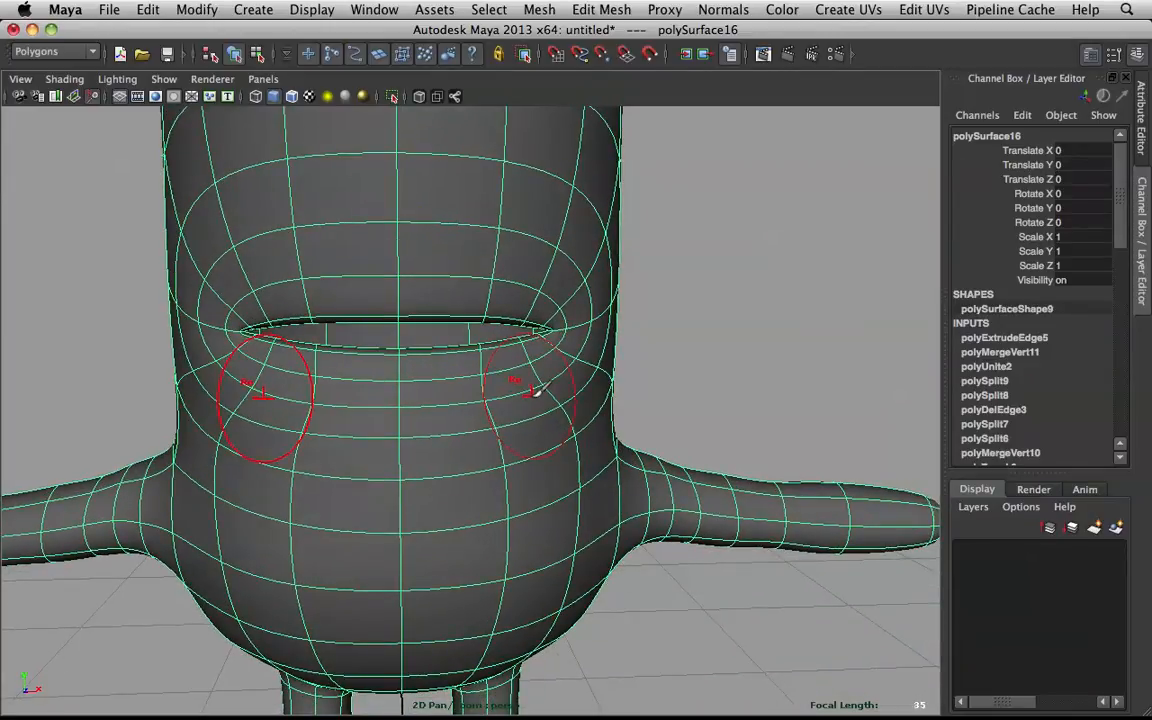
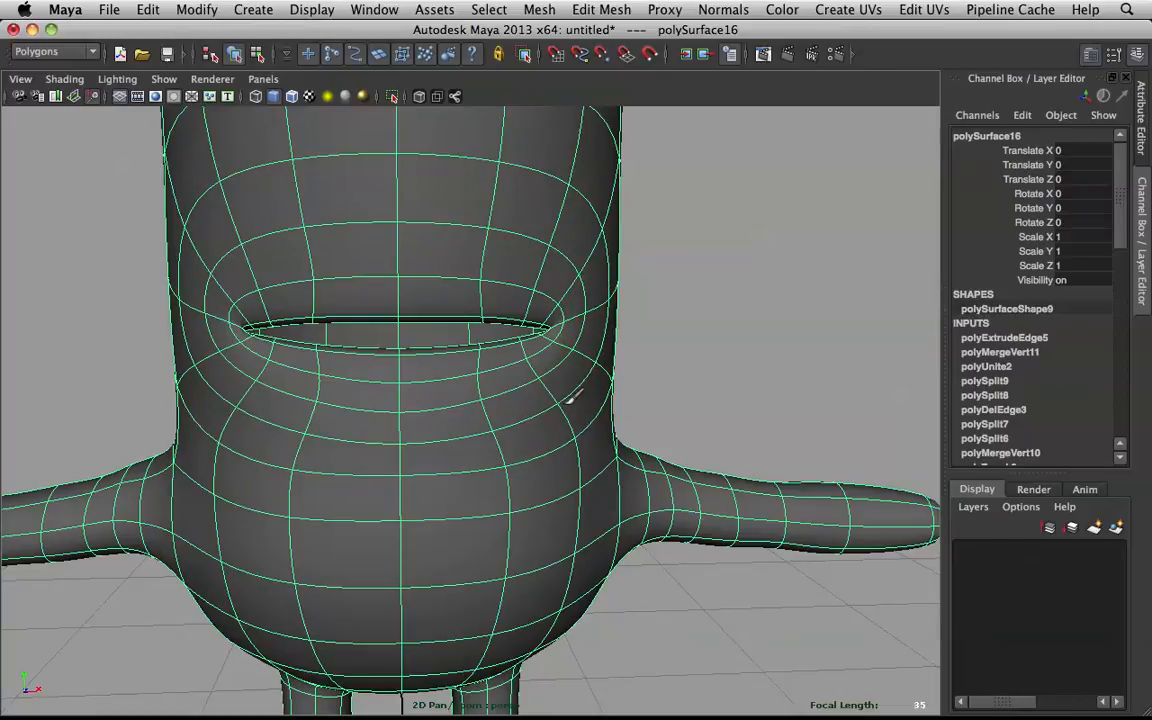
- Continue sculpting the lower lip area with a mirrored stroke after viewing the mouth on the whole body
{"action": "left_click", "coordinate": [752, 271]}
{"action": "right_click_drag", "start_coordinate": [752, 271], "coordinate": [622, 335], "text": "alt"}
{"action": "mouse_move", "coordinate": [622, 335]}
{"action": "left_mouse_down", "text": "alt"}
{"action": "mouse_move", "coordinate": [621, 352]}
{"action": "mouse_move", "coordinate": [612, 346]}
{"action": "left_mouse_up", "text": "alt"}
{"action": "left_click", "coordinate": [531, 377]}
{"action": "right_click_drag", "start_coordinate": [531, 385], "coordinate": [508, 388], "text": "shift"}
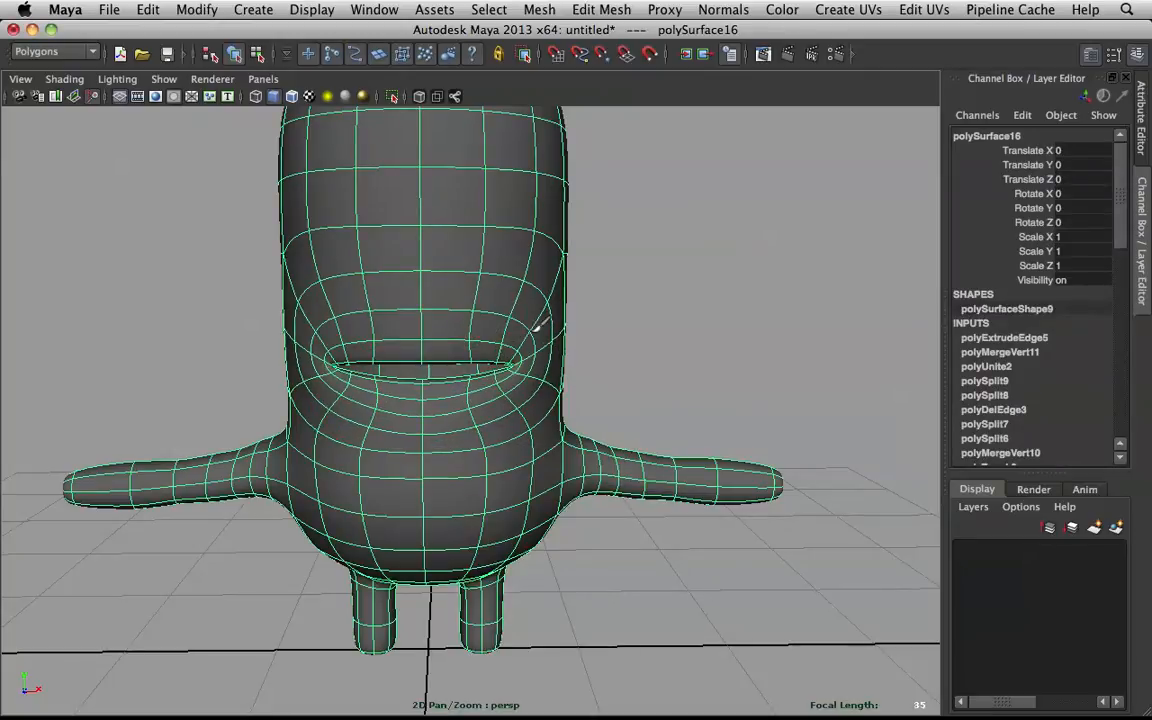
{"action": "left_click_drag", "start_coordinate": [455, 380], "coordinate": [461, 396]}
{"action": "right_click_drag", "start_coordinate": [575, 364], "coordinate": [702, 288], "text": "alt"}
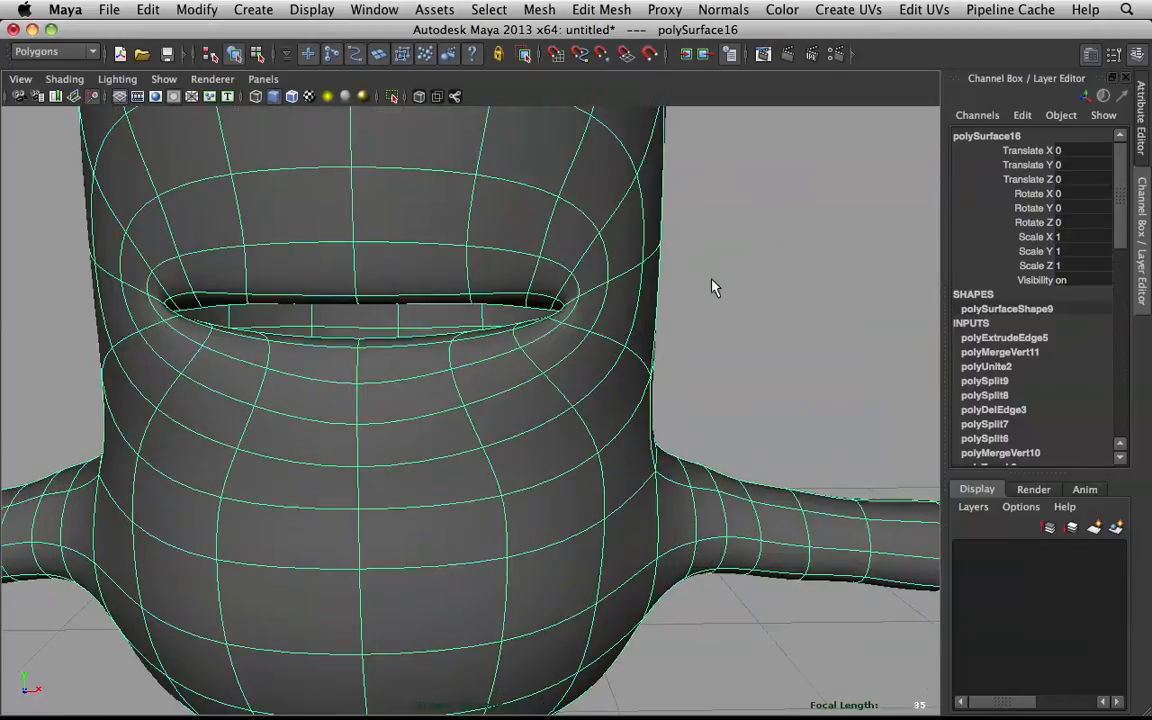
- Select the two faces just outside the mouth corner and lower them symmetrically with soft selection
{"action": "left_click", "coordinate": [702, 288]}
{"action": "left_click_drag", "start_coordinate": [702, 288], "coordinate": [677, 318], "text": "alt"}
{"action": "left_click", "coordinate": [500, 425]}
{"action": "right_click_drag", "start_coordinate": [602, 256], "coordinate": [602, 297]}
{"action": "left_click", "coordinate": [629, 298]}
{"action": "left_click", "coordinate": [634, 325], "text": "shift"}
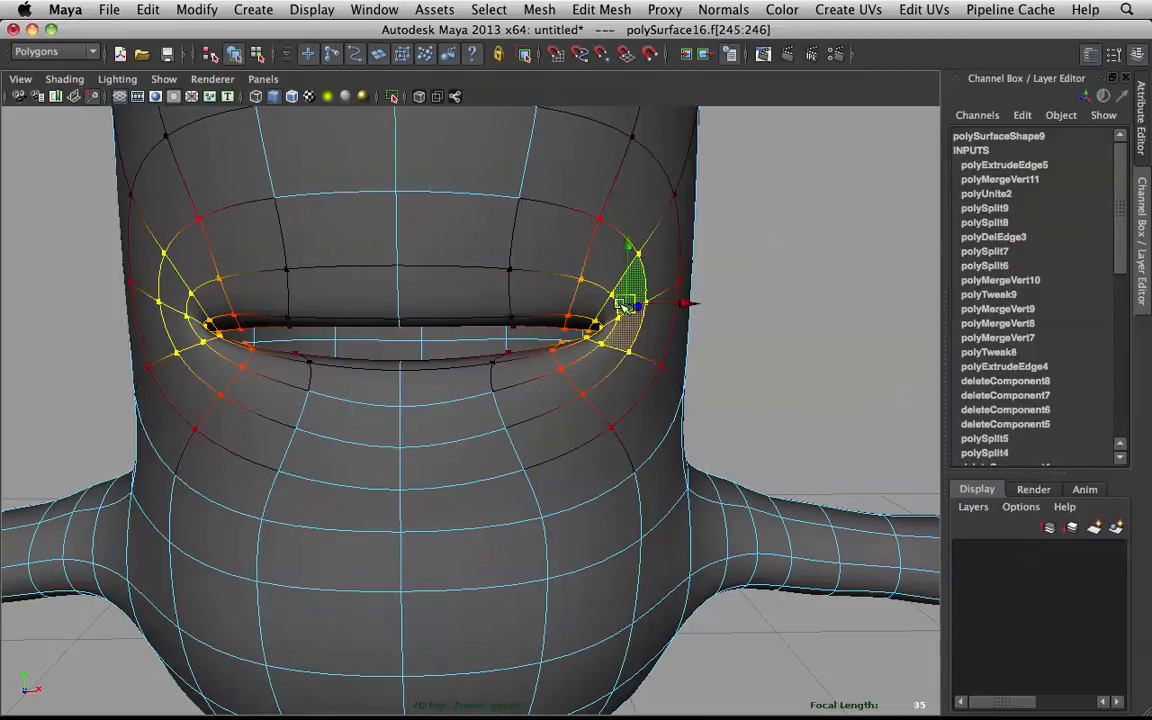
{"action": "left_click_drag", "start_coordinate": [621, 248], "coordinate": [630, 270]}
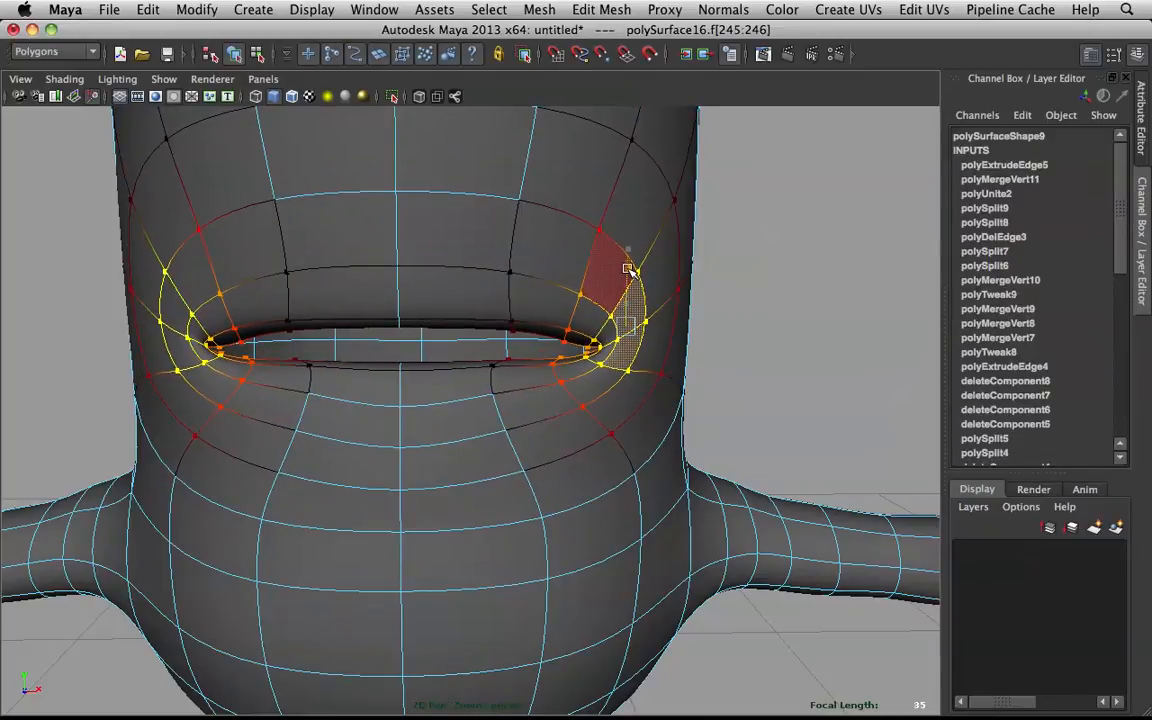
- Select the face loop along the inner rim of the lips and raise it slightly with soft selection
{"action": "left_click", "coordinate": [503, 331]}
{"action": "double_click", "coordinate": [514, 329], "text": "shift"}
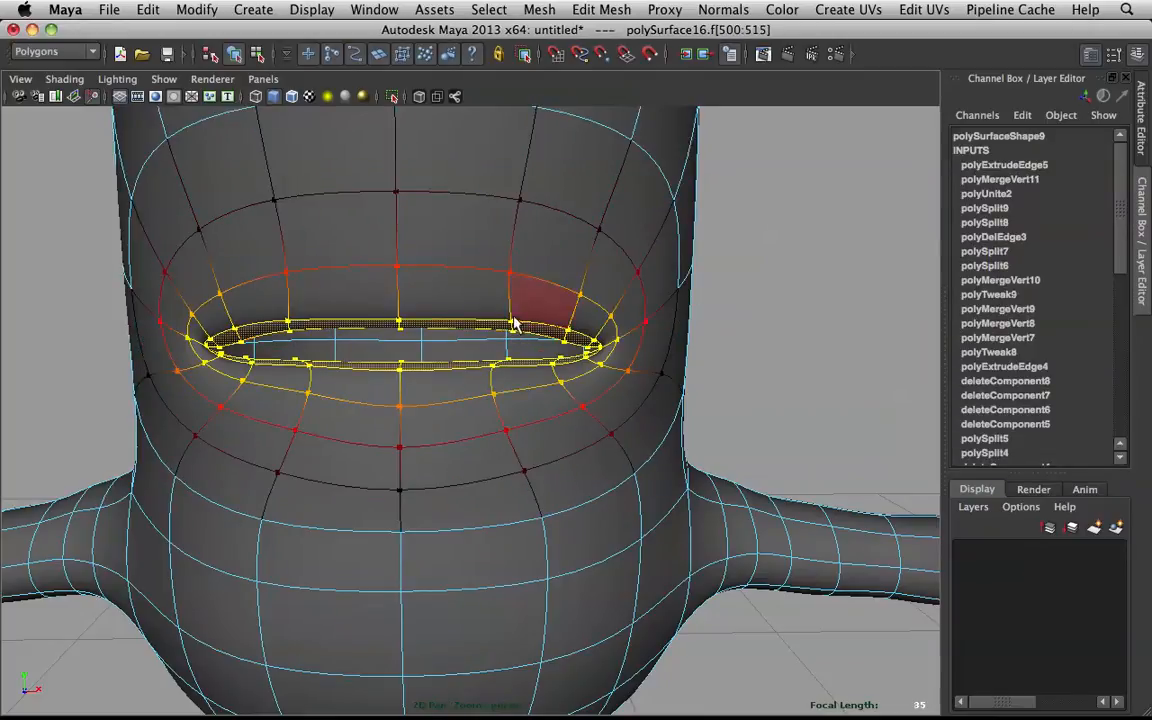
{"action": "left_click_drag", "start_coordinate": [399, 272], "coordinate": [399, 266]}
{"action": "left_click", "coordinate": [719, 286]}
{"action": "right_click_drag", "start_coordinate": [514, 310], "coordinate": [618, 273]}
{"action": "scroll", "coordinate": [622, 285], "scroll_direction": "down", "scroll_amount": 4}
{"action": "left_click_drag", "start_coordinate": [624, 290], "coordinate": [622, 373], "text": "alt"}
{"action": "scroll", "coordinate": [672, 305], "scroll_direction": "down", "scroll_amount": 7}
{"action": "scroll", "coordinate": [522, 373], "scroll_direction": "up", "scroll_amount": 8}
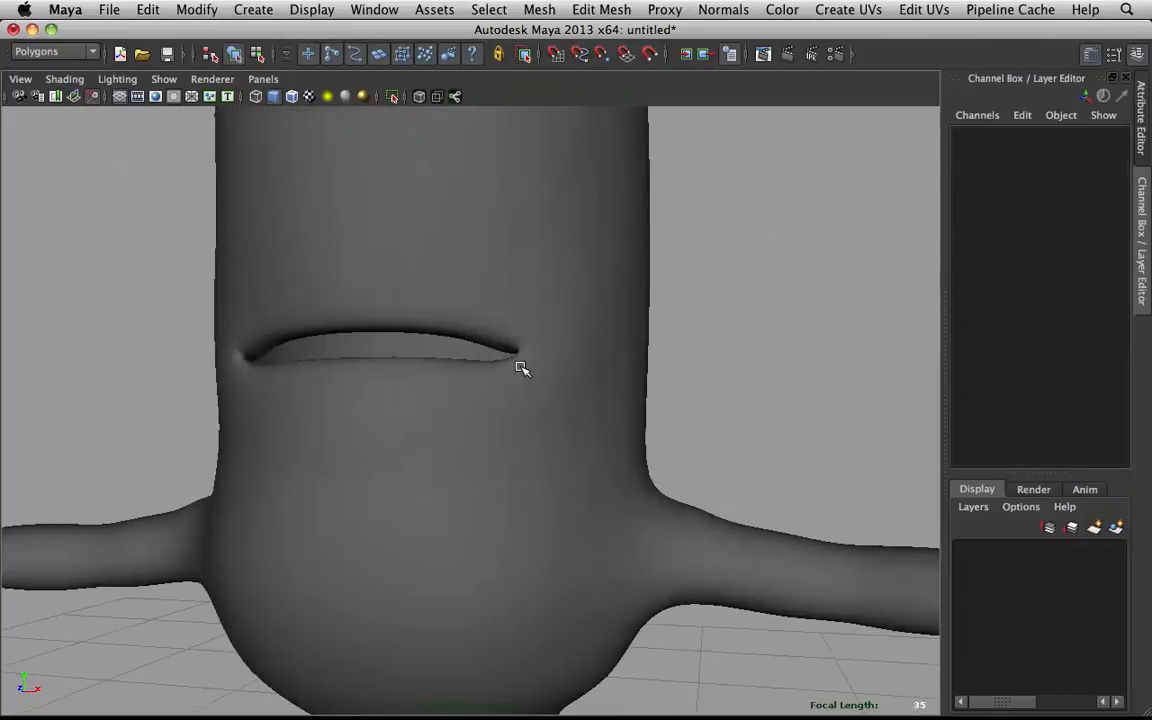
- Select the face loop along the inner rim of the lips without soft selection and delete it
{"action": "left_click", "coordinate": [560, 368]}
{"action": "scroll", "coordinate": [560, 368], "scroll_direction": "up", "scroll_amount": 5}
{"action": "right_click_drag", "start_coordinate": [498, 219], "coordinate": [500, 254]}
{"action": "left_click", "coordinate": [514, 243]}
{"action": "double_click", "coordinate": [441, 236], "text": "shift"}
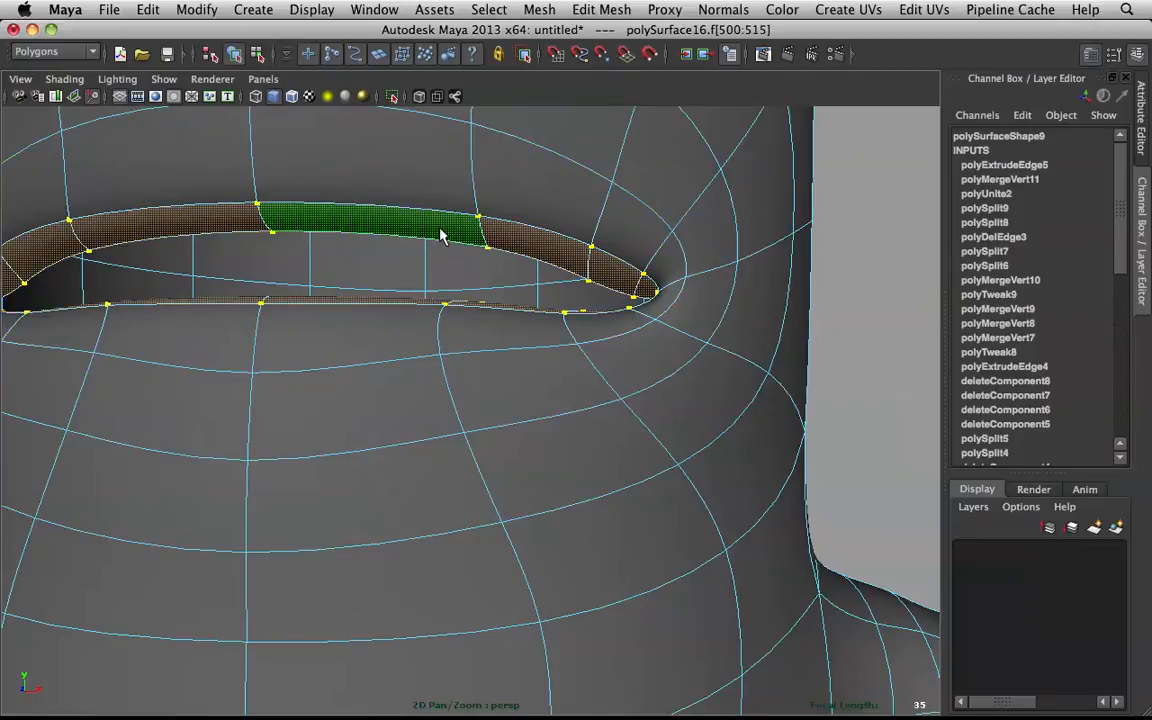
{"action": "left_click", "coordinate": [440, 234]}
{"action": "scroll", "coordinate": [591, 265], "scroll_direction": "down", "scroll_amount": 8}
{"action": "left_click_drag", "start_coordinate": [591, 265], "coordinate": [603, 341], "text": "alt"}
{"action": "scroll", "coordinate": [560, 285], "scroll_direction": "up", "scroll_amount": 4}
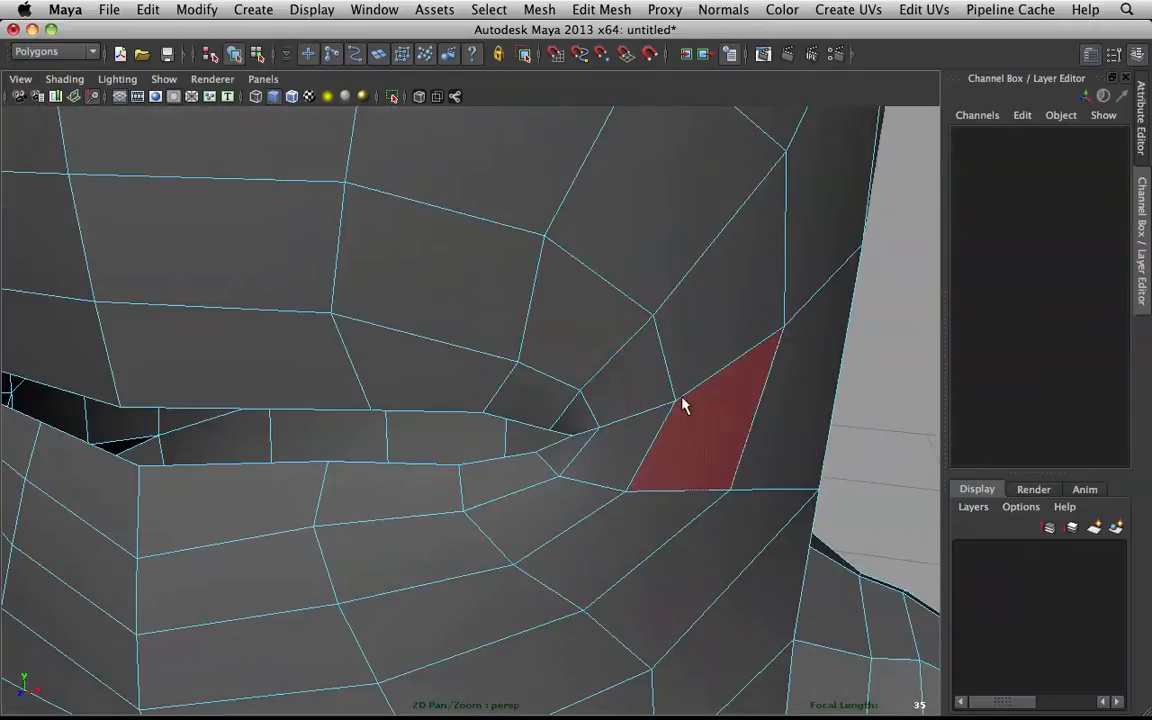
- Sculpt the mesh beside the mouth corner and select the mirrored corner vertices of the opening
{"action": "right_click", "coordinate": [594, 383]}
{"action": "right_click_drag", "start_coordinate": [658, 353], "coordinate": [576, 312], "text": "shift"}
{"action": "right_click_drag", "start_coordinate": [613, 352], "coordinate": [771, 300], "text": "shift"}
{"action": "left_click", "coordinate": [640, 343]}
{"action": "right_click_drag", "start_coordinate": [645, 311], "coordinate": [548, 292], "text": "shift"}
{"action": "mouse_move", "coordinate": [606, 484]}
{"action": "left_mouse_down"}
{"action": "mouse_move", "coordinate": [586, 483]}
{"action": "mouse_move", "coordinate": [561, 452]}
{"action": "mouse_move", "coordinate": [673, 378]}
{"action": "left_mouse_up"}
{"action": "left_click_drag", "start_coordinate": [655, 443], "coordinate": [648, 412], "text": "alt"}
{"action": "right_click_drag", "start_coordinate": [505, 258], "coordinate": [440, 257]}
{"action": "left_click", "coordinate": [584, 357]}
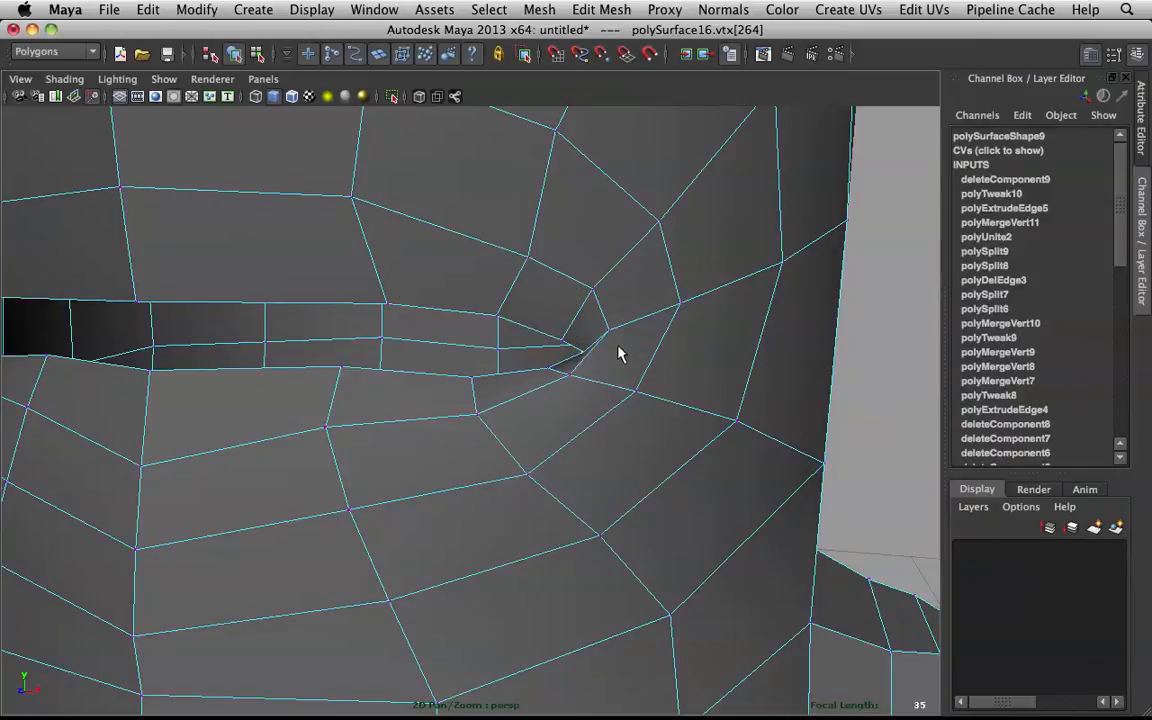
- Slide the edge loops surrounding the mouth outward to even out their spacing
{"action": "scroll", "coordinate": [643, 295], "scroll_direction": "down", "scroll_amount": 4}
{"action": "right_click_drag", "start_coordinate": [643, 298], "coordinate": [647, 249]}
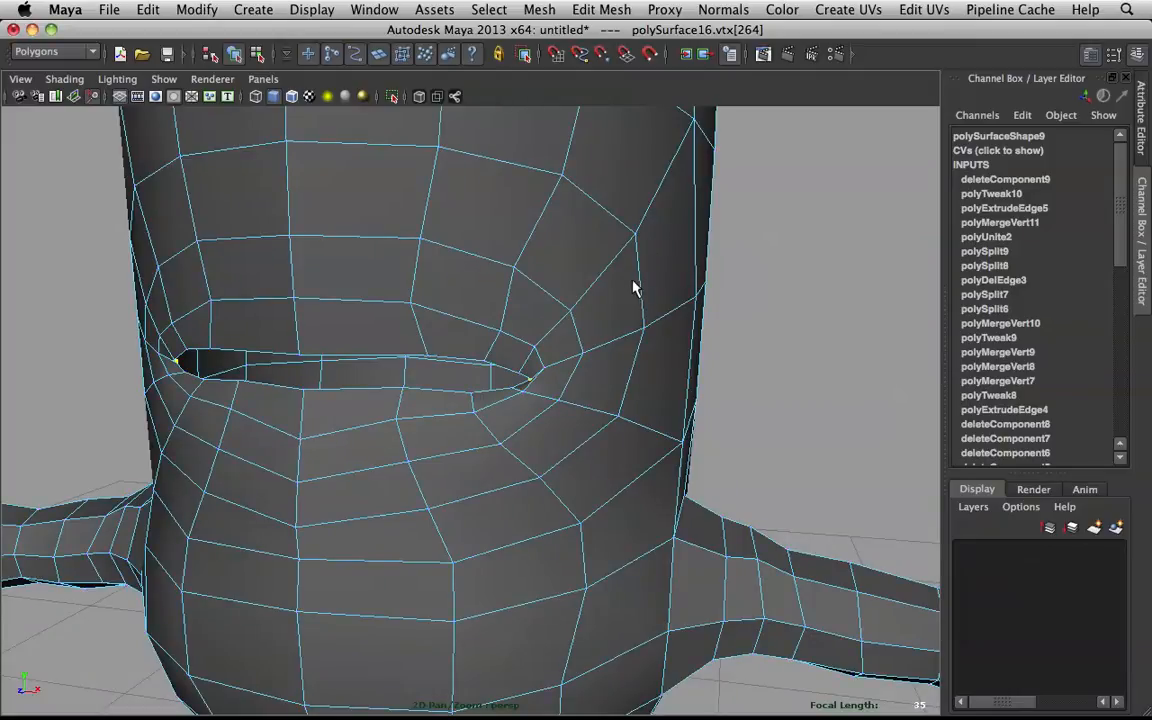
{"action": "double_click", "coordinate": [640, 289]}
{"action": "right_click_drag", "start_coordinate": [622, 264], "coordinate": [640, 380], "text": "shift"}
{"action": "middle_click_drag", "start_coordinate": [651, 368], "coordinate": [666, 363]}
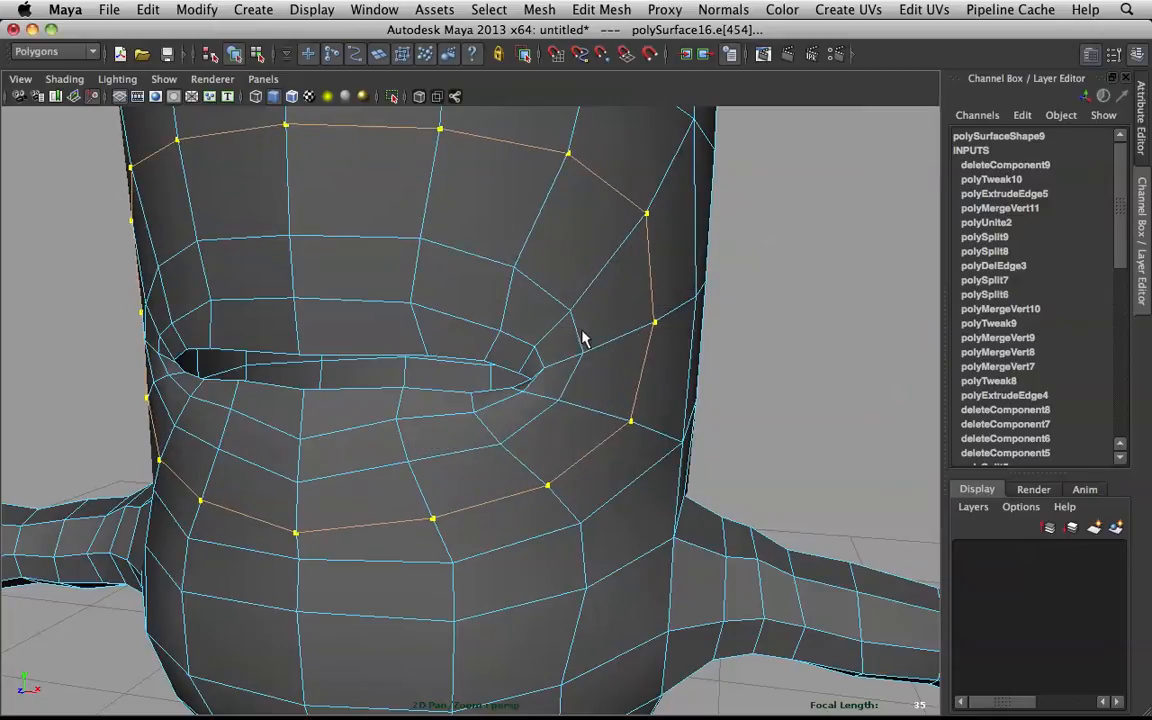
{"action": "mouse_move", "coordinate": [585, 348]}
{"action": "middle_mouse_down"}
{"action": "mouse_move", "coordinate": [612, 339]}
{"action": "mouse_move", "coordinate": [540, 360]}
{"action": "mouse_move", "coordinate": [566, 352]}
{"action": "middle_mouse_up"}
- Inspect the mouth corner on the smoothed mesh from several angles
{"action": "key", "text": "3"}
{"action": "left_click", "coordinate": [836, 283]}
{"action": "left_click_drag", "start_coordinate": [572, 328], "coordinate": [597, 322], "text": "alt"}
{"action": "right_click_drag", "start_coordinate": [465, 286], "coordinate": [555, 264]}
{"action": "right_click_drag", "start_coordinate": [690, 208], "coordinate": [562, 264], "text": "alt"}
{"action": "left_click_drag", "start_coordinate": [558, 264], "coordinate": [529, 266], "text": "alt"}
{"action": "left_click", "coordinate": [530, 268]}
{"action": "right_click_drag", "start_coordinate": [530, 268], "coordinate": [558, 284], "text": "alt"}
{"action": "key", "text": "1"}
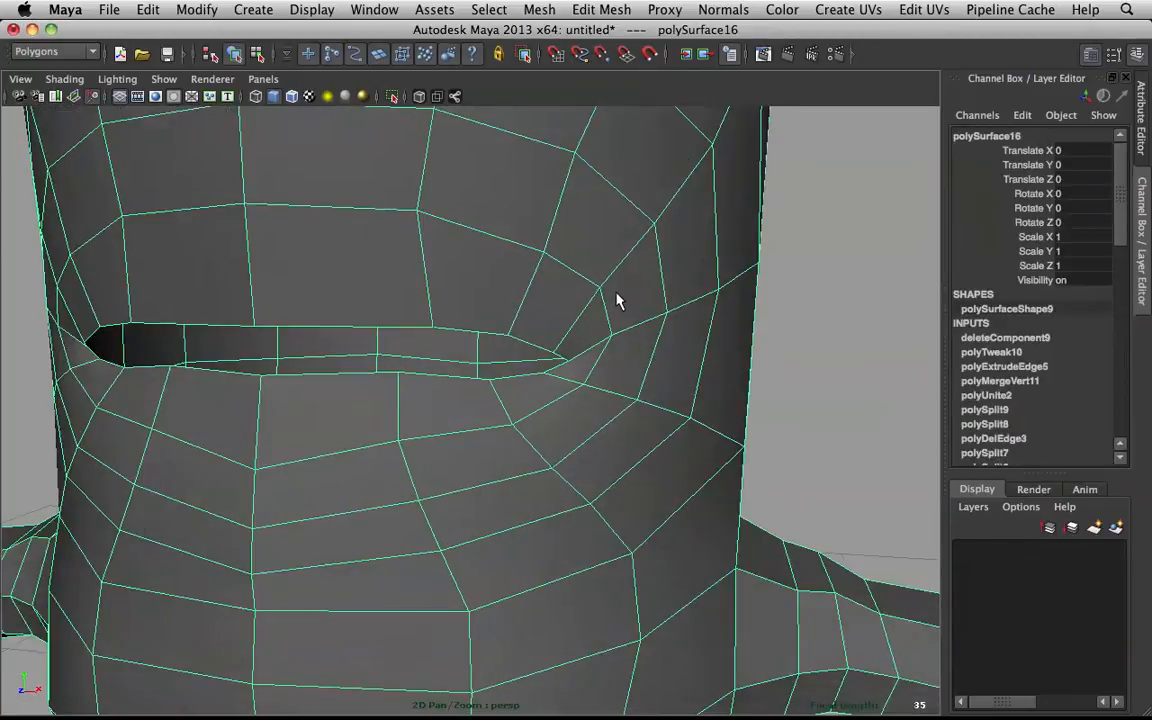
- Select the border edge loop of the mouth opening and raise it slightly
{"action": "right_click", "coordinate": [598, 326]}
{"action": "right_click_drag", "start_coordinate": [598, 330], "coordinate": [599, 358]}
{"action": "left_click", "coordinate": [630, 300]}
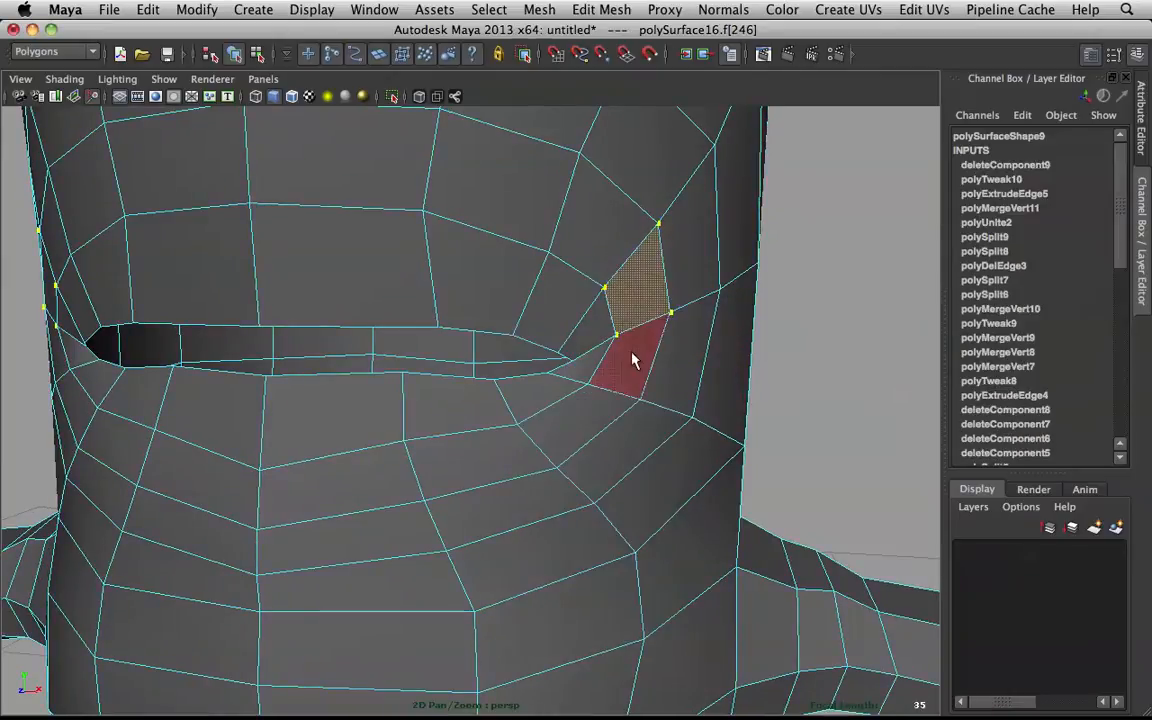
{"action": "right_click_drag", "start_coordinate": [509, 319], "coordinate": [483, 348]}
{"action": "double_click", "coordinate": [481, 340]}
{"action": "left_click_drag", "start_coordinate": [294, 292], "coordinate": [285, 271]}
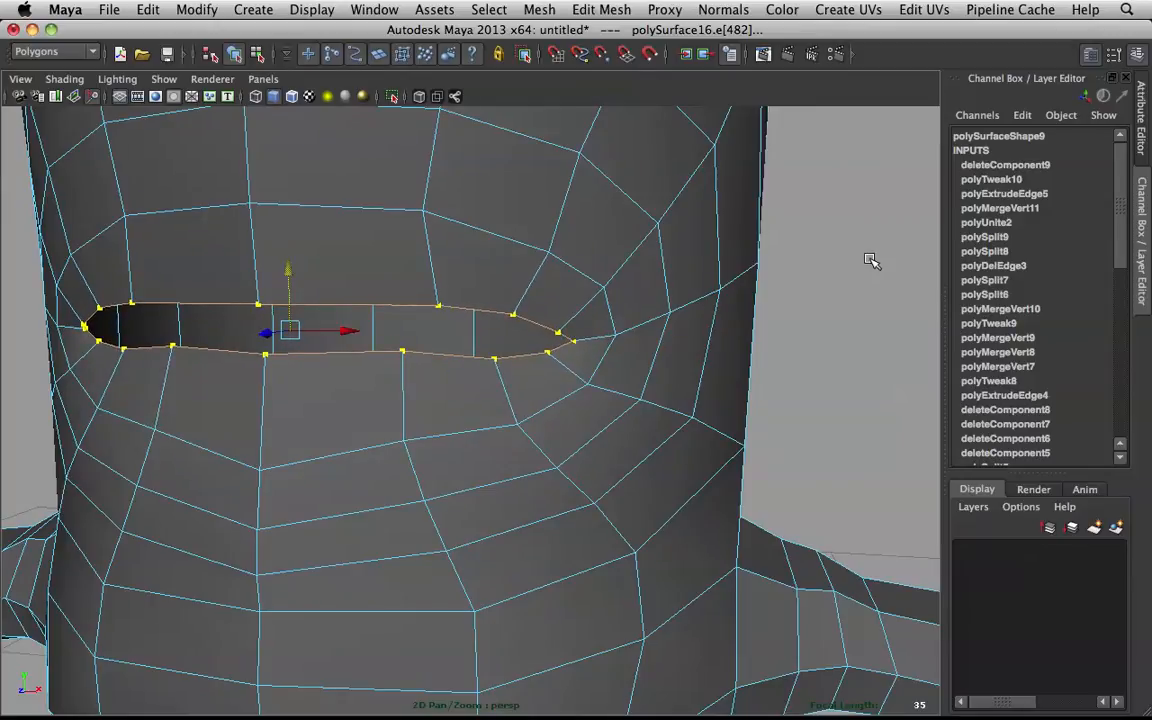
- Check the smoothed shape of the raised mouth opening from the front
{"action": "key", "text": "3"}
{"action": "left_click", "coordinate": [800, 300]}
{"action": "right_click", "coordinate": [448, 288]}
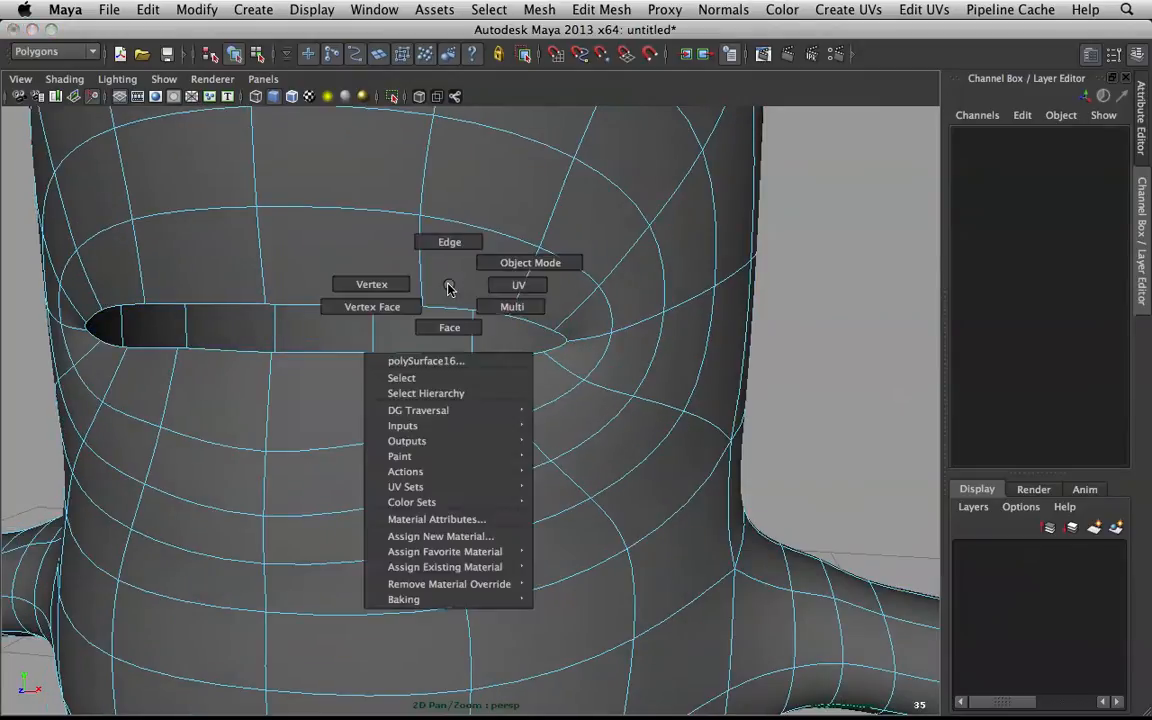
{"action": "right_click_drag", "start_coordinate": [448, 288], "coordinate": [530, 262]}
{"action": "scroll", "coordinate": [589, 298], "scroll_direction": "down", "scroll_amount": 8}
{"action": "left_click_drag", "start_coordinate": [612, 298], "coordinate": [643, 319], "text": "alt"}
{"action": "scroll", "coordinate": [473, 482], "scroll_direction": "up", "scroll_amount": 5}
{"action": "left_click", "coordinate": [473, 482]}
{"action": "middle_click_drag", "start_coordinate": [473, 482], "coordinate": [492, 404], "text": "alt"}
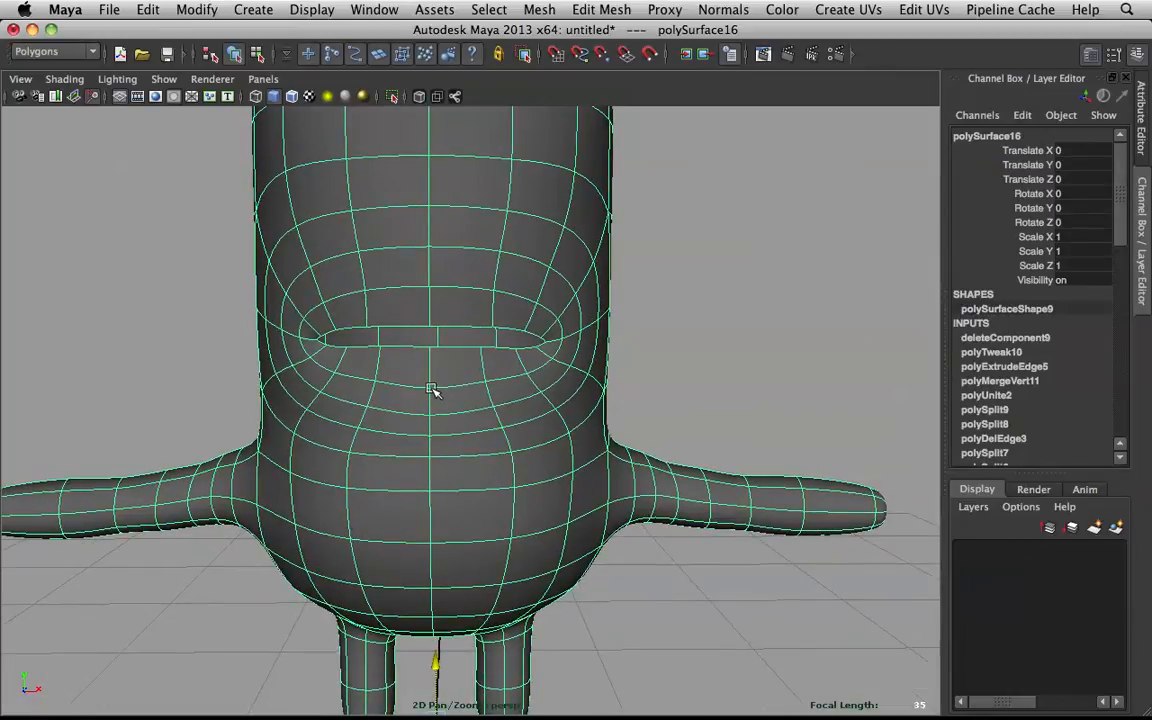
- Align the Move axis with the centre-line edge under the lower lip and move the edge below it upward
{"action": "right_click", "coordinate": [454, 380]}
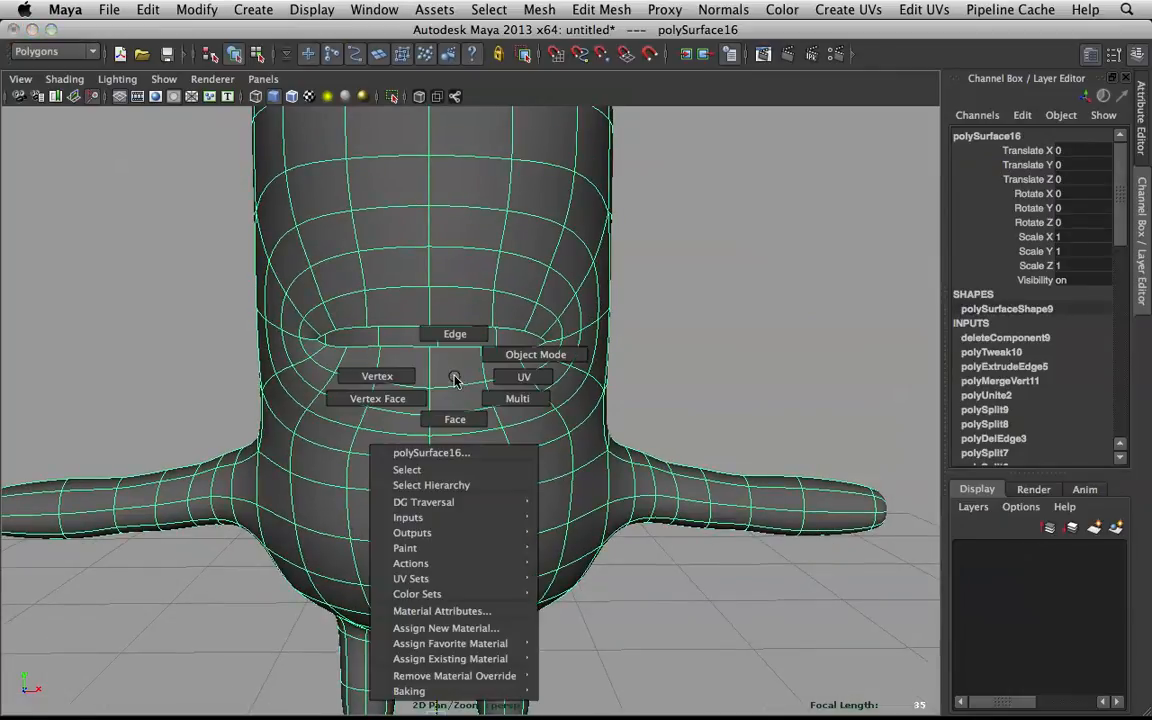
{"action": "left_click", "coordinate": [455, 333]}
{"action": "left_click", "coordinate": [430, 400]}
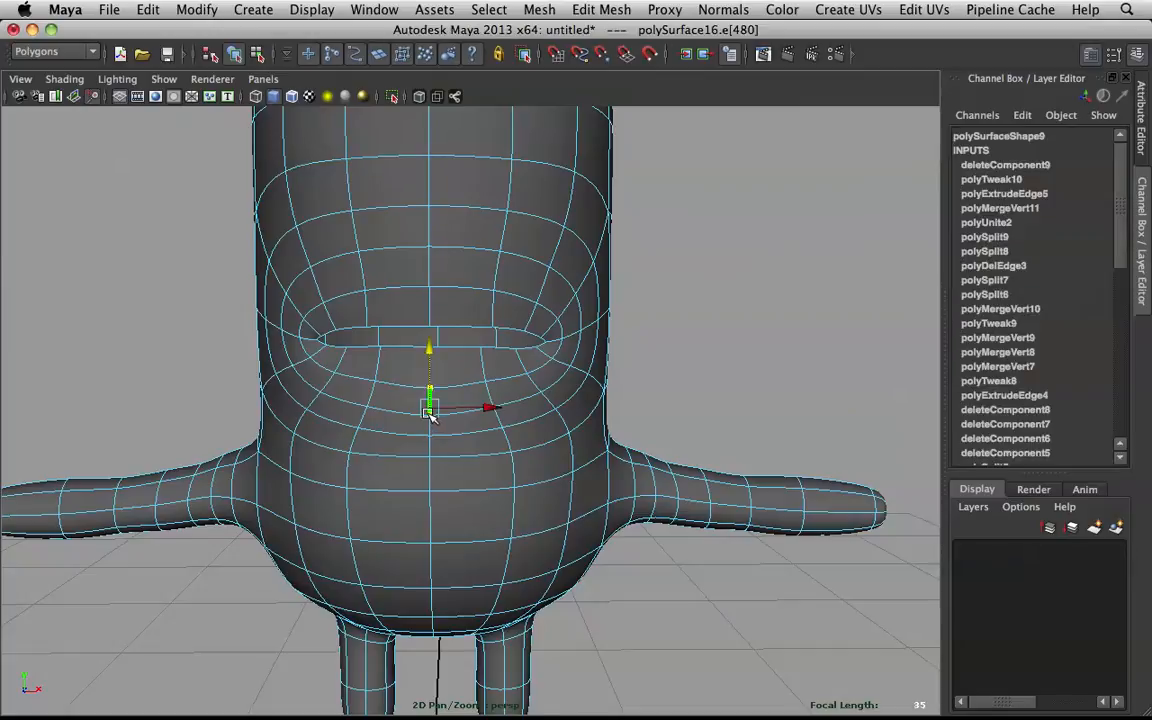
{"action": "key", "text": "f"}
{"action": "left_click_drag", "start_coordinate": [479, 435], "coordinate": [621, 390], "text": "alt"}
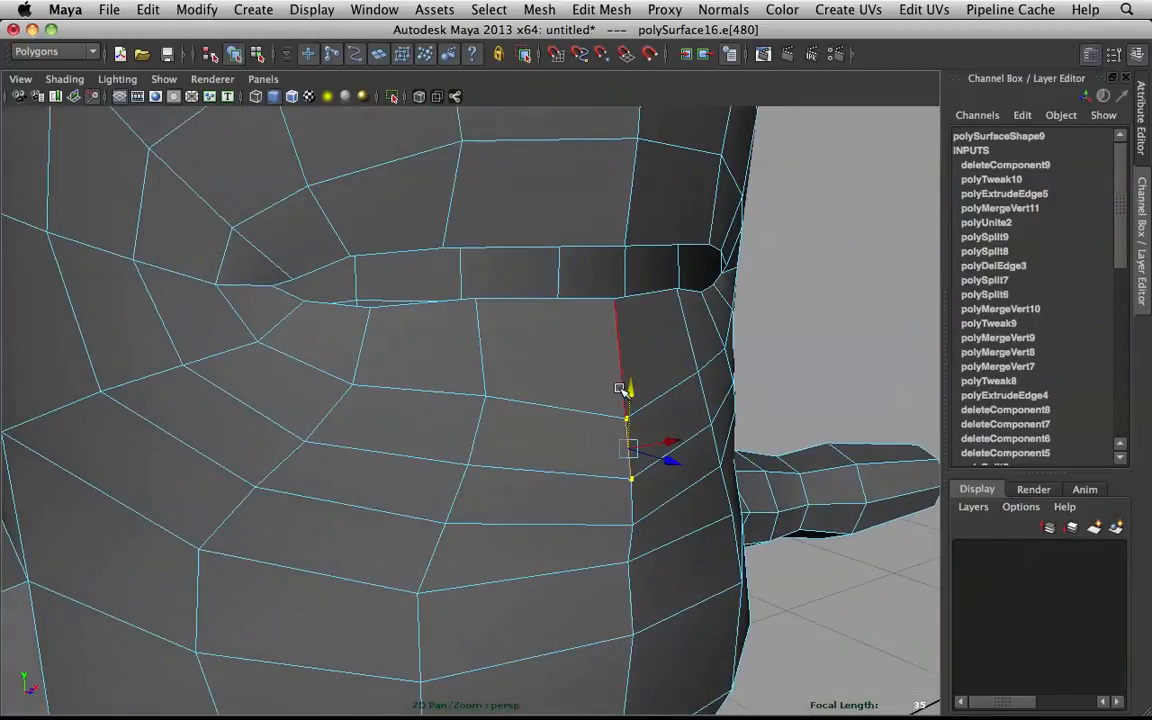
{"action": "right_click", "coordinate": [621, 390], "text": "shift"}
{"action": "key", "text": "w"}
{"action": "left_click", "coordinate": [621, 390]}
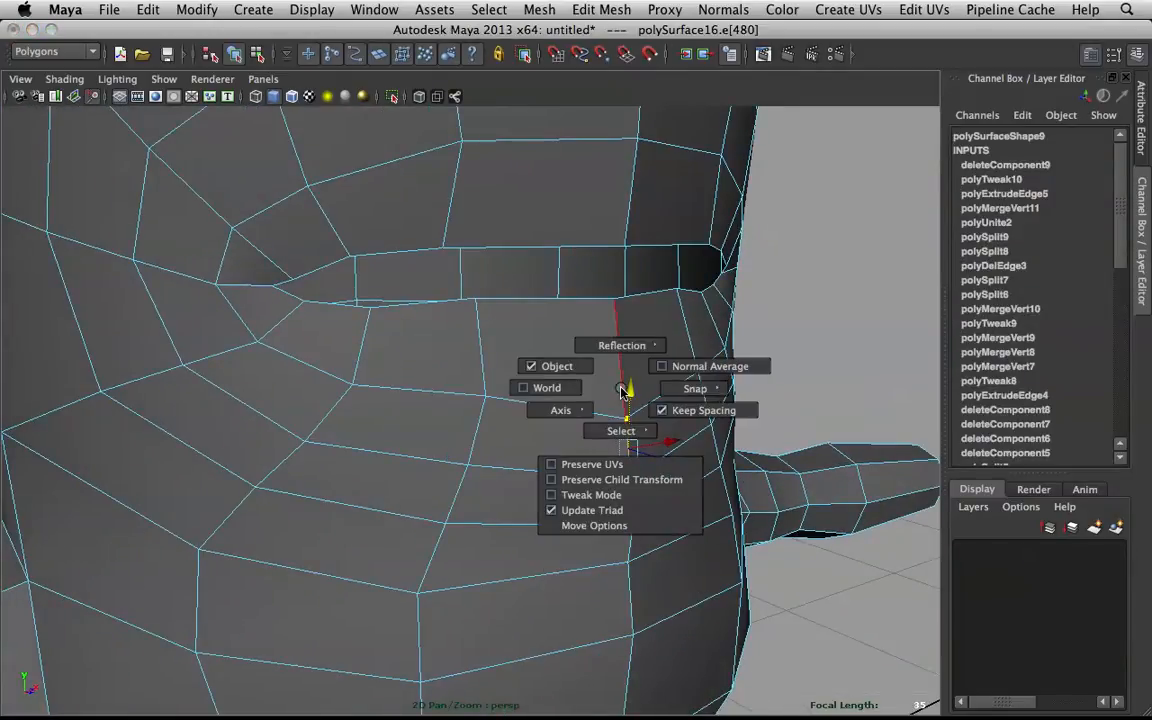
{"action": "left_click_drag", "start_coordinate": [548, 390], "coordinate": [560, 461]}
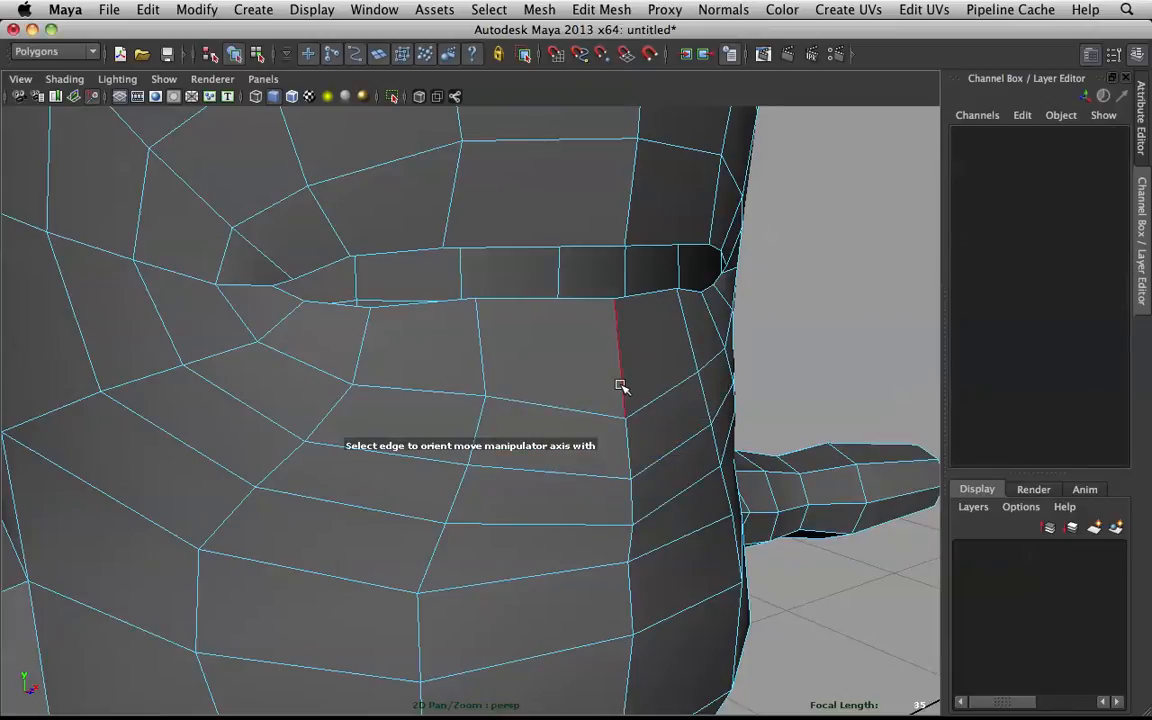
{"action": "left_click", "coordinate": [621, 386]}
{"action": "left_click_drag", "start_coordinate": [623, 413], "coordinate": [618, 386]}
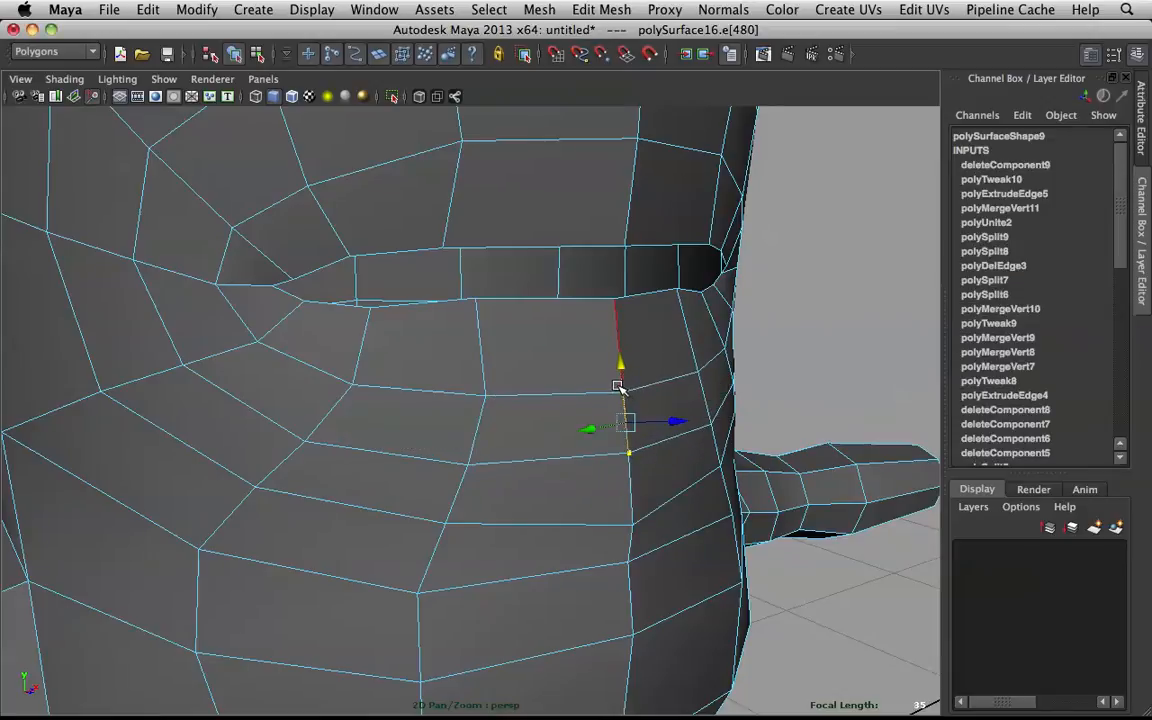
- Adjust the next centre-line edge and vertices below the lip along the aligned axis to even the row spacing
{"action": "left_click", "coordinate": [629, 547]}
{"action": "left_click_drag", "start_coordinate": [631, 509], "coordinate": [627, 490]}
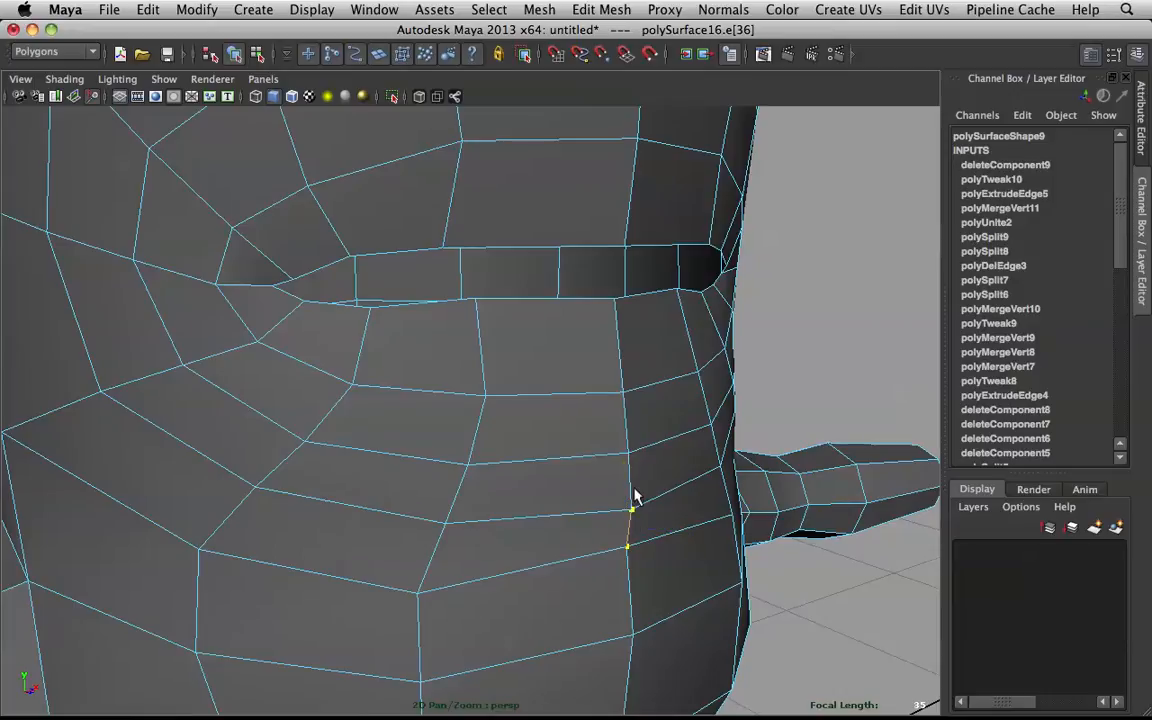
{"action": "right_click_drag", "start_coordinate": [635, 522], "coordinate": [558, 340]}
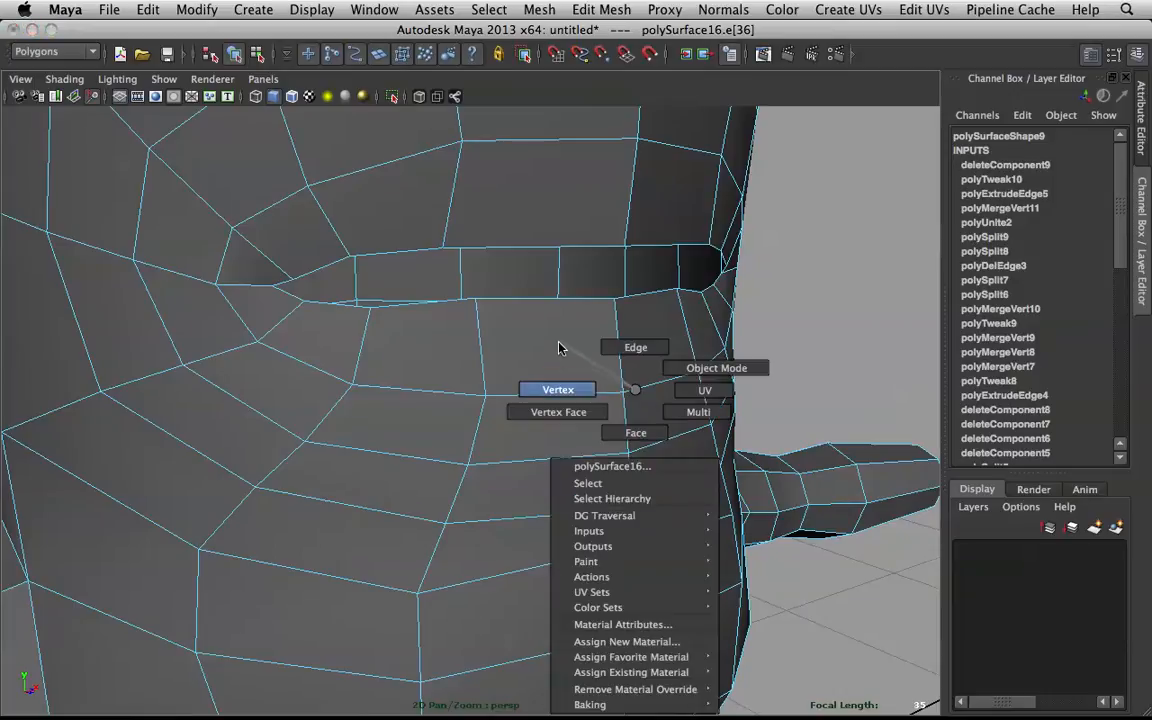
{"action": "right_click_drag", "start_coordinate": [560, 384], "coordinate": [558, 389]}
{"action": "left_click", "coordinate": [630, 511]}
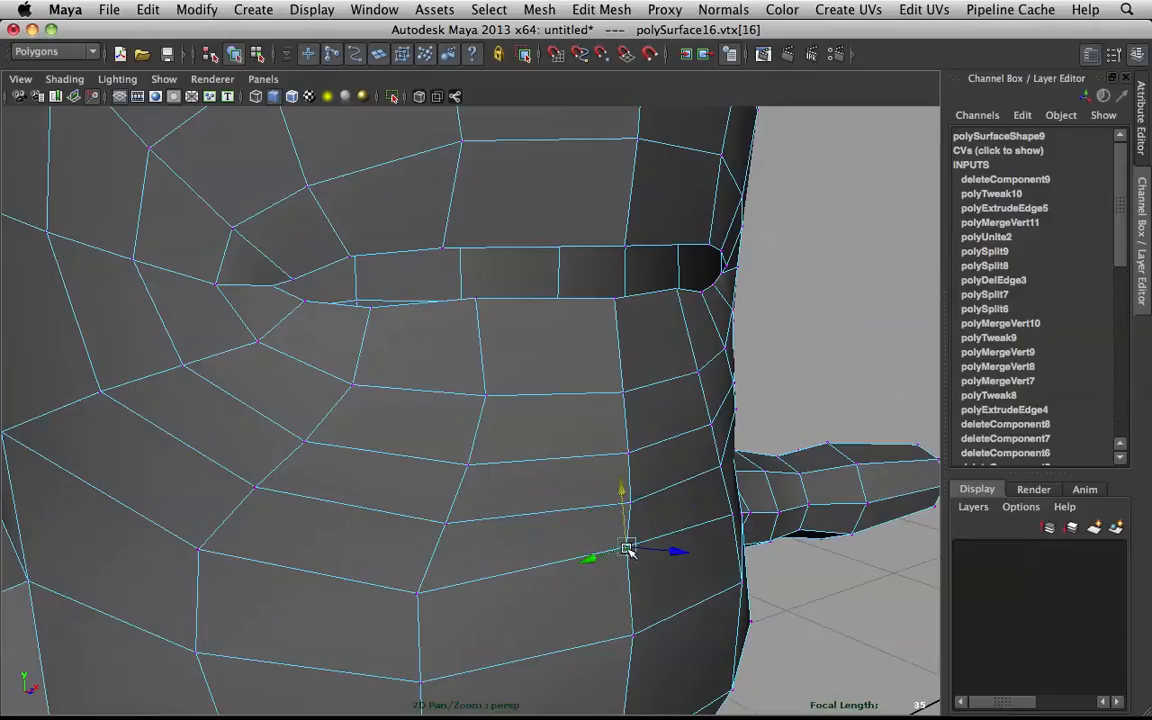
{"action": "left_click_drag", "start_coordinate": [623, 520], "coordinate": [617, 543]}
{"action": "left_click", "coordinate": [791, 567]}
- Examine the edge flow below the mouth on the smoothed whole body
{"action": "right_click_drag", "start_coordinate": [568, 375], "coordinate": [646, 357]}
{"action": "left_click", "coordinate": [646, 374]}
{"action": "key", "text": "3"}
{"action": "scroll", "coordinate": [760, 325], "scroll_direction": "down", "scroll_amount": 5}
{"action": "left_click", "coordinate": [759, 325]}
{"action": "scroll", "coordinate": [725, 338], "scroll_direction": "down", "scroll_amount": 5}
{"action": "left_click_drag", "start_coordinate": [720, 340], "coordinate": [638, 339], "text": "alt"}
{"action": "scroll", "coordinate": [568, 357], "scroll_direction": "up", "scroll_amount": 5}
{"action": "left_click", "coordinate": [398, 313]}
{"action": "left_click_drag", "start_coordinate": [398, 313], "coordinate": [404, 315], "text": "alt"}
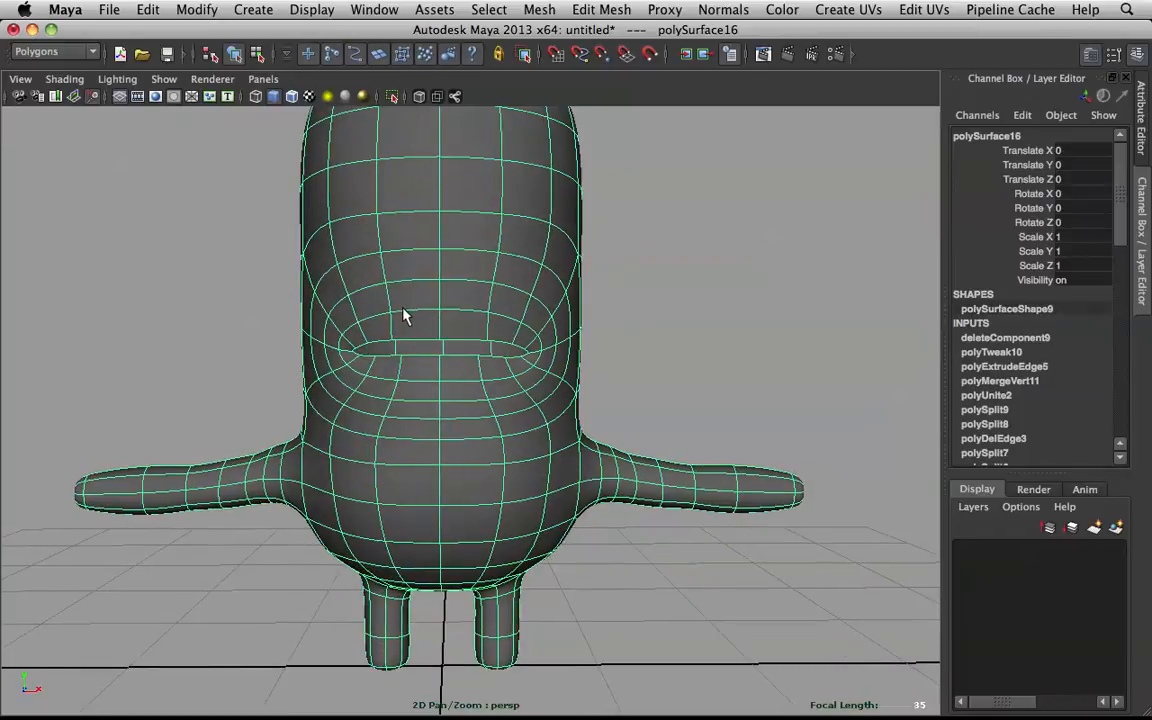
- Try to lower the face loop surrounding the mouth opening with soft selection and an adjusted falloff radius
{"action": "right_click", "coordinate": [403, 313]}
{"action": "left_click", "coordinate": [403, 351]}
{"action": "double_click", "coordinate": [380, 338]}
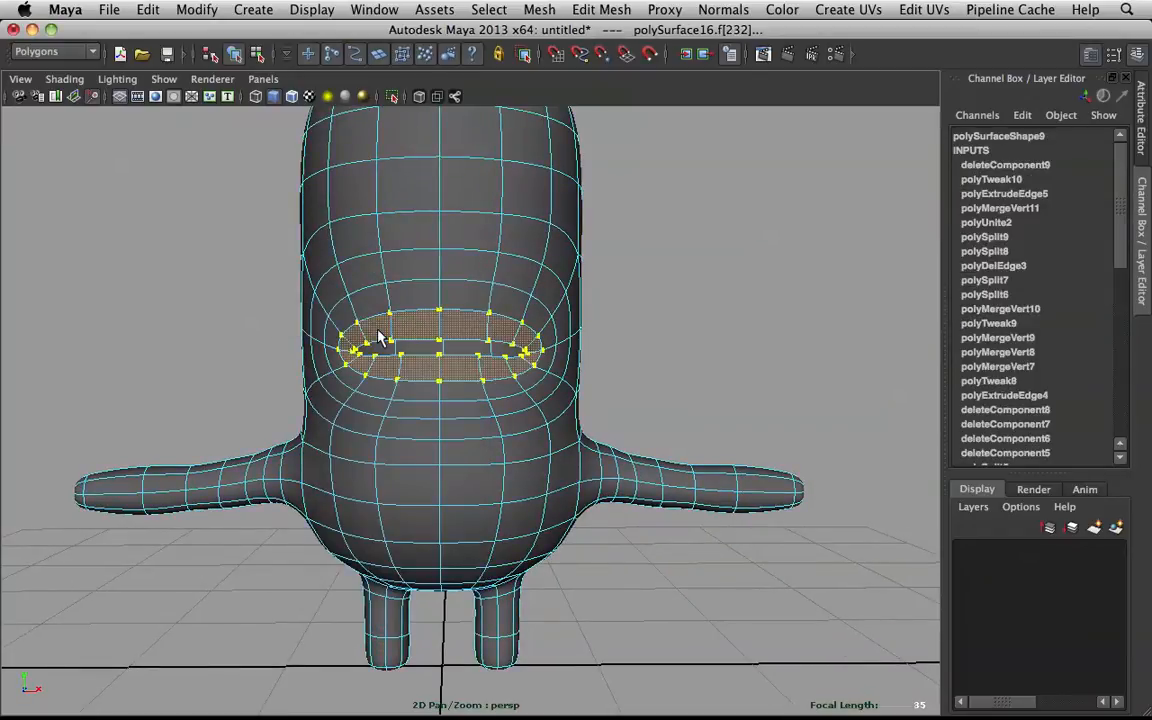
{"action": "key", "text": "b"}
{"action": "left_click_drag", "start_coordinate": [380, 338], "coordinate": [490, 343]}
{"action": "key", "text": "w"}
{"action": "left_click_drag", "start_coordinate": [441, 295], "coordinate": [442, 328]}
- Undo the soft-selected move of the faces around the mouth after viewing the whole body
{"action": "left_click", "coordinate": [672, 296]}
{"action": "right_click_drag", "start_coordinate": [421, 306], "coordinate": [498, 284]}
{"action": "scroll", "coordinate": [523, 292], "scroll_direction": "down", "scroll_amount": 5}
{"action": "left_click_drag", "start_coordinate": [442, 318], "coordinate": [457, 338], "text": "alt"}
{"action": "key", "text": "ctrl+z"}
{"action": "key", "text": "ctrl+z"}
{"action": "key", "text": "ctrl+z"}
{"action": "left_click", "coordinate": [608, 358]}
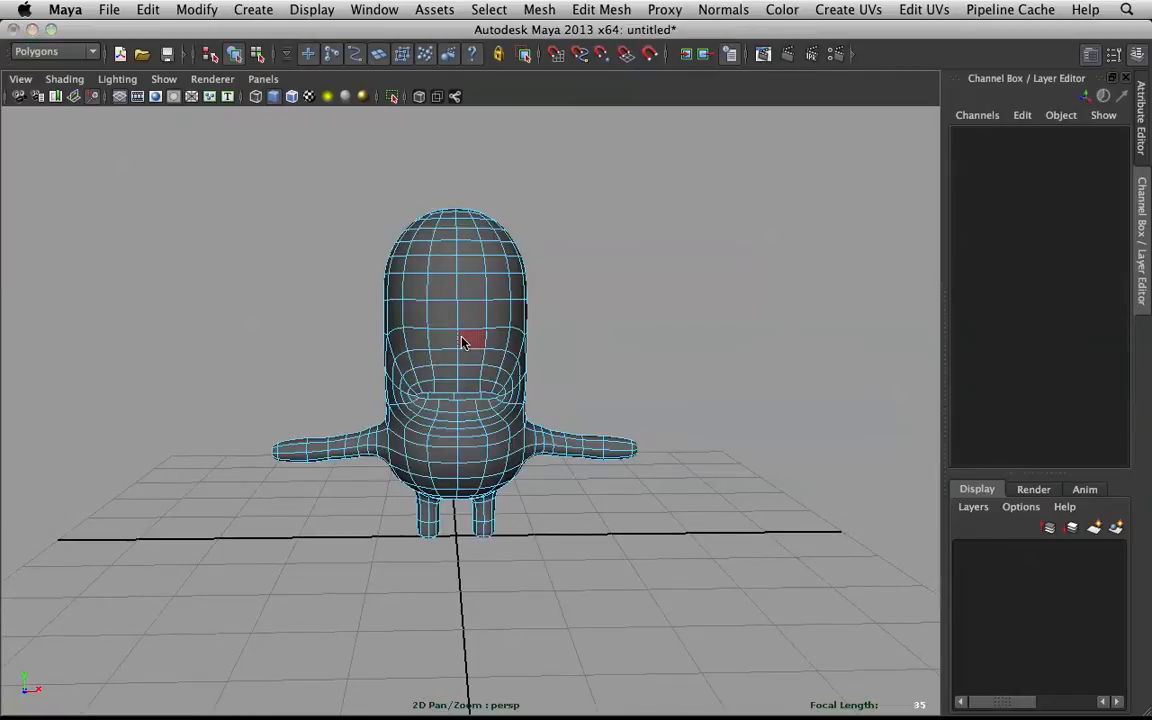
- Work on the area around the mouth corner of the body mesh with the Sculpt Geometry Tool
{"action": "right_click_drag", "start_coordinate": [462, 342], "coordinate": [527, 309]}
{"action": "scroll", "coordinate": [553, 337], "scroll_direction": "up", "scroll_amount": 5}
{"action": "left_click_drag", "start_coordinate": [553, 337], "coordinate": [463, 324], "text": "alt"}
{"action": "left_click", "coordinate": [533, 323]}
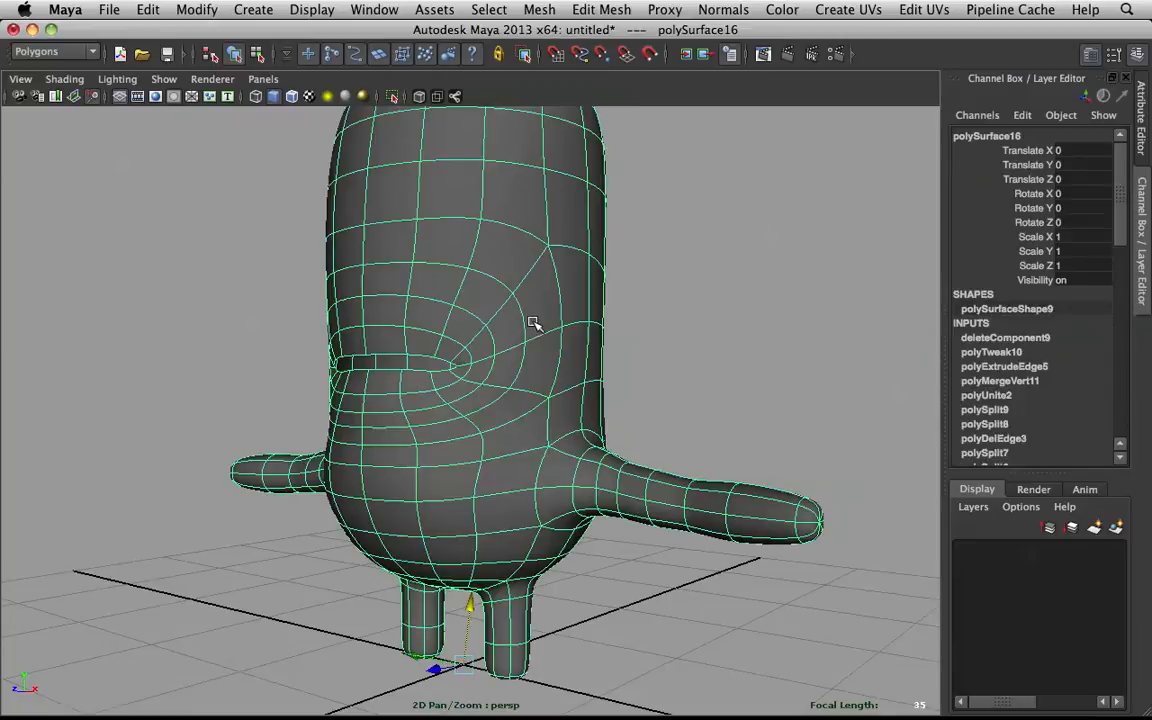
{"action": "right_click_drag", "start_coordinate": [521, 305], "coordinate": [452, 276], "text": "shift"}
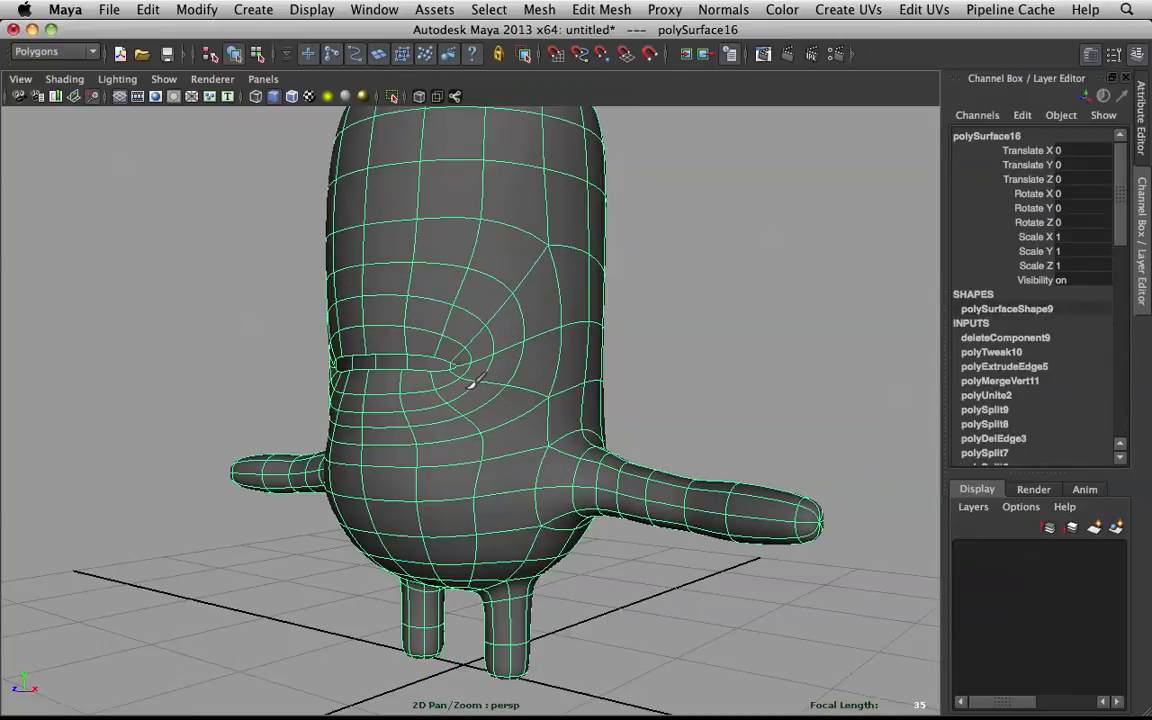
{"action": "left_click_drag", "start_coordinate": [472, 386], "coordinate": [540, 400], "text": "alt"}
{"action": "key", "text": "q"}
{"action": "left_click", "coordinate": [645, 329]}
- Continue sculpting the cheek area beside the mouth corner with the mirrored brush
{"action": "left_click_drag", "start_coordinate": [551, 354], "coordinate": [483, 517], "text": "alt"}
{"action": "scroll", "coordinate": [572, 363], "scroll_direction": "up", "scroll_amount": 5}
{"action": "scroll", "coordinate": [575, 362], "scroll_direction": "down", "scroll_amount": 7}
{"action": "scroll", "coordinate": [600, 360], "scroll_direction": "down", "scroll_amount": 5}
{"action": "scroll", "coordinate": [585, 461], "scroll_direction": "up", "scroll_amount": 5}
{"action": "left_click", "coordinate": [483, 517]}
{"action": "left_click_drag", "start_coordinate": [586, 540], "coordinate": [509, 327], "text": "alt"}
{"action": "scroll", "coordinate": [500, 368], "scroll_direction": "up", "scroll_amount": 3}
{"action": "right_click", "coordinate": [513, 313], "text": "shift"}
{"action": "left_click", "coordinate": [445, 290]}
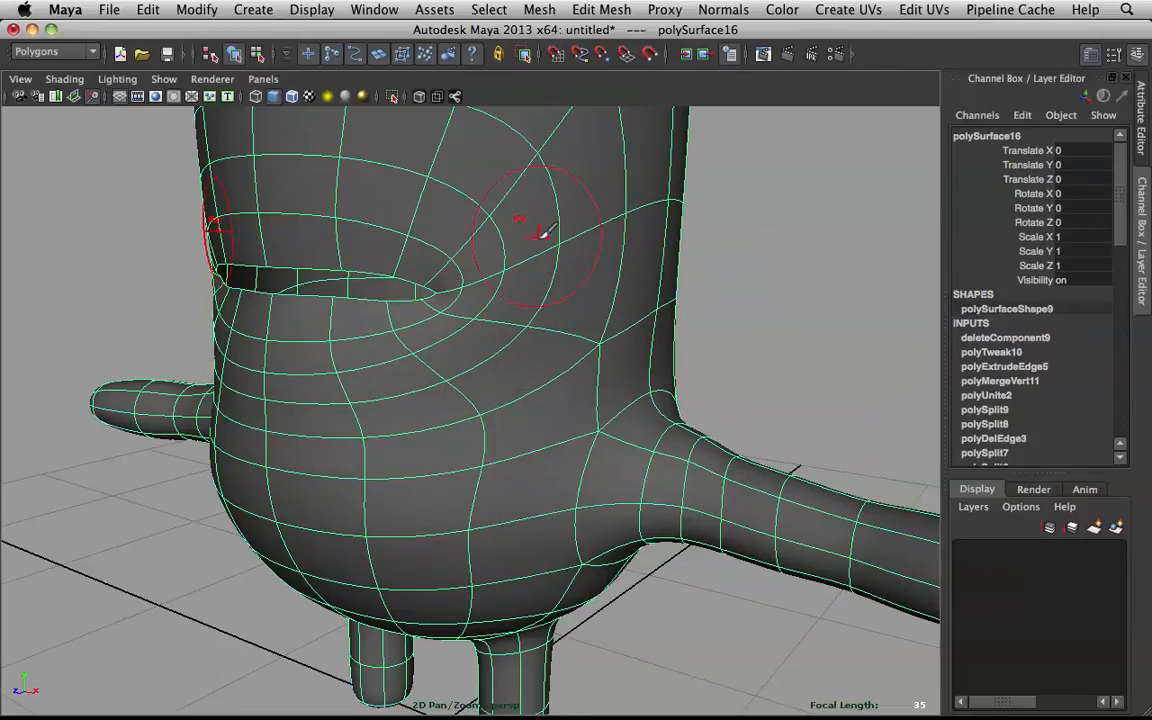
{"action": "key", "text": "q"}
{"action": "left_click", "coordinate": [764, 307]}
- Show the body mesh unsmoothed and enter edge selection with the mouth seen from the side
{"action": "right_click_drag", "start_coordinate": [764, 307], "coordinate": [545, 370], "text": "alt"}
{"action": "left_click_drag", "start_coordinate": [545, 370], "coordinate": [602, 385], "text": "alt"}
{"action": "left_click_drag", "start_coordinate": [358, 460], "coordinate": [460, 452], "text": "alt"}
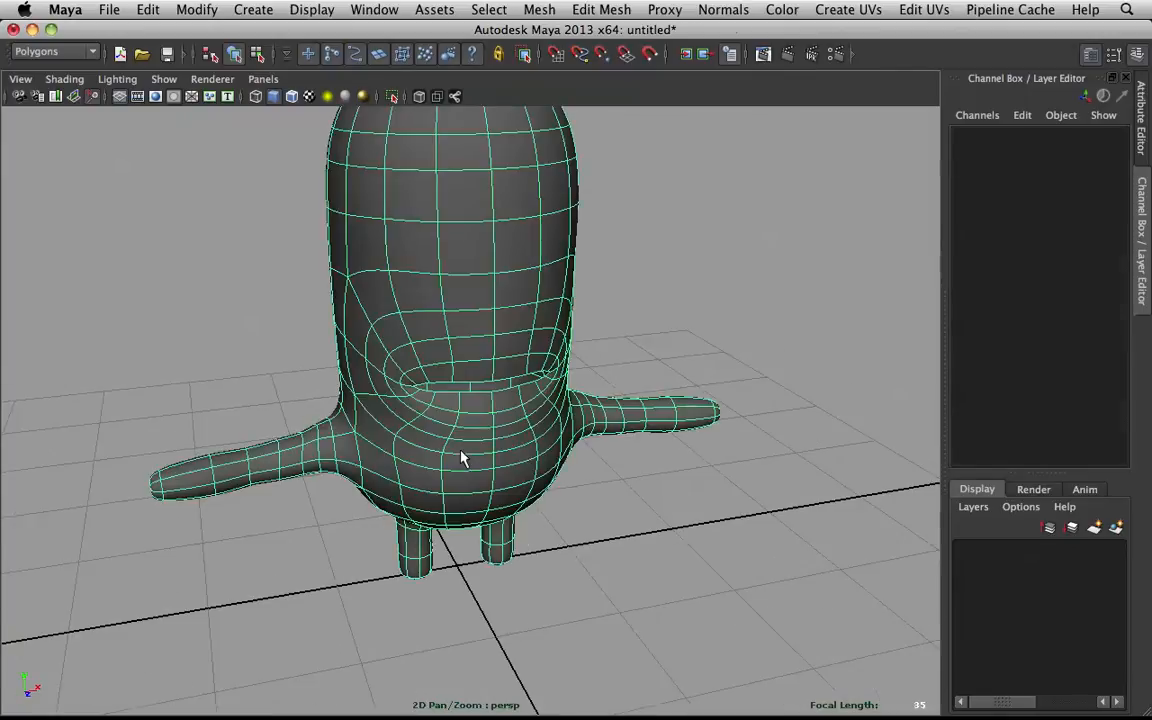
{"action": "left_click", "coordinate": [461, 450]}
{"action": "key", "text": "1"}
{"action": "right_click_drag", "start_coordinate": [463, 450], "coordinate": [530, 442], "text": "alt"}
{"action": "left_click_drag", "start_coordinate": [558, 446], "coordinate": [360, 400], "text": "alt"}
{"action": "right_click_drag", "start_coordinate": [349, 359], "coordinate": [345, 306]}
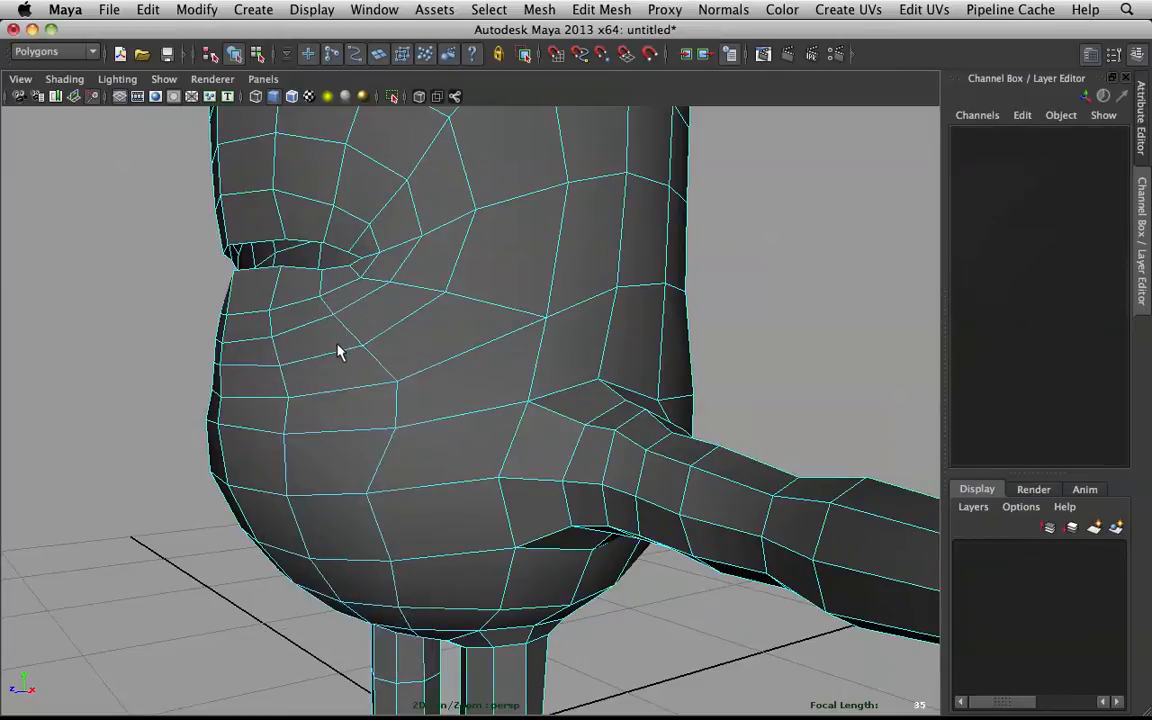
{"action": "left_click", "coordinate": [340, 355]}
{"action": "left_click_drag", "start_coordinate": [373, 331], "coordinate": [358, 335], "text": "alt"}
{"action": "key", "text": "b"}
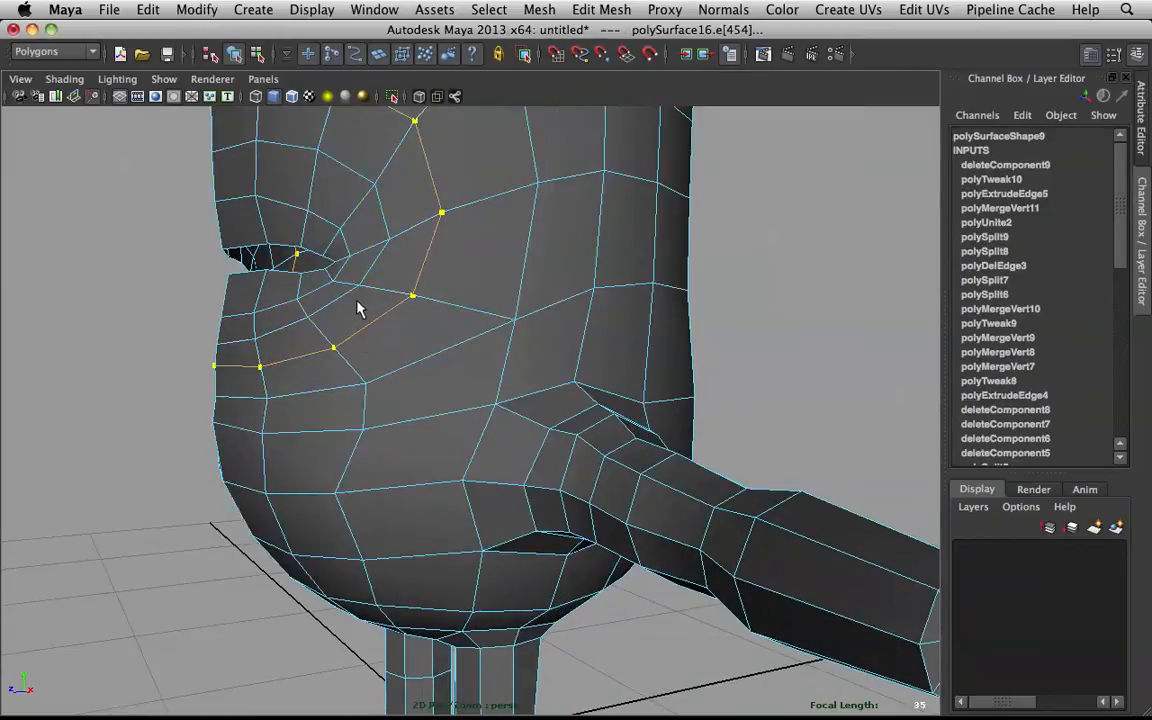
{"action": "middle_click_drag", "start_coordinate": [350, 283], "coordinate": [396, 326], "text": "alt"}
{"action": "key", "text": "ctrl+z"}
{"action": "left_click_drag", "start_coordinate": [429, 327], "coordinate": [408, 329], "text": "alt"}
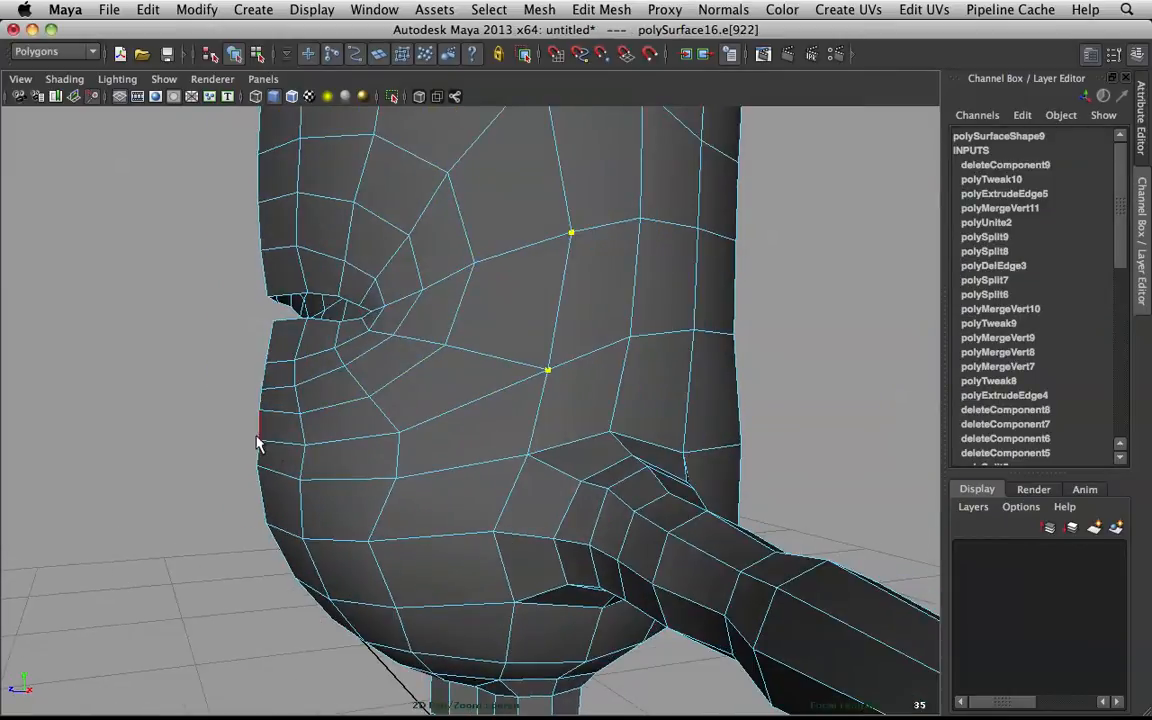
- Move the edge below the mouth corner toward the front symmetrically, with the Move axis set to Object
{"action": "left_click_drag", "start_coordinate": [274, 452], "coordinate": [303, 437], "text": "alt"}
{"action": "right_click_drag", "start_coordinate": [337, 390], "coordinate": [337, 345]}
{"action": "left_click_drag", "start_coordinate": [316, 424], "coordinate": [302, 419]}
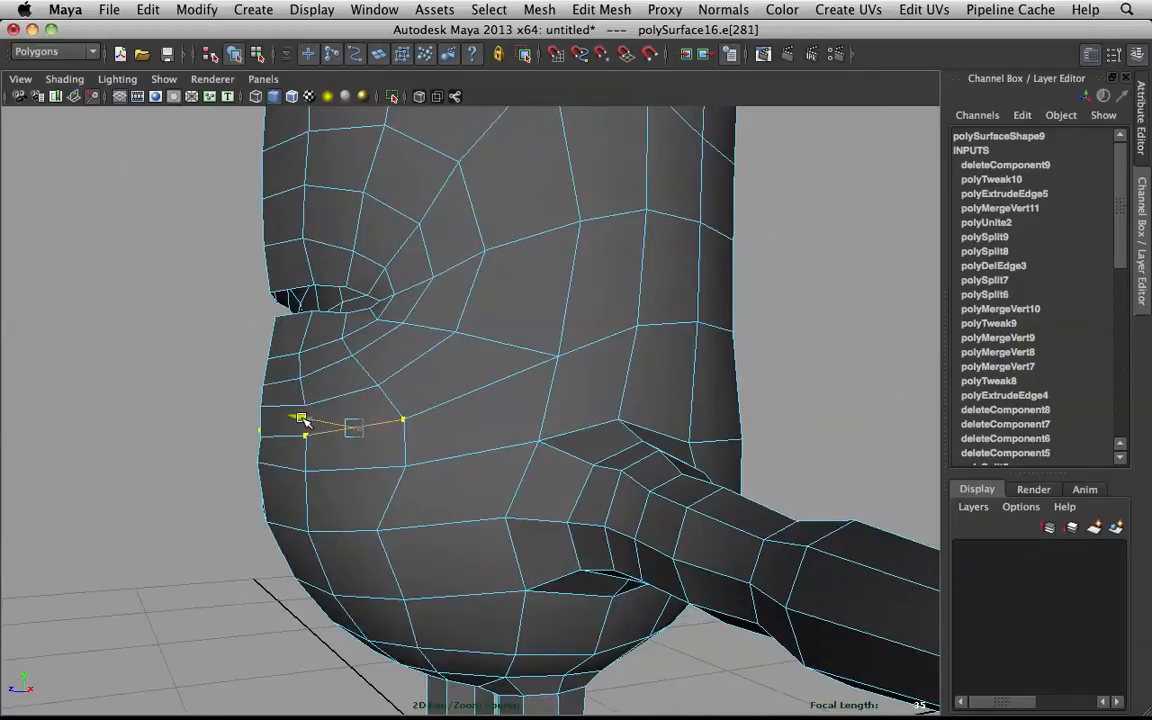
{"action": "left_click", "coordinate": [420, 389]}
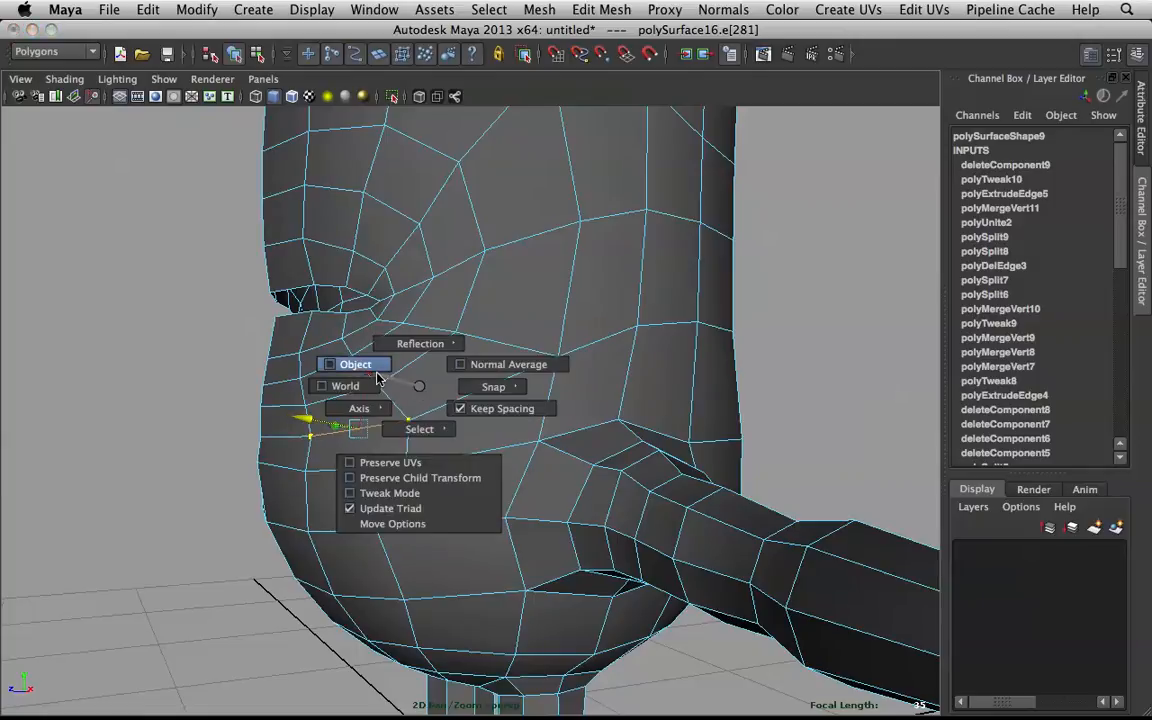
{"action": "left_click", "coordinate": [378, 381]}
{"action": "left_click_drag", "start_coordinate": [307, 430], "coordinate": [299, 436]}
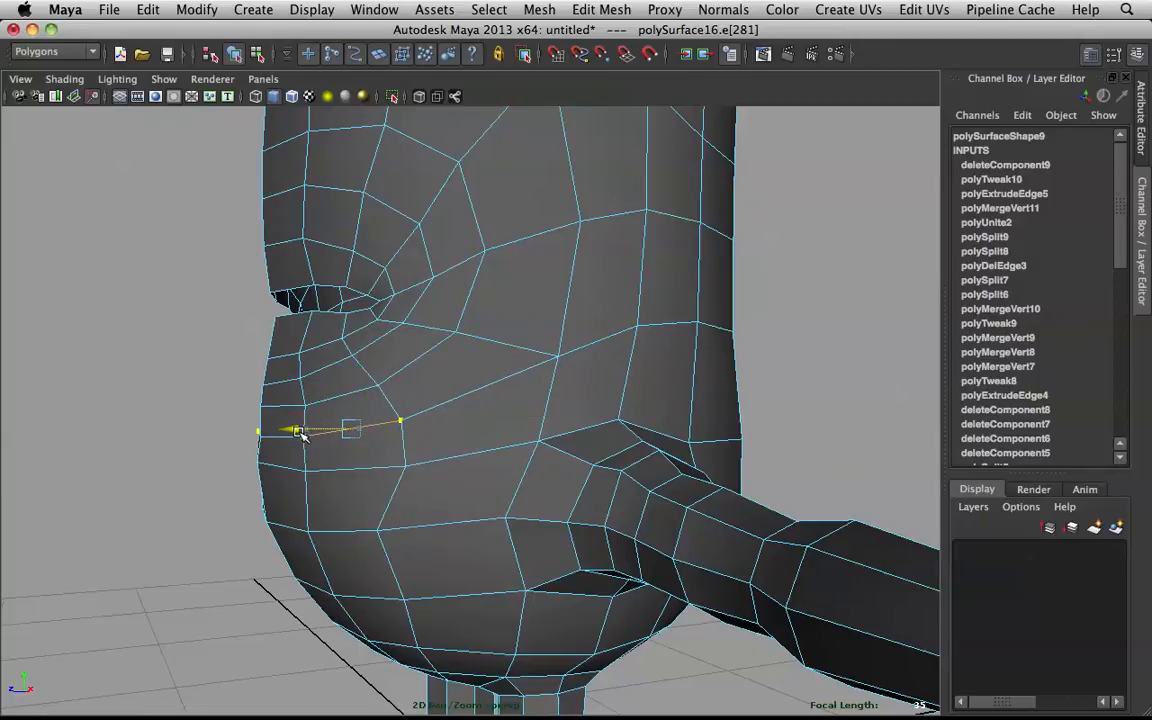
{"action": "right_click_drag", "start_coordinate": [376, 302], "coordinate": [455, 257]}
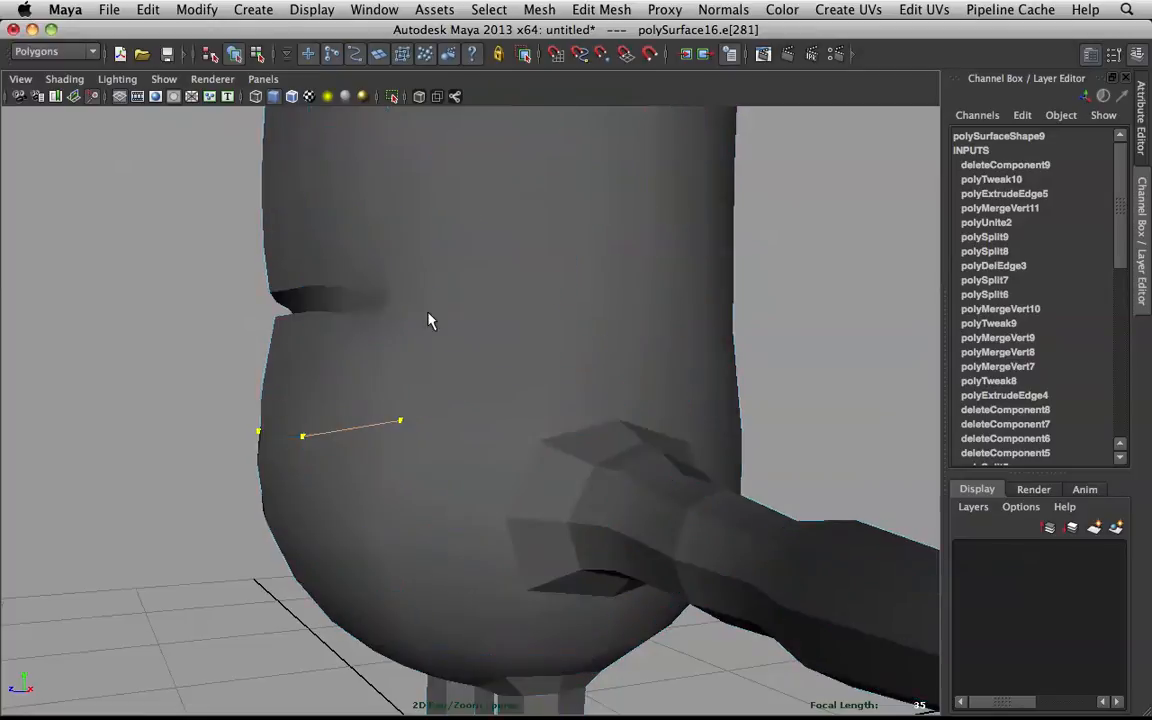
- Examine the smoothed body around the mouth and arm from several angles
{"action": "key", "text": "3"}
{"action": "scroll", "coordinate": [440, 321], "scroll_direction": "down", "scroll_amount": 5}
{"action": "left_click_drag", "start_coordinate": [440, 323], "coordinate": [626, 342], "text": "alt"}
{"action": "left_click", "coordinate": [782, 319]}
{"action": "scroll", "coordinate": [496, 311], "scroll_direction": "down", "scroll_amount": 5}
{"action": "left_click_drag", "start_coordinate": [496, 311], "coordinate": [553, 391], "text": "alt"}
{"action": "scroll", "coordinate": [540, 429], "scroll_direction": "up", "scroll_amount": 6}
{"action": "left_click_drag", "start_coordinate": [543, 483], "coordinate": [488, 486], "text": "alt"}
{"action": "left_click_drag", "start_coordinate": [369, 502], "coordinate": [651, 430], "text": "alt"}
- Adjust individual vertices below the mouth along Z on the unsmoothed body to even out the chin's front profile
{"action": "left_click", "coordinate": [411, 447]}
{"action": "key", "text": "1"}
{"action": "right_click_drag", "start_coordinate": [651, 389], "coordinate": [626, 414]}
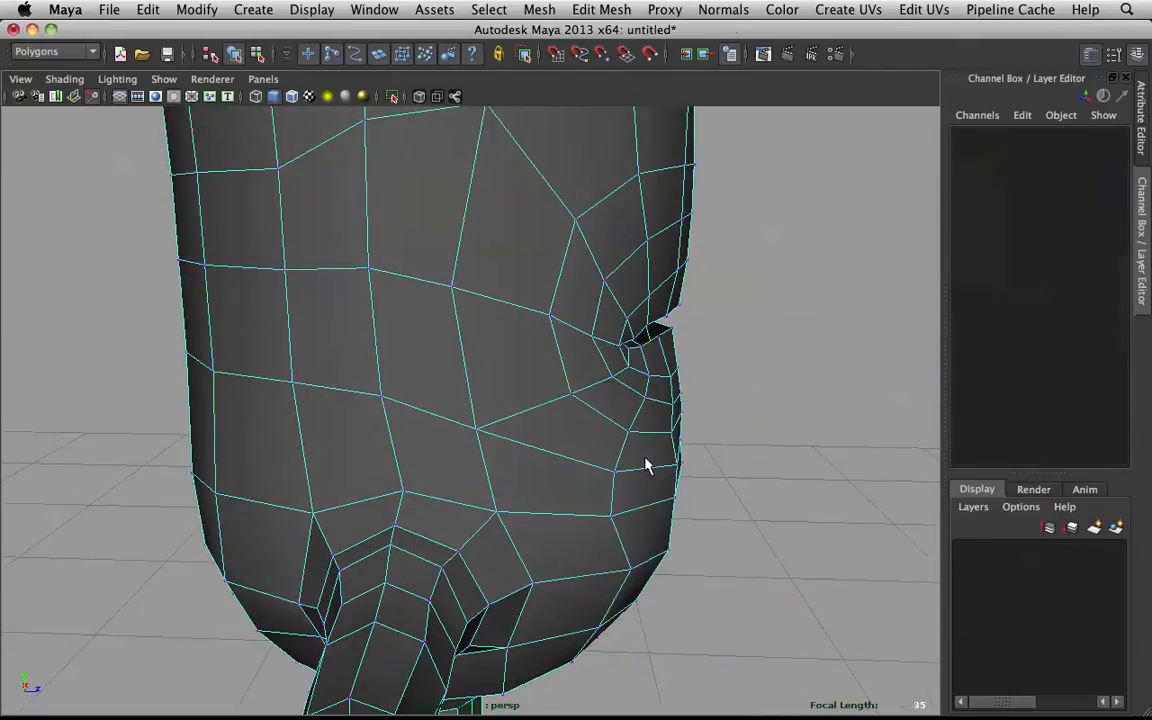
{"action": "left_click", "coordinate": [678, 467]}
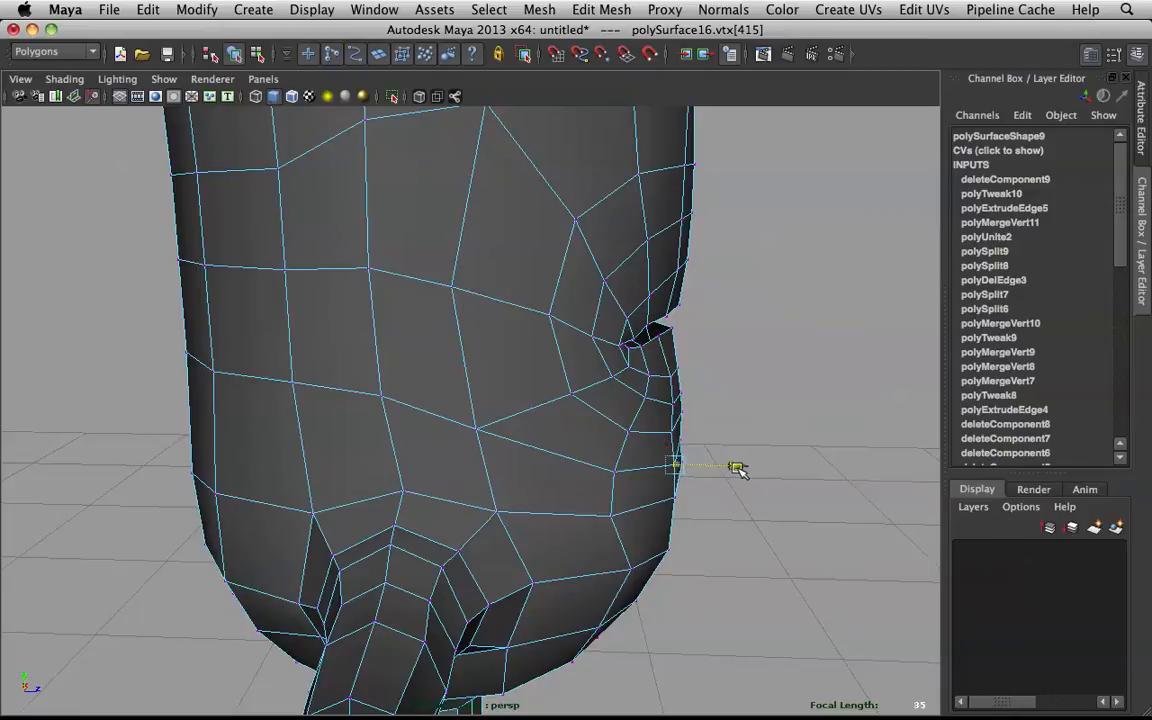
{"action": "mouse_move", "coordinate": [735, 470]}
{"action": "left_mouse_down", "text": "alt"}
{"action": "mouse_move", "coordinate": [672, 492]}
{"action": "mouse_move", "coordinate": [736, 485]}
{"action": "left_mouse_up", "text": "alt"}
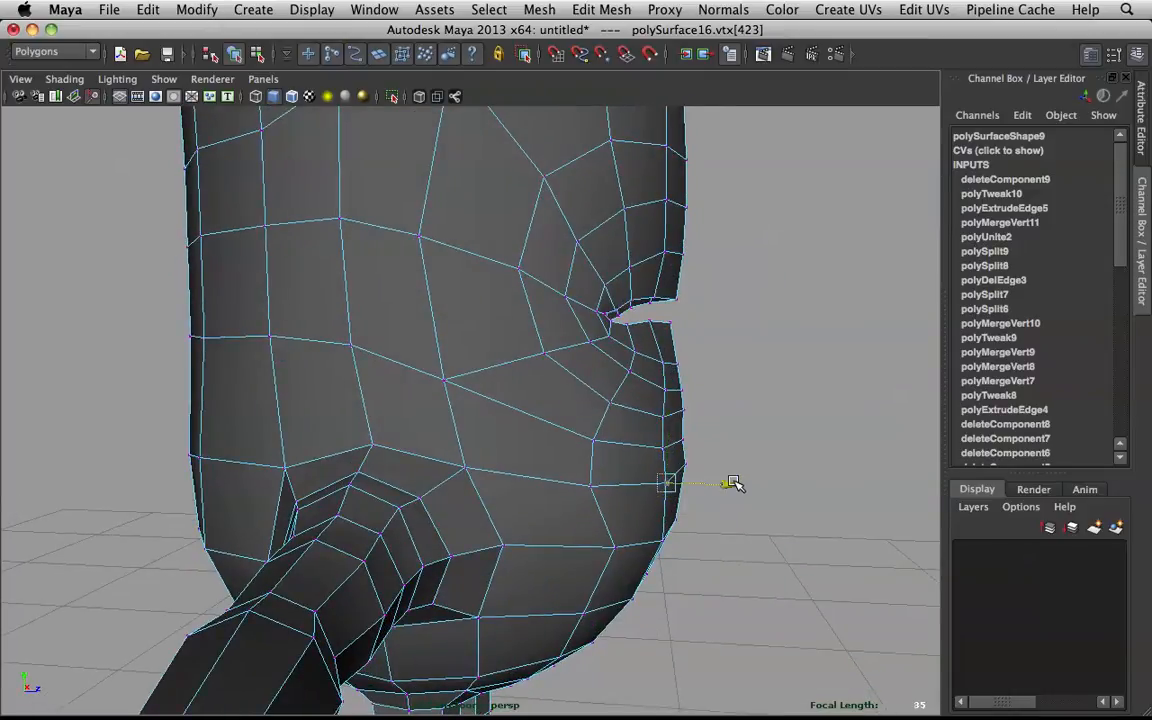
{"action": "left_click_drag", "start_coordinate": [648, 538], "coordinate": [653, 537], "text": "alt"}
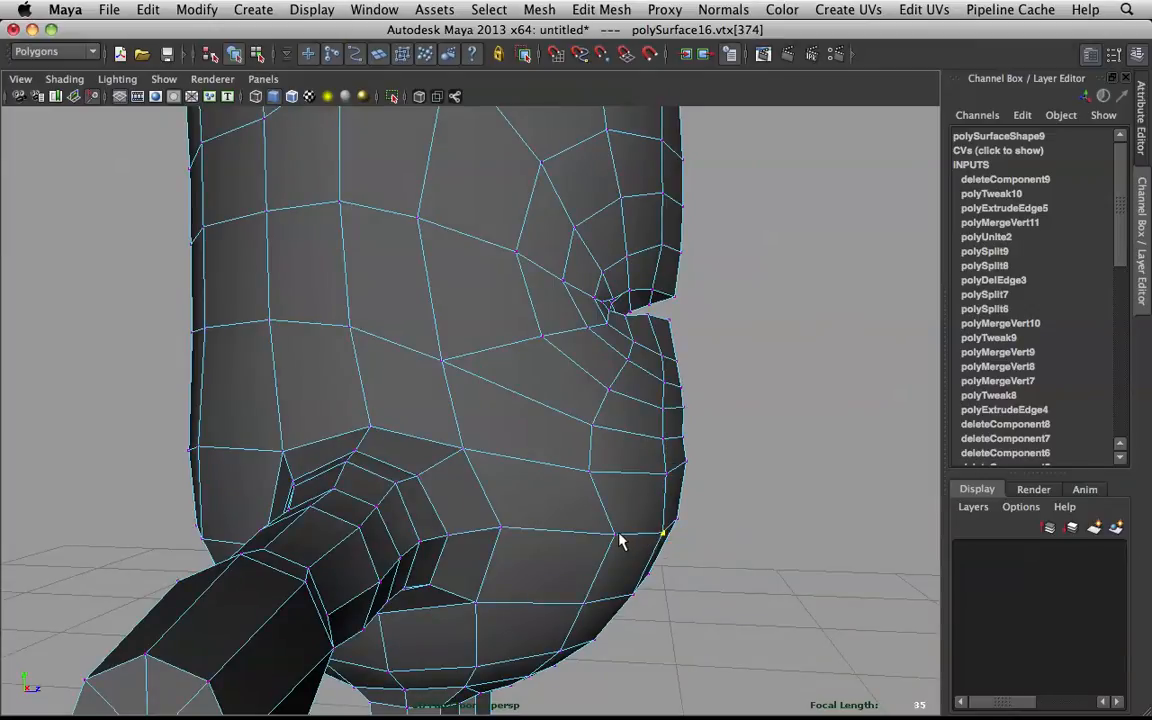
{"action": "left_click_drag", "start_coordinate": [675, 536], "coordinate": [527, 494]}
- Return to object selection and show the whole body in the front view
{"action": "right_click", "coordinate": [458, 390]}
{"action": "right_click_drag", "start_coordinate": [476, 412], "coordinate": [568, 347]}
{"action": "left_click", "coordinate": [451, 390]}
{"action": "middle_click_drag", "start_coordinate": [384, 441], "coordinate": [425, 489], "text": "alt"}
{"action": "scroll", "coordinate": [425, 489], "scroll_direction": "down", "scroll_amount": 6}
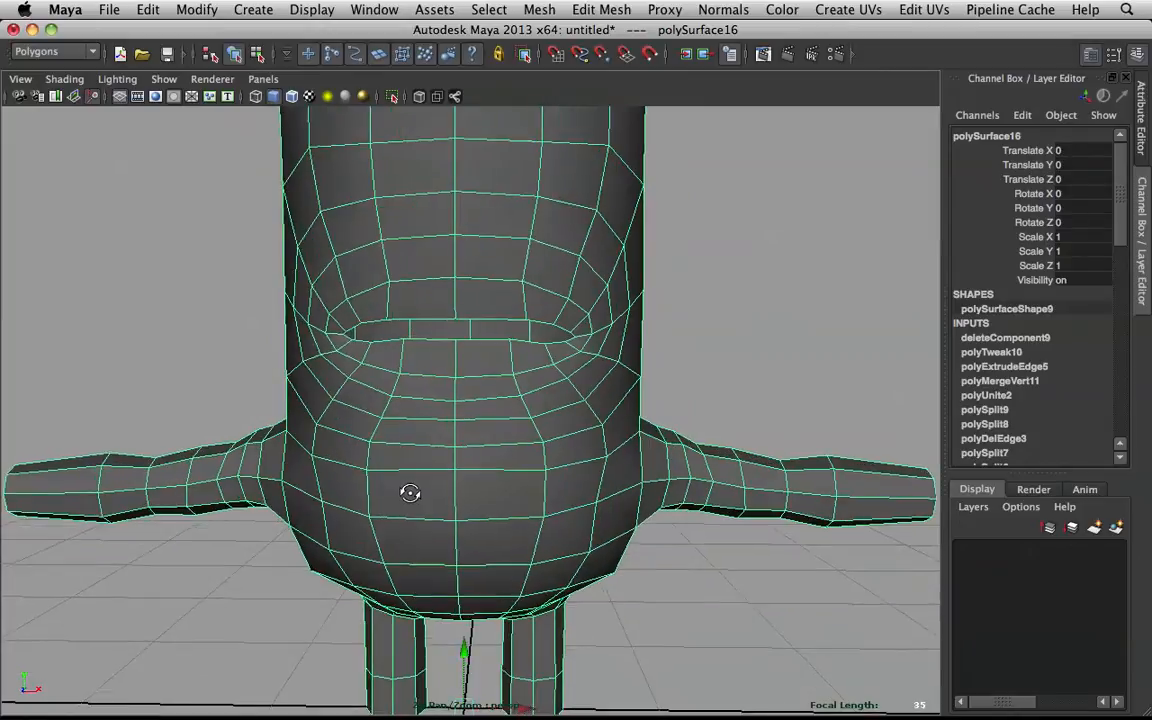
{"action": "scroll", "coordinate": [472, 459], "scroll_direction": "down", "scroll_amount": 2}
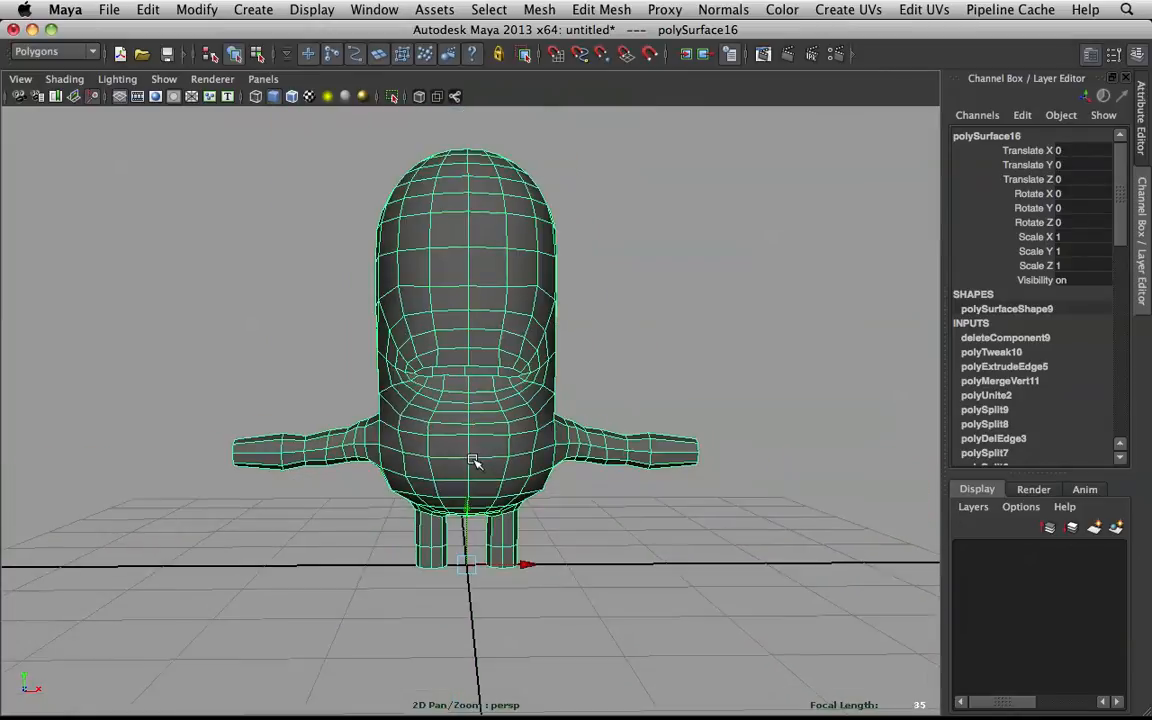
{"action": "key", "text": "space"}
{"action": "left_click_drag", "start_coordinate": [478, 427], "coordinate": [483, 453]}
{"action": "scroll", "coordinate": [483, 459], "scroll_direction": "down", "scroll_amount": 2}
{"action": "middle_click_drag", "start_coordinate": [694, 540], "coordinate": [625, 368], "text": "alt"}
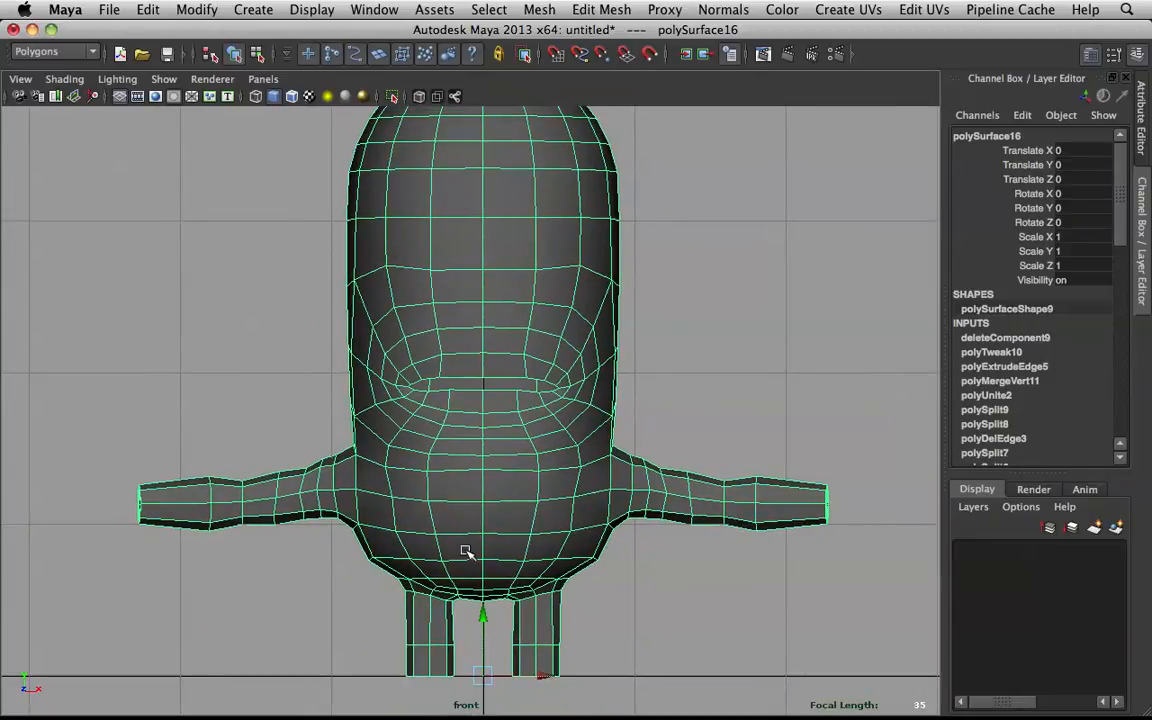
- Delete the faces of the body half on the negative X side and select the remaining half as an object
{"action": "right_click_drag", "start_coordinate": [494, 221], "coordinate": [496, 258]}
{"action": "scroll", "coordinate": [494, 215], "scroll_direction": "down", "scroll_amount": 5}
{"action": "left_click_drag", "start_coordinate": [507, 607], "coordinate": [475, 606]}
{"action": "key", "text": "Delete"}
{"action": "right_click_drag", "start_coordinate": [483, 381], "coordinate": [560, 348]}
{"action": "left_click", "coordinate": [473, 333]}
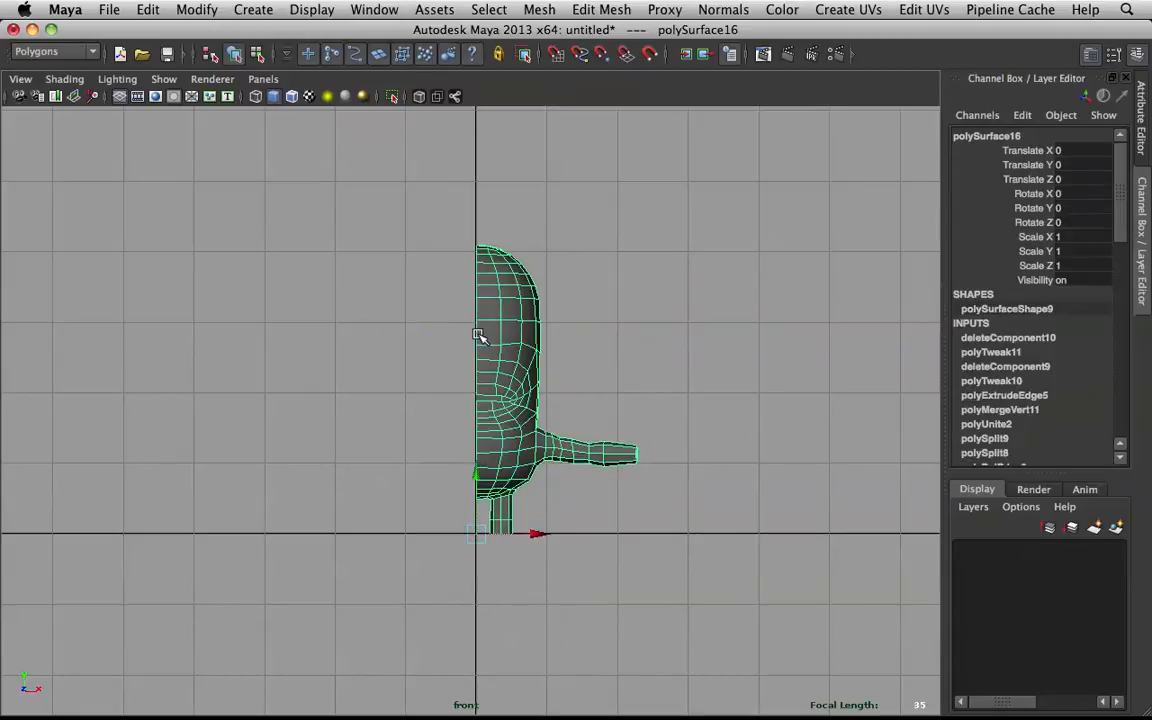
- Create a mirrored duplicate of the half body and combine both halves into one mesh
{"action": "key", "text": "ctrl+shift+d"}
{"action": "right_click", "coordinate": [515, 358]}
{"action": "left_click", "coordinate": [507, 339]}
{"action": "left_click", "coordinate": [440, 335], "text": "shift"}
{"action": "right_click_drag", "start_coordinate": [466, 337], "coordinate": [410, 303], "text": "shift"}
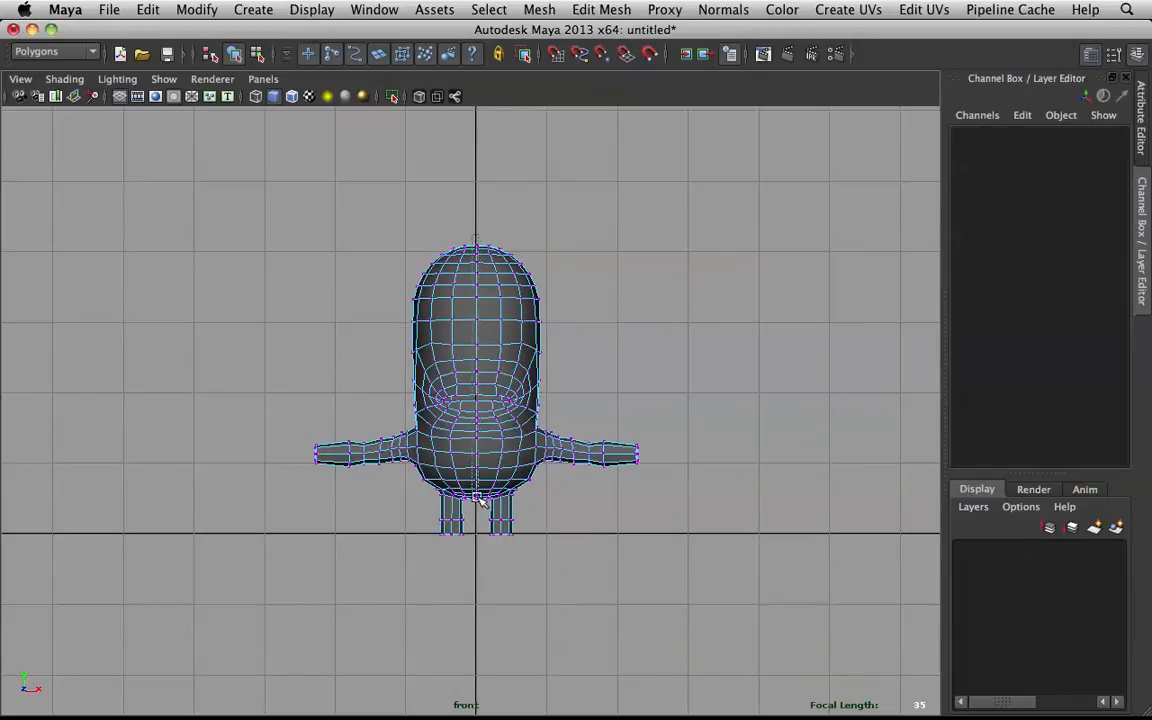
- Merge the vertices along the body's centre seam and show the rejoined mesh smoothed
{"action": "left_click_drag", "start_coordinate": [480, 518], "coordinate": [470, 232]}
{"action": "right_click_drag", "start_coordinate": [505, 405], "coordinate": [635, 315], "text": "shift"}
{"action": "left_click", "coordinate": [633, 314]}
{"action": "right_click_drag", "start_coordinate": [481, 296], "coordinate": [535, 268]}
{"action": "left_click", "coordinate": [483, 290]}
{"action": "key", "text": "3"}
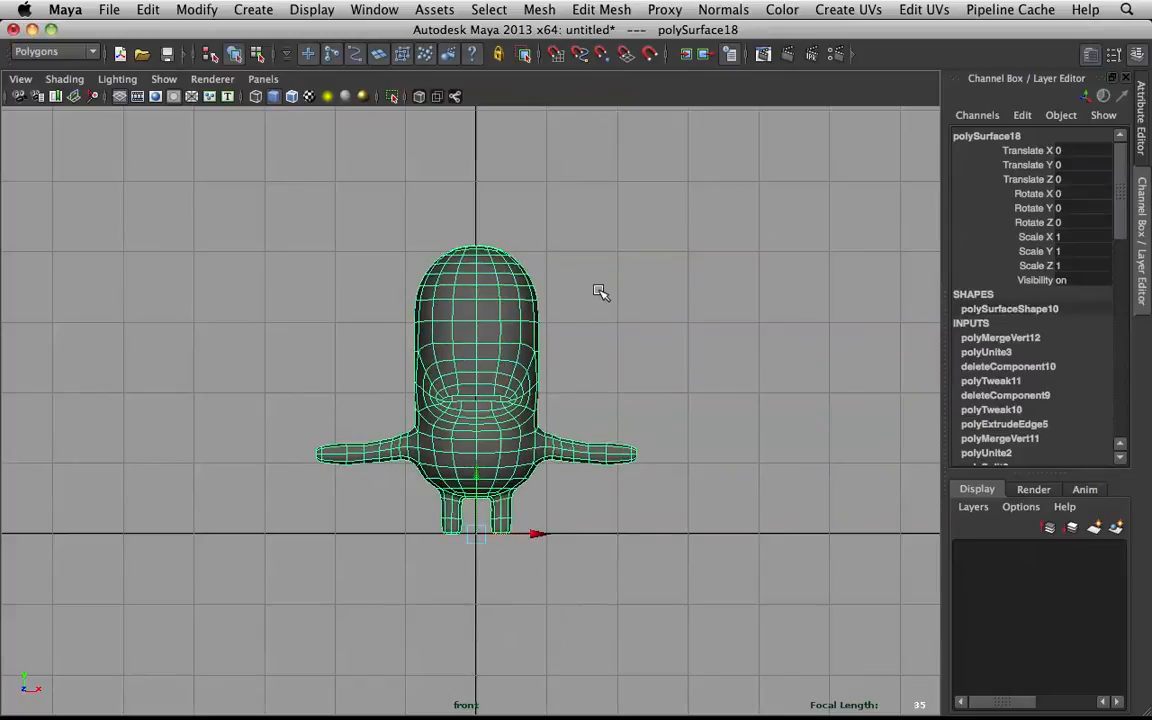
- Show the rejoined body in the perspective view, turned slightly to see its front and one arm
{"action": "left_click", "coordinate": [598, 291]}
{"action": "scroll", "coordinate": [544, 318], "scroll_direction": "up", "scroll_amount": 3}
{"action": "key", "text": "space"}
{"action": "key", "text": "space"}
{"action": "key", "text": "space"}
{"action": "key", "text": "space"}
{"action": "key", "text": "space"}
{"action": "left_click_drag", "start_coordinate": [546, 297], "coordinate": [550, 253]}
{"action": "scroll", "coordinate": [580, 248], "scroll_direction": "up", "scroll_amount": 4}
{"action": "mouse_move", "coordinate": [700, 296]}
{"action": "left_mouse_down", "text": "alt"}
{"action": "mouse_move", "coordinate": [638, 309]}
{"action": "mouse_move", "coordinate": [546, 299]}
{"action": "mouse_move", "coordinate": [612, 316]}
{"action": "left_mouse_up", "text": "alt"}
{"action": "left_click", "coordinate": [591, 254]}
{"action": "right_click_drag", "start_coordinate": [570, 257], "coordinate": [500, 226], "text": "shift"}
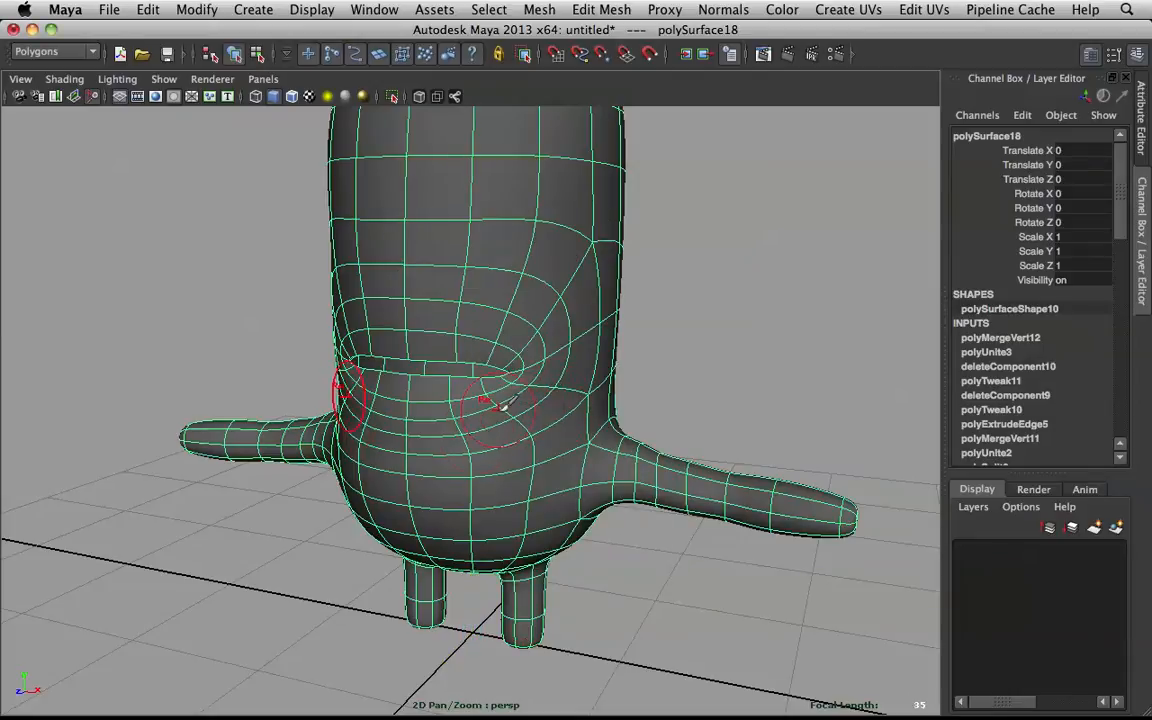
{"action": "left_click", "coordinate": [712, 337]}
{"action": "left_click_drag", "start_coordinate": [712, 337], "coordinate": [602, 381], "text": "alt"}
{"action": "scroll", "coordinate": [616, 400], "scroll_direction": "up", "scroll_amount": 5}
{"action": "mouse_move", "coordinate": [658, 353]}
{"action": "left_mouse_down", "text": "alt"}
{"action": "mouse_move", "coordinate": [851, 355]}
{"action": "mouse_move", "coordinate": [608, 339]}
{"action": "mouse_move", "coordinate": [668, 376]}
{"action": "left_mouse_up", "text": "alt"}
{"action": "scroll", "coordinate": [615, 348], "scroll_direction": "down", "scroll_amount": 5}
- Undo back to the selection of the centre seam vertices and merge them again, with the body shown smoothed
{"action": "key", "text": "z"}
{"action": "left_click", "coordinate": [670, 383]}
{"action": "key", "text": "z"}
{"action": "left_click", "coordinate": [670, 383]}
{"action": "key", "text": "z"}
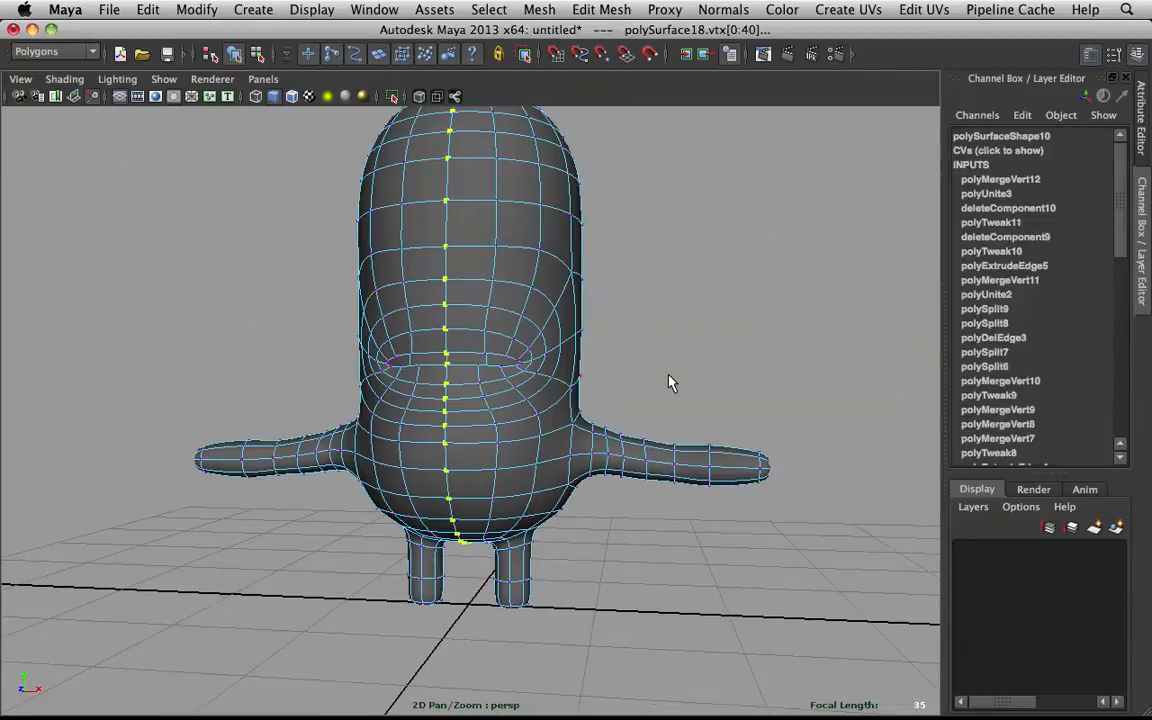
{"action": "right_click_drag", "start_coordinate": [491, 242], "coordinate": [575, 160], "text": "shift"}
{"action": "key", "text": "3"}
- Examine the smoothed body and the underside of the arm joint from several angles
{"action": "left_click", "coordinate": [527, 206]}
{"action": "left_click", "coordinate": [620, 249]}
{"action": "scroll", "coordinate": [620, 249], "scroll_direction": "down", "scroll_amount": 3}
{"action": "right_click_drag", "start_coordinate": [620, 249], "coordinate": [740, 326], "text": "alt"}
{"action": "left_click_drag", "start_coordinate": [740, 326], "coordinate": [614, 324], "text": "alt"}
{"action": "right_click_drag", "start_coordinate": [614, 324], "coordinate": [661, 429], "text": "alt"}
{"action": "left_click_drag", "start_coordinate": [661, 429], "coordinate": [535, 206], "text": "alt"}
{"action": "left_click", "coordinate": [535, 206]}
{"action": "left_click_drag", "start_coordinate": [571, 263], "coordinate": [620, 272], "text": "alt"}
- Pull the two underarm faces in toward the unsmoothed body symmetrically, using soft selection with a reduced falloff
{"action": "key", "text": "1"}
{"action": "right_click_drag", "start_coordinate": [576, 273], "coordinate": [590, 308]}
{"action": "left_click", "coordinate": [620, 252]}
{"action": "left_click_drag", "start_coordinate": [634, 308], "coordinate": [699, 290], "text": "alt"}
{"action": "left_click", "coordinate": [576, 277]}
{"action": "left_click", "coordinate": [647, 293], "text": "shift"}
{"action": "key", "text": "b"}
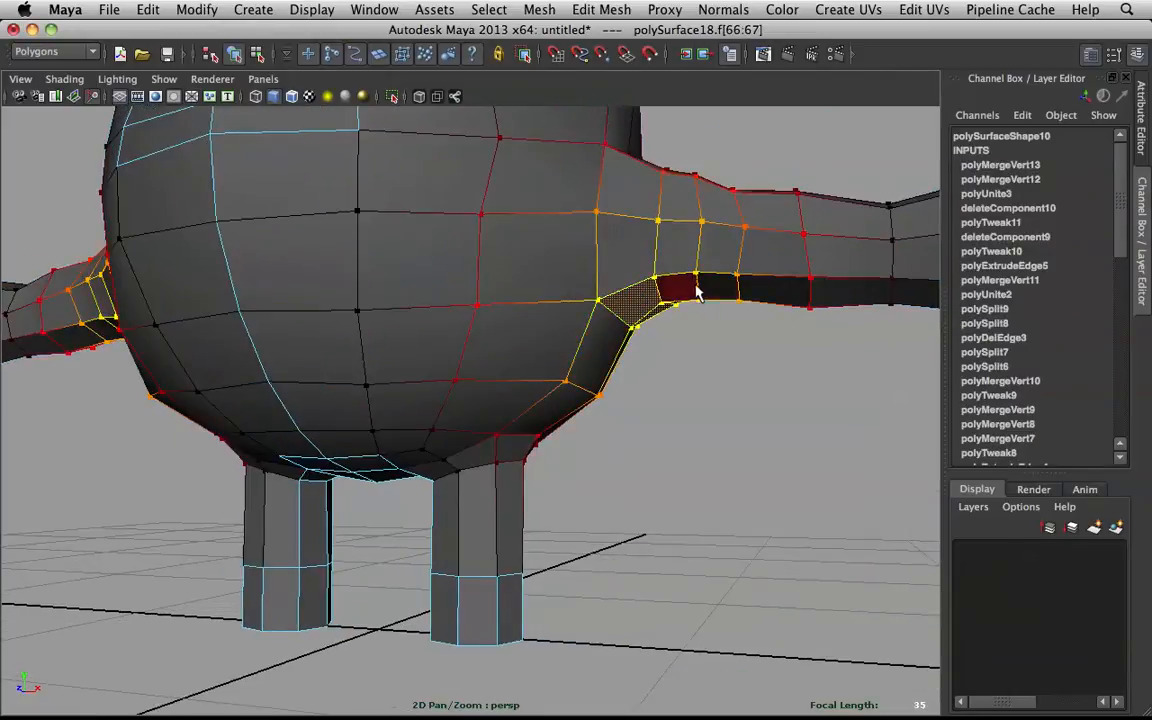
{"action": "middle_click_drag", "start_coordinate": [699, 290], "coordinate": [603, 310]}
{"action": "mouse_move", "coordinate": [681, 319]}
{"action": "left_mouse_down", "text": "alt"}
{"action": "mouse_move", "coordinate": [702, 311]}
{"action": "mouse_move", "coordinate": [684, 313]}
{"action": "left_mouse_up", "text": "alt"}
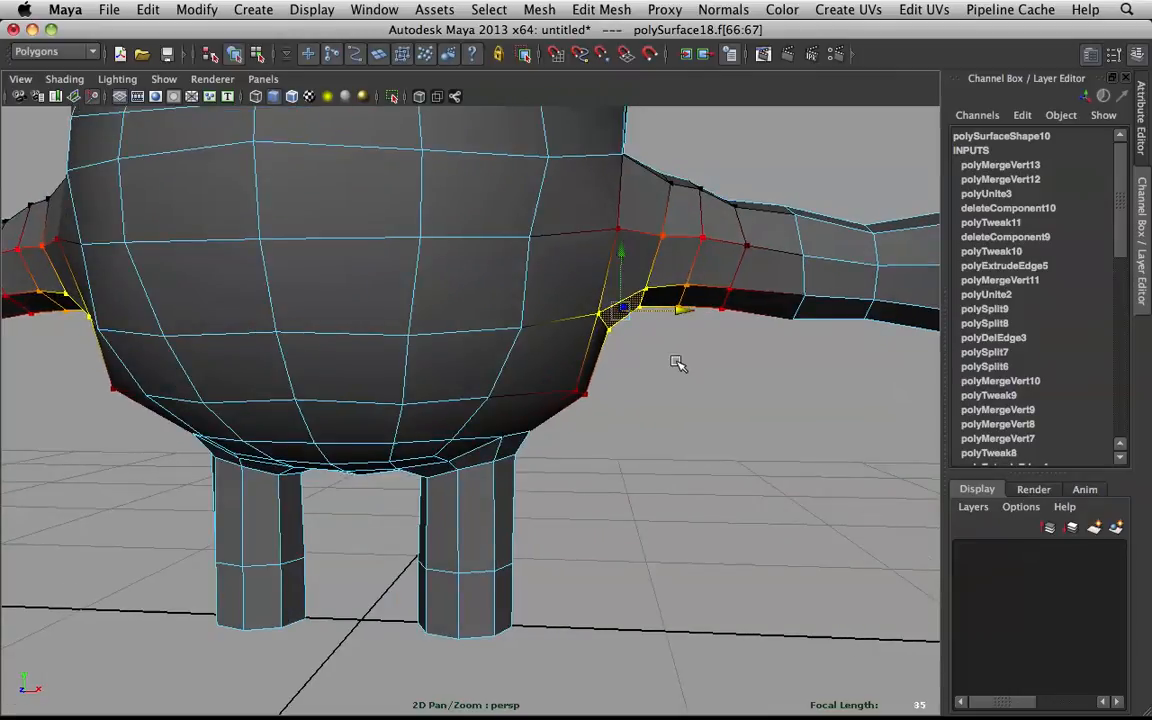
- Check the reshaped underarm area with the body shown smoothed
{"action": "left_click", "coordinate": [671, 344]}
{"action": "key", "text": "F8"}
{"action": "left_click_drag", "start_coordinate": [524, 257], "coordinate": [564, 286], "text": "alt"}
{"action": "left_click", "coordinate": [564, 286]}
{"action": "key", "text": "3"}
{"action": "right_click_drag", "start_coordinate": [564, 286], "coordinate": [658, 210], "text": "alt"}
{"action": "left_click", "coordinate": [524, 285]}
- Move the edge under the arm joint in toward the body and slightly up with soft selection
{"action": "key", "text": "1"}
{"action": "left_click", "coordinate": [698, 231]}
{"action": "left_click_drag", "start_coordinate": [616, 237], "coordinate": [685, 242], "text": "alt"}
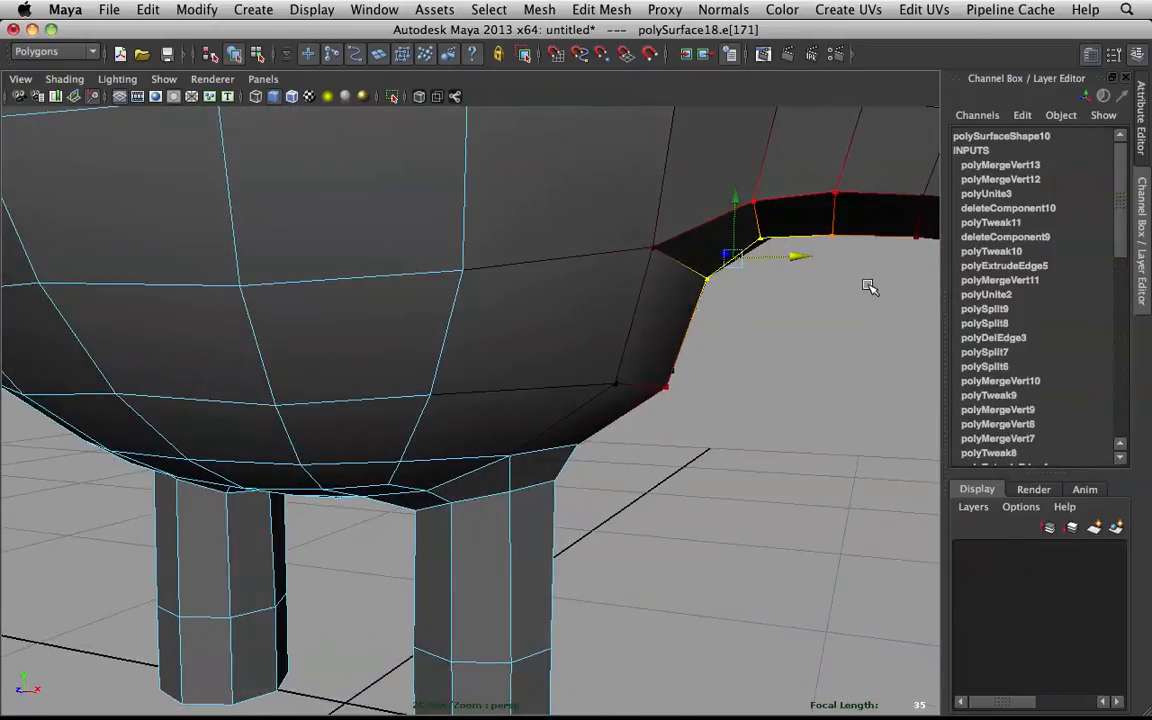
{"action": "left_click_drag", "start_coordinate": [797, 254], "coordinate": [764, 251]}
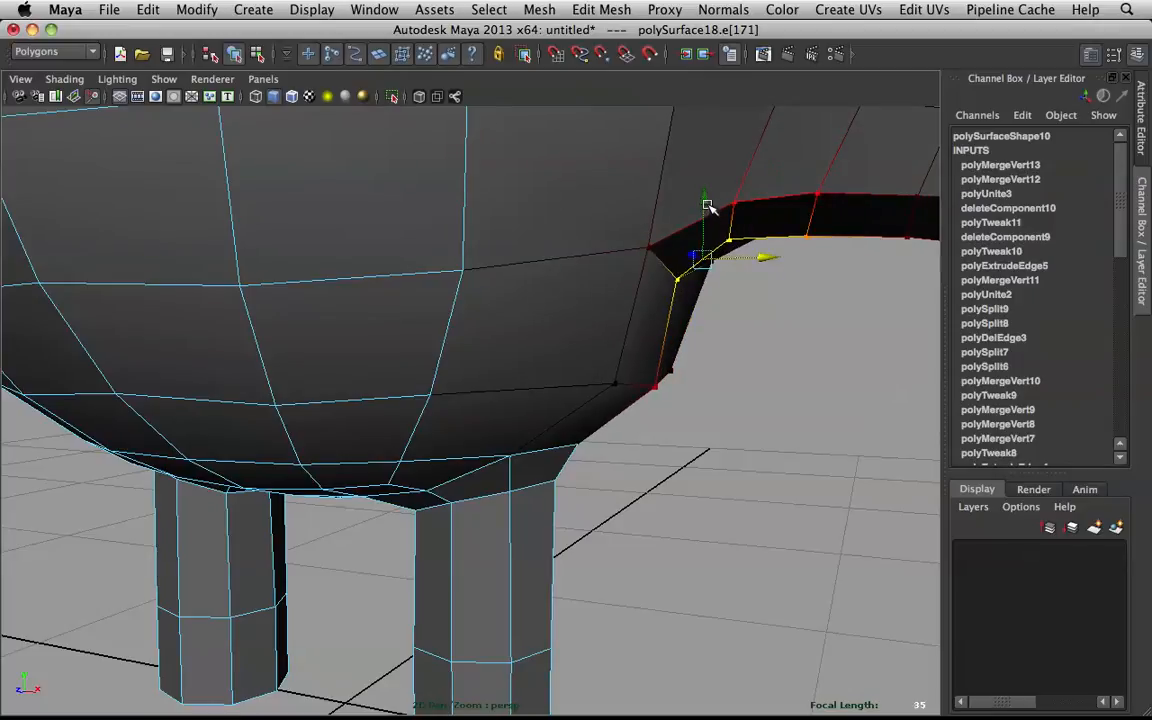
{"action": "left_click_drag", "start_coordinate": [703, 200], "coordinate": [706, 186]}
{"action": "left_click", "coordinate": [838, 310]}
- Return to object selection and inspect the overall body shape from the front, side and back
{"action": "right_click_drag", "start_coordinate": [635, 221], "coordinate": [730, 186]}
{"action": "scroll", "coordinate": [586, 424], "scroll_direction": "down", "scroll_amount": 5}
{"action": "left_click_drag", "start_coordinate": [587, 425], "coordinate": [590, 316], "text": "alt"}
{"action": "left_click", "coordinate": [588, 311]}
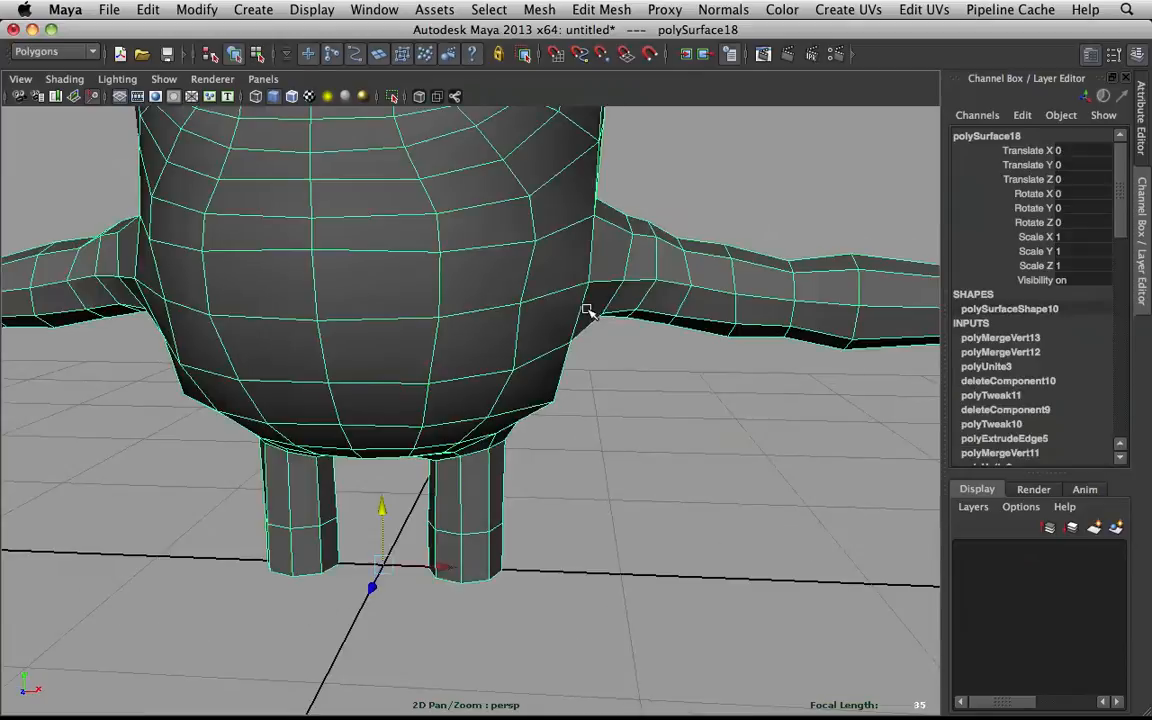
{"action": "key", "text": "3"}
{"action": "scroll", "coordinate": [590, 313], "scroll_direction": "down", "scroll_amount": 5}
{"action": "left_click_drag", "start_coordinate": [504, 375], "coordinate": [497, 357], "text": "alt"}
{"action": "right_click", "coordinate": [476, 329], "text": "shift"}
{"action": "right_click_drag", "start_coordinate": [480, 330], "coordinate": [515, 292]}
{"action": "left_click", "coordinate": [604, 256]}
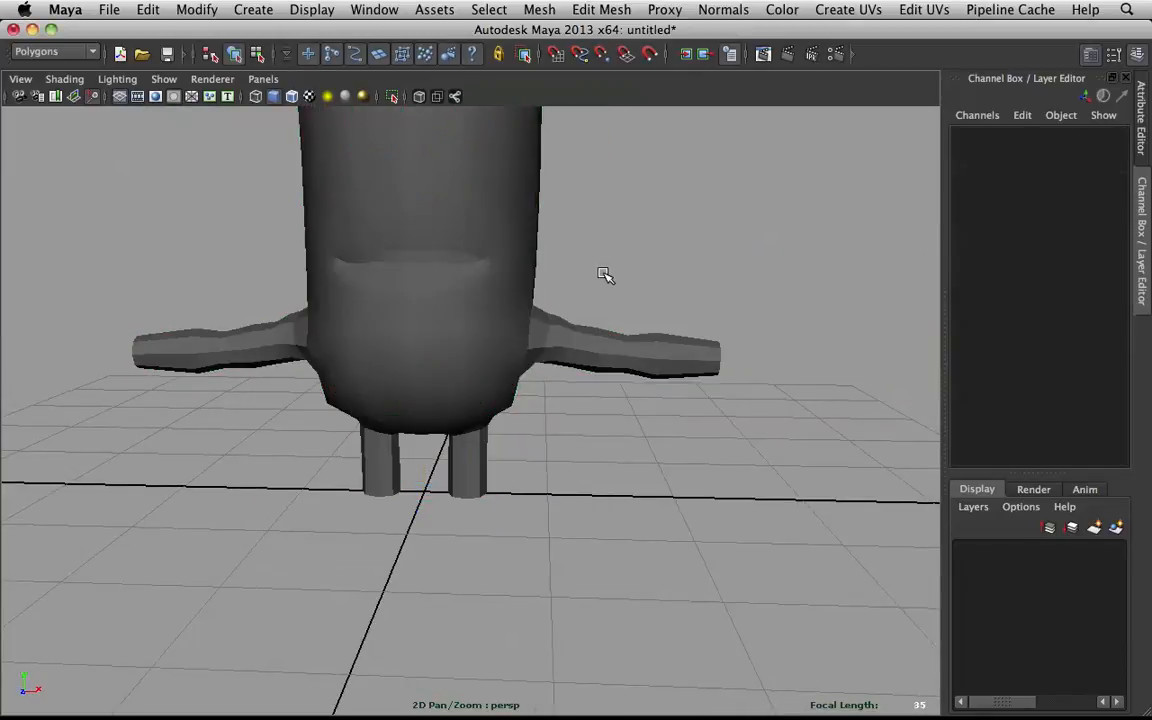
{"action": "left_click_drag", "start_coordinate": [605, 275], "coordinate": [488, 274], "text": "alt"}
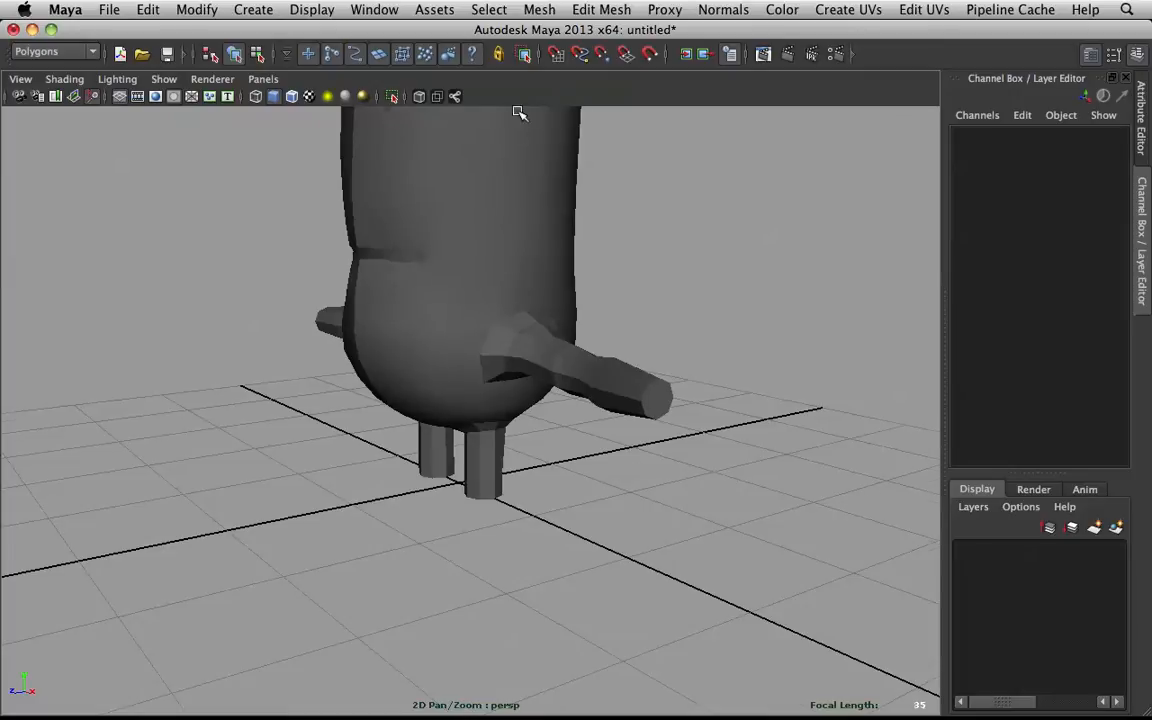
{"action": "scroll", "coordinate": [528, 112], "scroll_direction": "down", "scroll_amount": 3}
{"action": "middle_click_drag", "start_coordinate": [466, 206], "coordinate": [476, 333], "text": "alt"}
{"action": "left_click_drag", "start_coordinate": [476, 333], "coordinate": [557, 317], "text": "alt"}
{"action": "left_click_drag", "start_coordinate": [436, 530], "coordinate": [643, 487], "text": "alt"}
{"action": "left_click_drag", "start_coordinate": [562, 509], "coordinate": [590, 499], "text": "alt"}
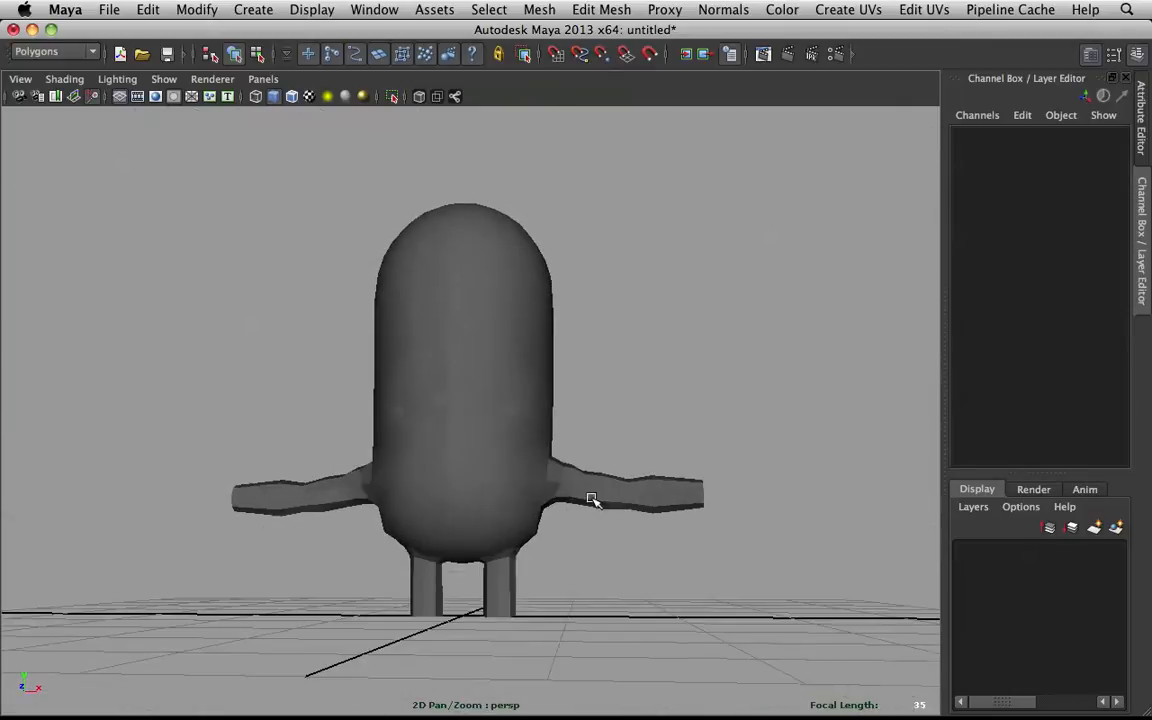
{"action": "left_click", "coordinate": [506, 468]}
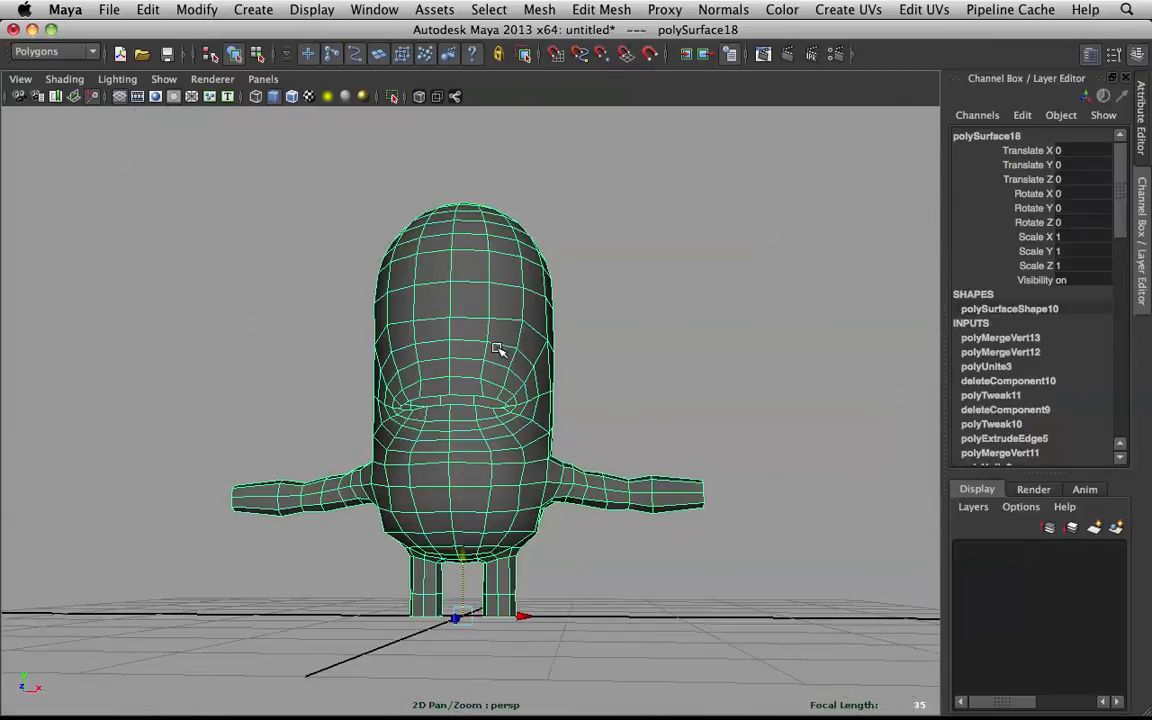
{"action": "right_click", "coordinate": [446, 358], "text": "shift"}
{"action": "right_click_drag", "start_coordinate": [450, 358], "coordinate": [469, 337], "text": "shift"}
{"action": "double_click", "coordinate": [468, 338]}
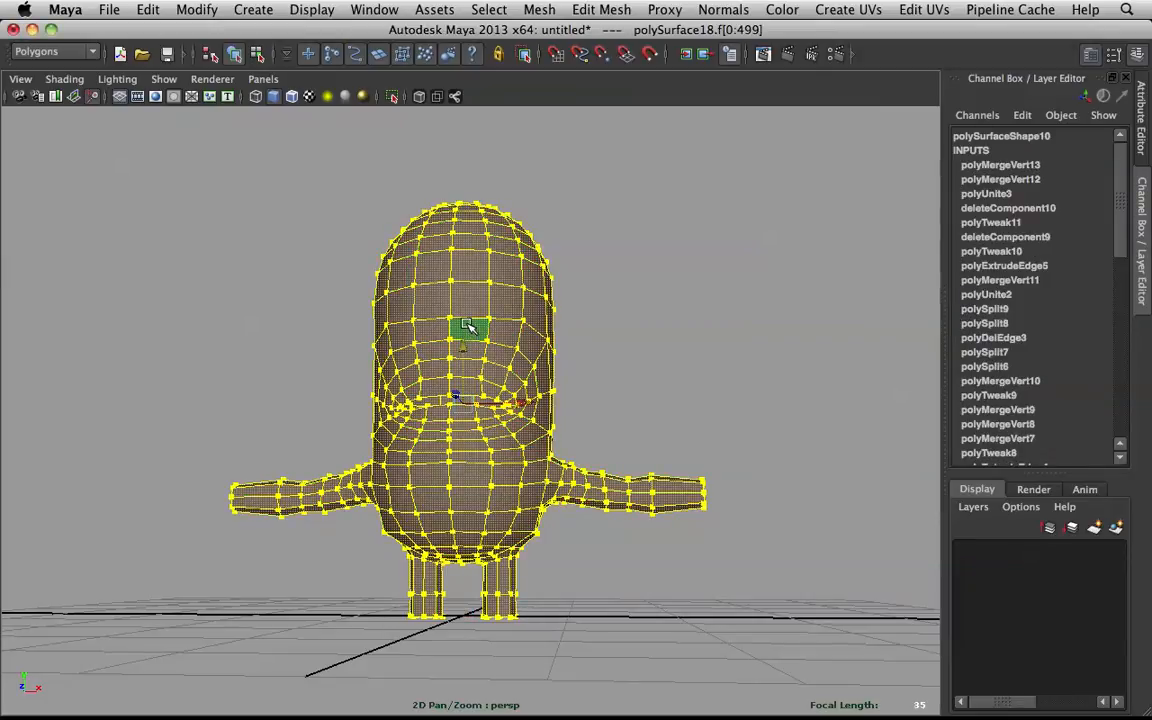
{"action": "right_click", "coordinate": [467, 326], "text": "shift"}
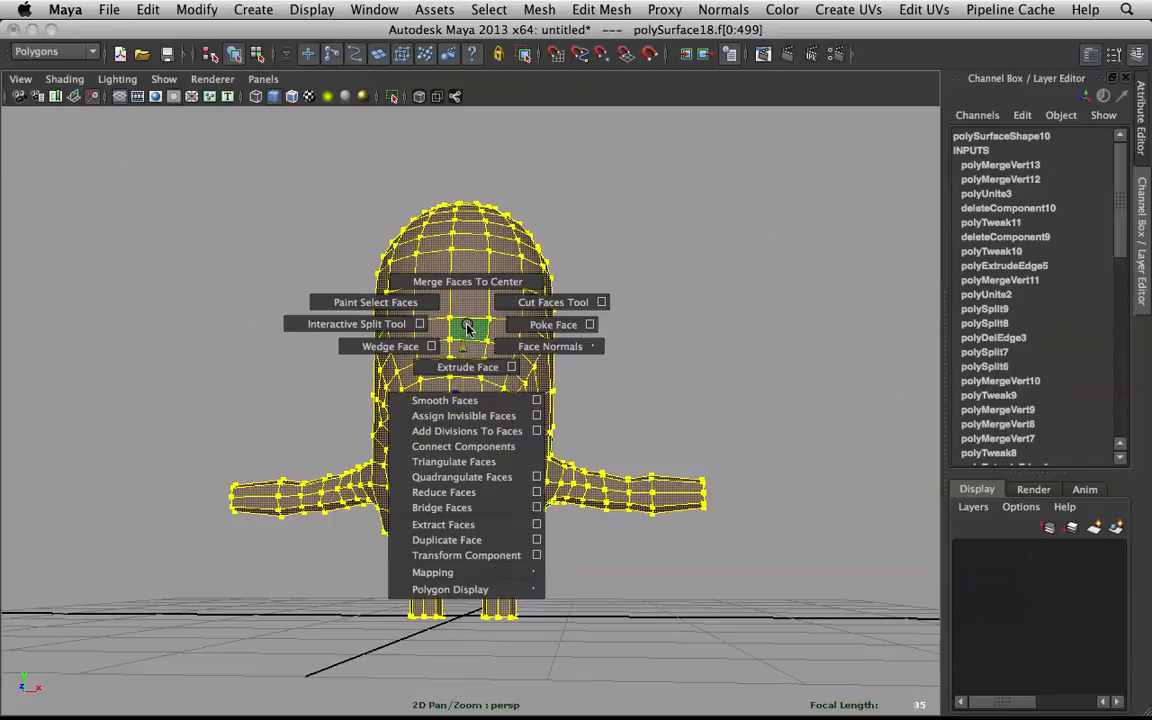
{"action": "right_click_drag", "start_coordinate": [467, 326], "coordinate": [527, 352], "text": "shift"}
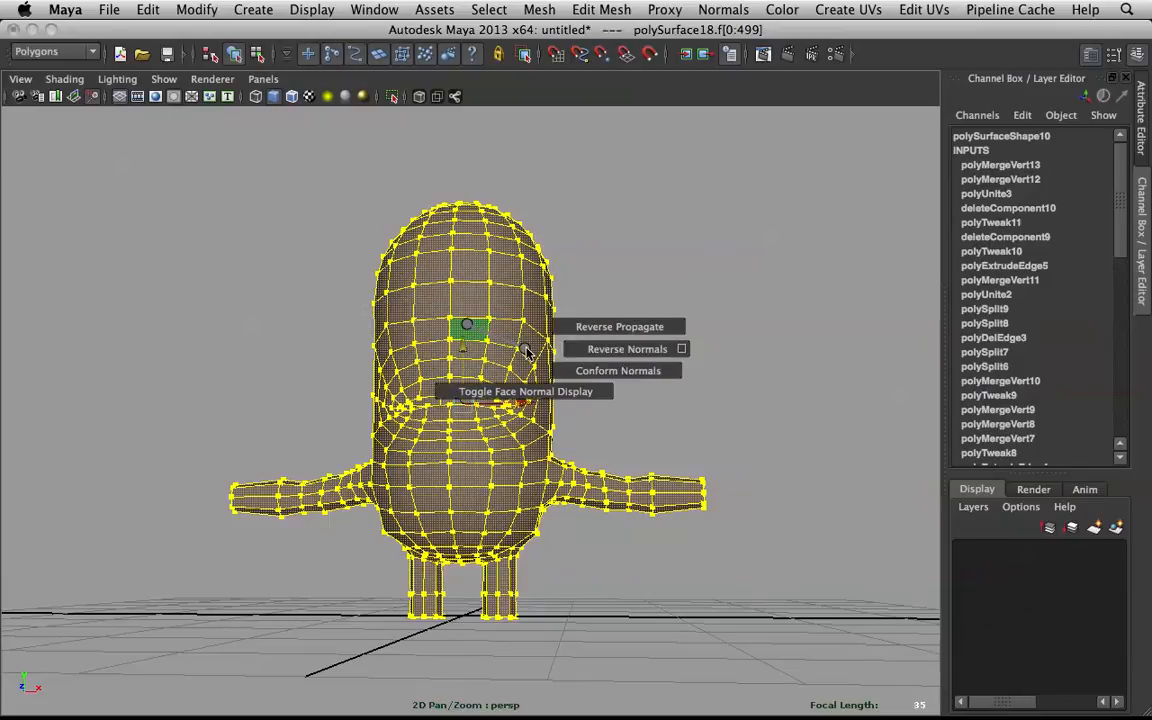
{"action": "right_click_drag", "start_coordinate": [527, 352], "coordinate": [520, 306], "text": "shift"}
- Soften all edges of the body mesh so the arms and legs shade smoothly
{"action": "mouse_move", "coordinate": [450, 268]}
{"action": "right_mouse_down"}
{"action": "mouse_move", "coordinate": [452, 287]}
{"action": "mouse_move", "coordinate": [456, 272]}
{"action": "right_mouse_up"}
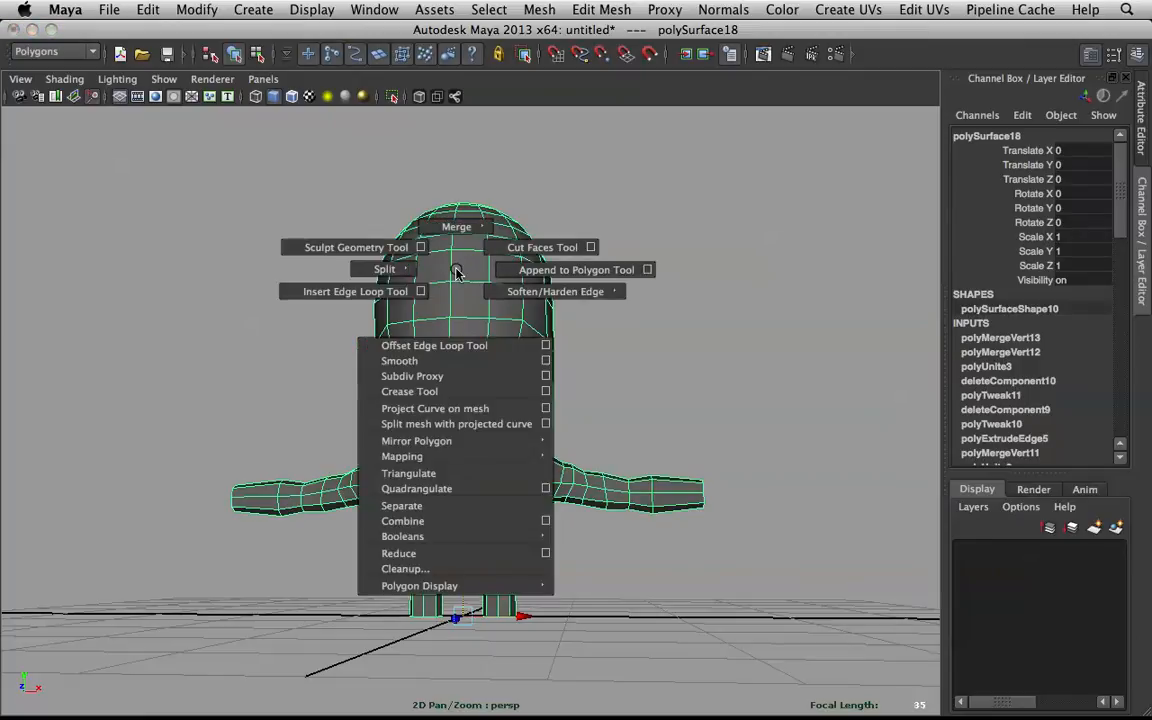
{"action": "right_click_drag", "start_coordinate": [456, 272], "coordinate": [535, 263], "text": "shift"}
{"action": "left_click", "coordinate": [568, 258]}
{"action": "right_click_drag", "start_coordinate": [382, 322], "coordinate": [440, 298]}
{"action": "left_click_drag", "start_coordinate": [551, 278], "coordinate": [622, 377], "text": "alt"}
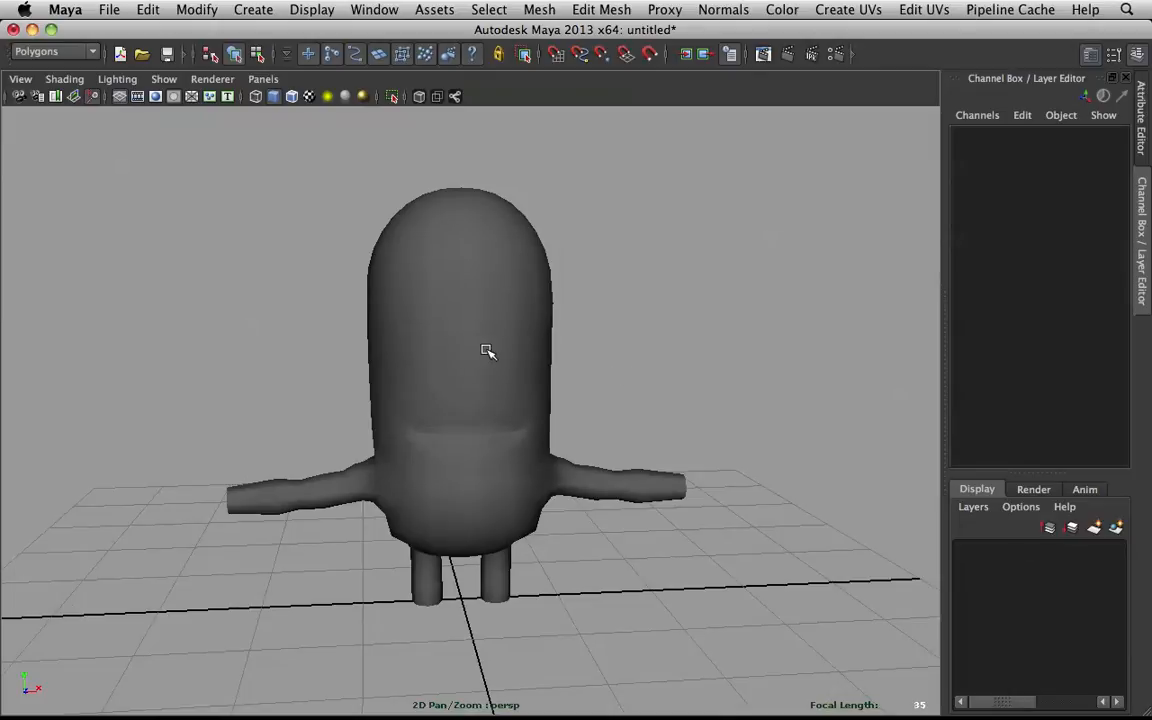
- Show the body smoothed and examine the mouth and silhouette from the front and side
{"action": "scroll", "coordinate": [432, 463], "scroll_direction": "up", "scroll_amount": 5}
{"action": "left_click_drag", "start_coordinate": [432, 463], "coordinate": [342, 450], "text": "alt"}
{"action": "left_click", "coordinate": [437, 386]}
{"action": "left_click", "coordinate": [821, 365]}
{"action": "scroll", "coordinate": [821, 365], "scroll_direction": "down", "scroll_amount": 5}
{"action": "left_click_drag", "start_coordinate": [450, 404], "coordinate": [518, 418], "text": "alt"}
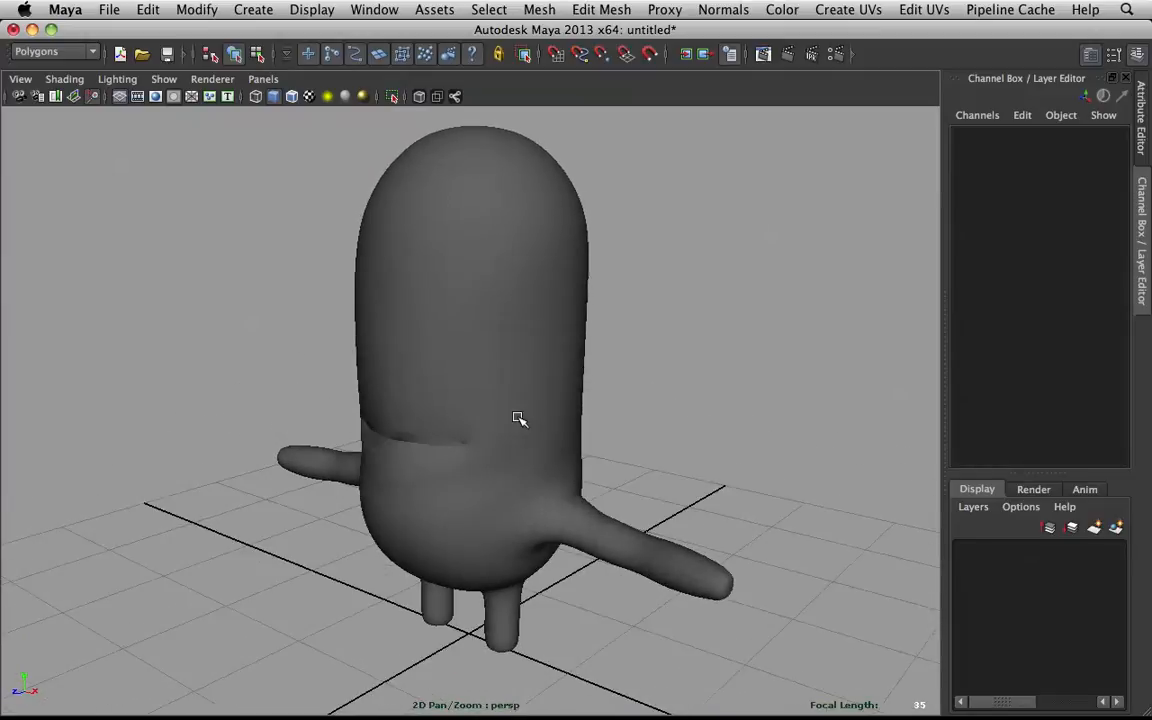
{"action": "scroll", "coordinate": [486, 370], "scroll_direction": "down", "scroll_amount": 4}
{"action": "left_click_drag", "start_coordinate": [486, 370], "coordinate": [599, 363], "text": "alt"}
{"action": "scroll", "coordinate": [655, 350], "scroll_direction": "up", "scroll_amount": 4}
{"action": "middle_click_drag", "start_coordinate": [662, 348], "coordinate": [691, 366], "text": "alt"}
{"action": "left_click_drag", "start_coordinate": [691, 366], "coordinate": [532, 346], "text": "alt"}
{"action": "scroll", "coordinate": [642, 367], "scroll_direction": "down", "scroll_amount": 2}
{"action": "left_click_drag", "start_coordinate": [642, 368], "coordinate": [628, 376], "text": "alt"}
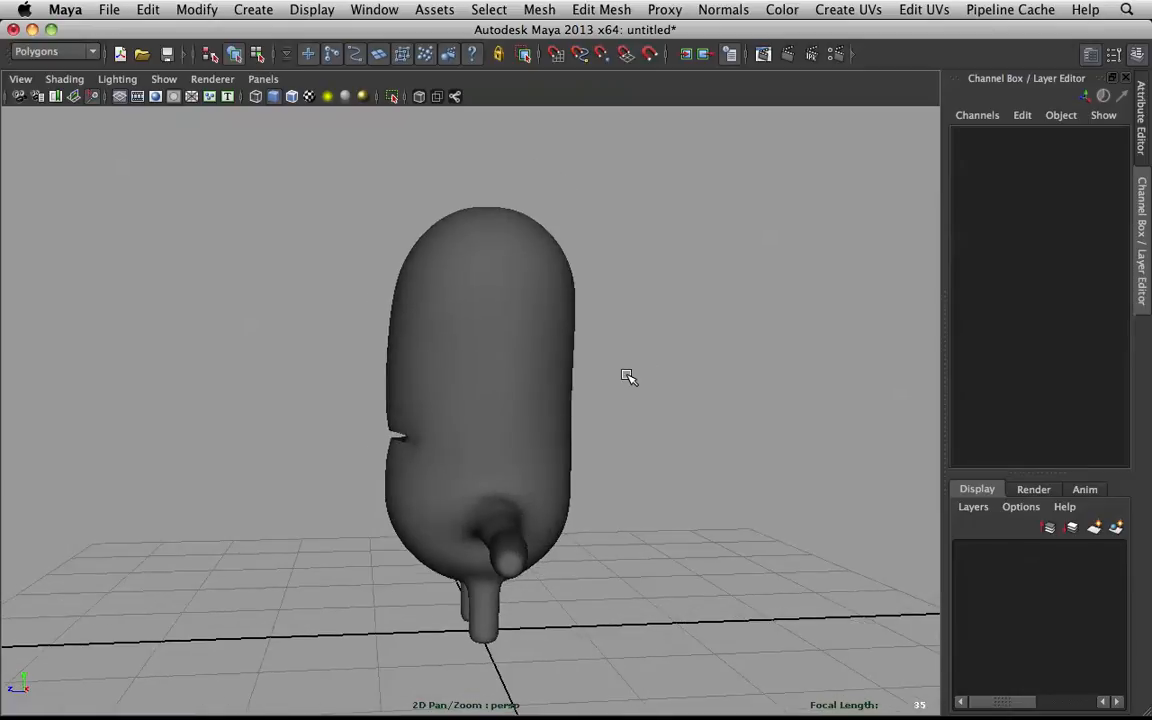
- Create a polygon sphere and move it in front of the upper face, to about Y 17.5 and Z 6.6
{"action": "left_click", "coordinate": [236, 11]}
{"action": "mouse_move", "coordinate": [306, 57]}
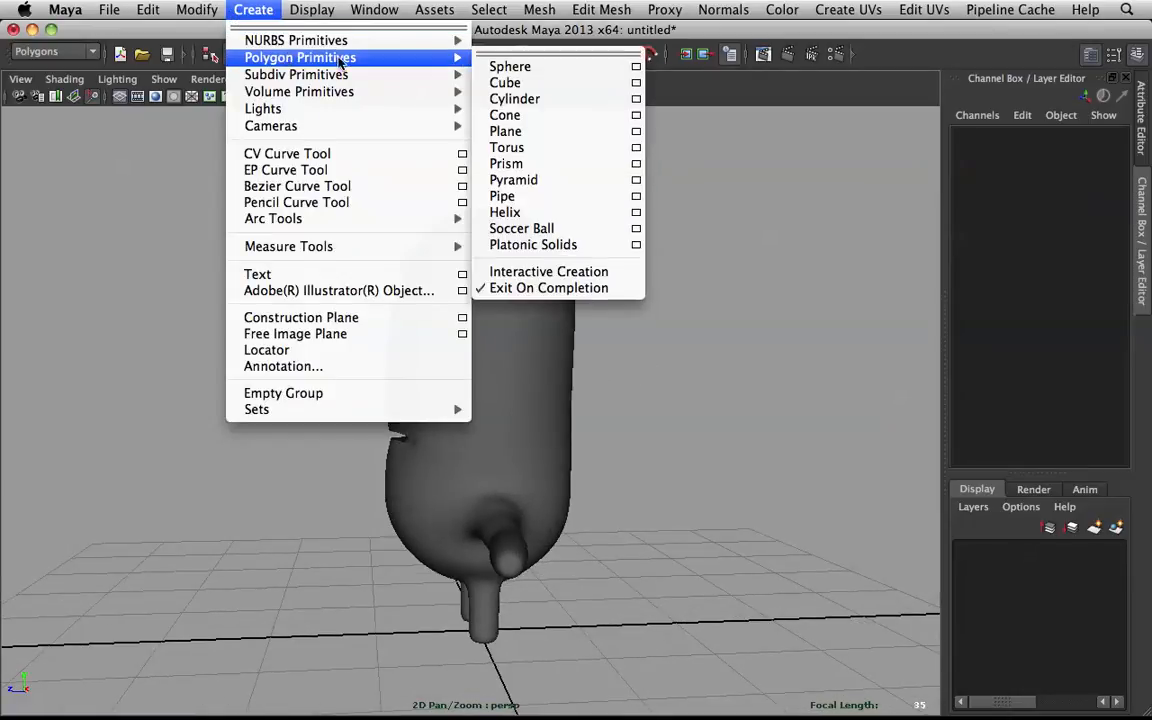
{"action": "left_click", "coordinate": [525, 66]}
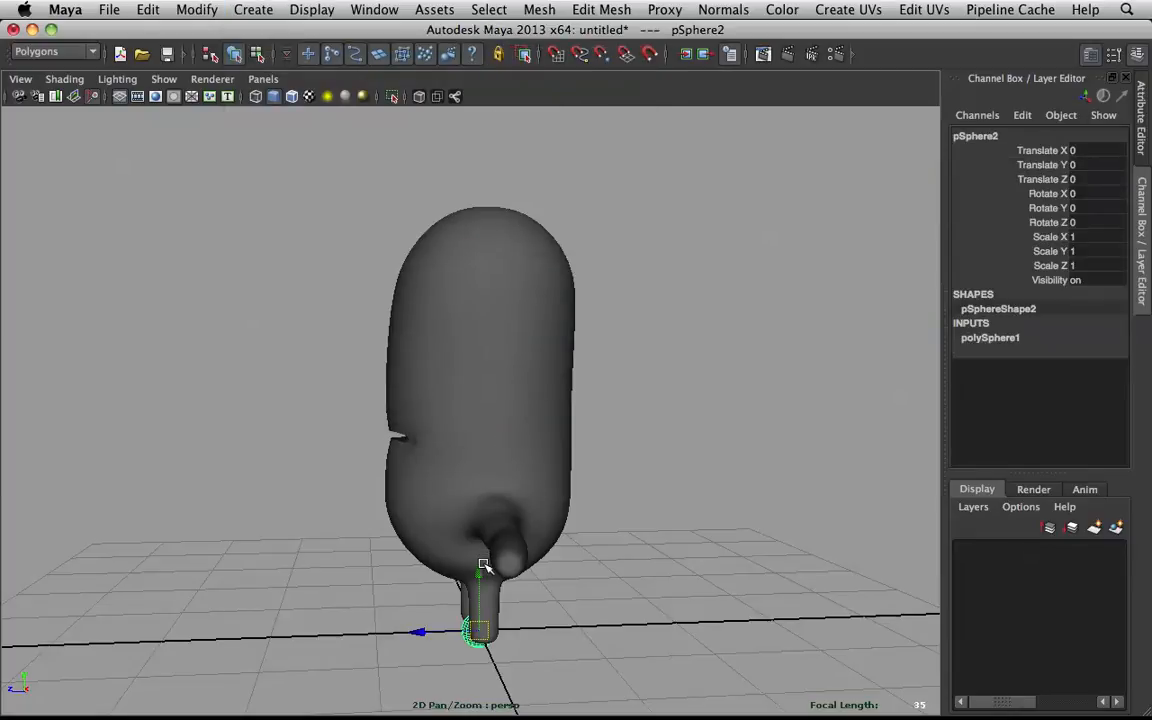
{"action": "left_click_drag", "start_coordinate": [478, 572], "coordinate": [321, 327]}
- Scale the sphere uniformly to about 2.2 in the side view
{"action": "key", "text": "space"}
{"action": "left_click", "coordinate": [449, 310]}
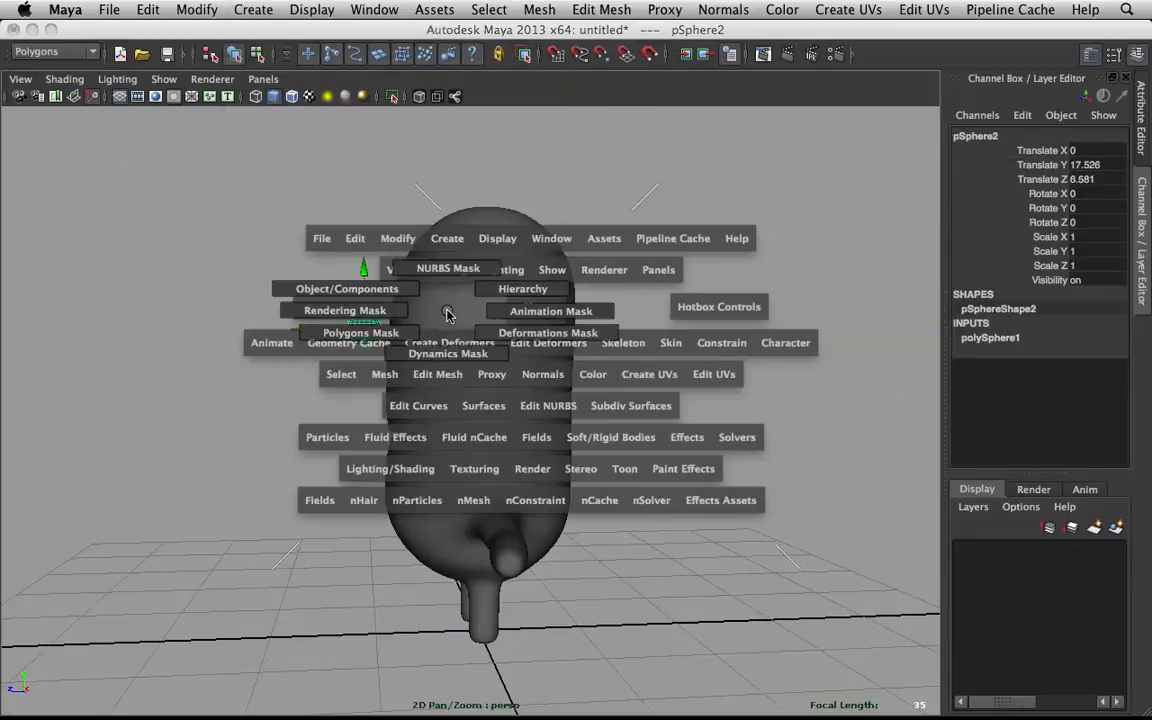
{"action": "key", "text": "space"}
{"action": "left_click_drag", "start_coordinate": [449, 311], "coordinate": [522, 322]}
{"action": "scroll", "coordinate": [522, 330], "scroll_direction": "up", "scroll_amount": 5}
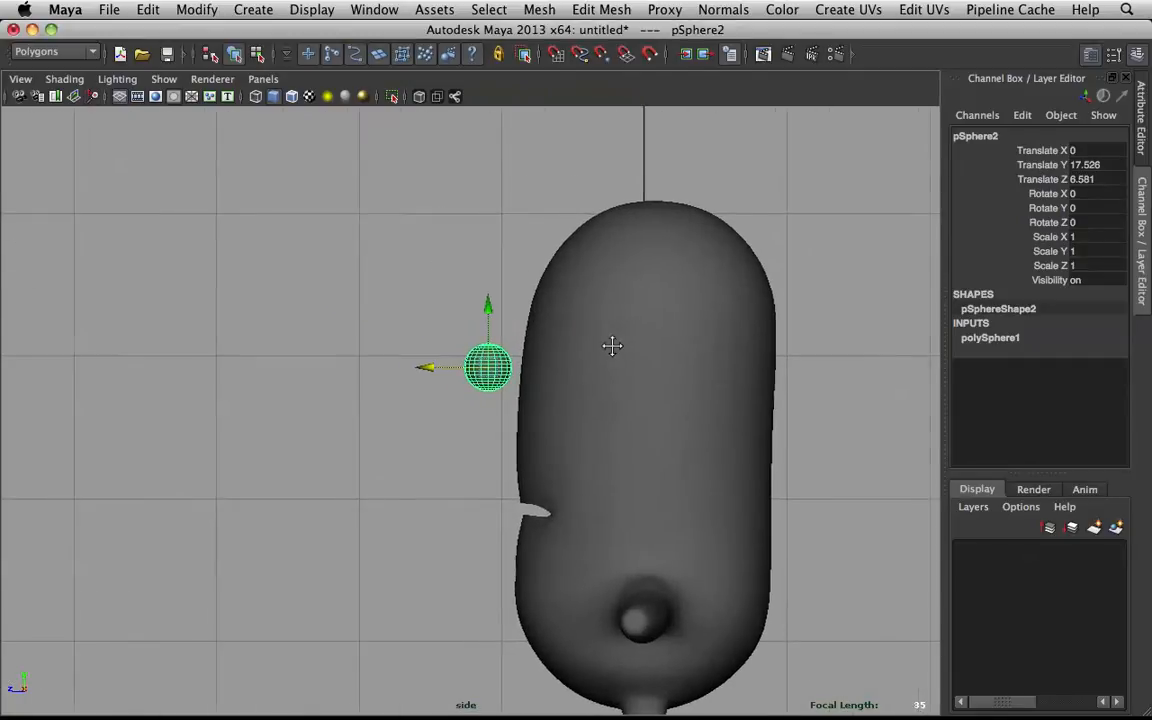
{"action": "key", "text": "r"}
{"action": "middle_click_drag", "start_coordinate": [518, 348], "coordinate": [555, 363]}
- Rotate the sphere about X and set its Rotate X to exactly 90
{"action": "key", "text": "e"}
{"action": "left_click_drag", "start_coordinate": [420, 330], "coordinate": [458, 448]}
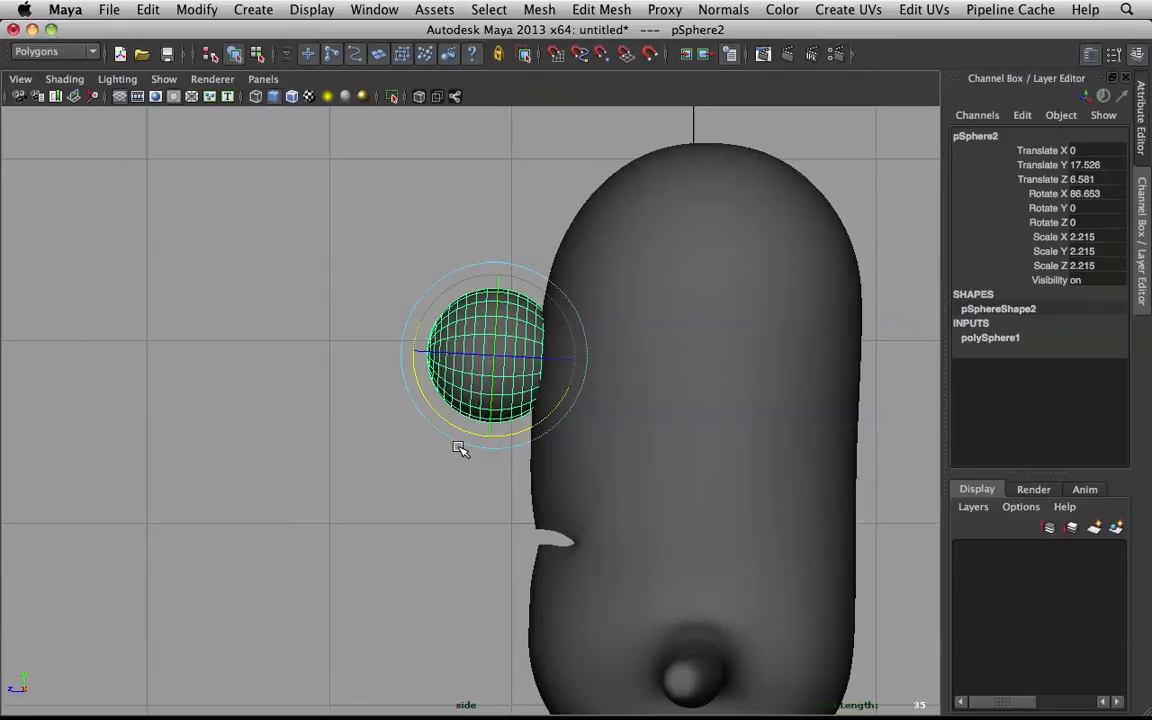
{"action": "double_click", "coordinate": [1100, 179]}
{"action": "key", "text": "Tab"}
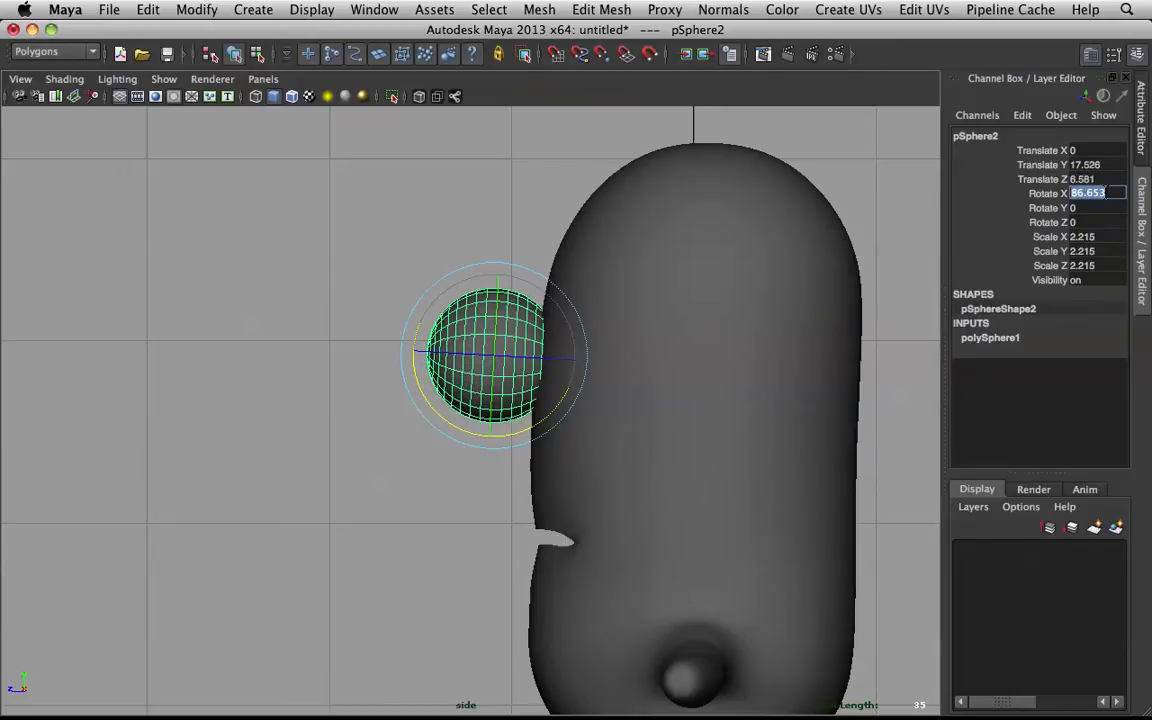
{"action": "key", "text": "Return"}
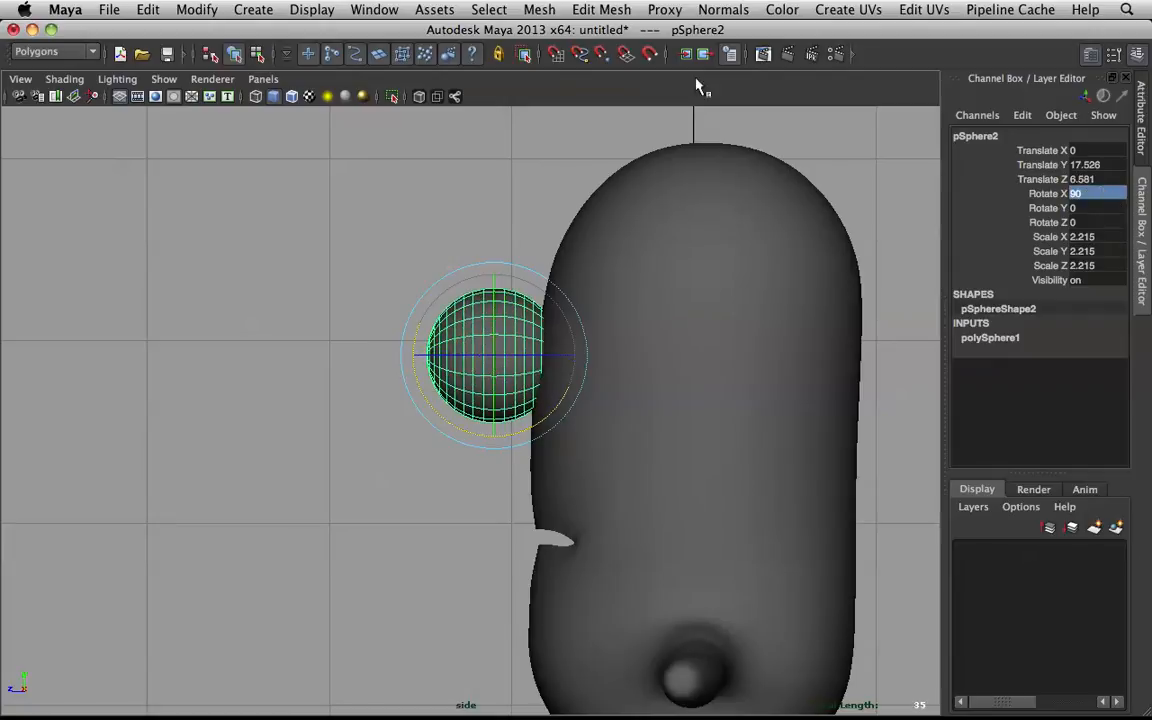
- Move the eye sphere back into the face along Z to about 5.57
{"action": "left_click", "coordinate": [318, 274]}
{"action": "left_click", "coordinate": [478, 372]}
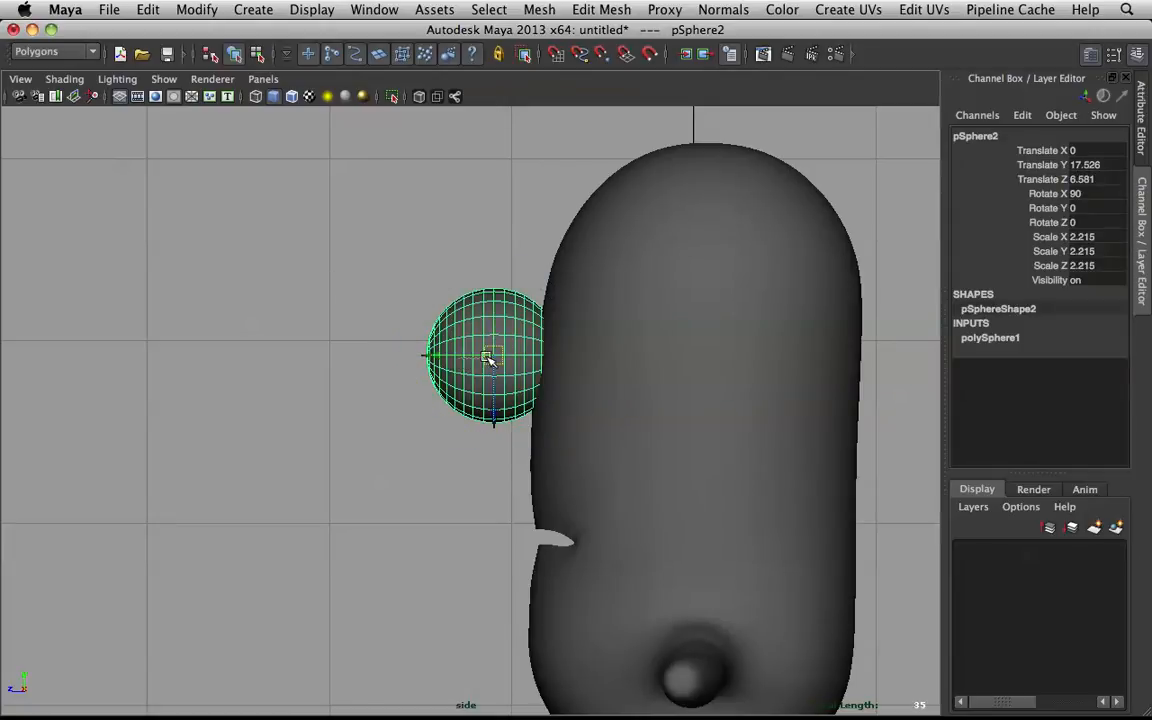
{"action": "left_click_drag", "start_coordinate": [455, 356], "coordinate": [489, 357]}
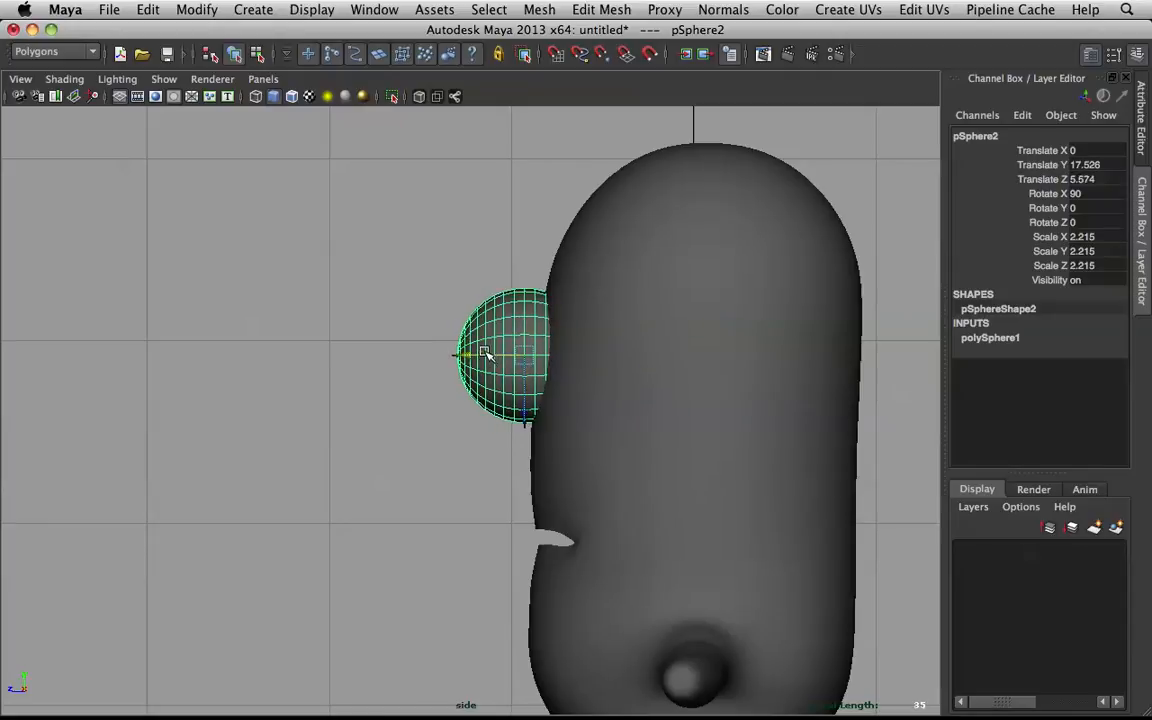
{"action": "left_click", "coordinate": [454, 297]}
{"action": "scroll", "coordinate": [457, 335], "scroll_direction": "down", "scroll_amount": 3}
{"action": "middle_click_drag", "start_coordinate": [705, 407], "coordinate": [662, 307], "text": "alt"}
{"action": "scroll", "coordinate": [657, 305], "scroll_direction": "down", "scroll_amount": 3}
{"action": "scroll", "coordinate": [616, 381], "scroll_direction": "up", "scroll_amount": 6}
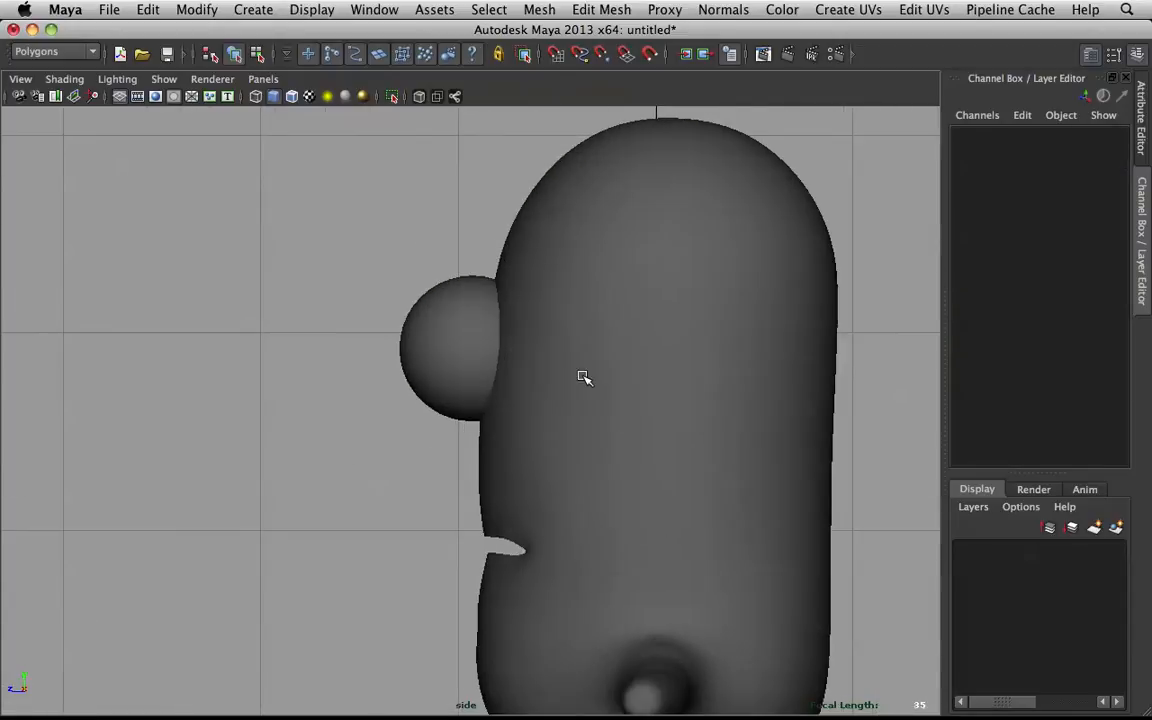
- View the model from the front in perspective, then switch to Chrome and examine the one-eyed minion's eye size and placement
{"action": "left_click", "coordinate": [487, 349]}
{"action": "key", "text": "space"}
{"action": "left_click_drag", "start_coordinate": [512, 338], "coordinate": [637, 310]}
{"action": "left_click", "coordinate": [691, 305]}
{"action": "scroll", "coordinate": [691, 305], "scroll_direction": "up", "scroll_amount": 5}
{"action": "scroll", "coordinate": [656, 307], "scroll_direction": "down", "scroll_amount": 5}
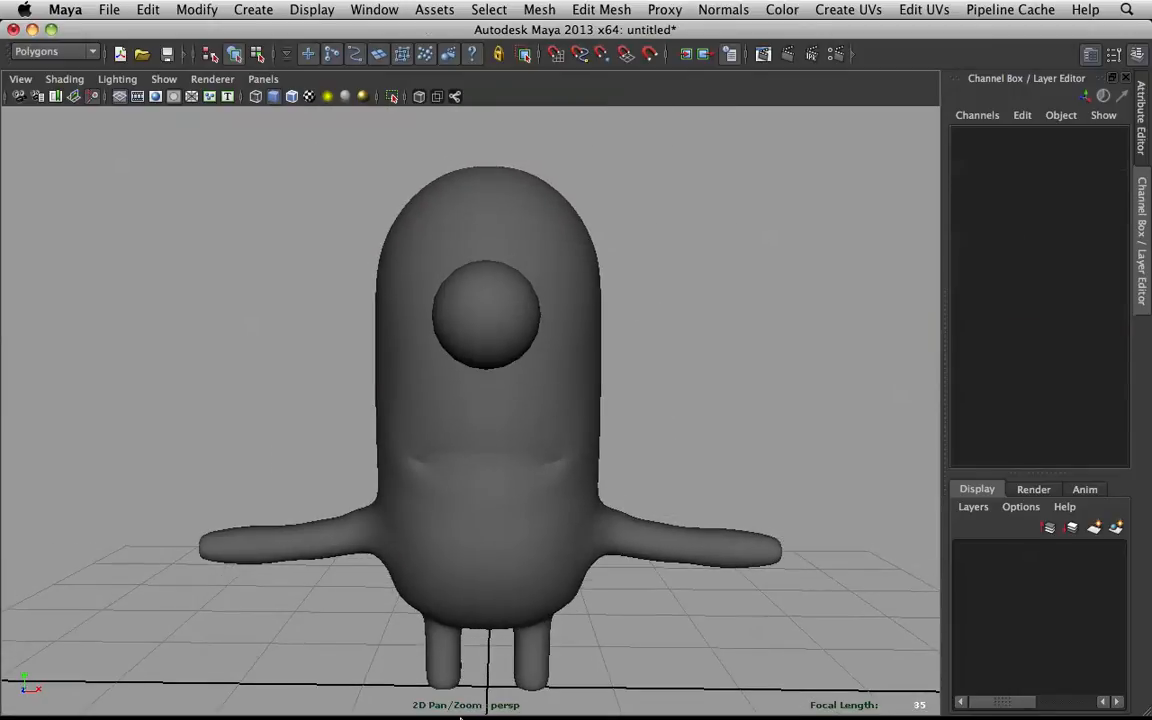
{"action": "mouse_move", "coordinate": [458, 712]}
{"action": "left_click", "coordinate": [318, 683]}
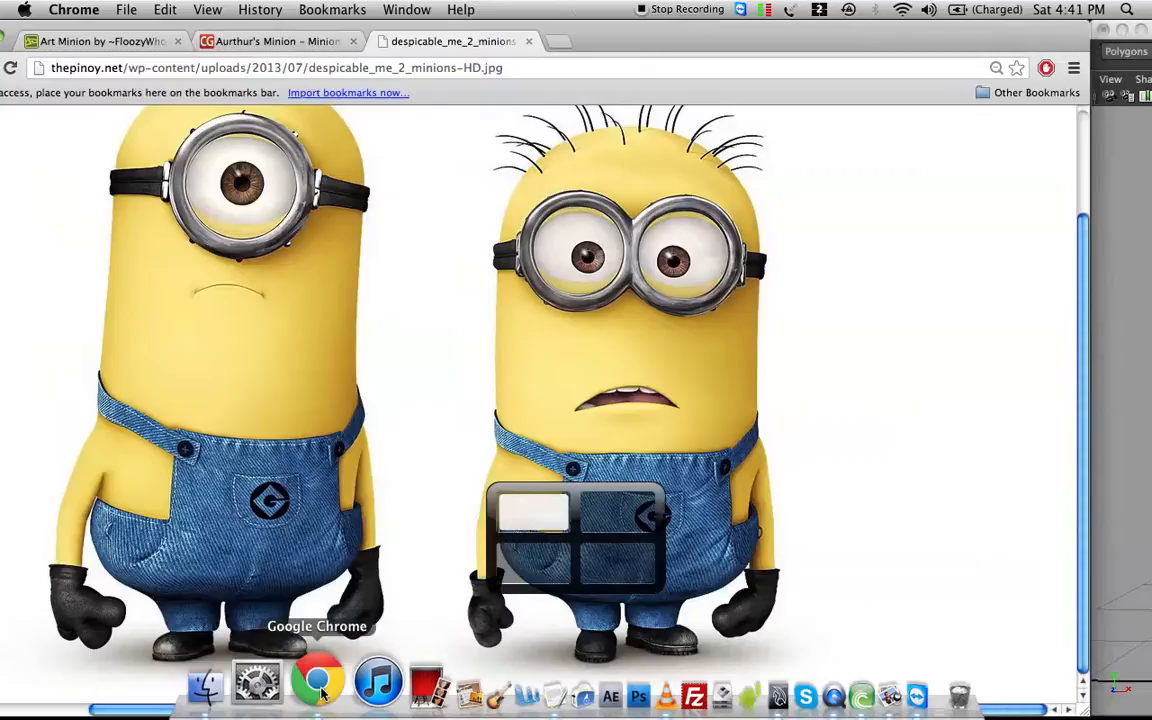
{"action": "left_click", "coordinate": [477, 432]}
{"action": "left_click", "coordinate": [321, 224]}
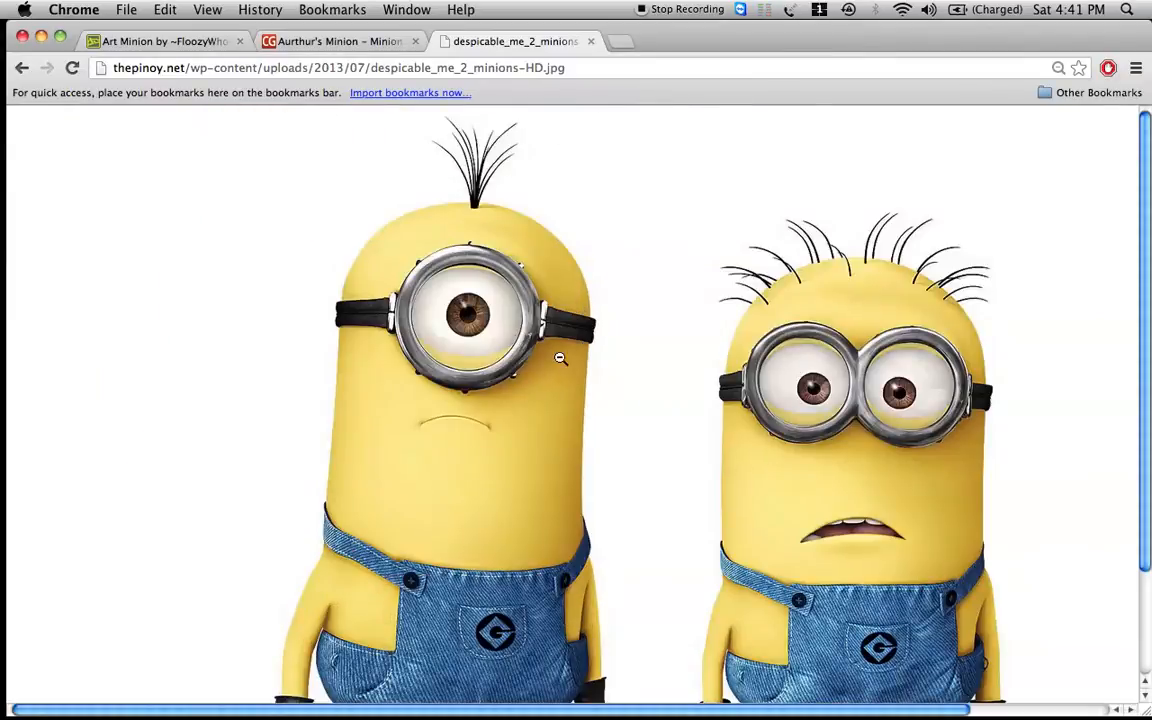
{"action": "mouse_move", "coordinate": [600, 712]}
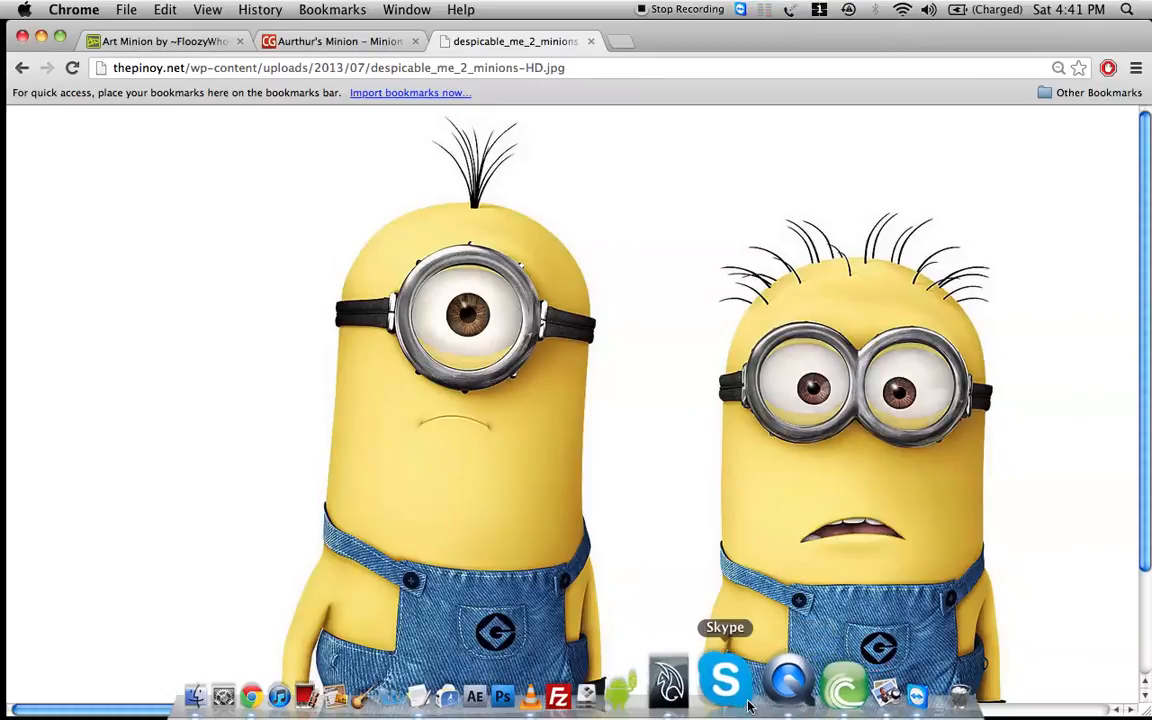
- Switch back to Maya and scale the eye sphere uniformly to about 2.65
{"action": "left_click", "coordinate": [717, 703]}
{"action": "scroll", "coordinate": [600, 400], "scroll_direction": "up", "scroll_amount": 5}
{"action": "left_click", "coordinate": [510, 207]}
{"action": "scroll", "coordinate": [510, 207], "scroll_direction": "down", "scroll_amount": 5}
{"action": "key", "text": "r"}
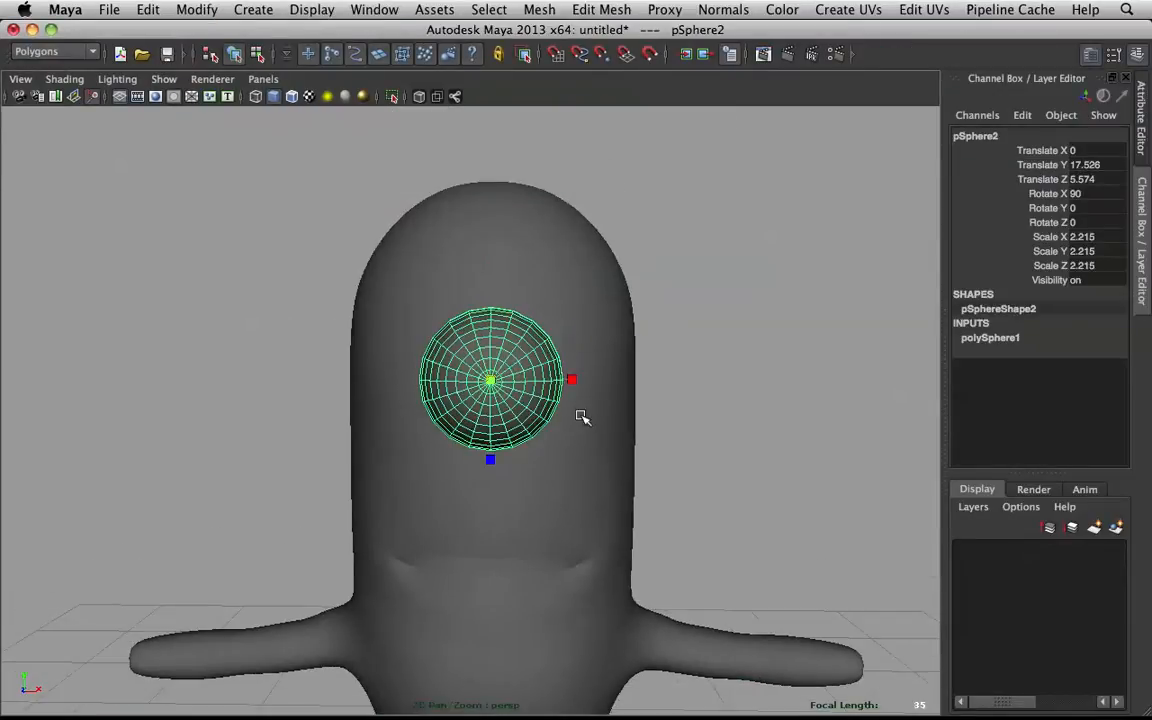
{"action": "left_click_drag", "start_coordinate": [490, 382], "coordinate": [511, 388]}
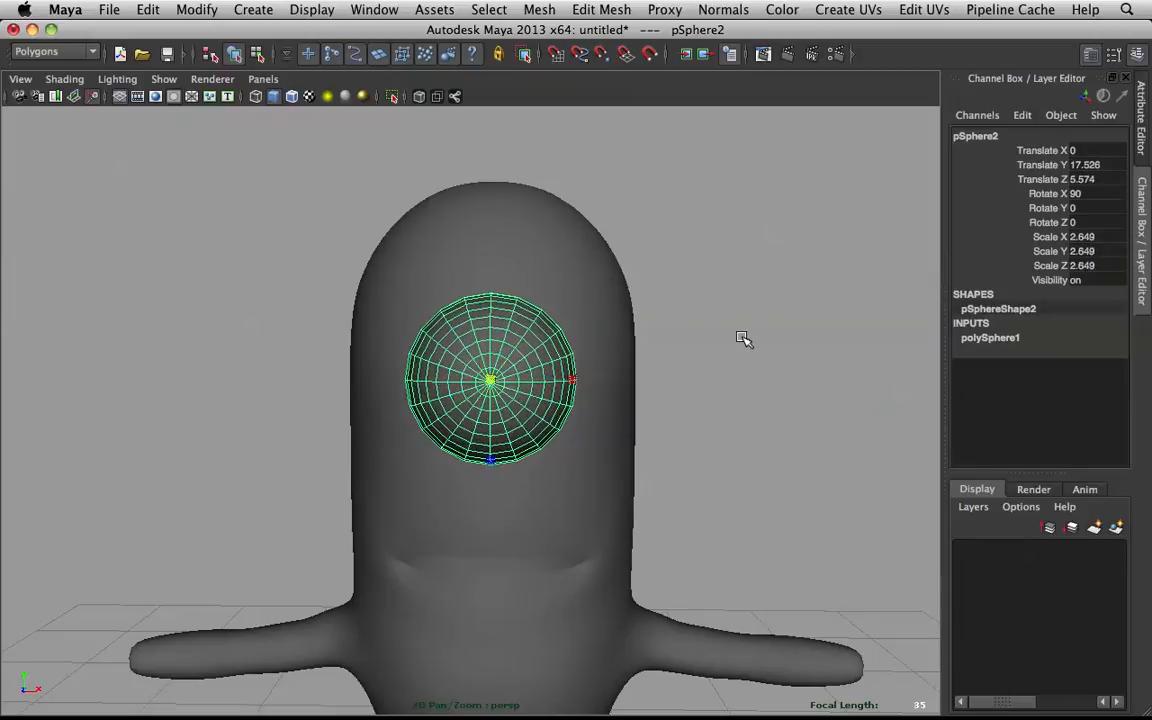
- Push the enlarged eye sphere deeper into the head along Z to about 4.26
{"action": "left_click", "coordinate": [776, 308]}
{"action": "right_click_drag", "start_coordinate": [776, 308], "coordinate": [627, 365], "text": "alt"}
{"action": "left_click_drag", "start_coordinate": [627, 365], "coordinate": [458, 368], "text": "alt"}
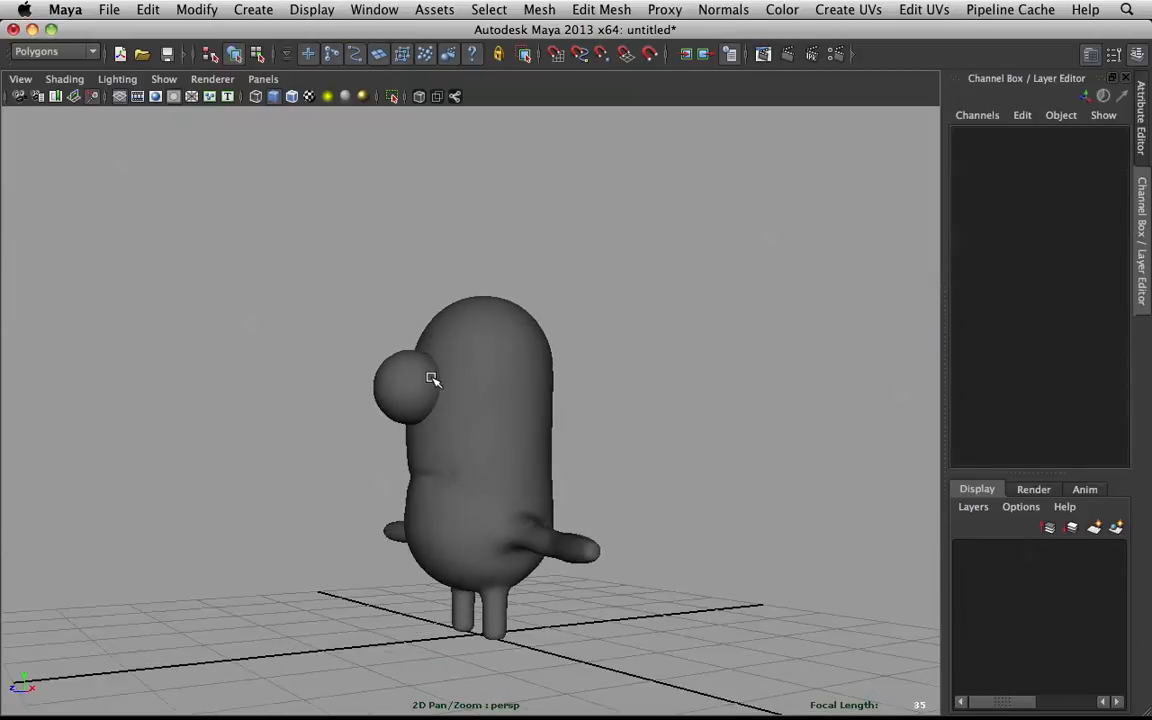
{"action": "left_click", "coordinate": [440, 376]}
{"action": "right_click_drag", "start_coordinate": [553, 393], "coordinate": [721, 479], "text": "alt"}
{"action": "left_click_drag", "start_coordinate": [721, 479], "coordinate": [597, 455], "text": "alt"}
{"action": "right_click_drag", "start_coordinate": [597, 455], "coordinate": [591, 473], "text": "alt"}
{"action": "middle_click_drag", "start_coordinate": [591, 473], "coordinate": [626, 377], "text": "alt"}
{"action": "left_click_drag", "start_coordinate": [626, 377], "coordinate": [667, 390], "text": "alt"}
{"action": "key", "text": "w"}
{"action": "left_click_drag", "start_coordinate": [421, 369], "coordinate": [453, 370]}
- Examine how far the eye sphere protrudes from the face in the perspective and side views
{"action": "left_click", "coordinate": [321, 360]}
{"action": "left_click_drag", "start_coordinate": [321, 360], "coordinate": [571, 383], "text": "alt"}
{"action": "key", "text": "z"}
{"action": "scroll", "coordinate": [610, 401], "scroll_direction": "up", "scroll_amount": 3}
{"action": "left_click", "coordinate": [630, 355]}
{"action": "left_click_drag", "start_coordinate": [630, 355], "coordinate": [446, 390], "text": "alt"}
{"action": "left_click", "coordinate": [449, 400]}
{"action": "left_click", "coordinate": [345, 273]}
{"action": "scroll", "coordinate": [447, 342], "scroll_direction": "up", "scroll_amount": 10}
{"action": "left_click_drag", "start_coordinate": [450, 341], "coordinate": [488, 336], "text": "alt"}
{"action": "left_click", "coordinate": [488, 336]}
{"action": "scroll", "coordinate": [492, 335], "scroll_direction": "down", "scroll_amount": 6}
{"action": "left_click_drag", "start_coordinate": [566, 315], "coordinate": [463, 355], "text": "alt"}
{"action": "key", "text": "space"}
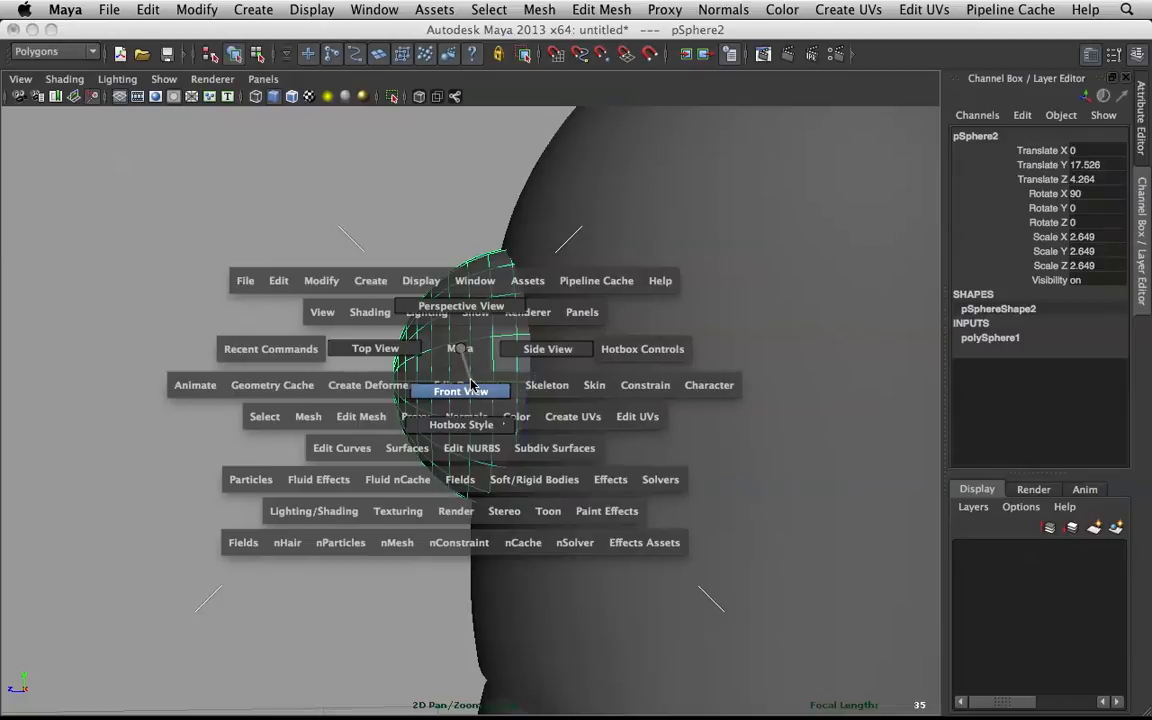
{"action": "left_click_drag", "start_coordinate": [465, 390], "coordinate": [518, 356]}
{"action": "scroll", "coordinate": [515, 354], "scroll_direction": "up", "scroll_amount": 5}
{"action": "middle_click_drag", "start_coordinate": [410, 430], "coordinate": [415, 501], "text": "alt"}
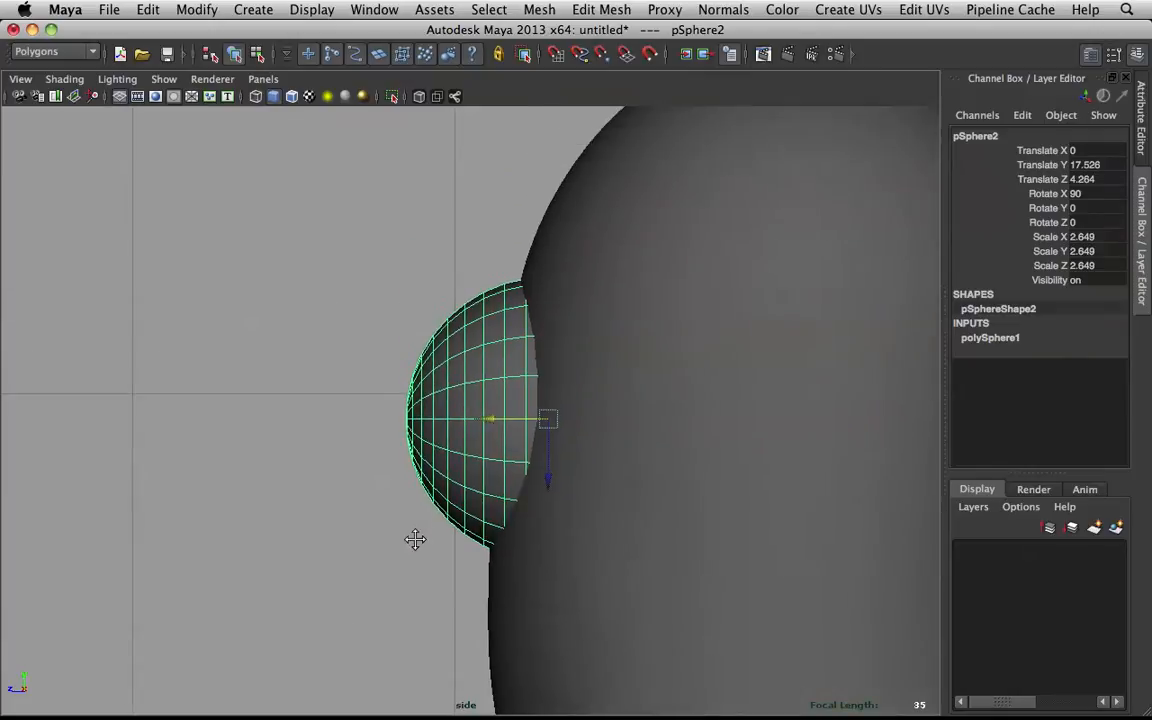
{"action": "scroll", "coordinate": [410, 490], "scroll_direction": "up", "scroll_amount": 3}
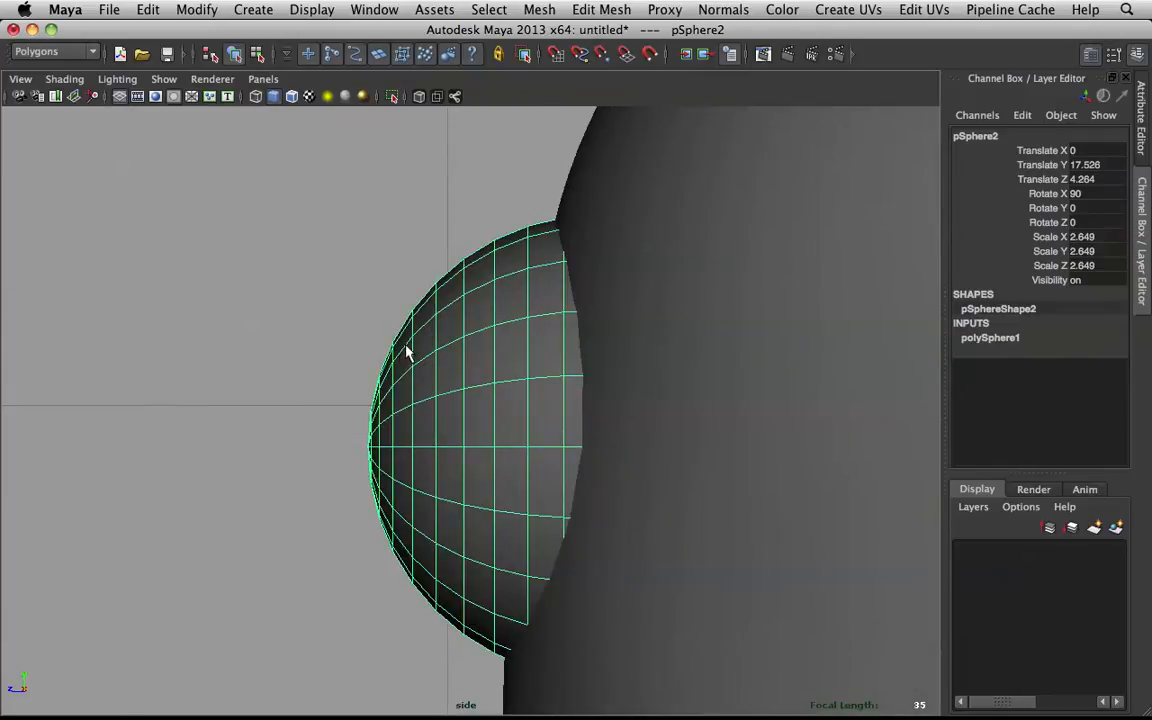
{"action": "key", "text": "space"}
{"action": "left_click_drag", "start_coordinate": [403, 353], "coordinate": [420, 305]}
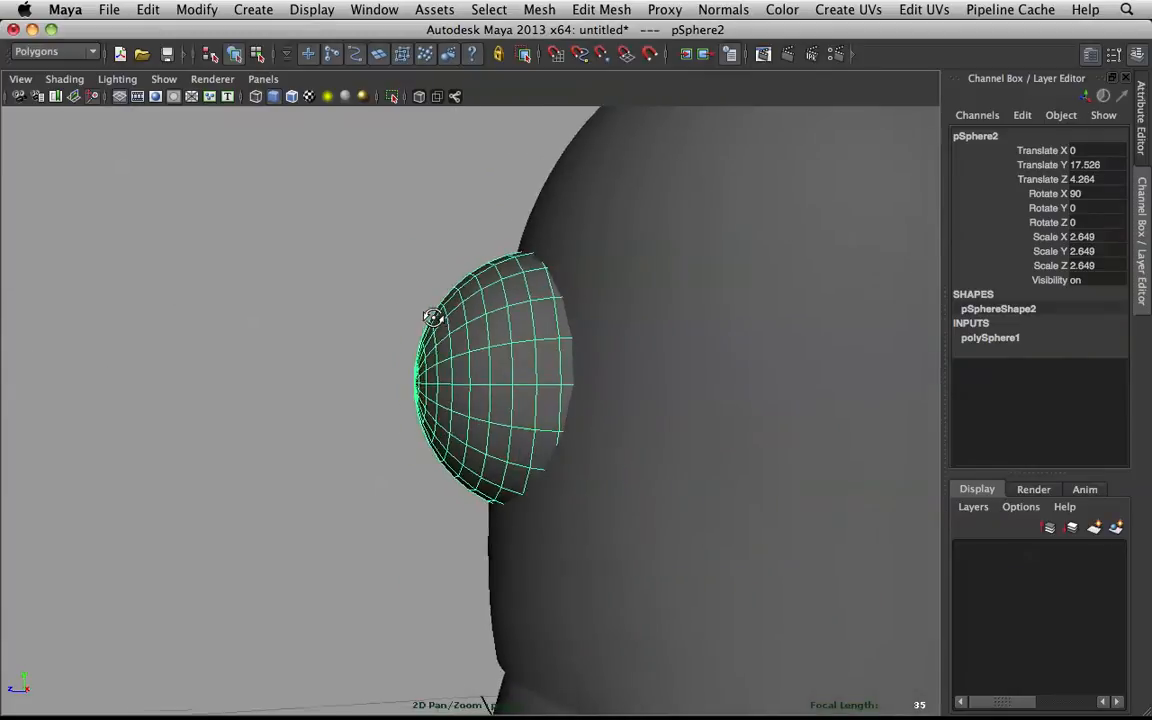
{"action": "scroll", "coordinate": [620, 374], "scroll_direction": "up", "scroll_amount": 4}
{"action": "left_click_drag", "start_coordinate": [486, 343], "coordinate": [575, 396], "text": "alt"}
{"action": "scroll", "coordinate": [629, 361], "scroll_direction": "down", "scroll_amount": 5}
{"action": "scroll", "coordinate": [629, 361], "scroll_direction": "up", "scroll_amount": 2}
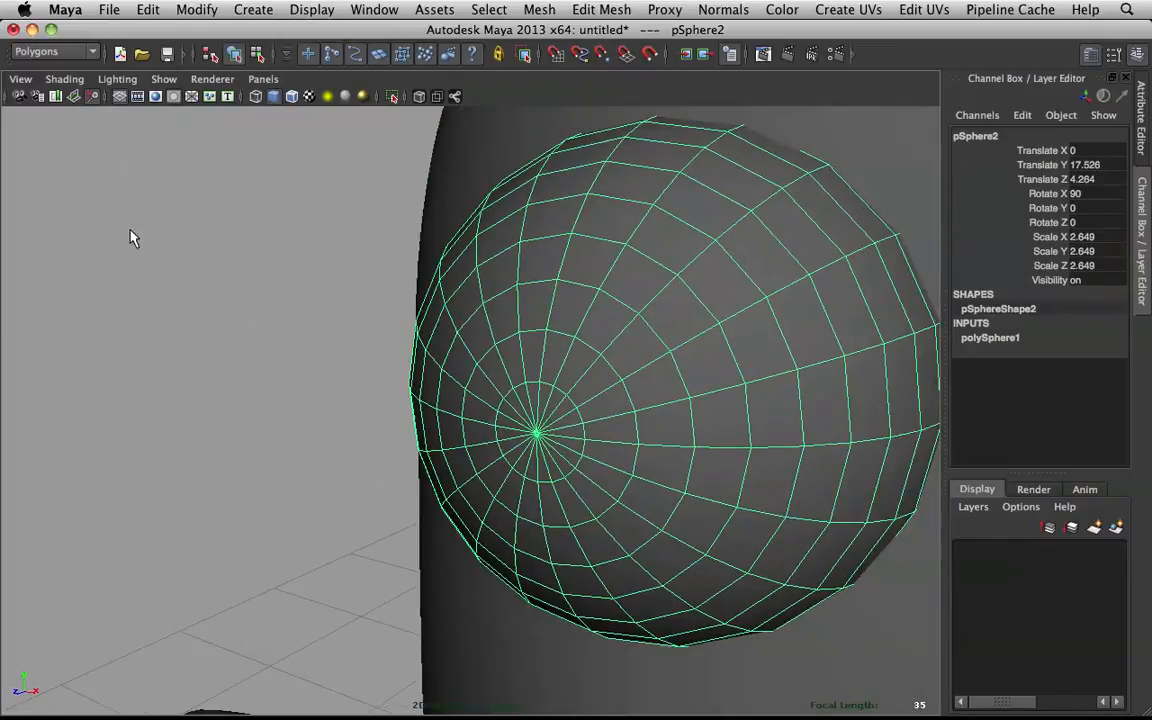
- Select the three innermost rings of faces around the sphere's front pole
{"action": "right_click_drag", "start_coordinate": [492, 418], "coordinate": [645, 404], "text": "alt"}
{"action": "middle_click_drag", "start_coordinate": [645, 404], "coordinate": [545, 366], "text": "alt"}
{"action": "right_click_drag", "start_coordinate": [562, 213], "coordinate": [565, 250]}
{"action": "left_click", "coordinate": [461, 217]}
{"action": "double_click", "coordinate": [497, 234], "text": "shift"}
{"action": "scroll", "coordinate": [508, 249], "scroll_direction": "down", "scroll_amount": 5}
{"action": "key", "text": "b"}
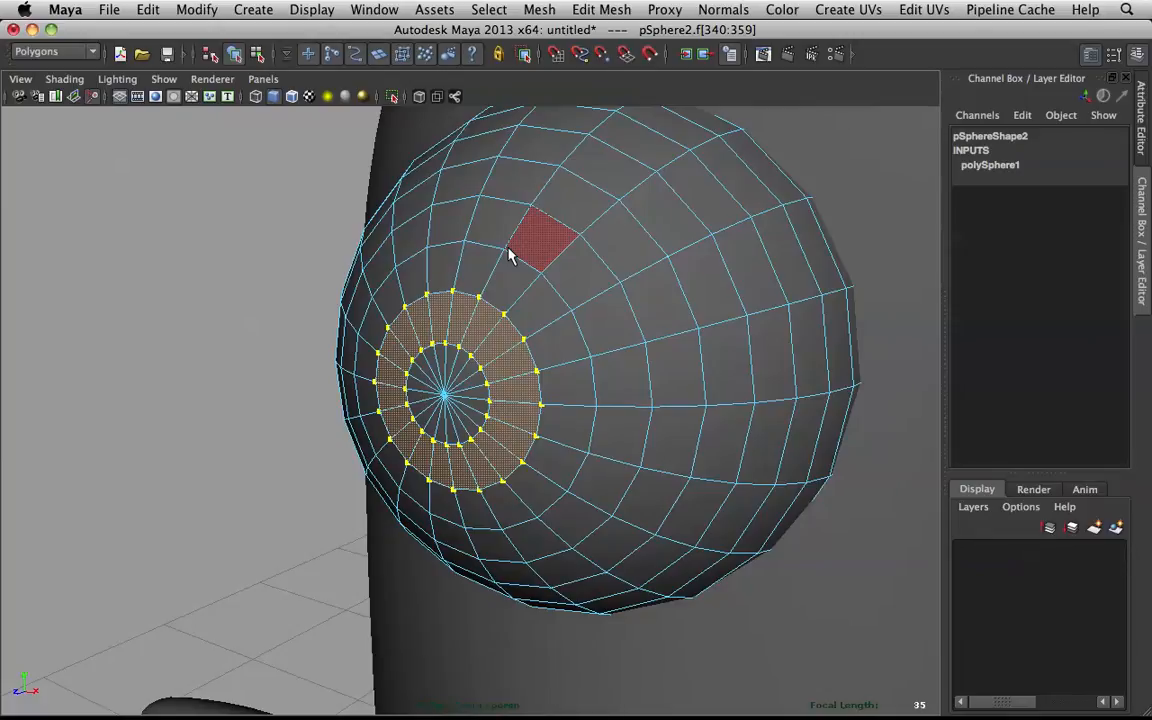
{"action": "key", "text": "shift+period"}
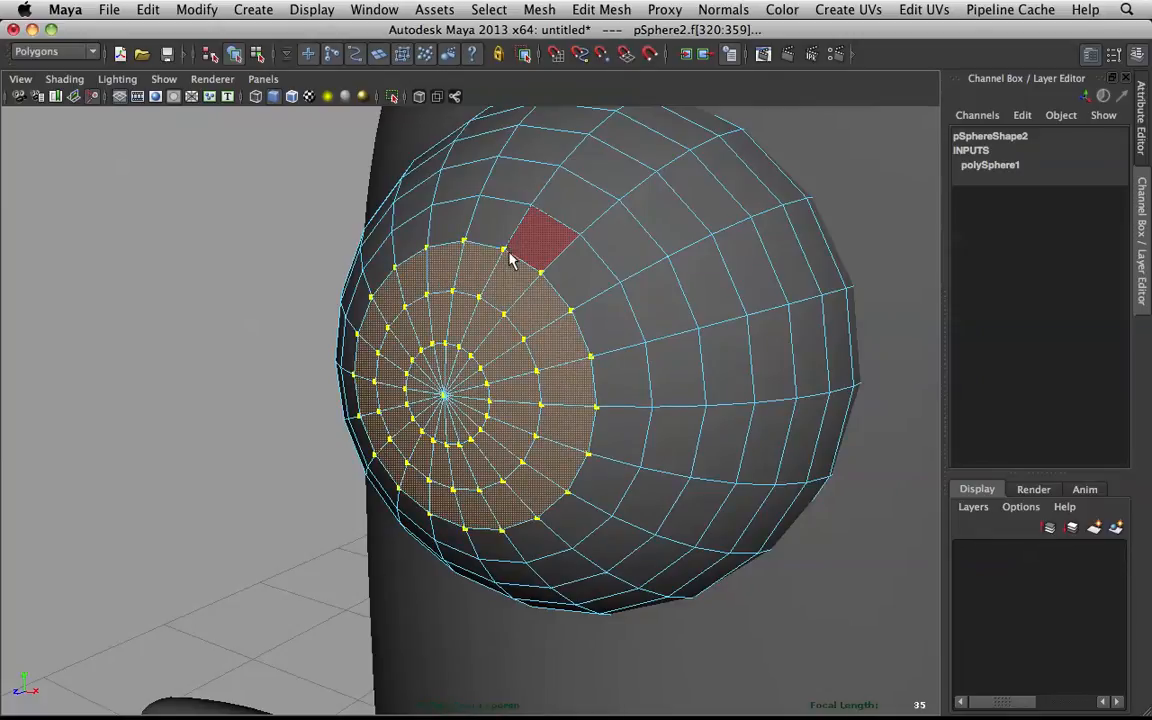
- Extract the selected front faces of the eye sphere into a separate mesh
{"action": "left_click_drag", "start_coordinate": [507, 260], "coordinate": [551, 263], "text": "alt"}
{"action": "left_click", "coordinate": [553, 305]}
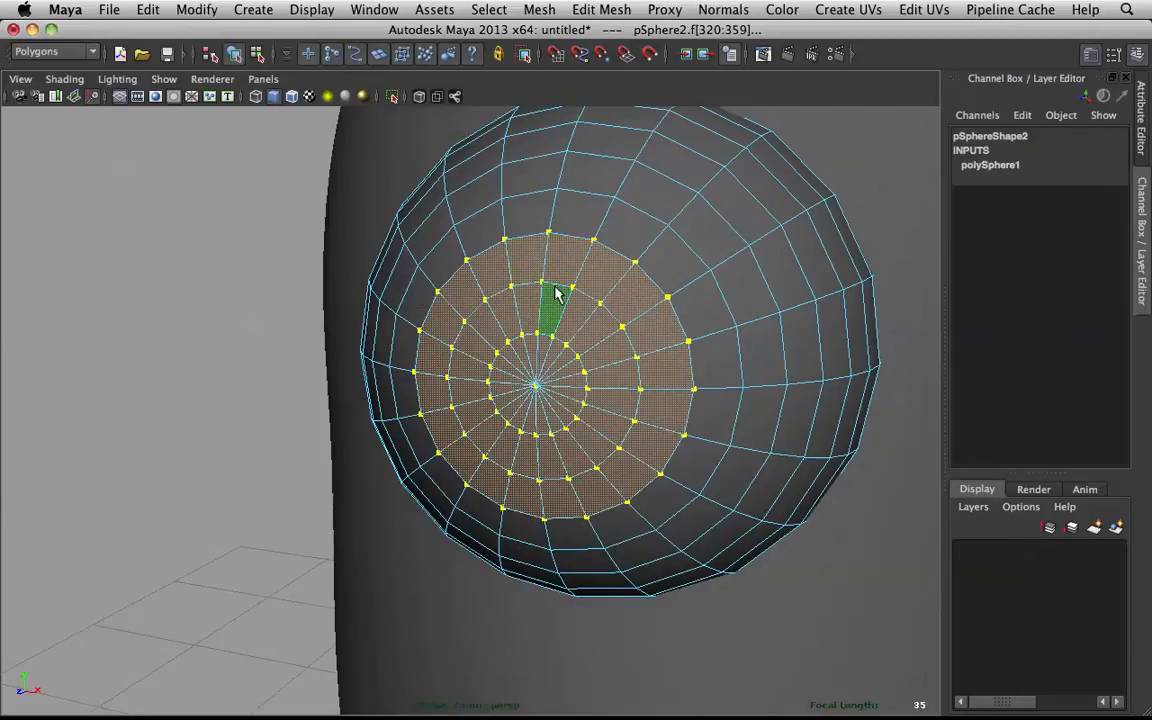
{"action": "left_click_drag", "start_coordinate": [556, 292], "coordinate": [586, 108]}
{"action": "left_click_drag", "start_coordinate": [635, 267], "coordinate": [537, 262], "text": "alt"}
{"action": "left_click_drag", "start_coordinate": [318, 318], "coordinate": [467, 319], "text": "alt"}
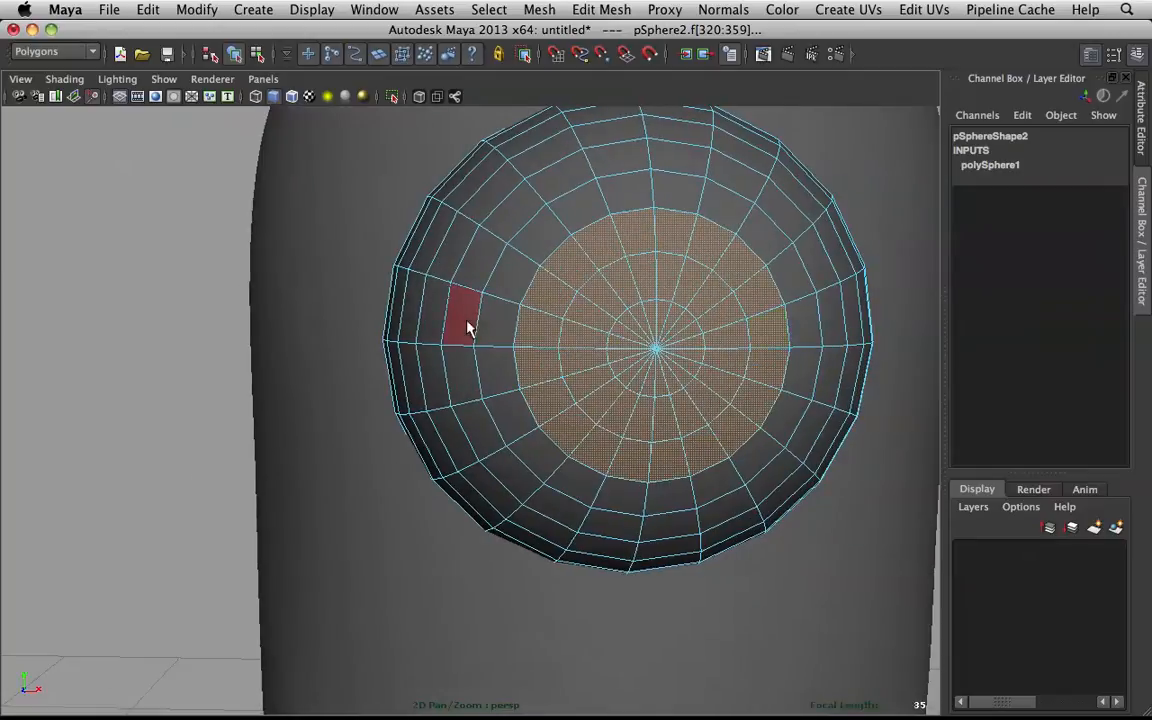
{"action": "left_click_drag", "start_coordinate": [640, 330], "coordinate": [487, 343], "text": "alt"}
{"action": "right_click_drag", "start_coordinate": [274, 318], "coordinate": [262, 514], "text": "shift"}
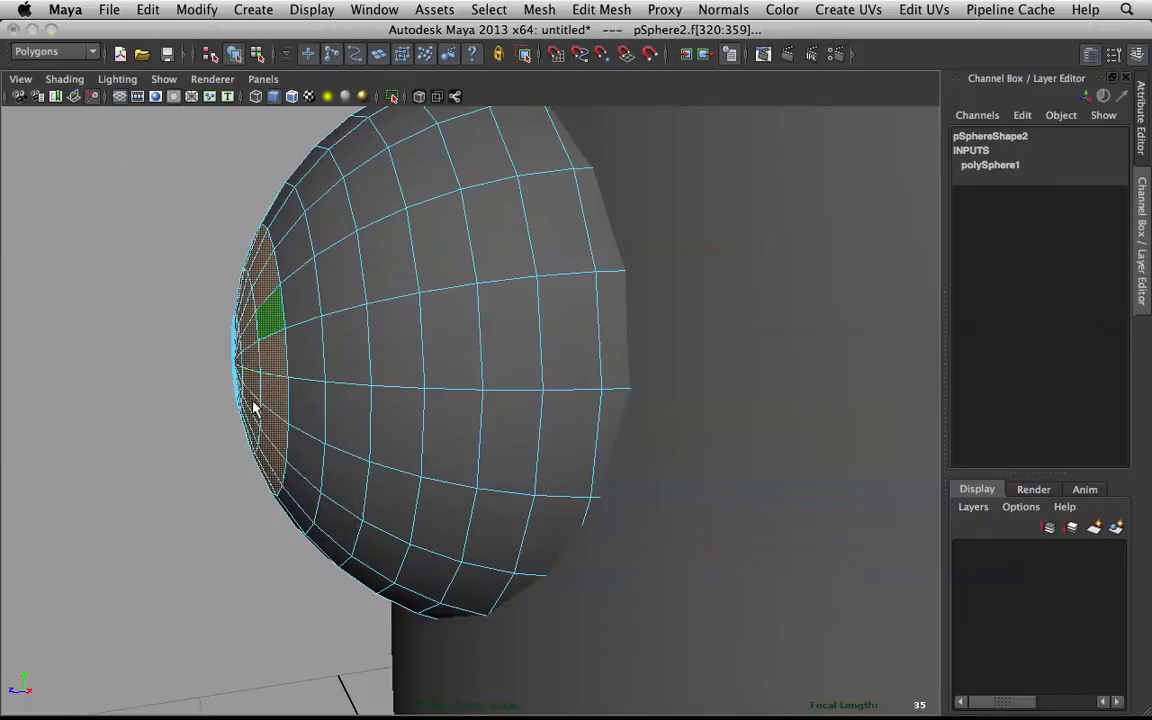
{"action": "key", "text": "q"}
{"action": "key", "text": "w"}
{"action": "left_click_drag", "start_coordinate": [267, 365], "coordinate": [197, 337]}
- Select the extracted front cap and place its pivot on the cap's axis, in the plane of its back rim
{"action": "left_click_drag", "start_coordinate": [300, 361], "coordinate": [326, 316], "text": "alt"}
{"action": "scroll", "coordinate": [450, 397], "scroll_direction": "up", "scroll_amount": 3}
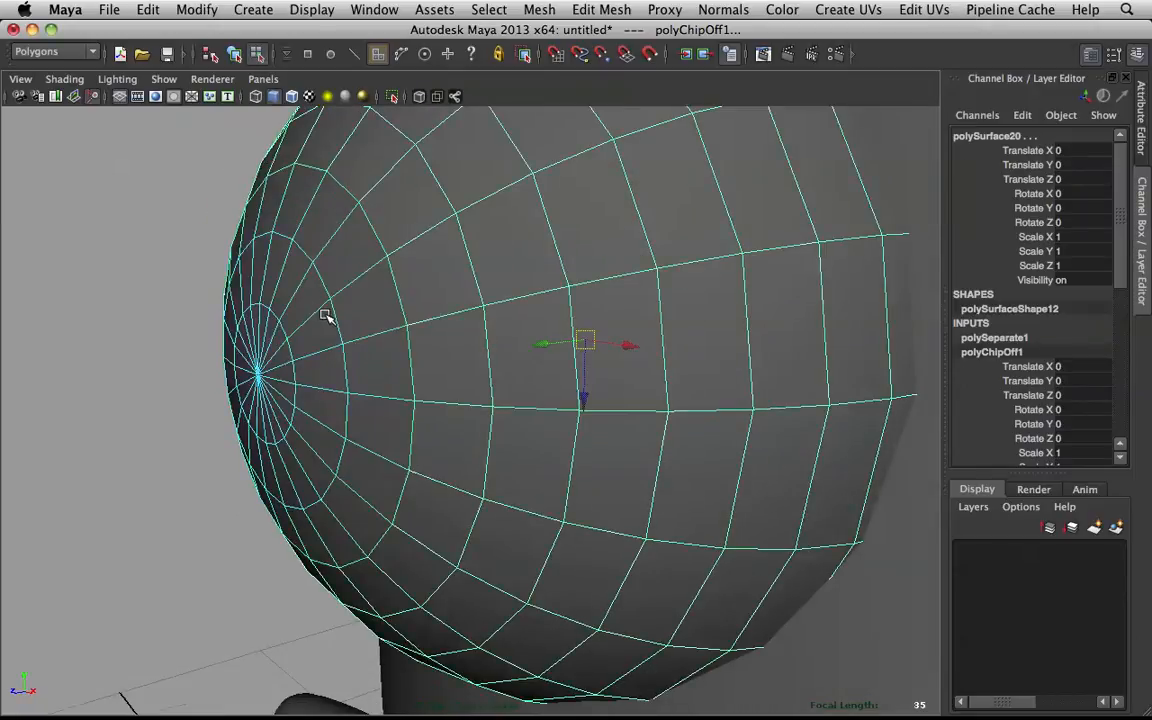
{"action": "right_click_drag", "start_coordinate": [314, 296], "coordinate": [386, 270]}
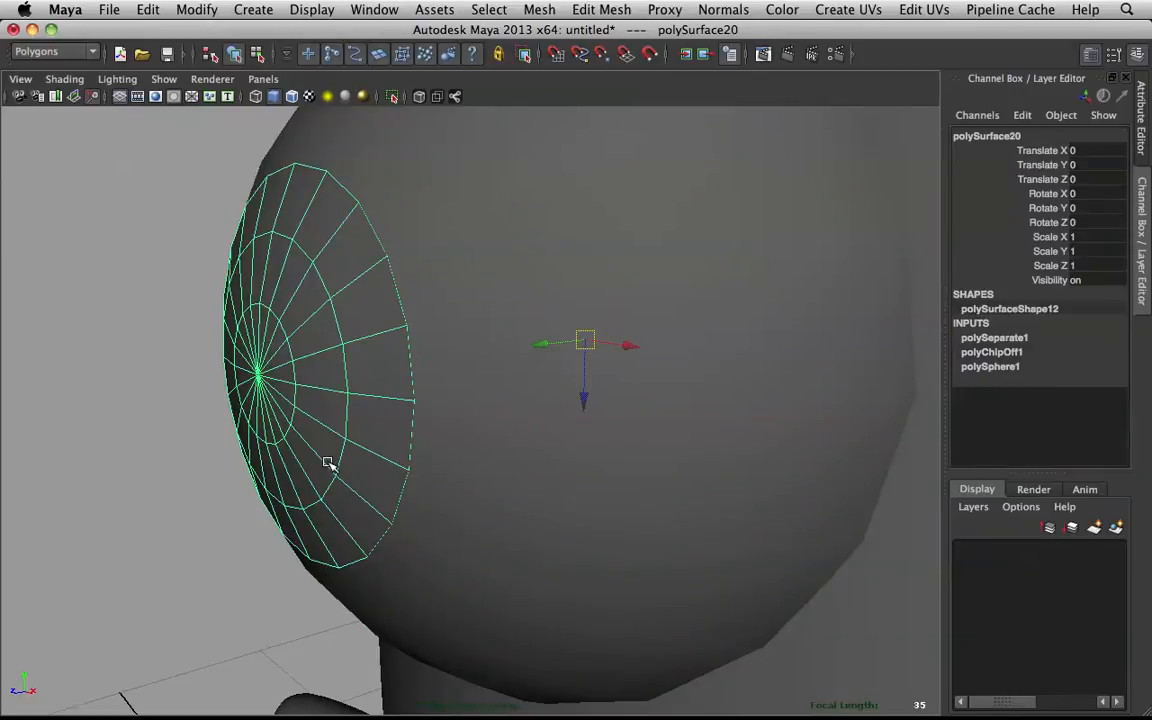
{"action": "key", "text": "d"}
{"action": "key", "text": "v"}
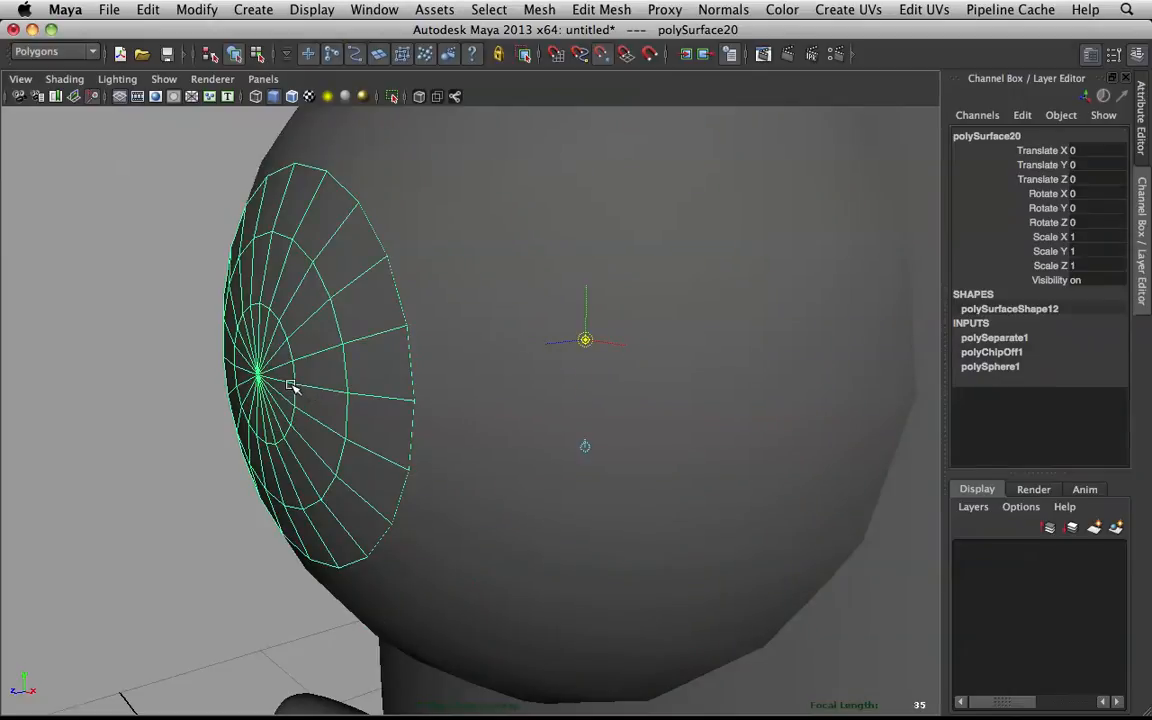
{"action": "middle_click", "coordinate": [259, 376]}
{"action": "left_click_drag", "start_coordinate": [259, 376], "coordinate": [420, 378], "text": "alt"}
{"action": "key", "text": "space"}
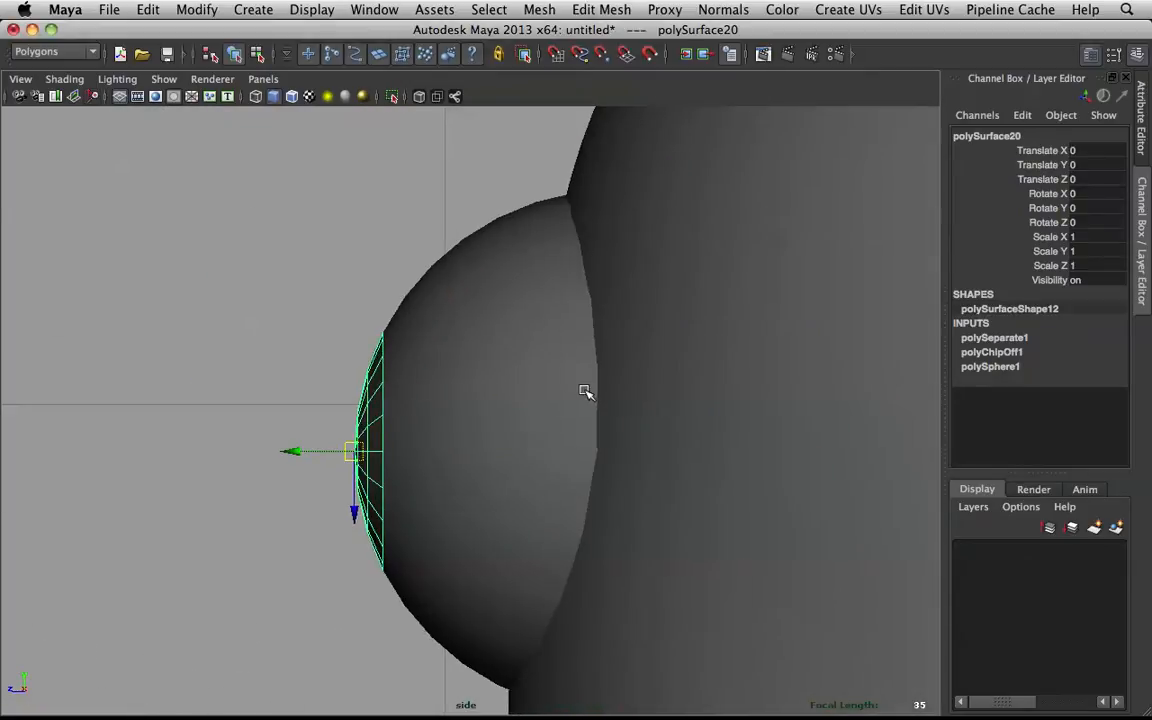
{"action": "scroll", "coordinate": [419, 425], "scroll_direction": "up", "scroll_amount": 4}
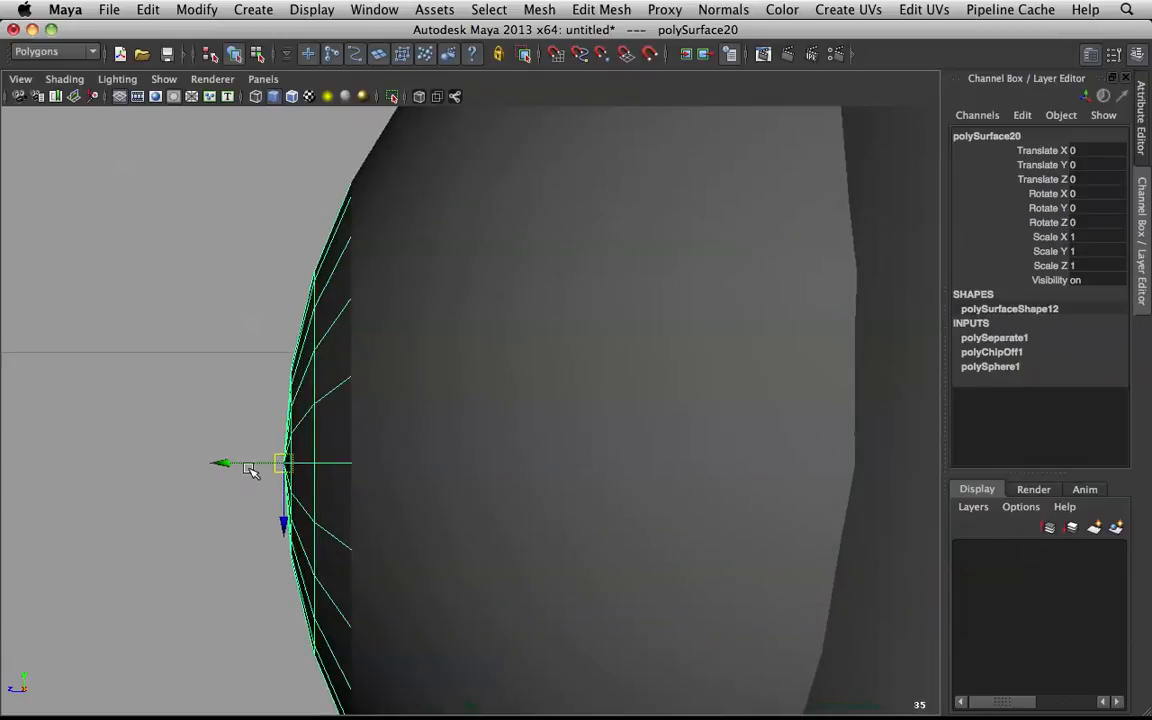
{"action": "key", "text": "f"}
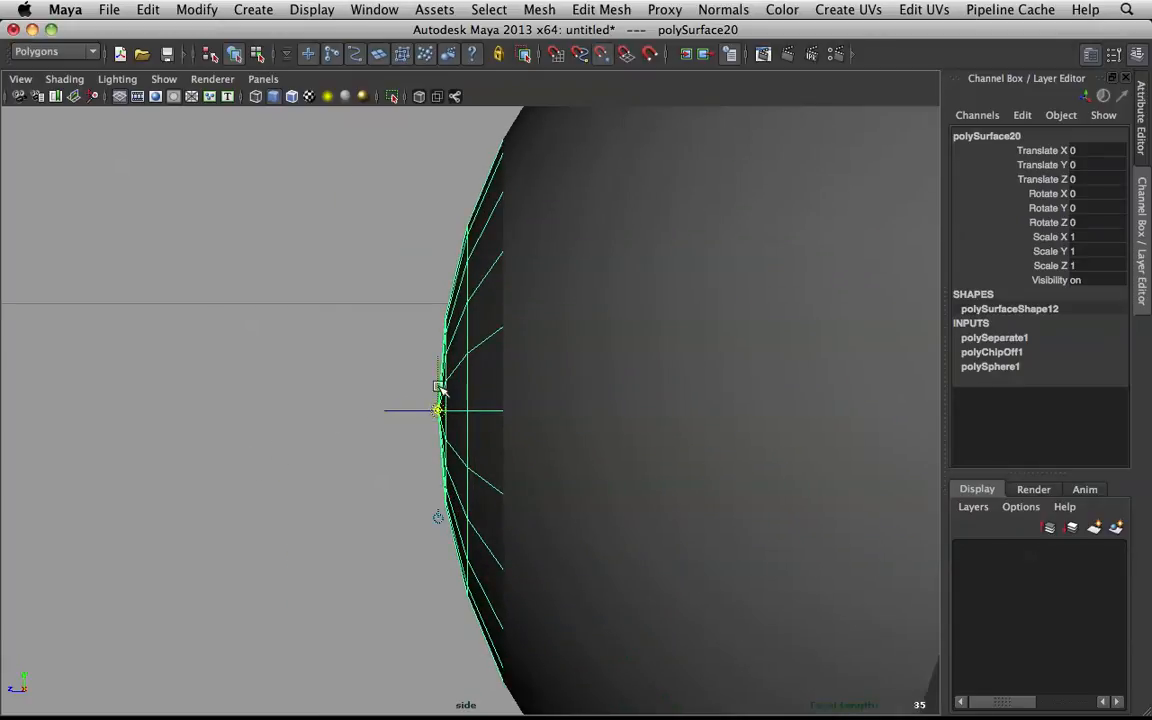
{"action": "left_click", "coordinate": [396, 410]}
{"action": "left_click_drag", "start_coordinate": [448, 411], "coordinate": [504, 413]}
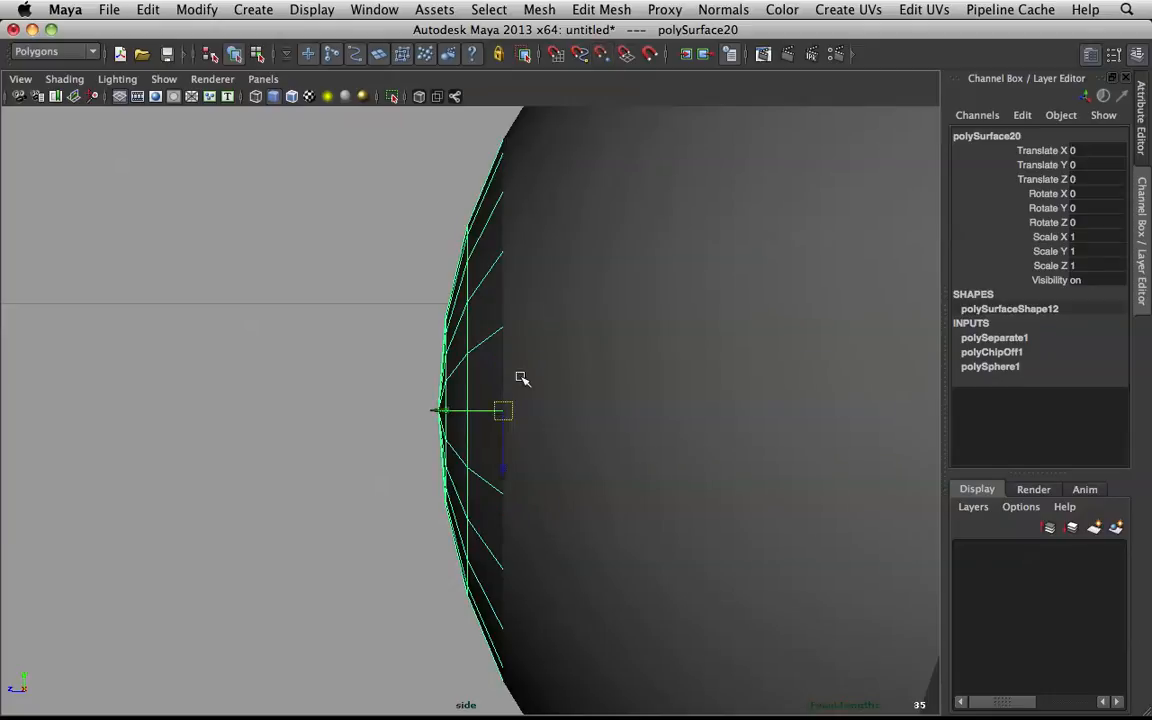
- Scale the cap in Y to about -1.5 so it curves inward as the iris recess
{"action": "key", "text": "space"}
{"action": "left_click_drag", "start_coordinate": [527, 348], "coordinate": [526, 284]}
{"action": "left_click_drag", "start_coordinate": [522, 292], "coordinate": [555, 352], "text": "alt"}
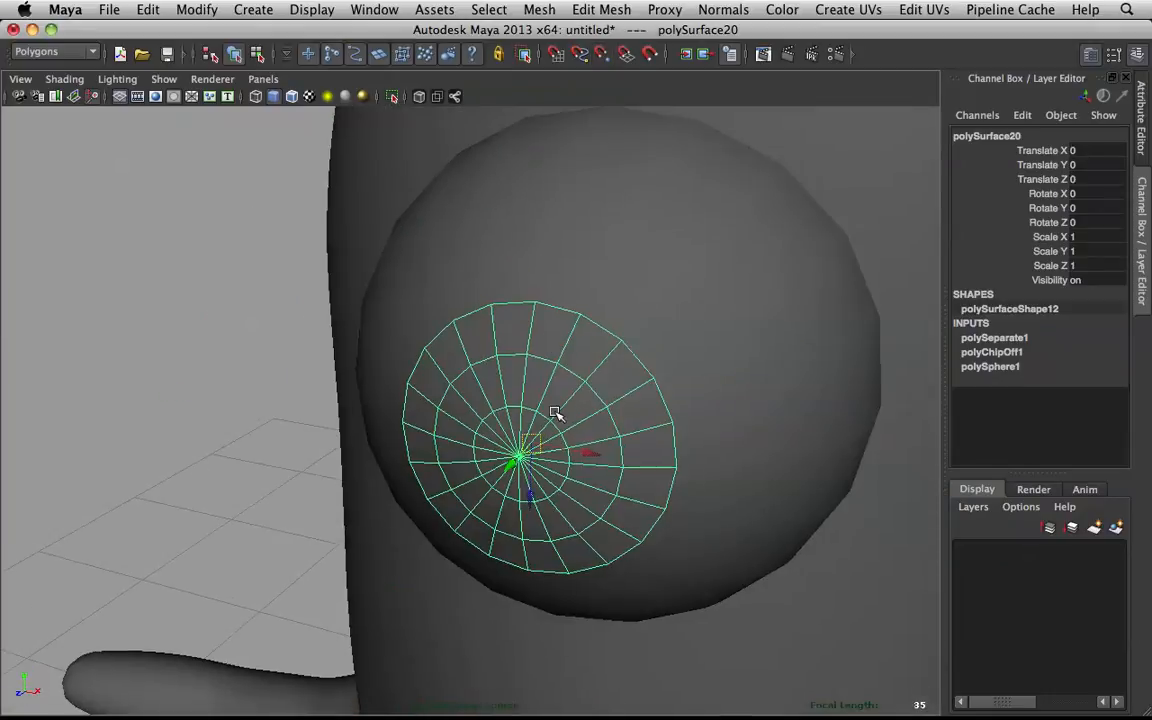
{"action": "left_click_drag", "start_coordinate": [541, 432], "coordinate": [369, 333], "text": "alt"}
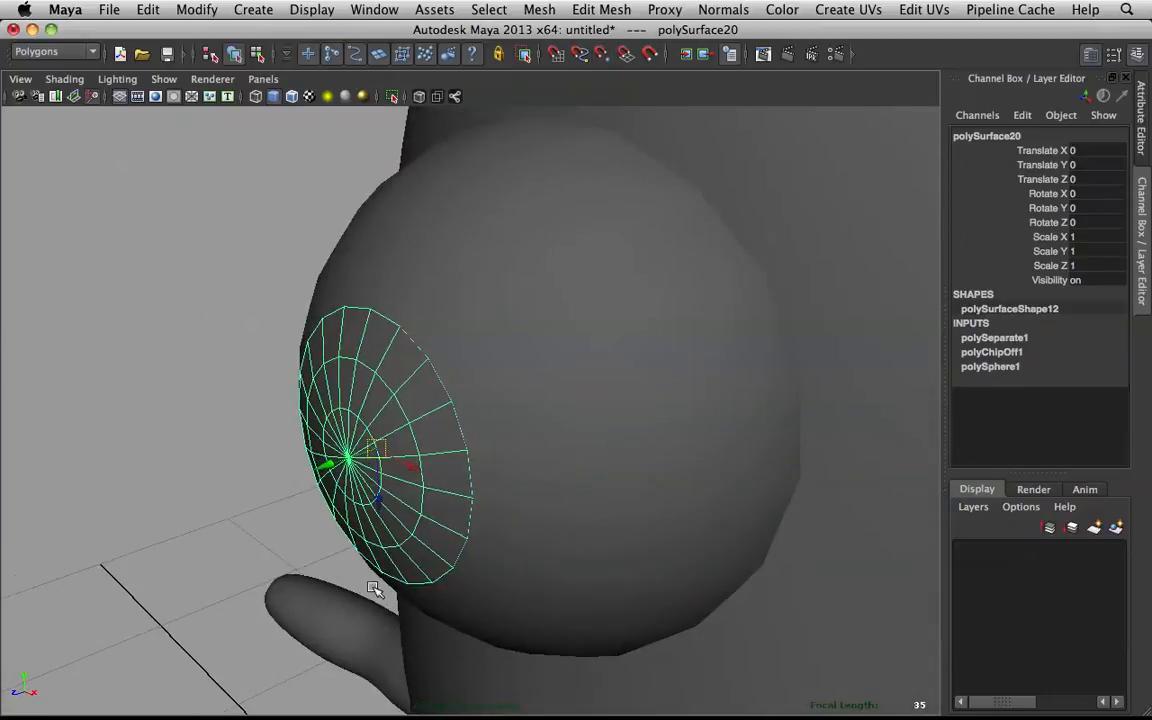
{"action": "left_click_drag", "start_coordinate": [494, 481], "coordinate": [388, 446], "text": "alt"}
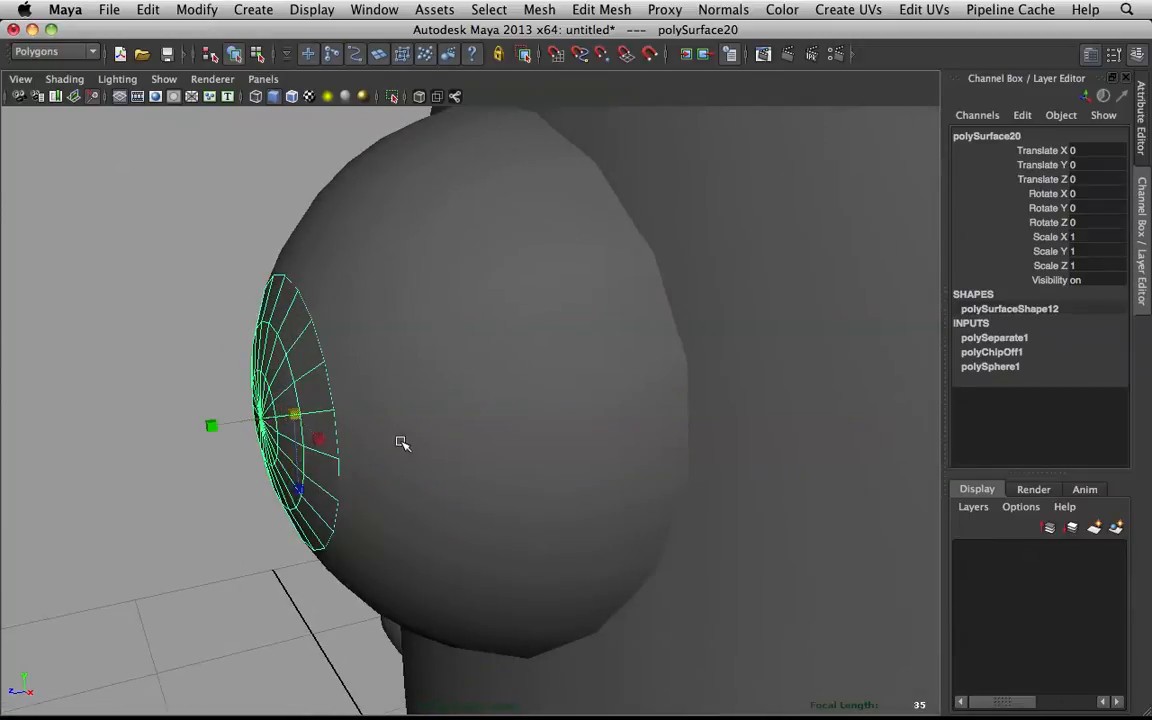
{"action": "left_click_drag", "start_coordinate": [213, 427], "coordinate": [424, 398]}
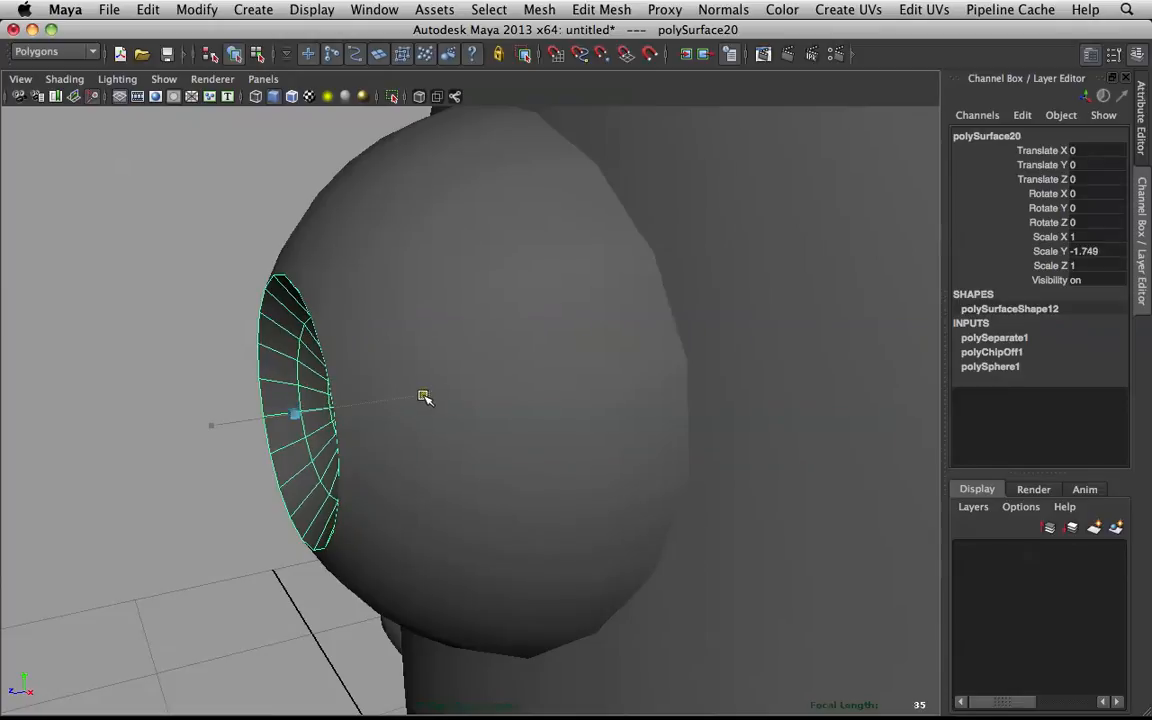
{"action": "left_click_drag", "start_coordinate": [578, 399], "coordinate": [620, 375], "text": "alt"}
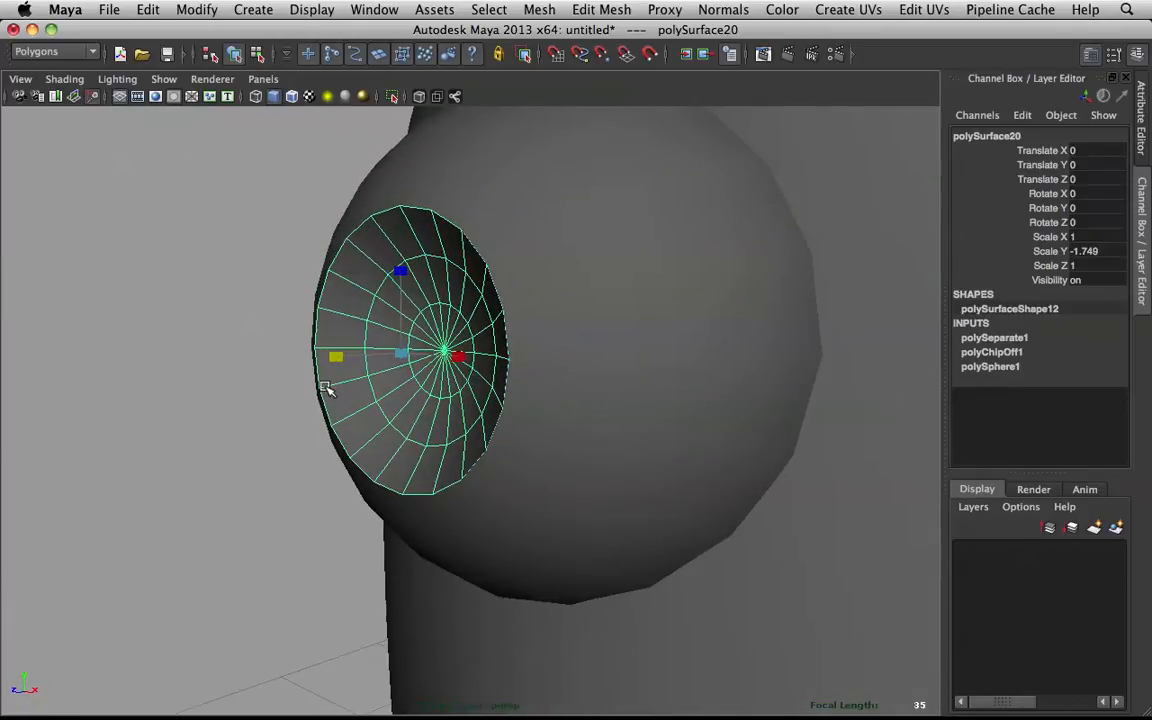
{"action": "left_click_drag", "start_coordinate": [335, 364], "coordinate": [340, 360]}
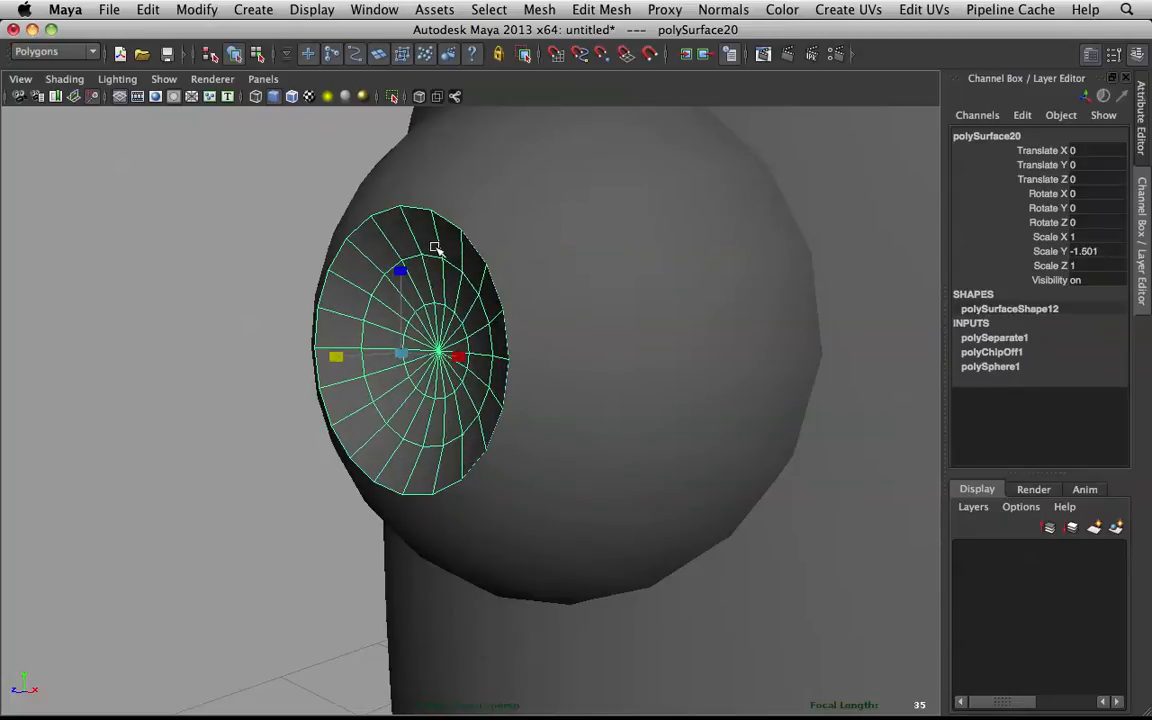
- Reverse the normals of the inverted cap and select all its faces
{"action": "left_click_drag", "start_coordinate": [553, 254], "coordinate": [548, 442], "text": "alt"}
{"action": "right_click", "coordinate": [526, 372], "text": "shift"}
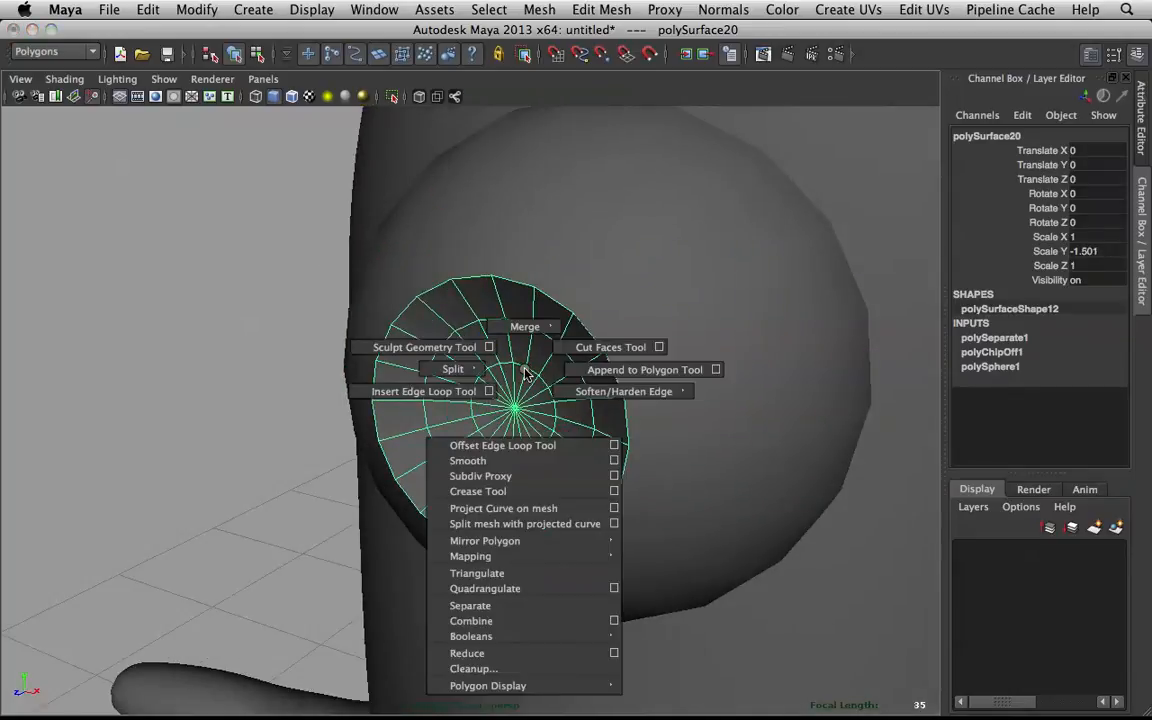
{"action": "right_click_drag", "start_coordinate": [491, 352], "coordinate": [608, 350]}
{"action": "double_click", "coordinate": [522, 345]}
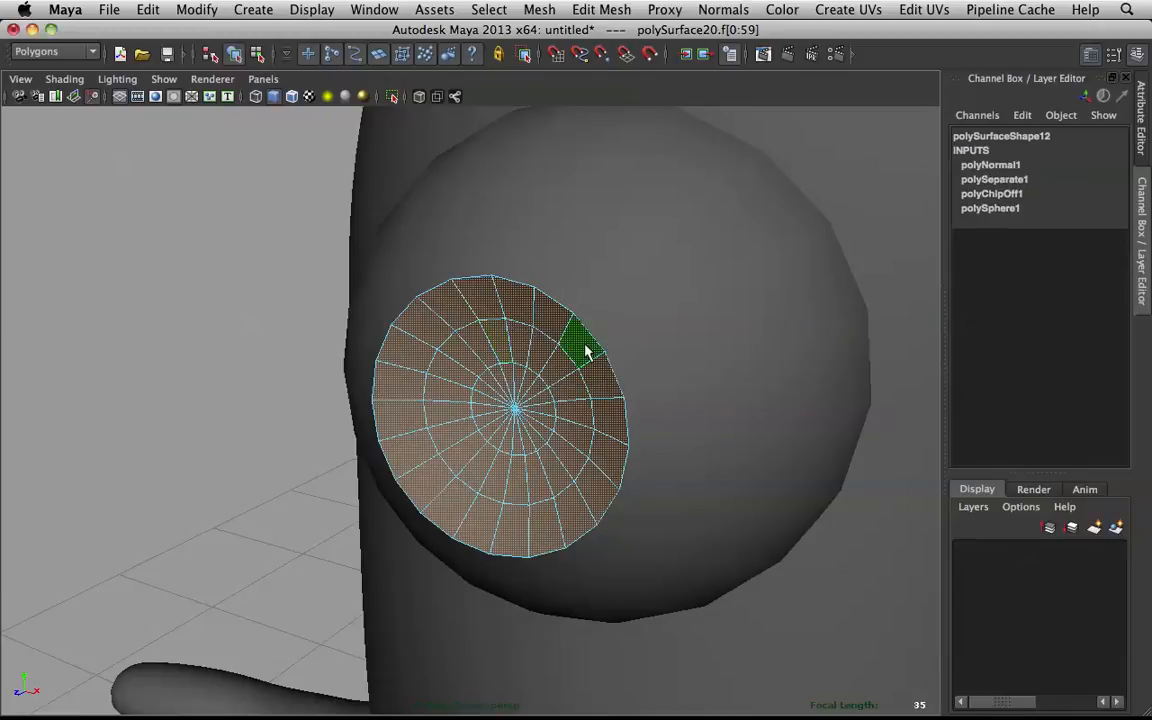
- Turn on backface culling in the viewport and reverse the normals of the inverted iris cap
{"action": "left_click", "coordinate": [64, 79]}
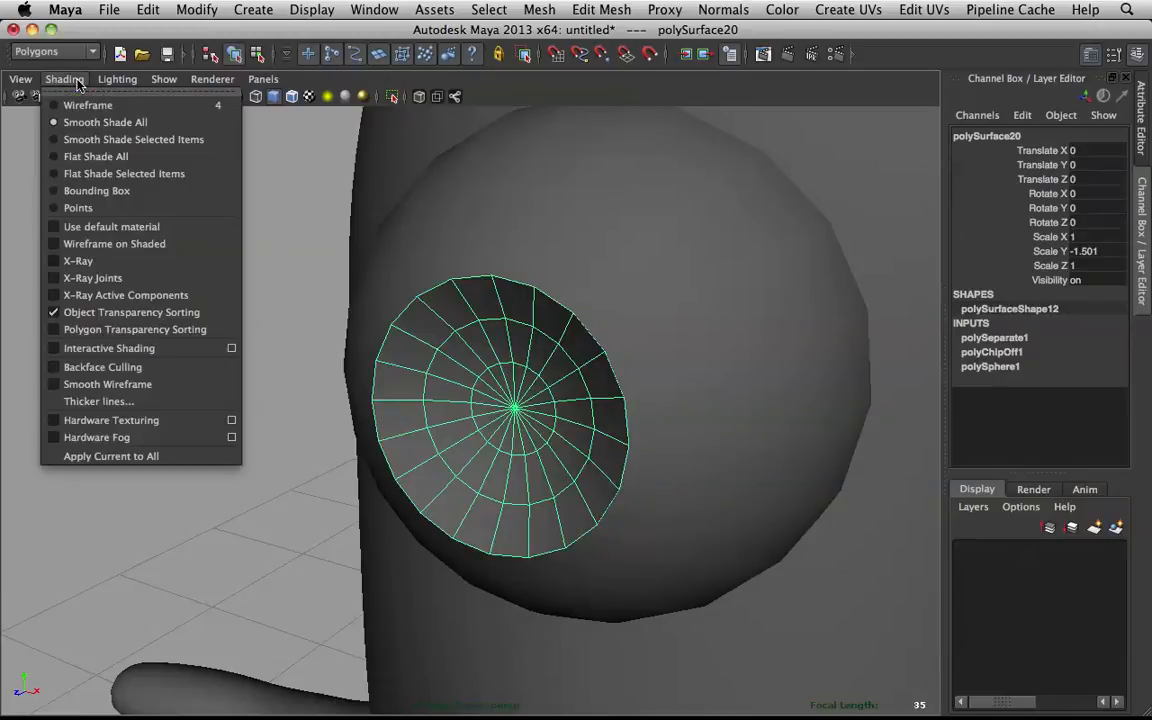
{"action": "left_click", "coordinate": [102, 367]}
{"action": "right_click_drag", "start_coordinate": [480, 321], "coordinate": [692, 246]}
{"action": "left_click", "coordinate": [304, 353]}
{"action": "left_click_drag", "start_coordinate": [306, 356], "coordinate": [600, 362], "text": "alt"}
{"action": "right_click_drag", "start_coordinate": [600, 362], "coordinate": [548, 365], "text": "alt"}
{"action": "left_click_drag", "start_coordinate": [548, 365], "coordinate": [378, 386], "text": "alt"}
{"action": "left_click", "coordinate": [419, 372]}
{"action": "right_click_drag", "start_coordinate": [420, 355], "coordinate": [544, 363], "text": "shift"}
{"action": "left_click", "coordinate": [339, 311]}
- Select the triangular faces around the centre of the iris recess and flatten them along Y by scaling
{"action": "scroll", "coordinate": [339, 311], "scroll_direction": "up", "scroll_amount": 10}
{"action": "left_click_drag", "start_coordinate": [295, 289], "coordinate": [712, 268], "text": "alt"}
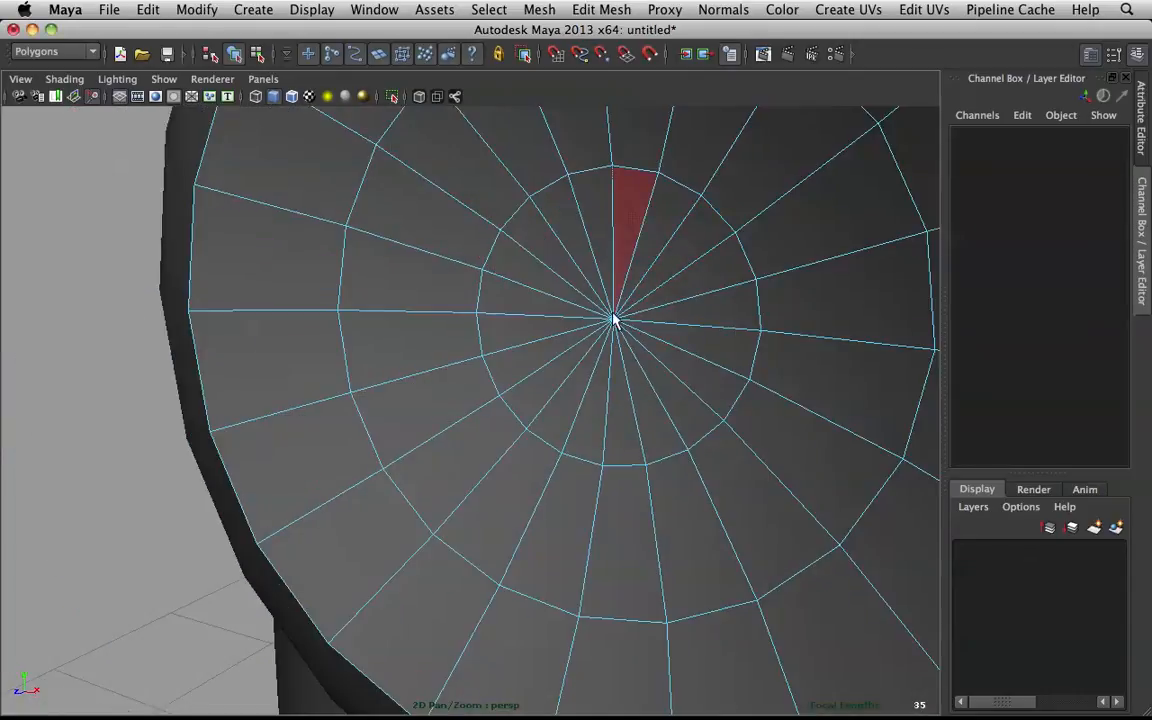
{"action": "left_click_drag", "start_coordinate": [605, 309], "coordinate": [576, 327]}
{"action": "left_click_drag", "start_coordinate": [336, 327], "coordinate": [388, 342], "text": "alt"}
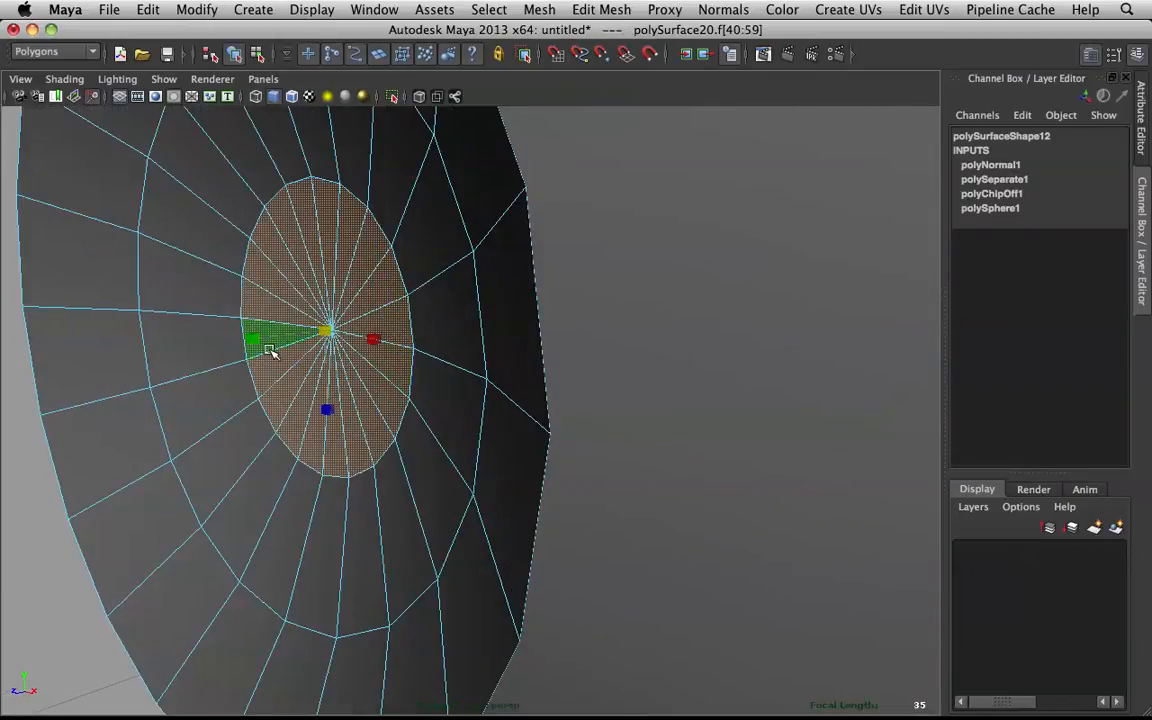
{"action": "left_click_drag", "start_coordinate": [276, 340], "coordinate": [342, 492], "text": "alt"}
{"action": "left_click_drag", "start_coordinate": [277, 509], "coordinate": [335, 500]}
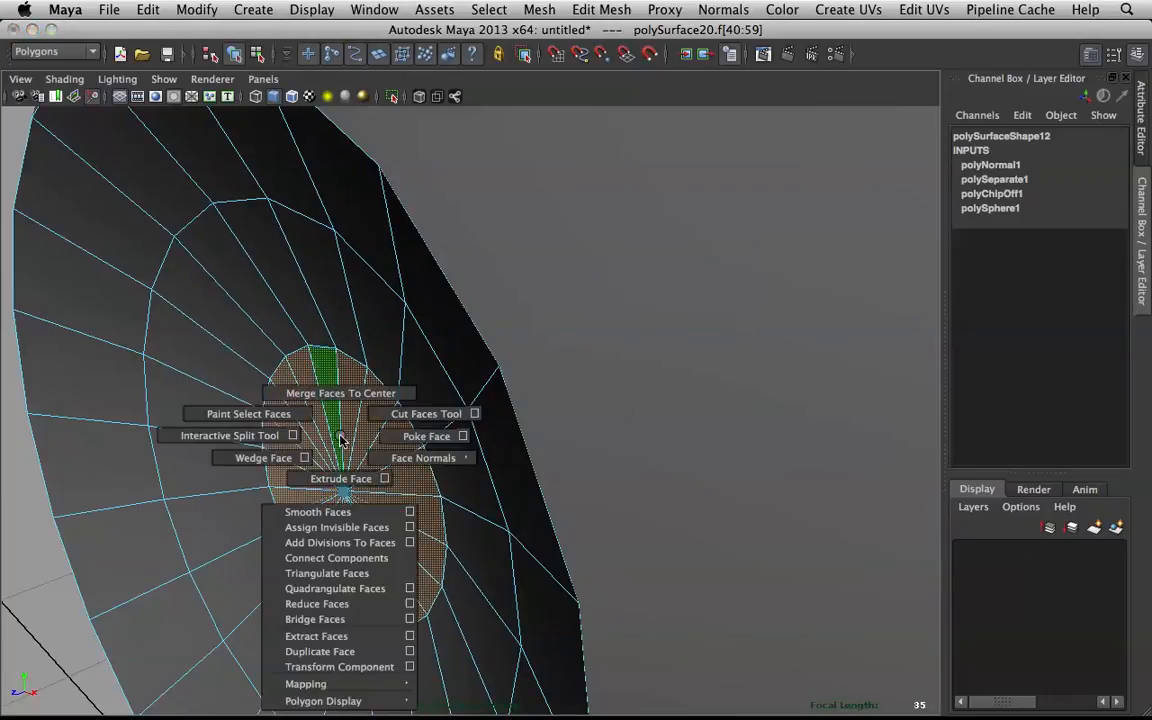
- Extrude the flattened centre faces slightly inward and extract them into a separate pupil disc
{"action": "key", "text": "ctrl+e"}
{"action": "middle_click_drag", "start_coordinate": [395, 476], "coordinate": [405, 474]}
{"action": "right_click_drag", "start_coordinate": [380, 435], "coordinate": [375, 607], "text": "shift"}
{"action": "right_click_drag", "start_coordinate": [283, 390], "coordinate": [355, 372]}
{"action": "left_click_drag", "start_coordinate": [357, 467], "coordinate": [365, 457], "text": "alt"}
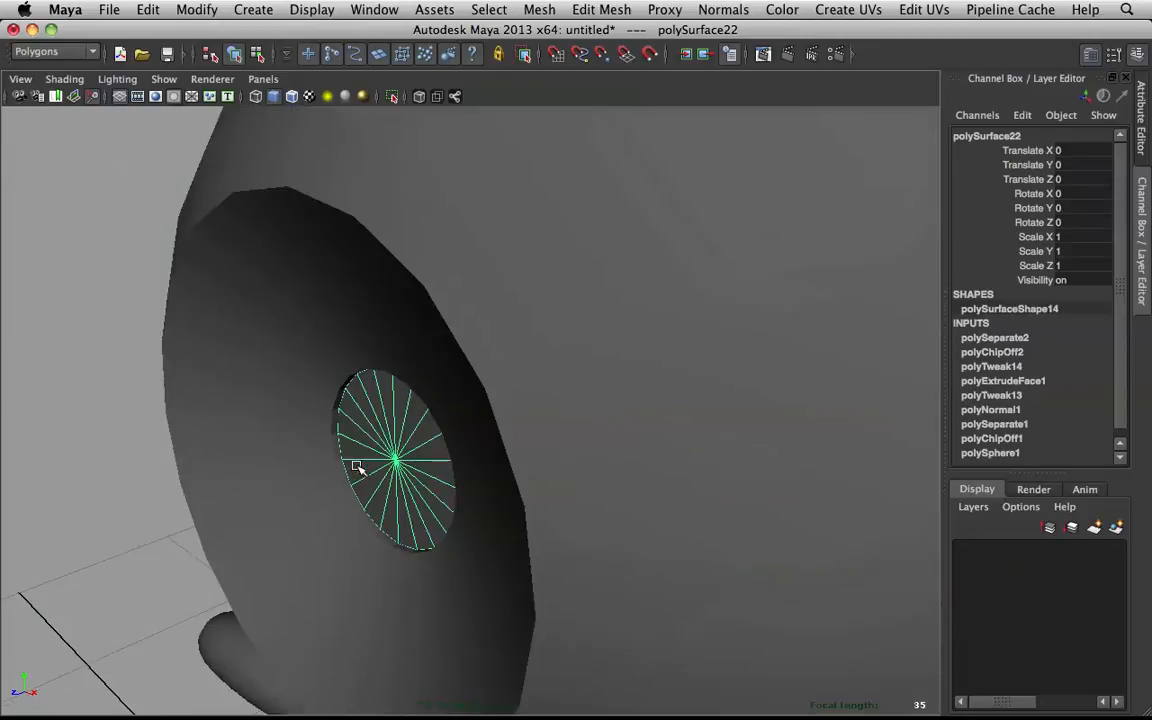
{"action": "scroll", "coordinate": [398, 433], "scroll_direction": "down", "scroll_amount": 3}
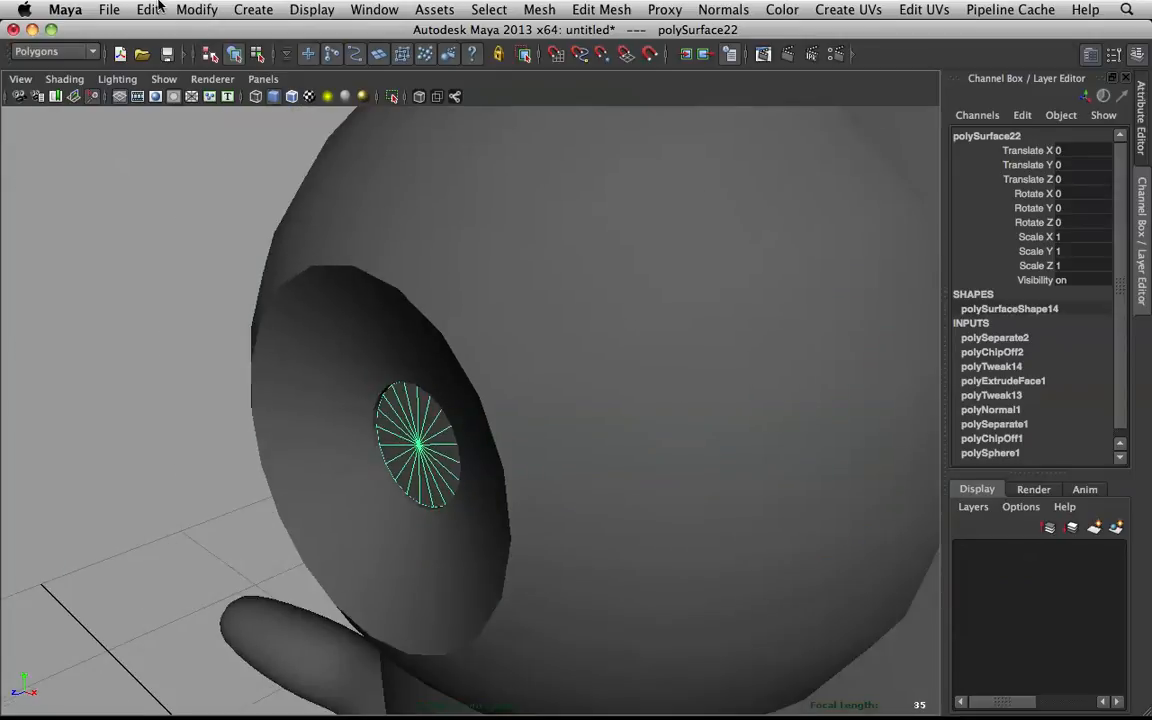
- Center the pivots of the pupil disc and the iris ring, scaling the disc up uniformly to about 1.19
{"action": "left_click", "coordinate": [189, 11]}
{"action": "left_click", "coordinate": [264, 206]}
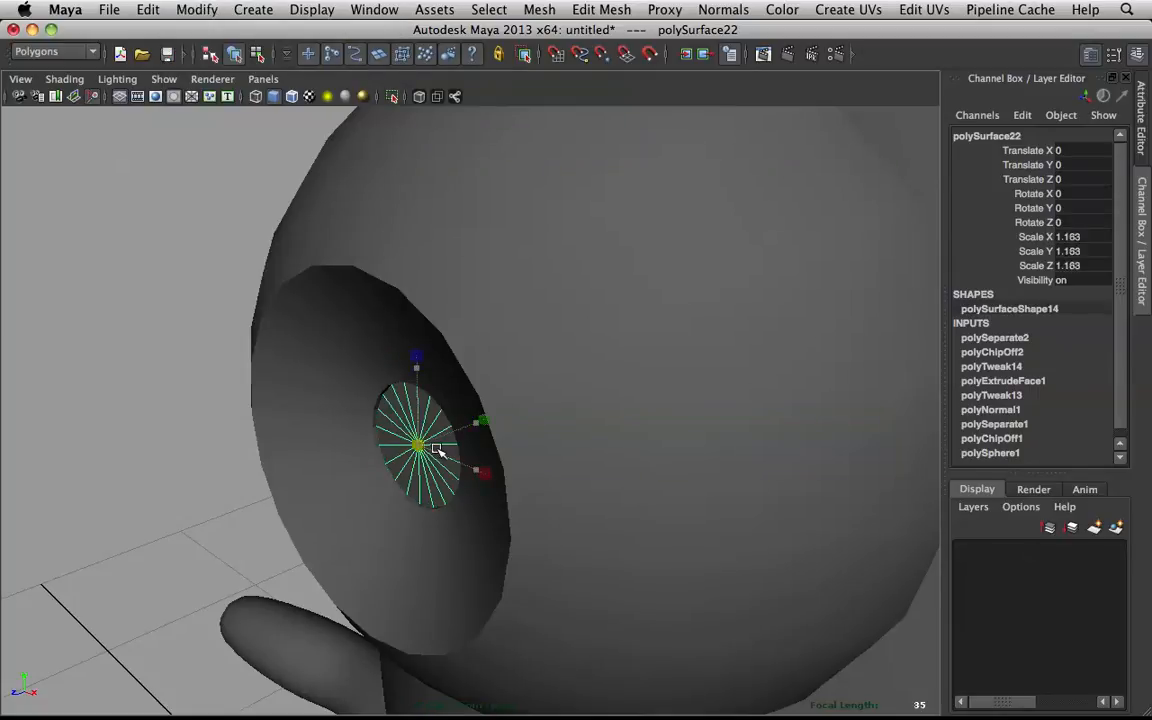
{"action": "left_click", "coordinate": [338, 433]}
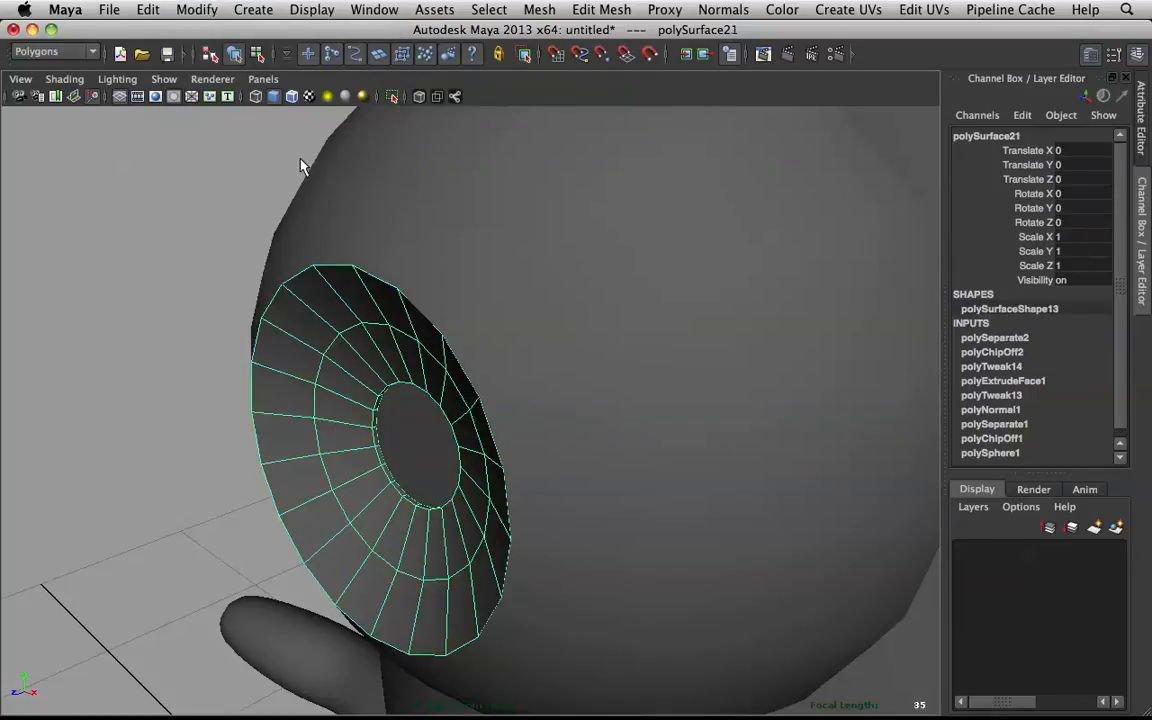
{"action": "left_click", "coordinate": [176, 11]}
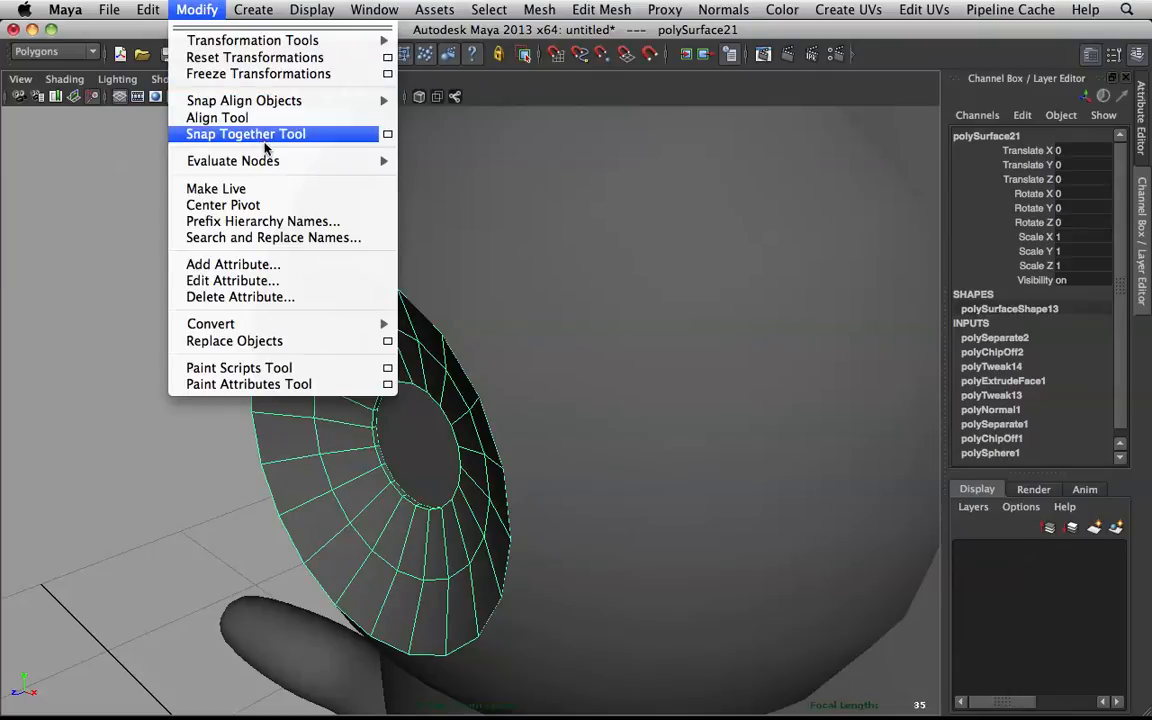
{"action": "left_click", "coordinate": [275, 204]}
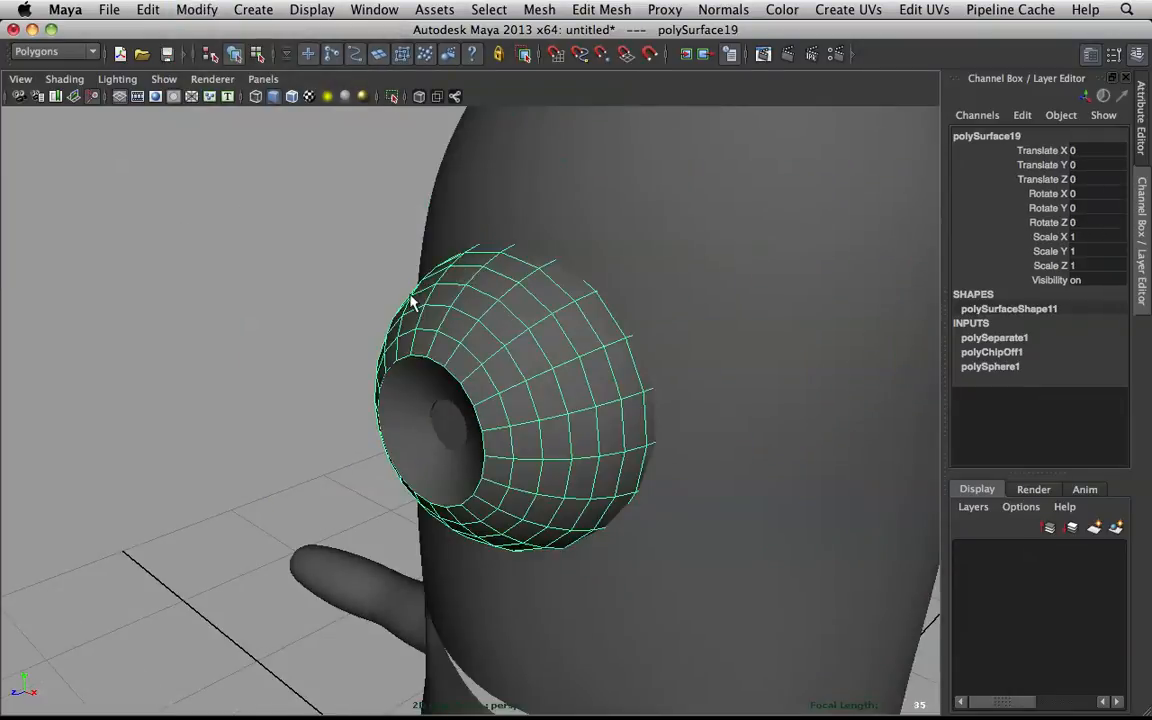
- Select the outer eye sphere together with the iris ring and combine them into one mesh
{"action": "left_click", "coordinate": [368, 337]}
{"action": "left_click", "coordinate": [452, 410]}
{"action": "scroll", "coordinate": [437, 386], "scroll_direction": "up", "scroll_amount": 3}
{"action": "left_click_drag", "start_coordinate": [432, 380], "coordinate": [727, 153], "text": "alt"}
{"action": "left_click", "coordinate": [705, 186]}
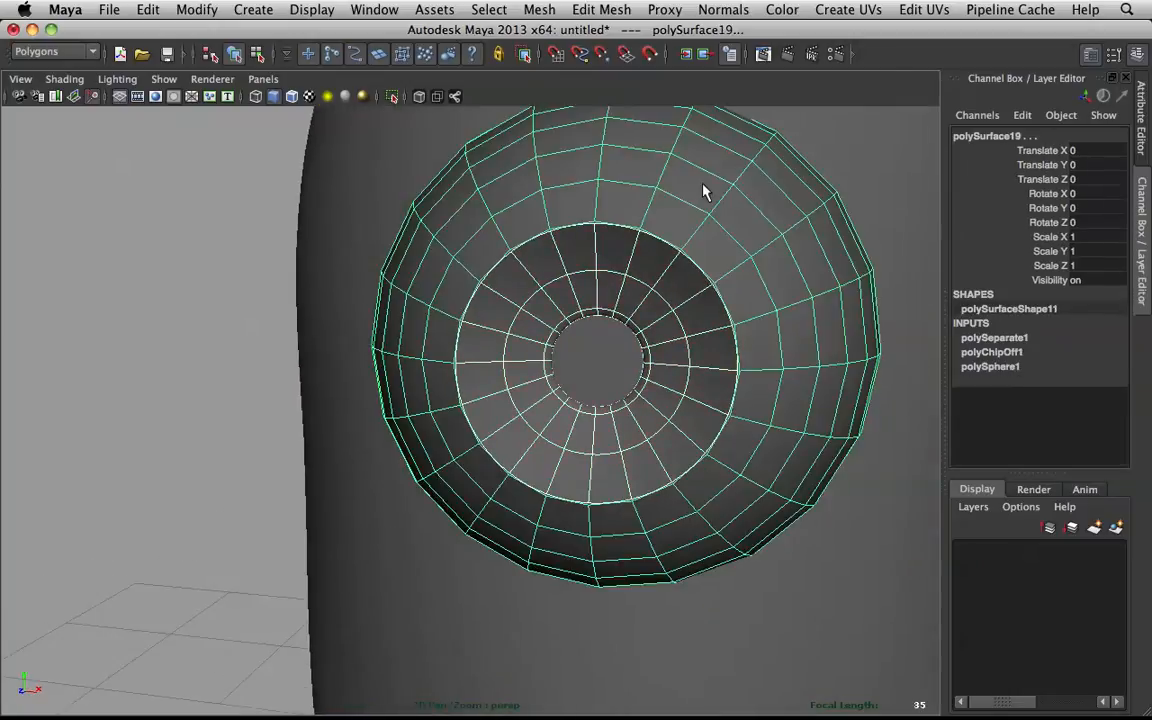
{"action": "right_click", "coordinate": [642, 185], "text": "shift"}
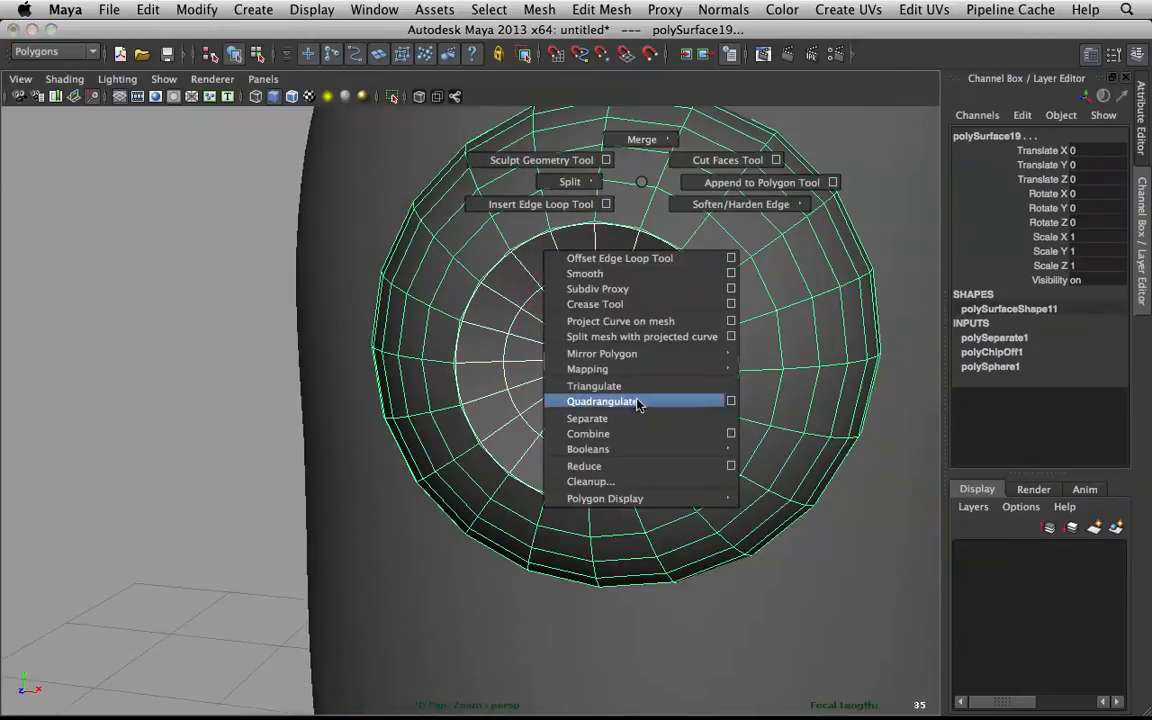
{"action": "left_click", "coordinate": [636, 433]}
- Merge the seam vertices where the eye sphere meets the iris ring and preview the mesh smoothed
{"action": "left_click_drag", "start_coordinate": [640, 393], "coordinate": [818, 298], "text": "alt"}
{"action": "right_click_drag", "start_coordinate": [656, 265], "coordinate": [656, 257]}
{"action": "left_click_drag", "start_coordinate": [772, 205], "coordinate": [745, 270]}
{"action": "left_click_drag", "start_coordinate": [672, 447], "coordinate": [690, 450]}
{"action": "right_click_drag", "start_coordinate": [674, 430], "coordinate": [725, 373]}
{"action": "left_click_drag", "start_coordinate": [725, 373], "coordinate": [513, 372], "text": "alt"}
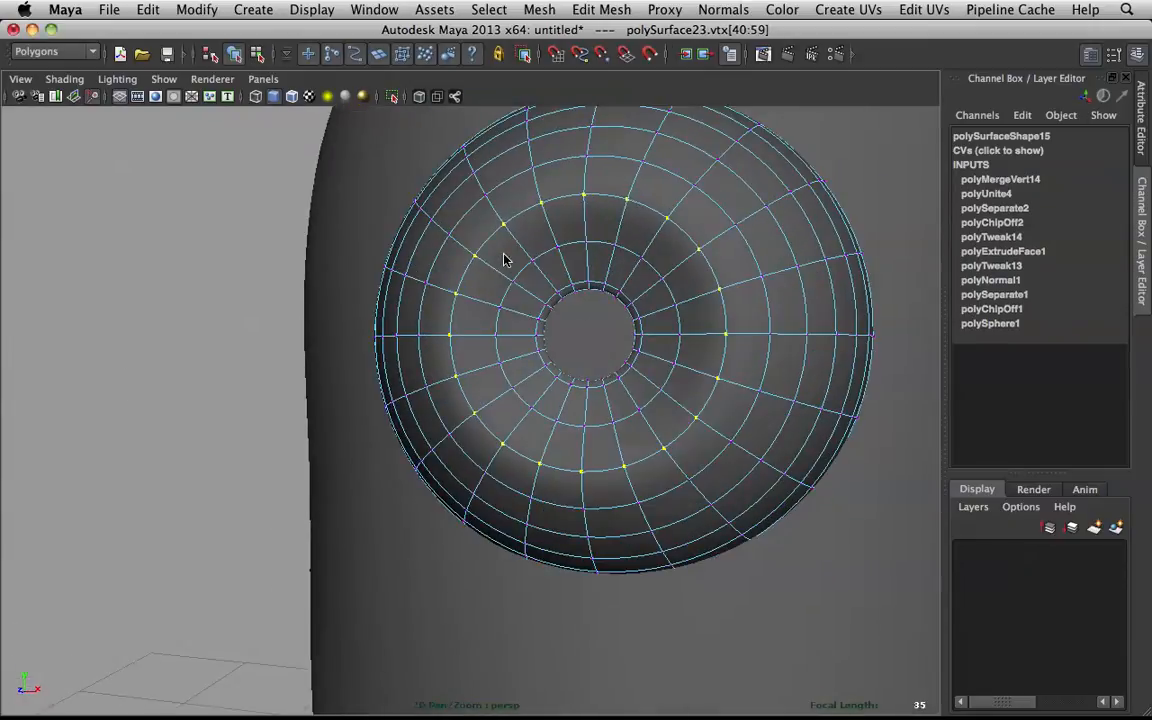
{"action": "right_click_drag", "start_coordinate": [504, 254], "coordinate": [573, 231]}
{"action": "left_click", "coordinate": [581, 232]}
- Insert supporting edge loops close to the outer rim of the iris recess to sharpen it
{"action": "left_click_drag", "start_coordinate": [592, 232], "coordinate": [545, 233], "text": "alt"}
{"action": "scroll", "coordinate": [494, 246], "scroll_direction": "up", "scroll_amount": 5}
{"action": "middle_click_drag", "start_coordinate": [492, 243], "coordinate": [448, 342], "text": "alt"}
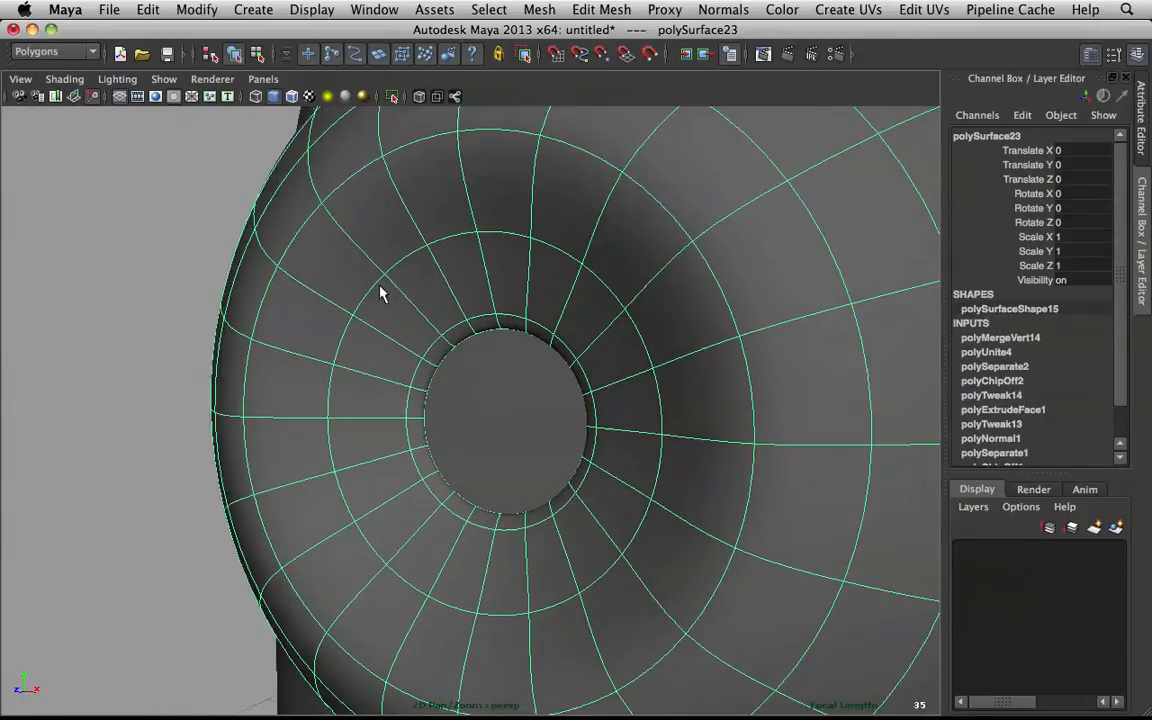
{"action": "key", "text": "1"}
{"action": "right_click_drag", "start_coordinate": [350, 245], "coordinate": [310, 278], "text": "shift"}
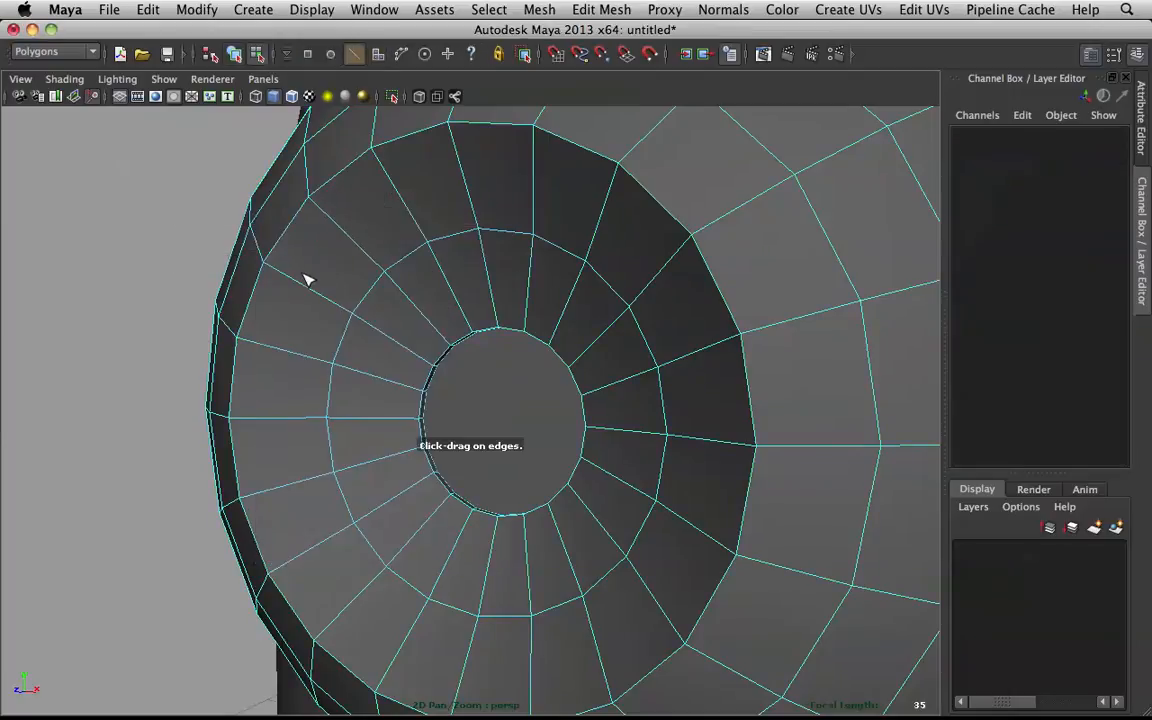
{"action": "mouse_move", "coordinate": [300, 289]}
{"action": "left_mouse_down"}
{"action": "mouse_move", "coordinate": [275, 270]}
{"action": "mouse_move", "coordinate": [285, 279]}
{"action": "left_mouse_up"}
{"action": "key", "text": "w"}
{"action": "mouse_move", "coordinate": [457, 428]}
{"action": "left_mouse_down"}
{"action": "mouse_move", "coordinate": [480, 435]}
{"action": "mouse_move", "coordinate": [438, 437]}
{"action": "left_mouse_up"}
{"action": "key", "text": "w"}
{"action": "right_click_drag", "start_coordinate": [360, 324], "coordinate": [330, 308]}
{"action": "left_click", "coordinate": [404, 288]}
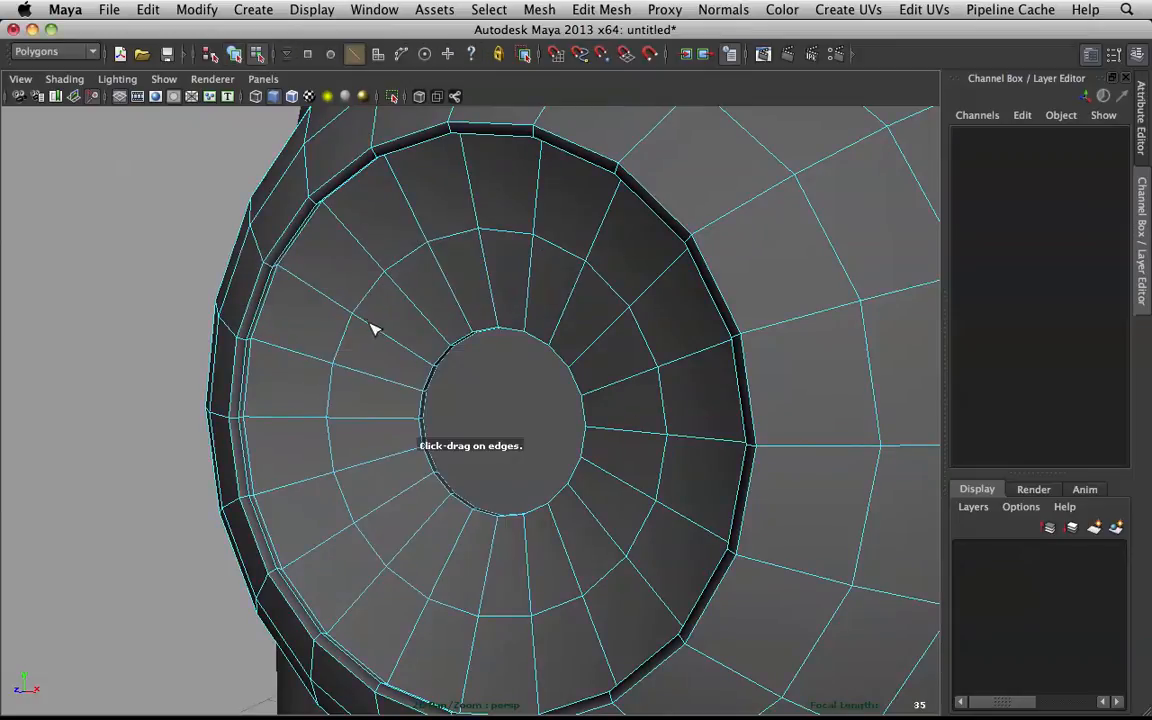
- Insert a tight edge loop on each side of the pupil opening's edge, then return to object mode
{"action": "left_click_drag", "start_coordinate": [410, 353], "coordinate": [442, 360]}
{"action": "scroll", "coordinate": [404, 375], "scroll_direction": "up", "scroll_amount": 10}
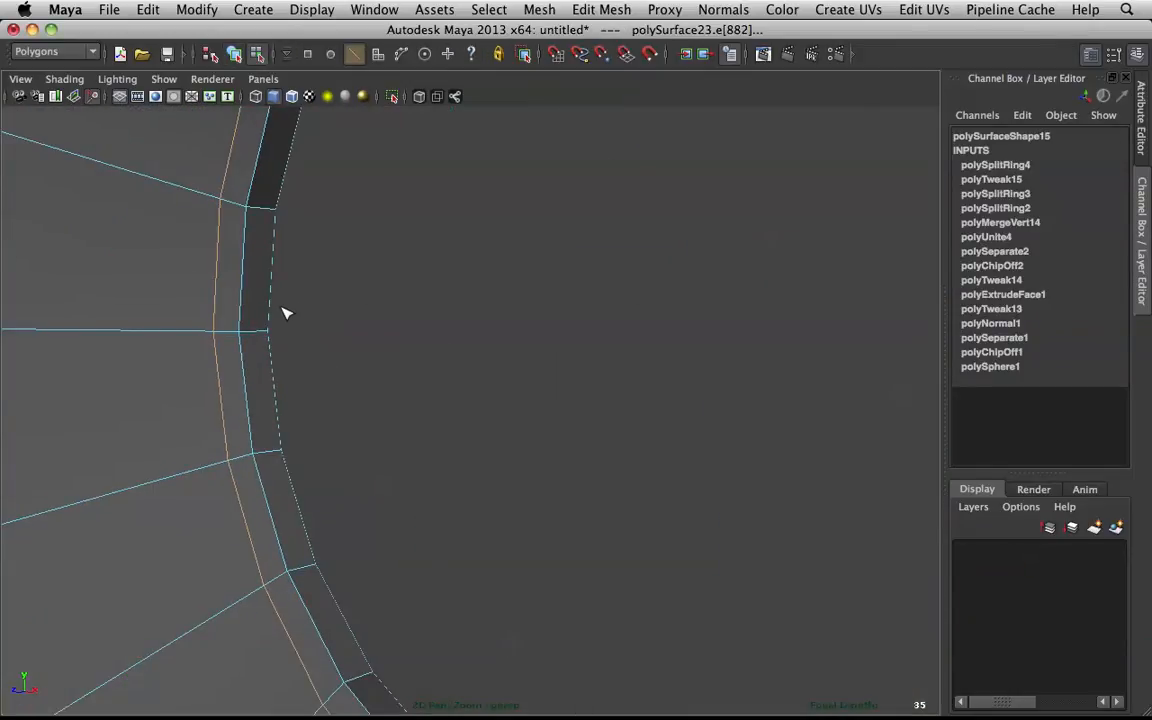
{"action": "left_click_drag", "start_coordinate": [262, 335], "coordinate": [262, 335]}
{"action": "scroll", "coordinate": [270, 320], "scroll_direction": "down", "scroll_amount": 10}
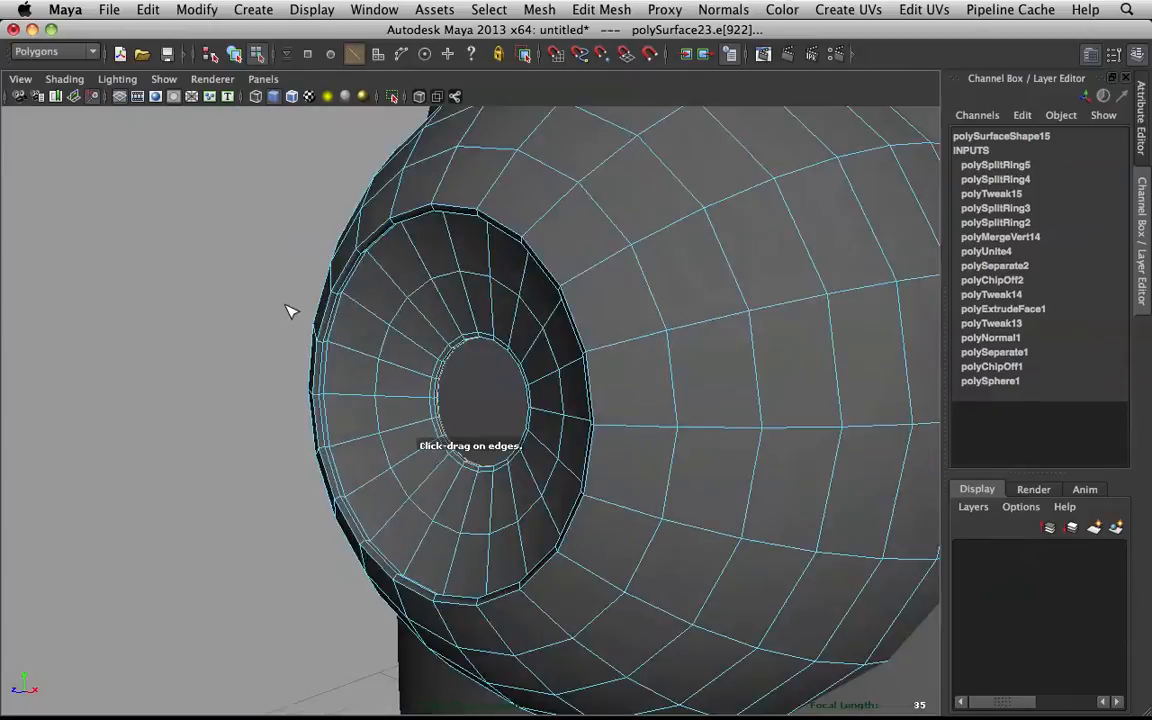
{"action": "right_click_drag", "start_coordinate": [372, 290], "coordinate": [404, 258]}
{"action": "scroll", "coordinate": [472, 247], "scroll_direction": "down", "scroll_amount": 3}
{"action": "left_click_drag", "start_coordinate": [470, 247], "coordinate": [463, 211], "text": "alt"}
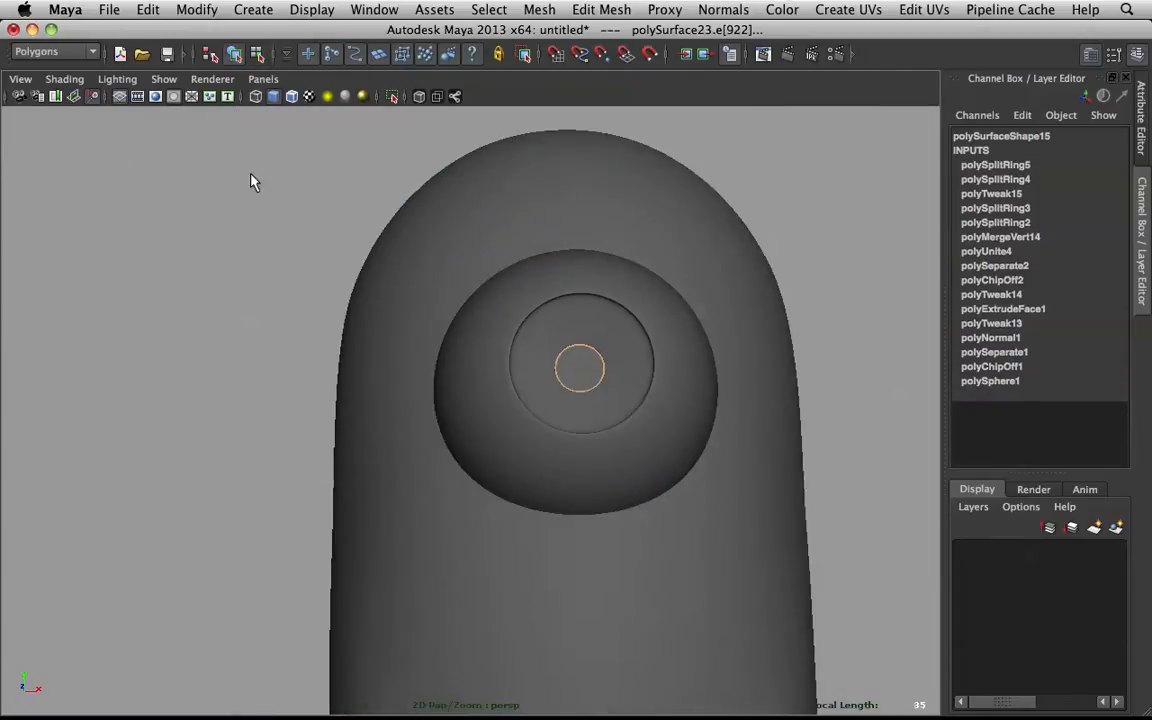
{"action": "left_click", "coordinate": [463, 211]}
{"action": "scroll", "coordinate": [525, 309], "scroll_direction": "down", "scroll_amount": 5}
{"action": "left_click_drag", "start_coordinate": [525, 309], "coordinate": [602, 332], "text": "alt"}
{"action": "scroll", "coordinate": [586, 340], "scroll_direction": "up", "scroll_amount": 8}
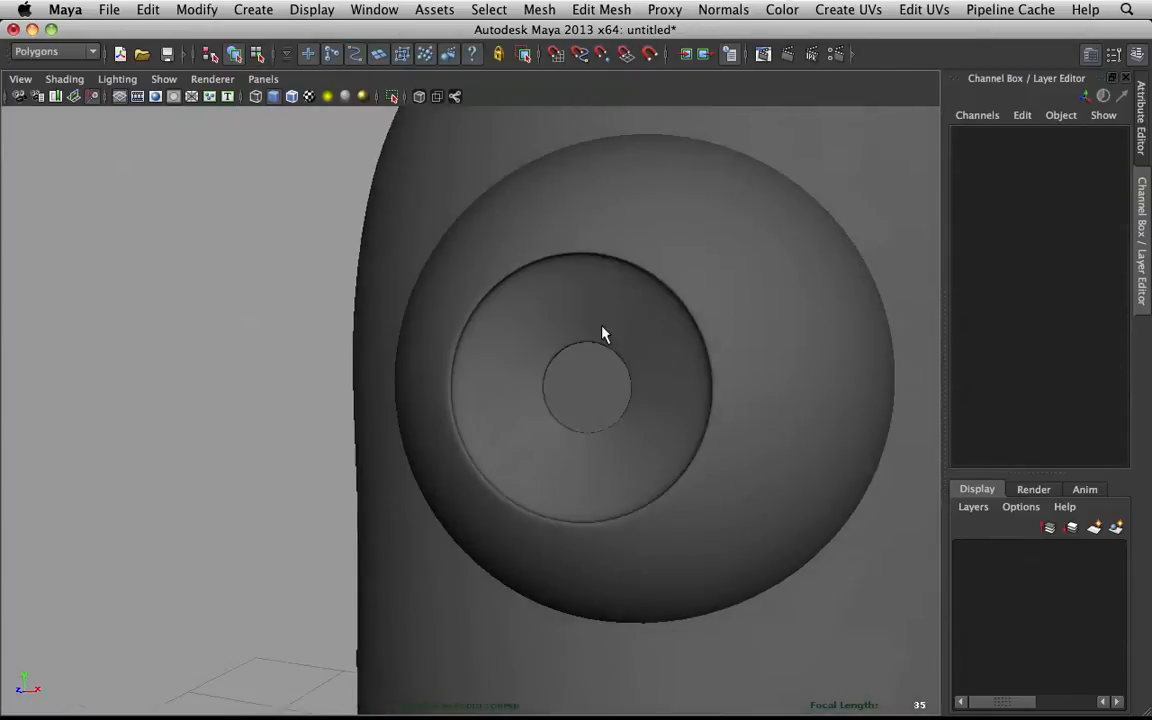
{"action": "left_click", "coordinate": [620, 322]}
{"action": "scroll", "coordinate": [525, 309], "scroll_direction": "up", "scroll_amount": 6}
{"action": "right_click_drag", "start_coordinate": [445, 237], "coordinate": [437, 270]}
{"action": "left_click", "coordinate": [447, 237]}
{"action": "double_click", "coordinate": [433, 275]}
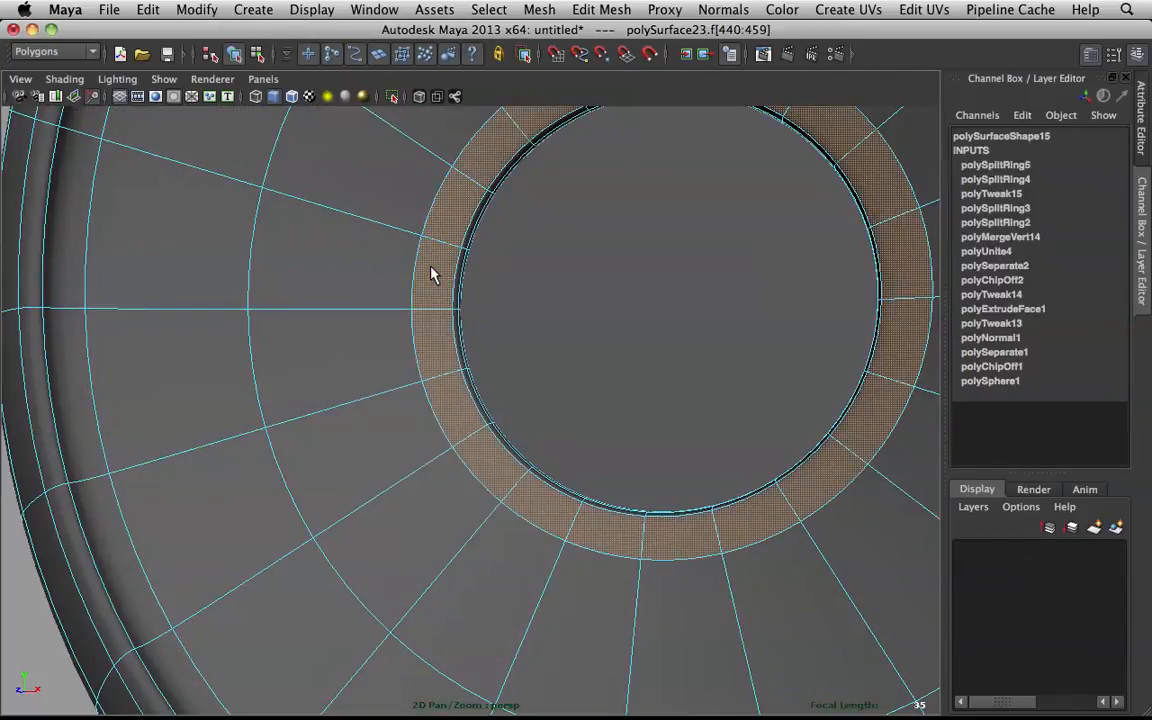
{"action": "key", "text": "shift+period"}
{"action": "key", "text": "shift+period"}
{"action": "key", "text": "shift+comma"}
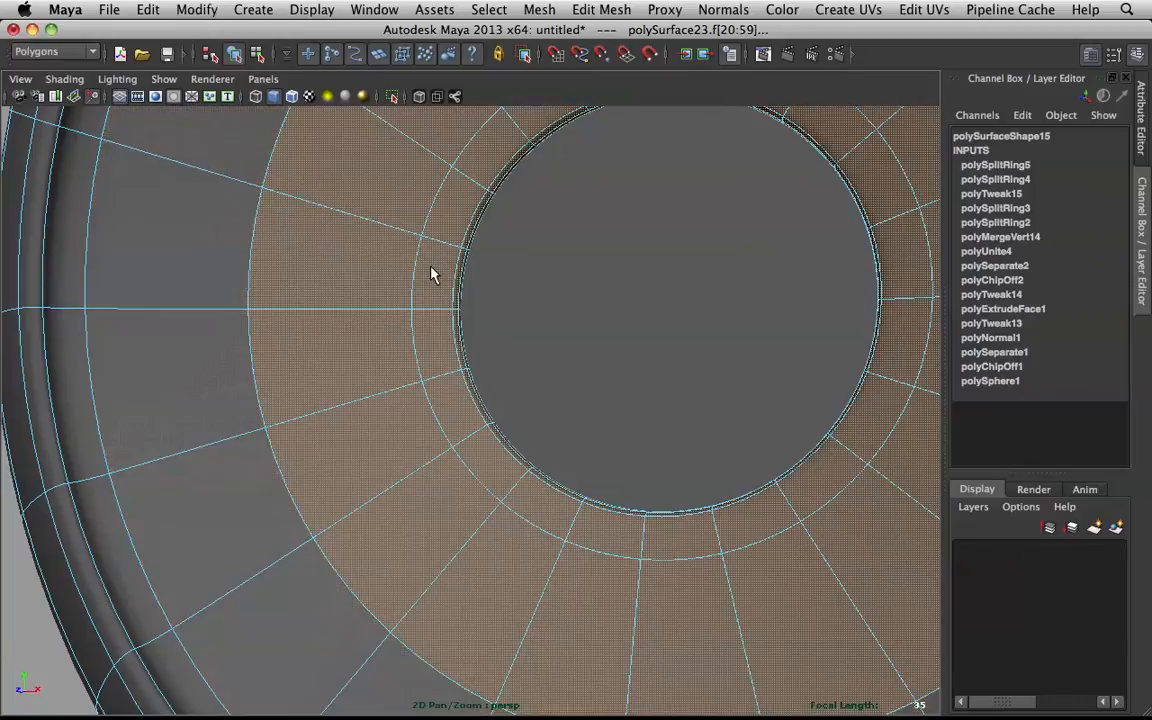
{"action": "key", "text": "shift+comma"}
- Select the full face loop on the pupil opening's inner wall and add the narrow ring around it
{"action": "left_click_drag", "start_coordinate": [432, 274], "coordinate": [278, 336], "text": "alt"}
{"action": "left_click", "coordinate": [234, 341]}
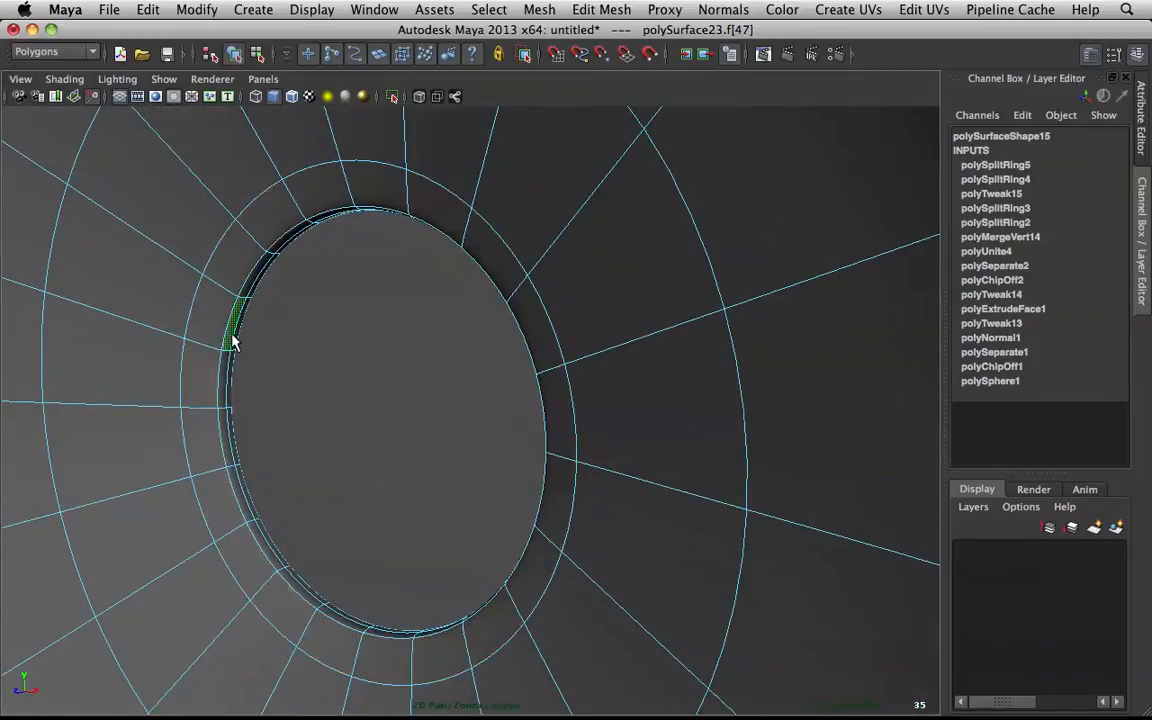
{"action": "double_click", "coordinate": [226, 388]}
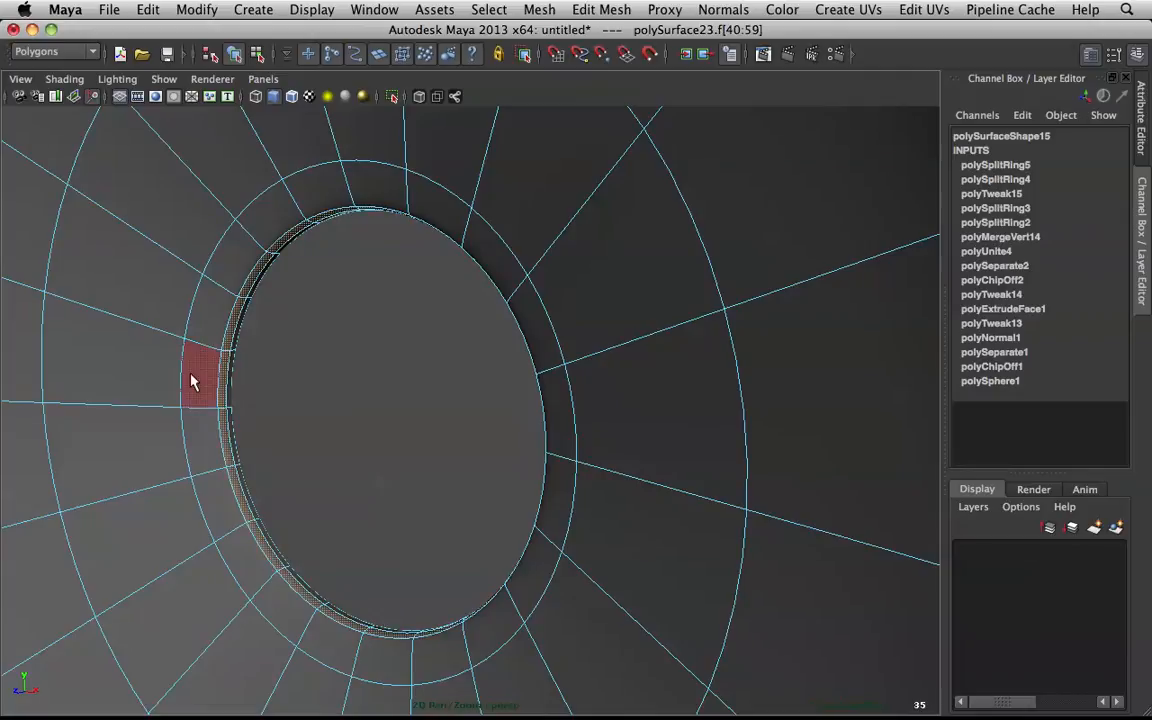
{"action": "double_click", "coordinate": [191, 377], "text": "shift"}
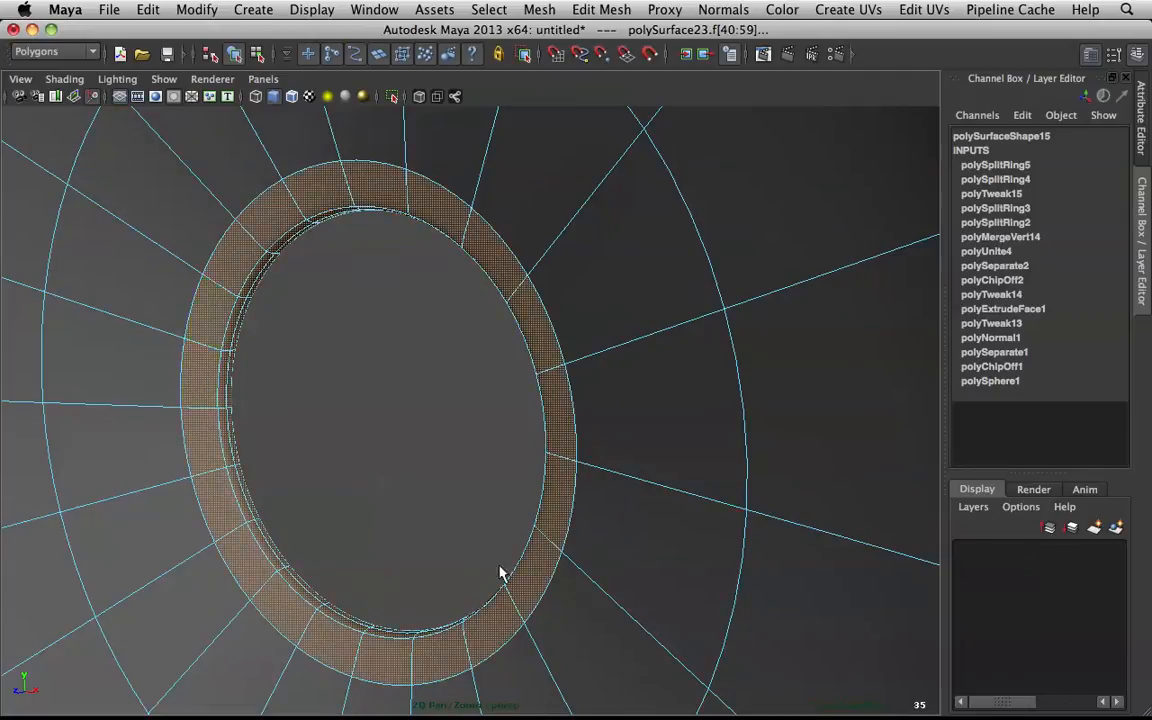
- Enable soft selection with a falloff reduced to the iris recess and scale the selected rings up to widen the pupil opening
{"action": "scroll", "coordinate": [480, 425], "scroll_direction": "down", "scroll_amount": 5}
{"action": "key", "text": "b"}
{"action": "left_click_drag", "start_coordinate": [610, 440], "coordinate": [617, 380], "text": "alt"}
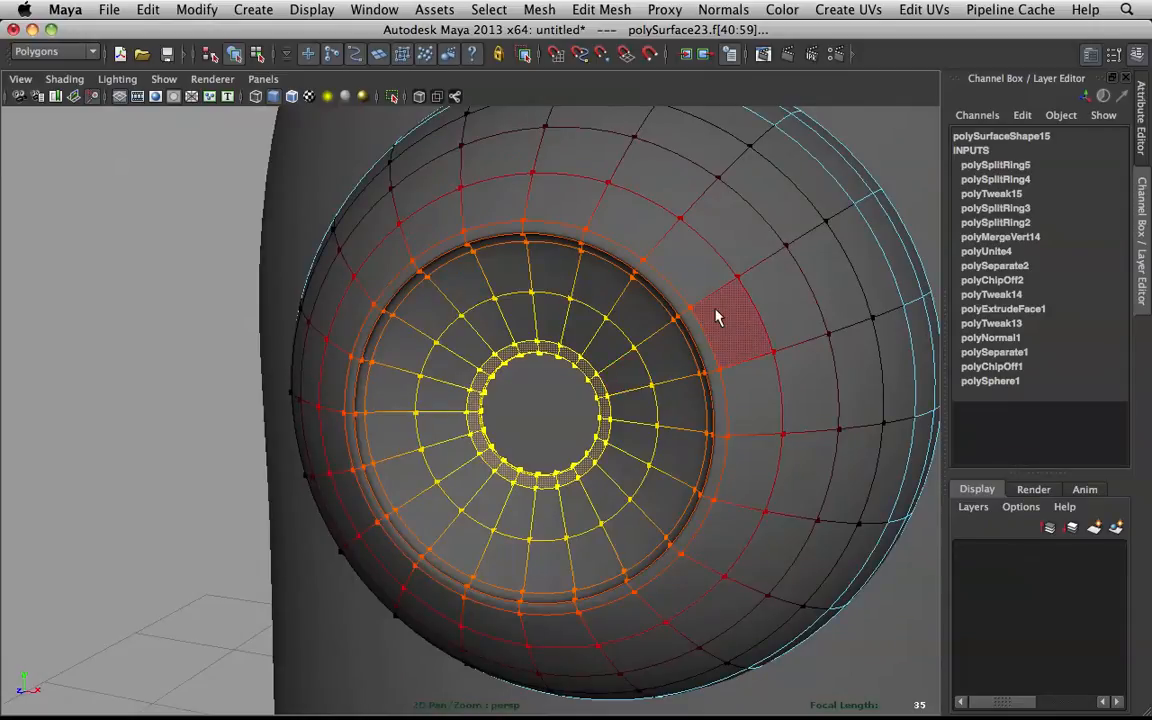
{"action": "left_click_drag", "start_coordinate": [733, 283], "coordinate": [505, 358]}
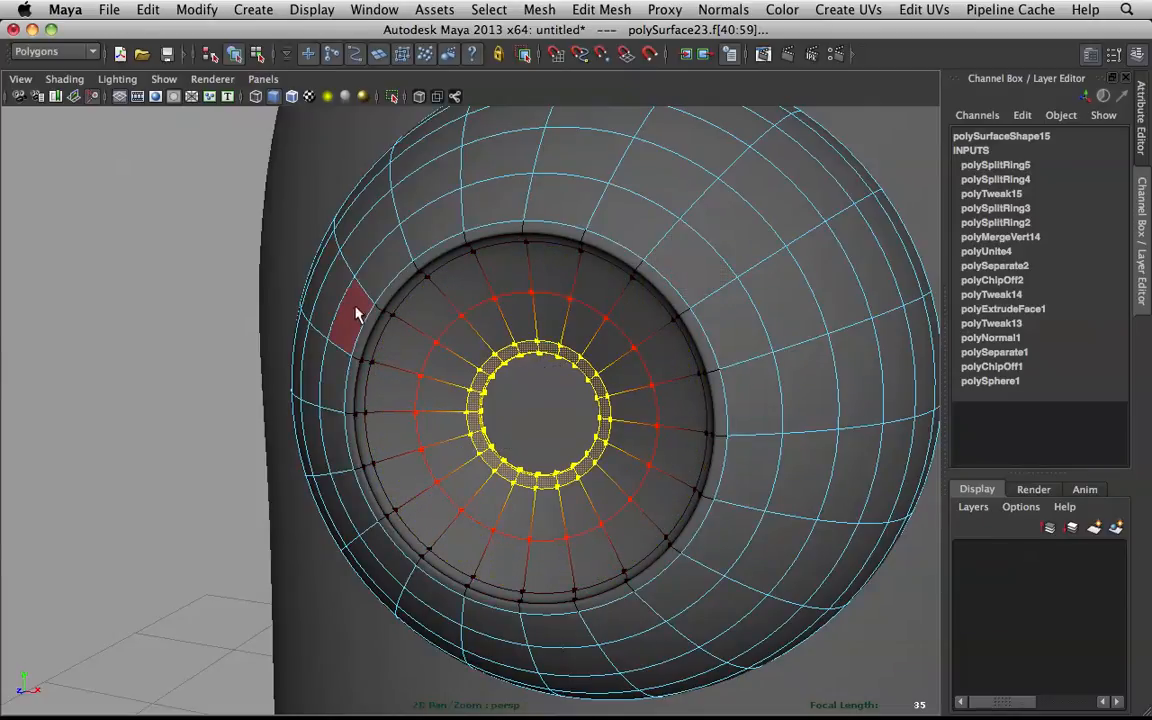
{"action": "left_click_drag", "start_coordinate": [617, 320], "coordinate": [604, 352]}
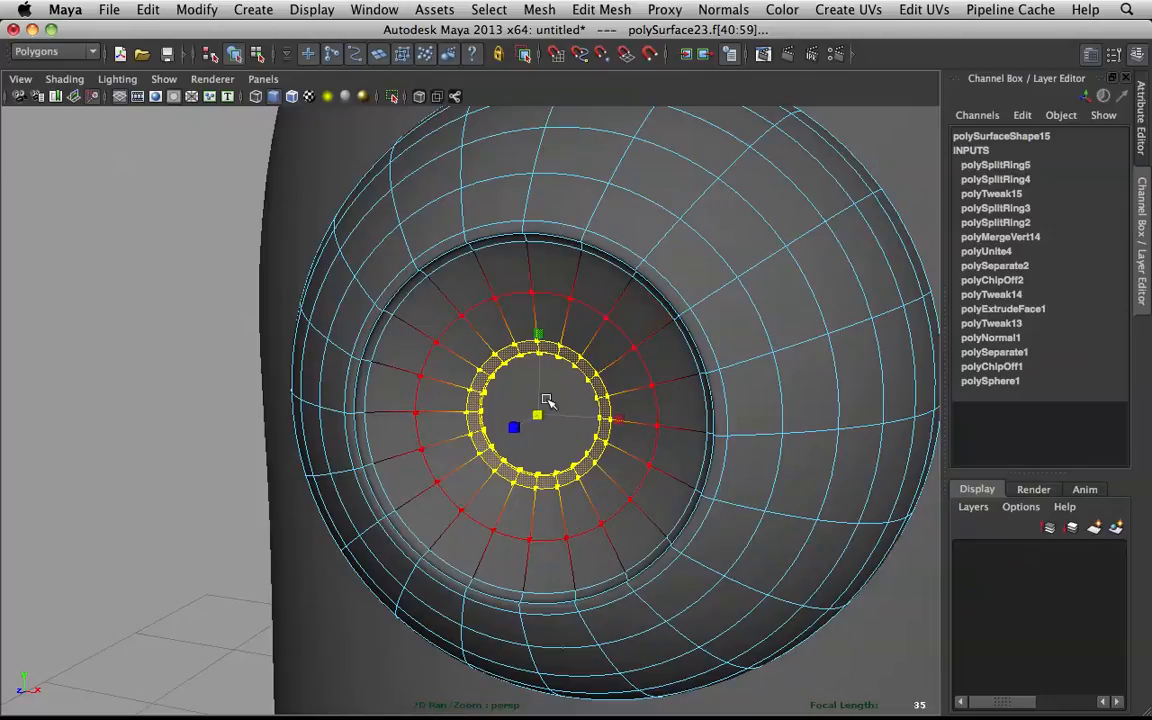
{"action": "left_click_drag", "start_coordinate": [538, 412], "coordinate": [576, 407]}
{"action": "key", "text": "q"}
{"action": "left_click", "coordinate": [262, 410]}
{"action": "right_click_drag", "start_coordinate": [561, 290], "coordinate": [630, 266]}
- Scale the pupil disc up uniformly to fill the widened opening
{"action": "scroll", "coordinate": [626, 264], "scroll_direction": "down", "scroll_amount": 5}
{"action": "left_click_drag", "start_coordinate": [614, 254], "coordinate": [540, 271], "text": "alt"}
{"action": "scroll", "coordinate": [470, 280], "scroll_direction": "up", "scroll_amount": 10}
{"action": "left_click_drag", "start_coordinate": [392, 286], "coordinate": [413, 285], "text": "alt"}
{"action": "left_click", "coordinate": [320, 355]}
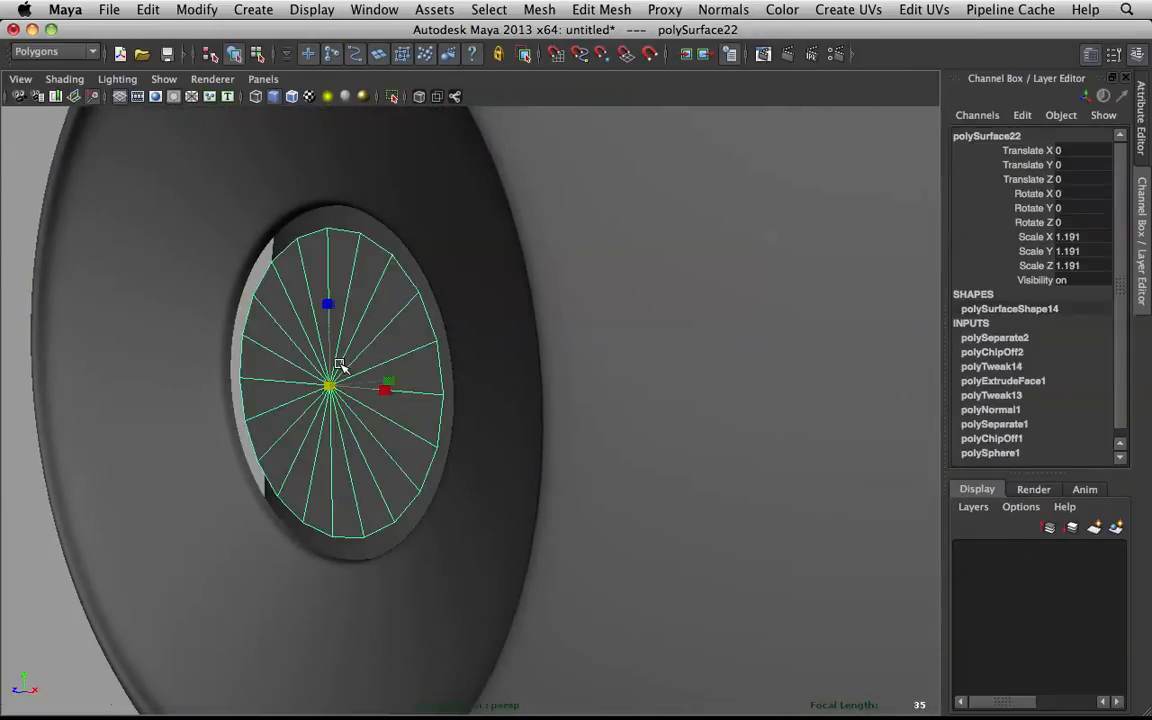
{"action": "left_click_drag", "start_coordinate": [328, 388], "coordinate": [403, 372]}
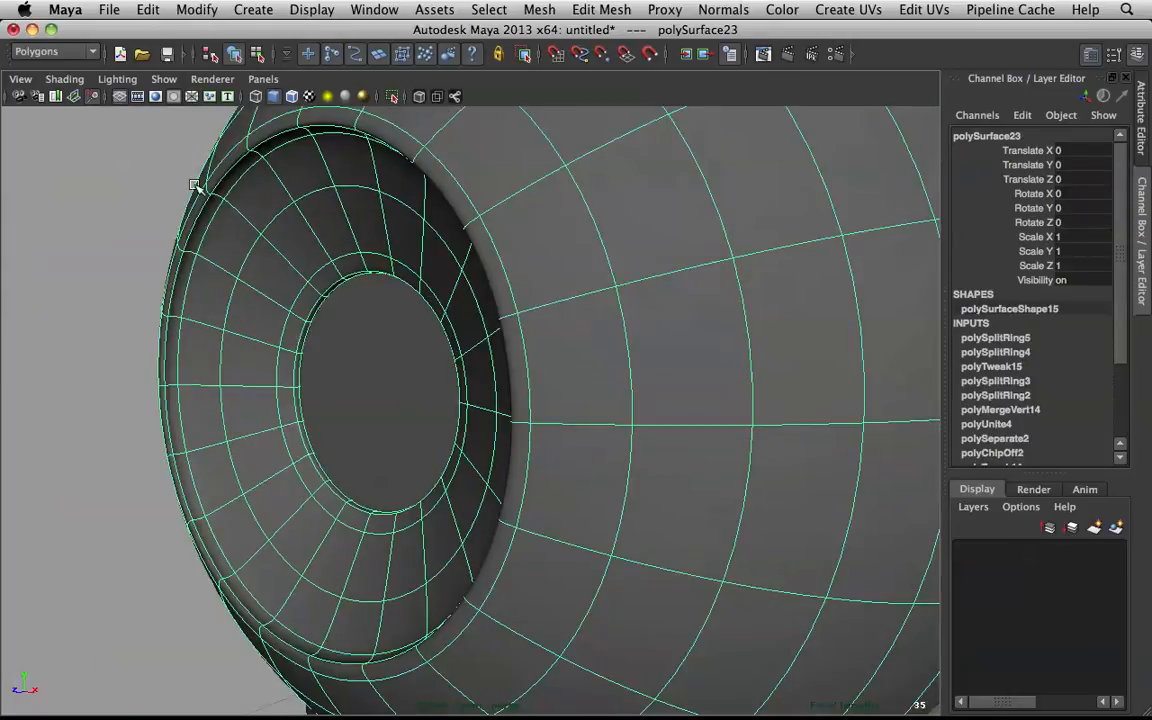
- Select the edge loop just inside the iris recess's outer rim and turn off soft selection
{"action": "left_click", "coordinate": [194, 185]}
{"action": "scroll", "coordinate": [229, 221], "scroll_direction": "down", "scroll_amount": 8}
{"action": "mouse_move", "coordinate": [229, 221]}
{"action": "left_mouse_down", "text": "alt"}
{"action": "mouse_move", "coordinate": [463, 203]}
{"action": "mouse_move", "coordinate": [224, 203]}
{"action": "mouse_move", "coordinate": [238, 206]}
{"action": "left_mouse_up", "text": "alt"}
{"action": "scroll", "coordinate": [391, 270], "scroll_direction": "up", "scroll_amount": 8}
{"action": "left_click", "coordinate": [175, 288]}
{"action": "left_click_drag", "start_coordinate": [175, 288], "coordinate": [215, 292], "text": "alt"}
{"action": "right_click_drag", "start_coordinate": [225, 143], "coordinate": [205, 105]}
{"action": "double_click", "coordinate": [229, 196]}
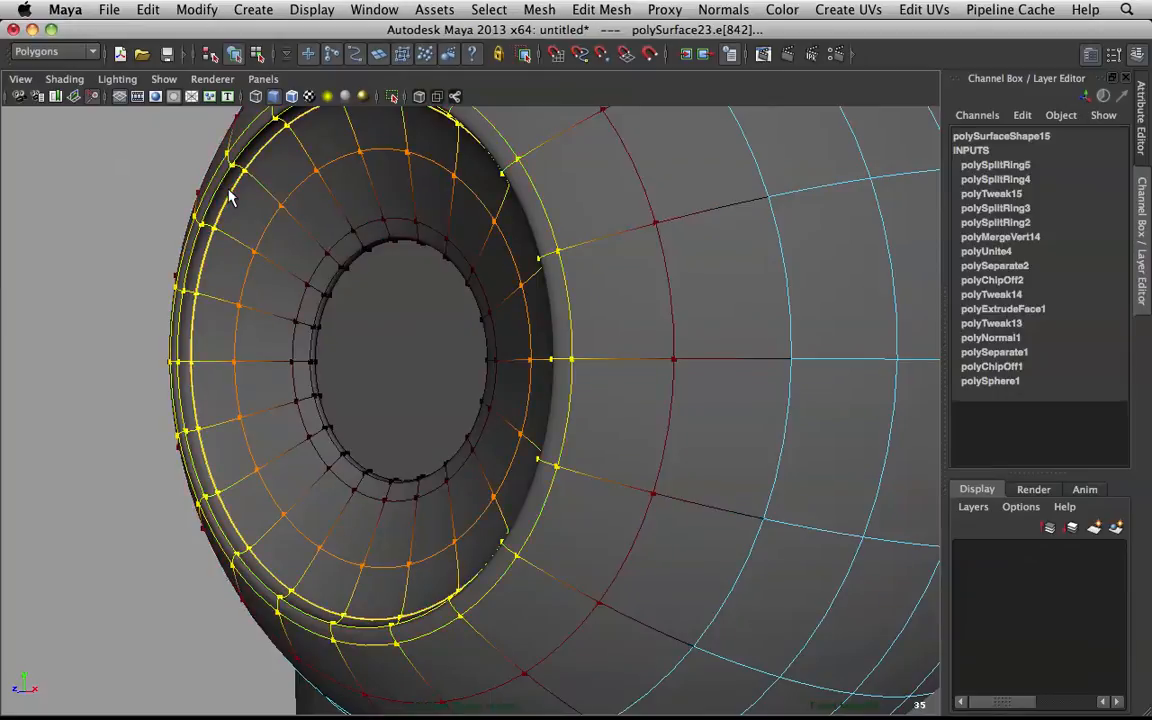
{"action": "key", "text": "b"}
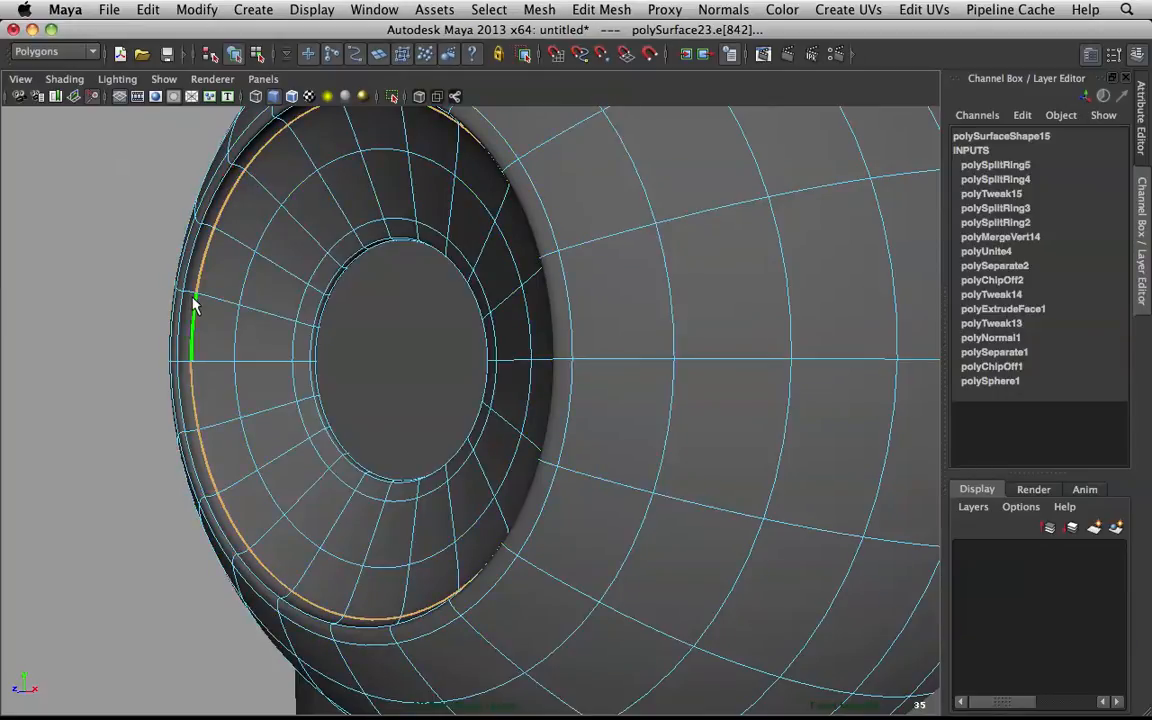
- Slide the selected edge loop slightly inward toward the pupil with the Slide Edge Tool
{"action": "left_click_drag", "start_coordinate": [252, 242], "coordinate": [265, 244], "text": "alt"}
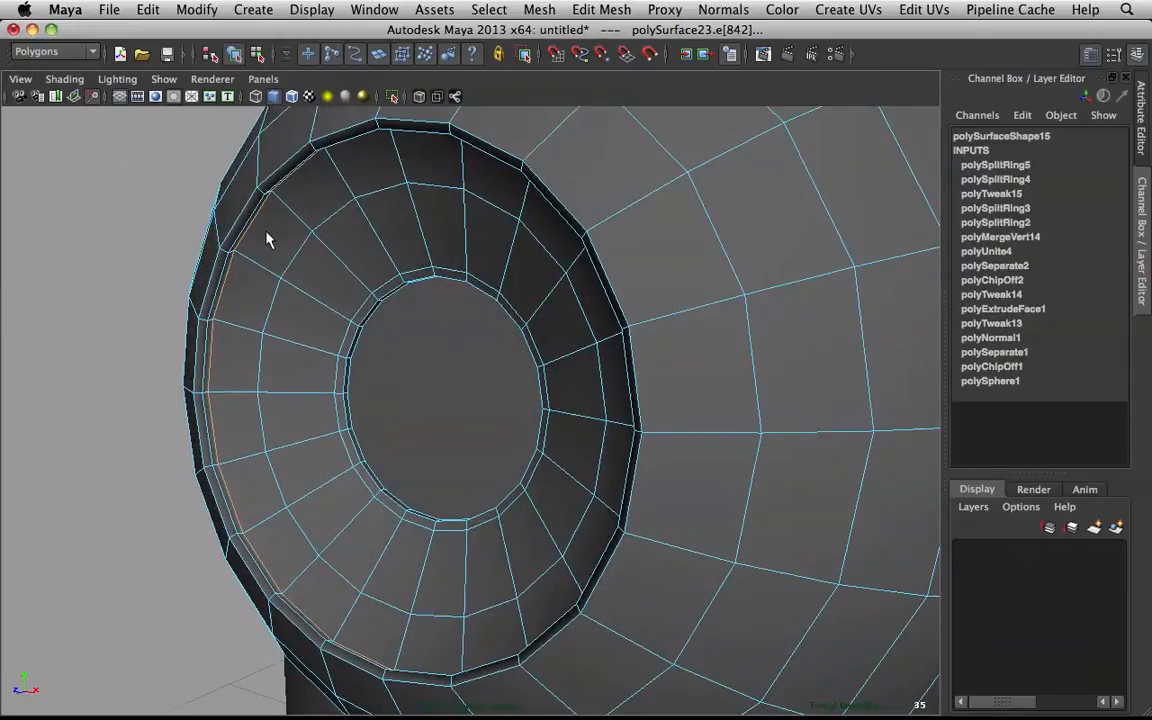
{"action": "right_click", "coordinate": [265, 226], "text": "shift"}
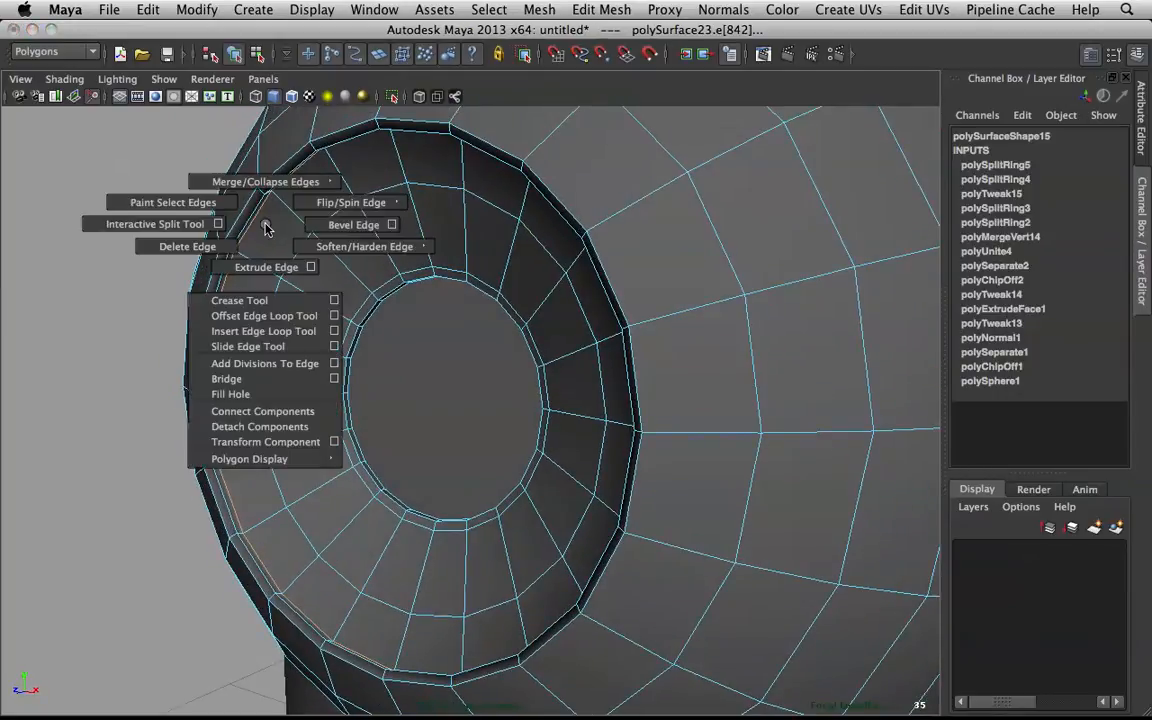
{"action": "left_click", "coordinate": [266, 347]}
{"action": "mouse_move", "coordinate": [276, 335]}
{"action": "middle_mouse_down"}
{"action": "mouse_move", "coordinate": [291, 338]}
{"action": "mouse_move", "coordinate": [273, 336]}
{"action": "mouse_move", "coordinate": [280, 346]}
{"action": "middle_mouse_up"}
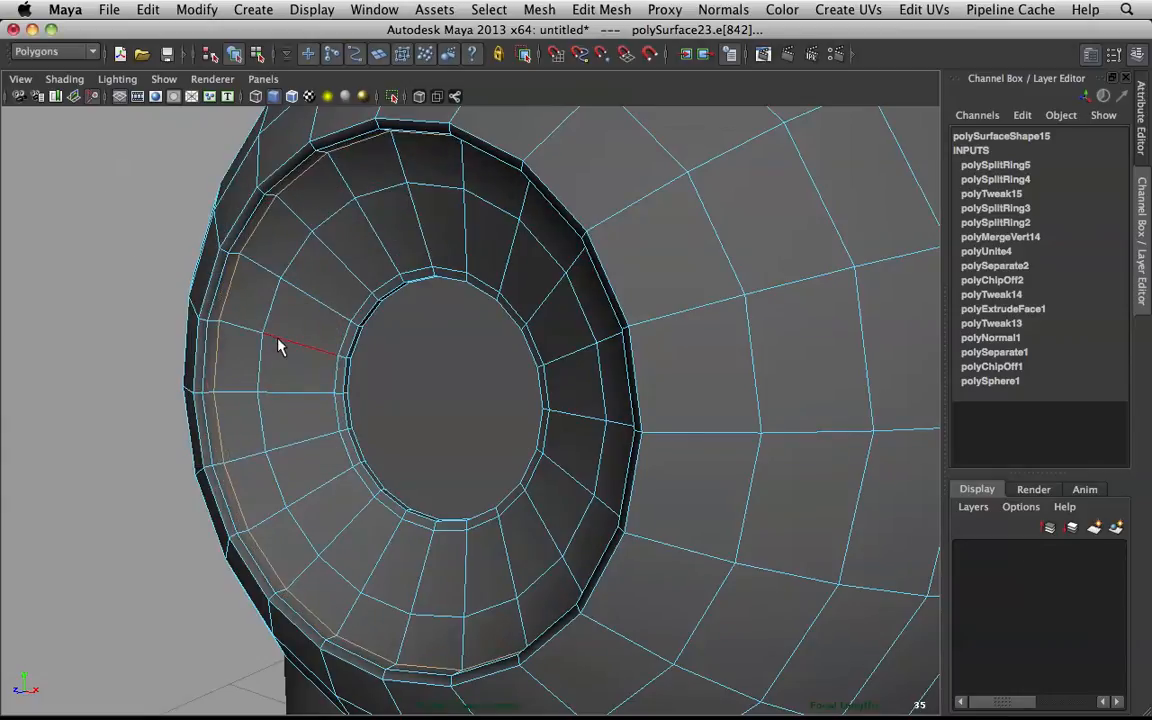
- Slide the edge loop closest to the iris recess's outer rim slightly, then show the eye in smooth mesh preview and leave edge selection
{"action": "double_click", "coordinate": [218, 302]}
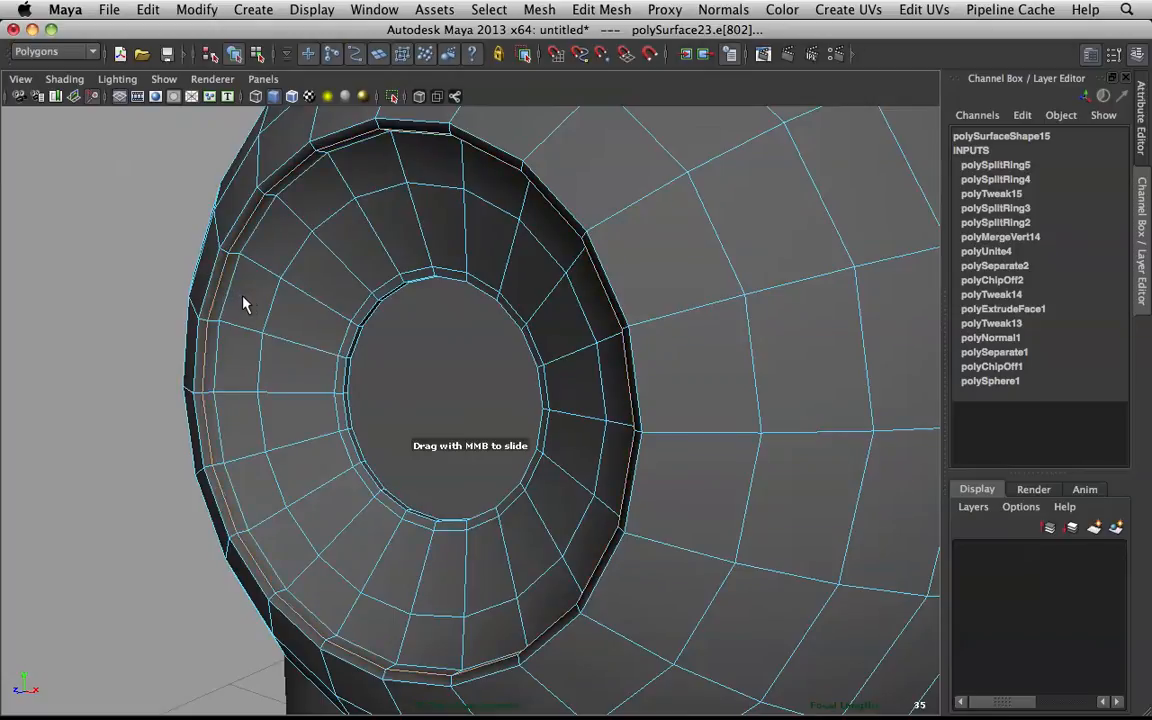
{"action": "middle_click_drag", "start_coordinate": [244, 303], "coordinate": [253, 304]}
{"action": "key", "text": "3"}
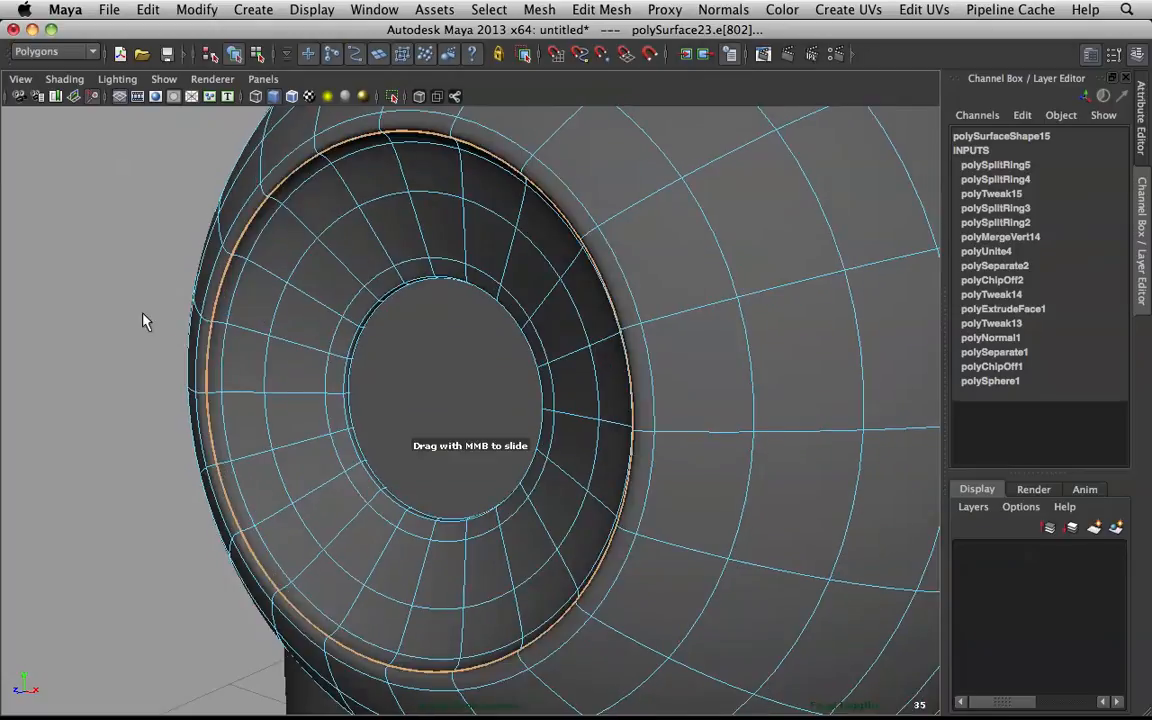
{"action": "left_click", "coordinate": [144, 312]}
{"action": "right_click_drag", "start_coordinate": [221, 287], "coordinate": [333, 232]}
- Deselect the eye and examine its smoothed shape up close and on the whole minion from the front
{"action": "scroll", "coordinate": [333, 232], "scroll_direction": "down", "scroll_amount": 3}
{"action": "left_click_drag", "start_coordinate": [333, 237], "coordinate": [545, 279], "text": "alt"}
{"action": "scroll", "coordinate": [545, 279], "scroll_direction": "down", "scroll_amount": 4}
{"action": "left_click_drag", "start_coordinate": [350, 300], "coordinate": [438, 306], "text": "alt"}
{"action": "key", "text": "q"}
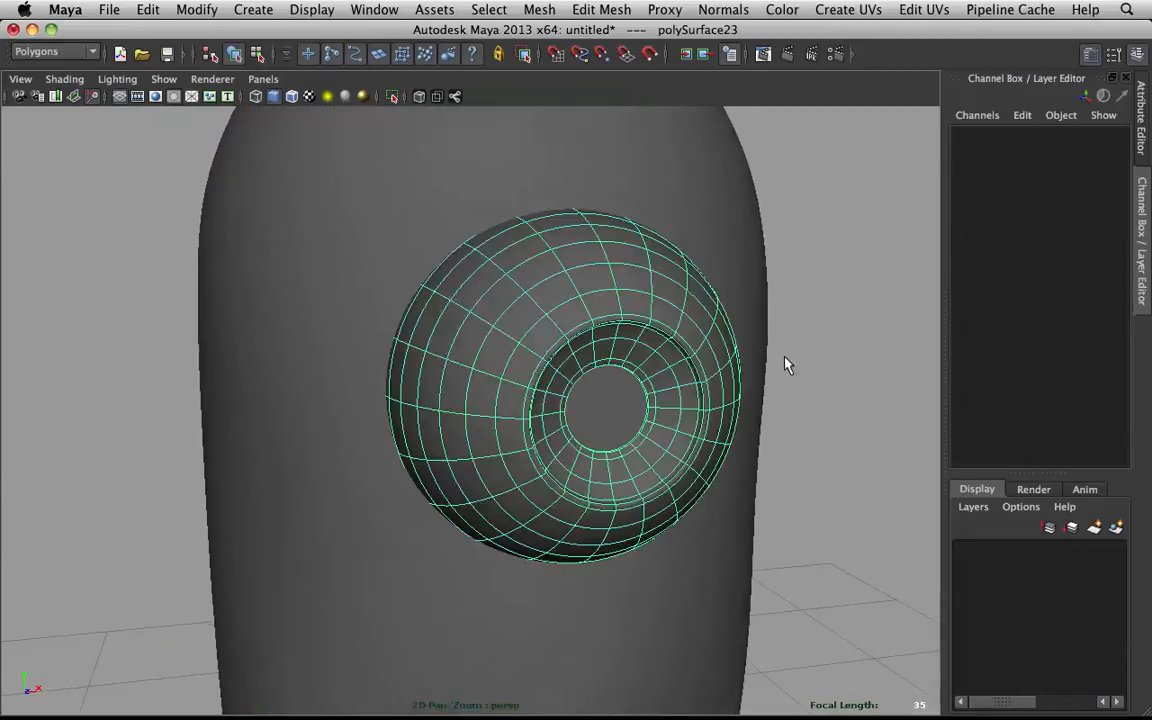
{"action": "left_click", "coordinate": [703, 350]}
{"action": "scroll", "coordinate": [762, 345], "scroll_direction": "down", "scroll_amount": 5}
{"action": "left_click", "coordinate": [763, 350]}
{"action": "scroll", "coordinate": [763, 350], "scroll_direction": "down", "scroll_amount": 3}
{"action": "left_click_drag", "start_coordinate": [763, 355], "coordinate": [503, 424], "text": "alt"}
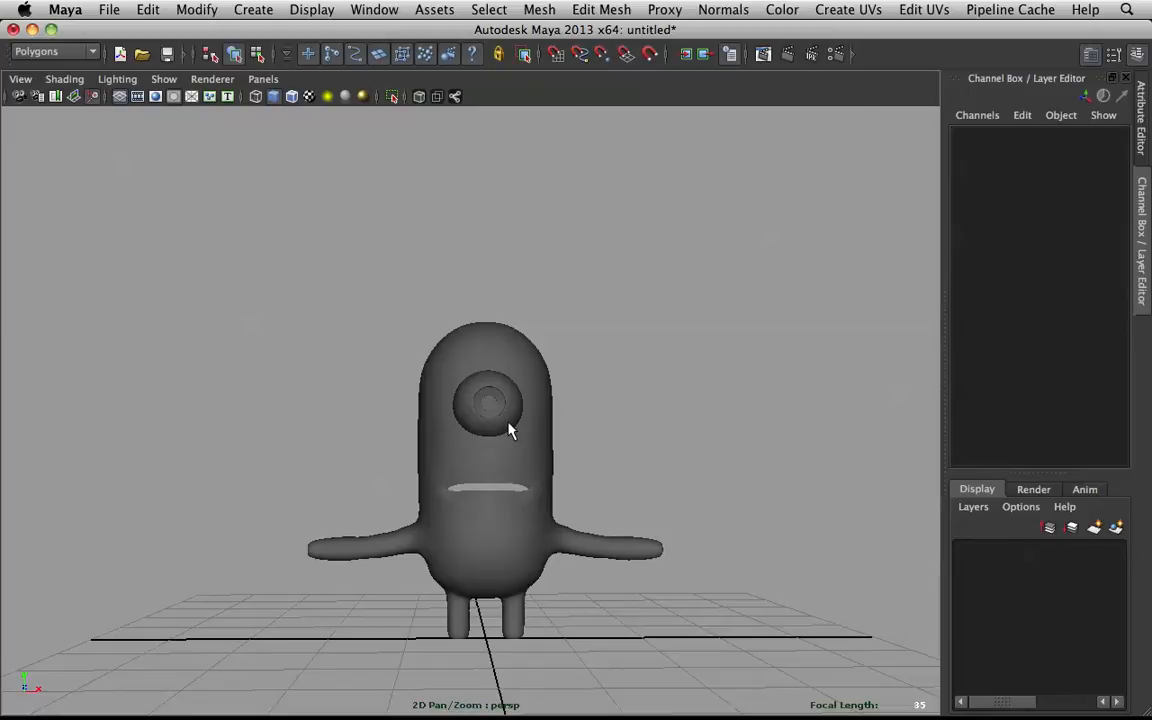
{"action": "right_click_drag", "start_coordinate": [727, 435], "coordinate": [728, 329], "text": "alt"}
{"action": "left_click_drag", "start_coordinate": [728, 329], "coordinate": [735, 377], "text": "alt"}
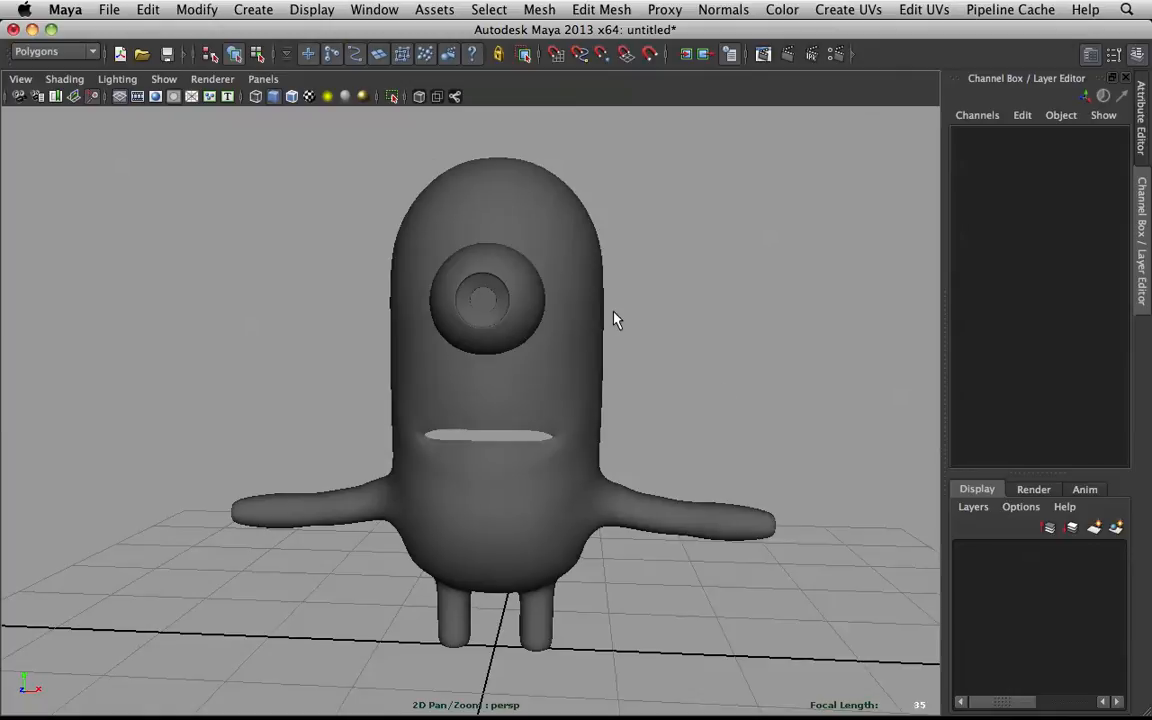
{"action": "mouse_move", "coordinate": [655, 712]}
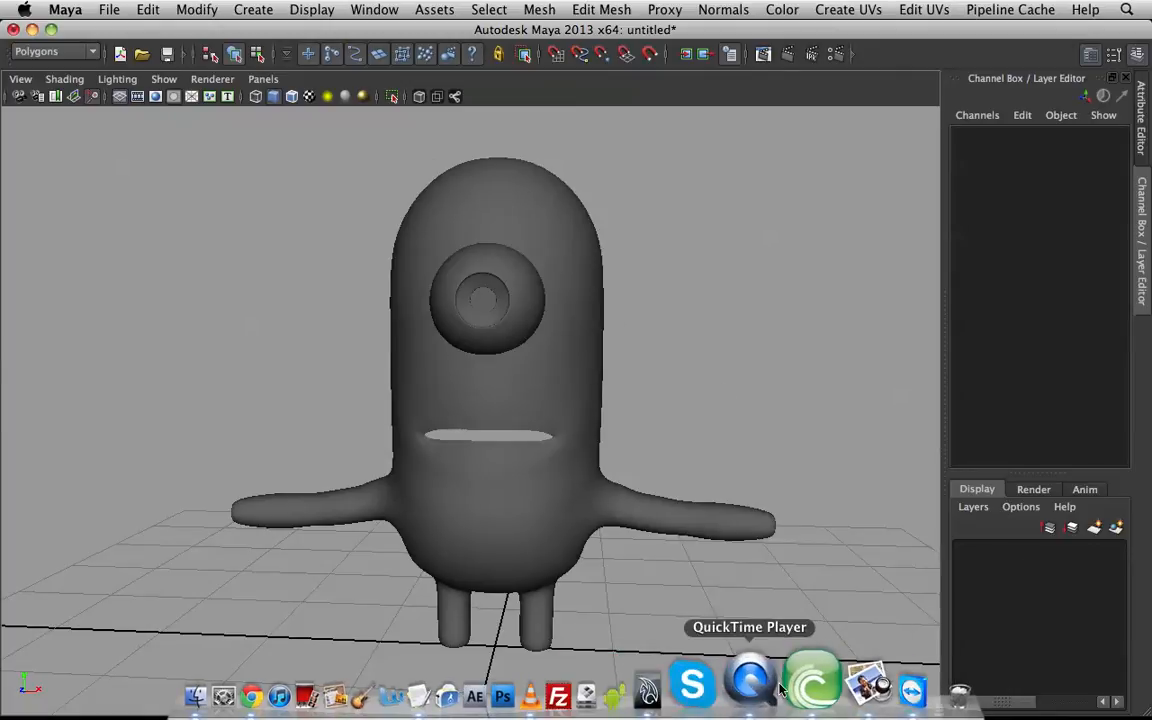